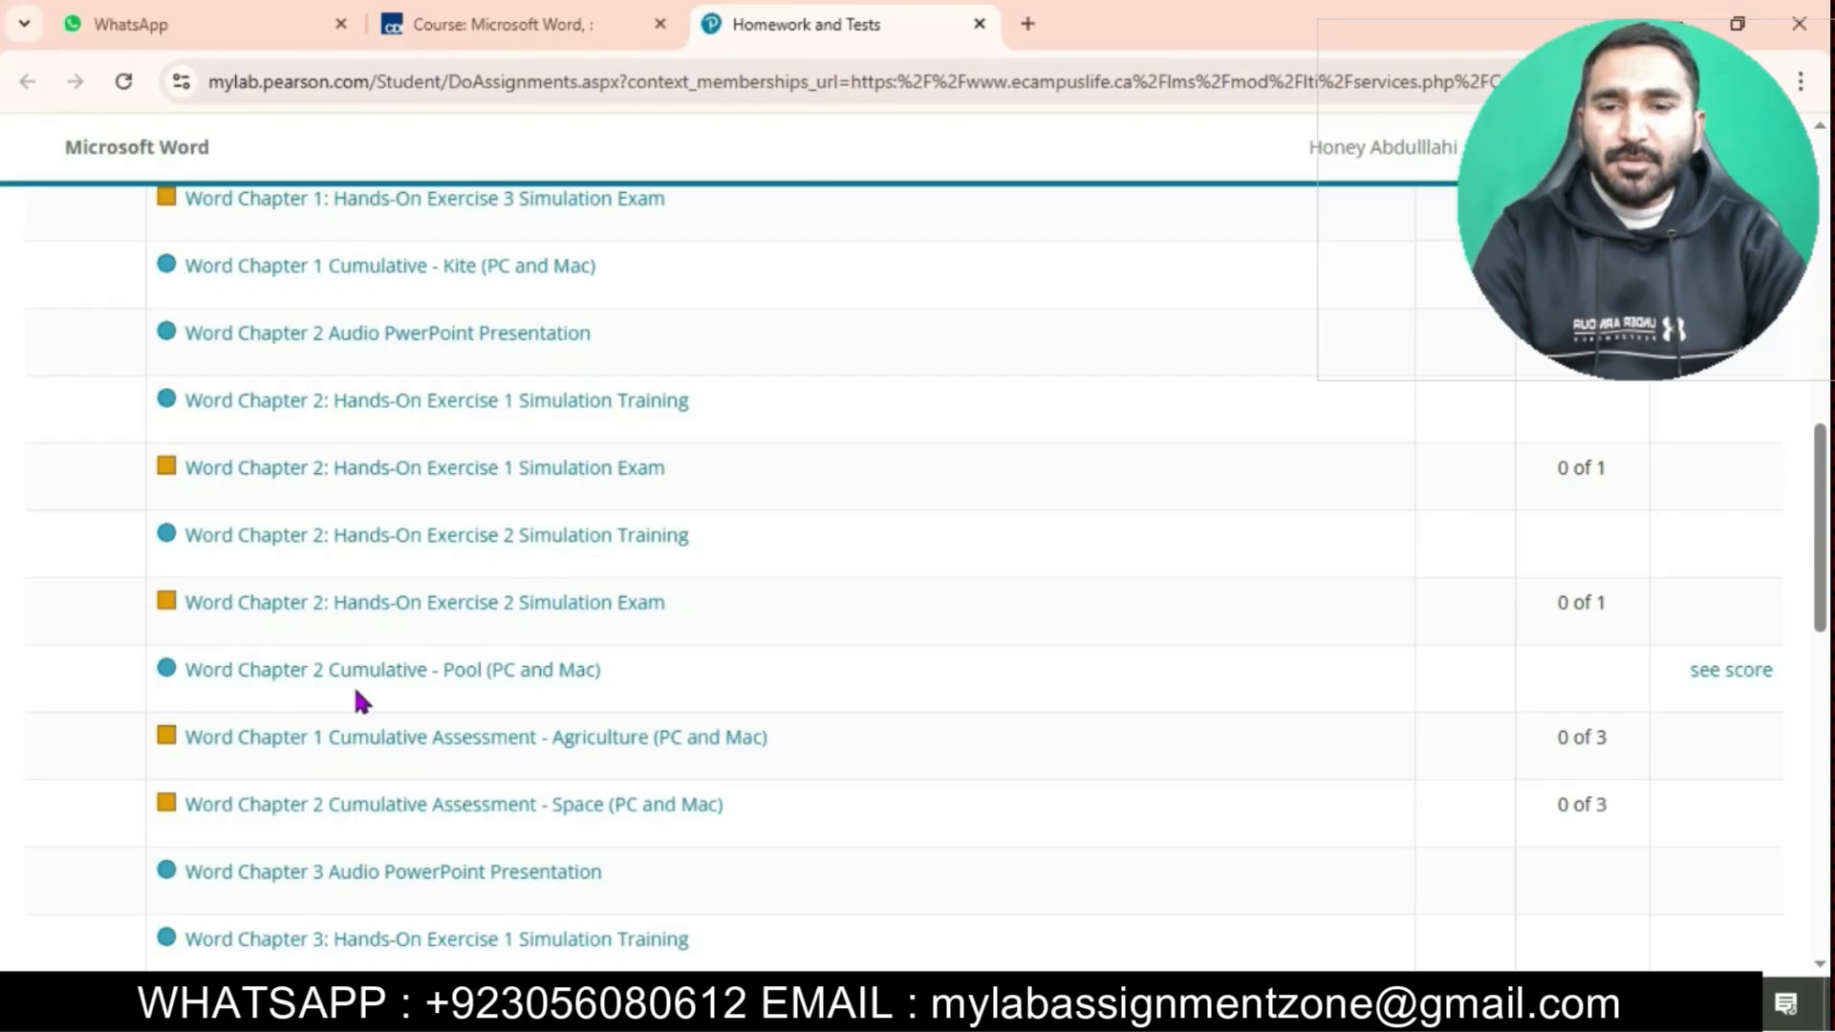
Open the Word Chapter 2 Cumulative - Pool (PC and Mac) assignment in a maximized window and download all its starting files.
click(452, 675)
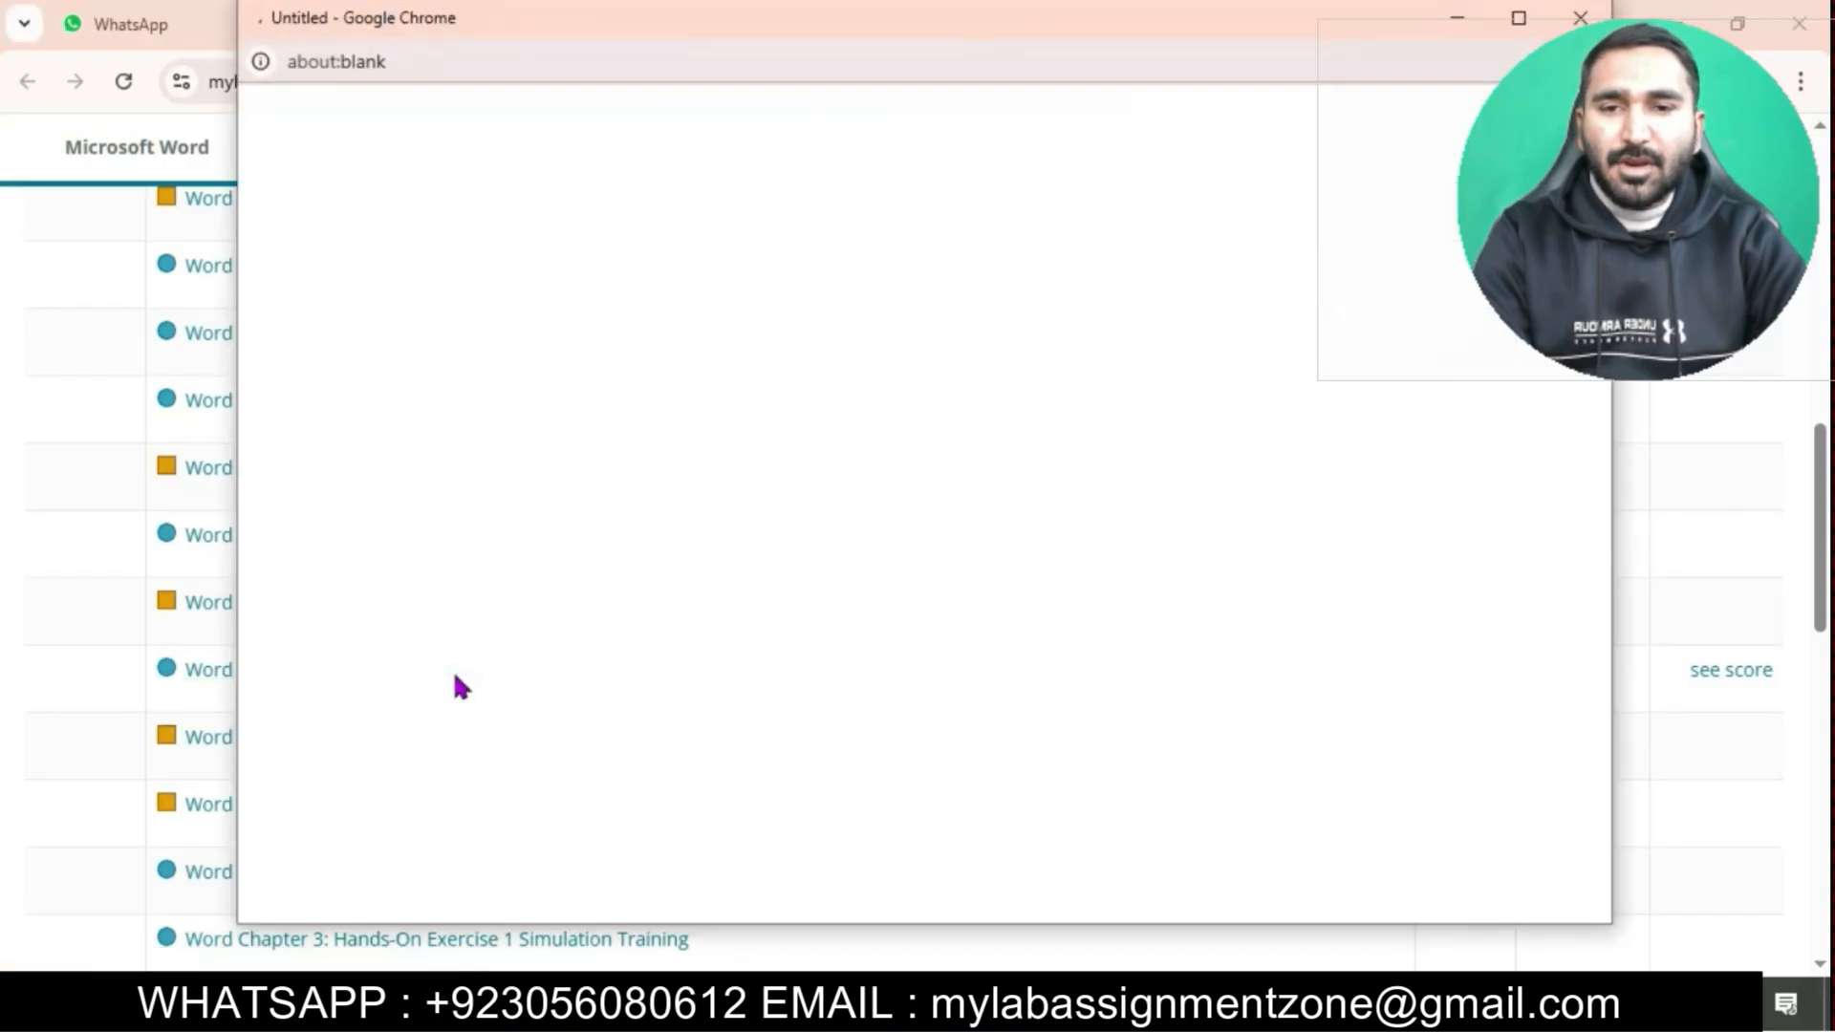
click(1517, 27)
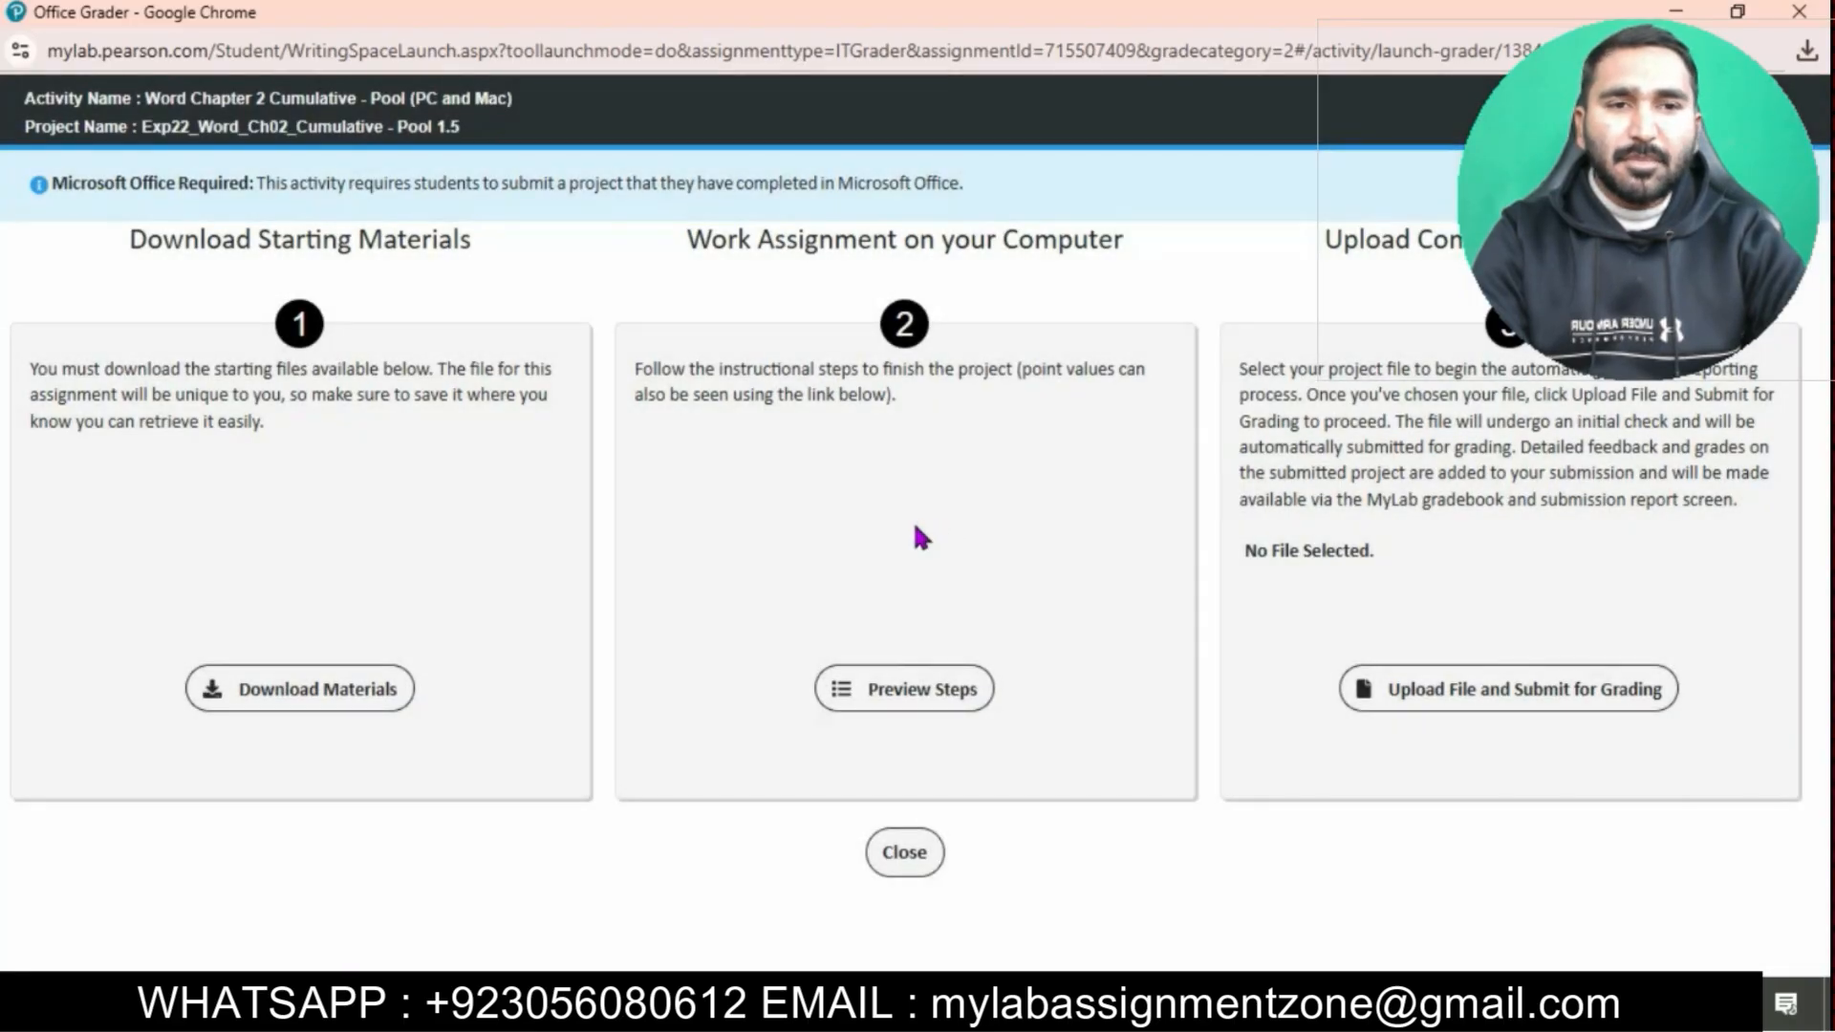
click(326, 692)
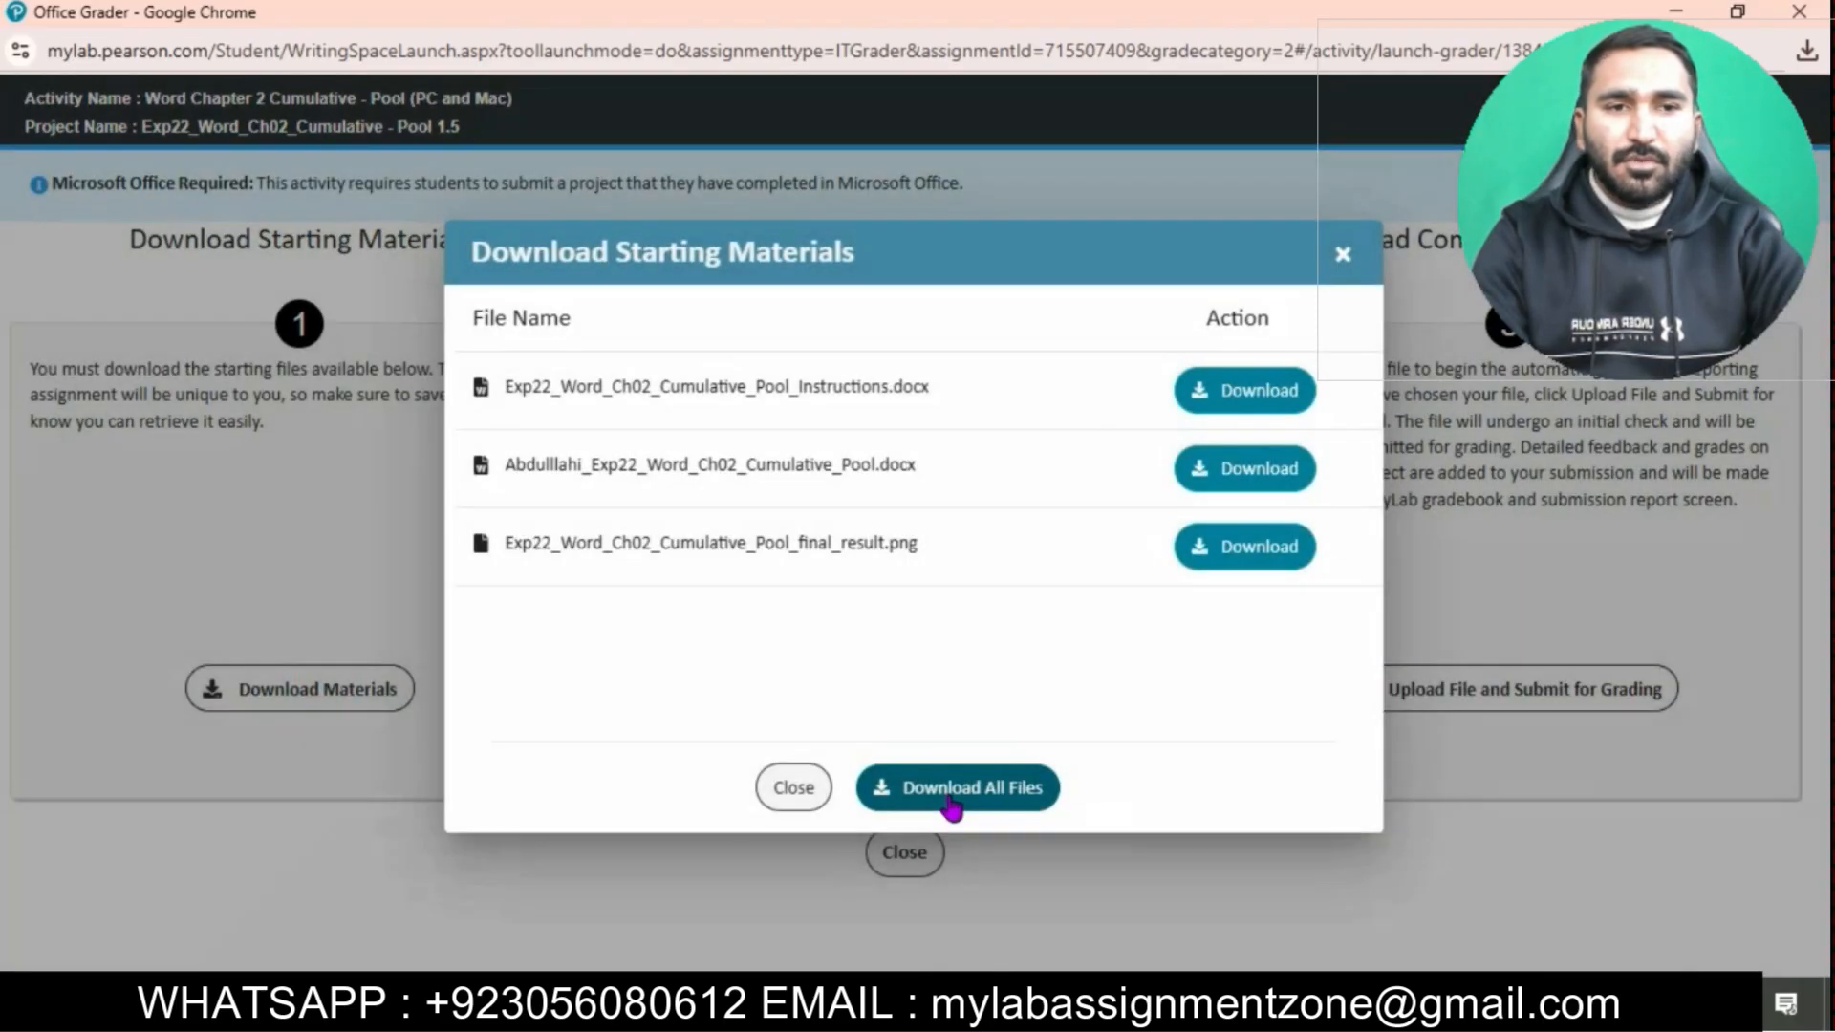
click(949, 795)
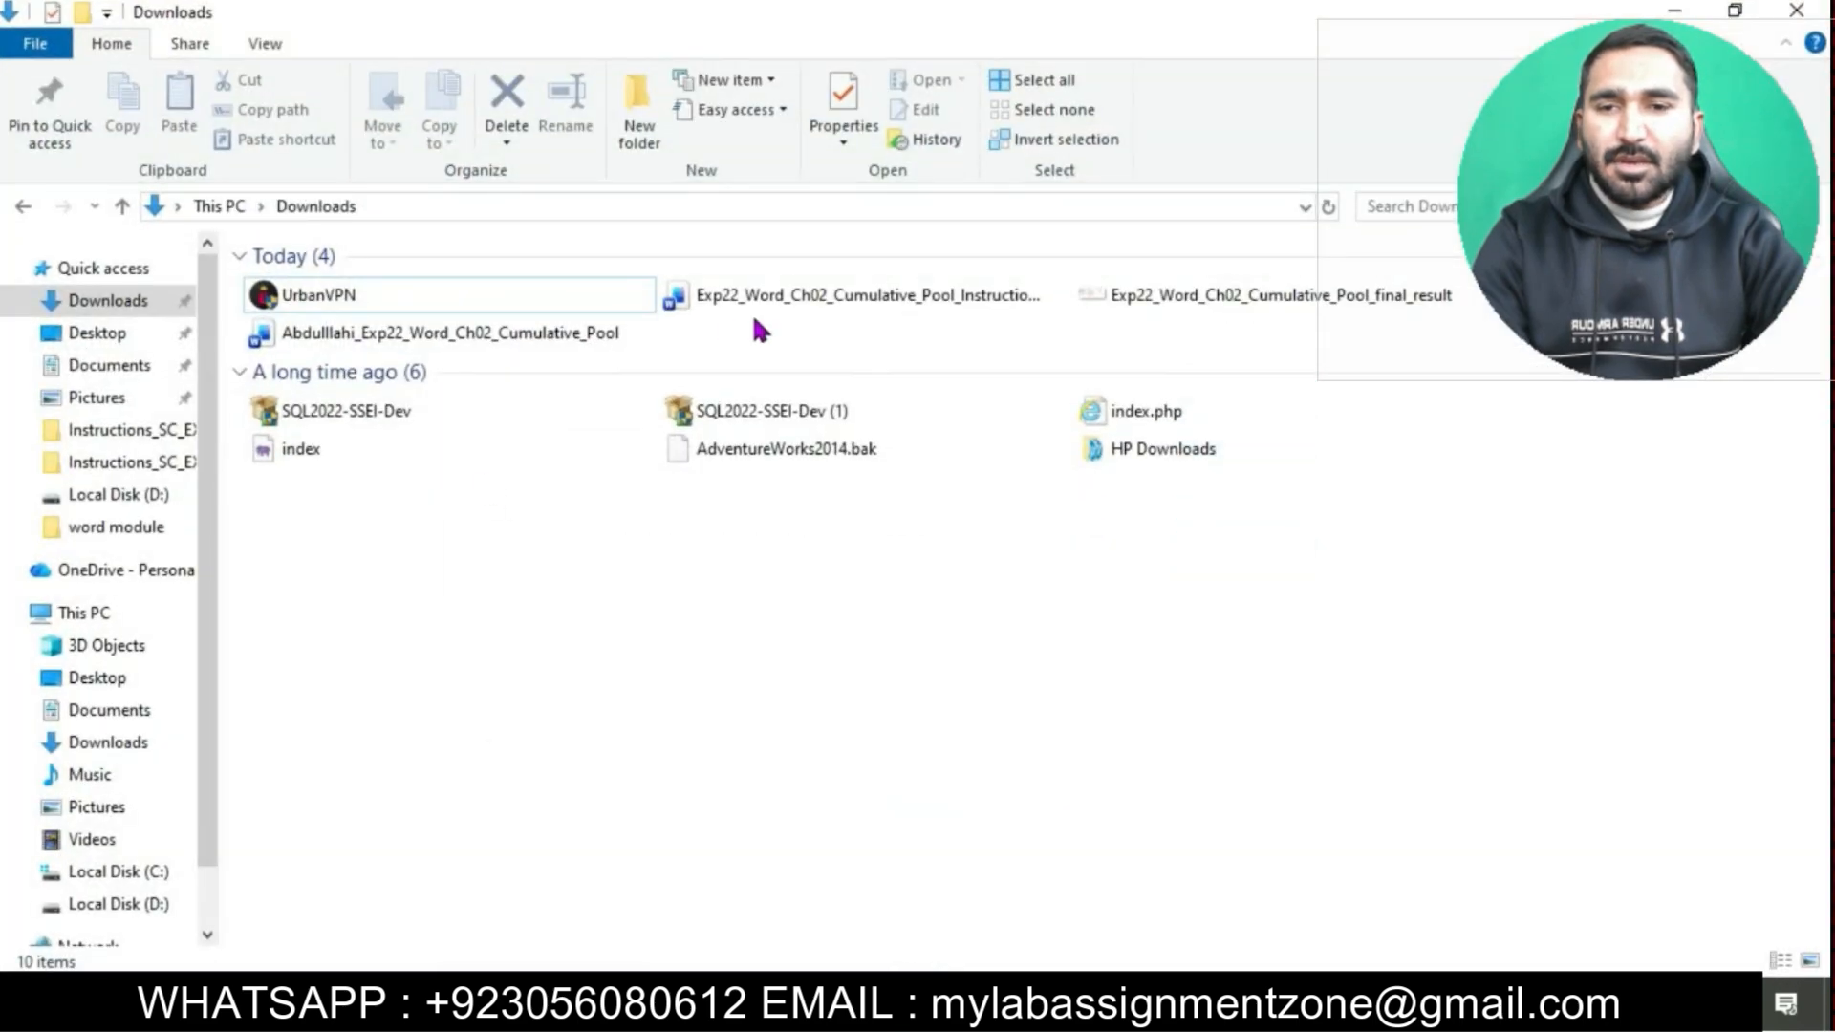
Open the downloaded Exp22_Word_Ch02_Cumulative_Pool_Instructions document from the Downloads folder and enable editing.
click(785, 296)
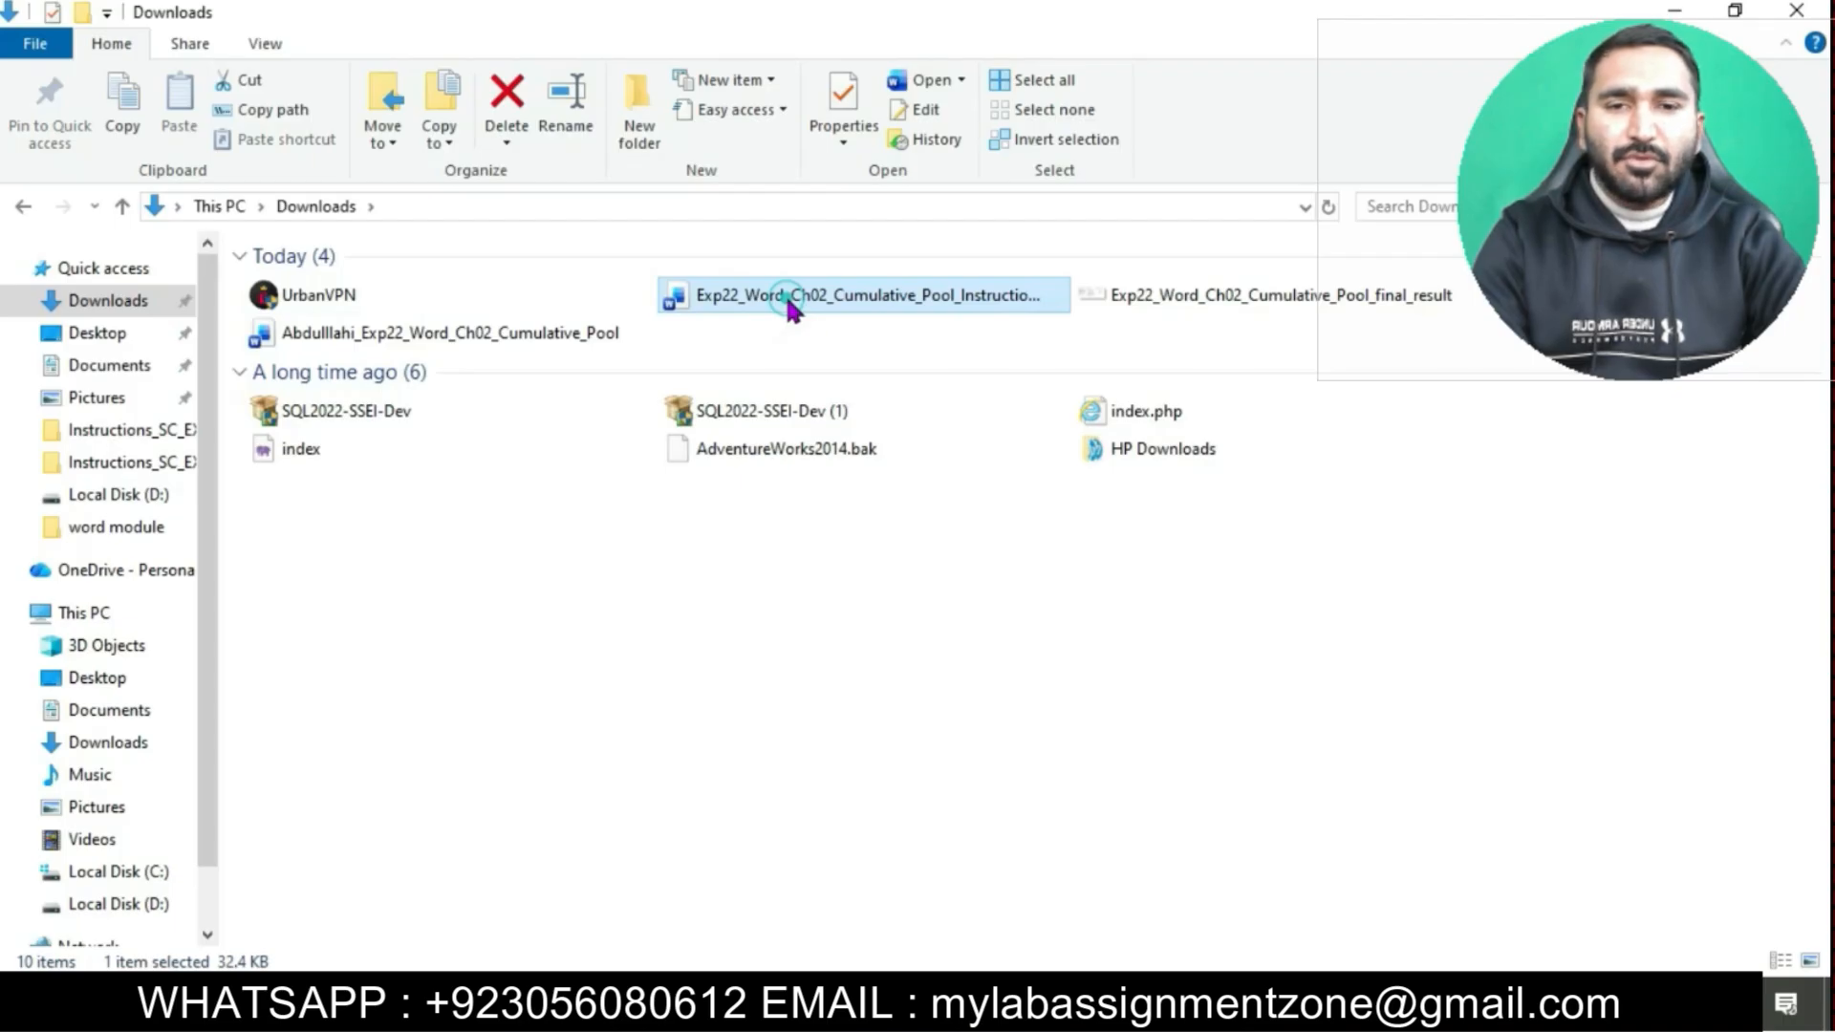
double_click(788, 301)
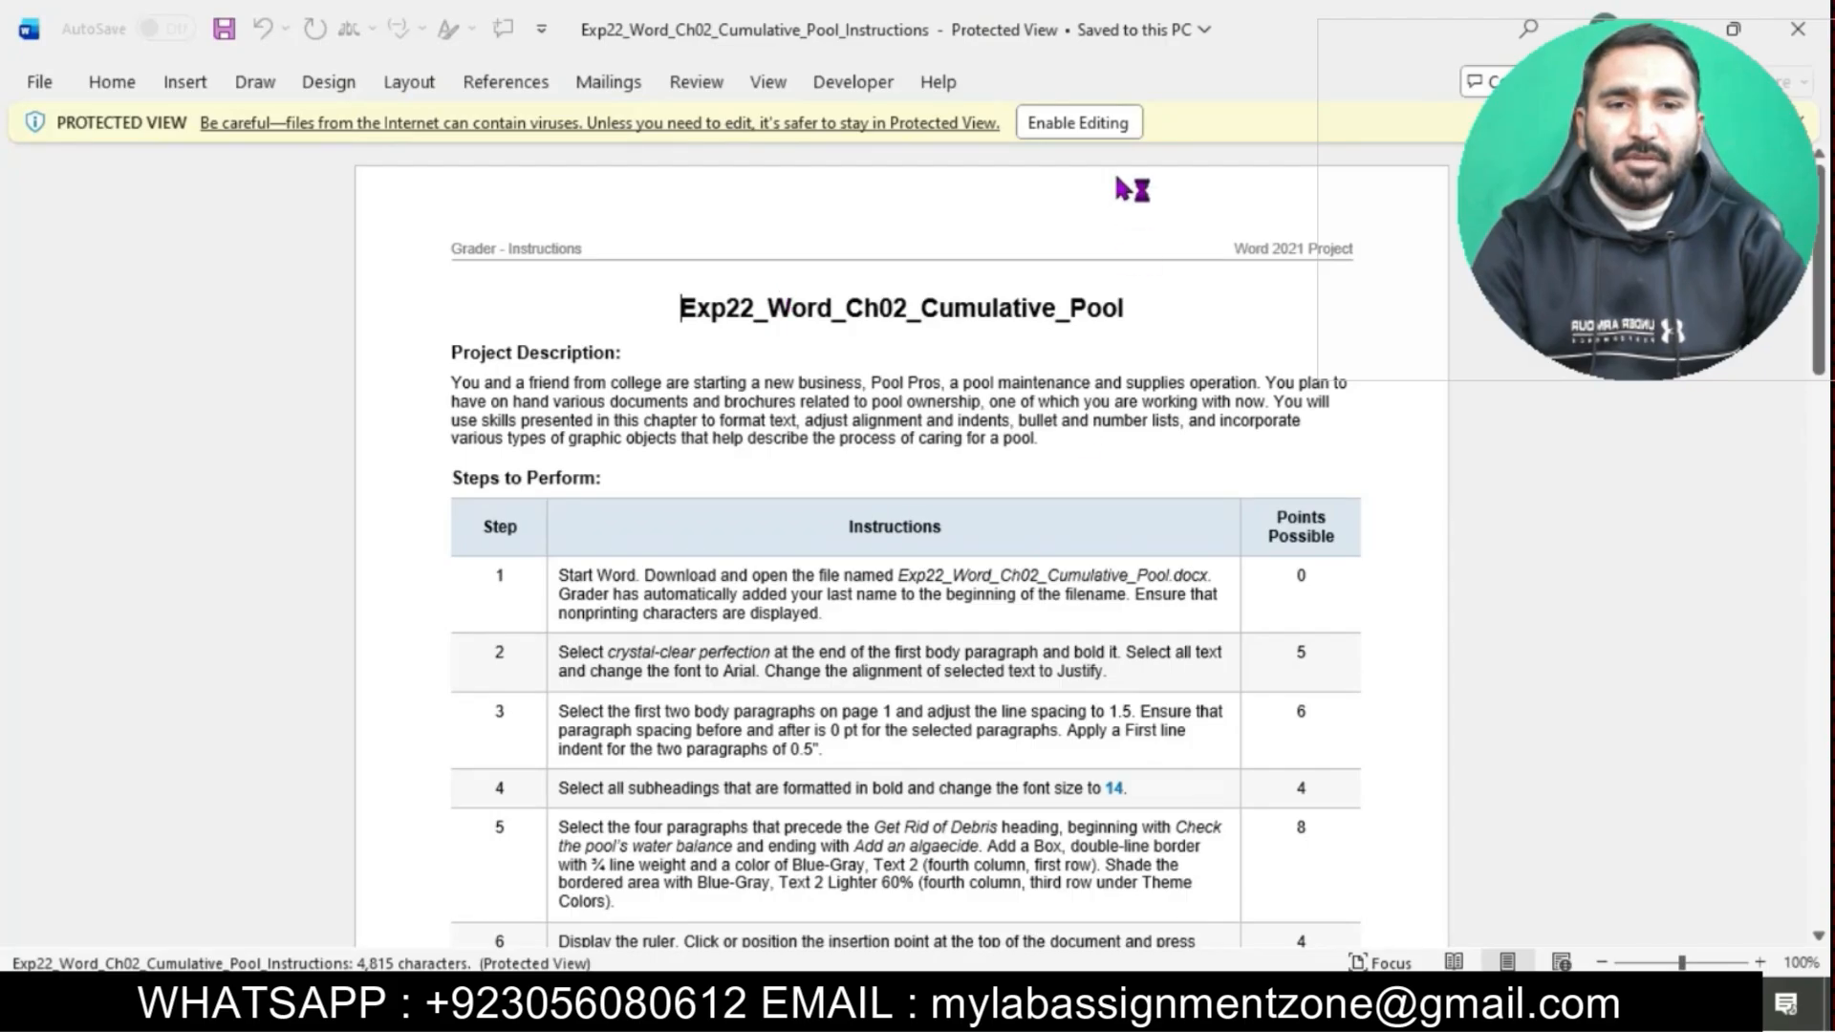
click(1091, 132)
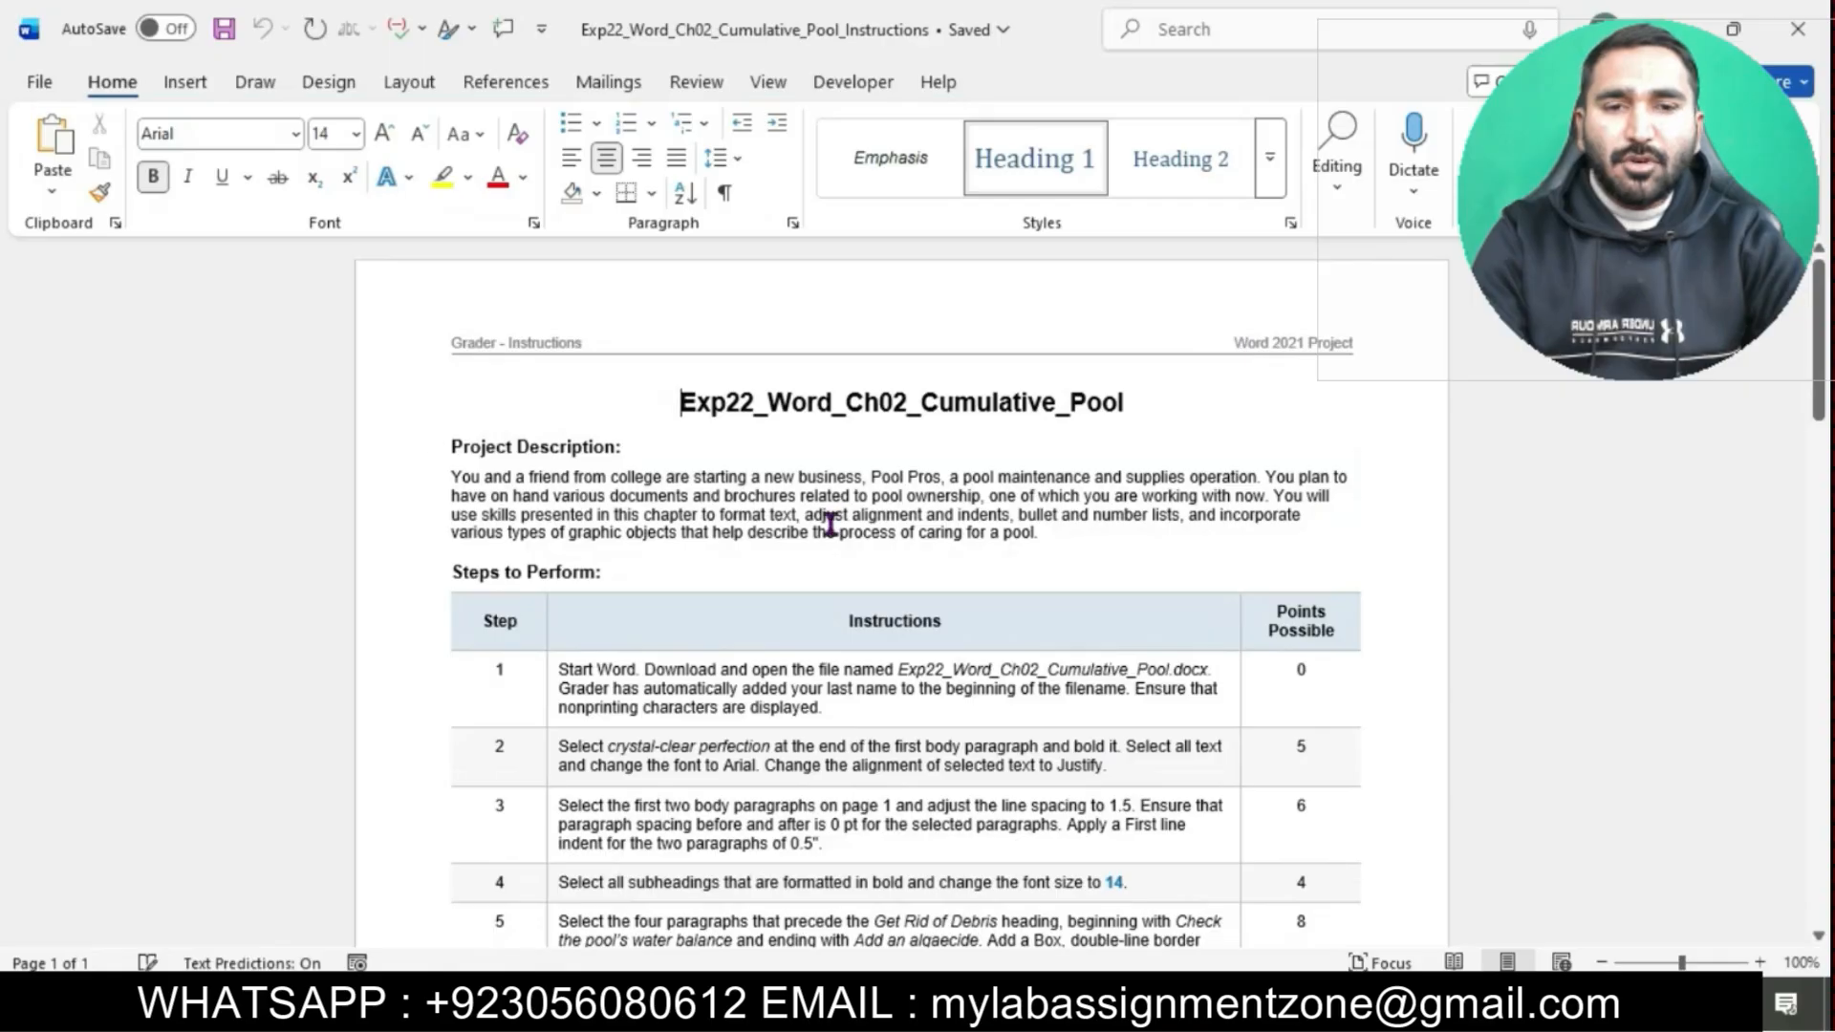
Set the instructions document's title to font size 20 and highlight it in turquoise.
drag(683, 402, 1134, 413)
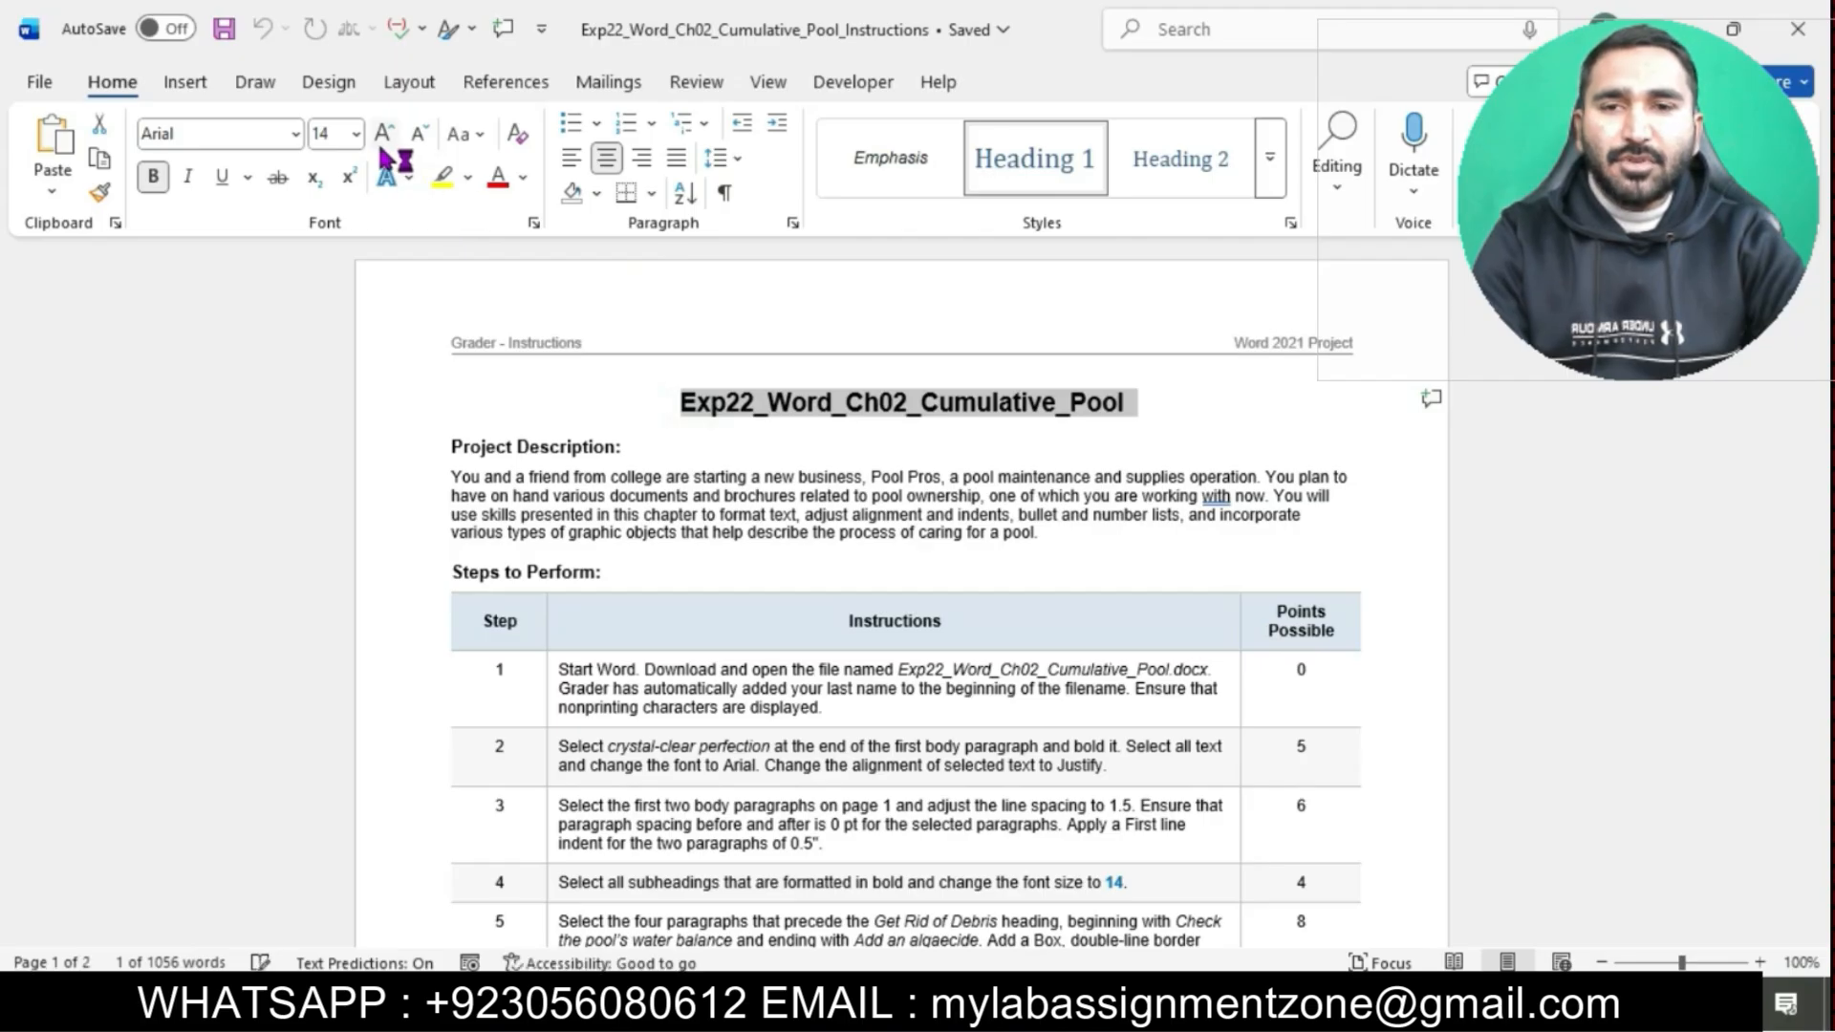
click(352, 134)
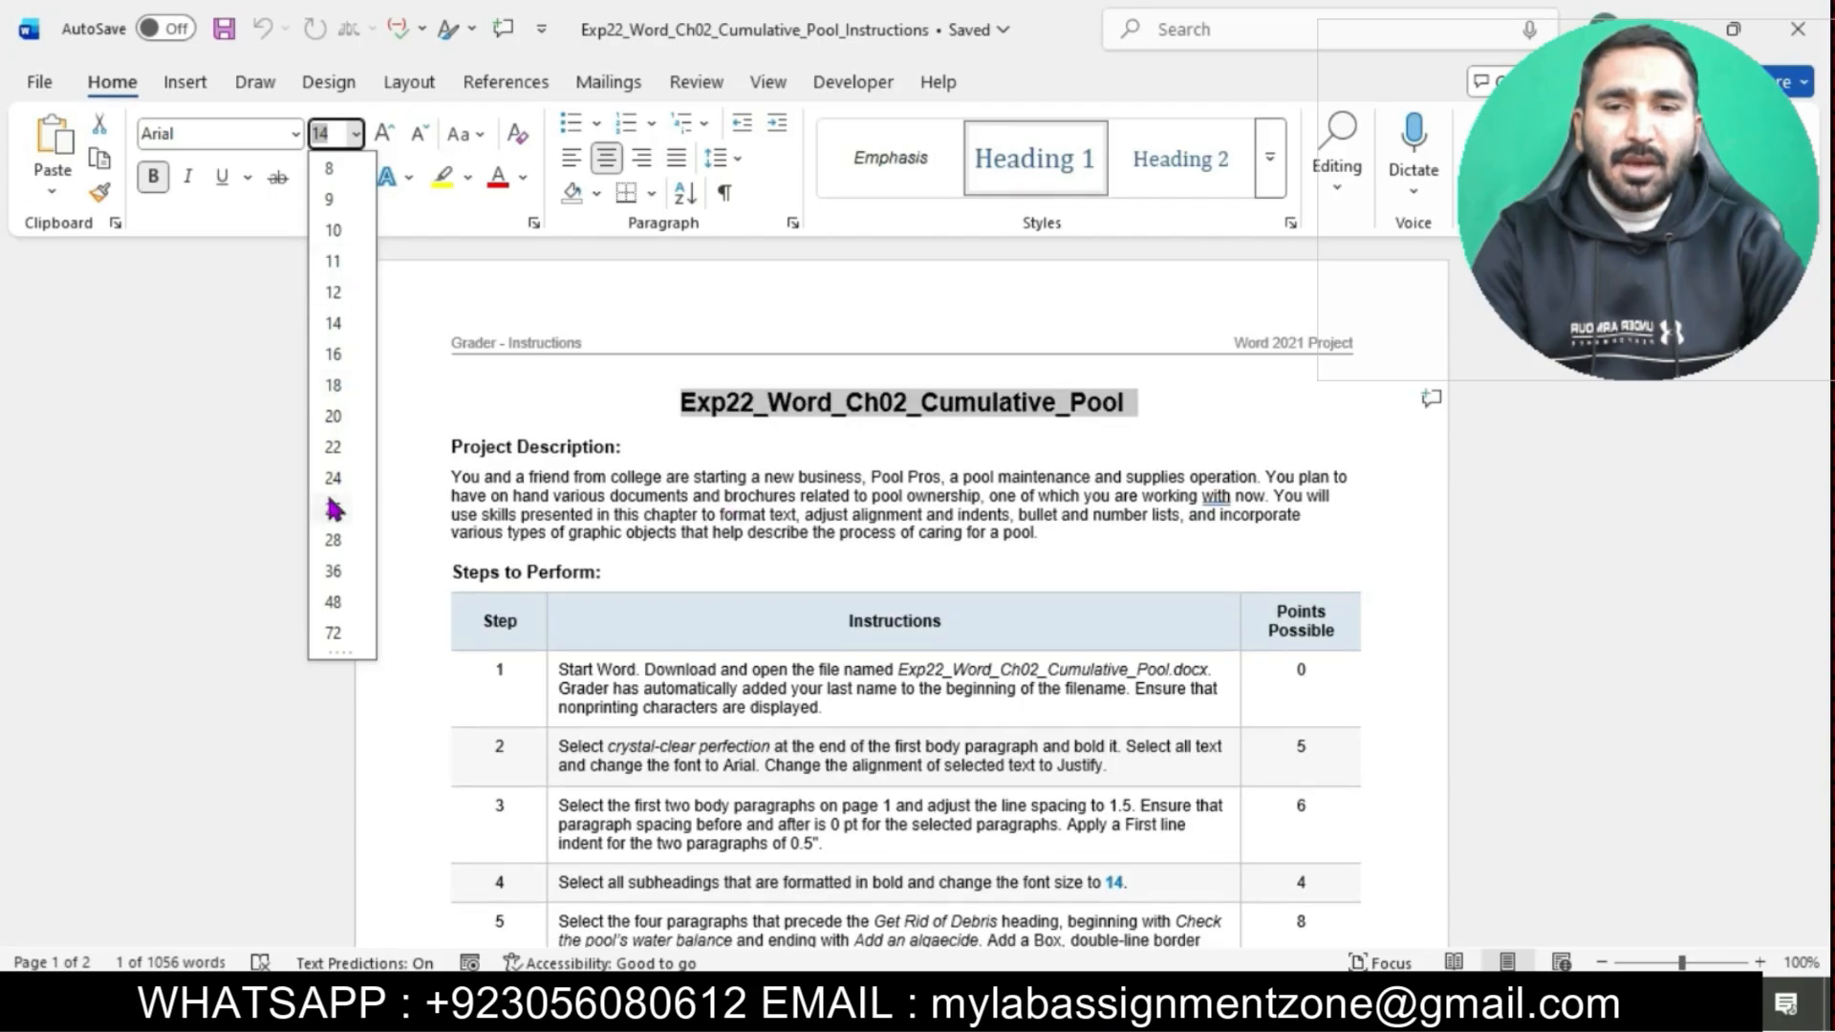
click(332, 417)
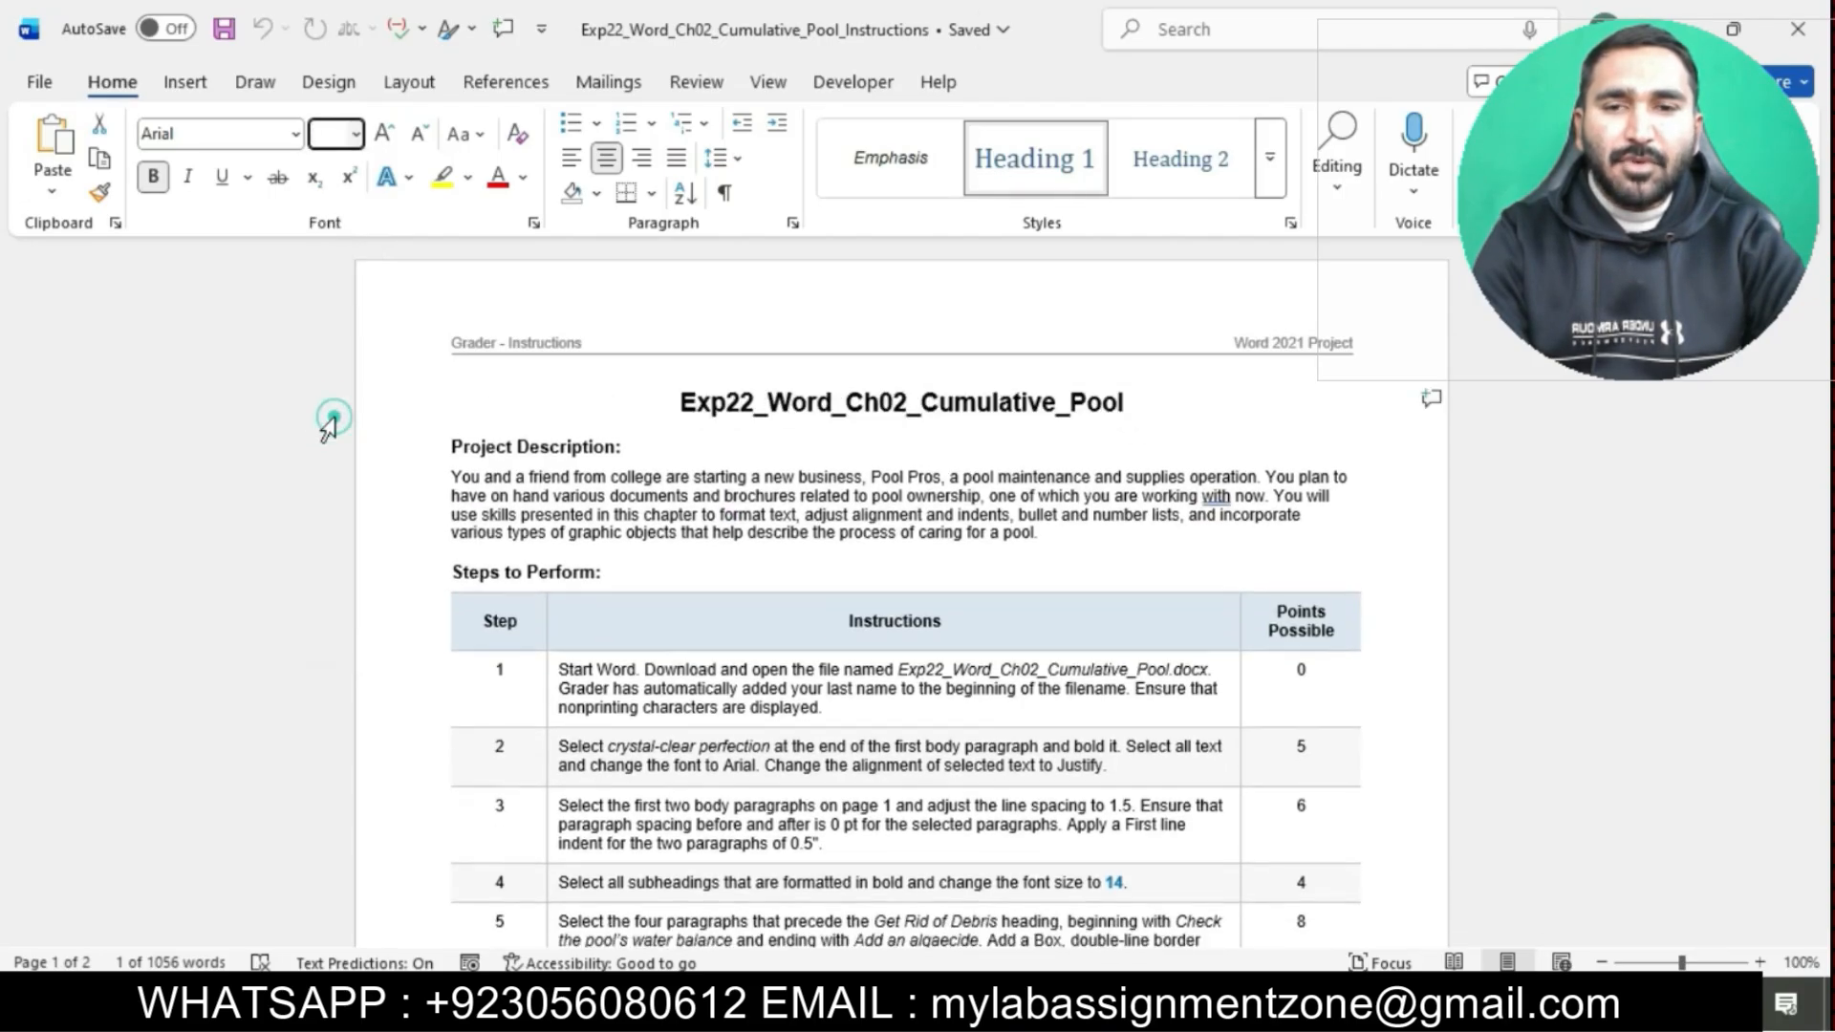
click(468, 177)
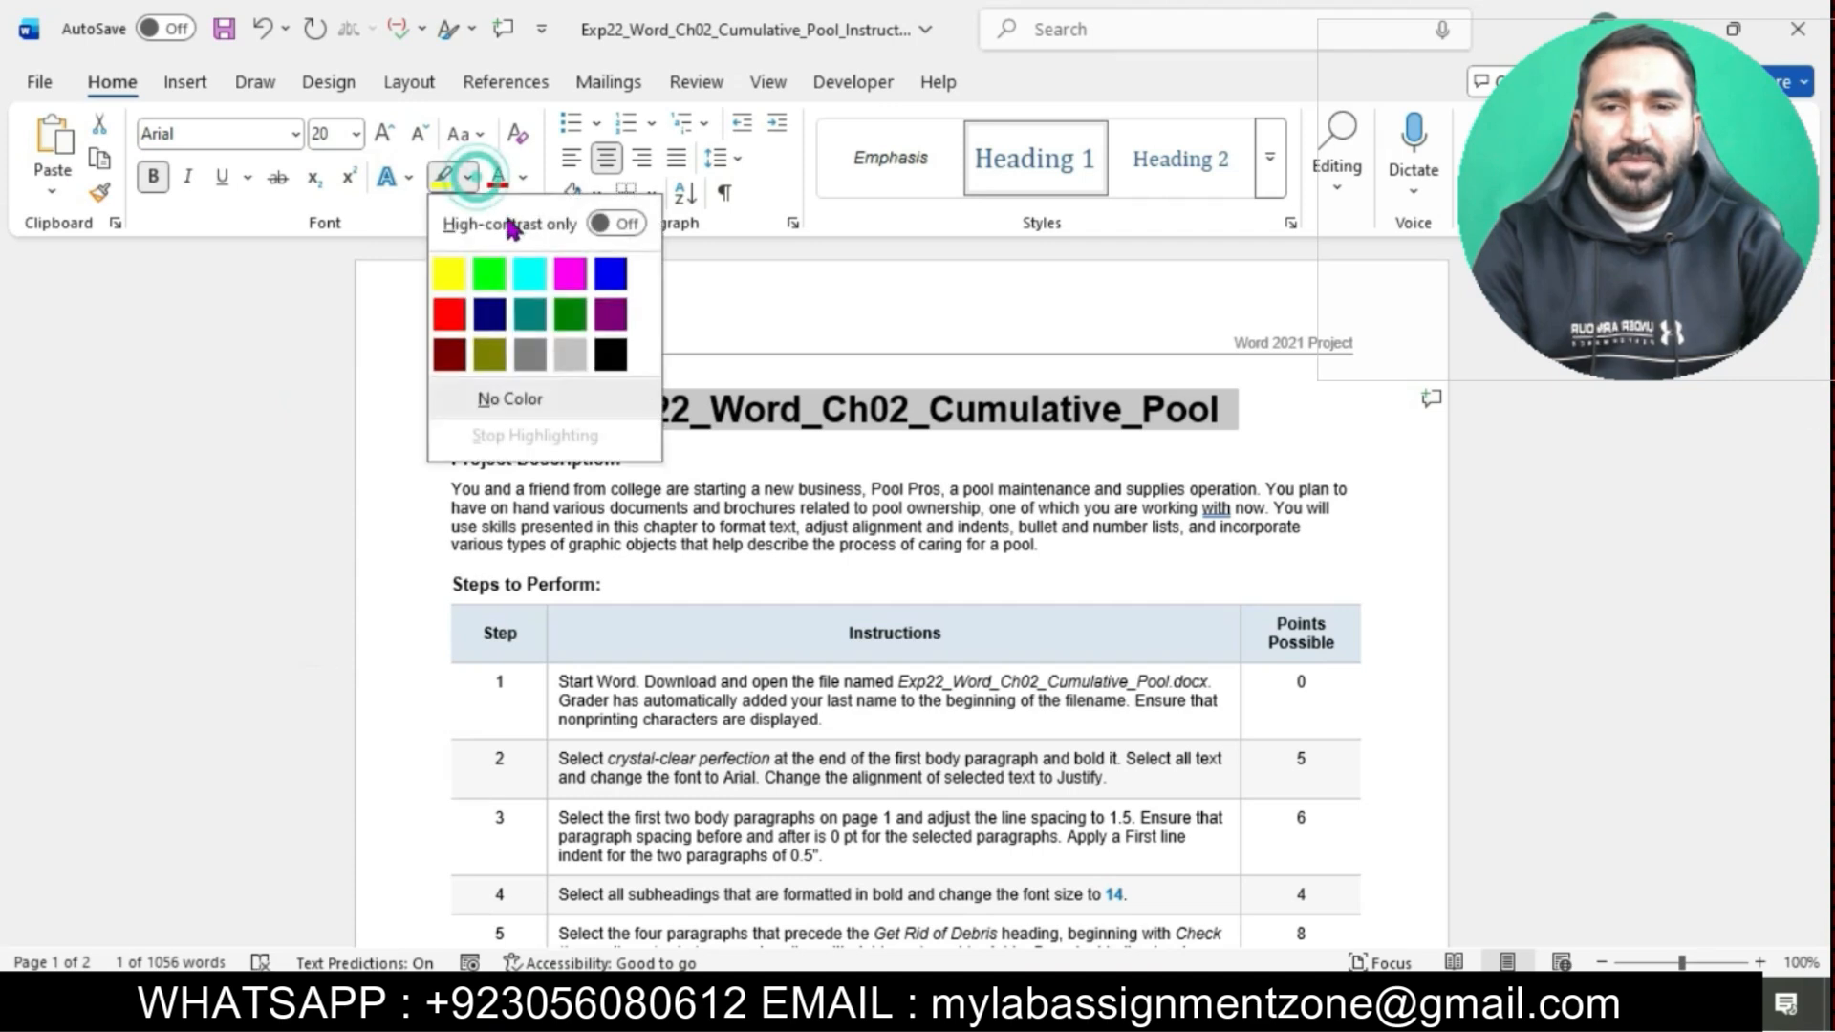
click(530, 274)
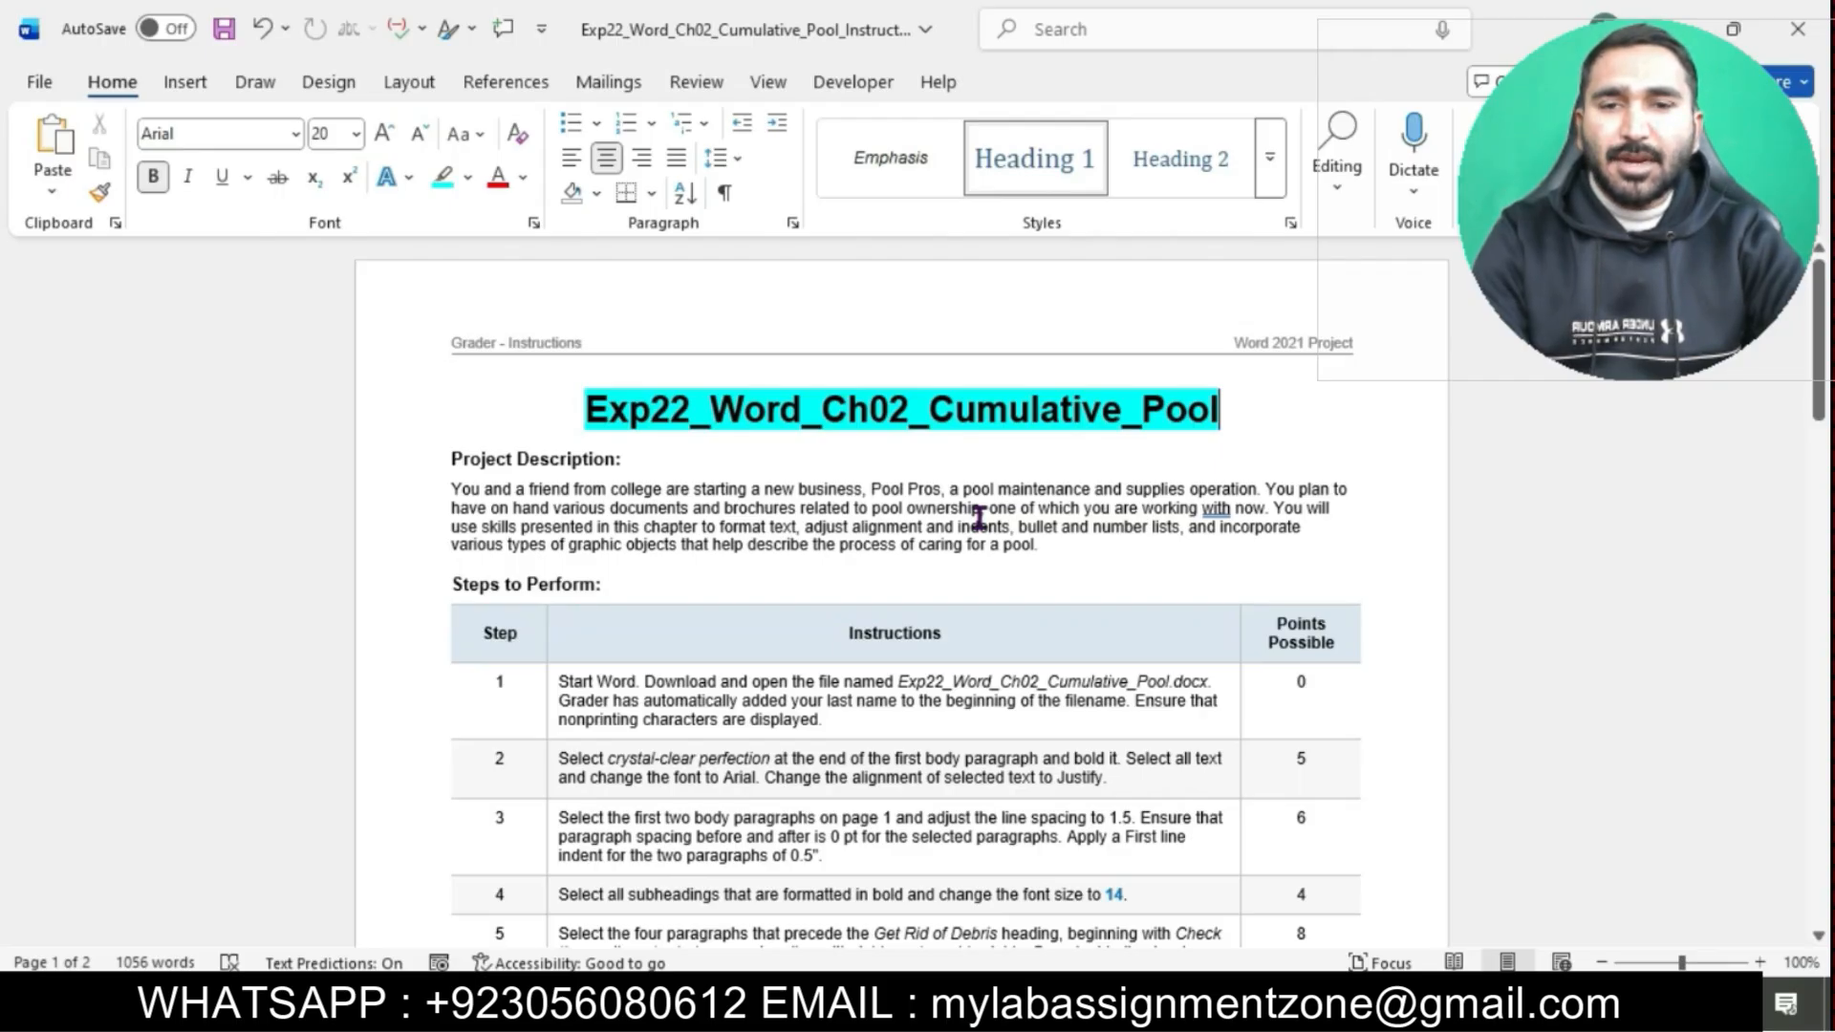
Set the font size of the step rows in the instructions table to 12.
scroll(978, 519, down, 3)
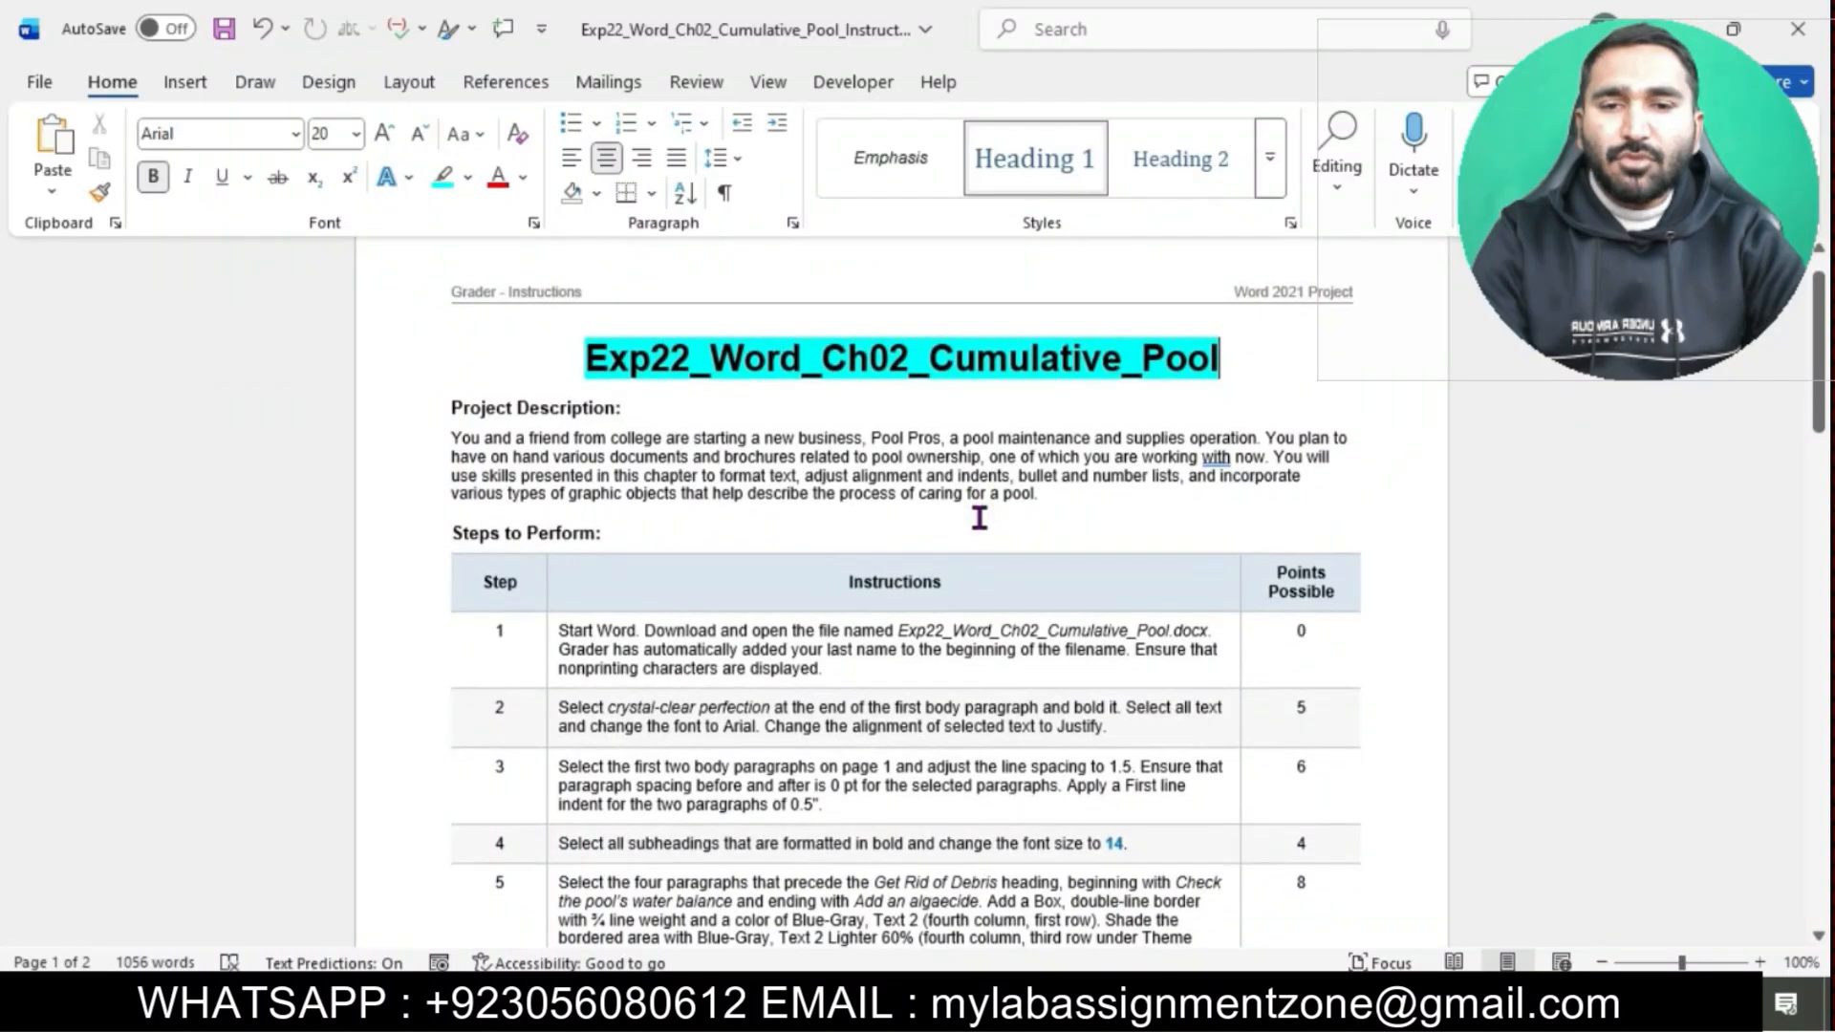
drag(560, 574, 604, 499)
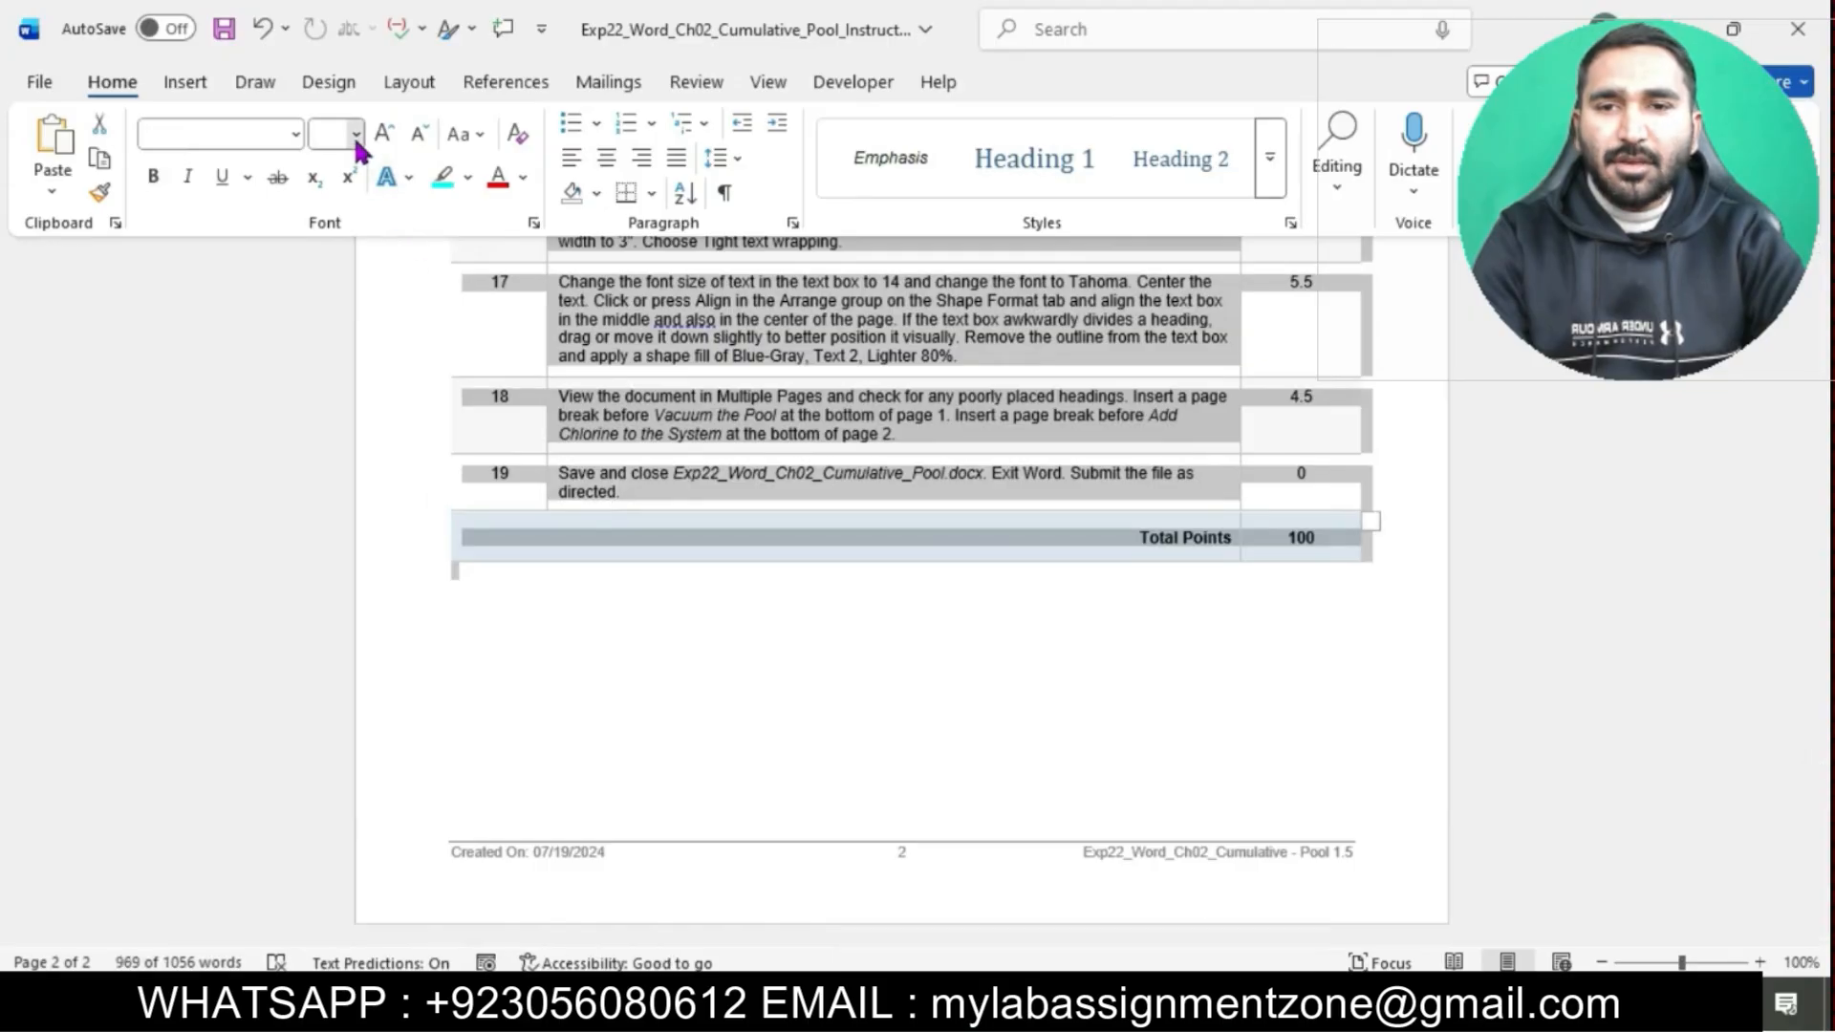
click(355, 134)
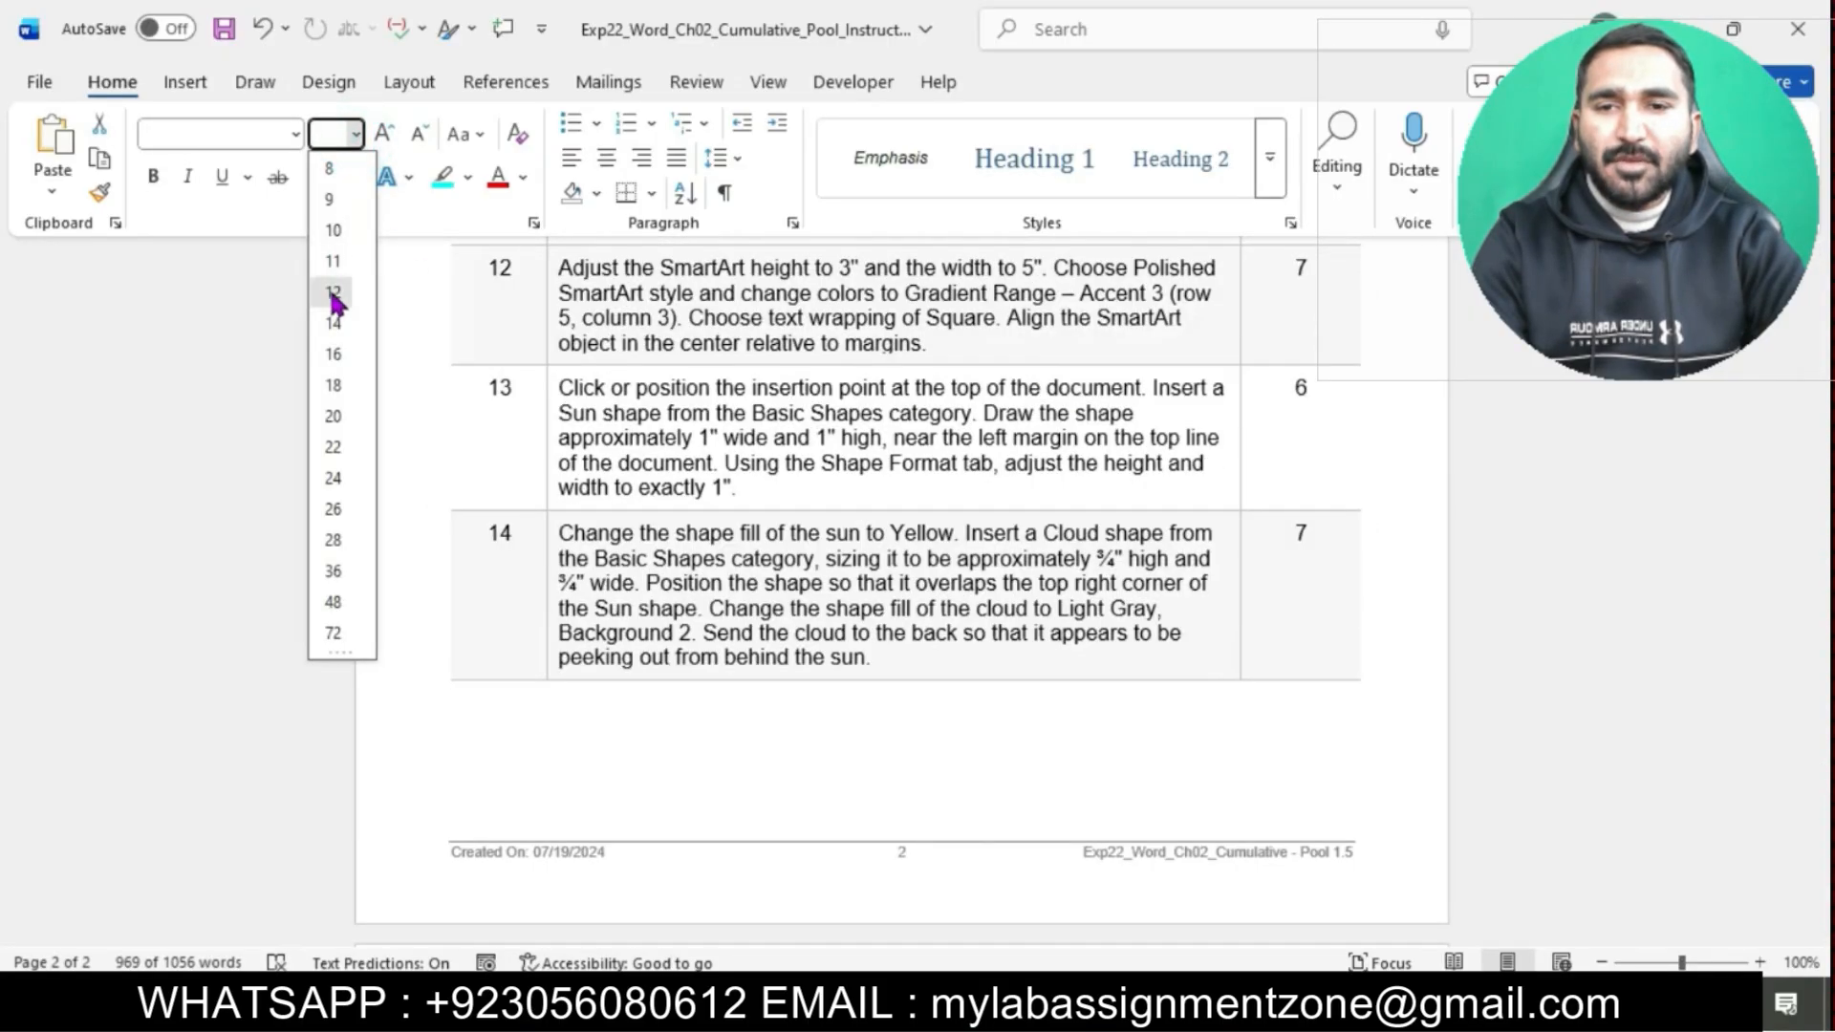
click(333, 292)
click(646, 430)
Highlight the instruction text of step 1 in the table in turquoise.
scroll(646, 430, up, 18)
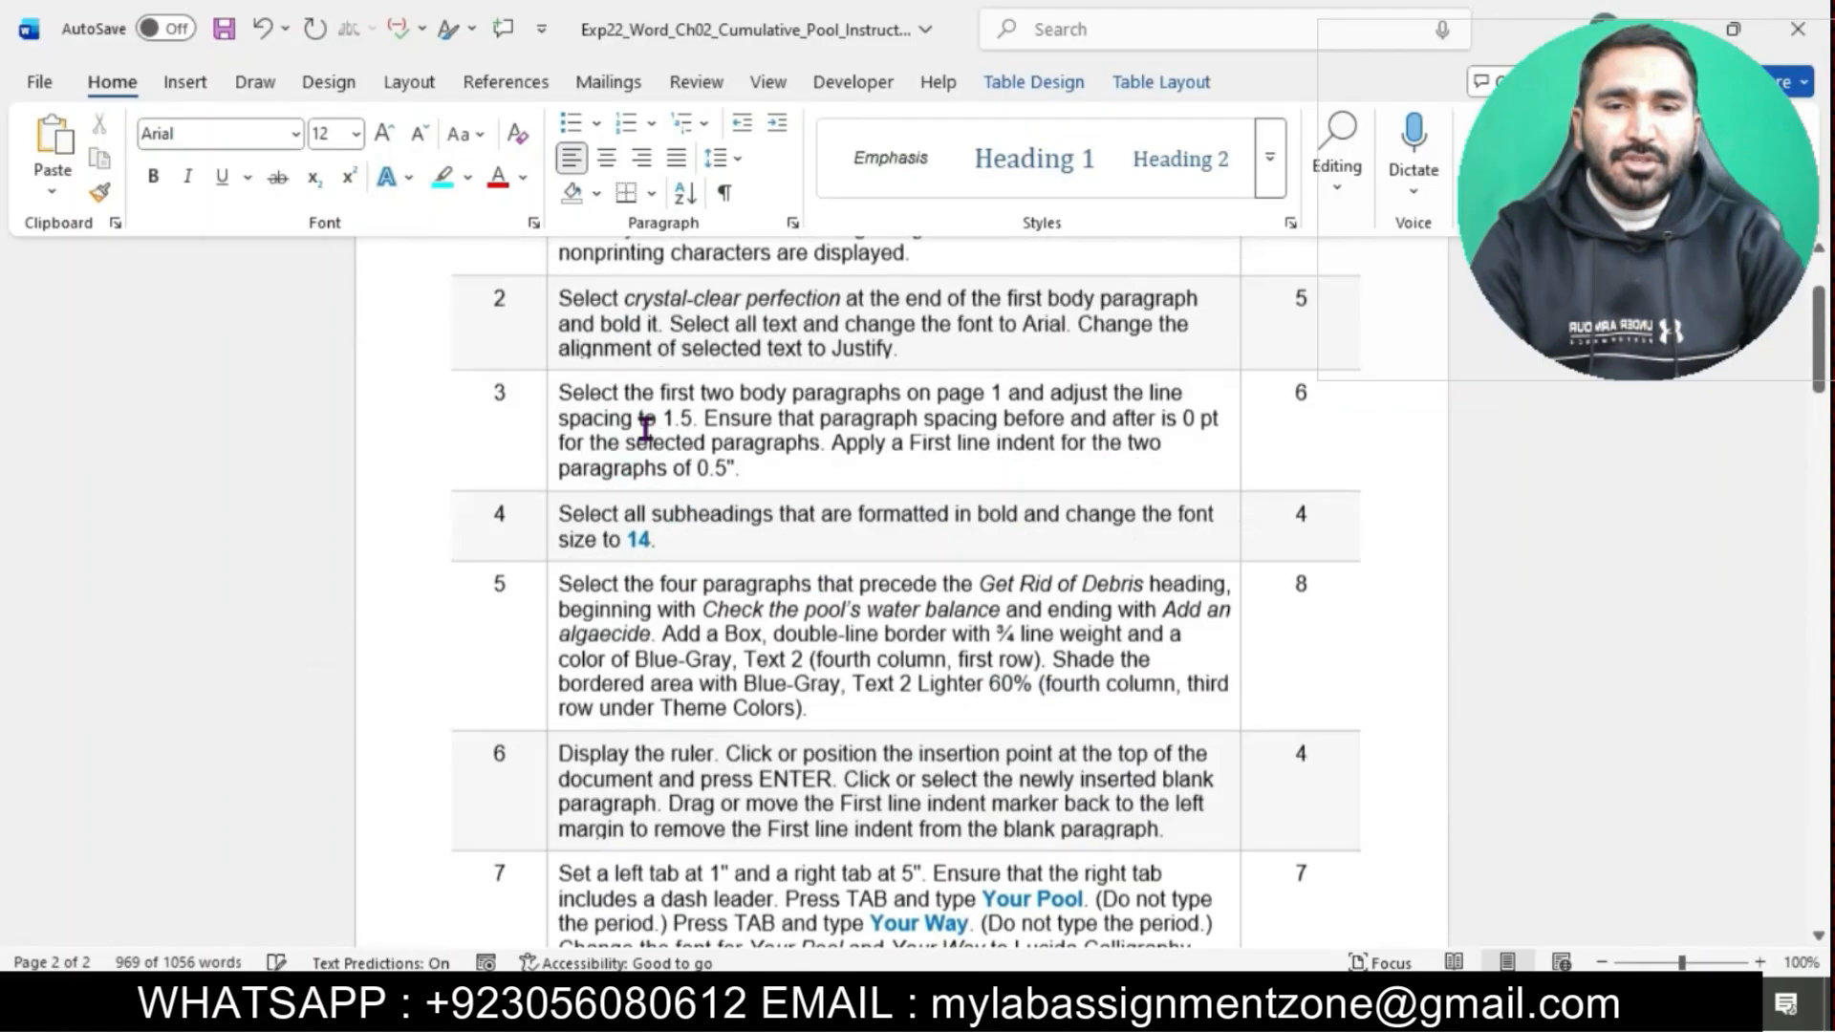
scroll(646, 430, up, 2)
scroll(646, 430, up, 1)
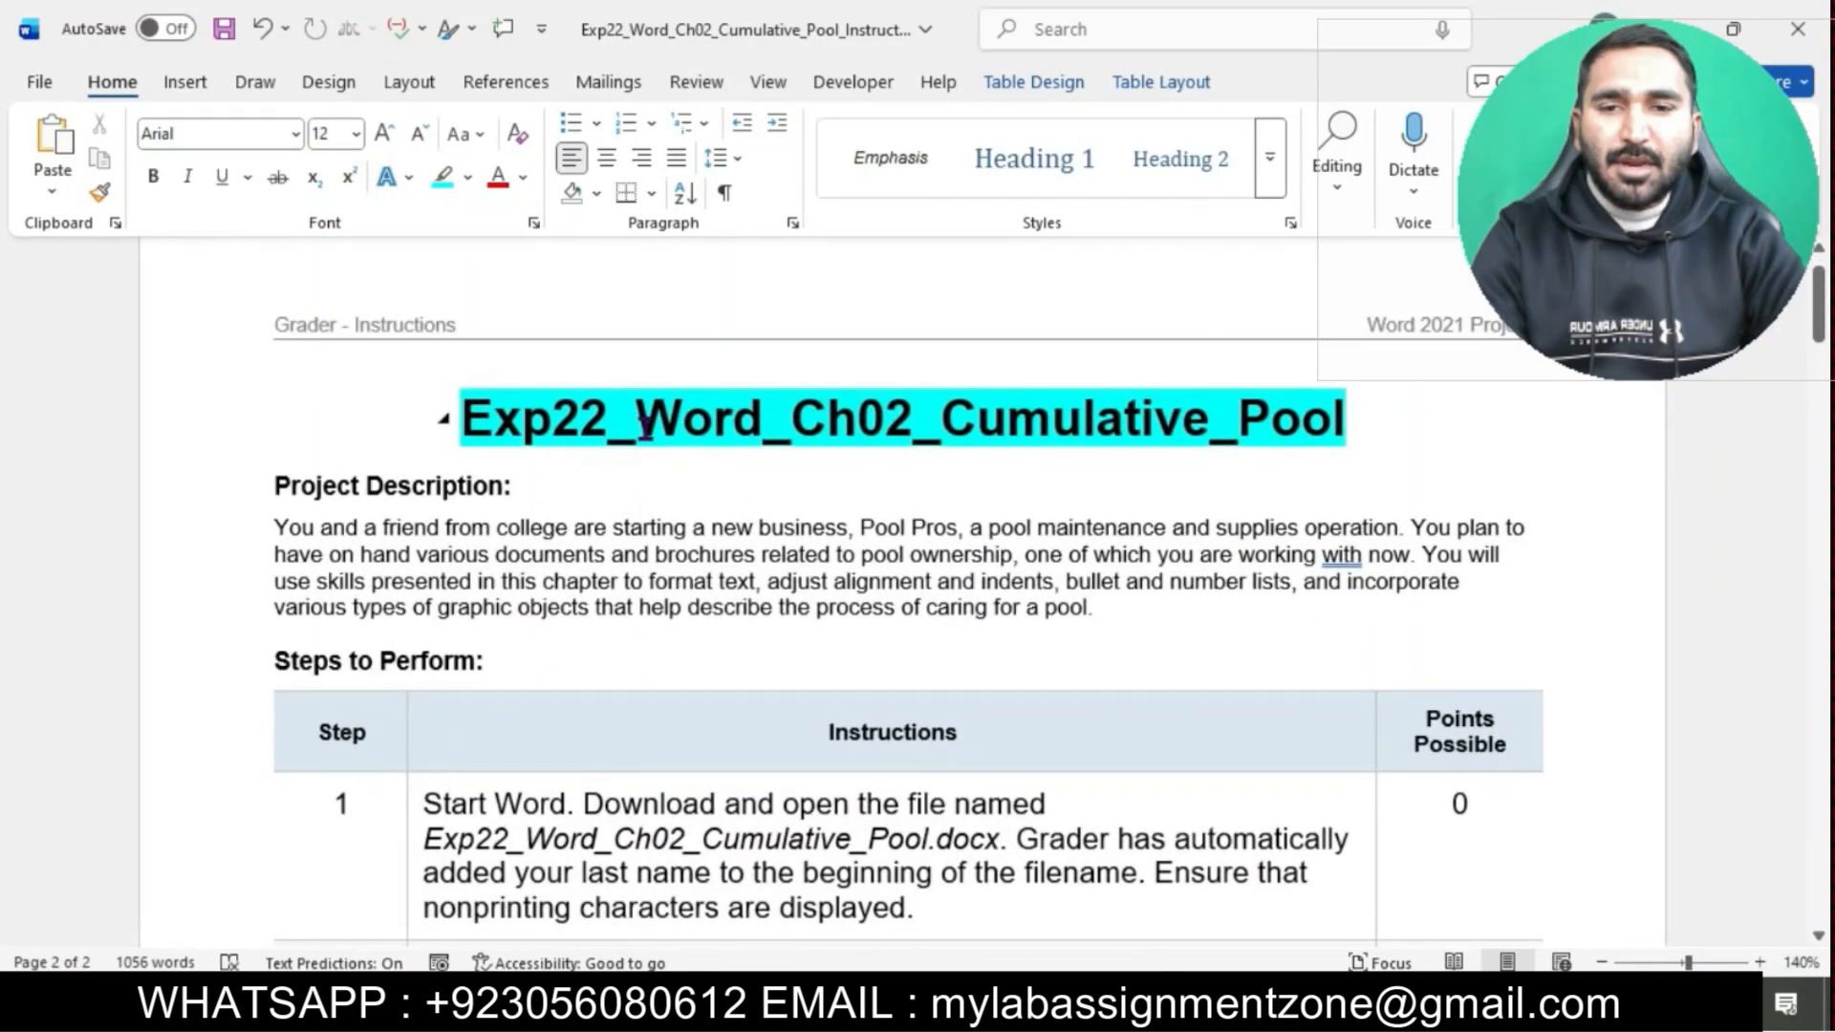
scroll(646, 430, up, 1)
scroll(646, 430, down, 3)
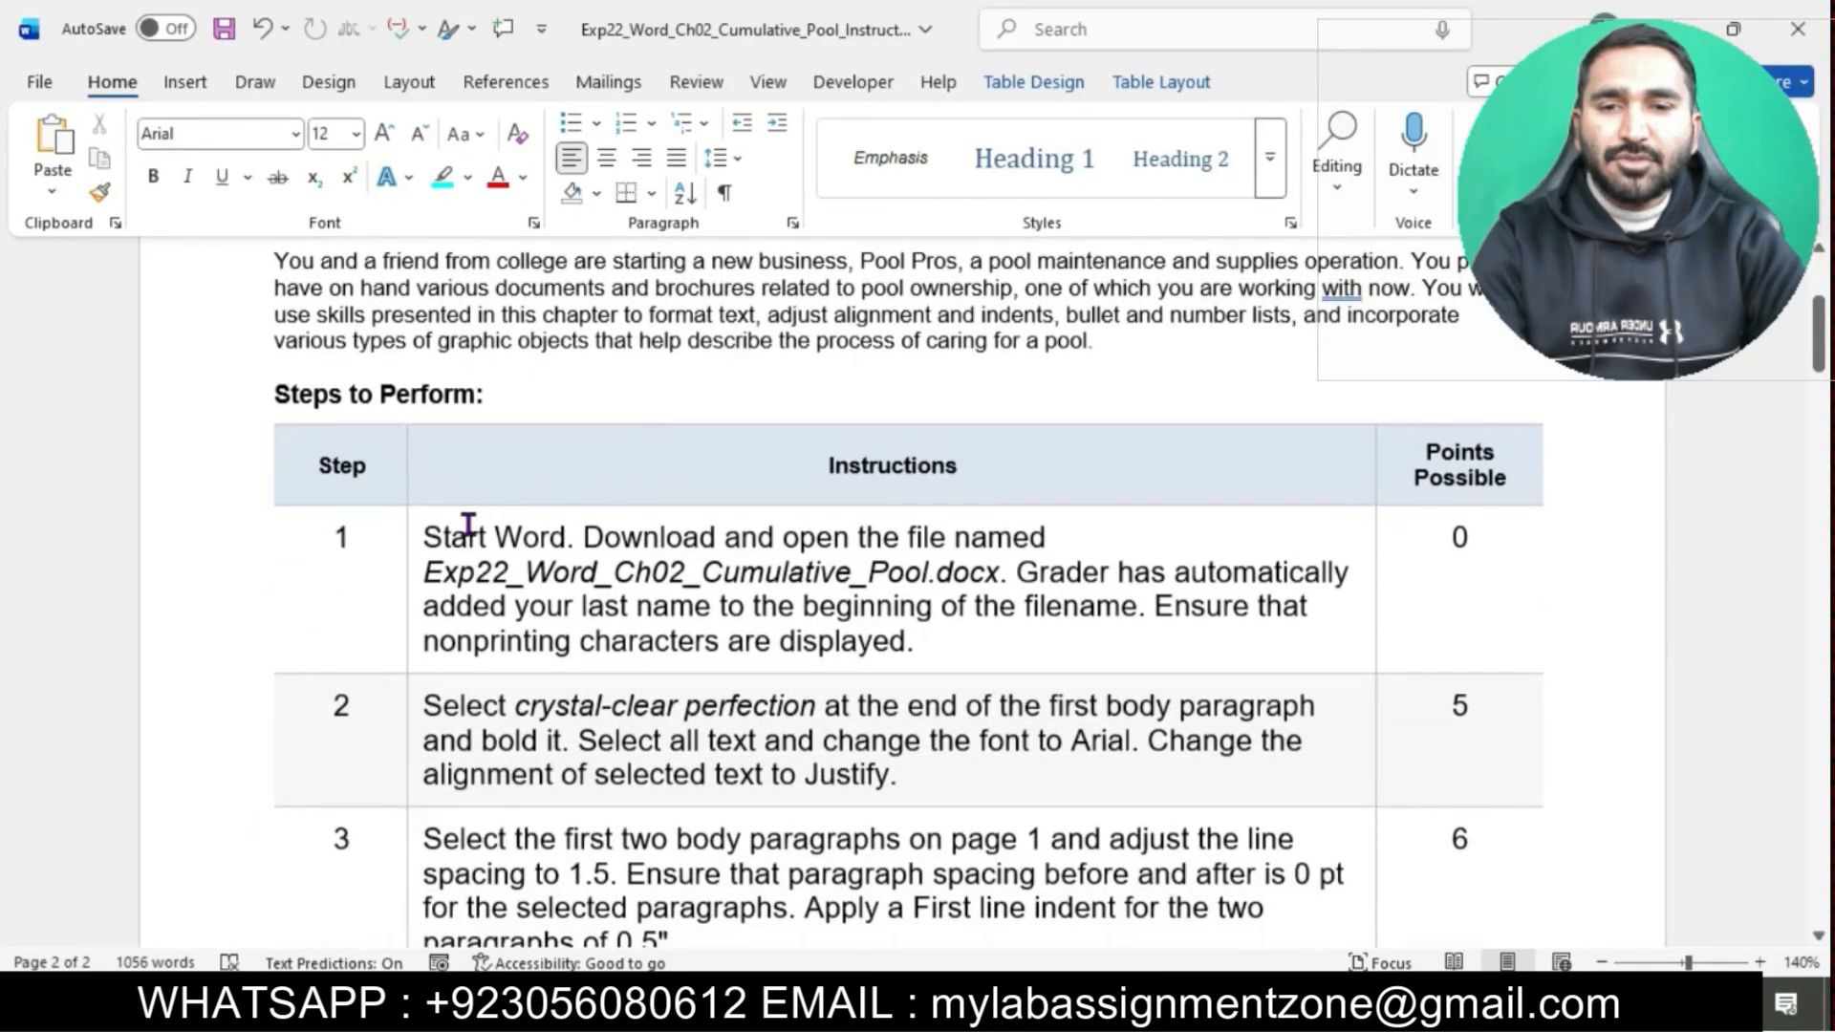
click(421, 536)
click(537, 488)
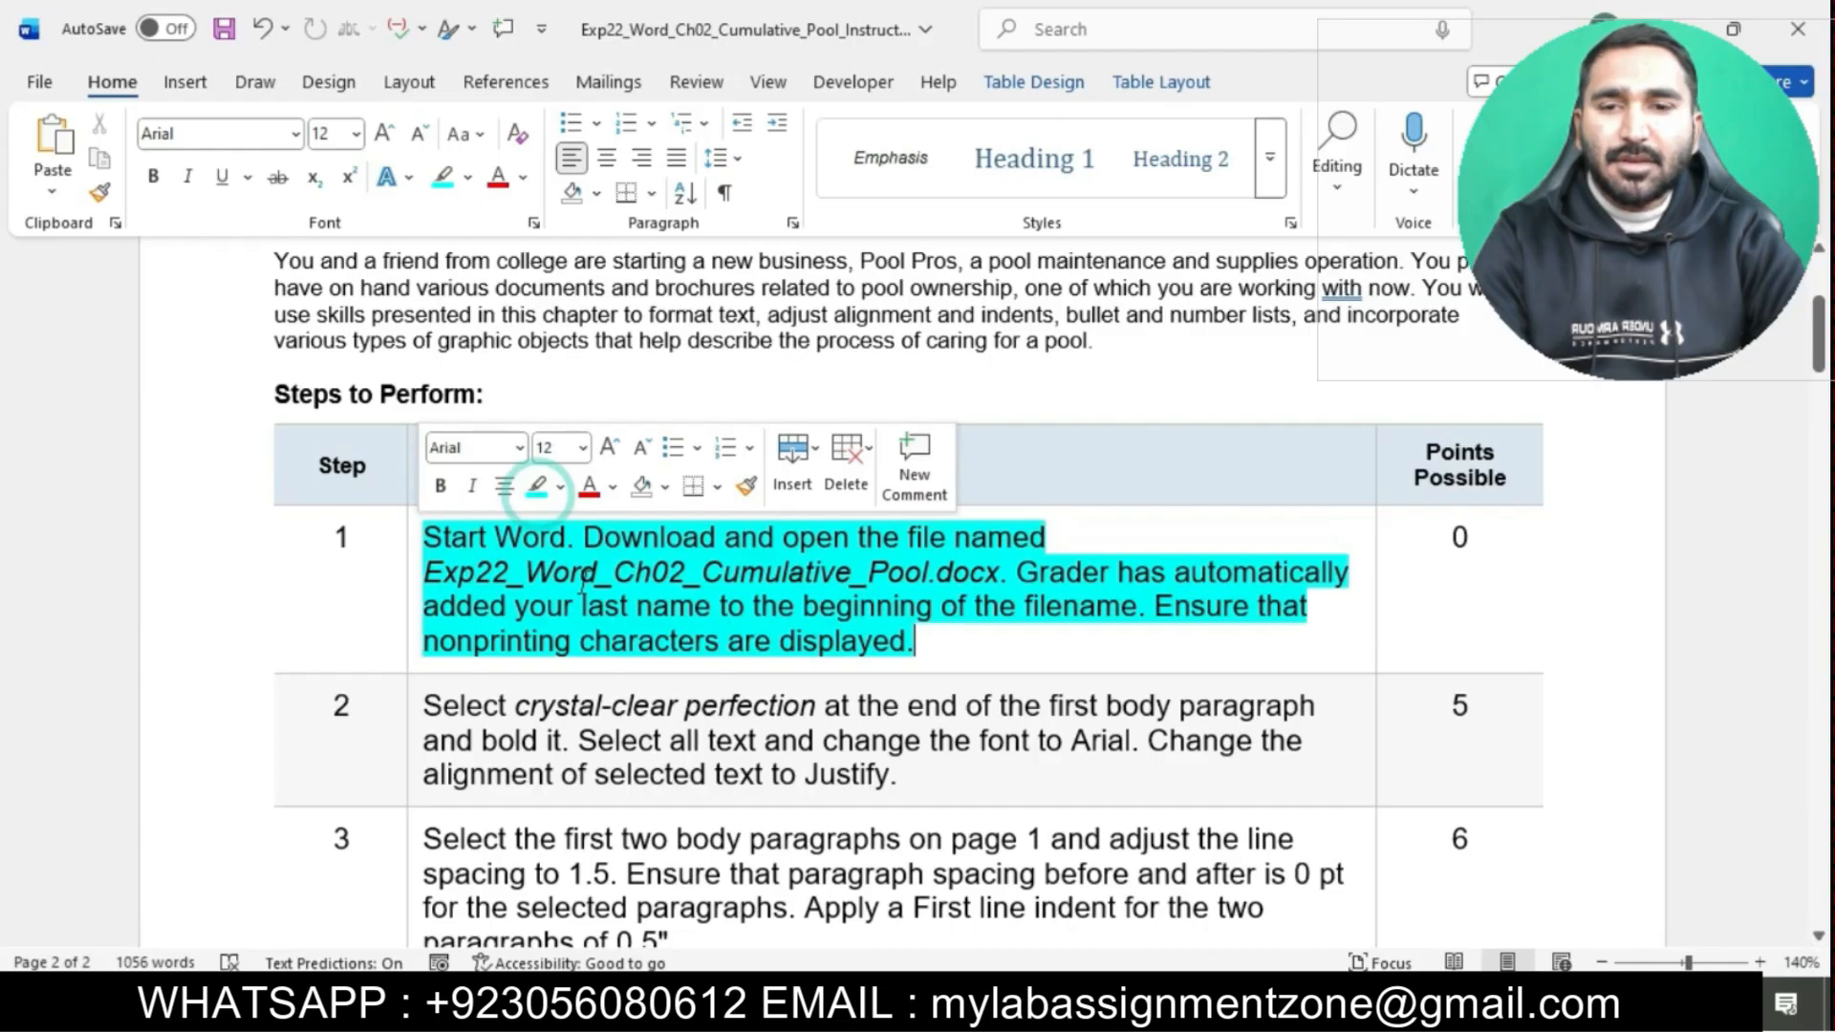
click(582, 578)
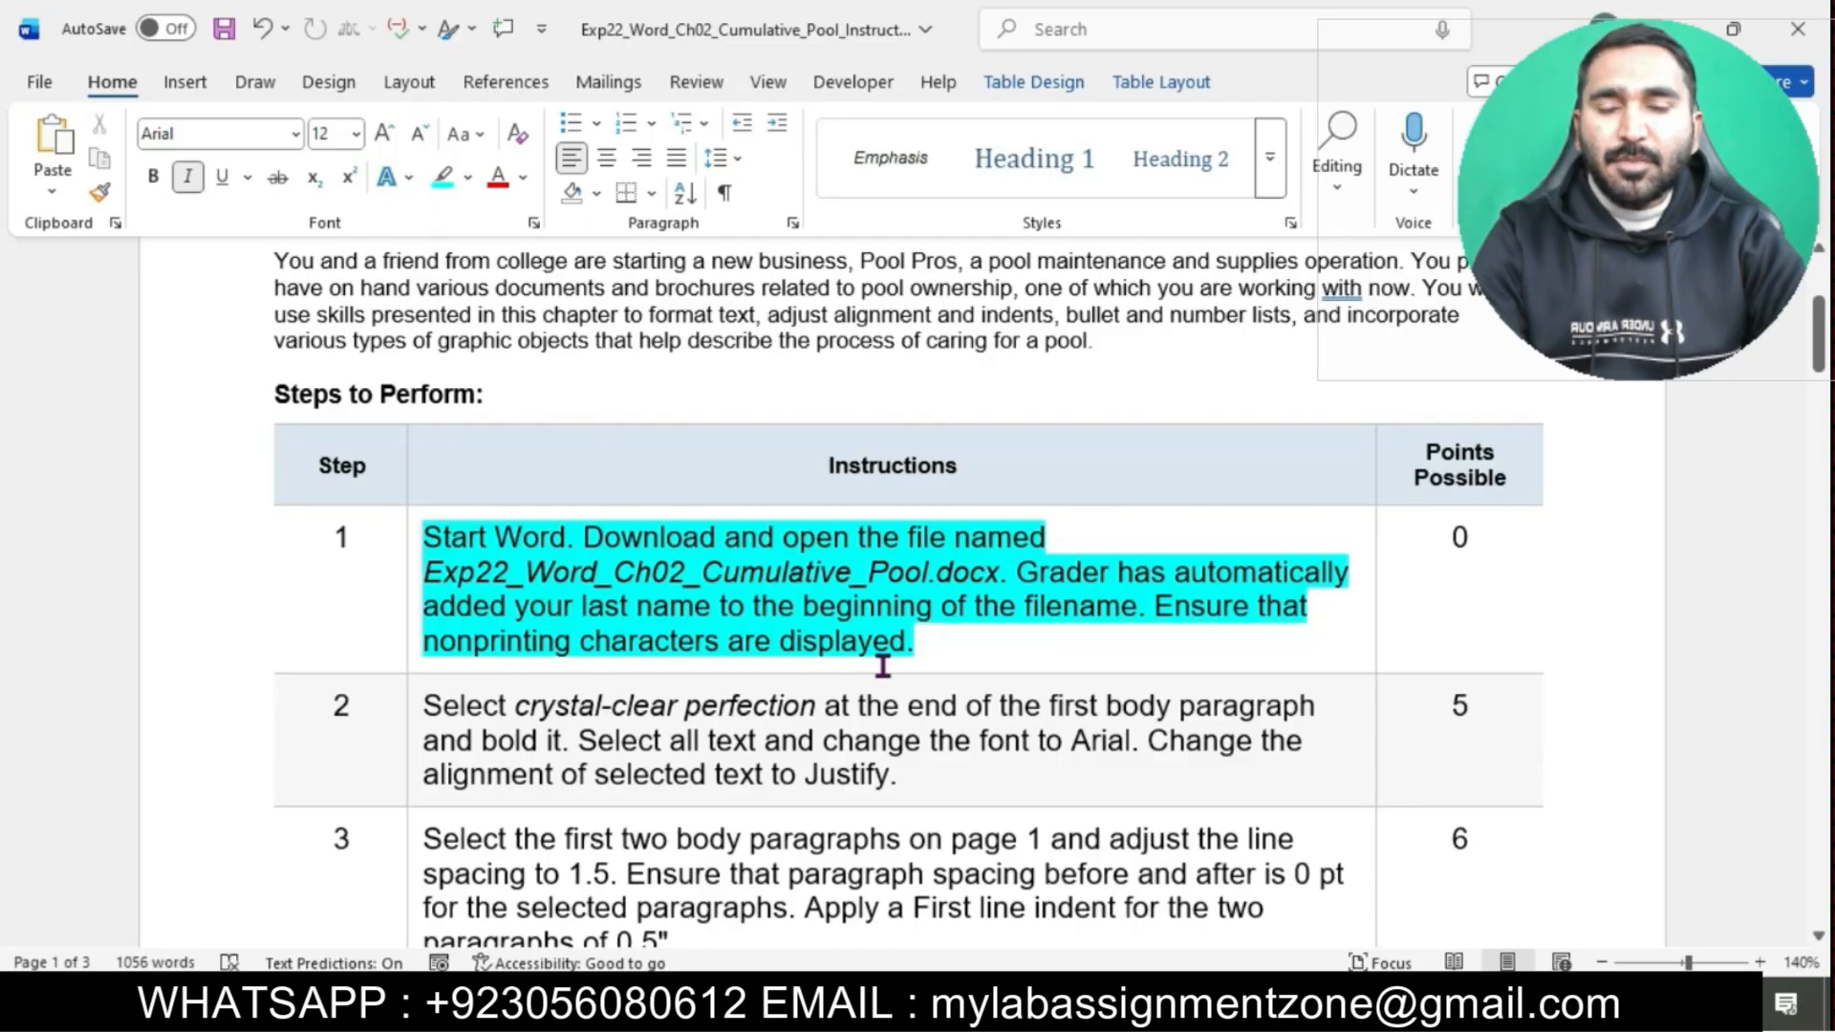
Open the student's Exp22_Word_Ch02_Cumulative_Pool document from the Downloads folder and enable editing.
key(alt+Tab)
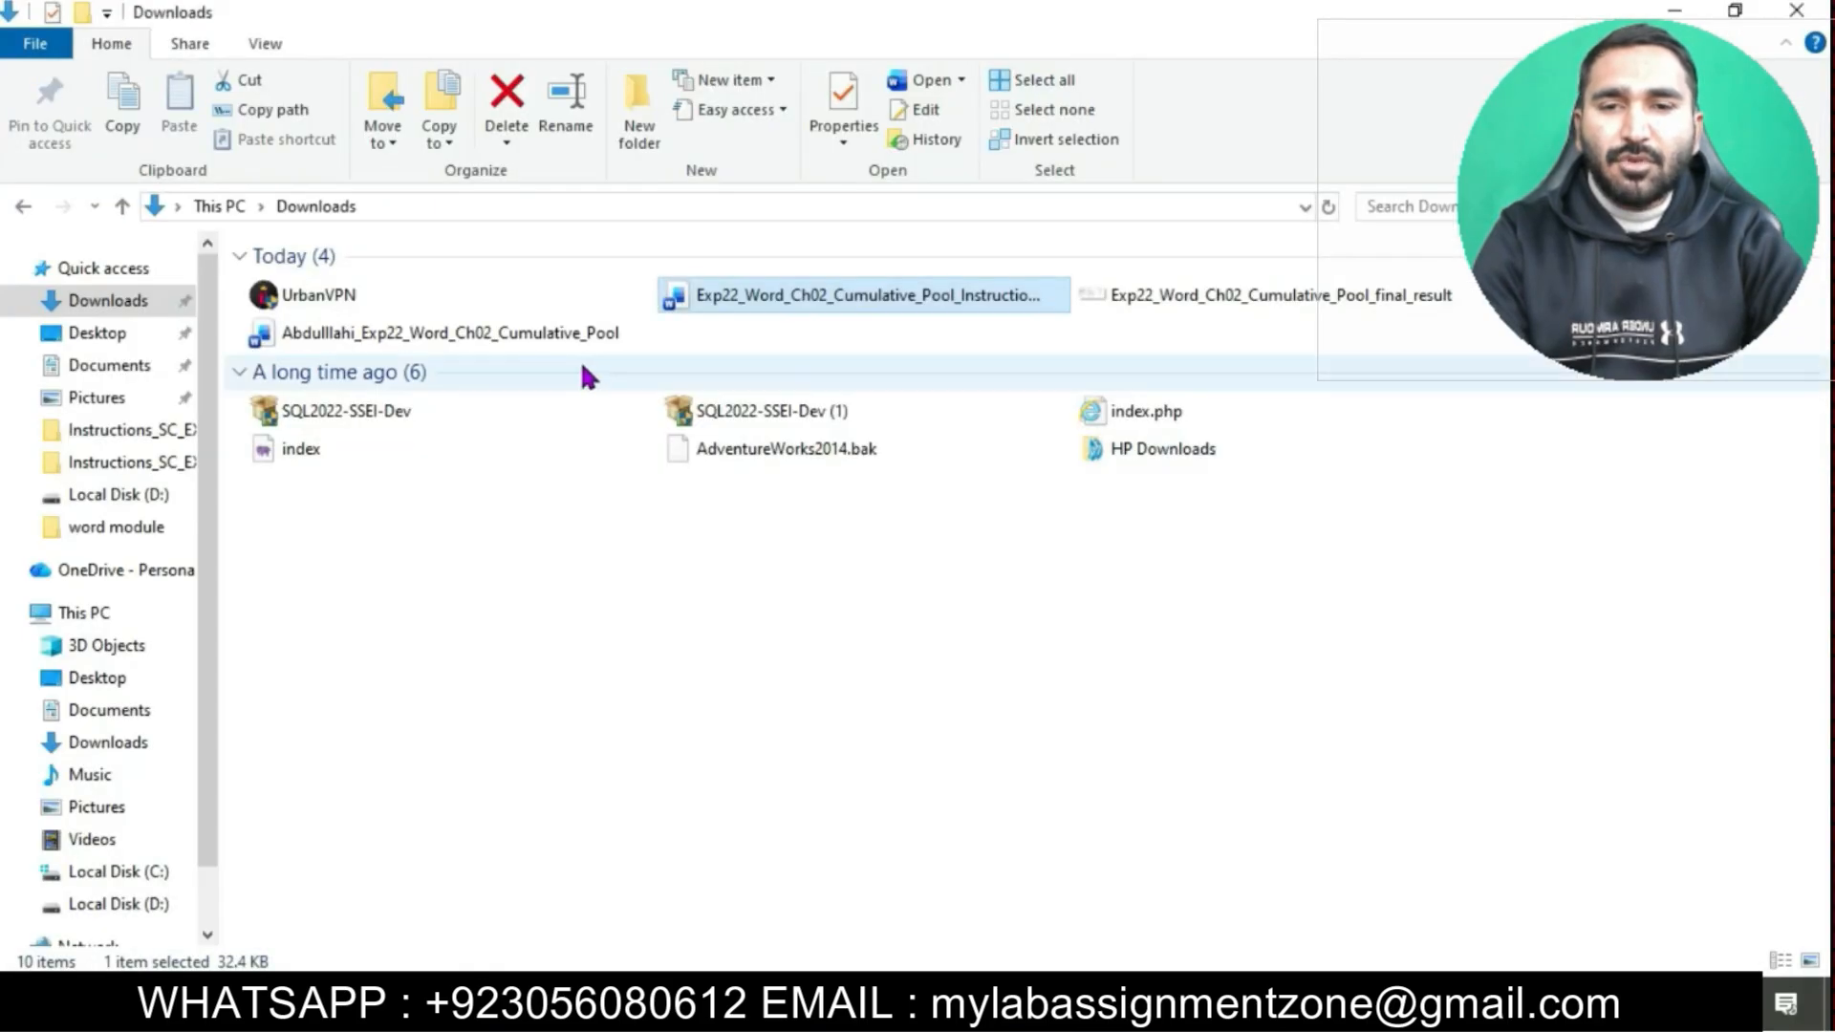
double_click(542, 334)
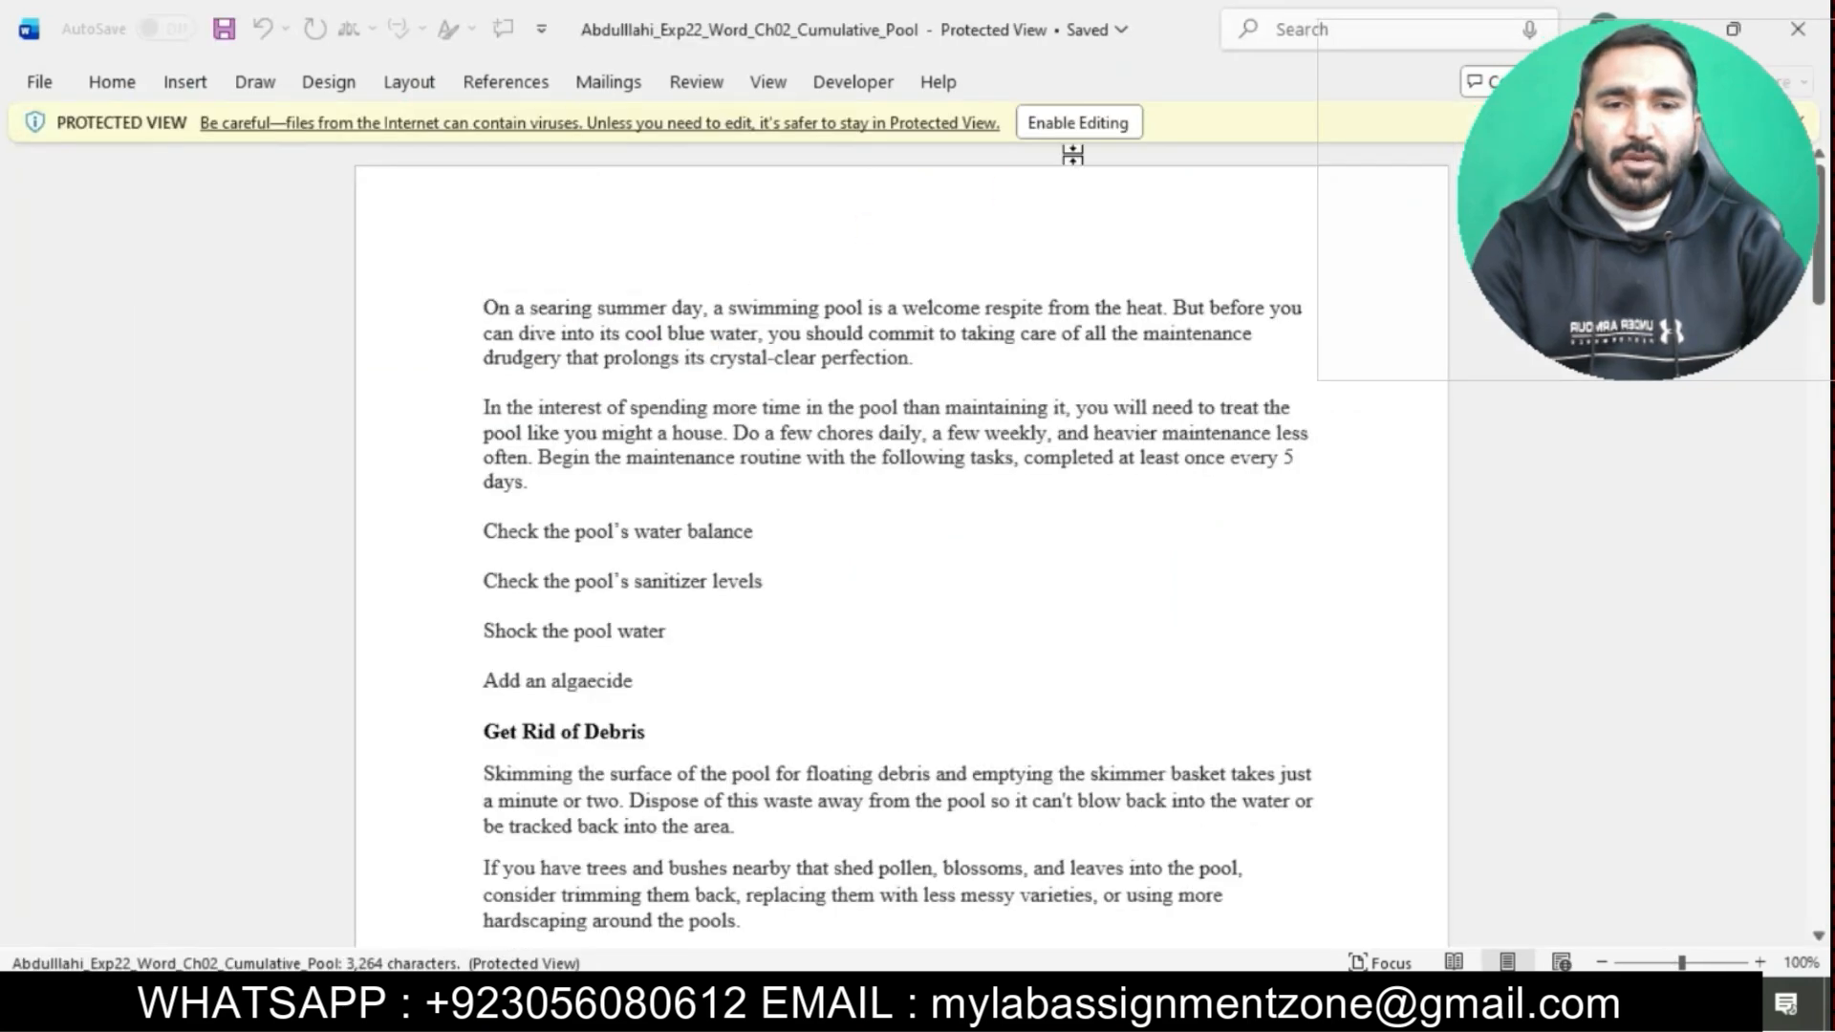
click(1077, 123)
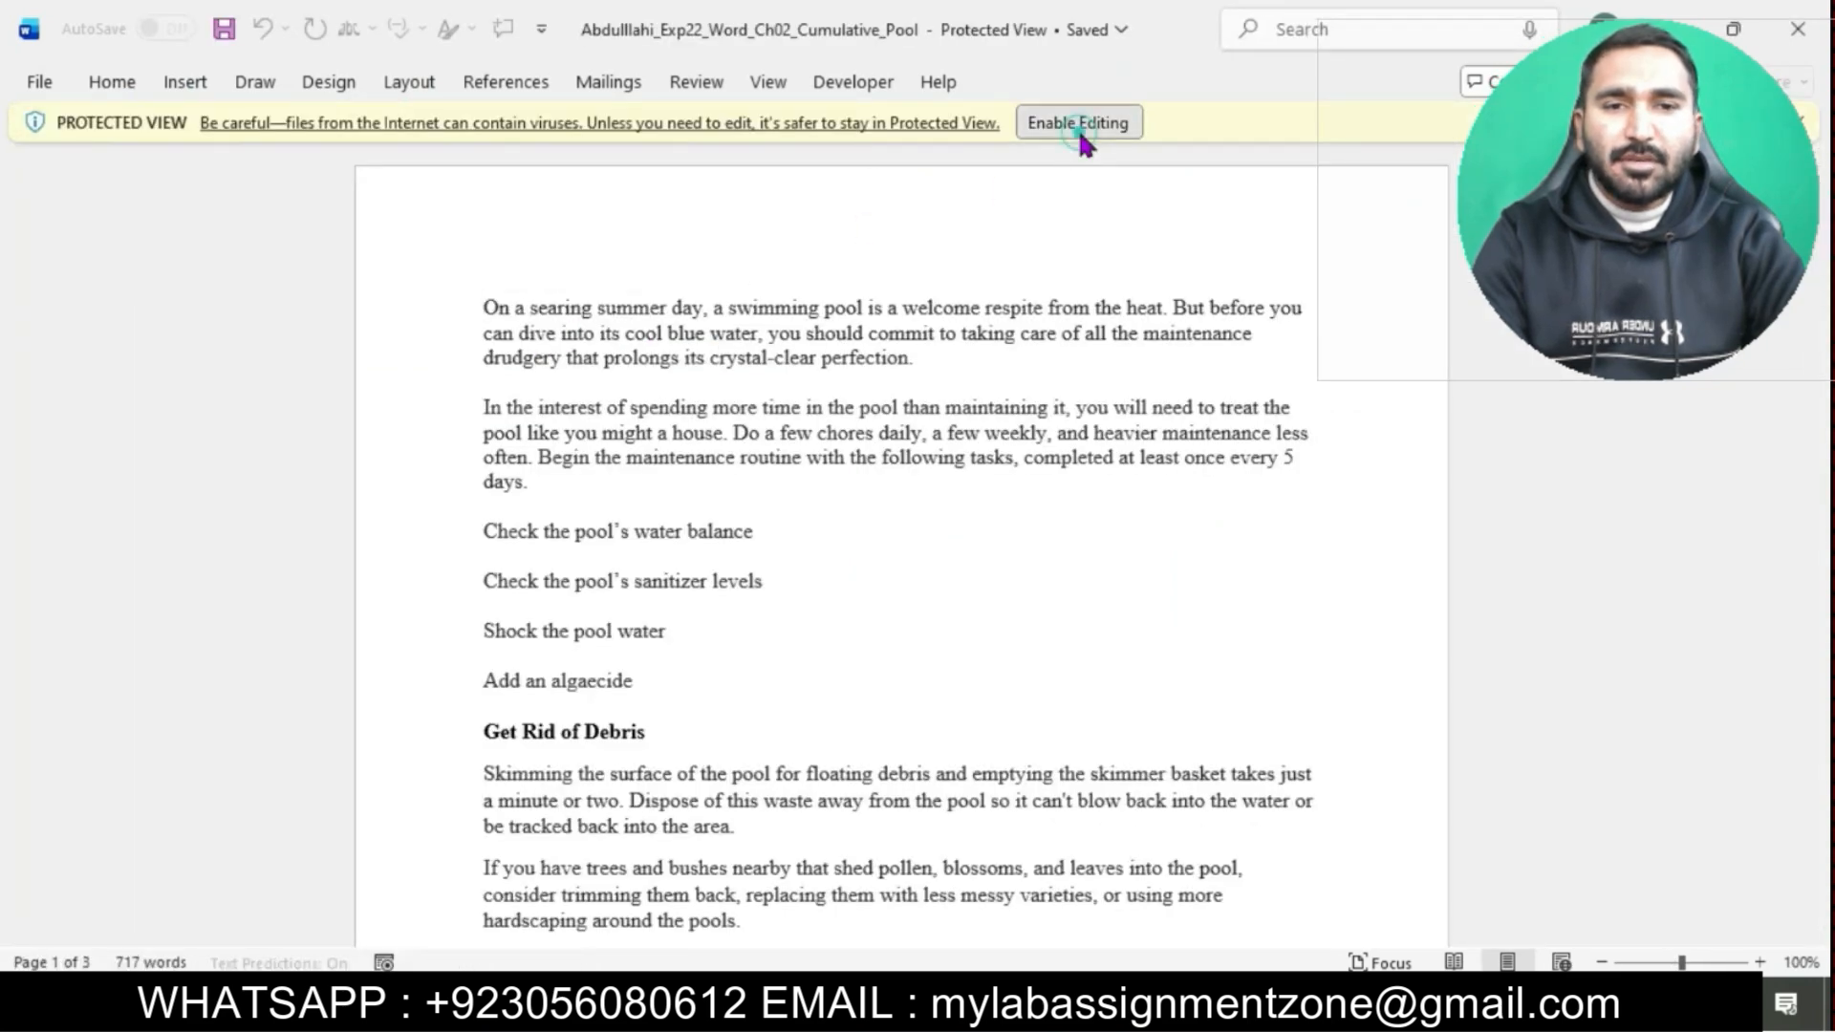
Return to the instructions document and highlight the instruction text of step 2 in turquoise.
mouse_move(1105, 1003)
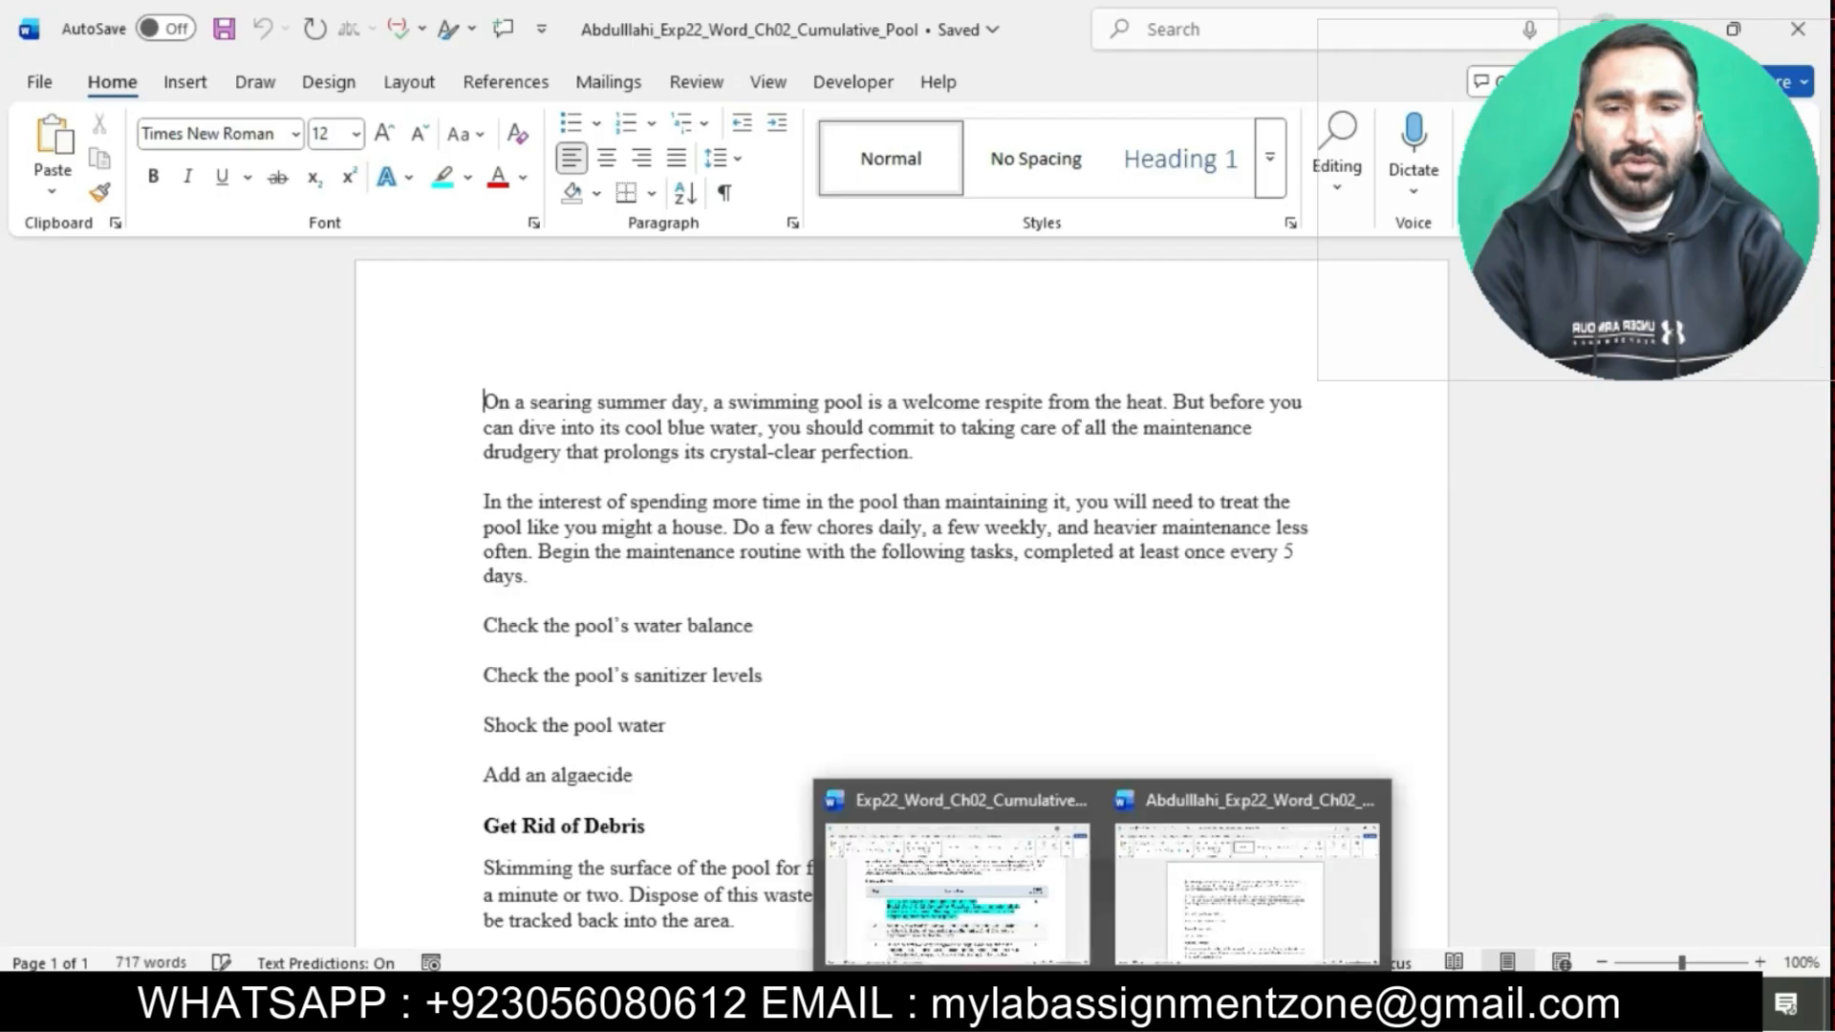
click(1023, 884)
scroll(859, 649, down, 3)
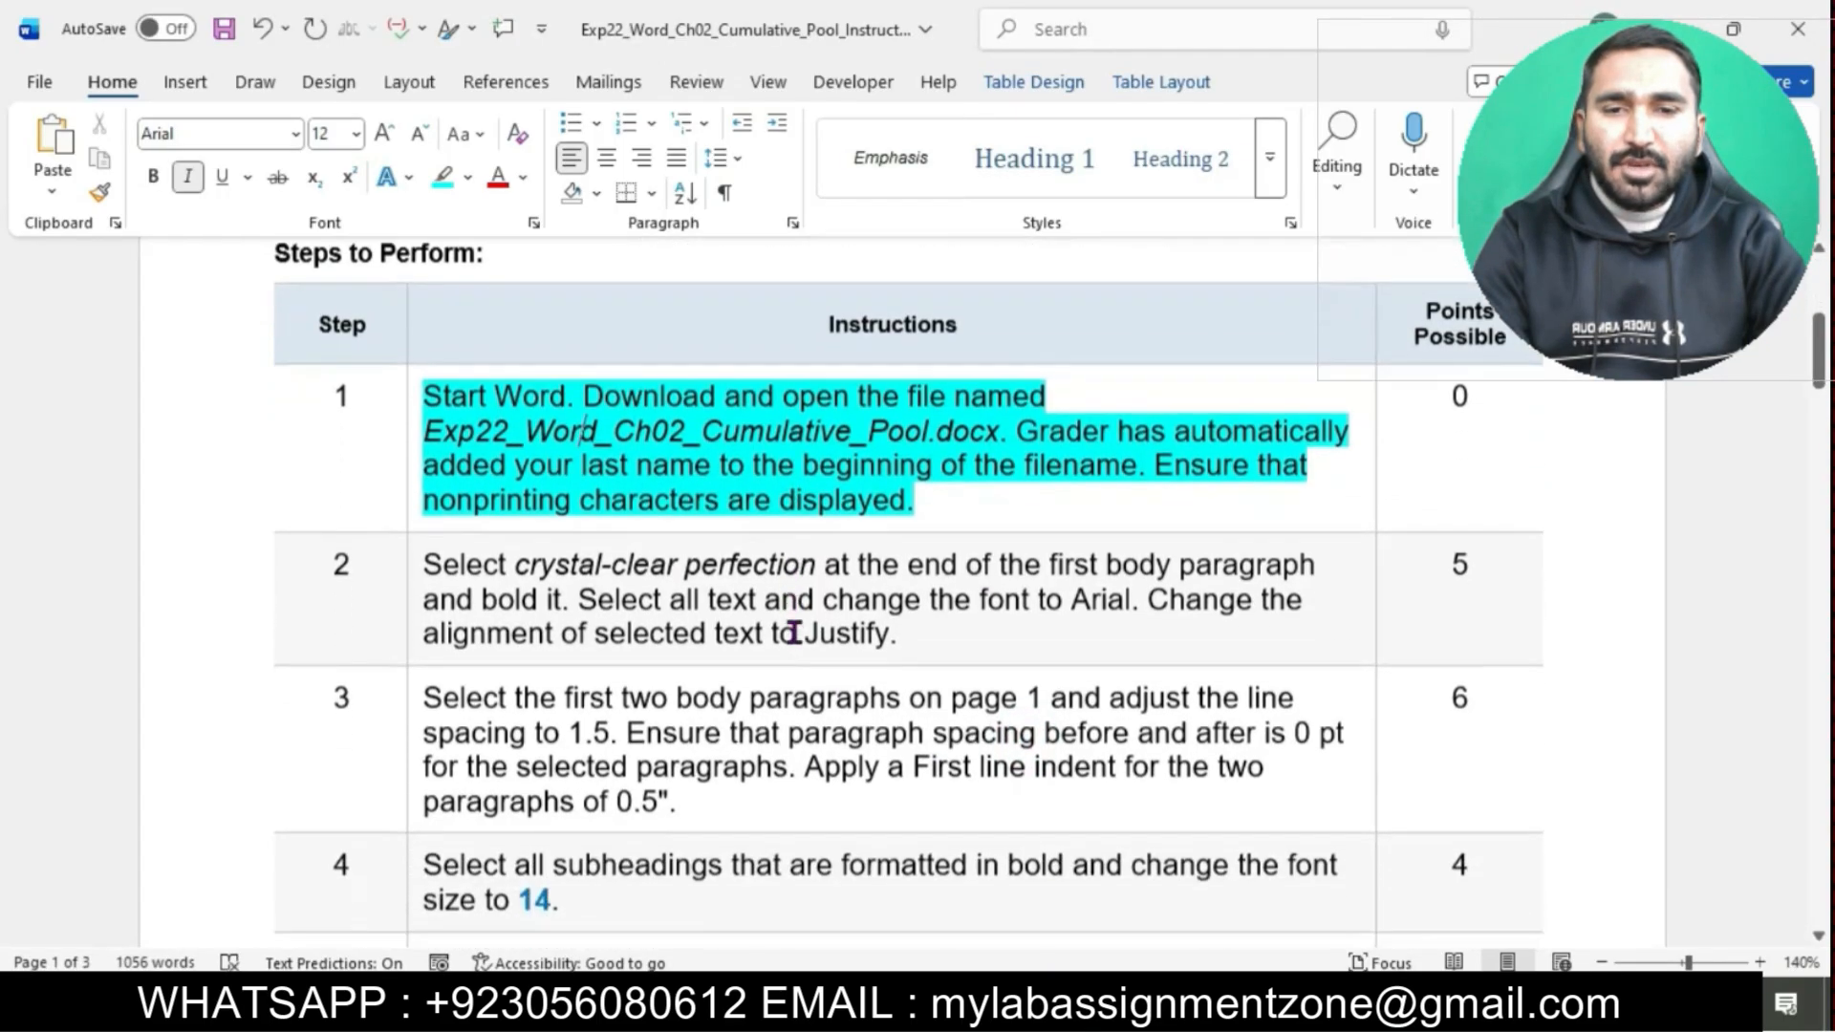
click(418, 460)
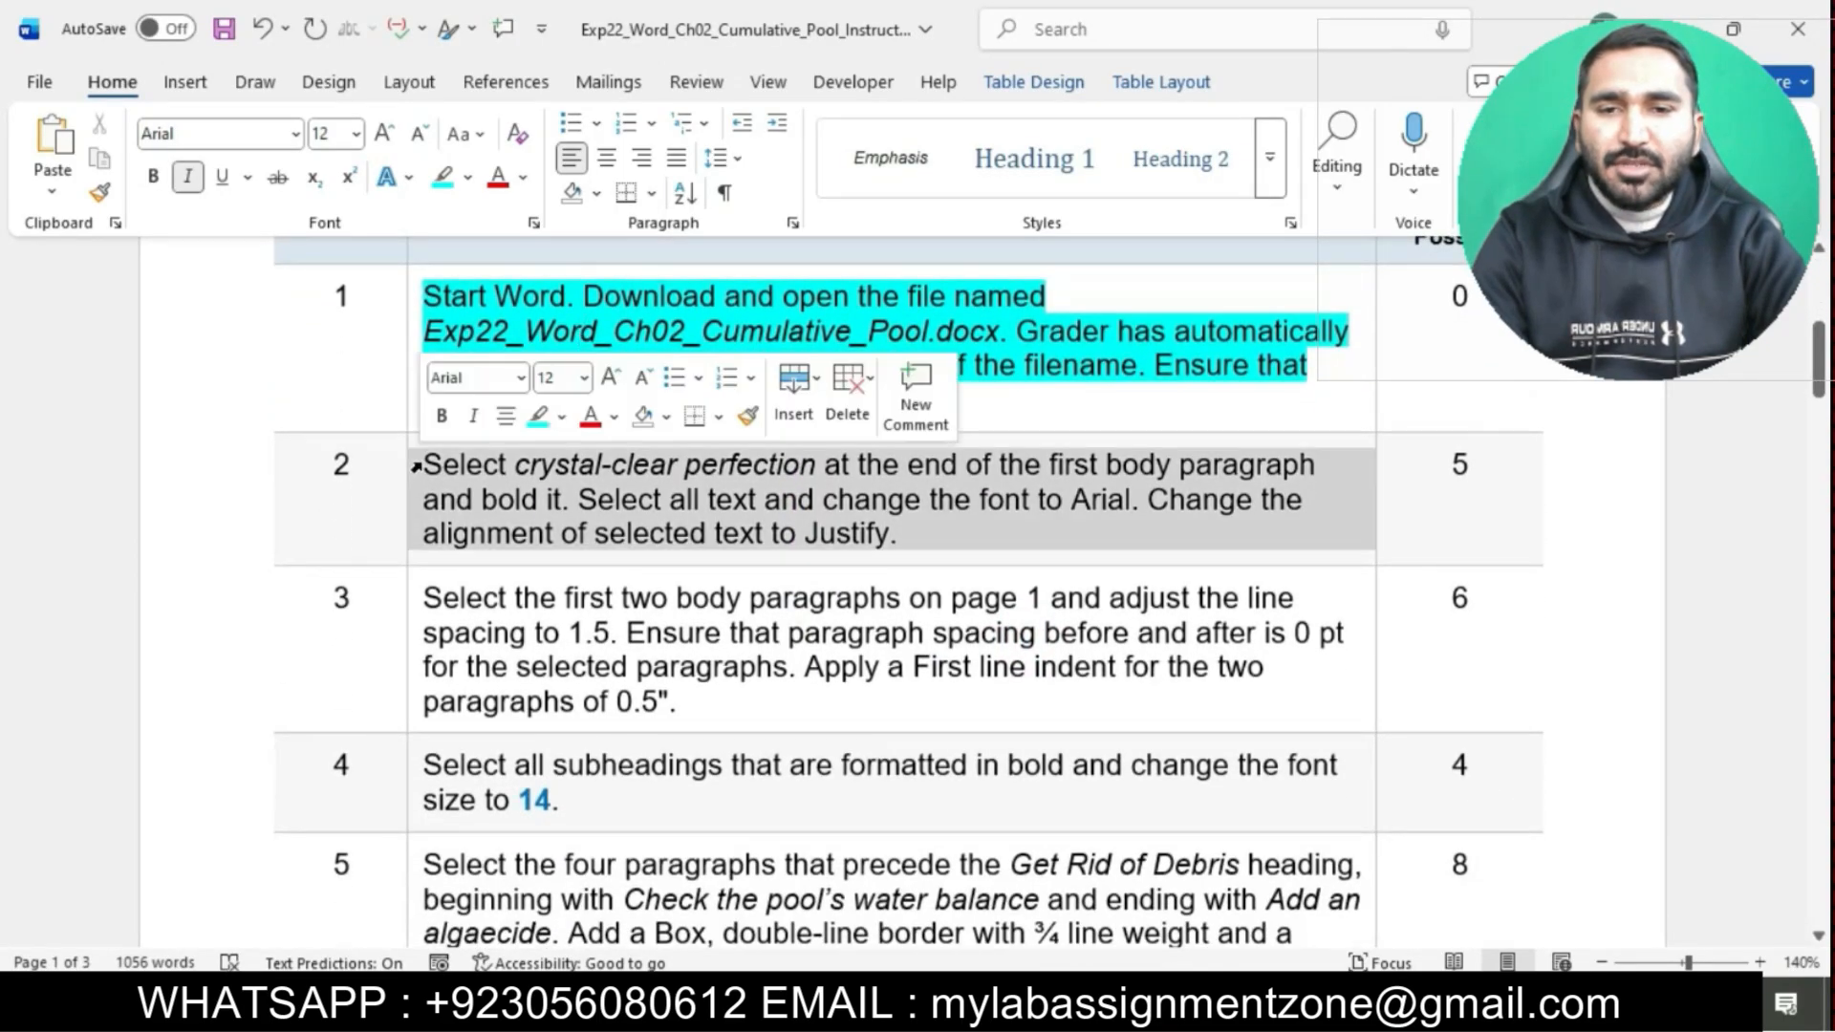
click(538, 417)
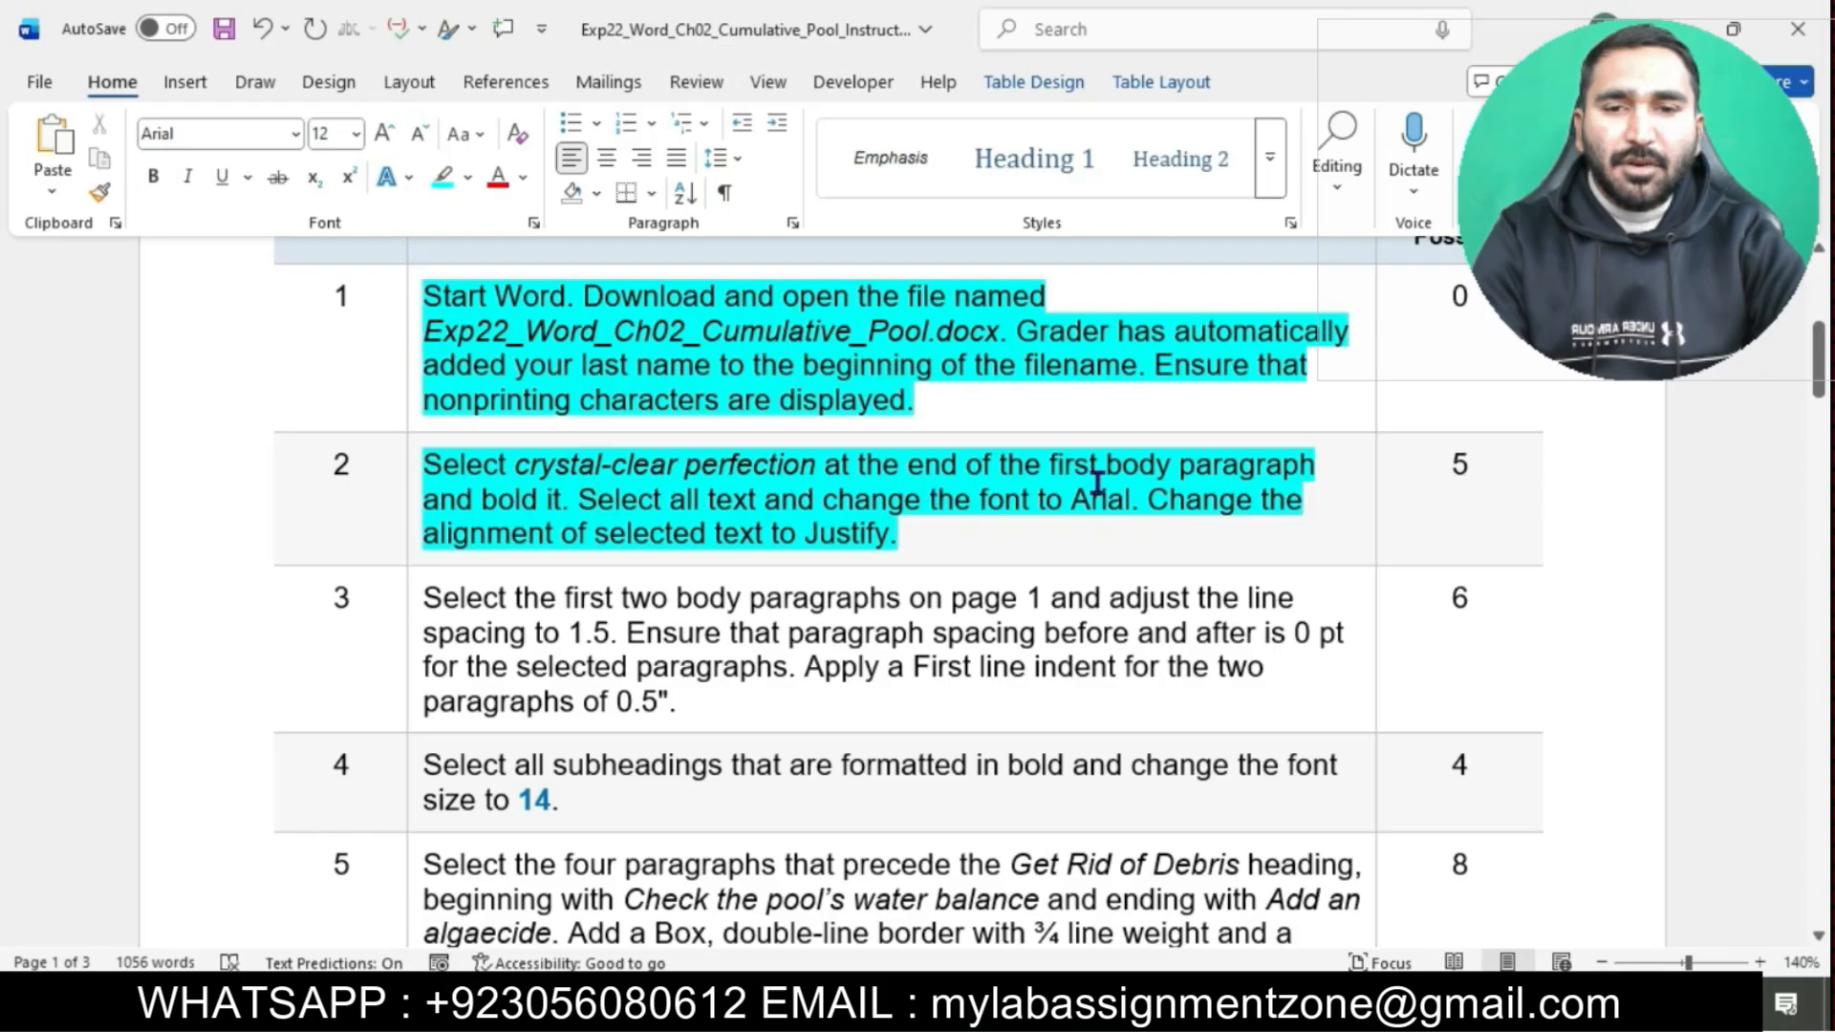
click(598, 507)
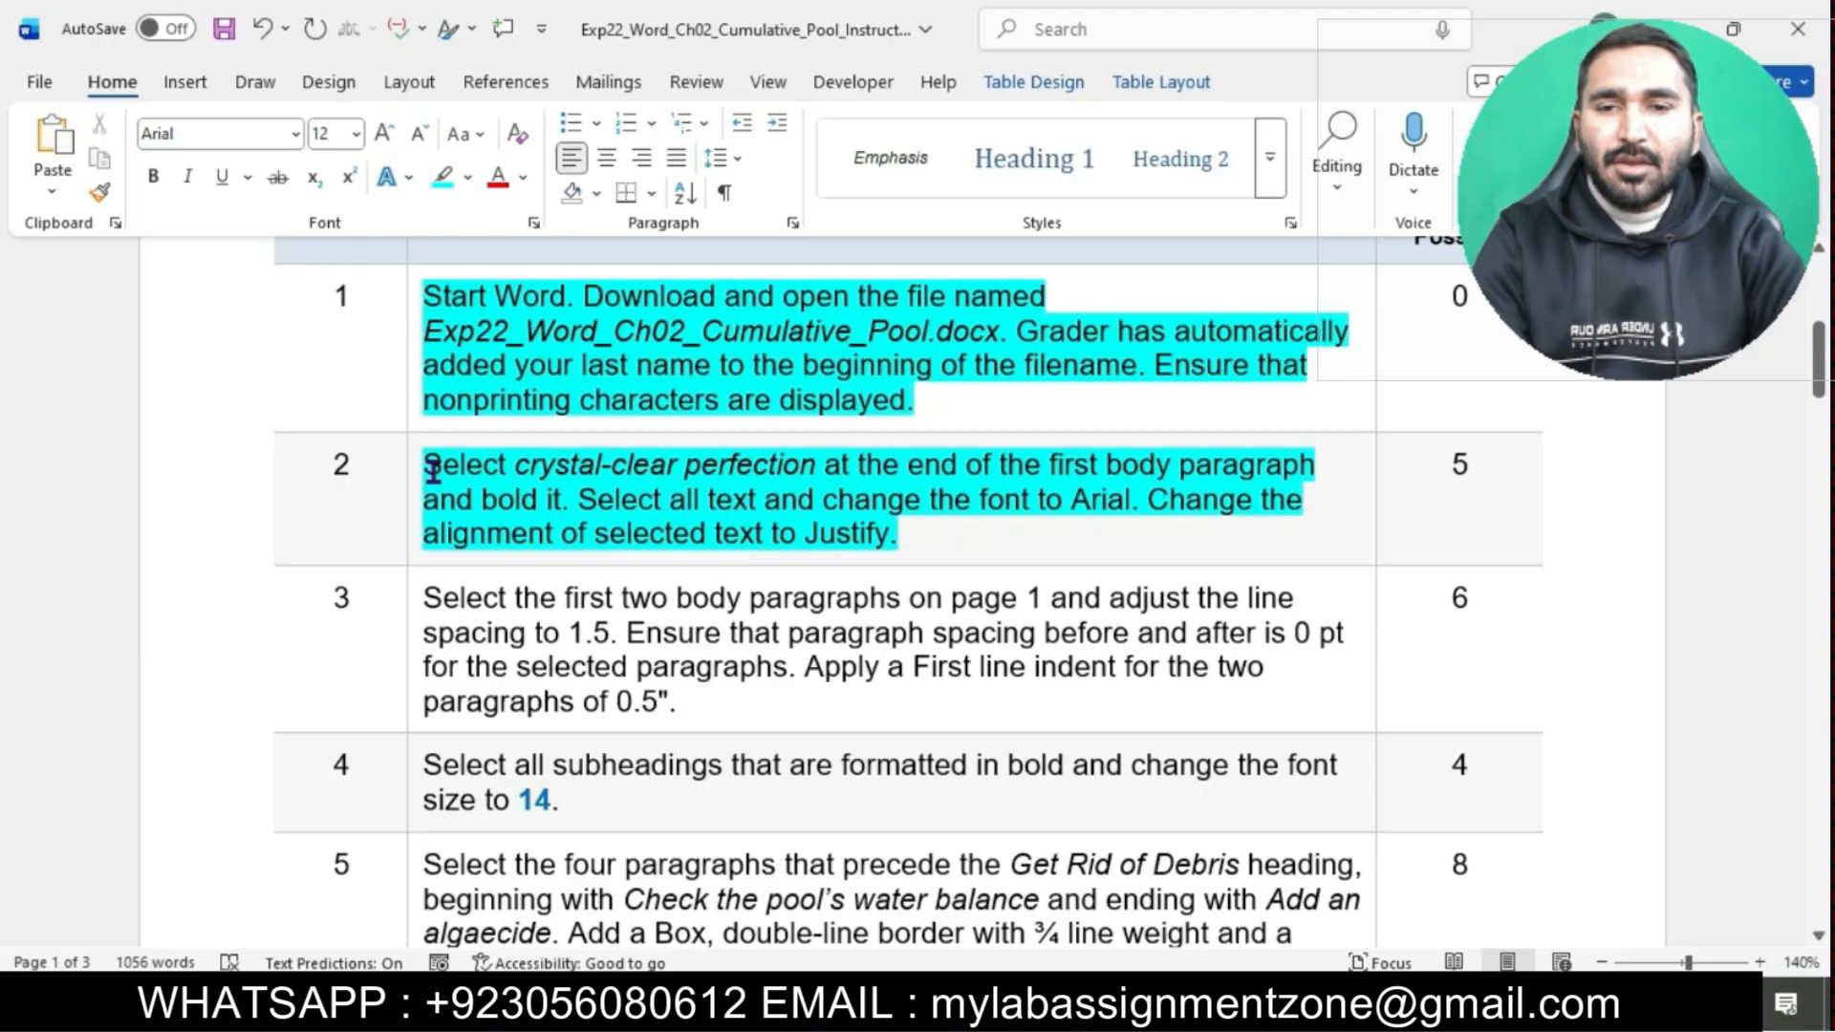
Follow the first part of step 2 by bolding "crystal-clear perfection" at the end of the pool document's first body paragraph.
drag(432, 468, 1290, 466)
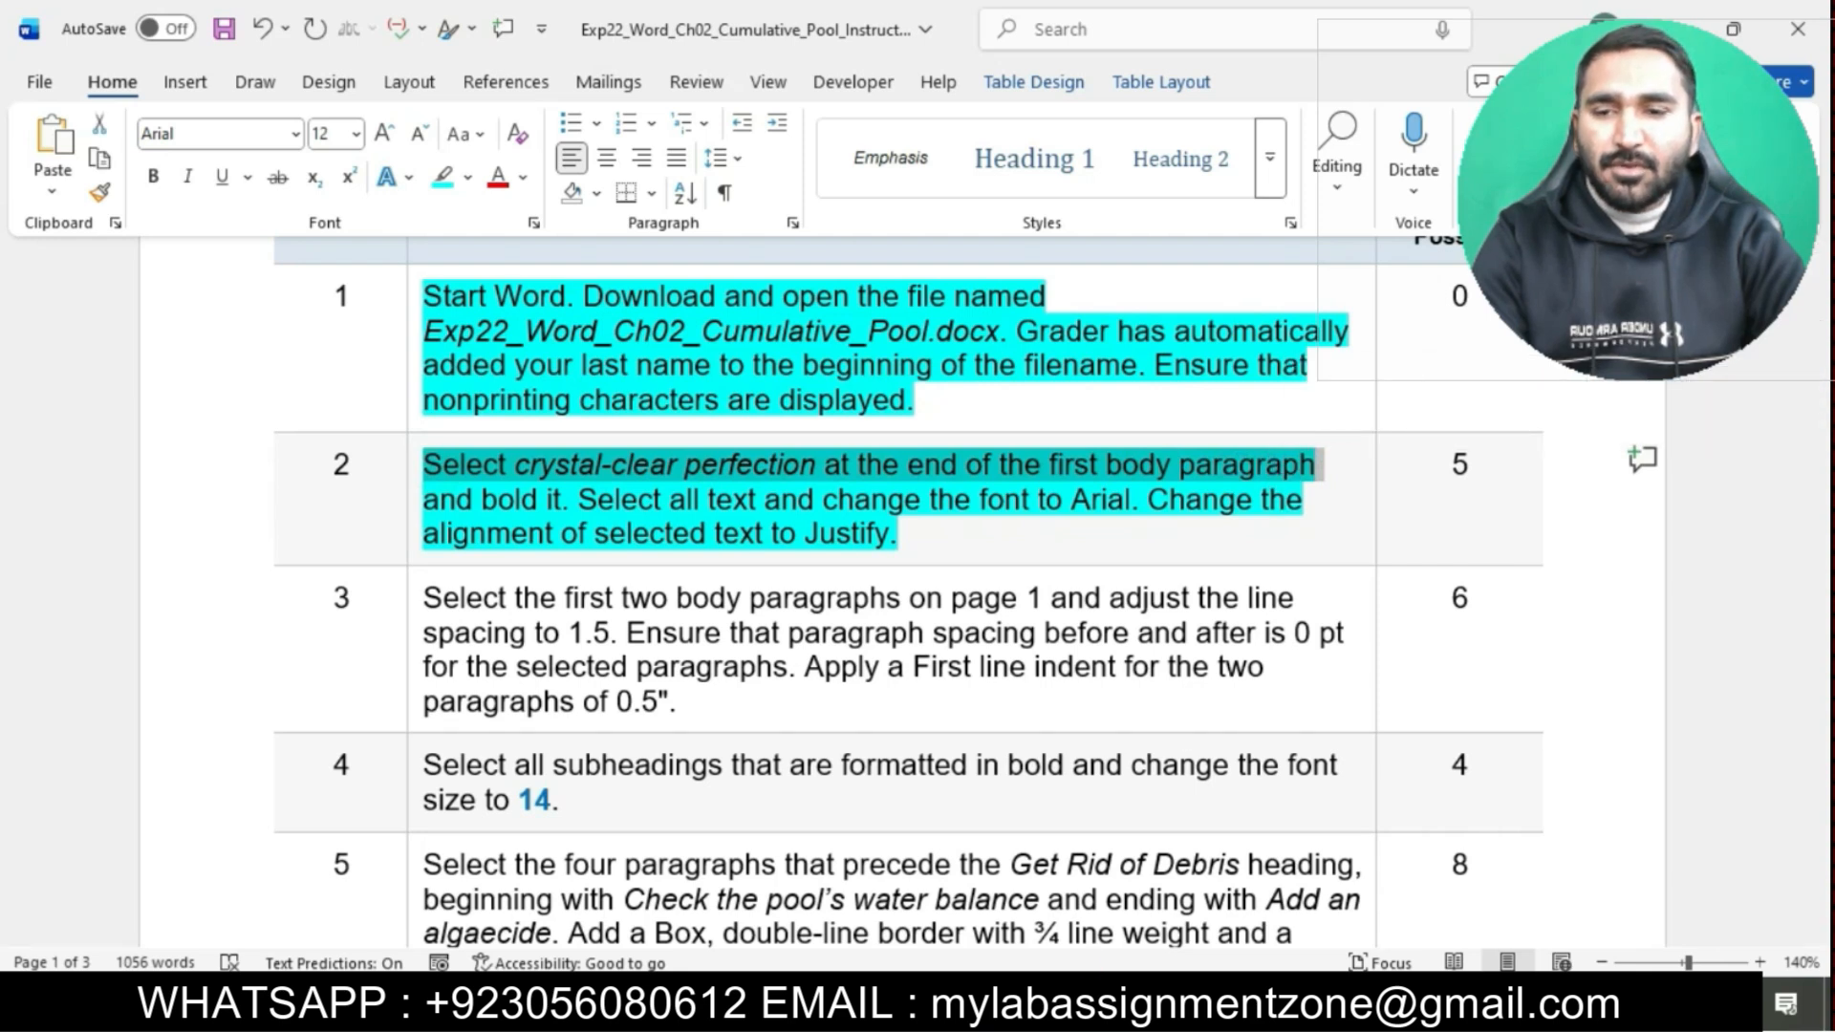
mouse_move(1101, 1012)
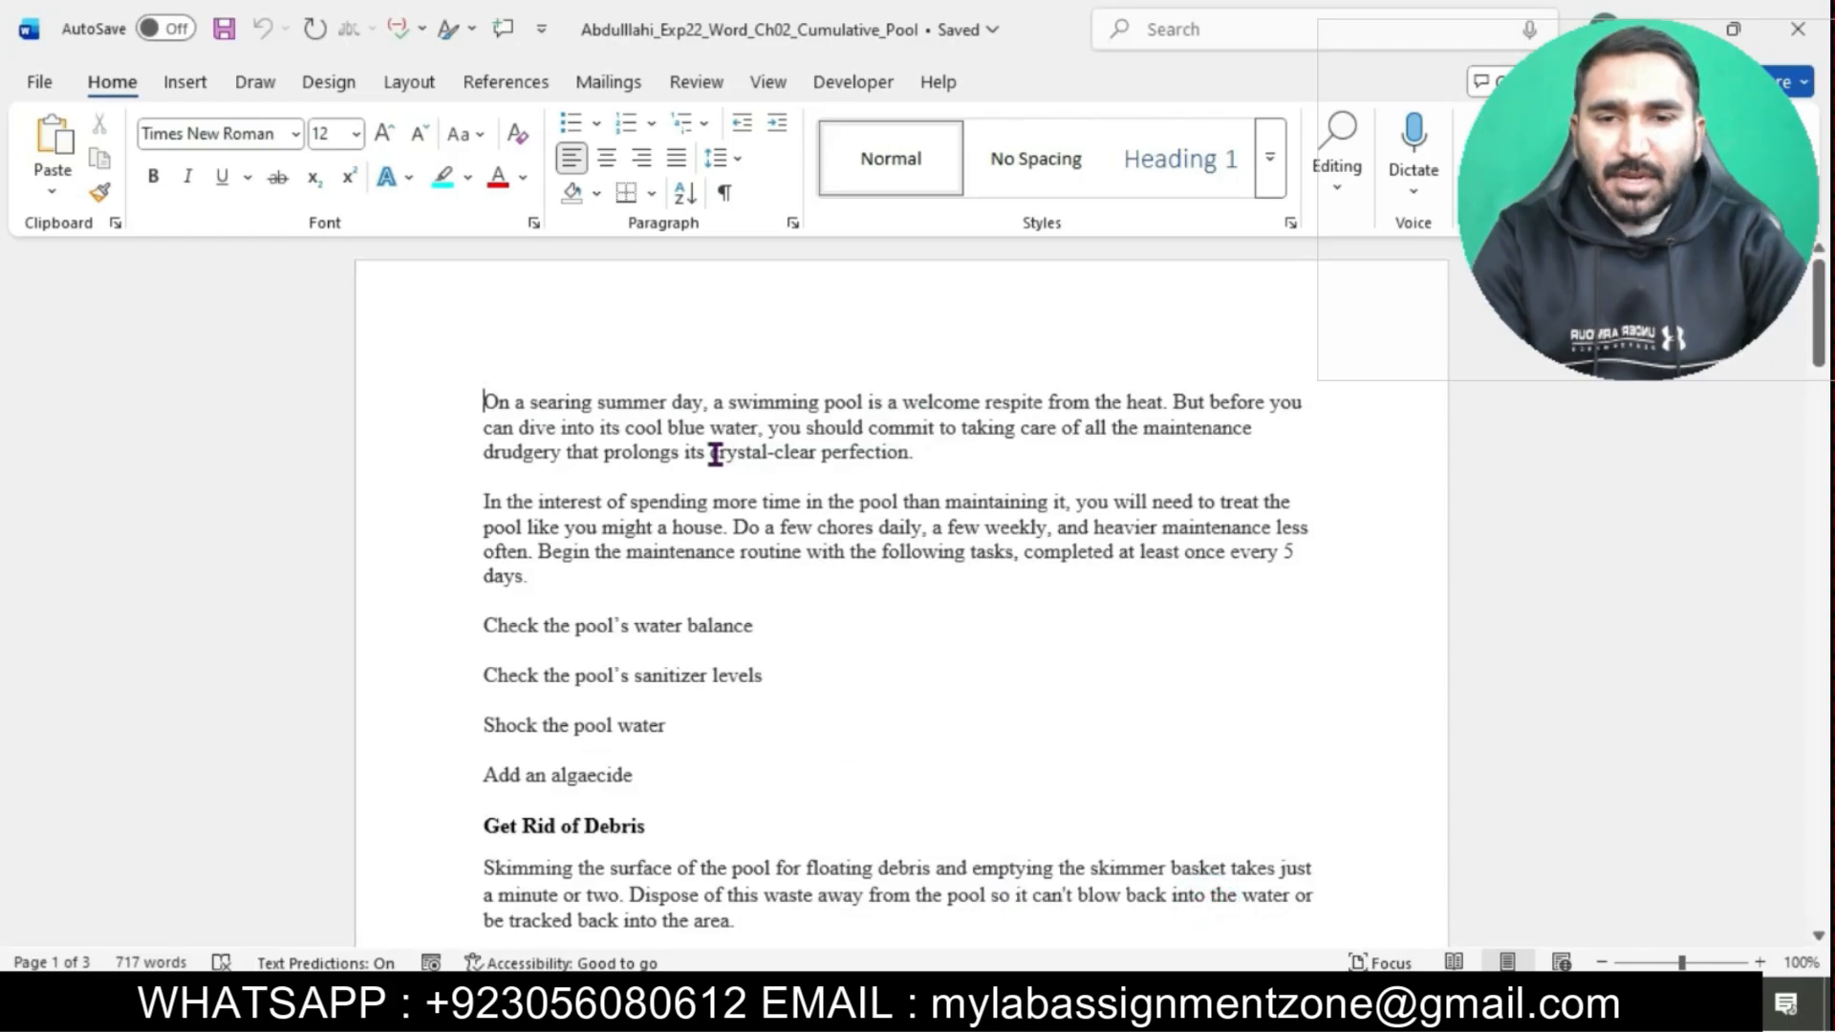
drag(713, 454, 908, 453)
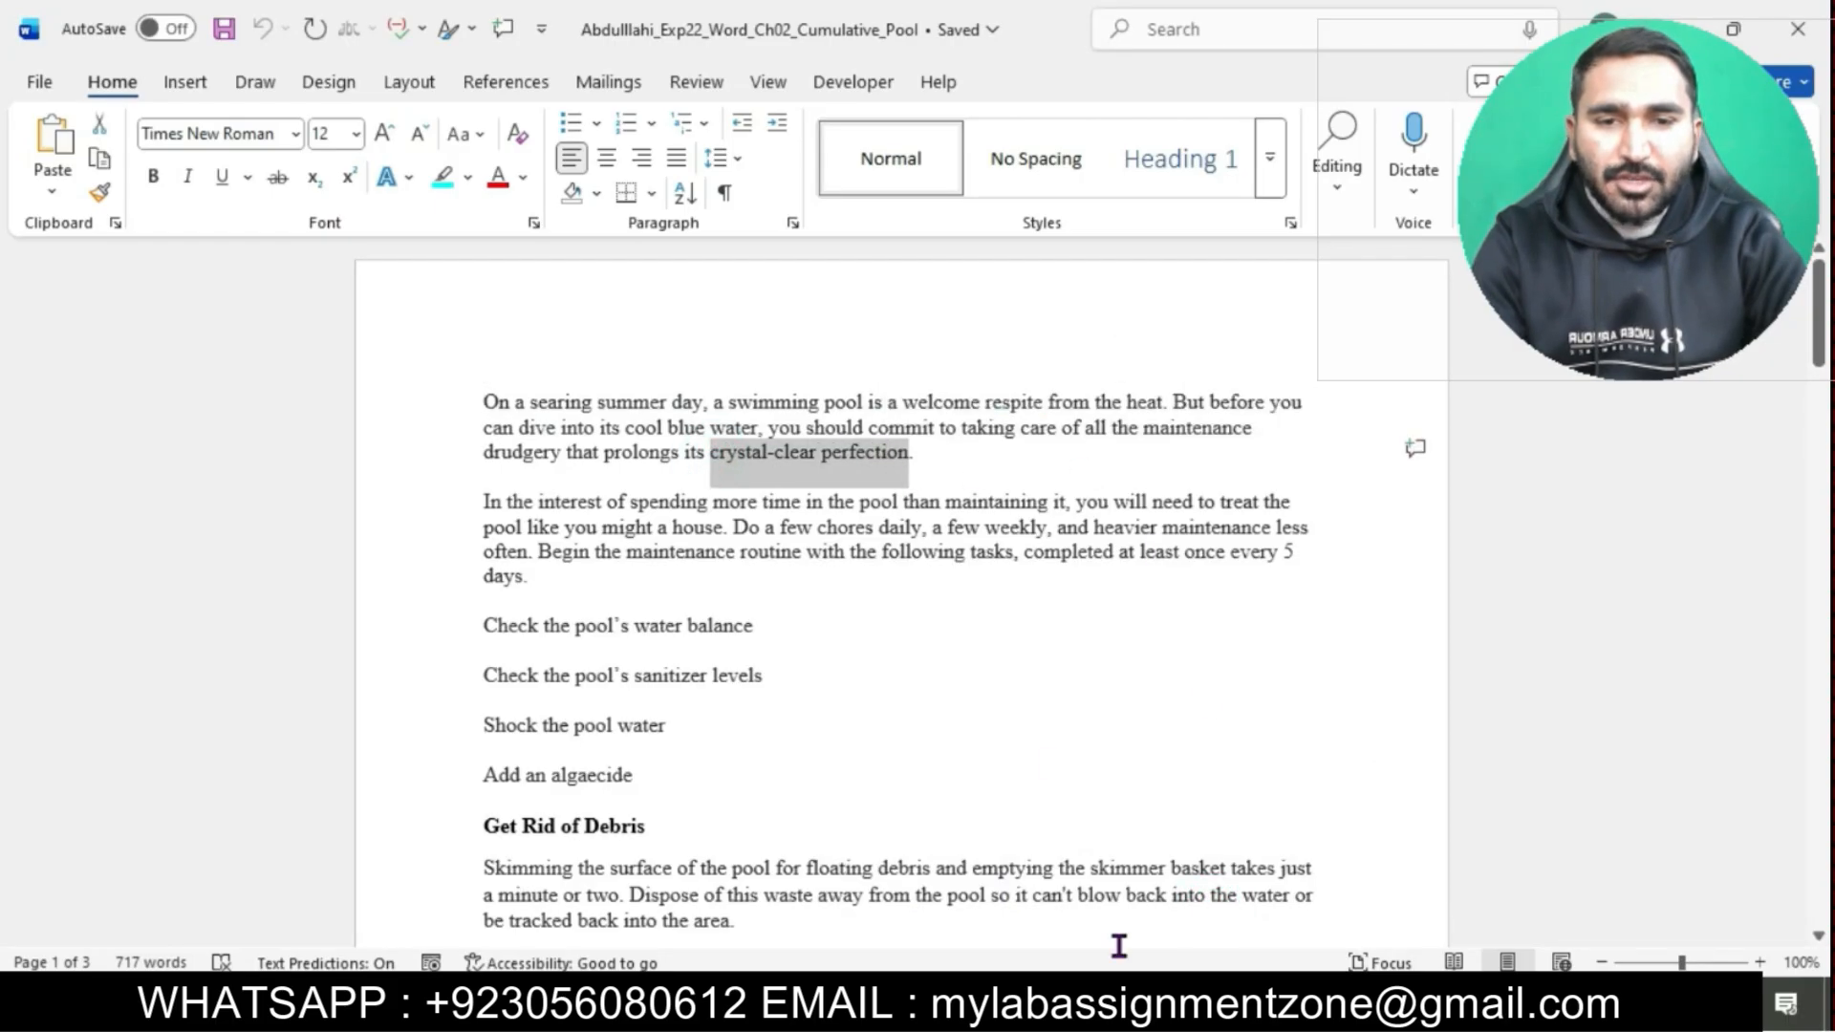
mouse_move(1104, 1014)
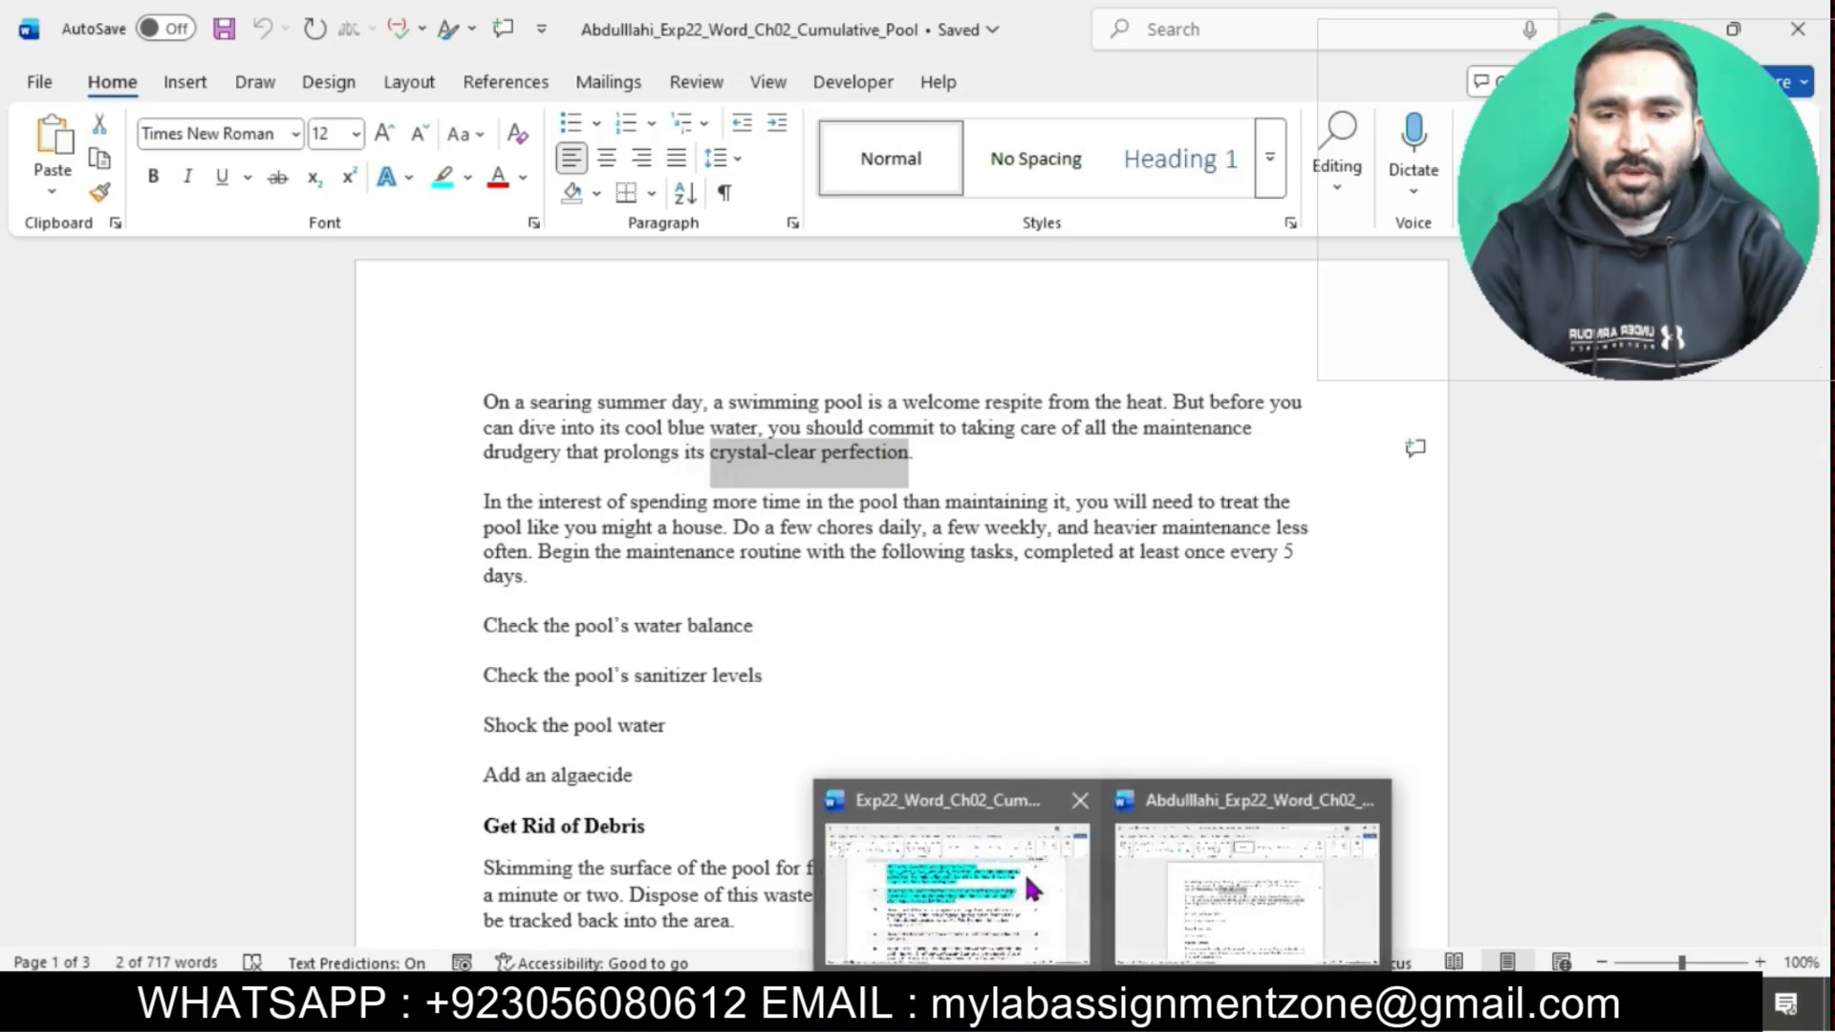
click(1030, 887)
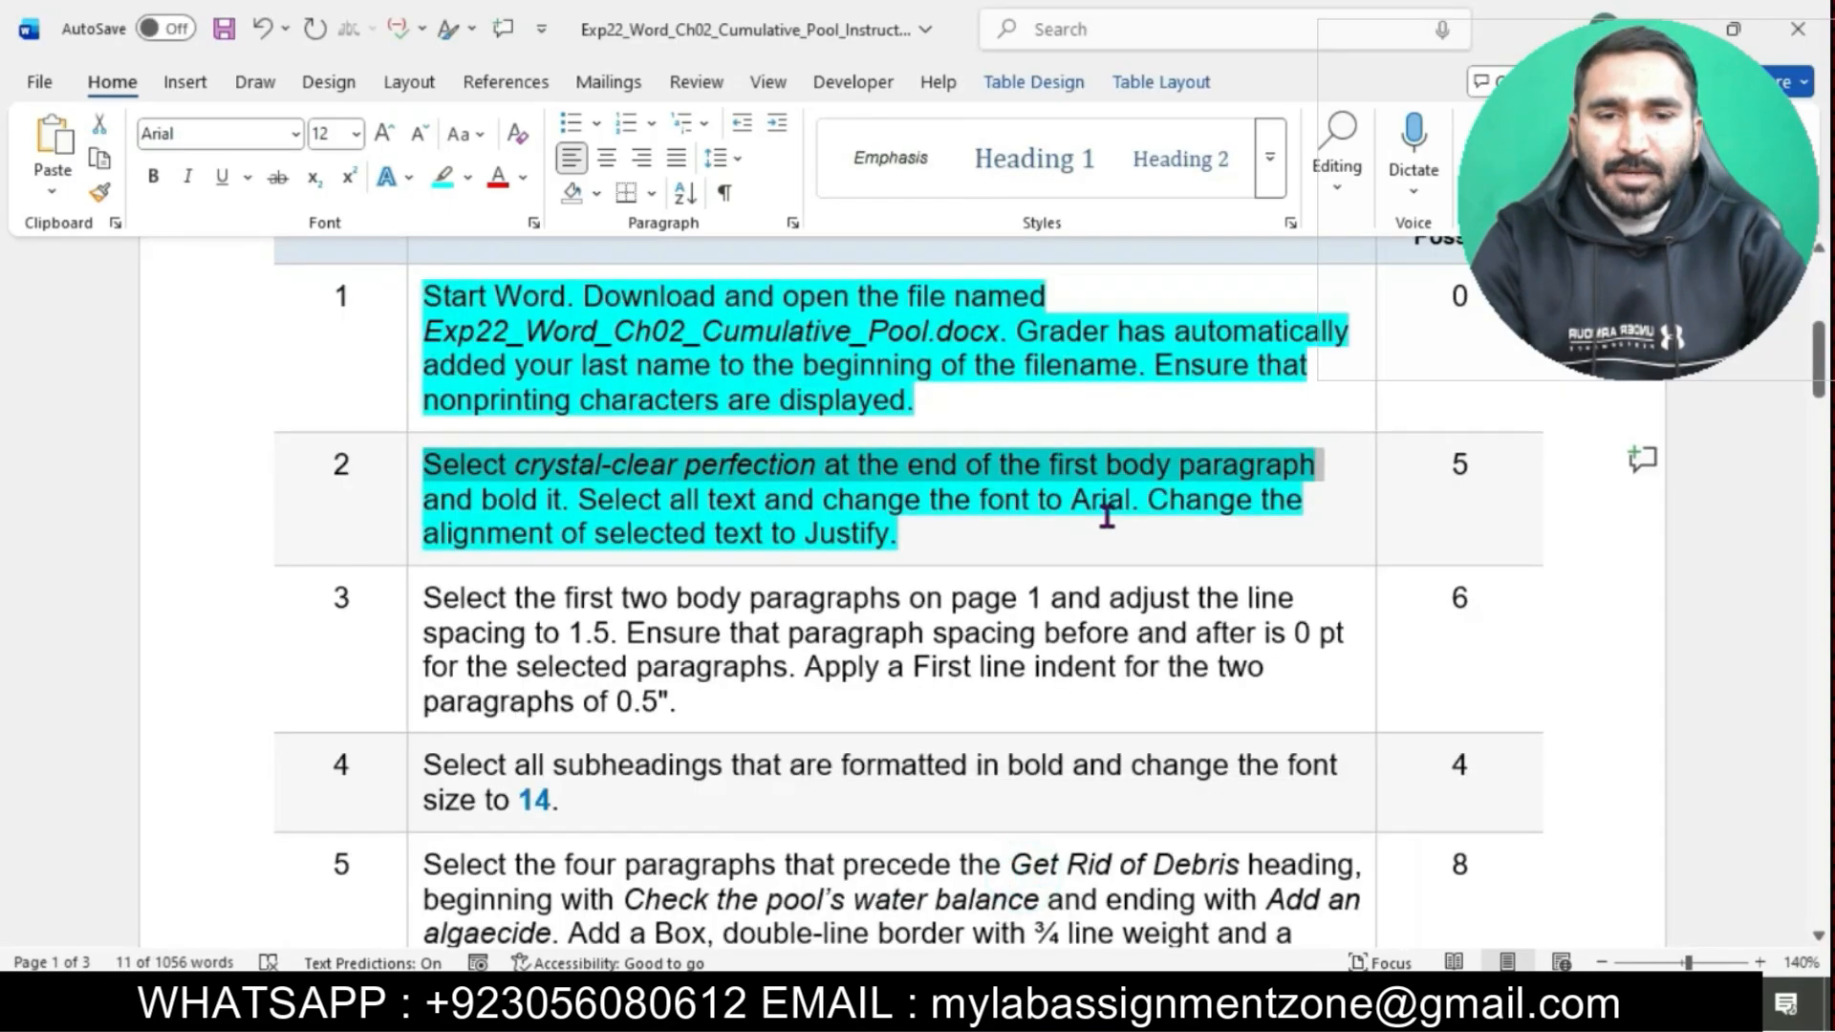
drag(432, 496, 542, 499)
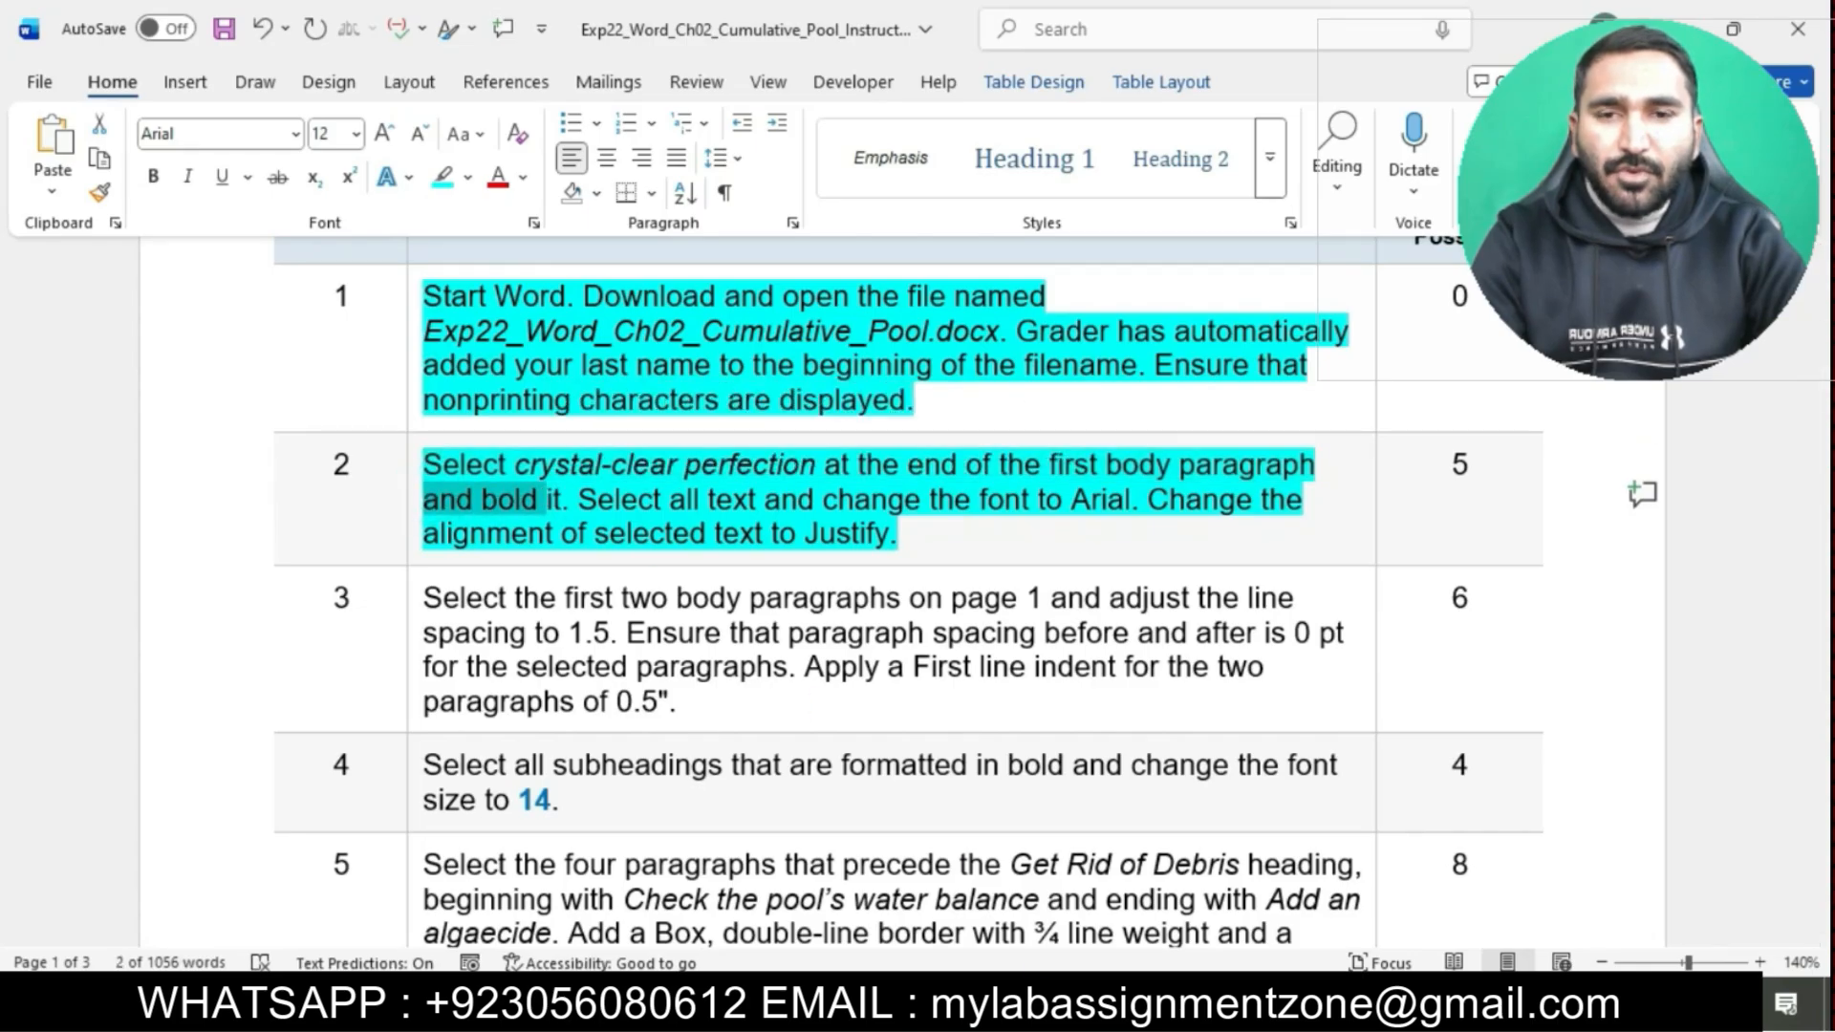
mouse_move(1104, 1015)
click(1152, 884)
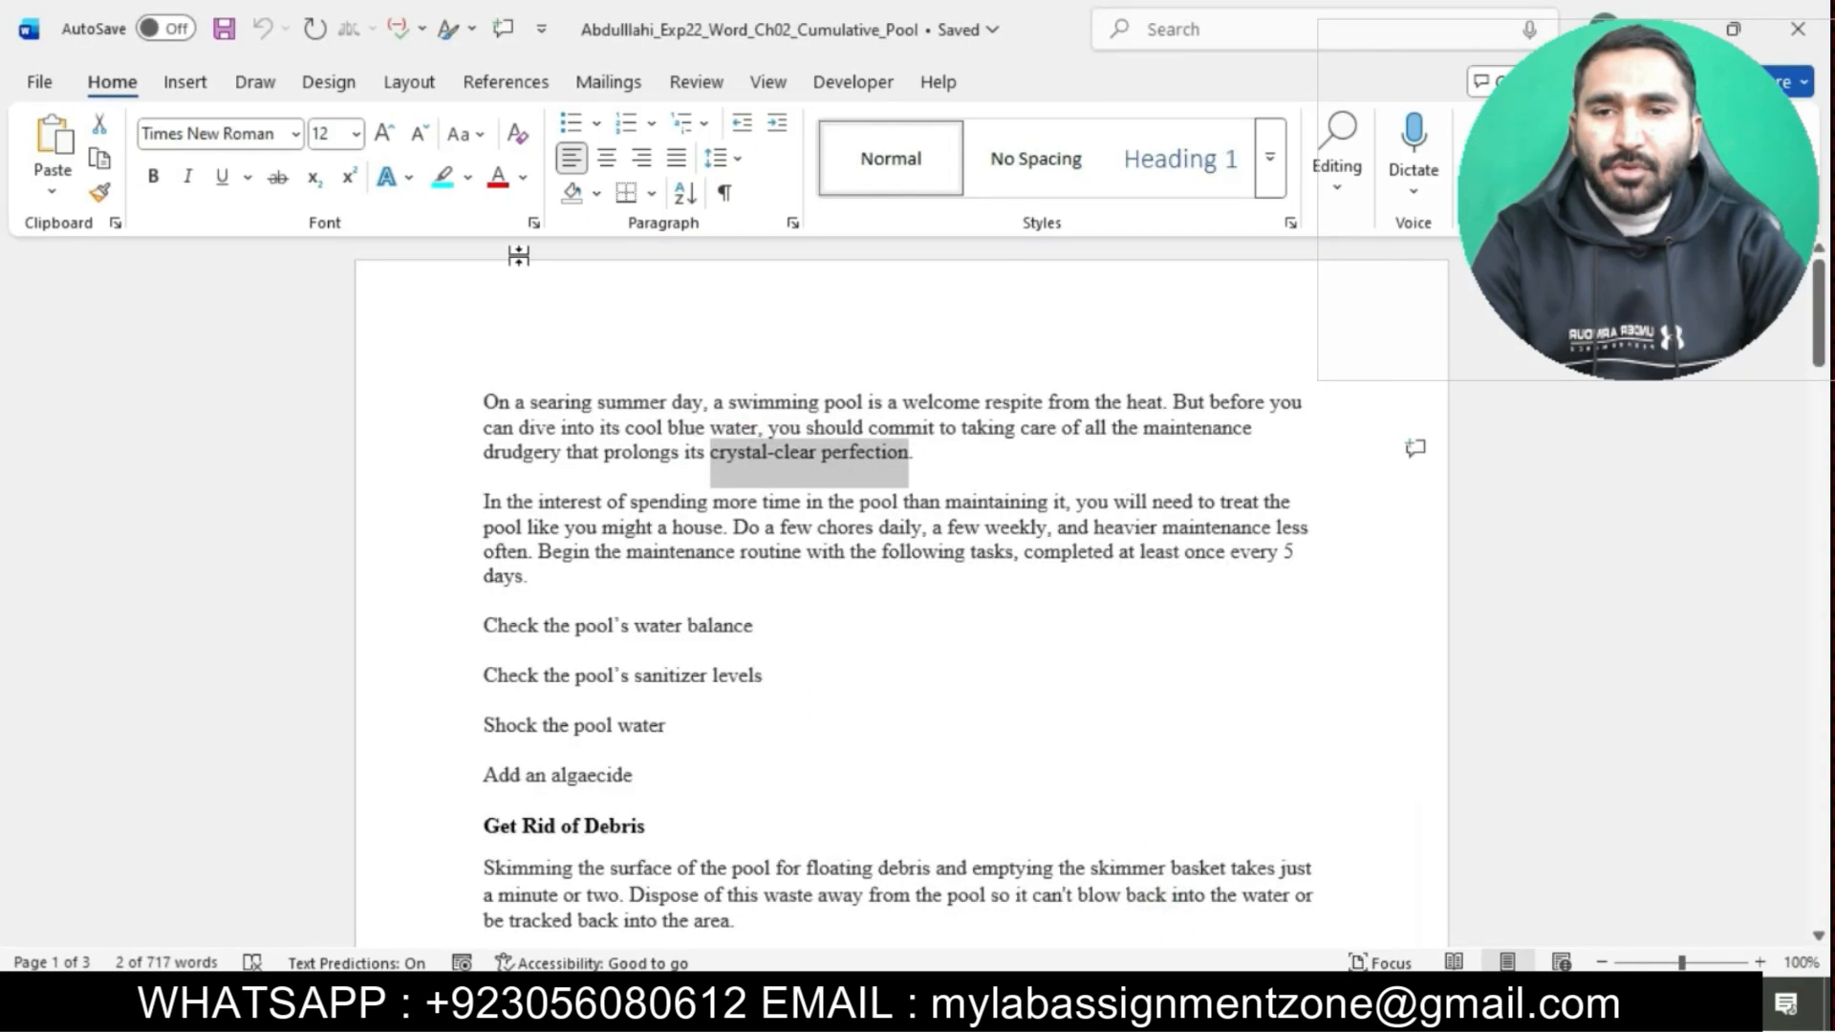
click(153, 176)
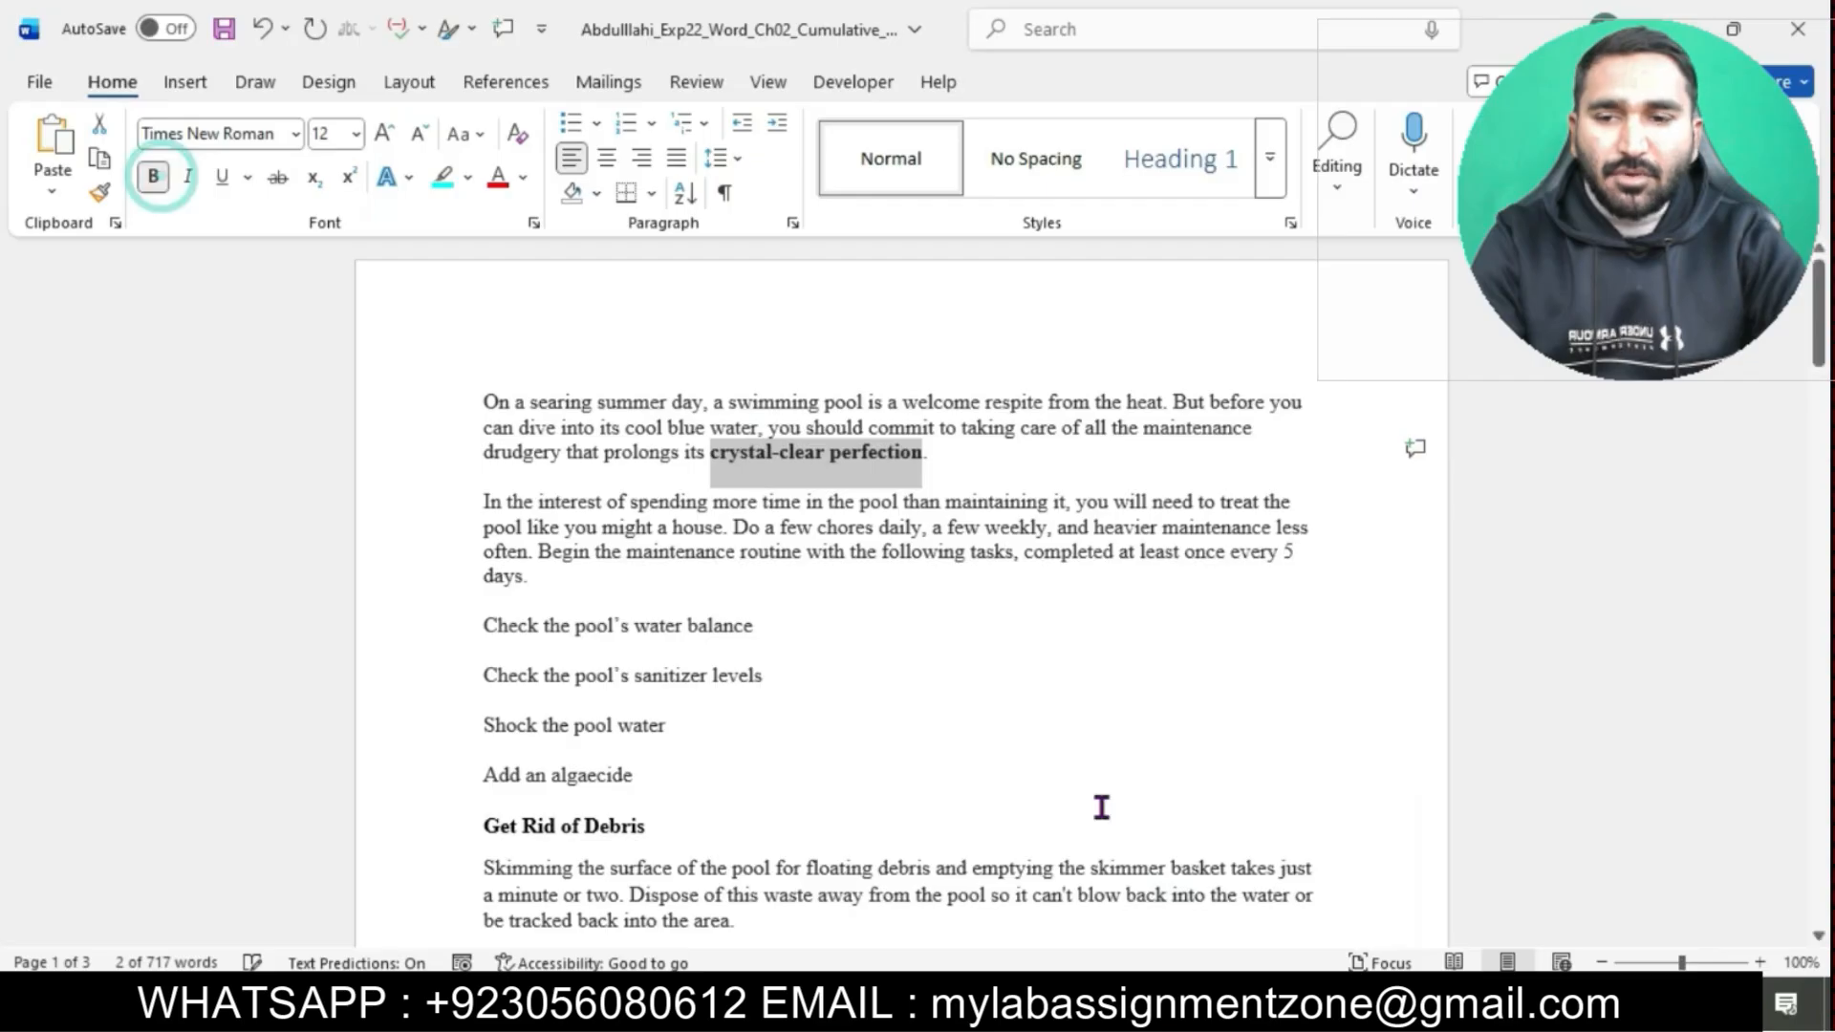
Check the next part of step 2 in the instructions and change the font of all text in the pool document to Arial.
mouse_move(1104, 1015)
click(1059, 899)
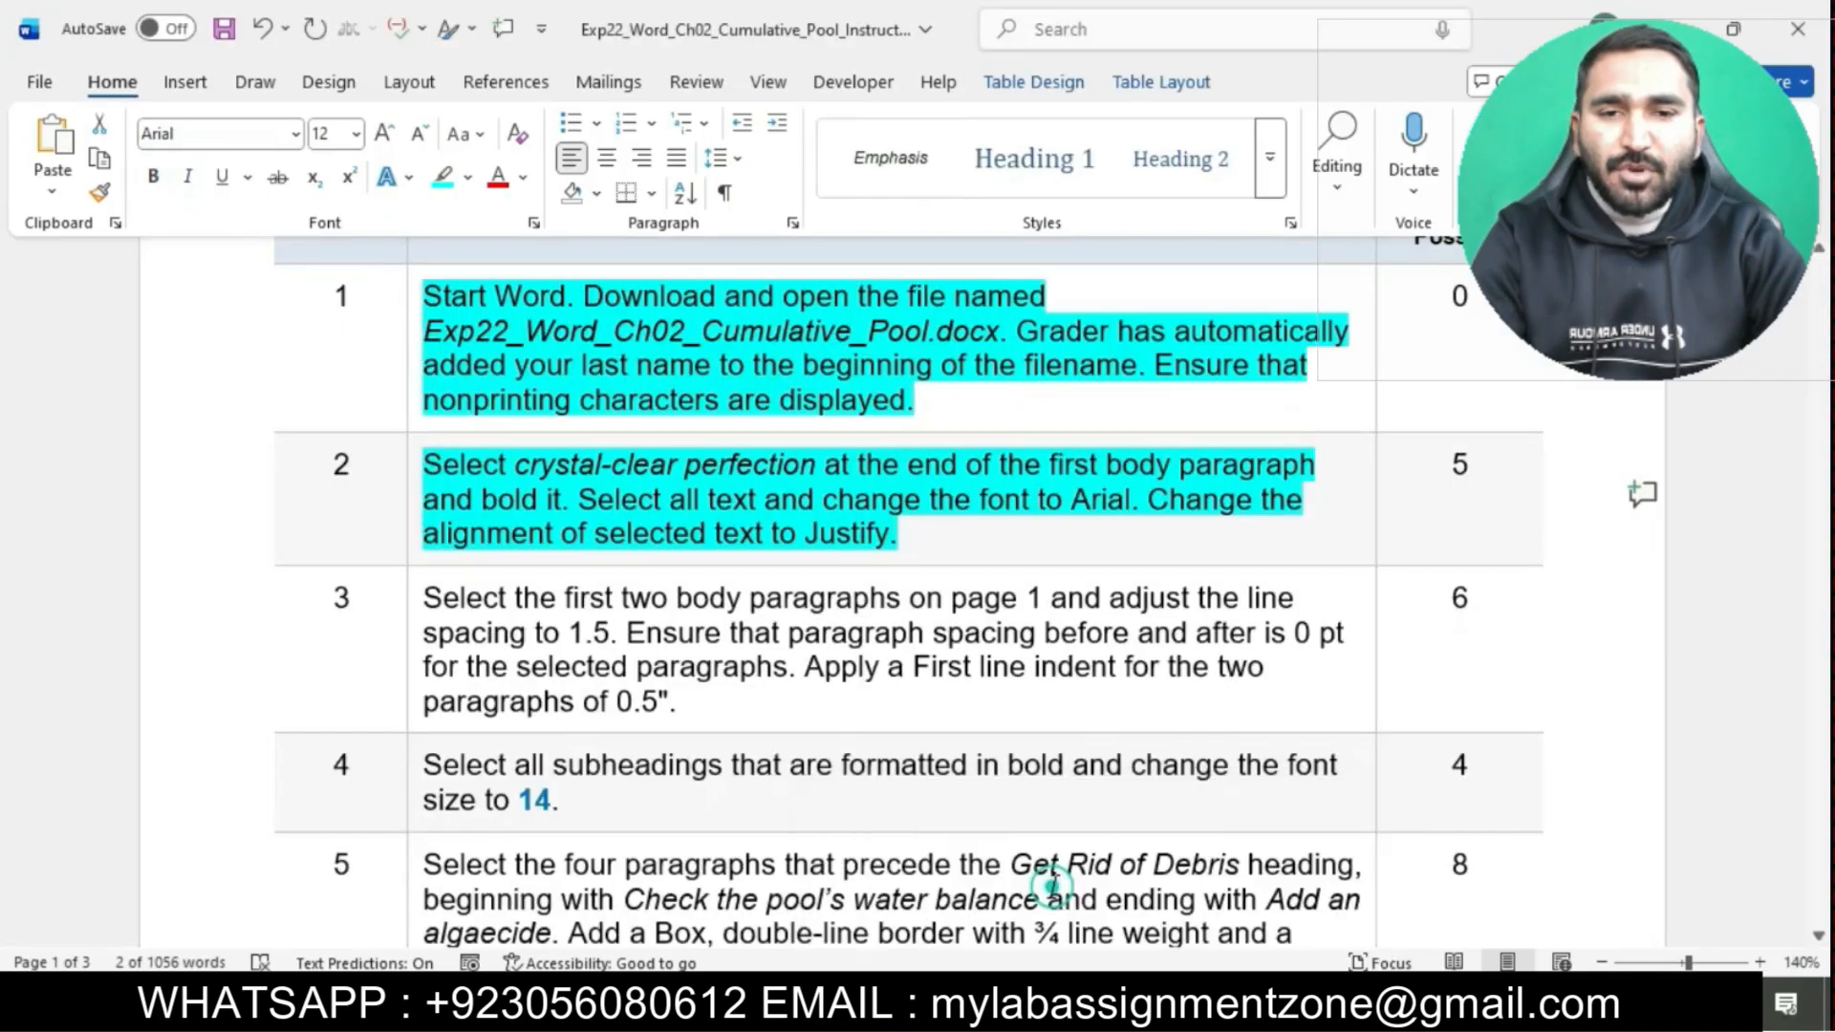
double_click(598, 499)
drag(744, 499, 1128, 499)
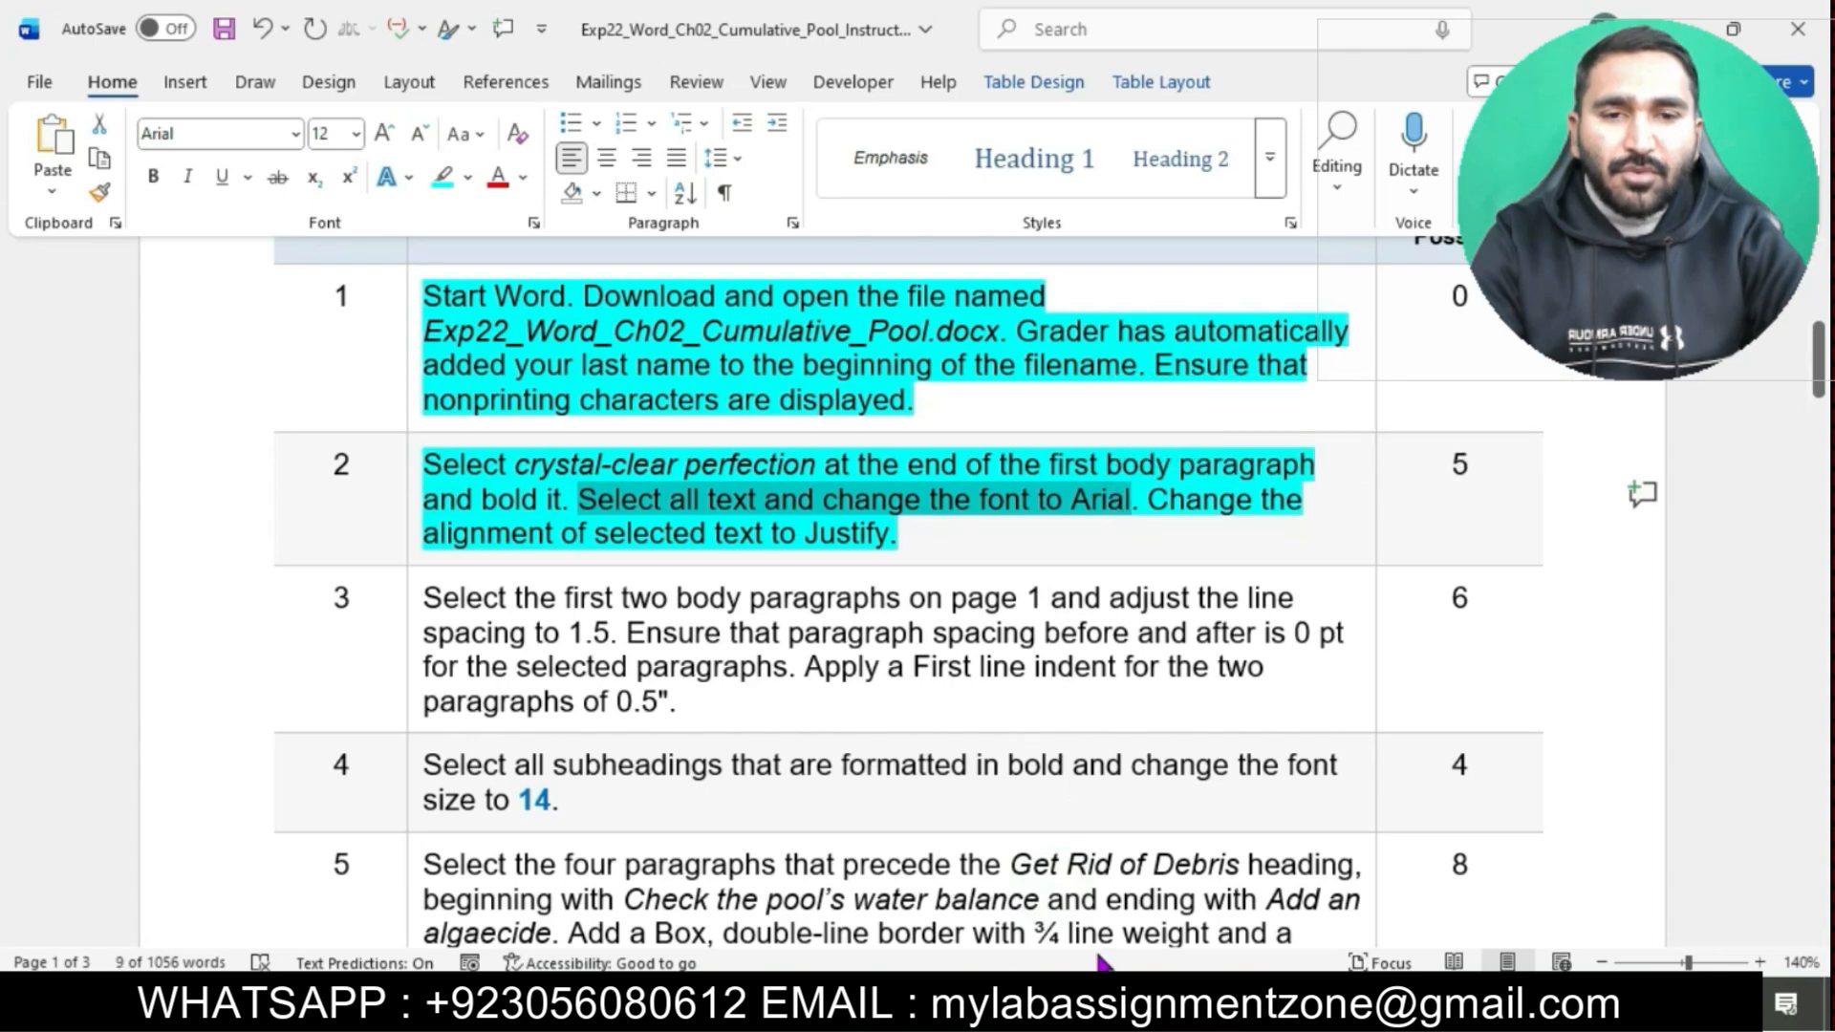
mouse_move(1104, 1015)
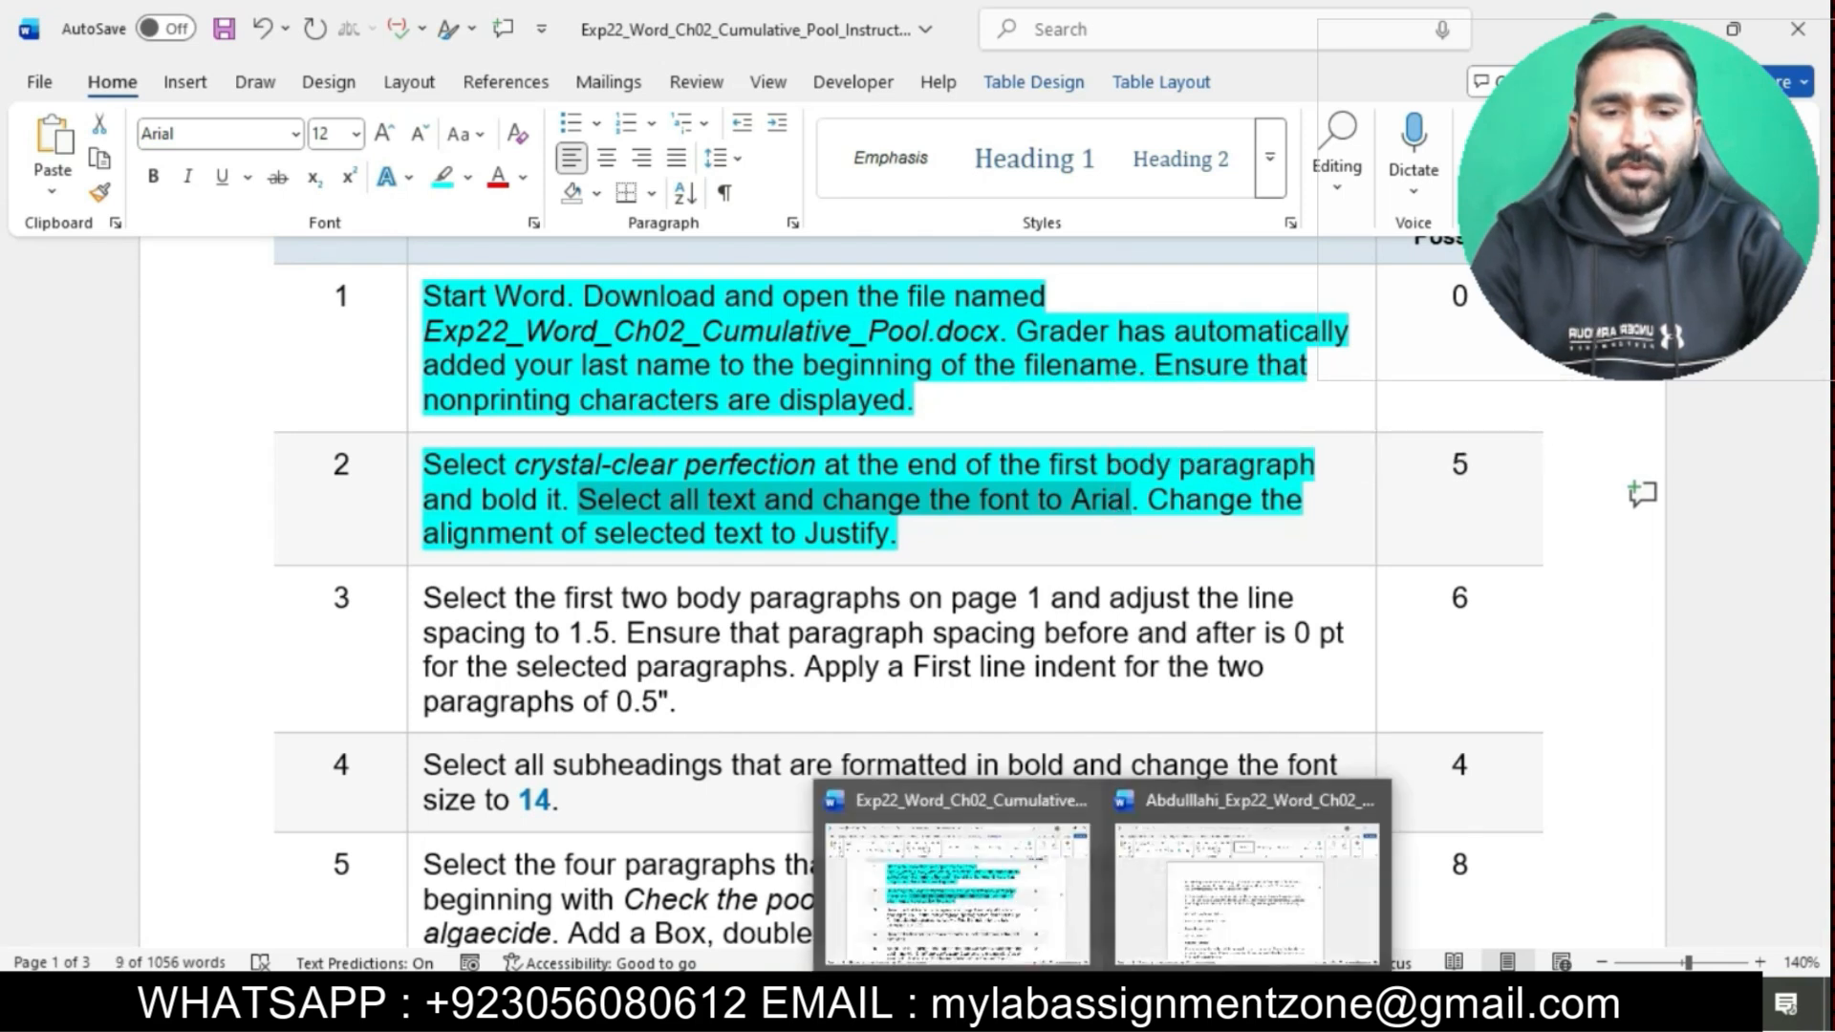
click(1171, 877)
click(1047, 736)
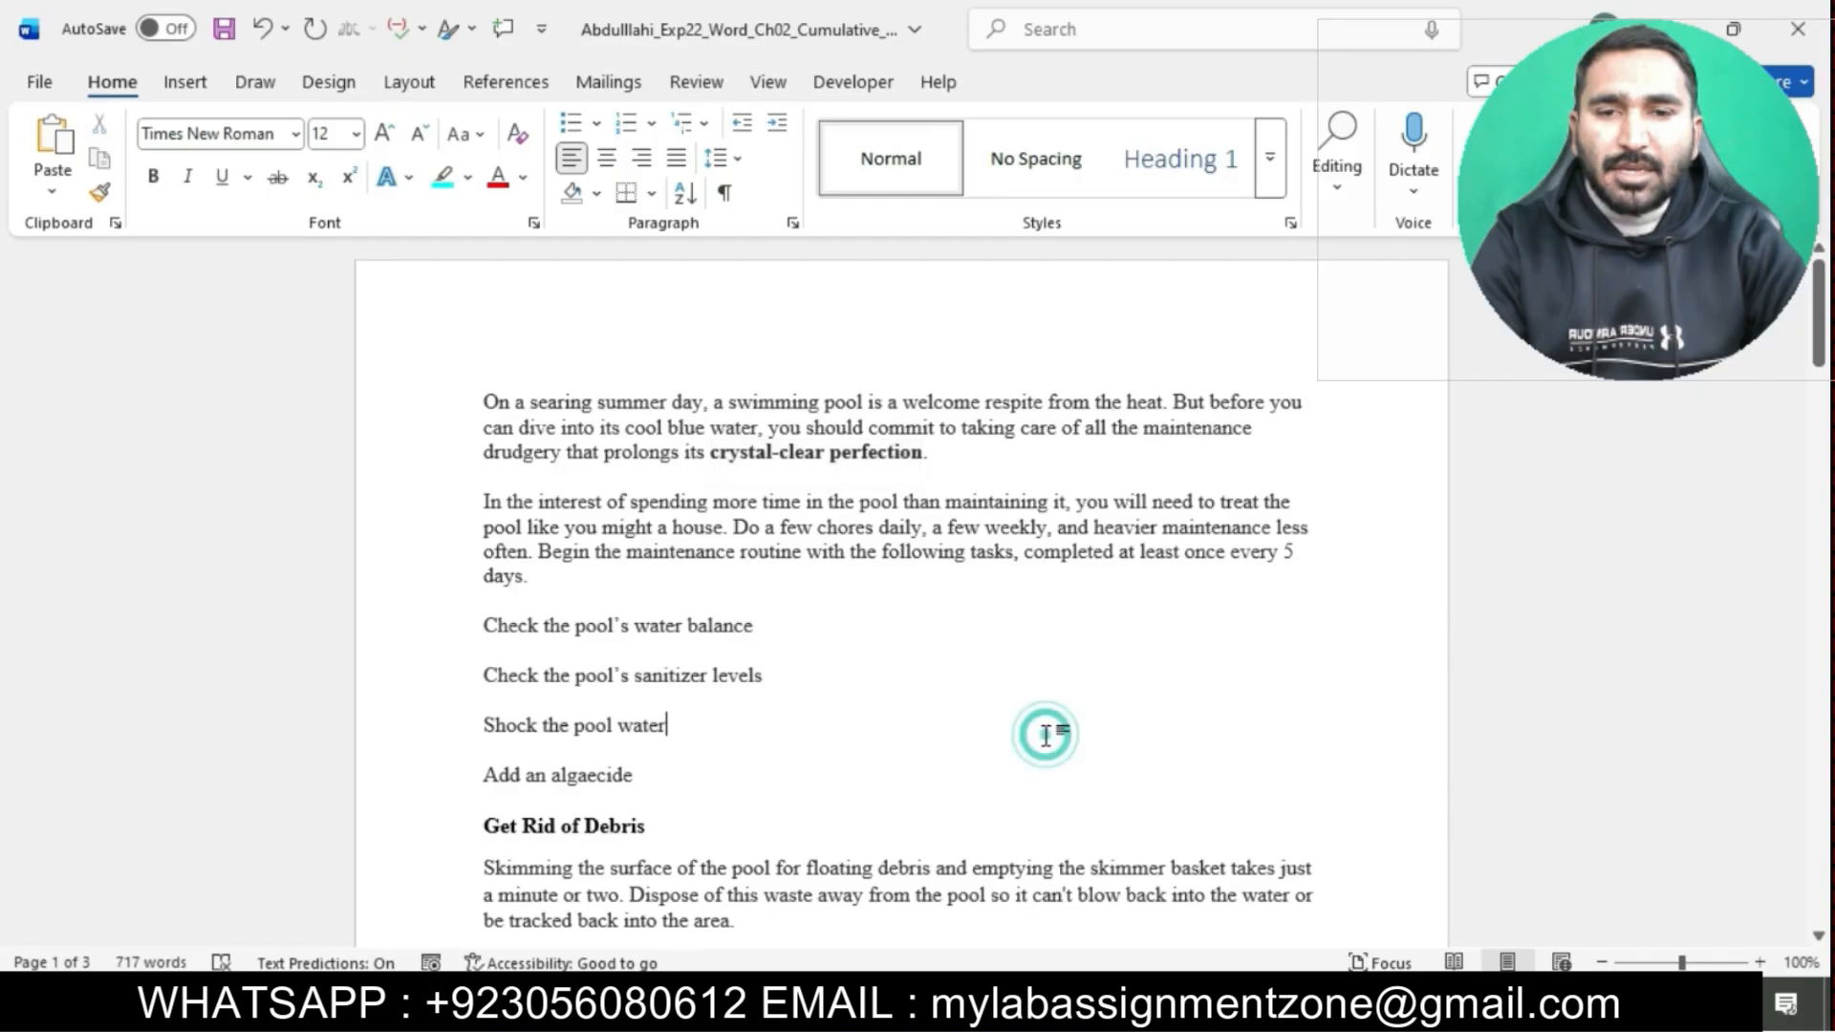
key(ctrl+a)
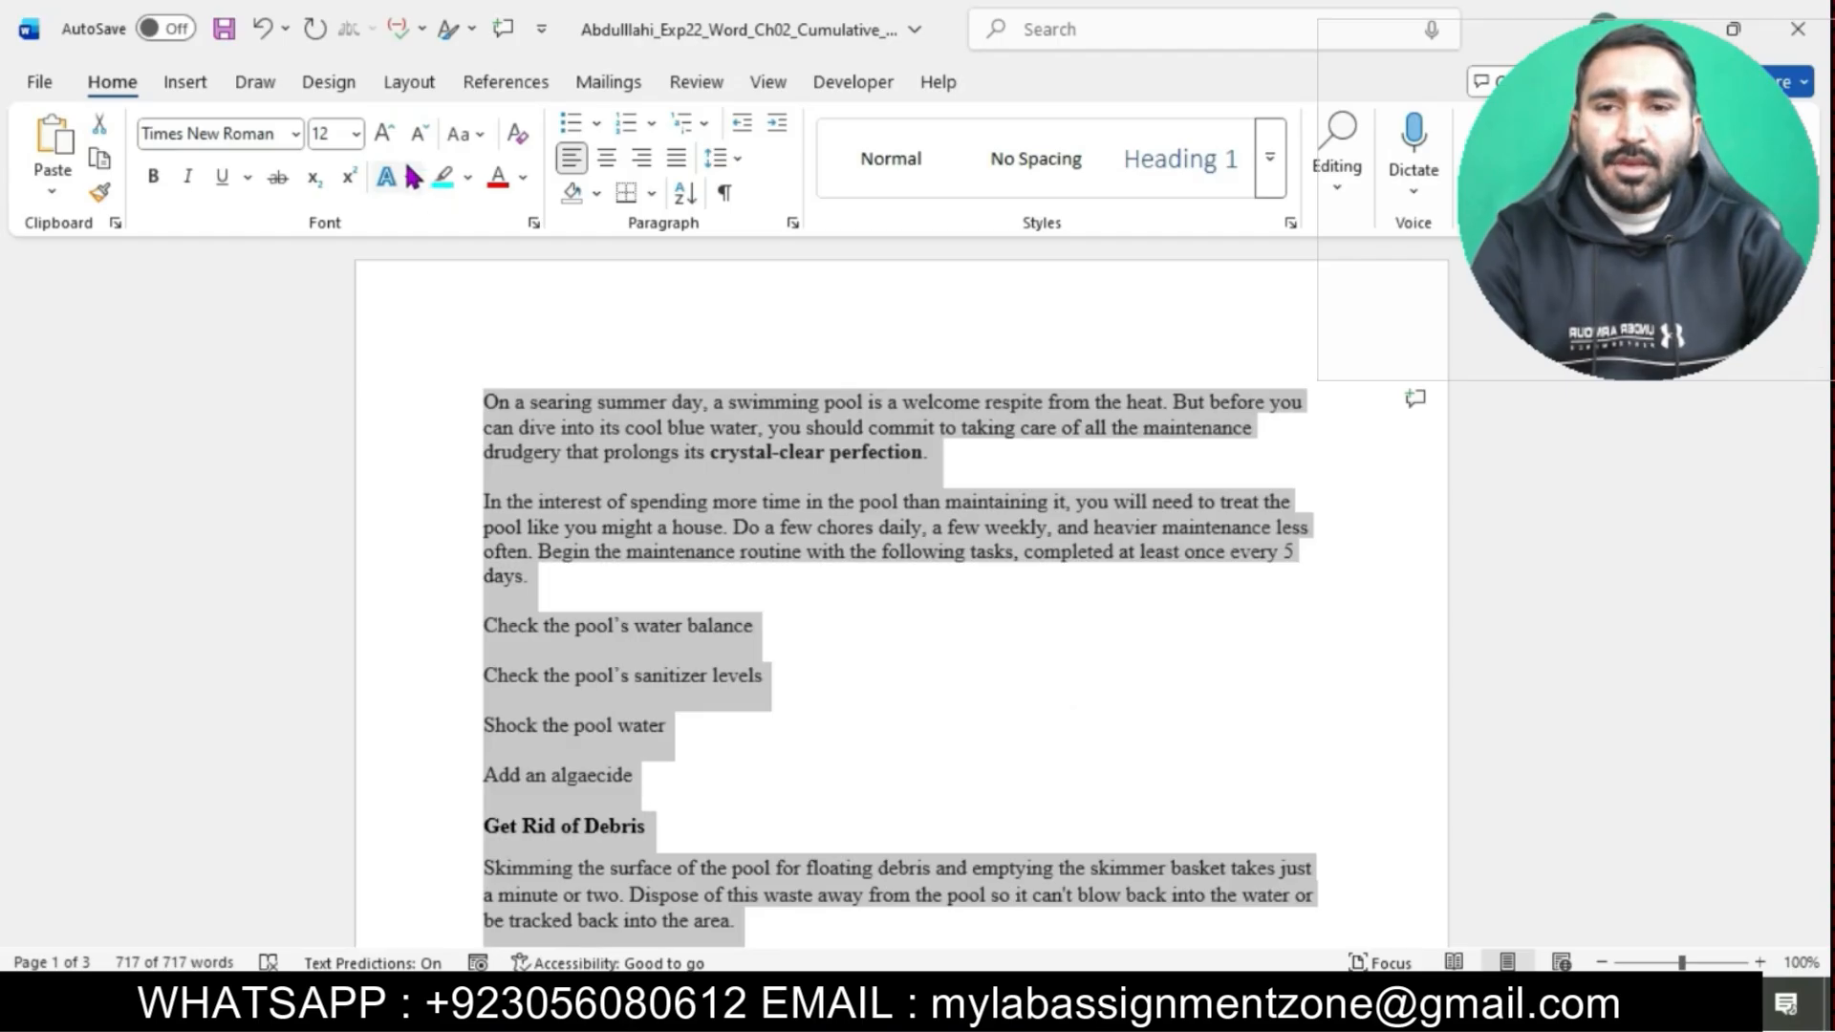
click(296, 135)
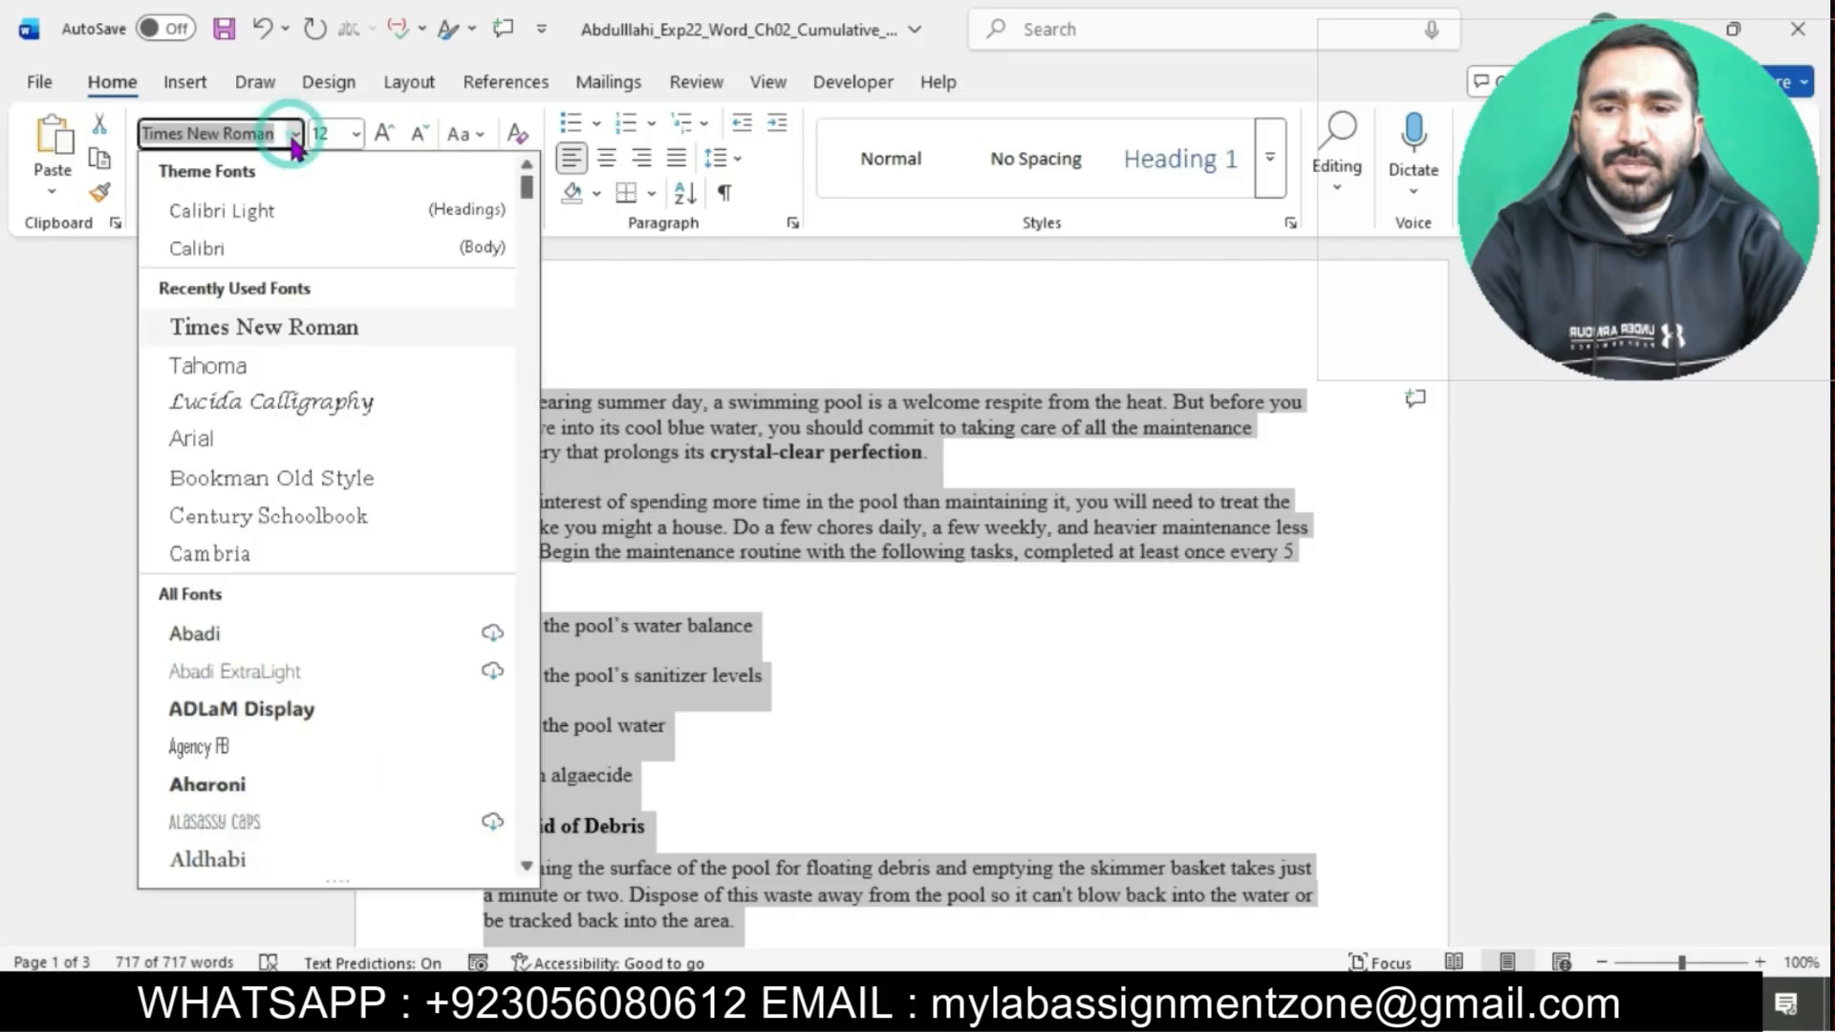
click(239, 437)
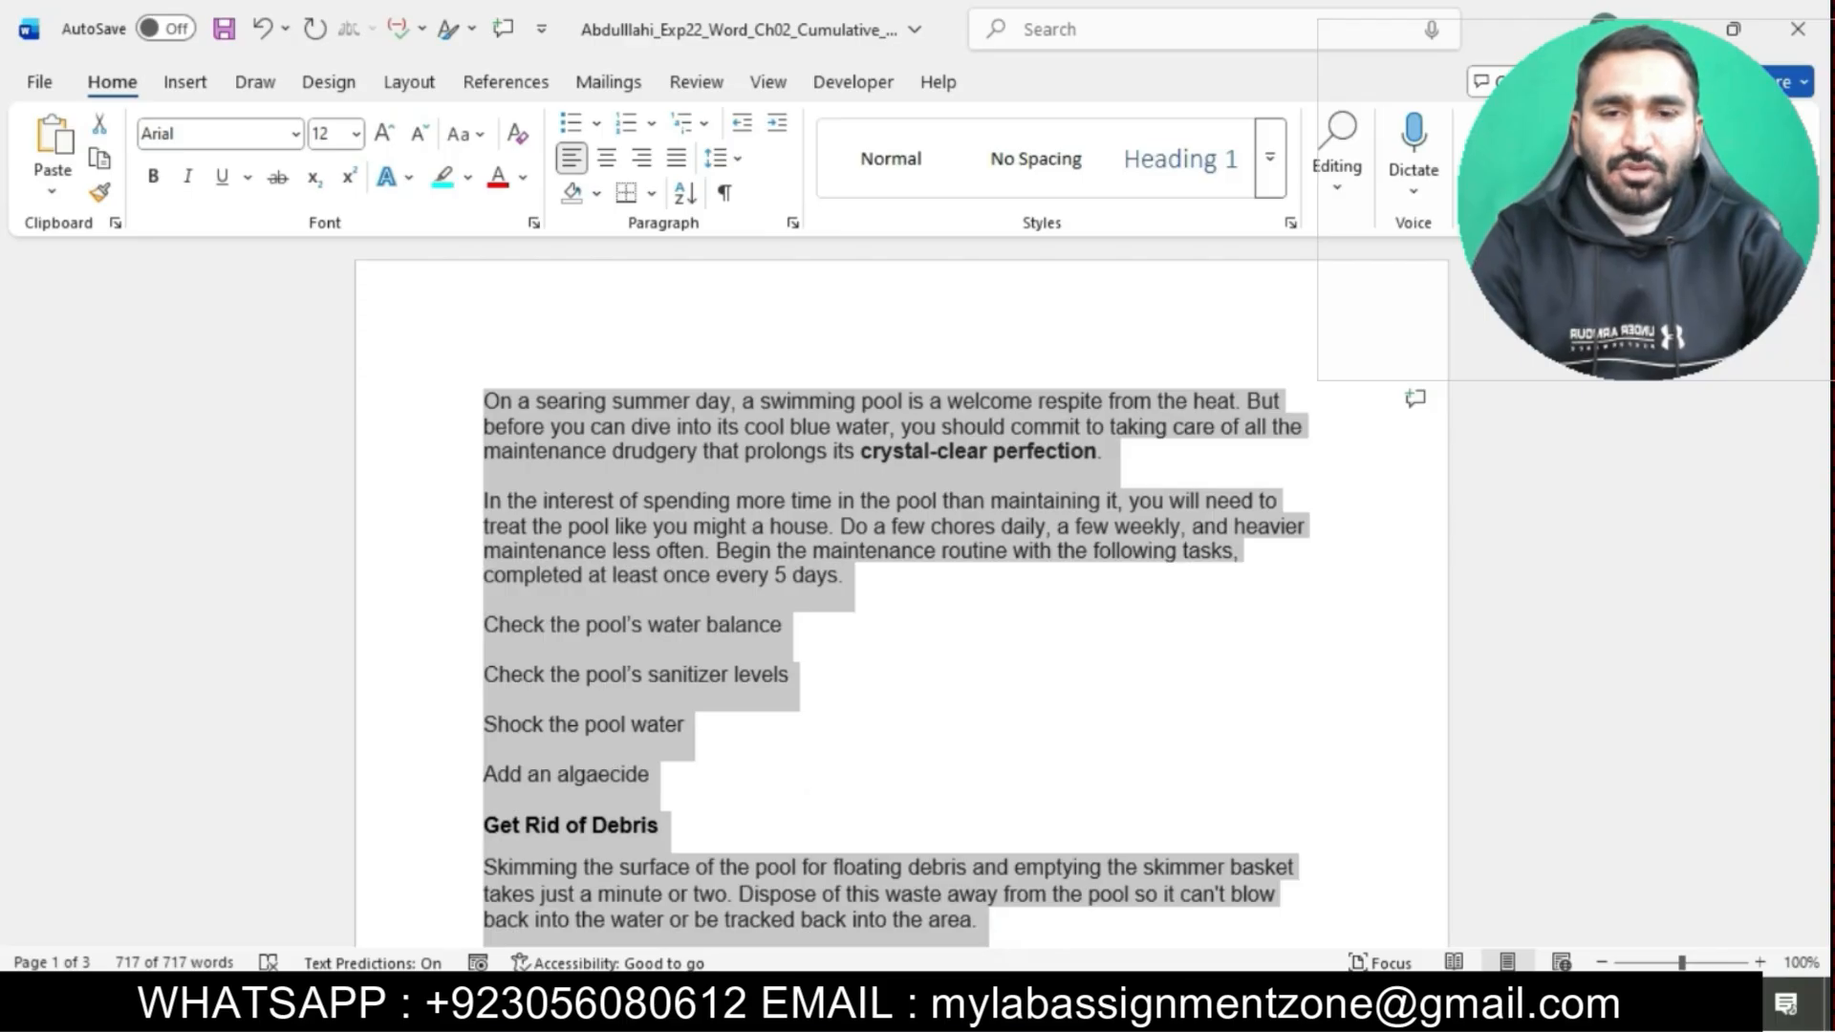
Read the last part of step 2 in the instructions and set the alignment of all text in the pool document to Justified.
click(1022, 883)
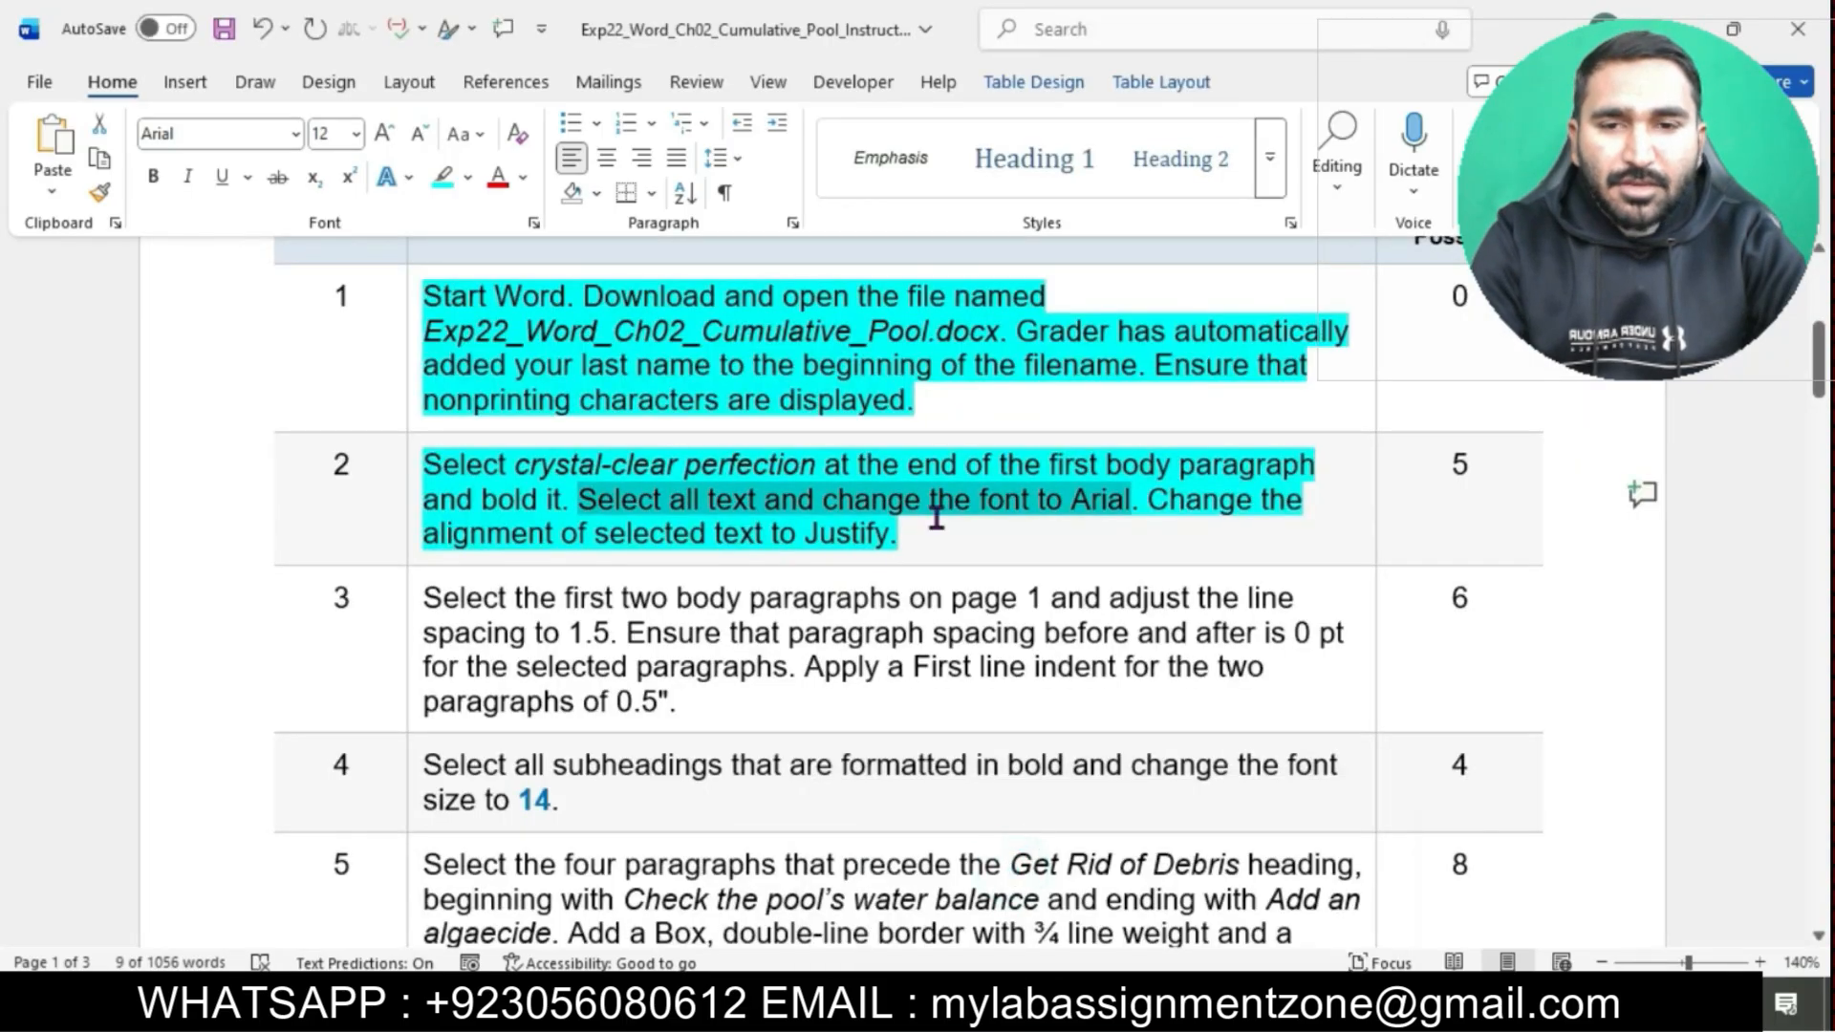
drag(1154, 510, 1176, 544)
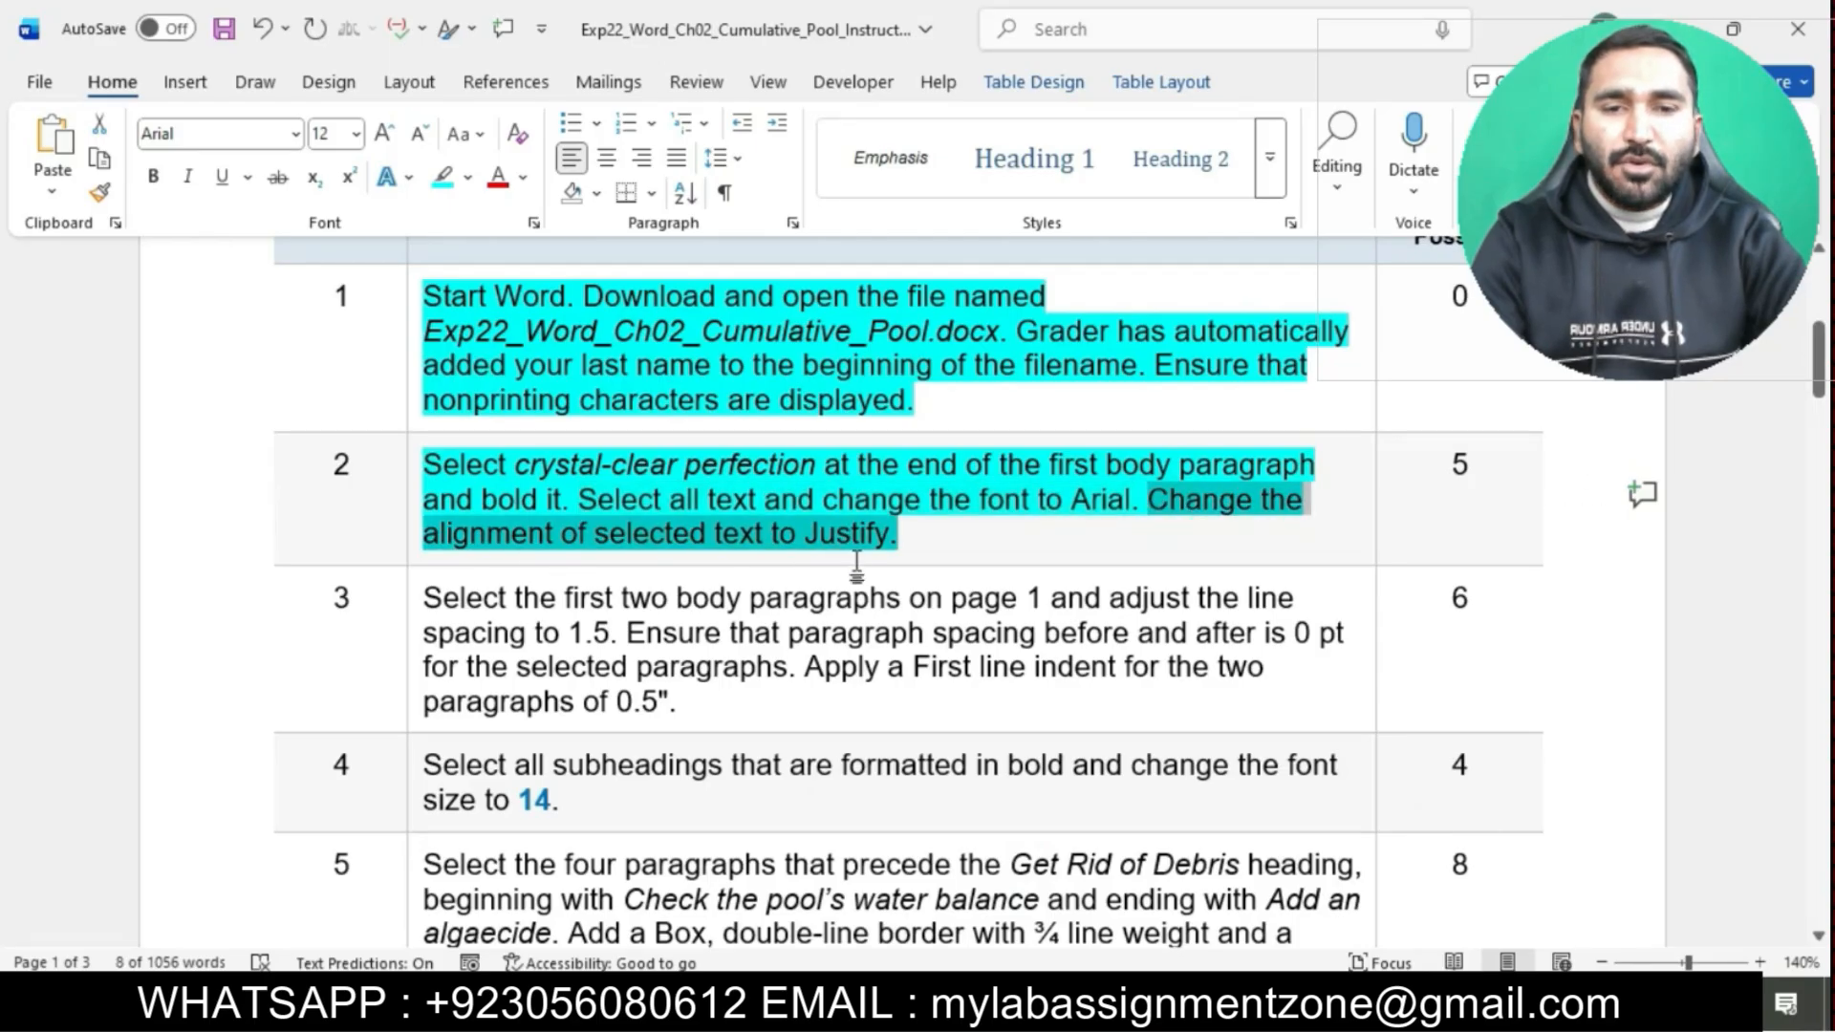
click(1185, 946)
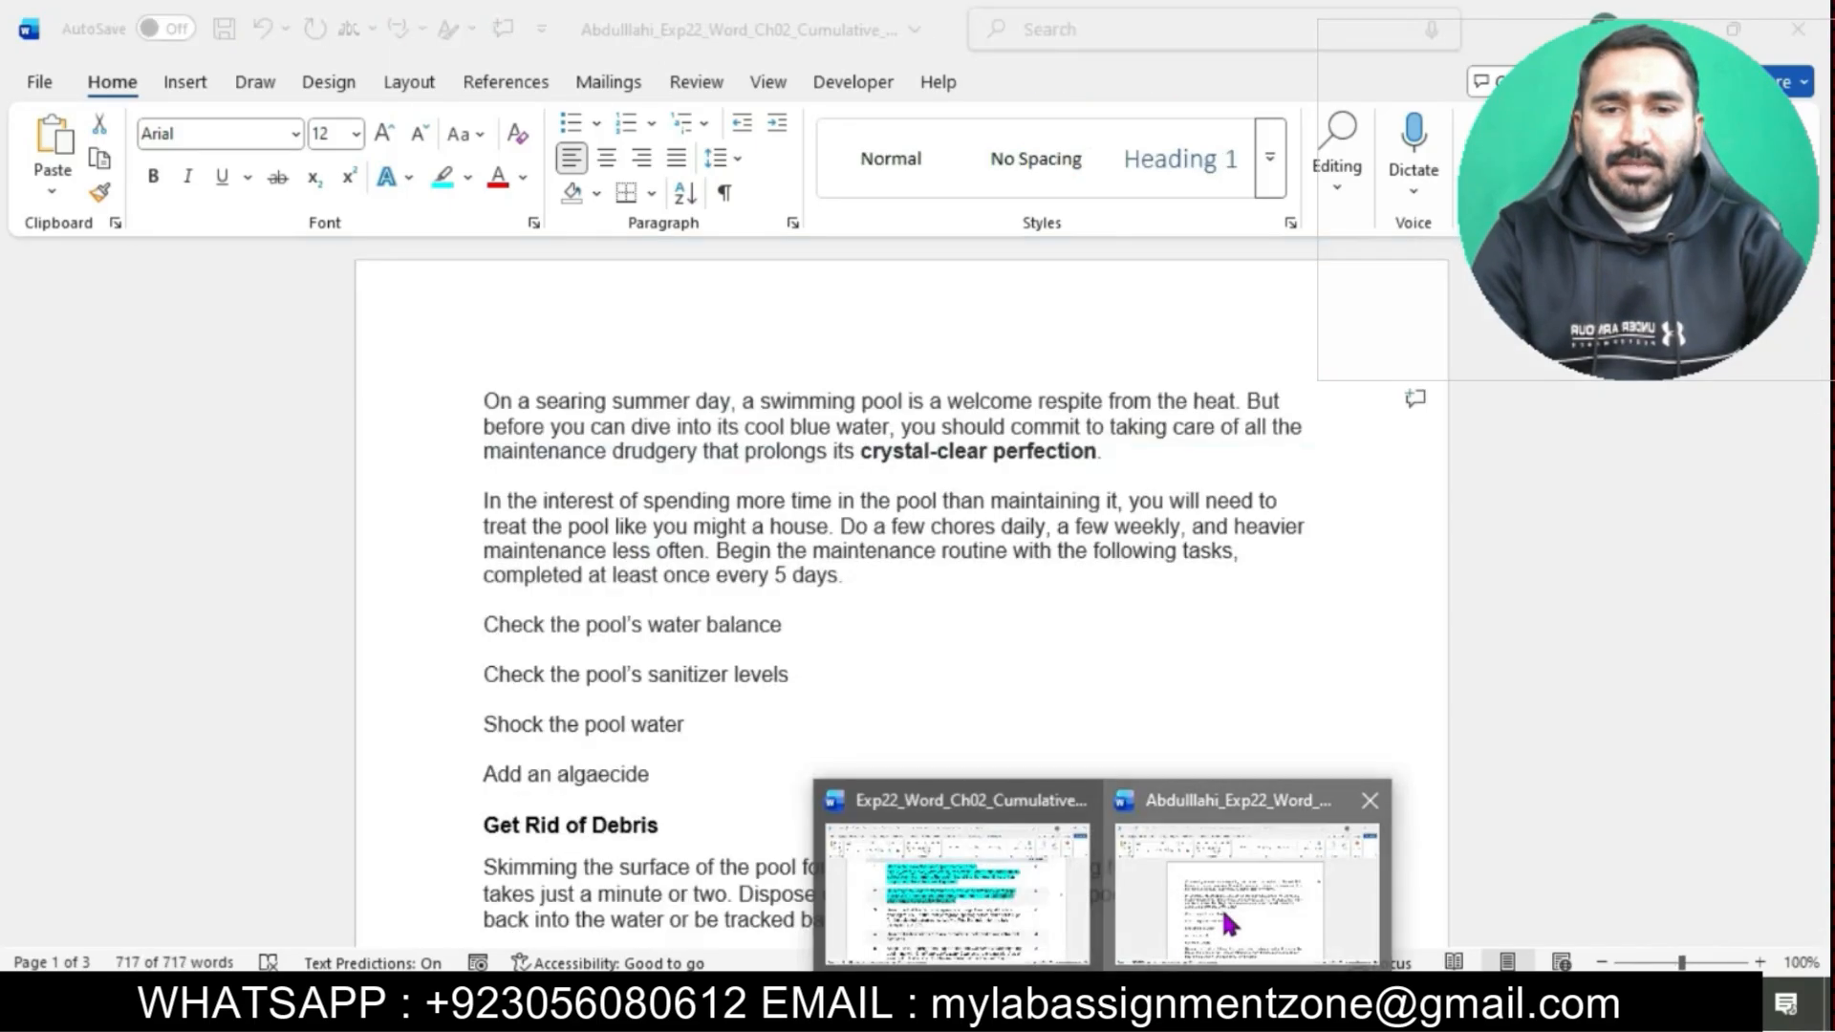
key(ctrl+a)
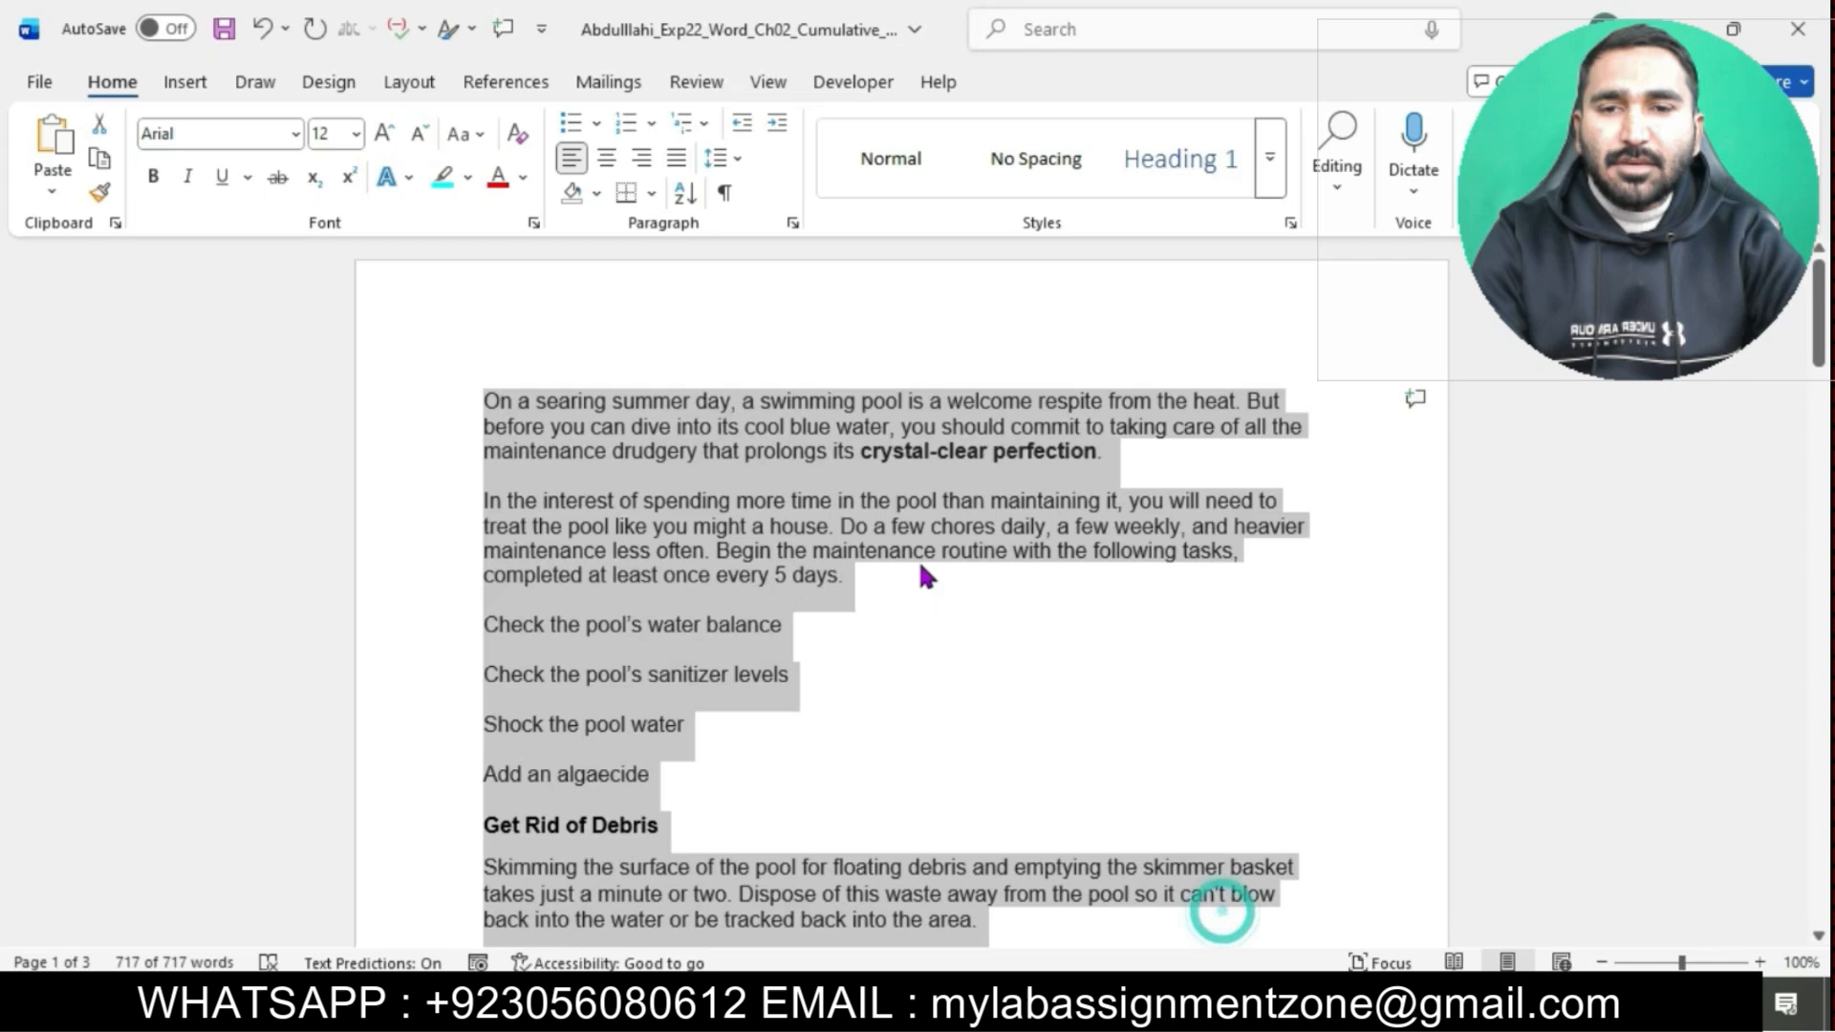
click(793, 227)
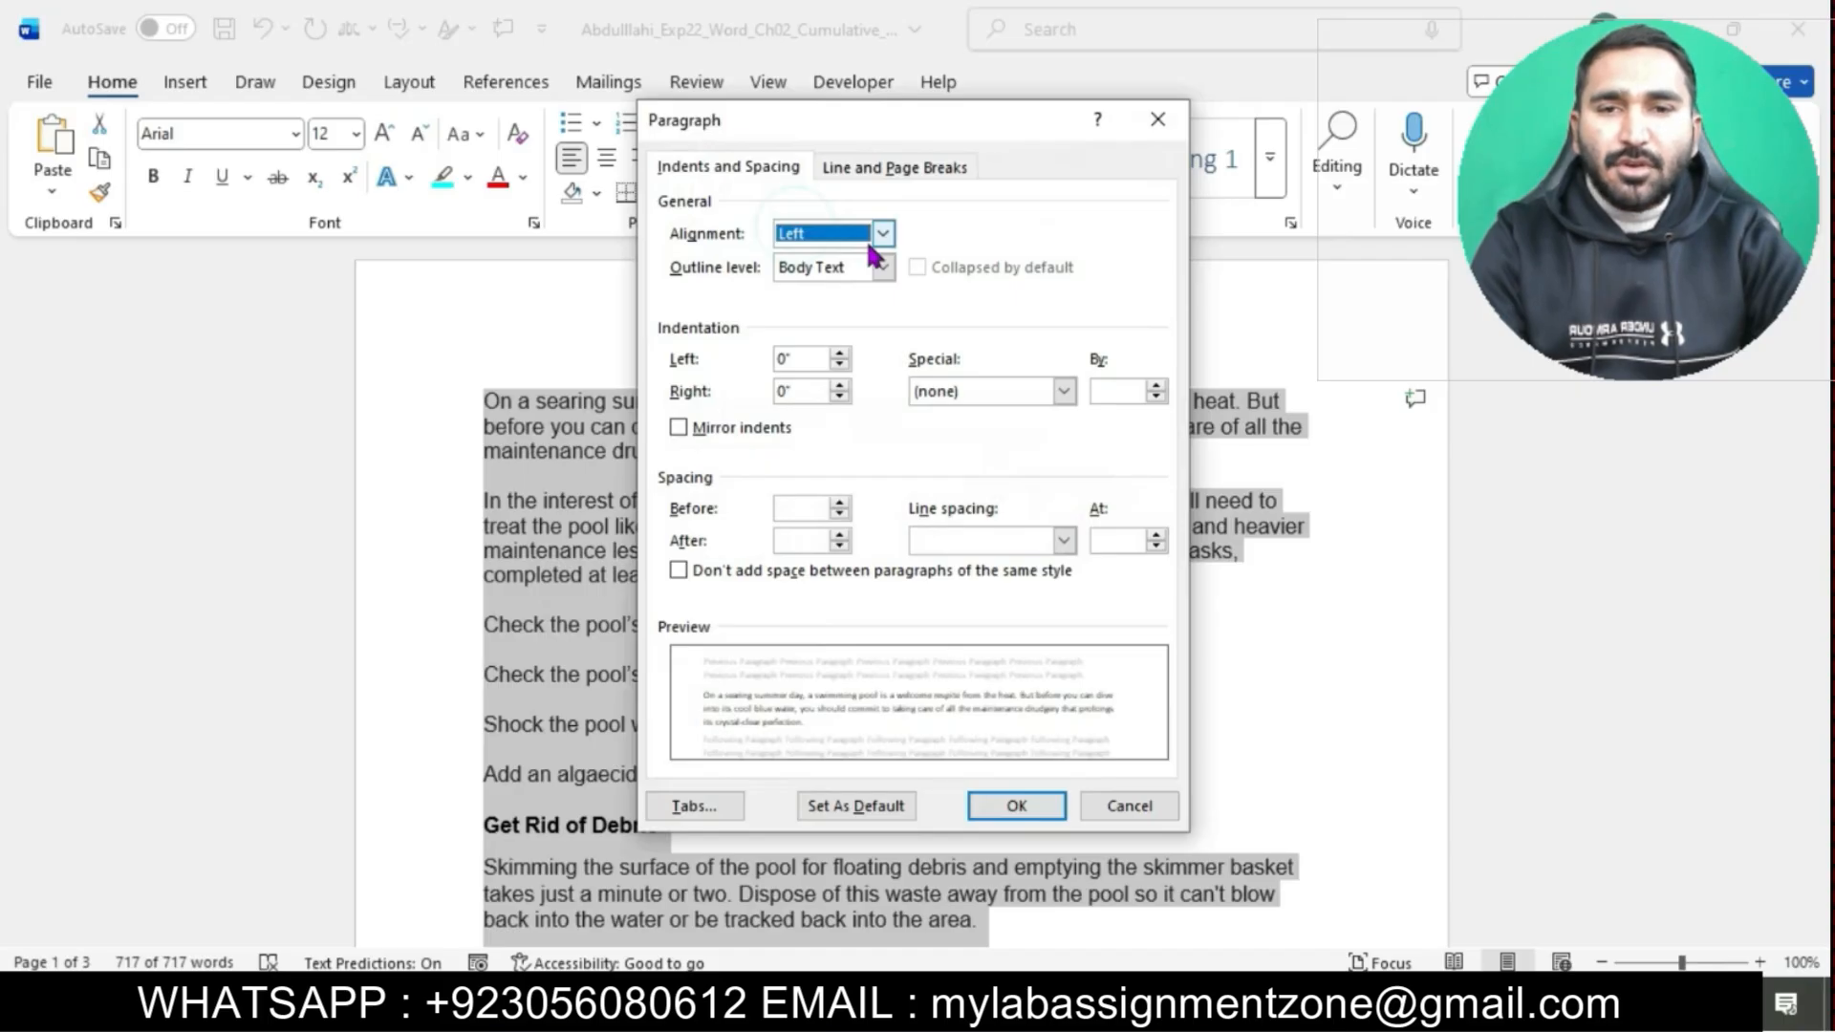
click(882, 233)
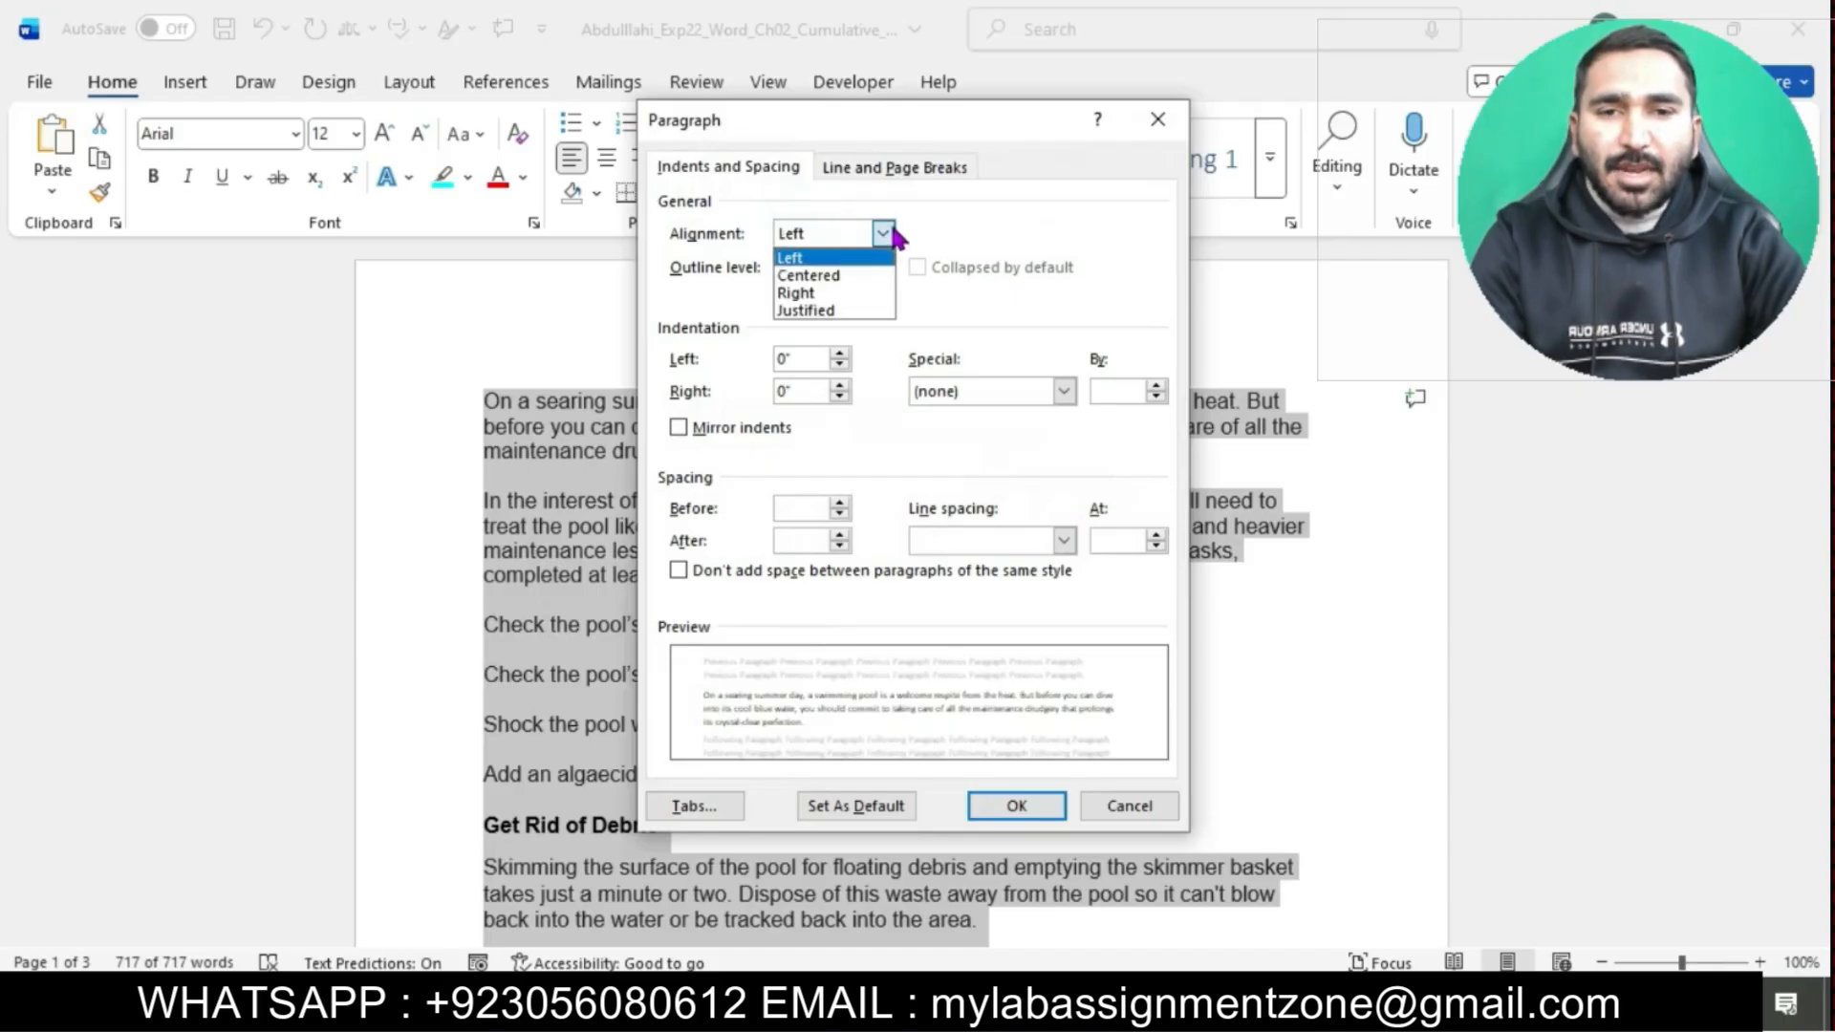
click(814, 310)
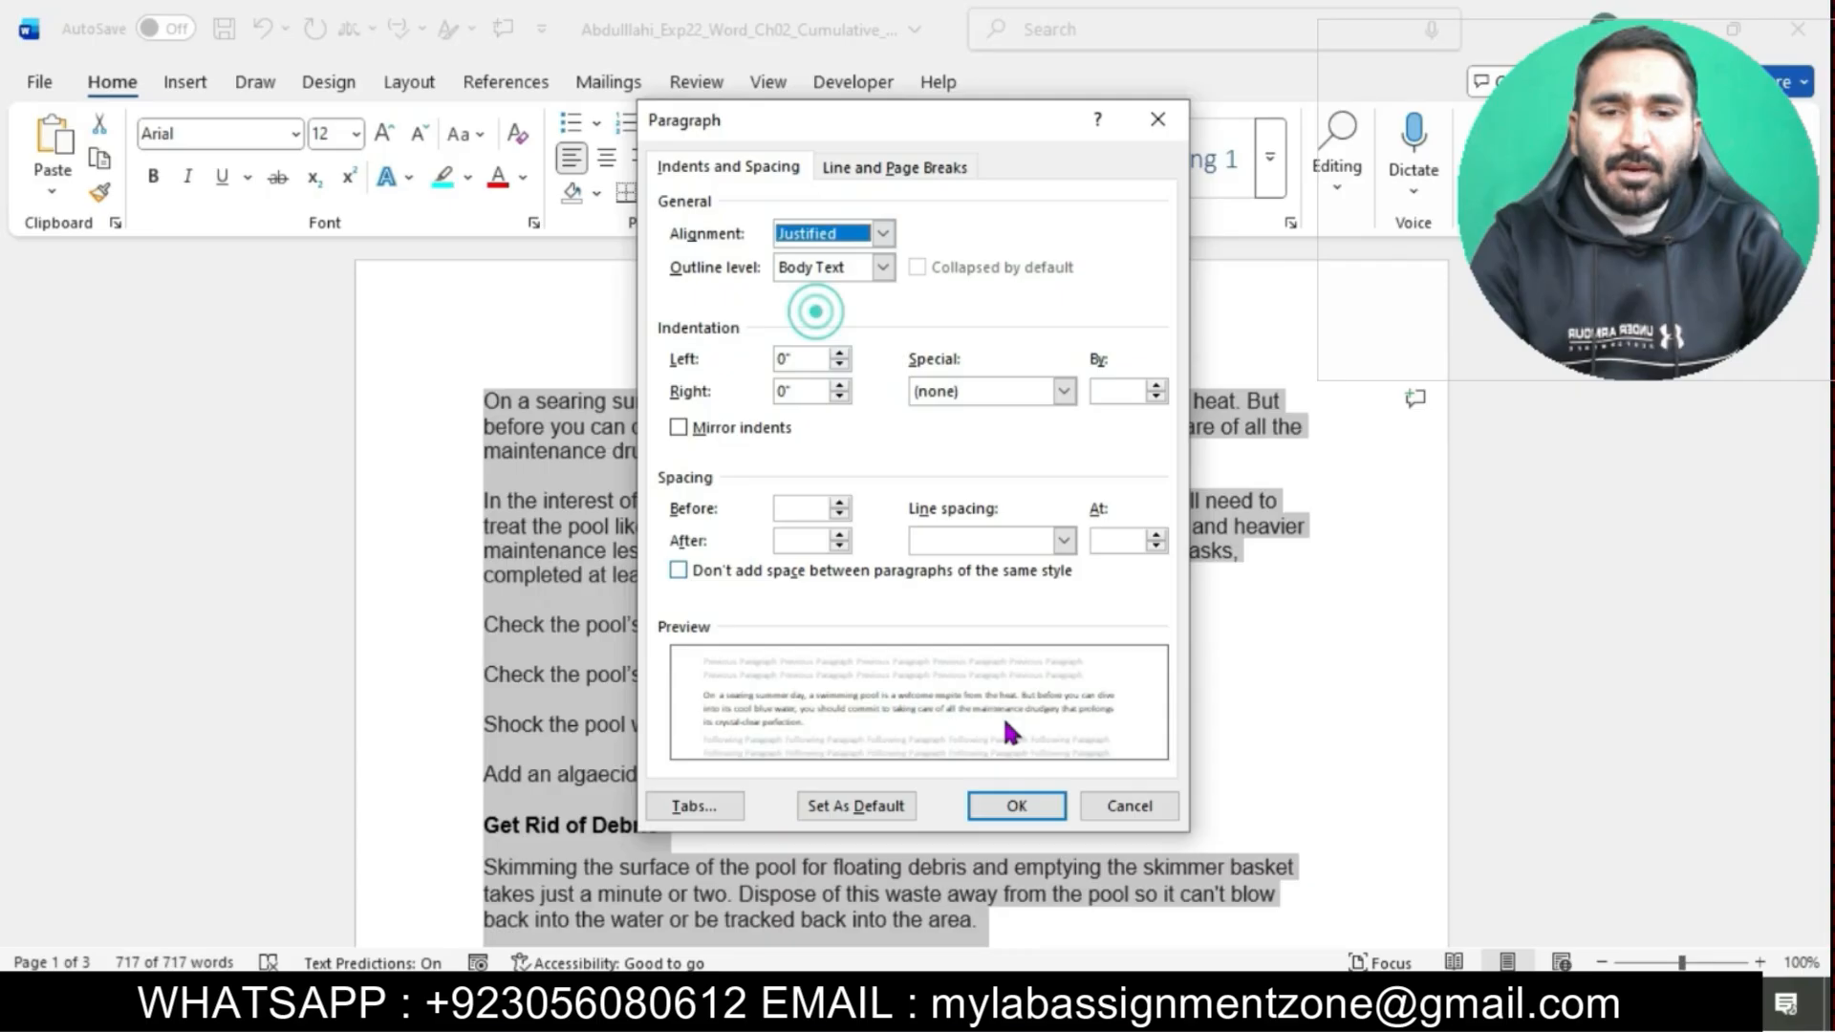
click(1028, 809)
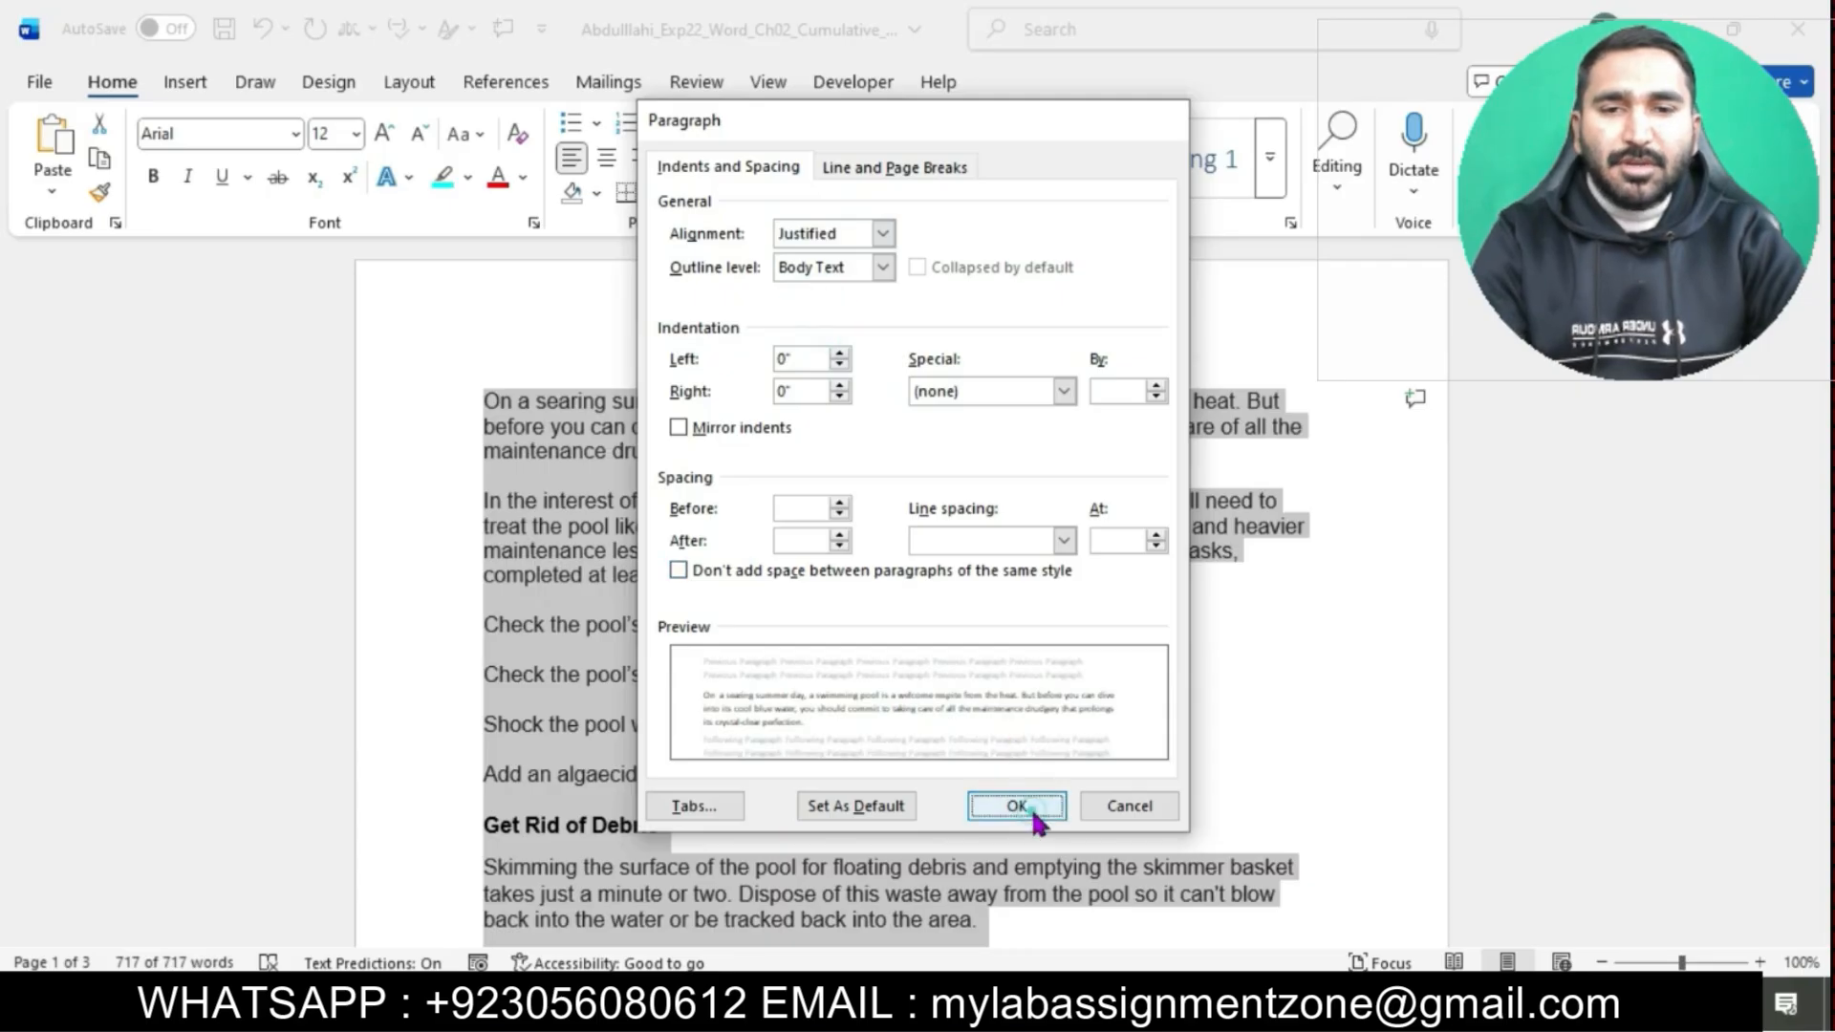
click(1035, 815)
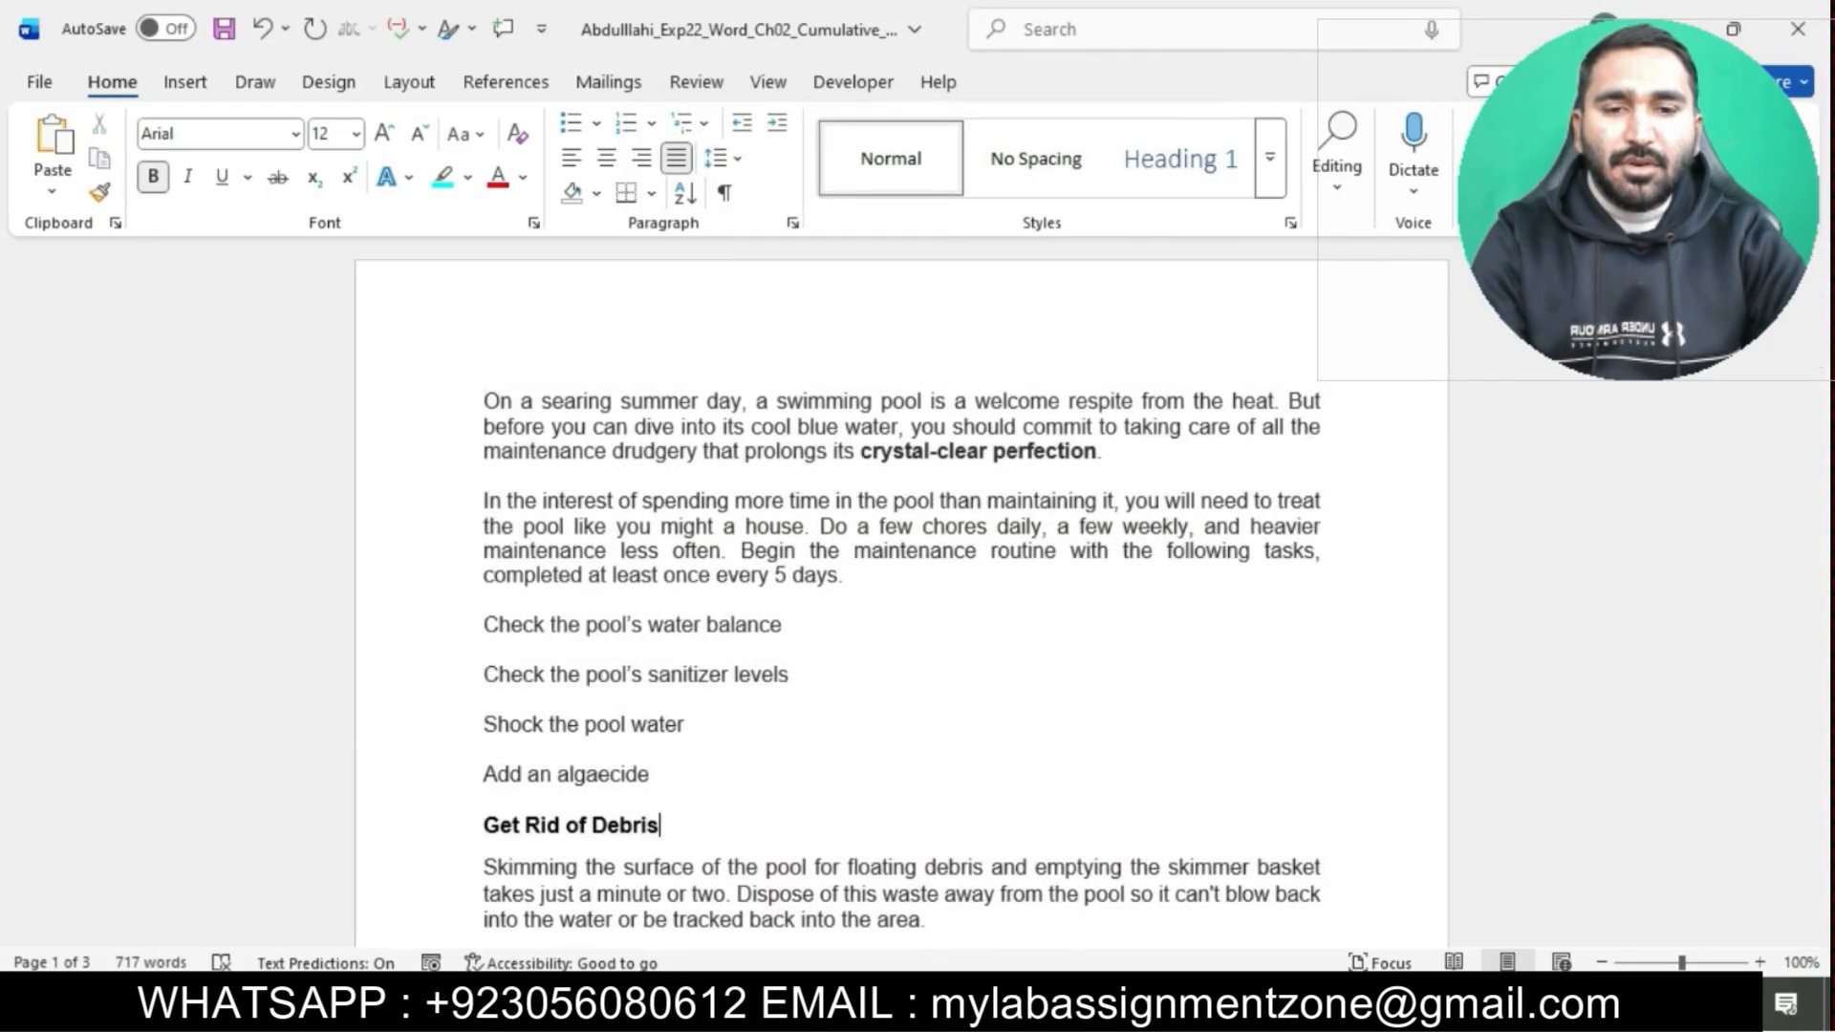
Return to the instructions document and highlight the instruction text of step 3 in turquoise.
click(1041, 917)
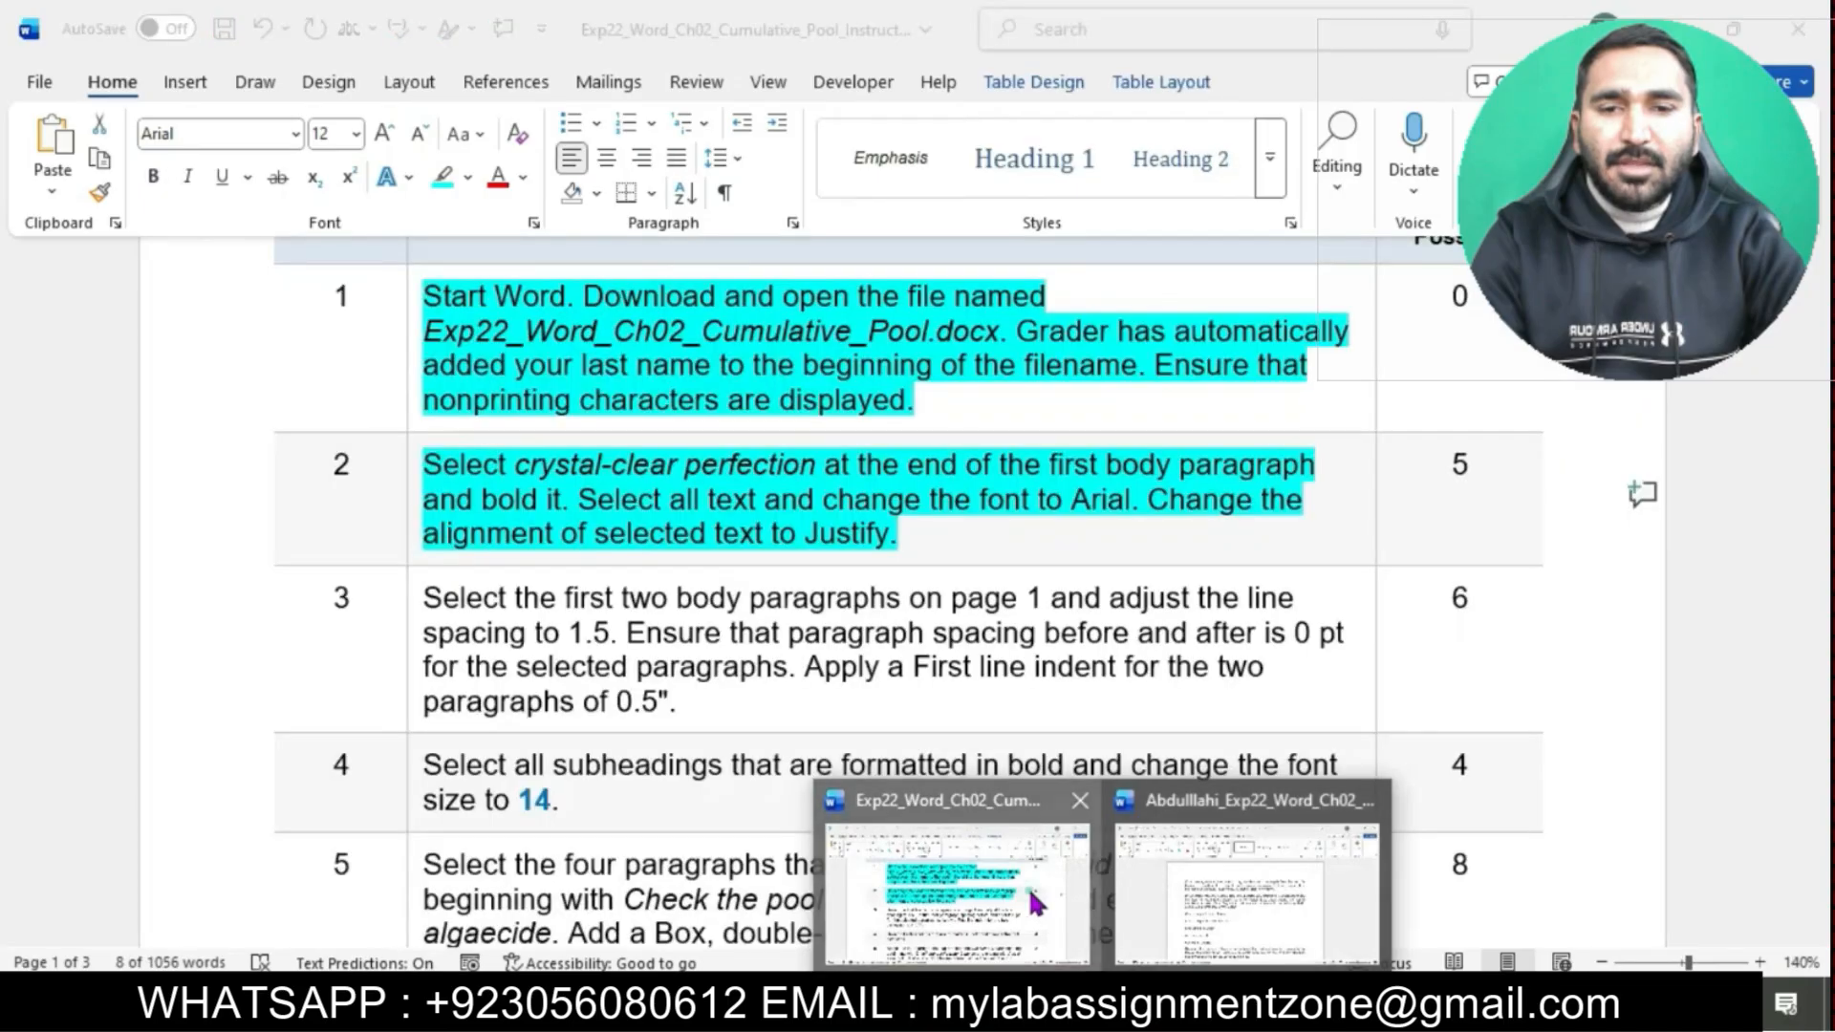
click(919, 513)
scroll(920, 513, down, 3)
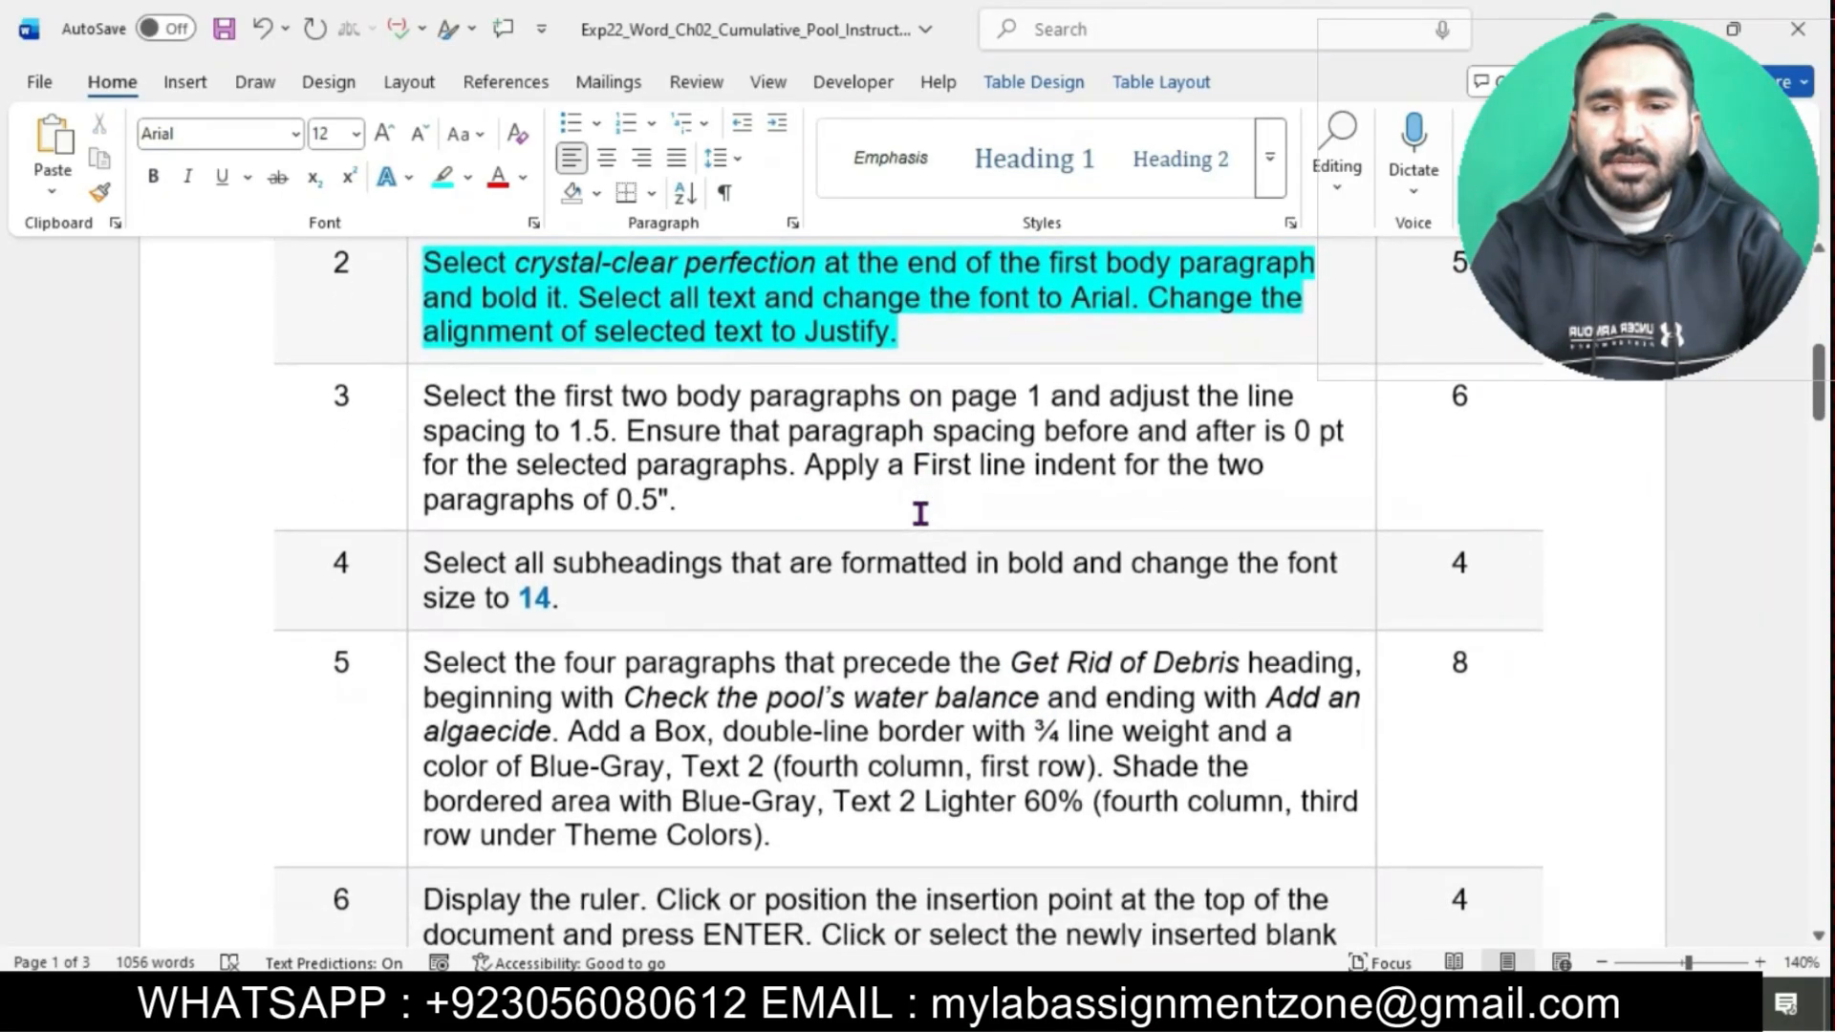
click(418, 399)
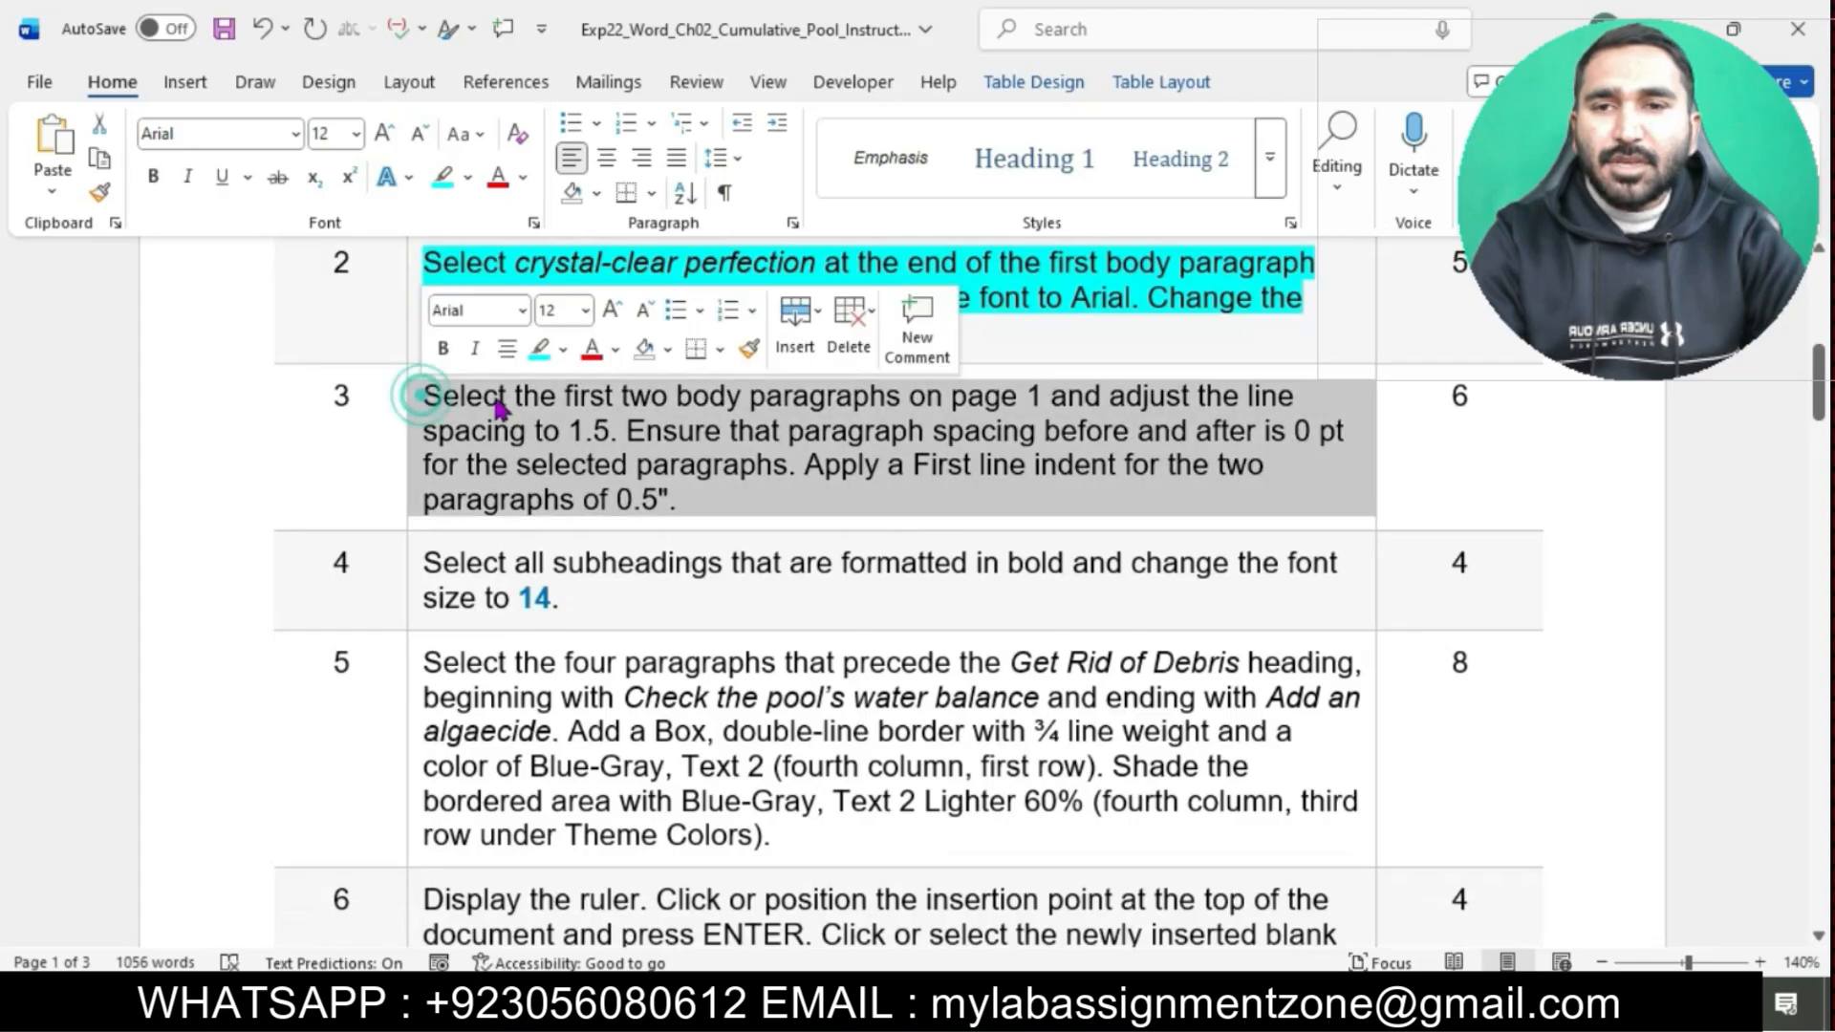
click(538, 353)
click(602, 477)
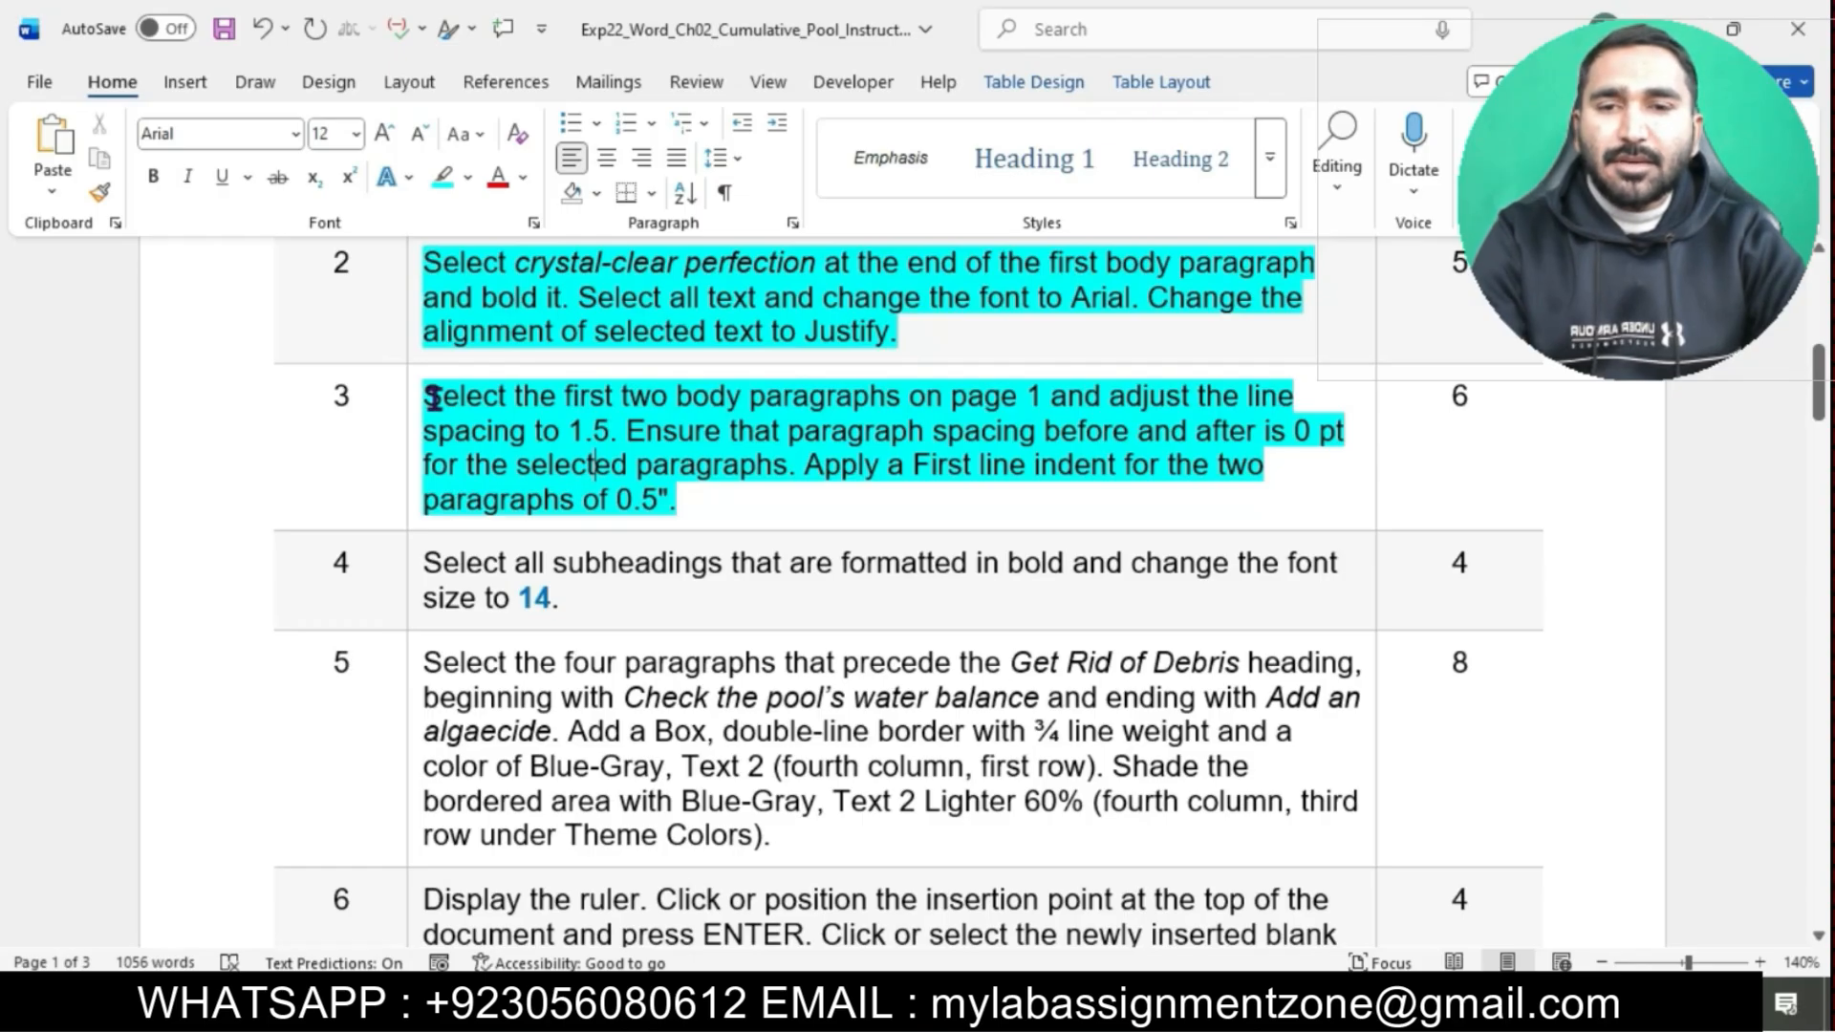
Following step 3 of the instructions, set the line spacing of the first two body paragraphs in the pool document to 1.5.
drag(432, 396, 1047, 396)
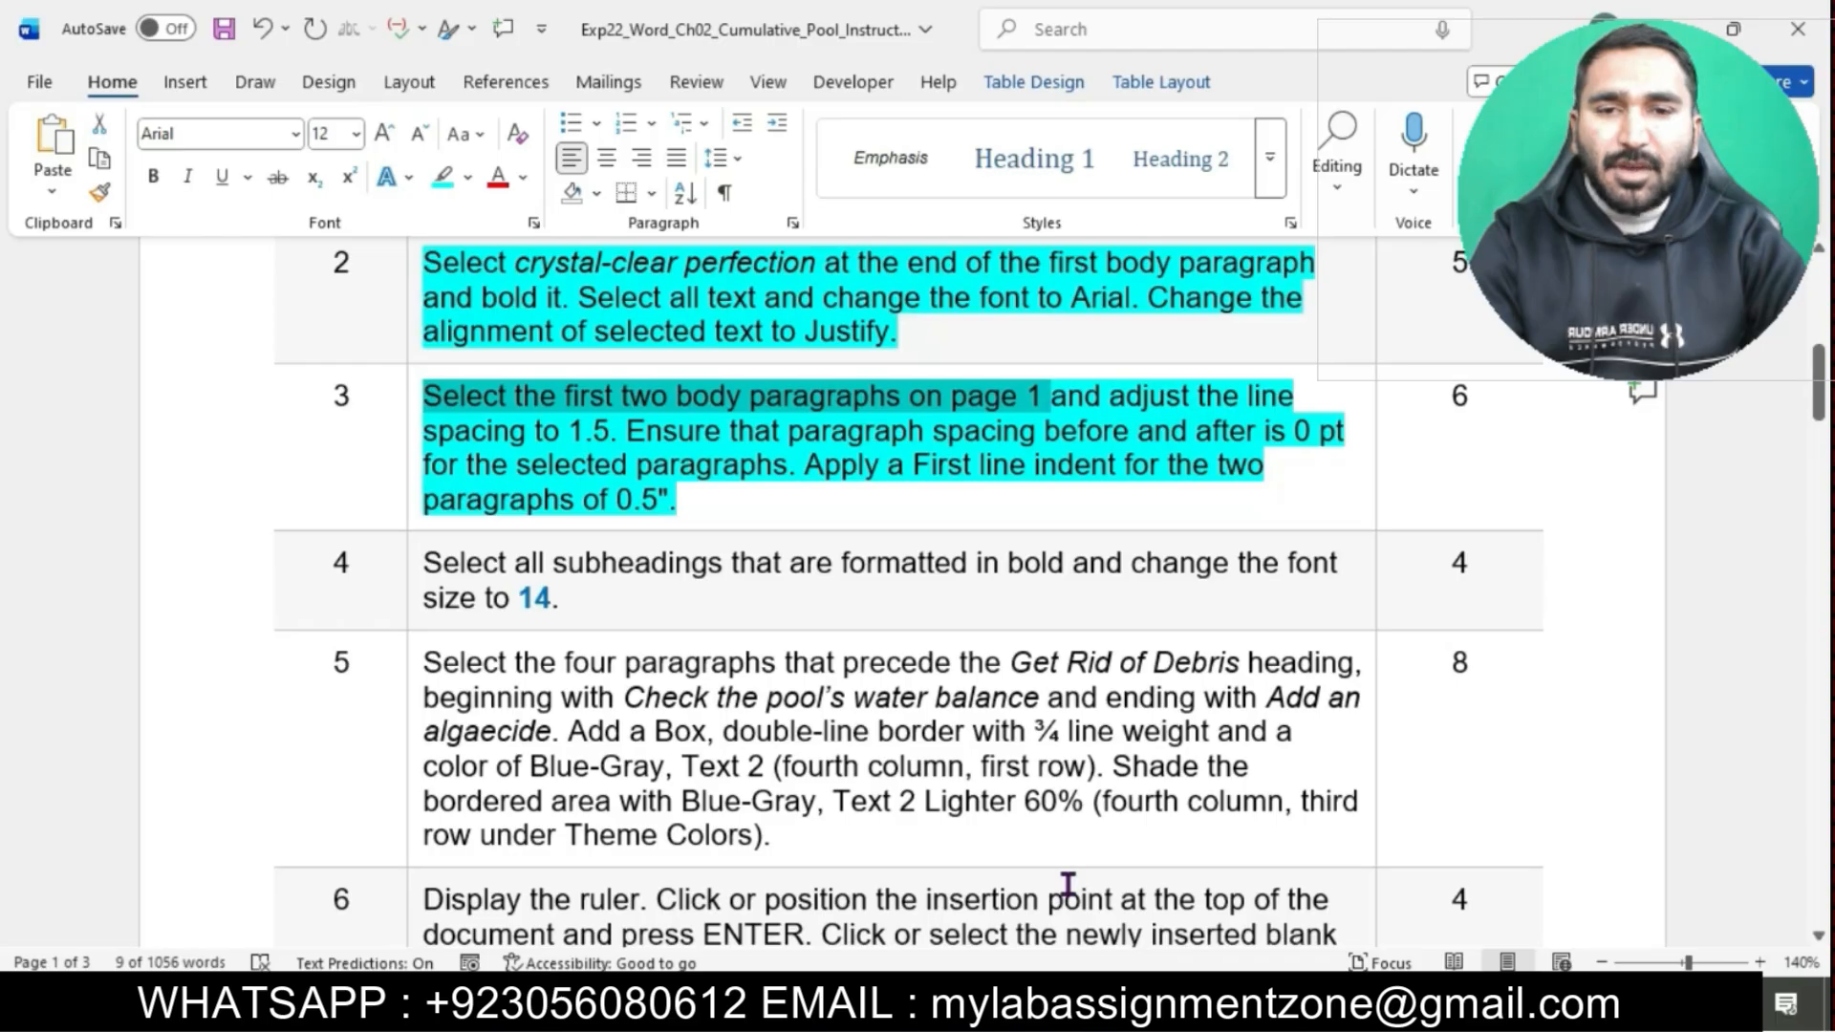
click(1176, 932)
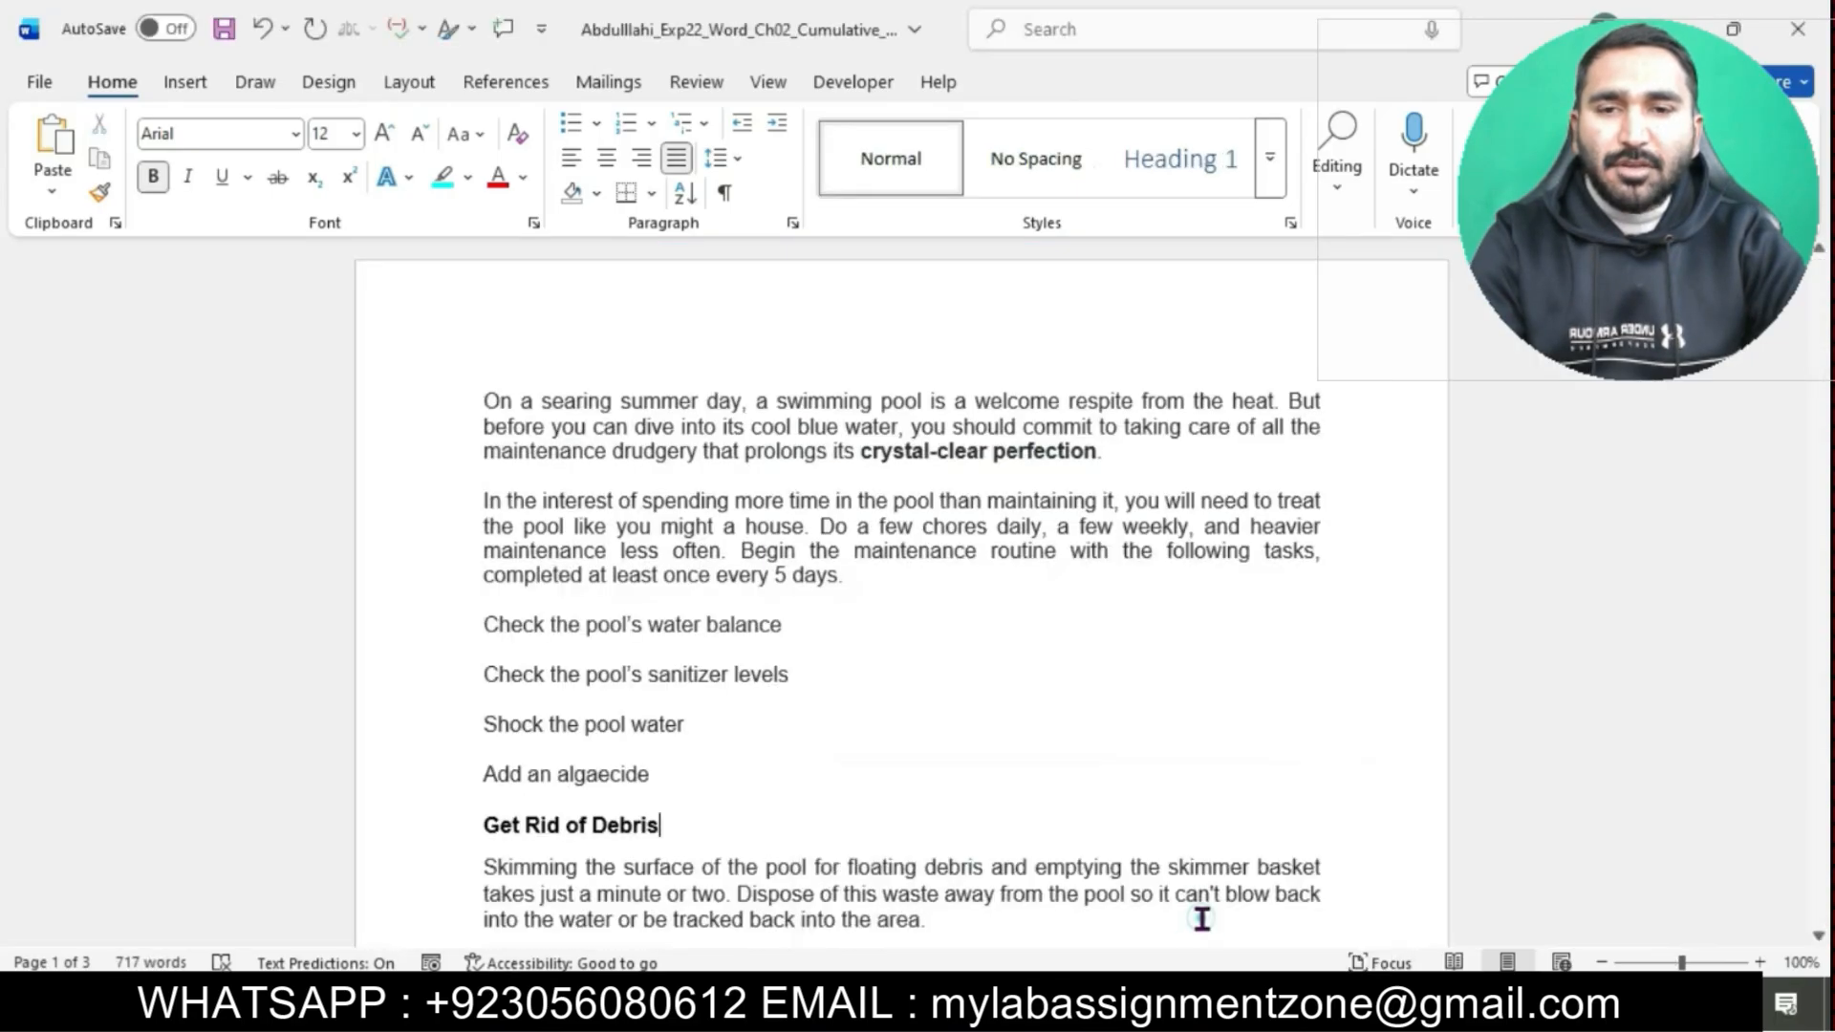
drag(484, 397, 905, 590)
mouse_move(1102, 1013)
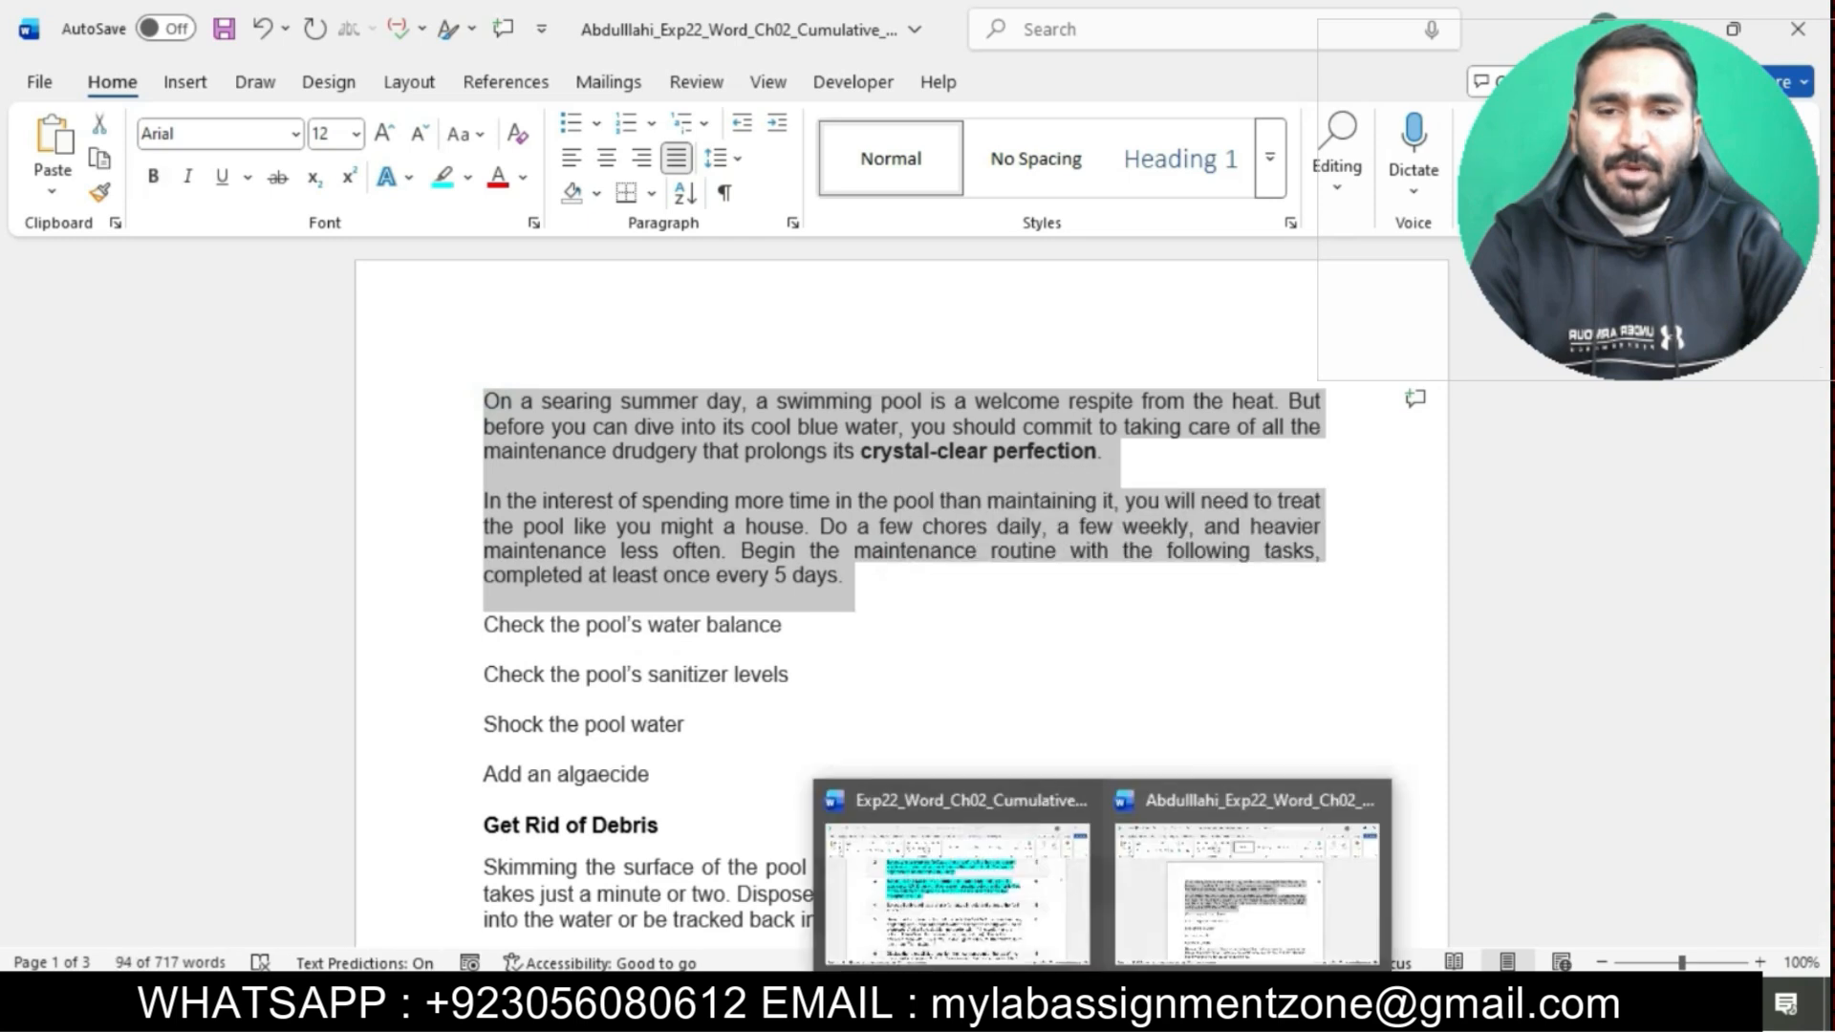
click(1037, 884)
drag(1104, 401, 616, 432)
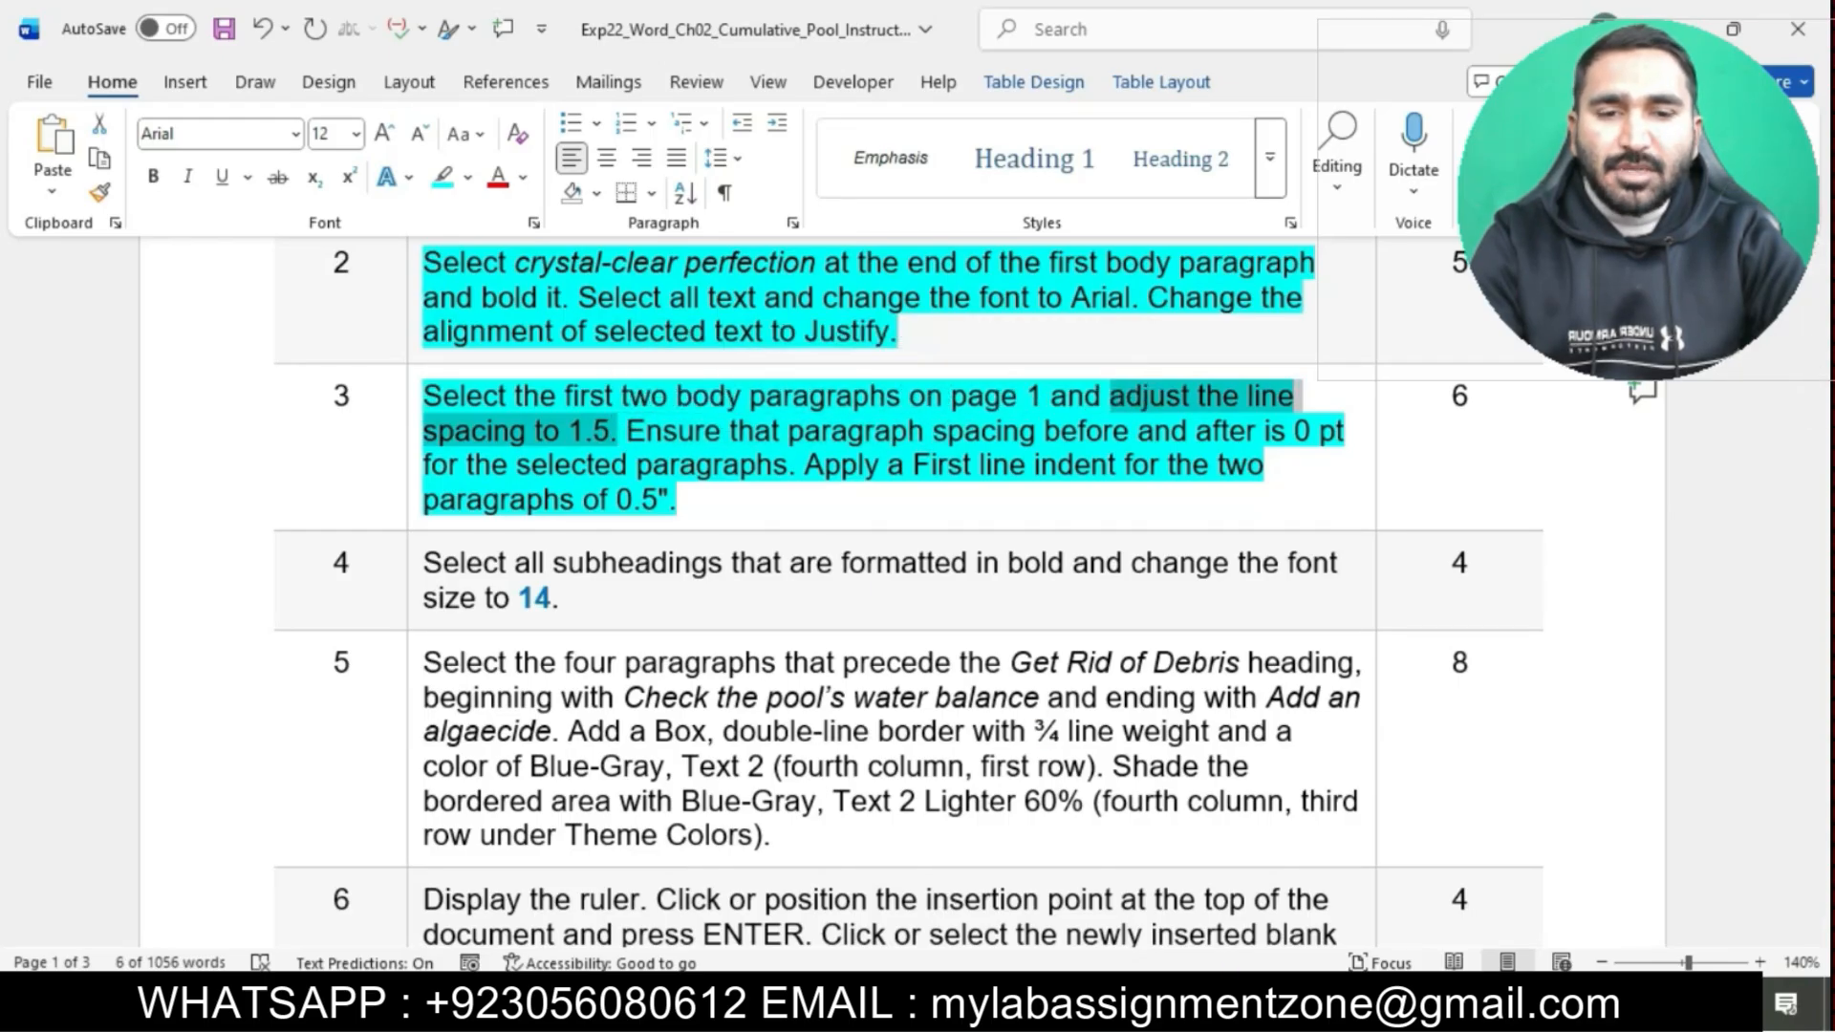
mouse_move(1105, 1006)
click(1167, 951)
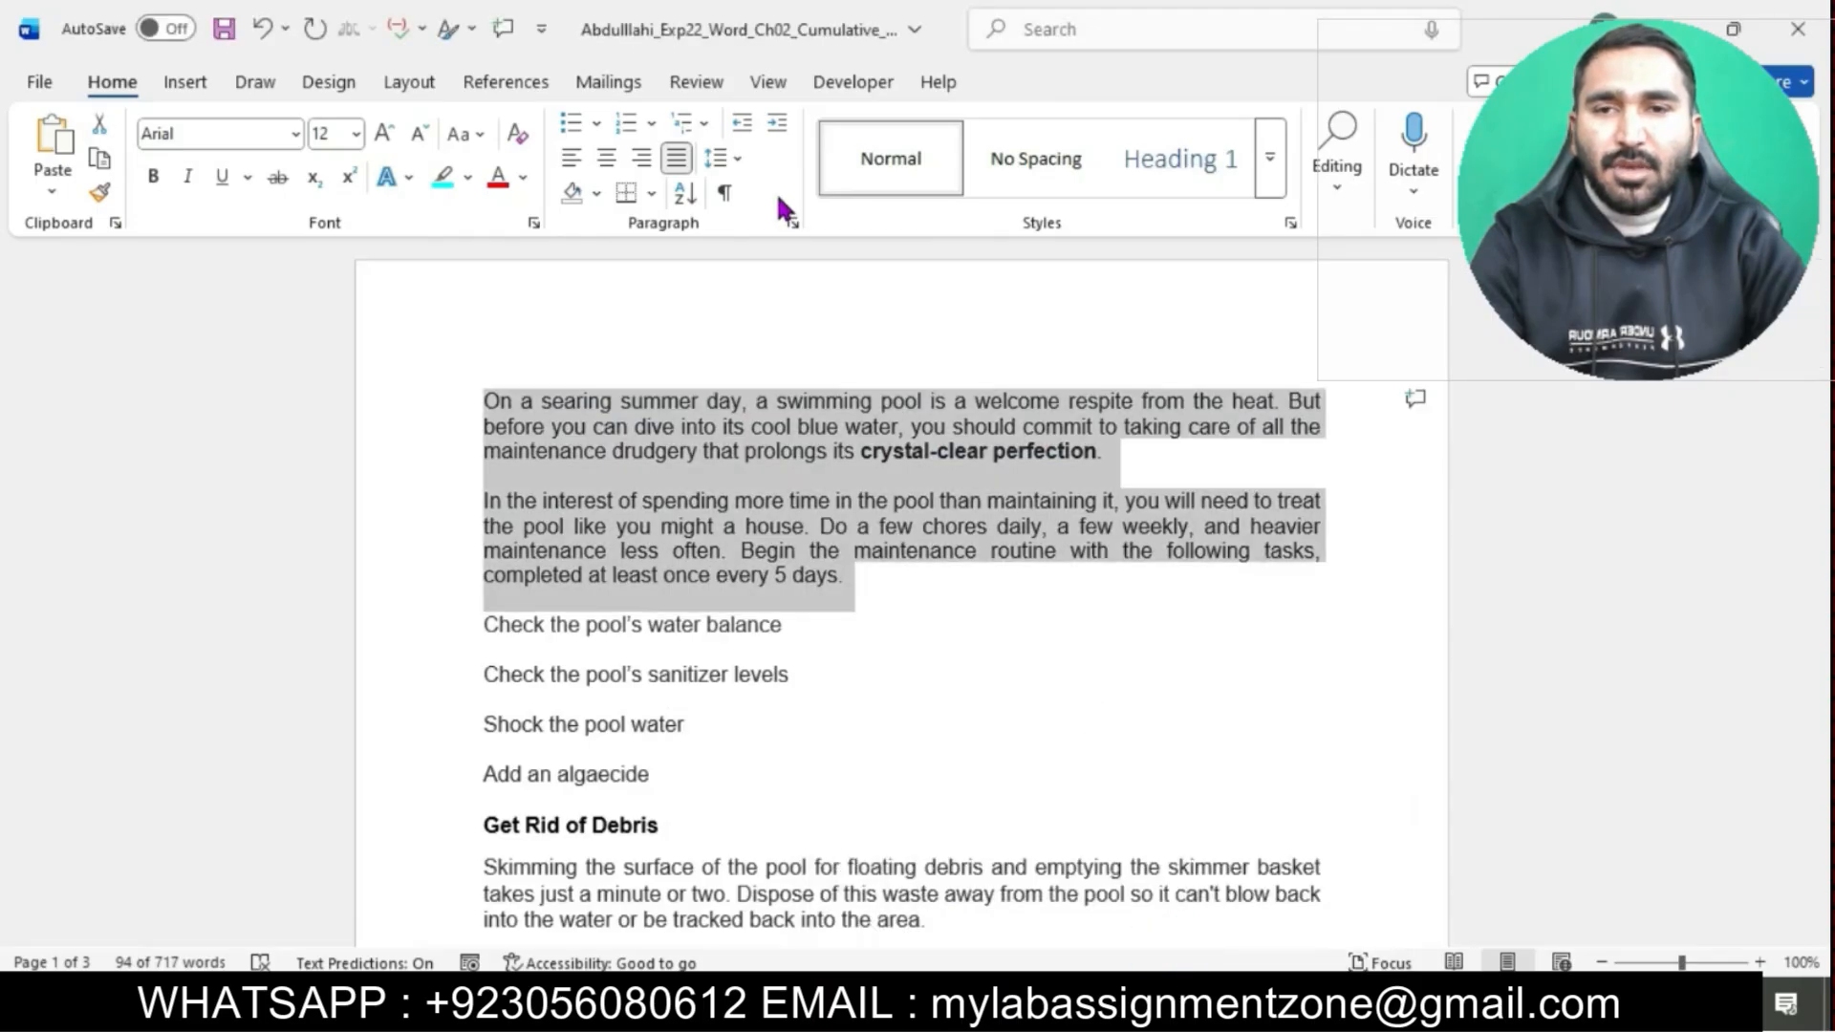
click(721, 157)
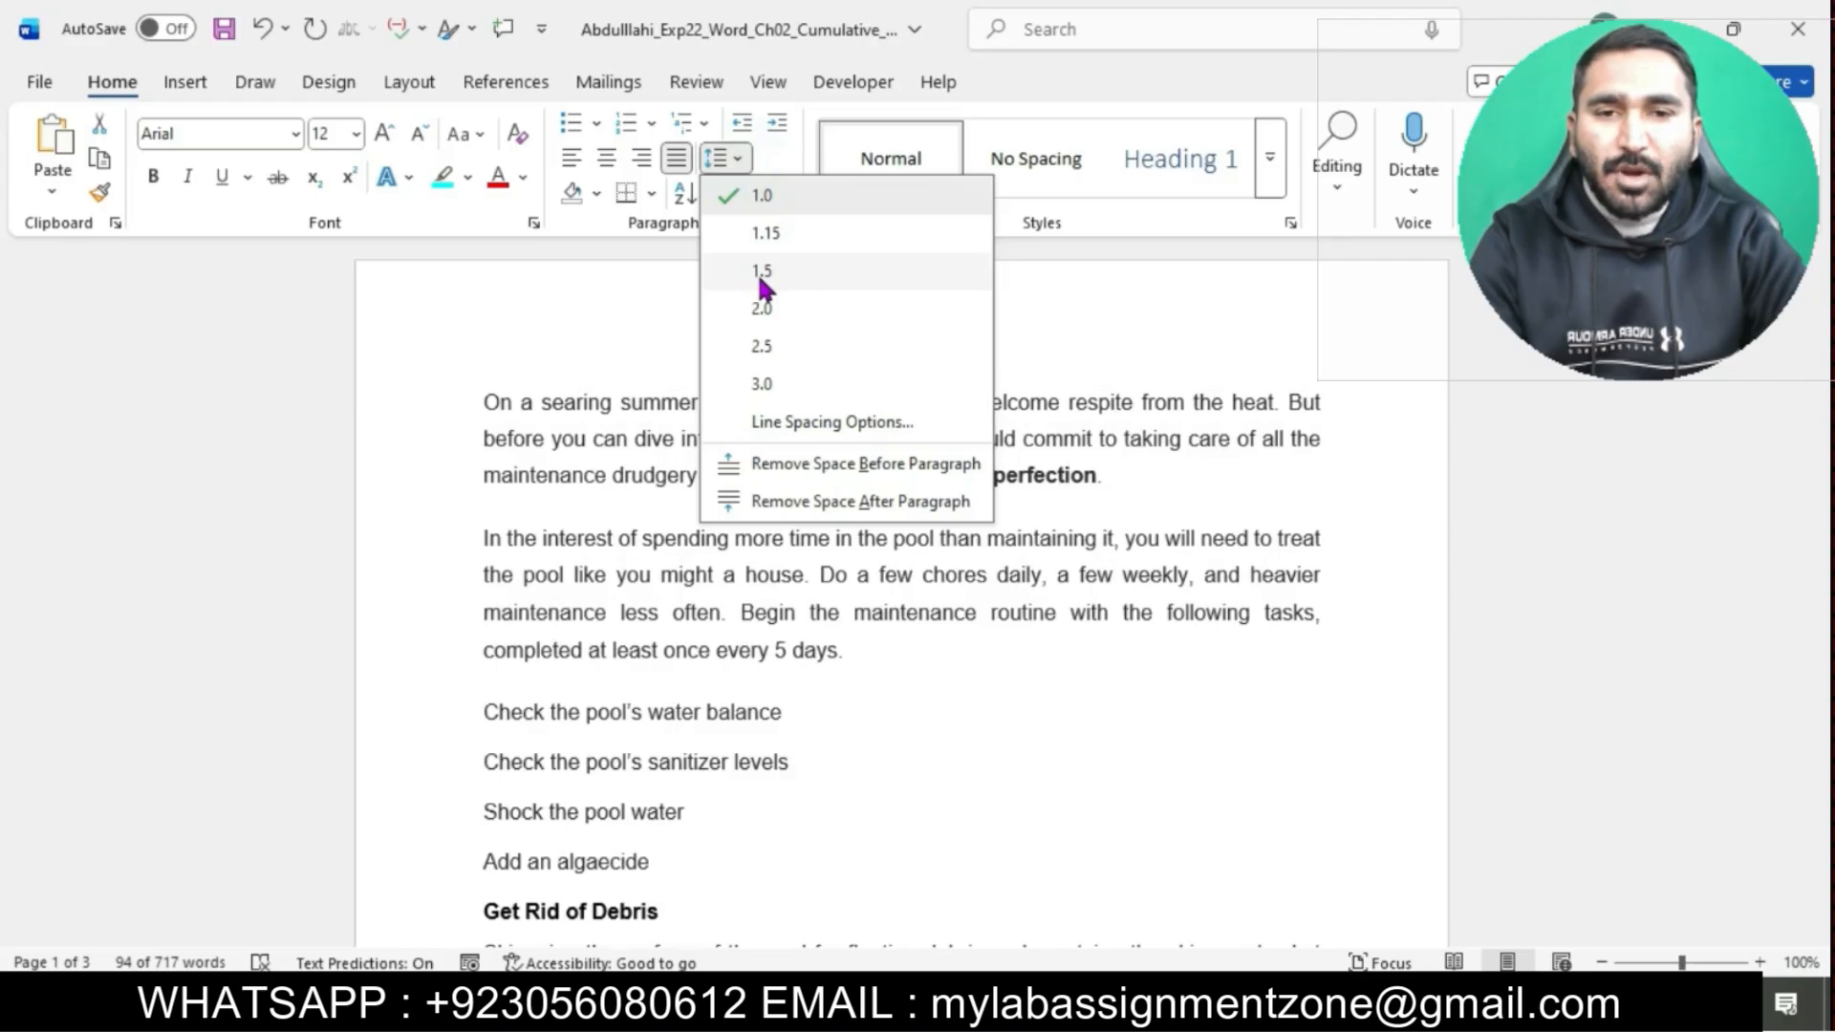
click(761, 272)
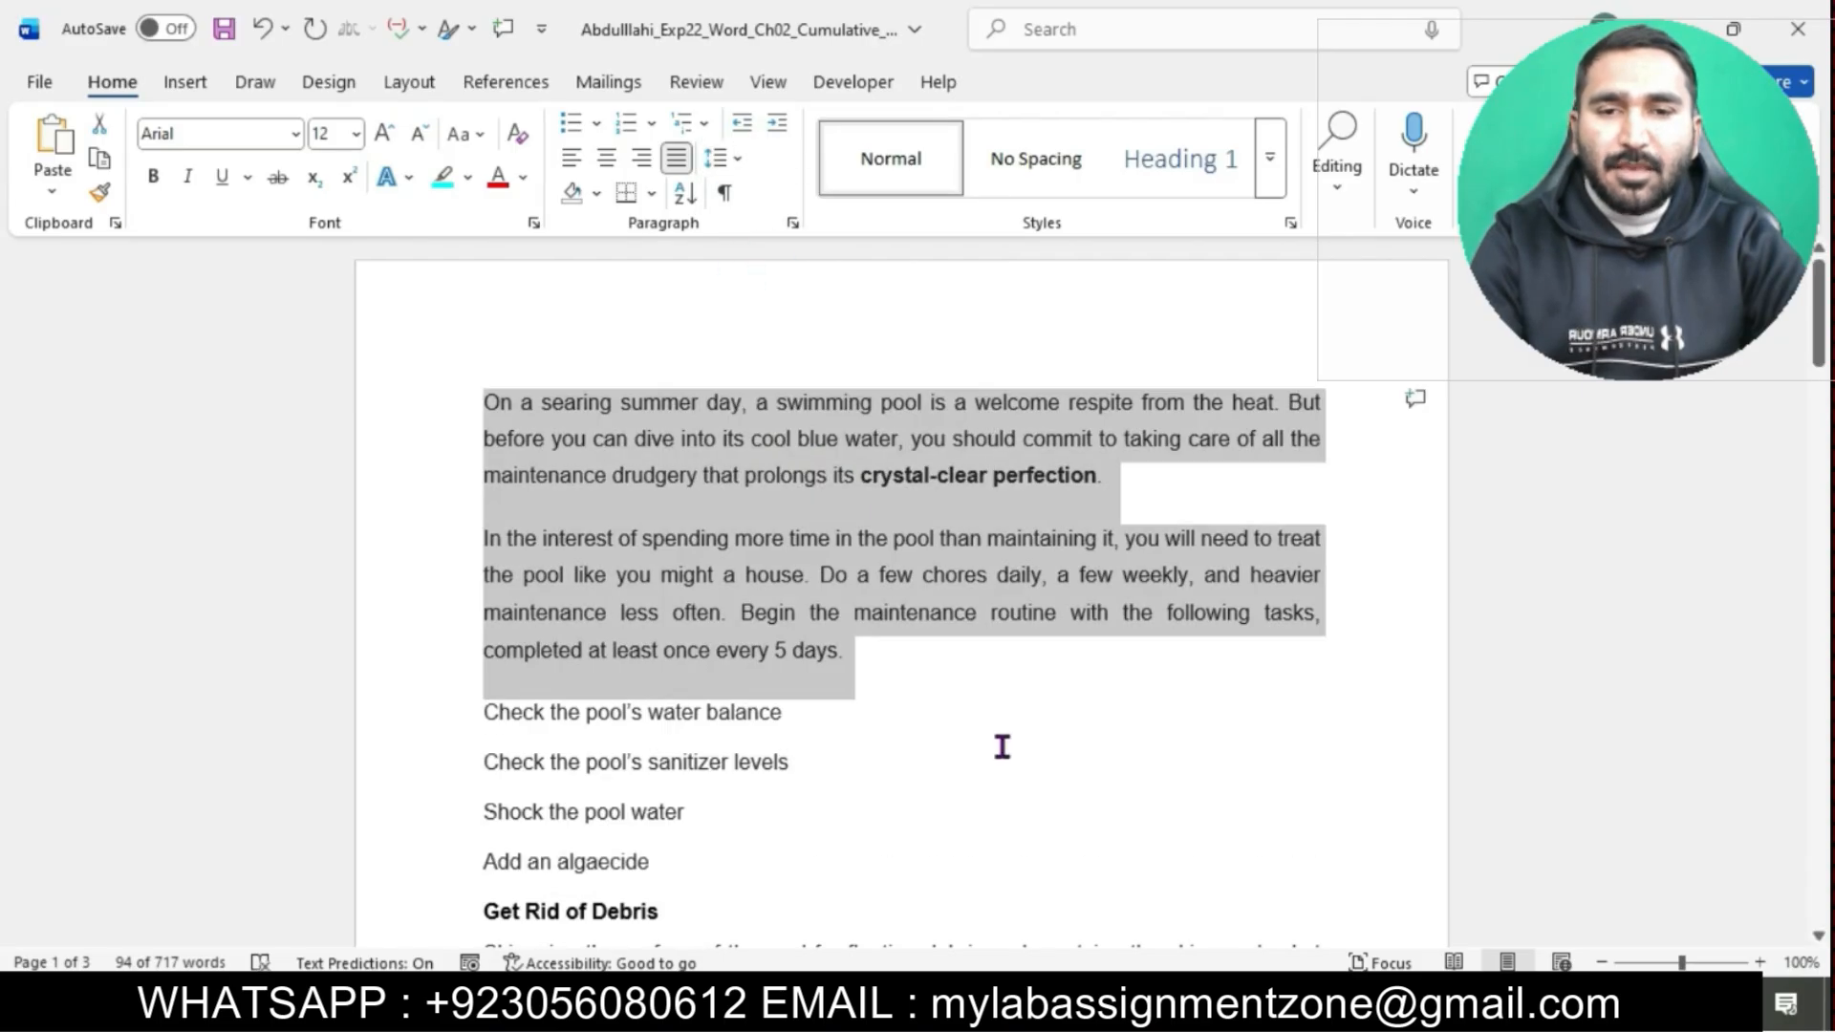
Read the next part of step 3 in the instructions and set the spacing before and after the first two body paragraphs to 0 pt.
mouse_move(1041, 1008)
click(1047, 884)
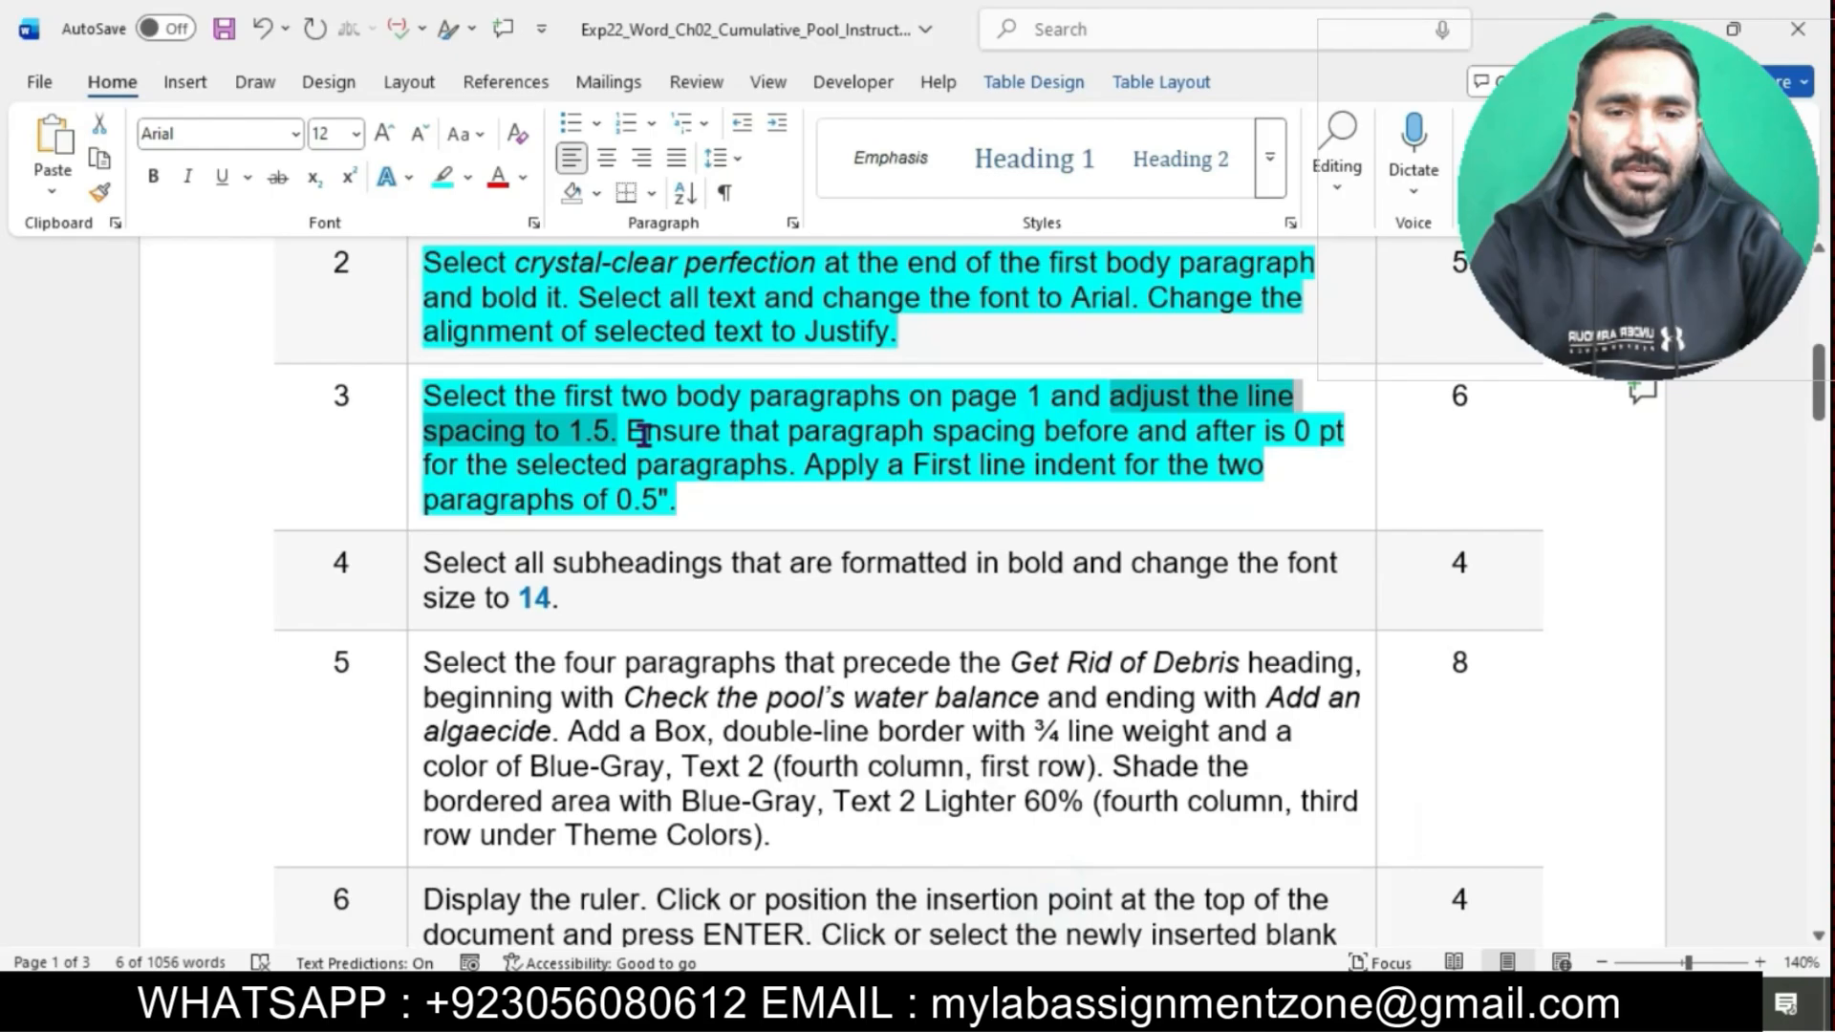
drag(643, 434, 1377, 441)
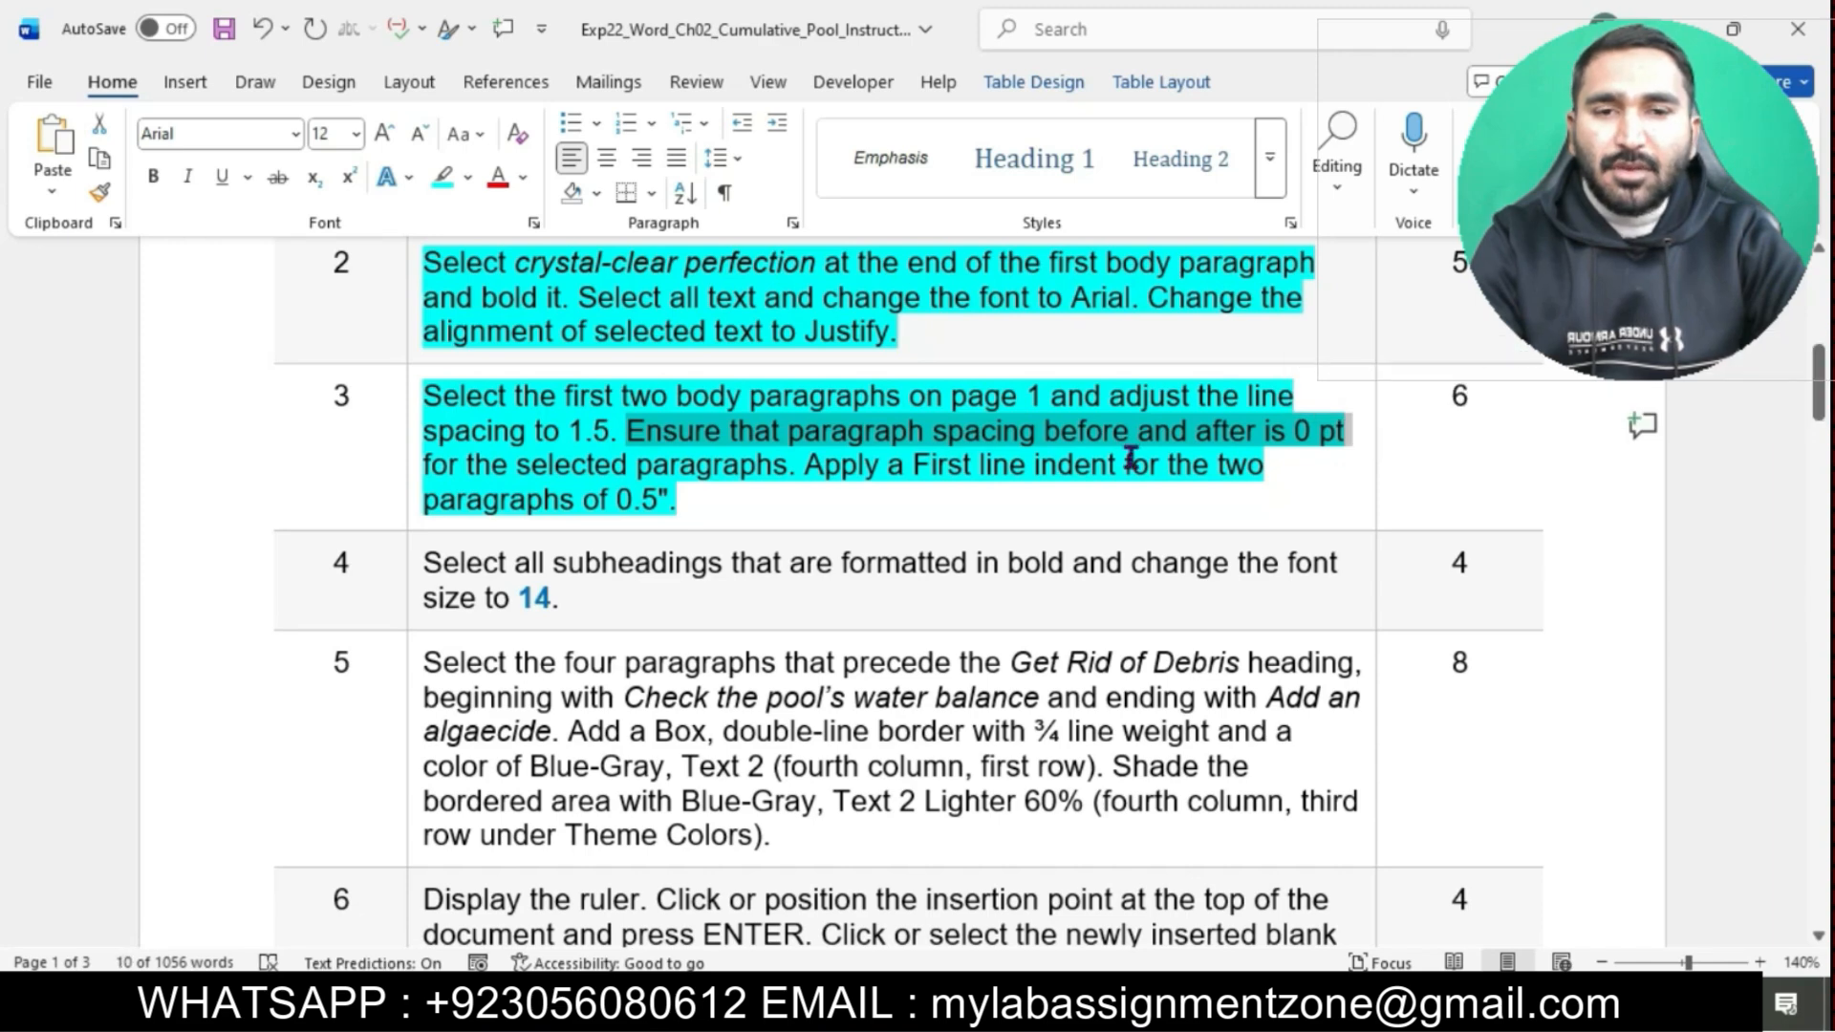
mouse_move(1102, 1001)
click(1228, 903)
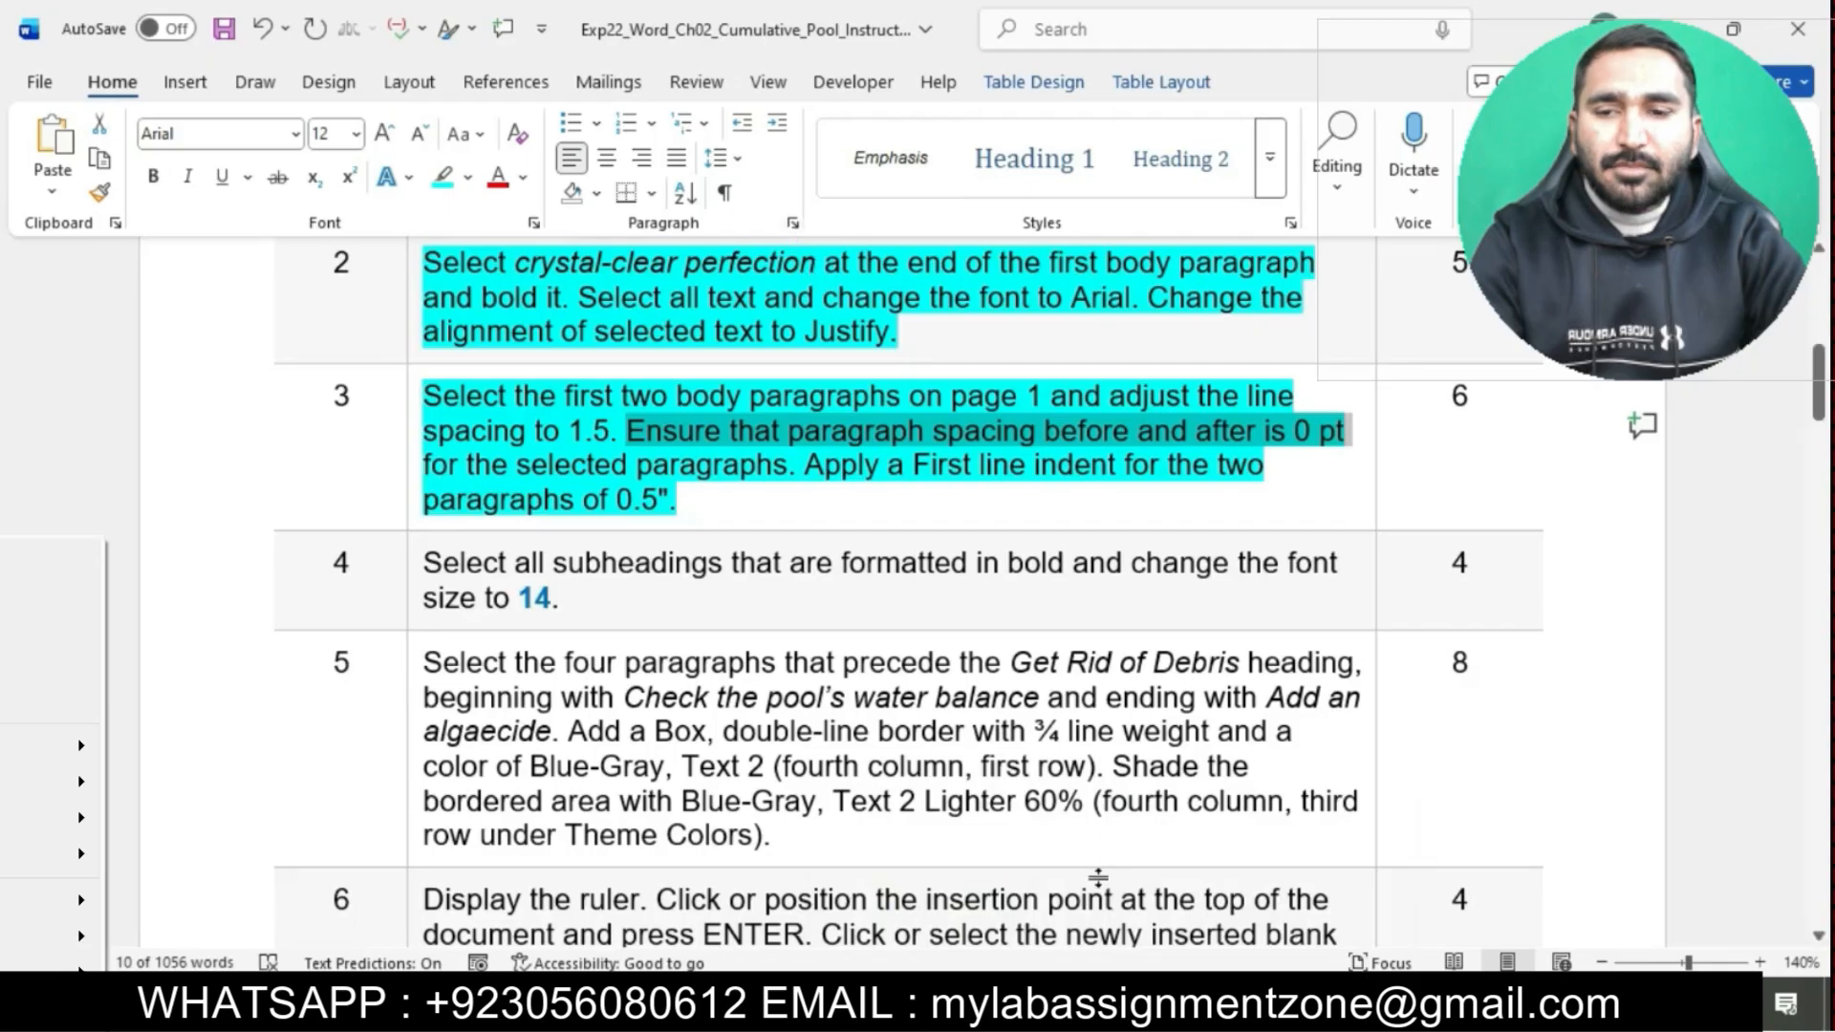
mouse_move(1102, 1001)
click(1188, 903)
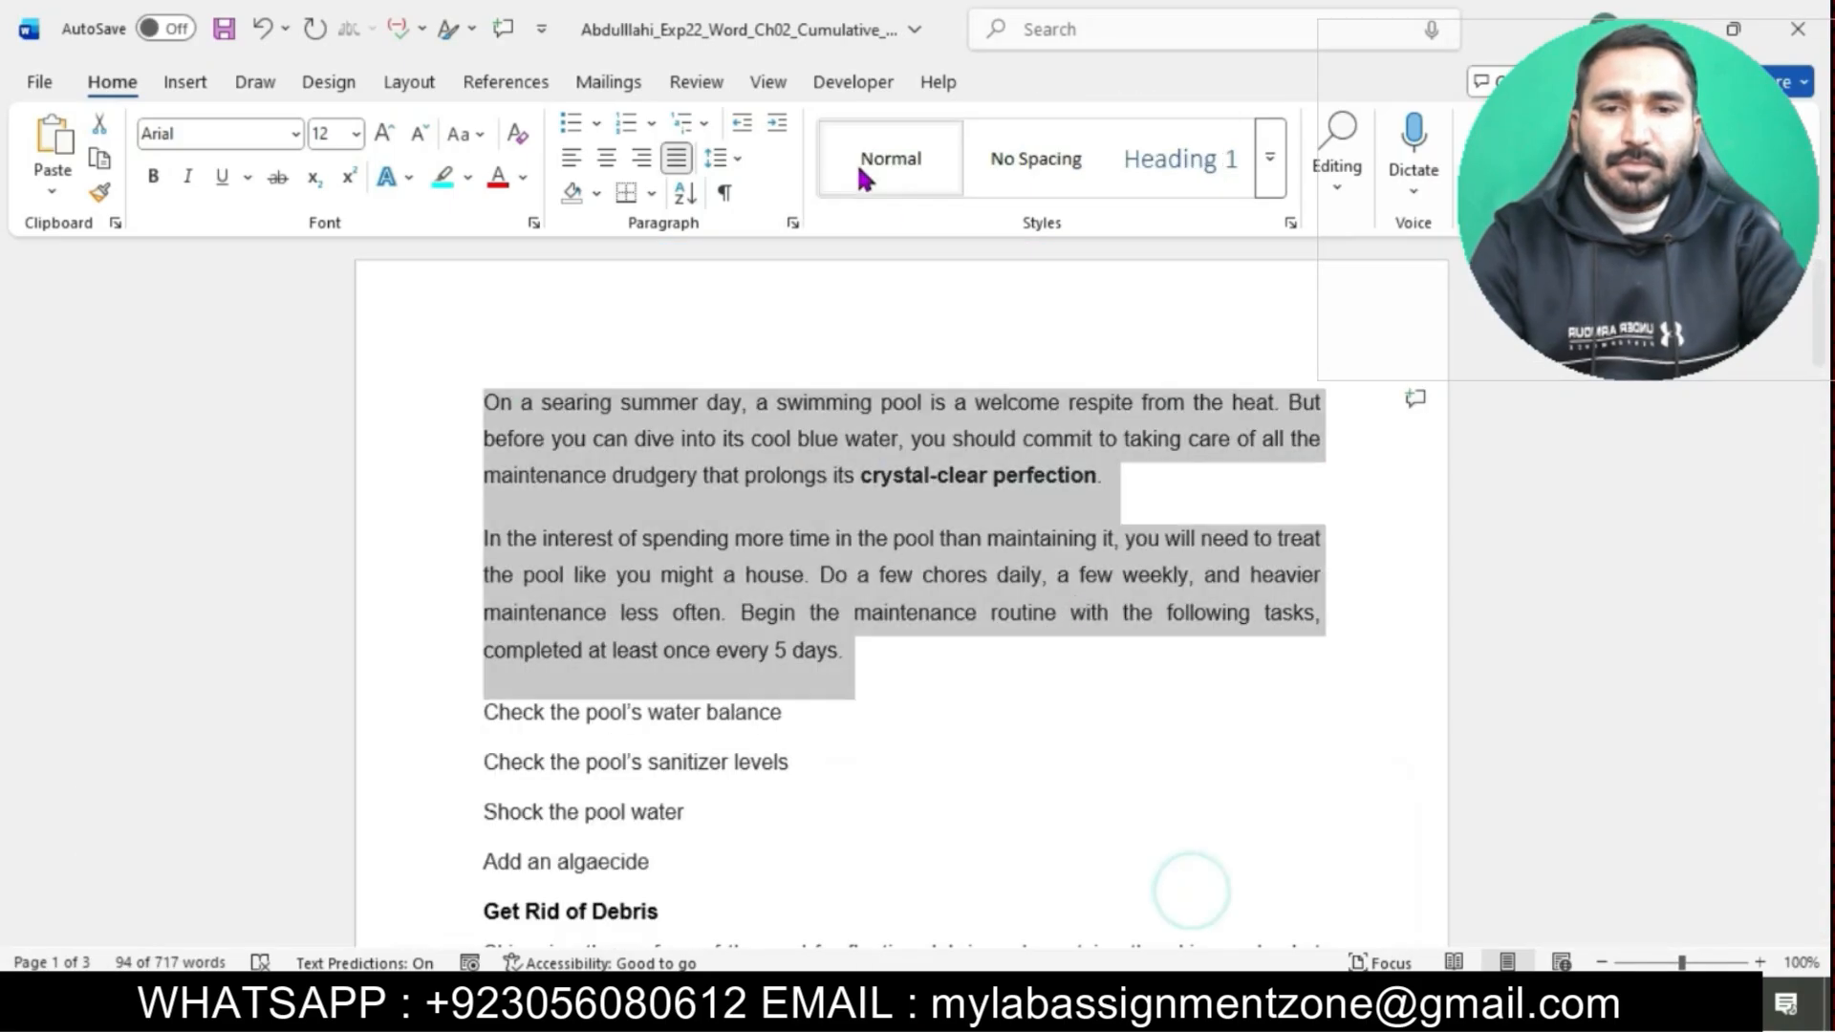
click(792, 225)
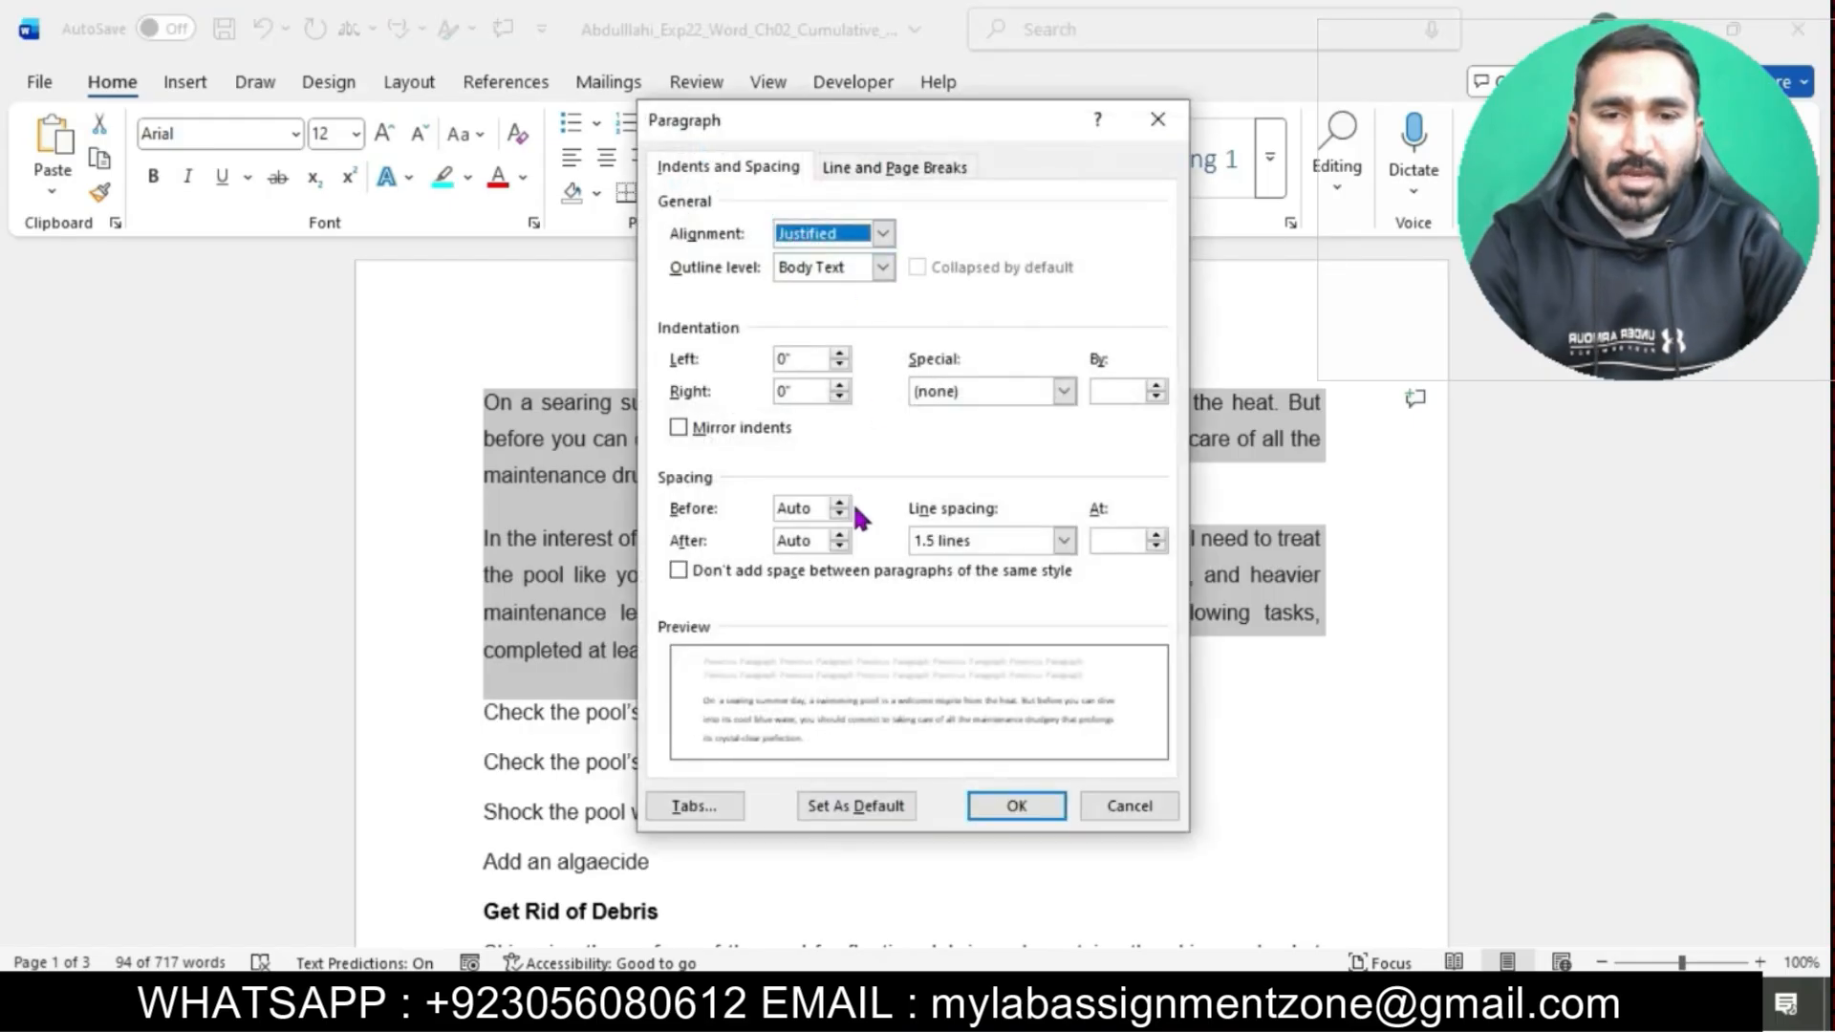
click(842, 516)
click(838, 545)
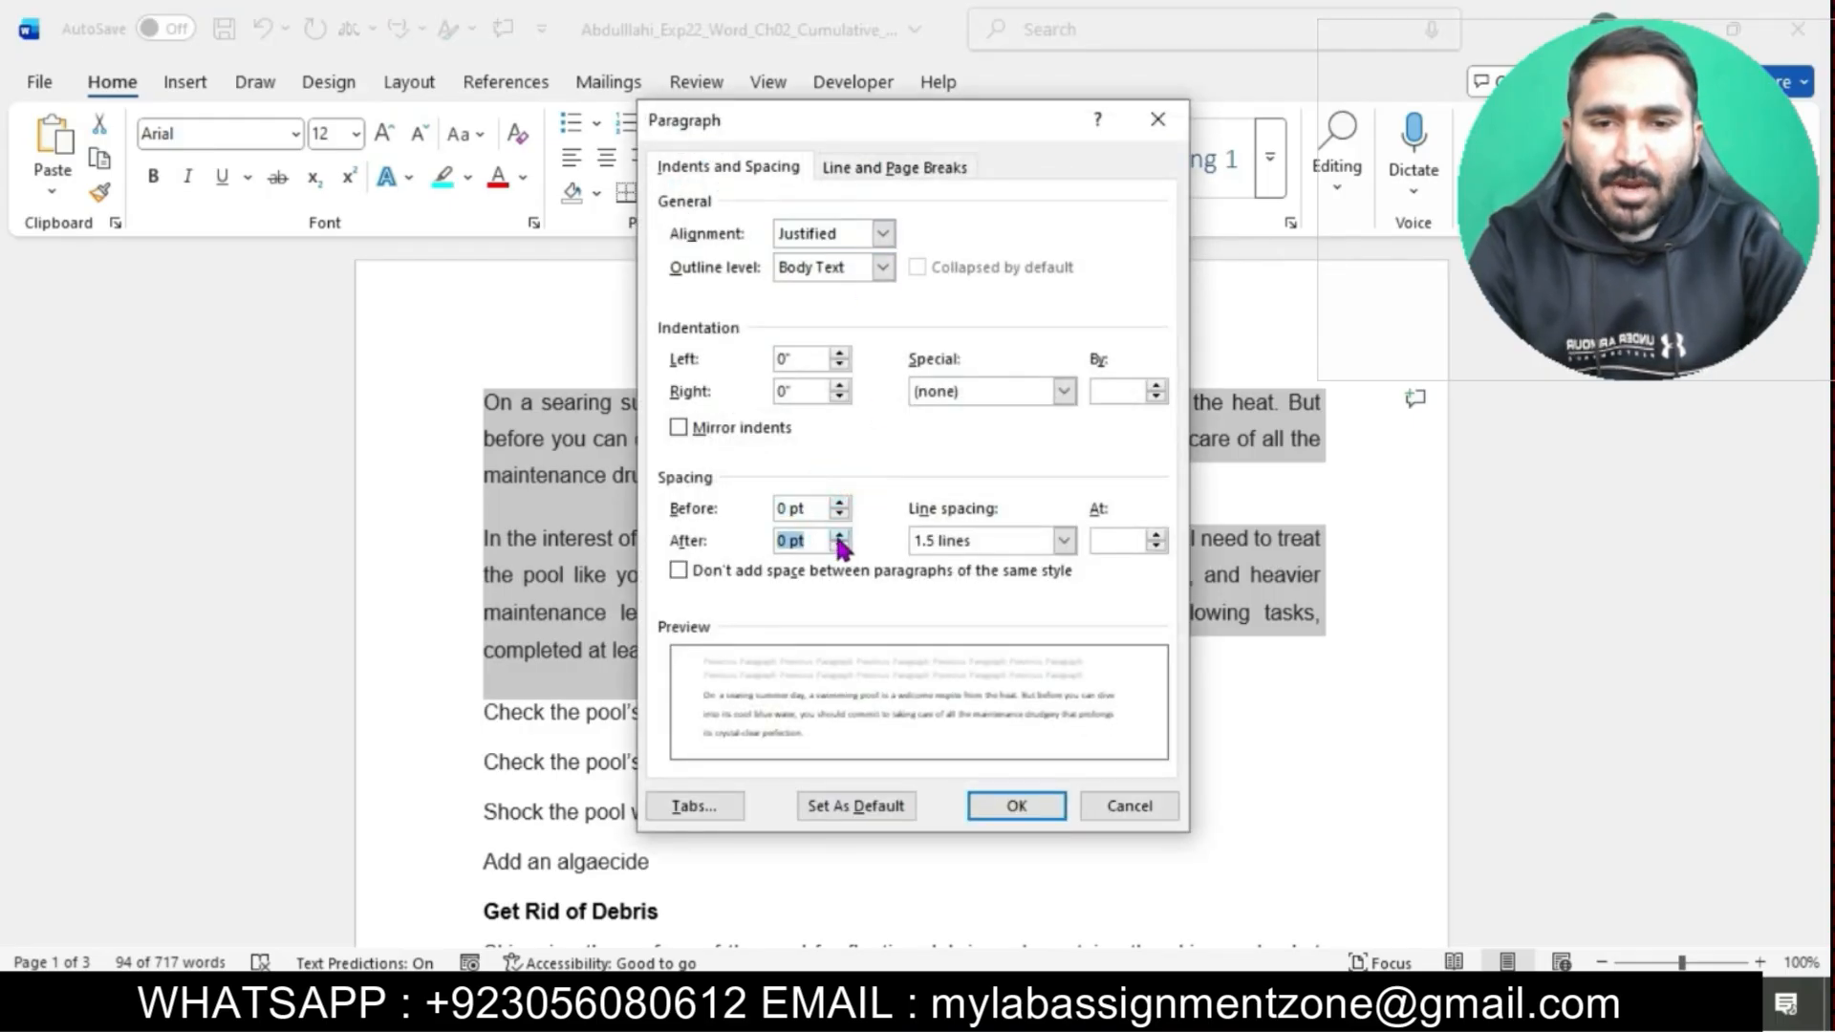
click(1016, 806)
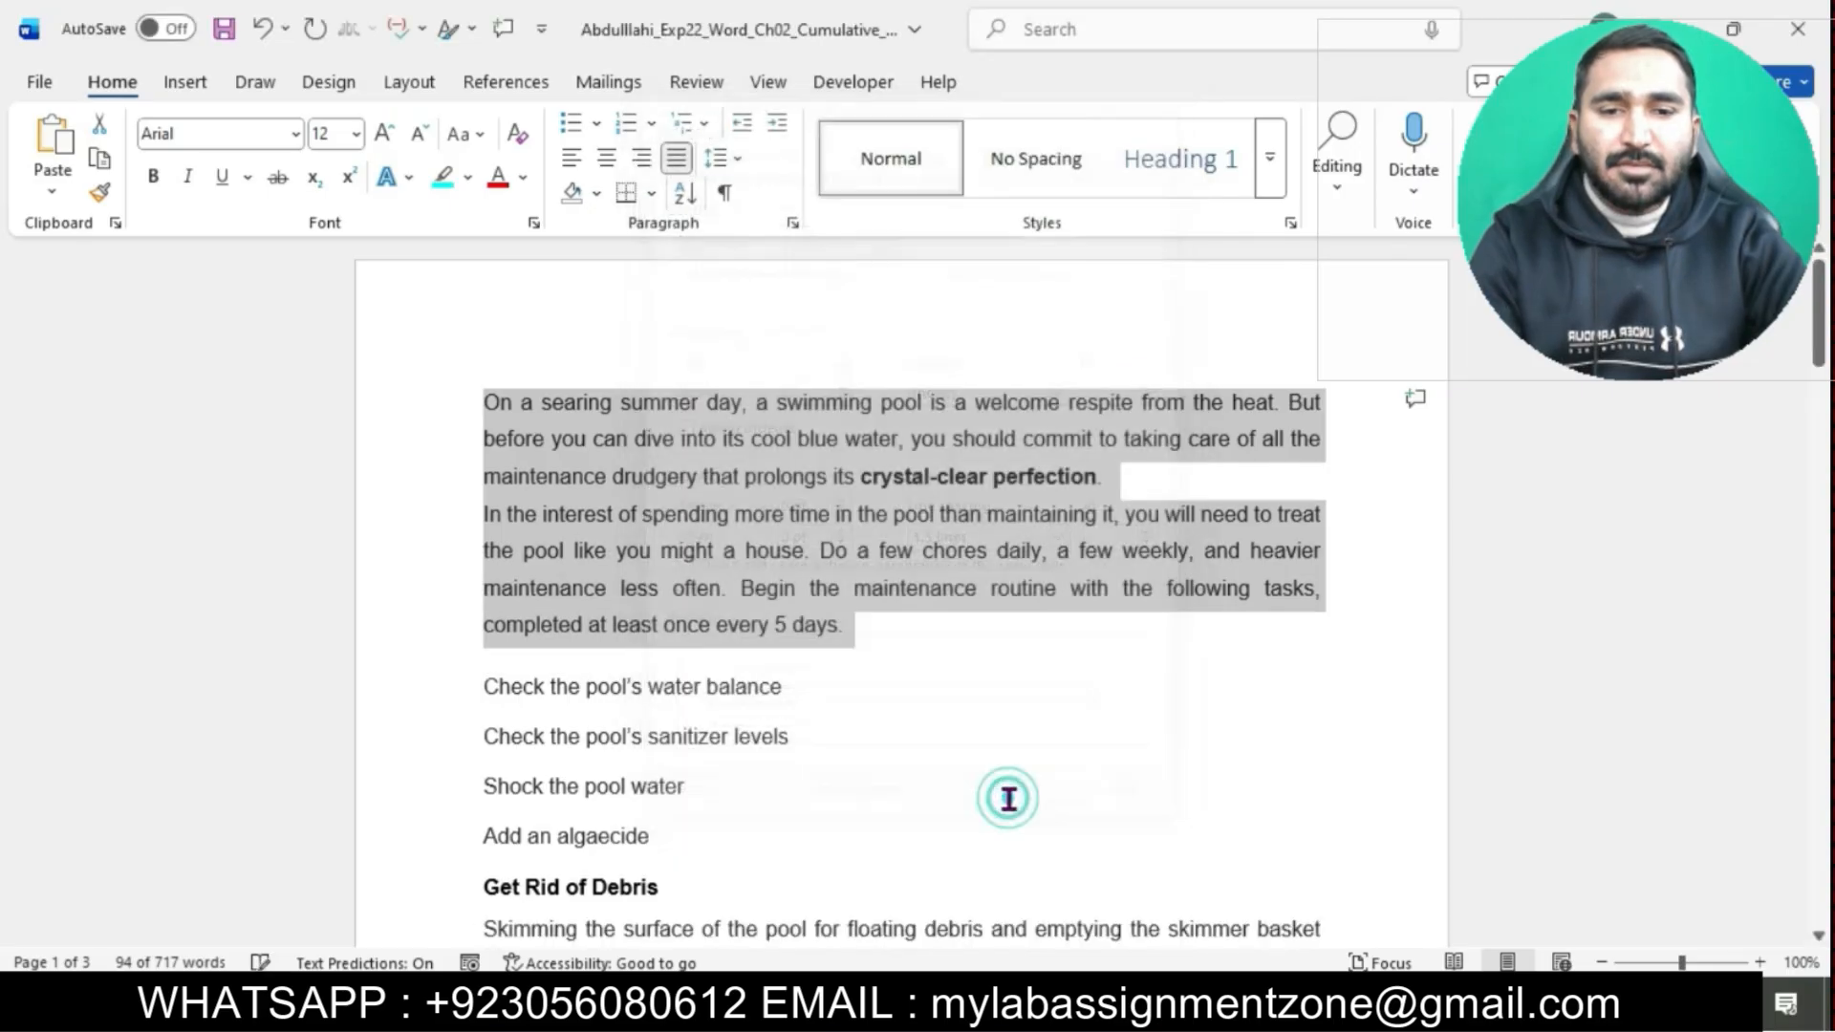
Check the last part of step 3 in the instructions and apply a 0.5" First line indent to the two selected body paragraphs.
mouse_move(1099, 1013)
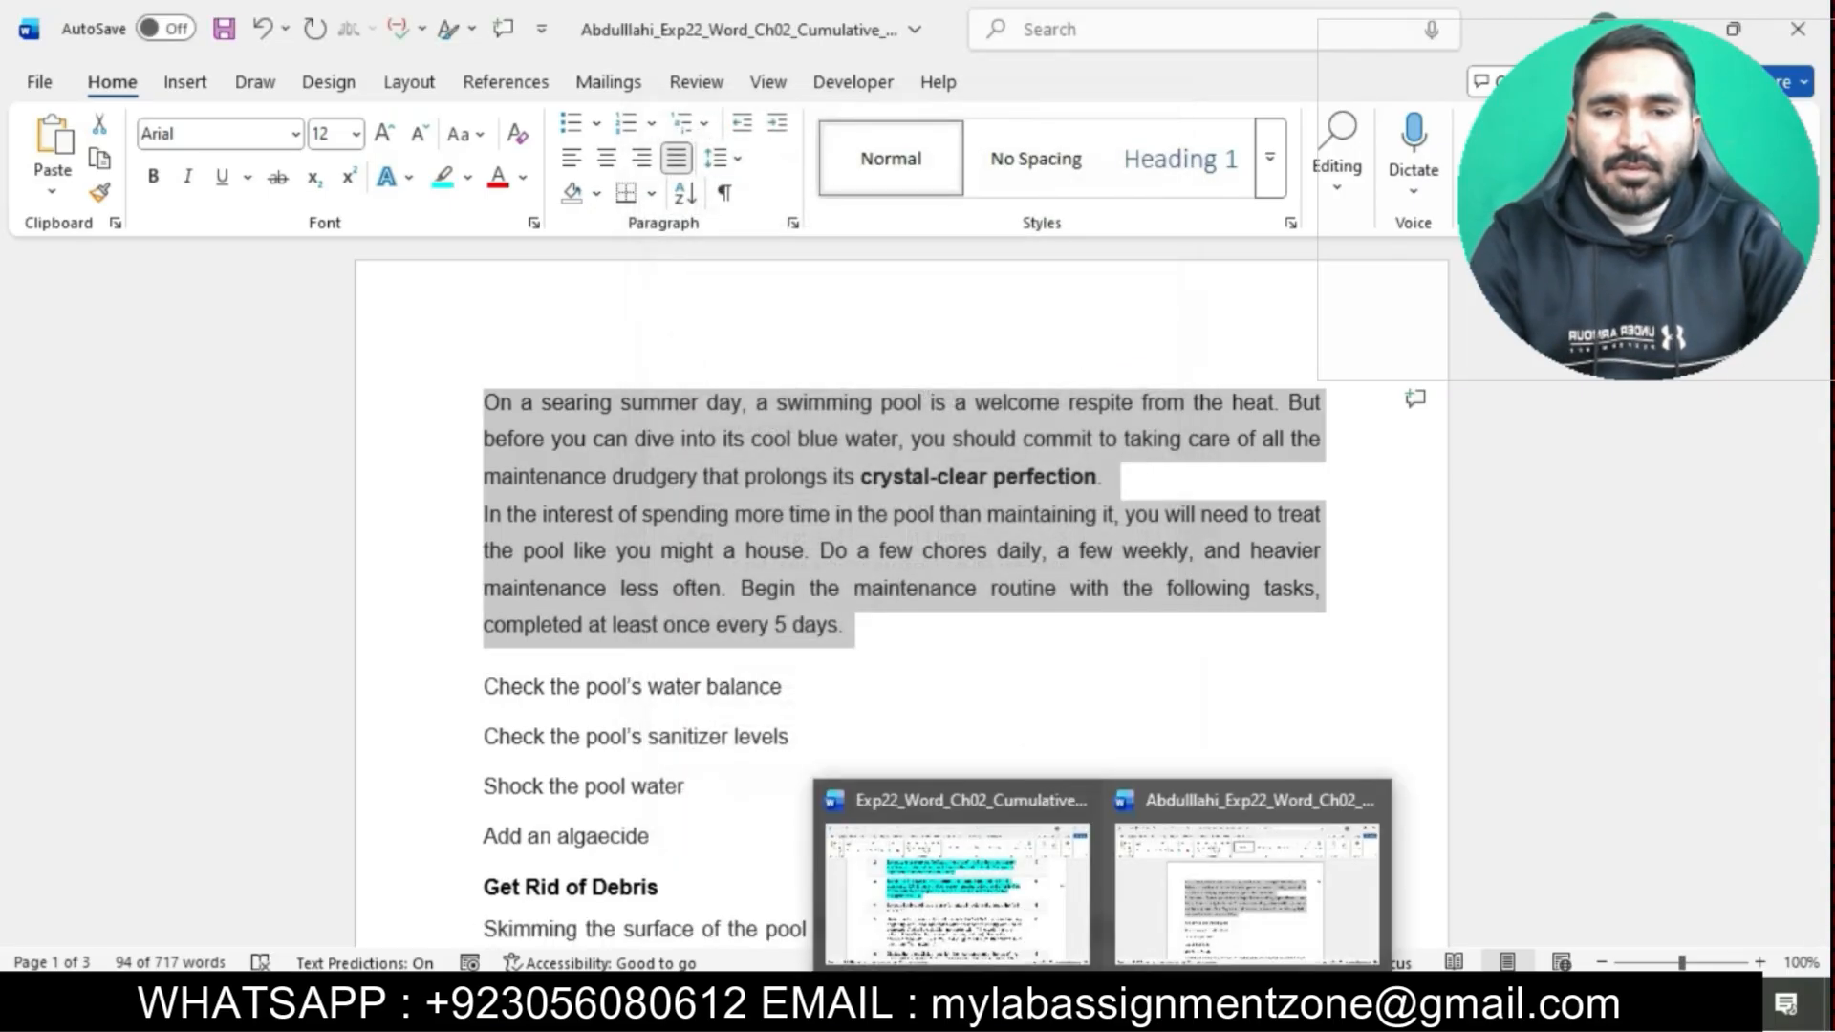
click(1060, 917)
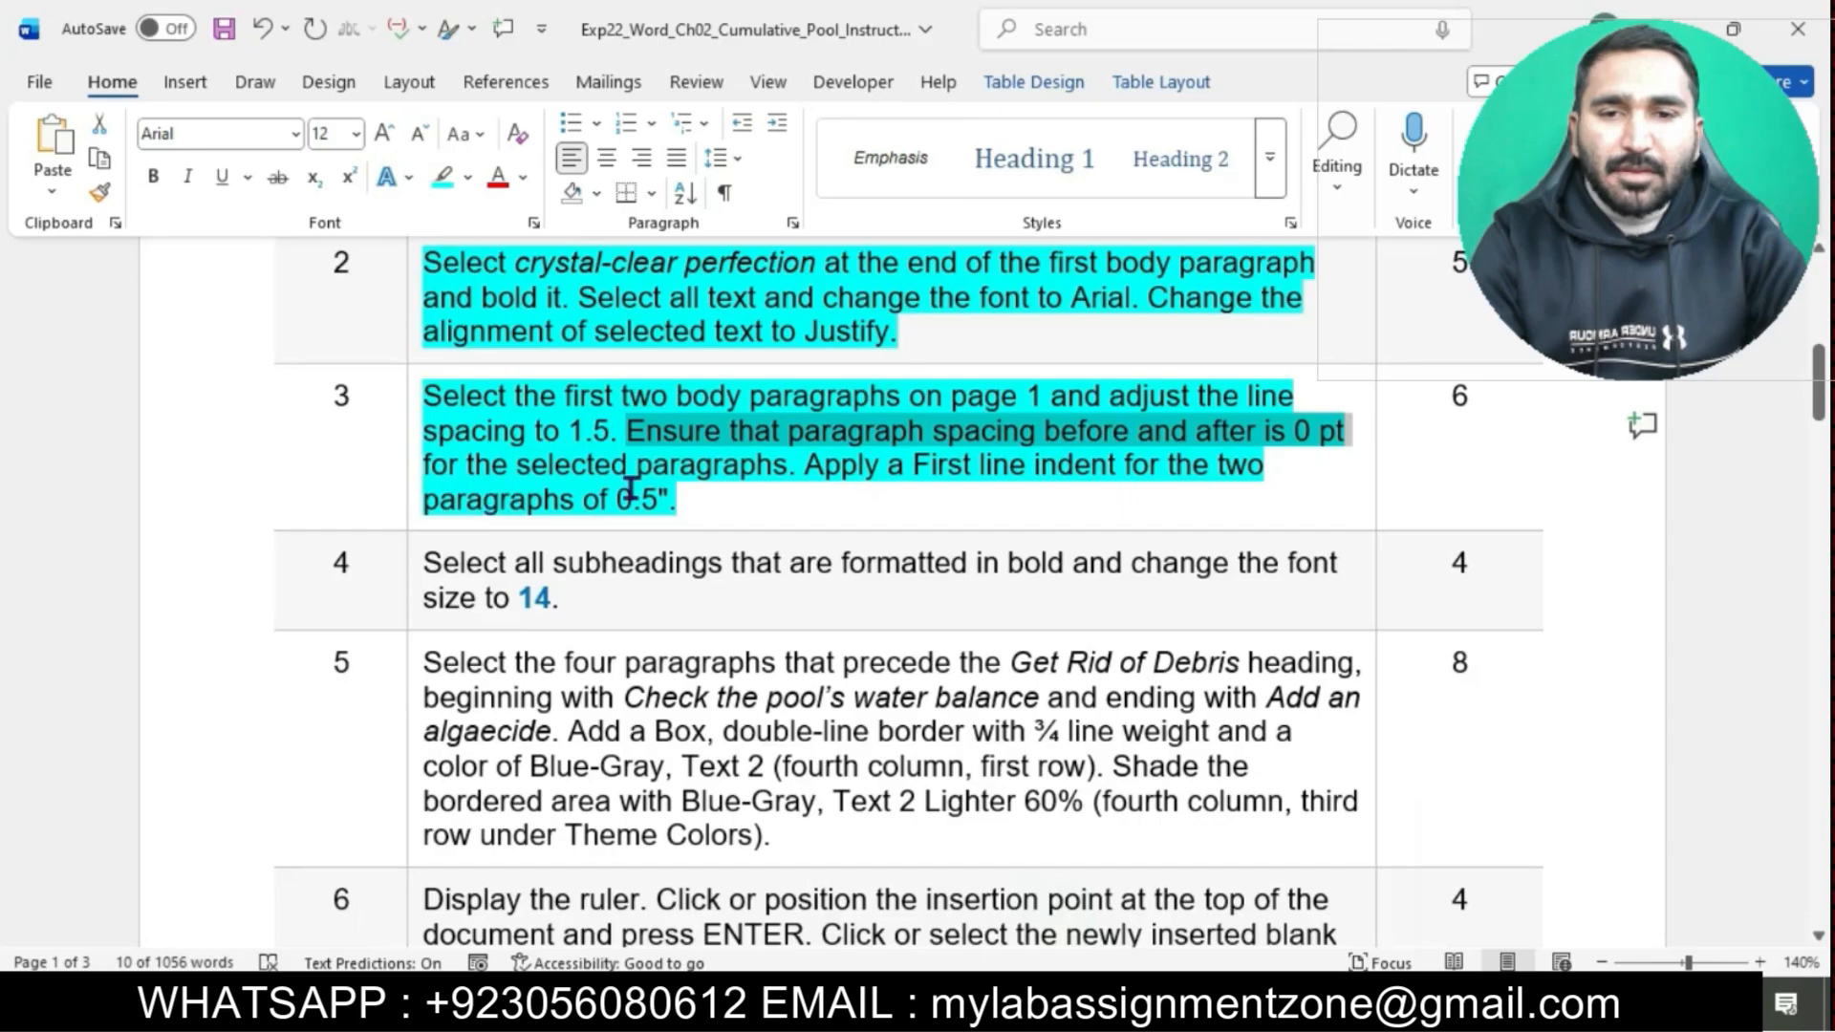
drag(807, 466, 748, 516)
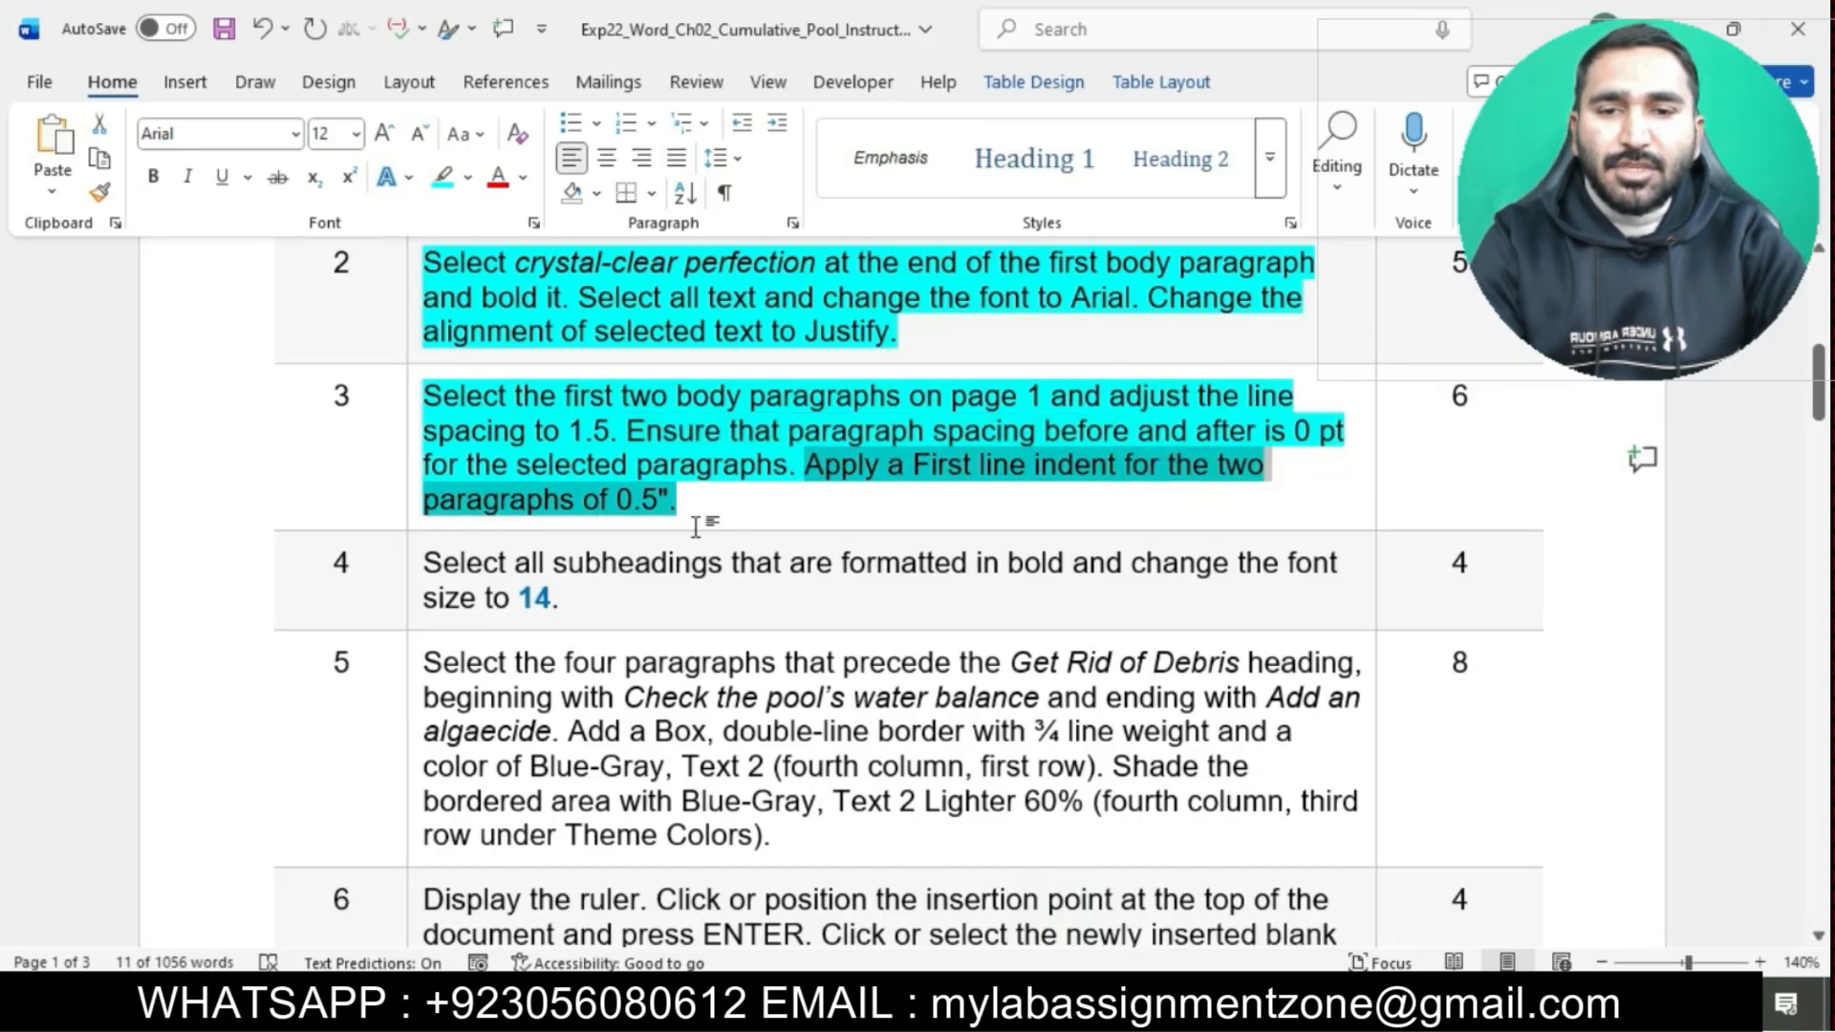
mouse_move(1099, 1011)
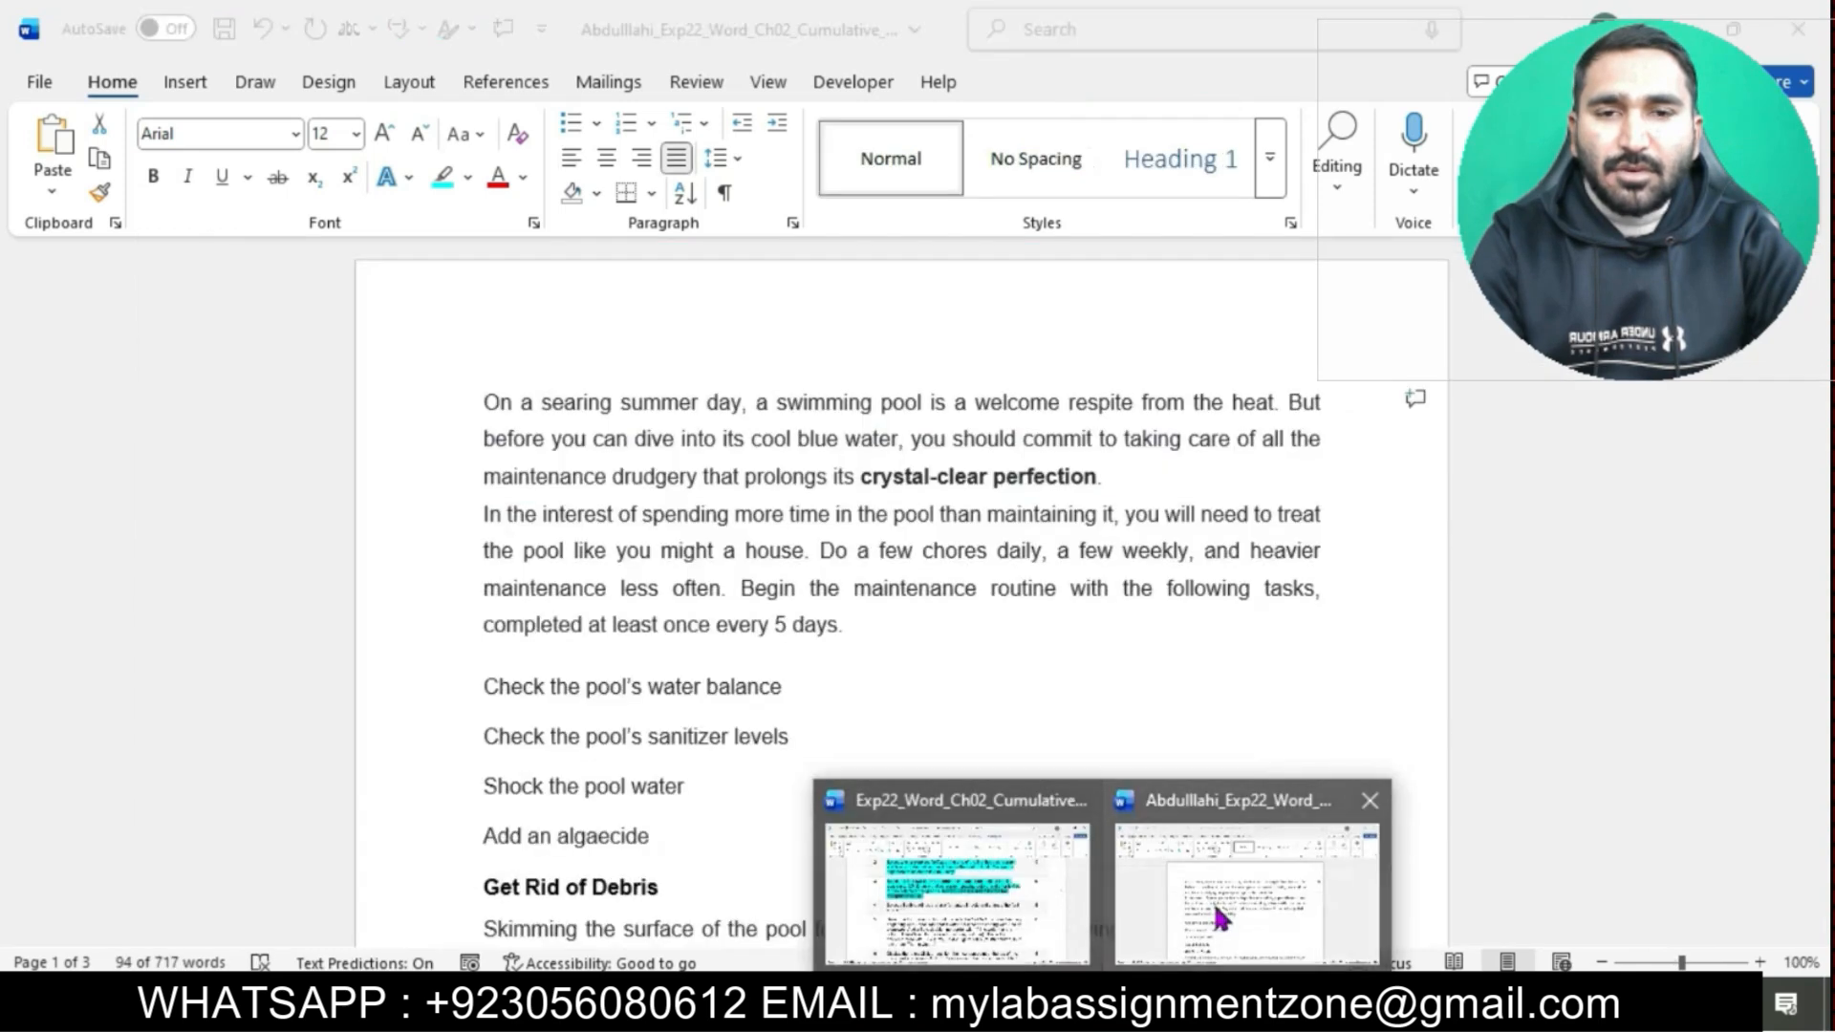
click(1214, 905)
click(792, 222)
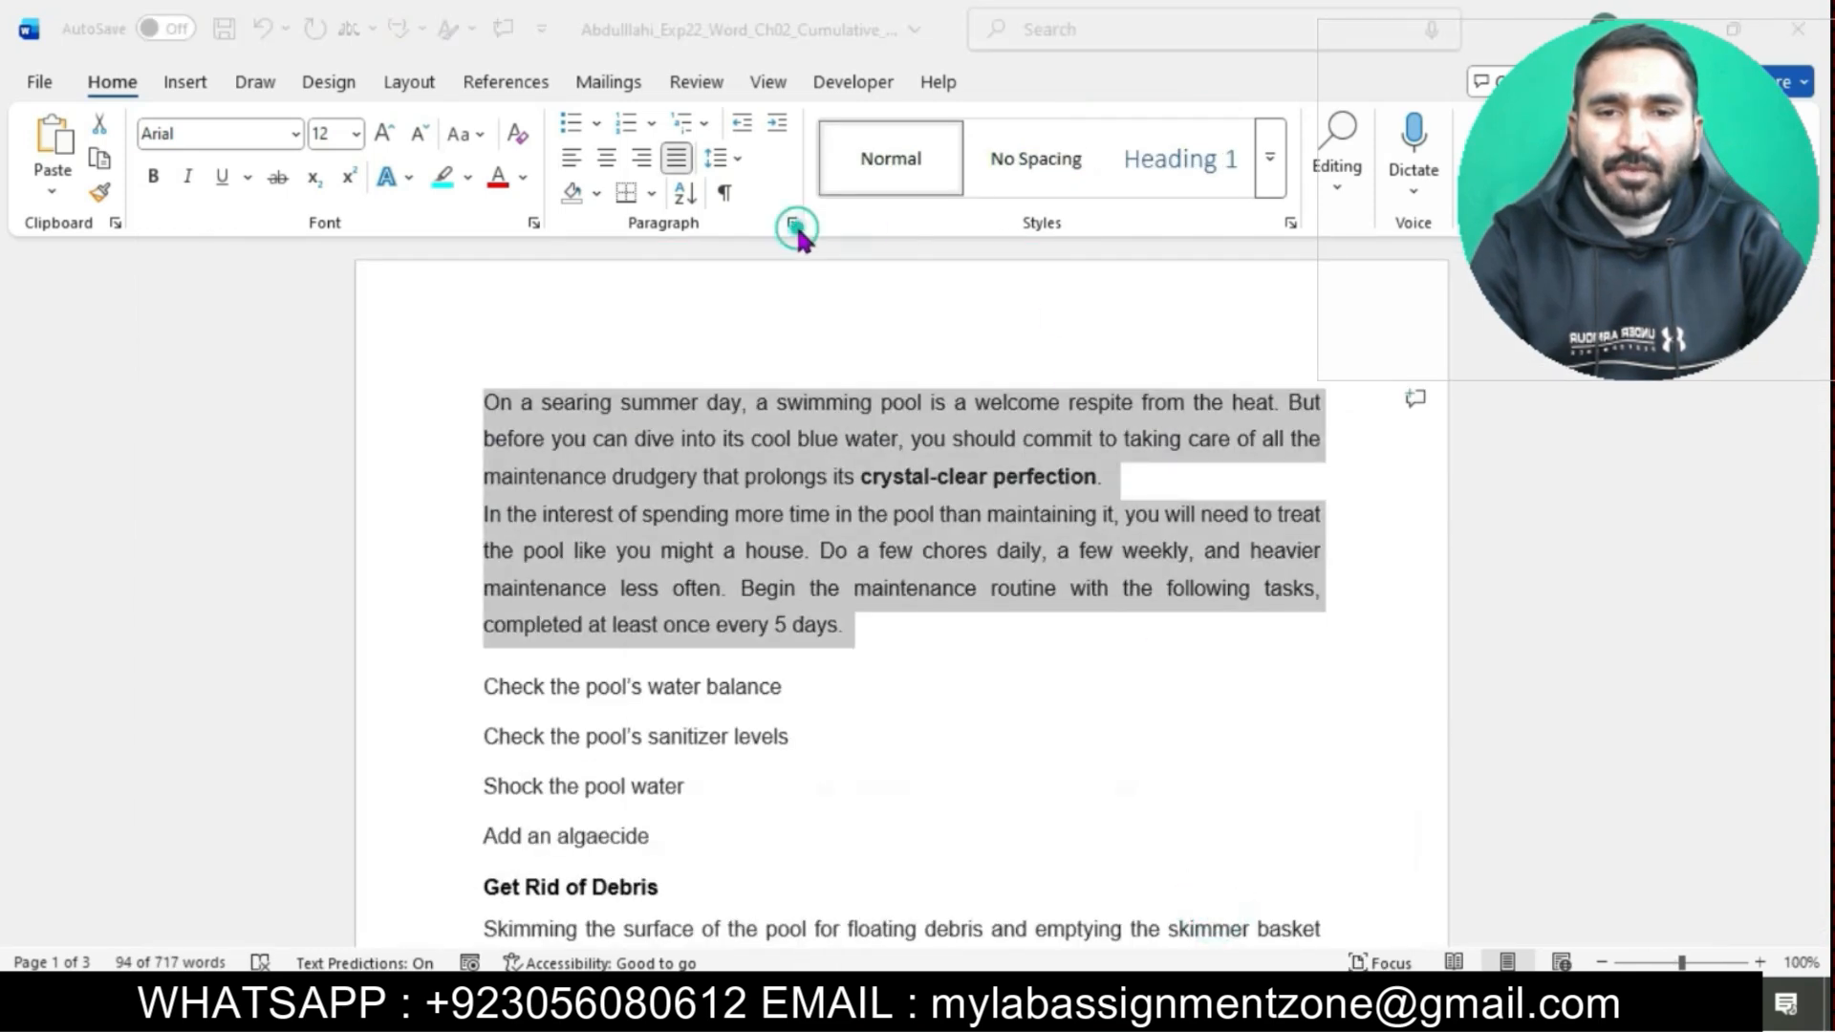
click(1064, 391)
click(1001, 429)
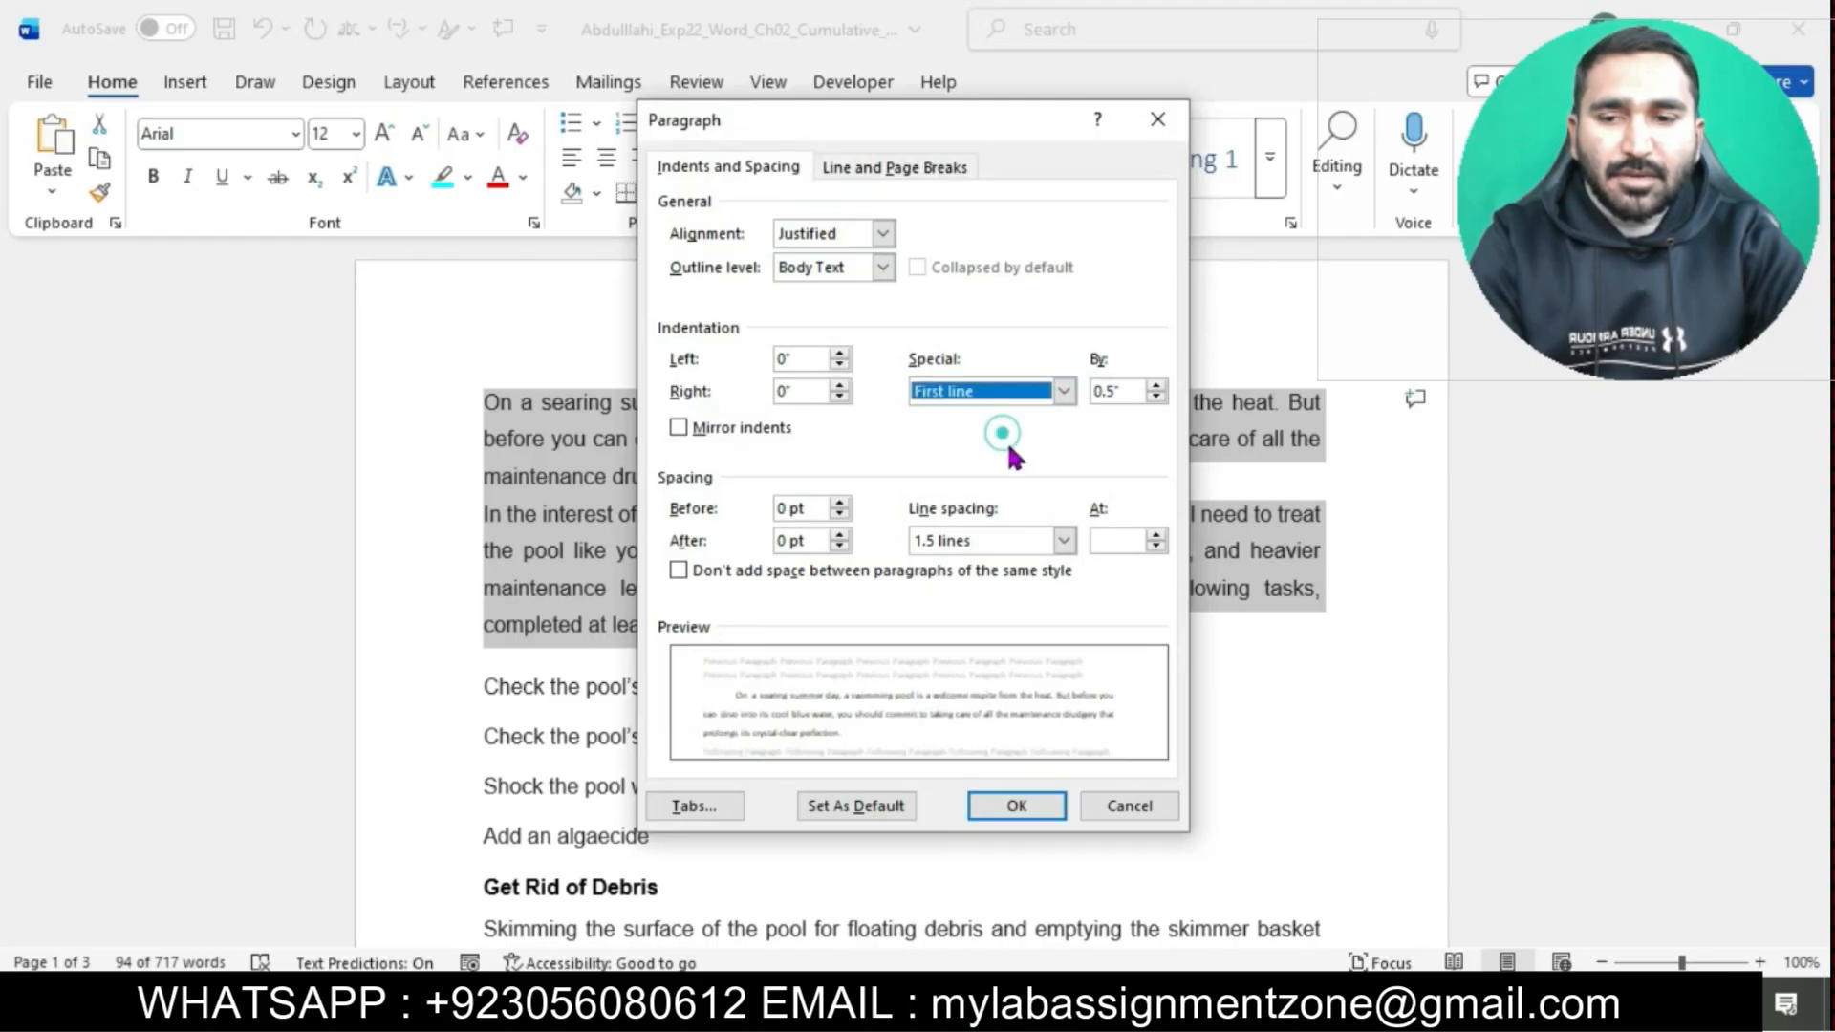
click(1023, 807)
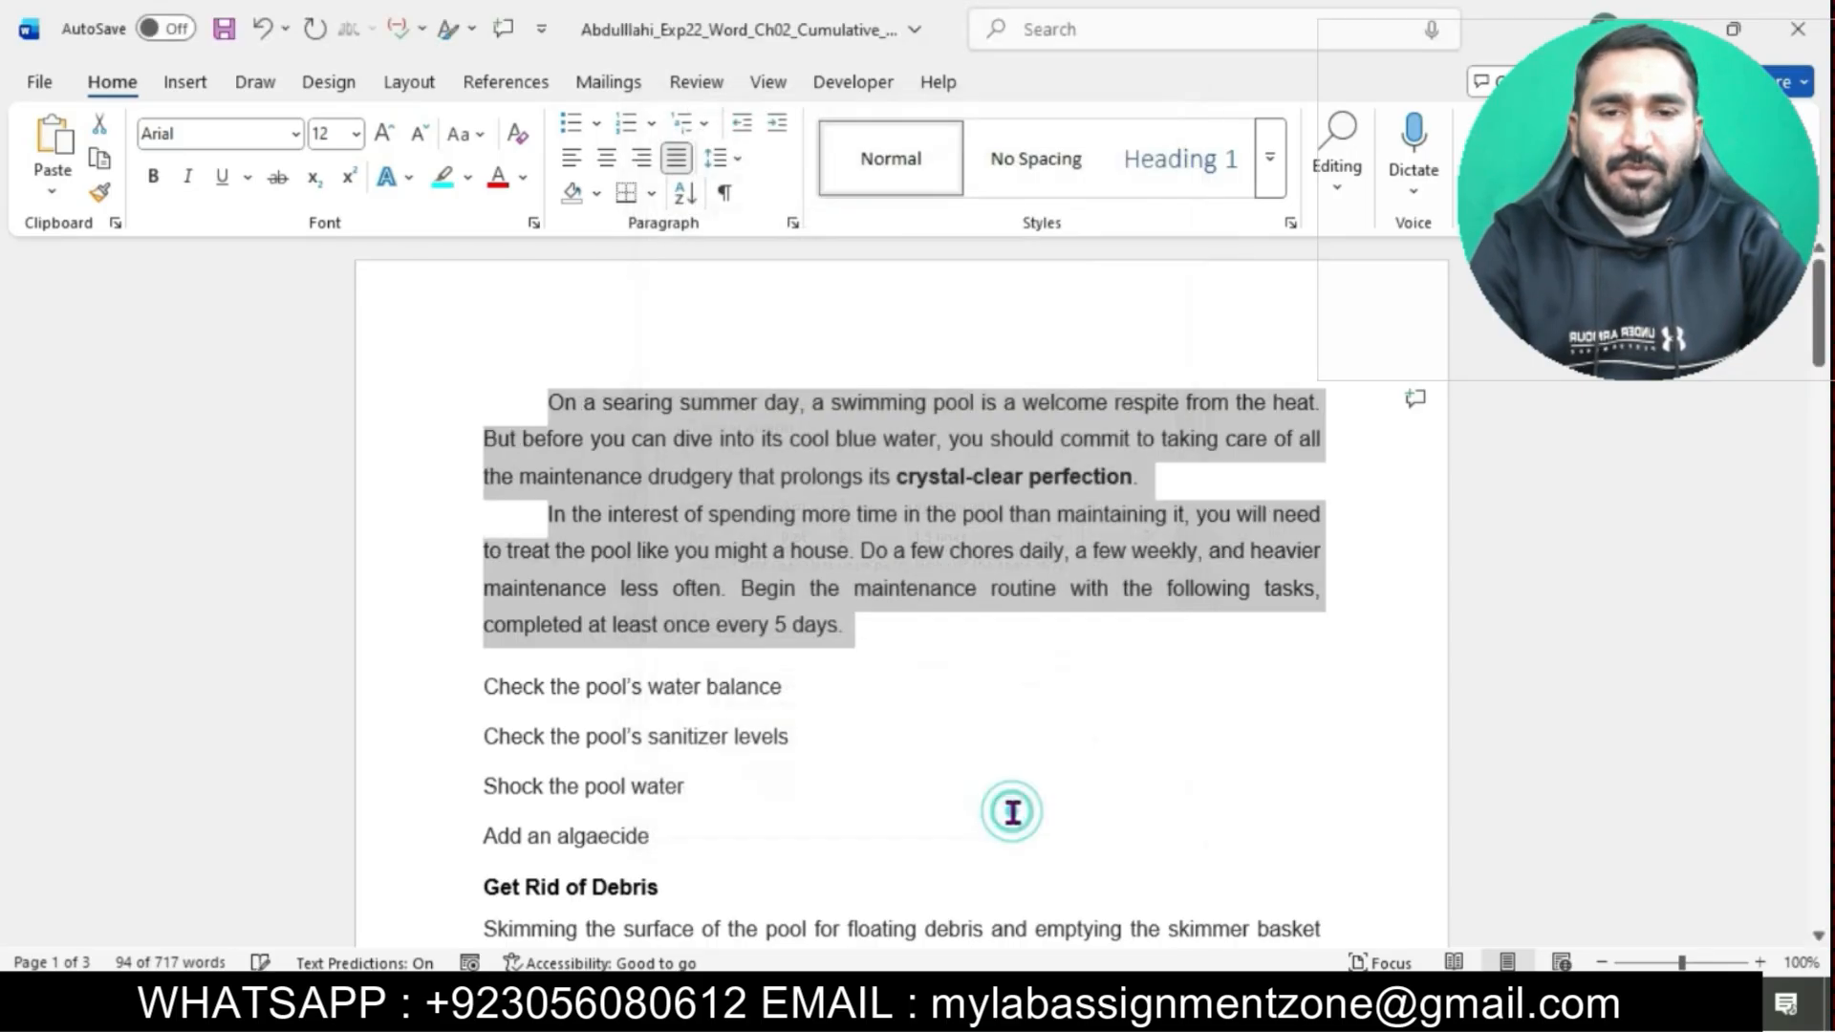
Return to the instructions document and highlight the instruction text of step 4 in turquoise.
mouse_move(1106, 1002)
click(1047, 874)
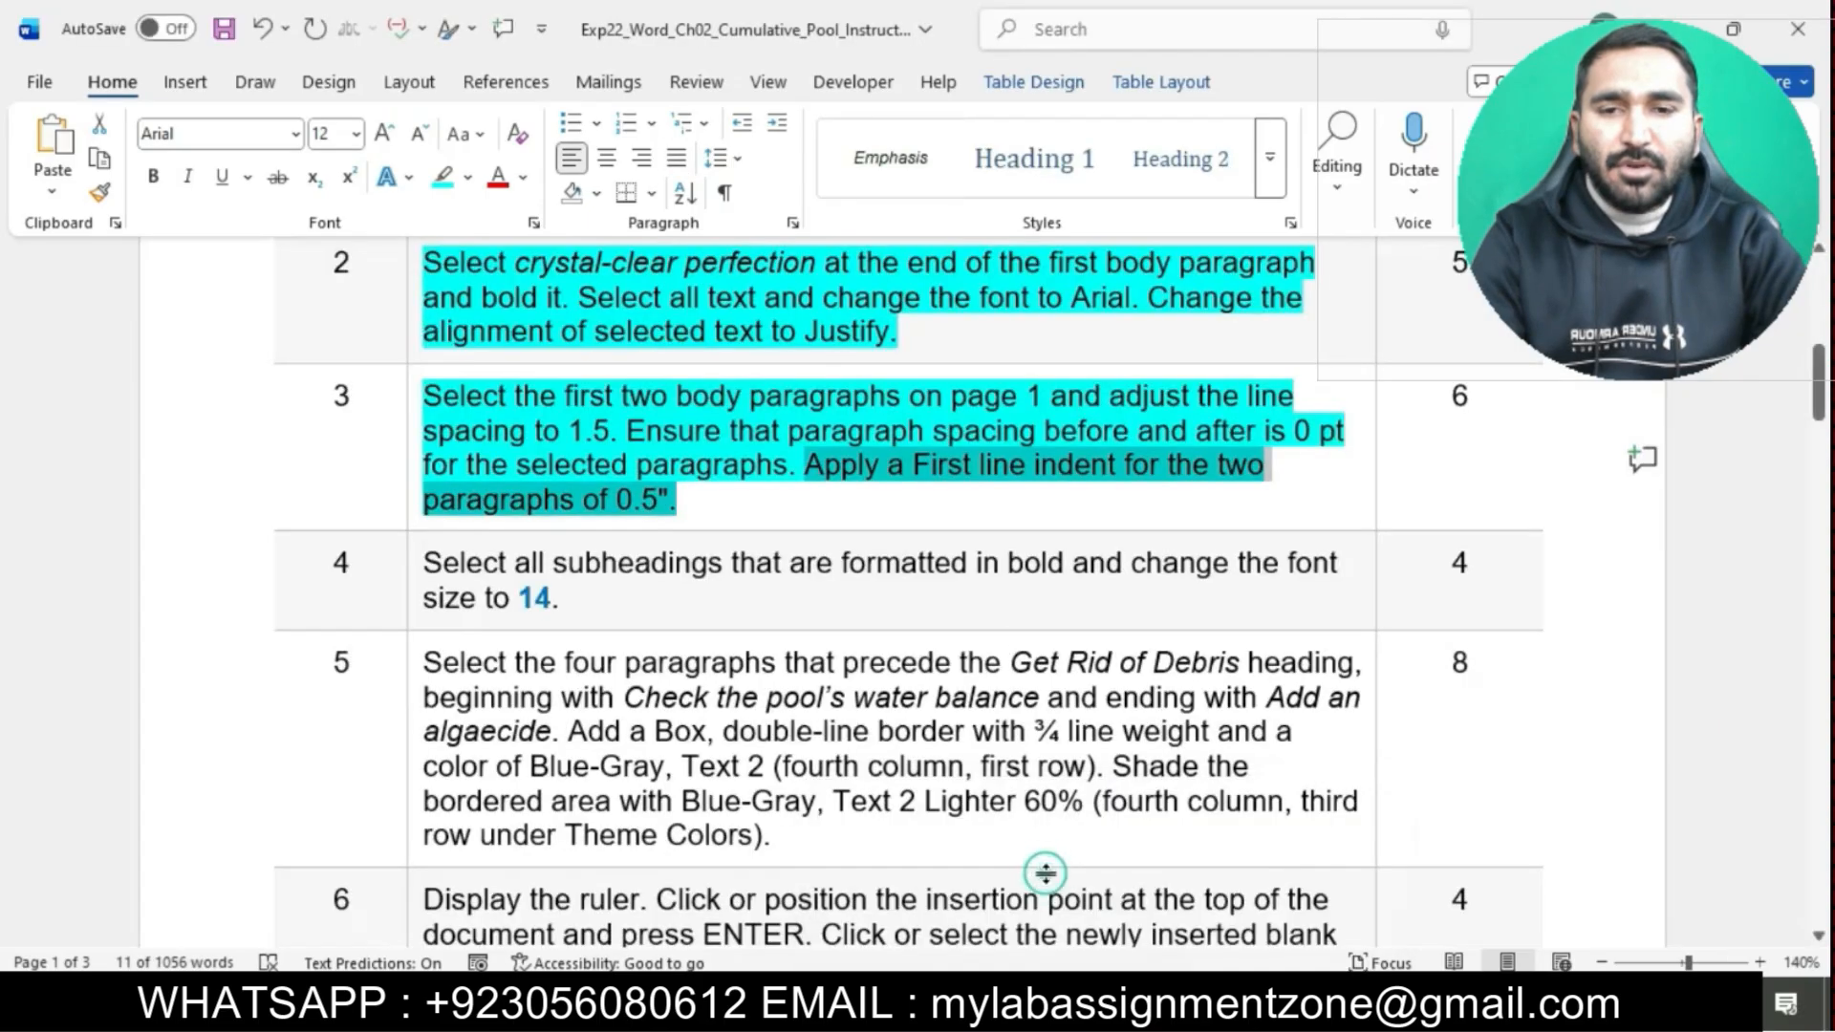
click(965, 469)
scroll(963, 464, down, 2)
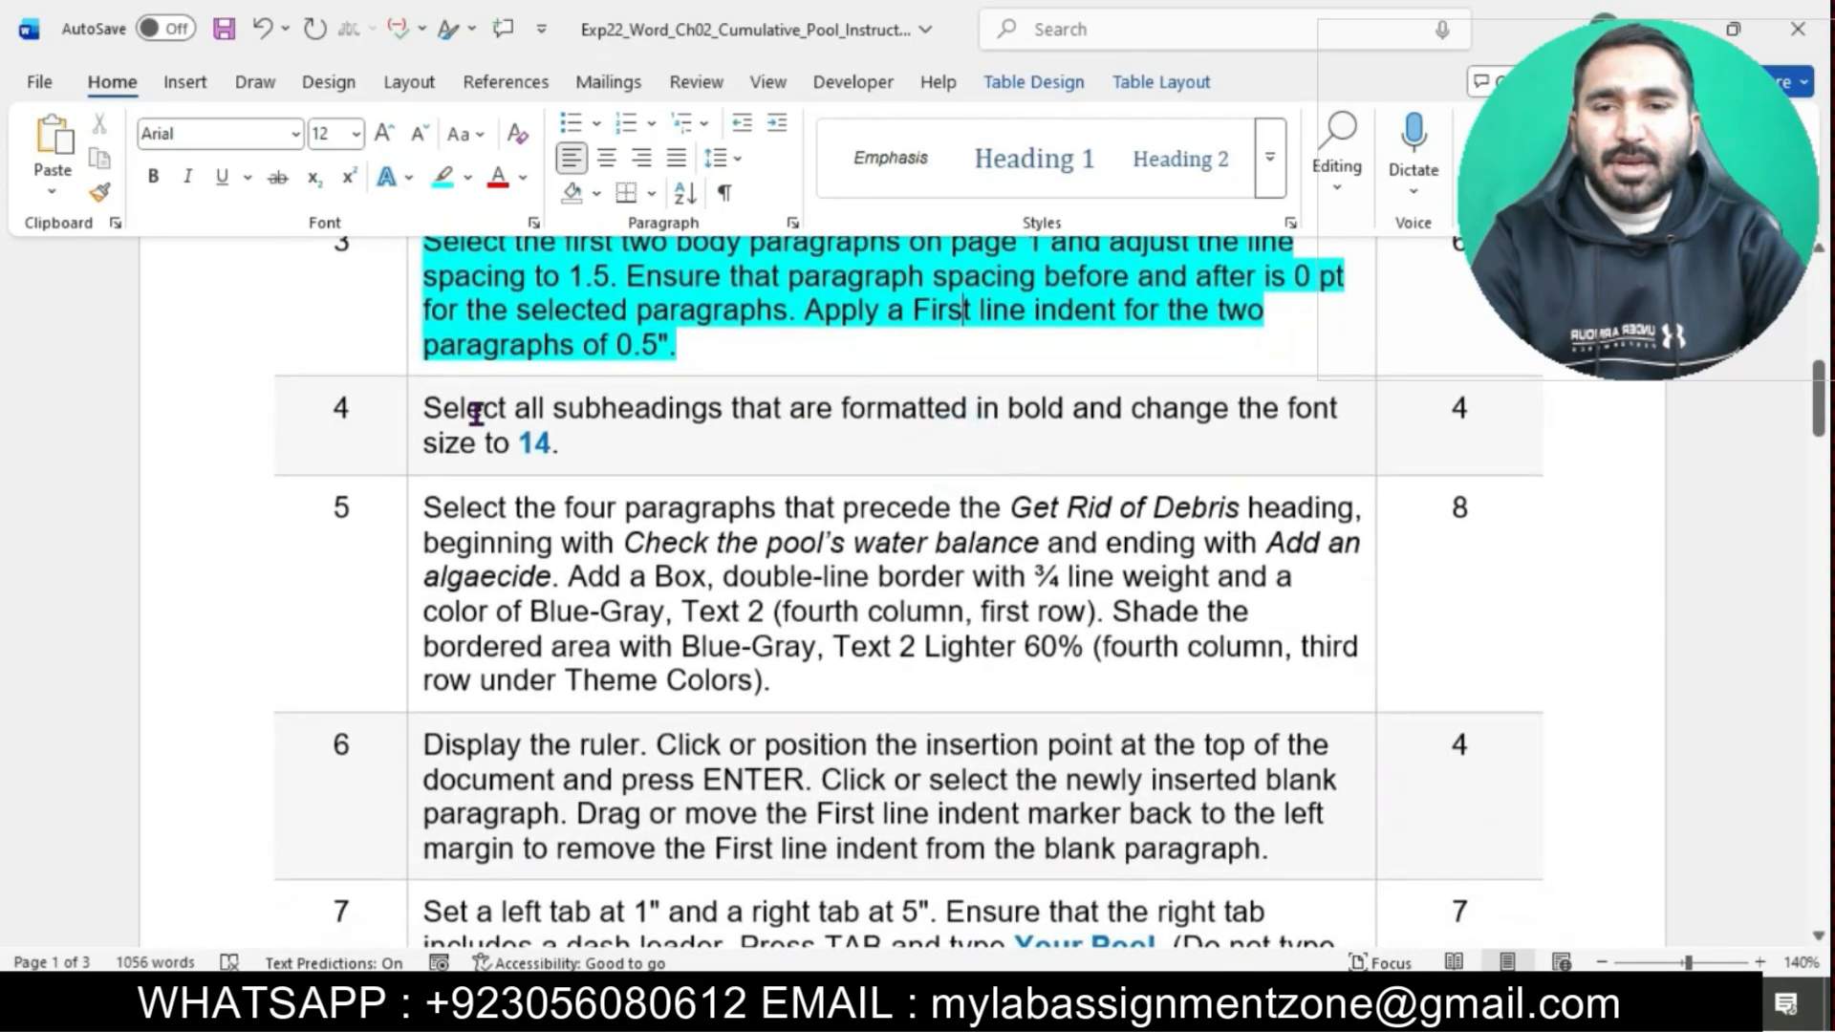
click(413, 413)
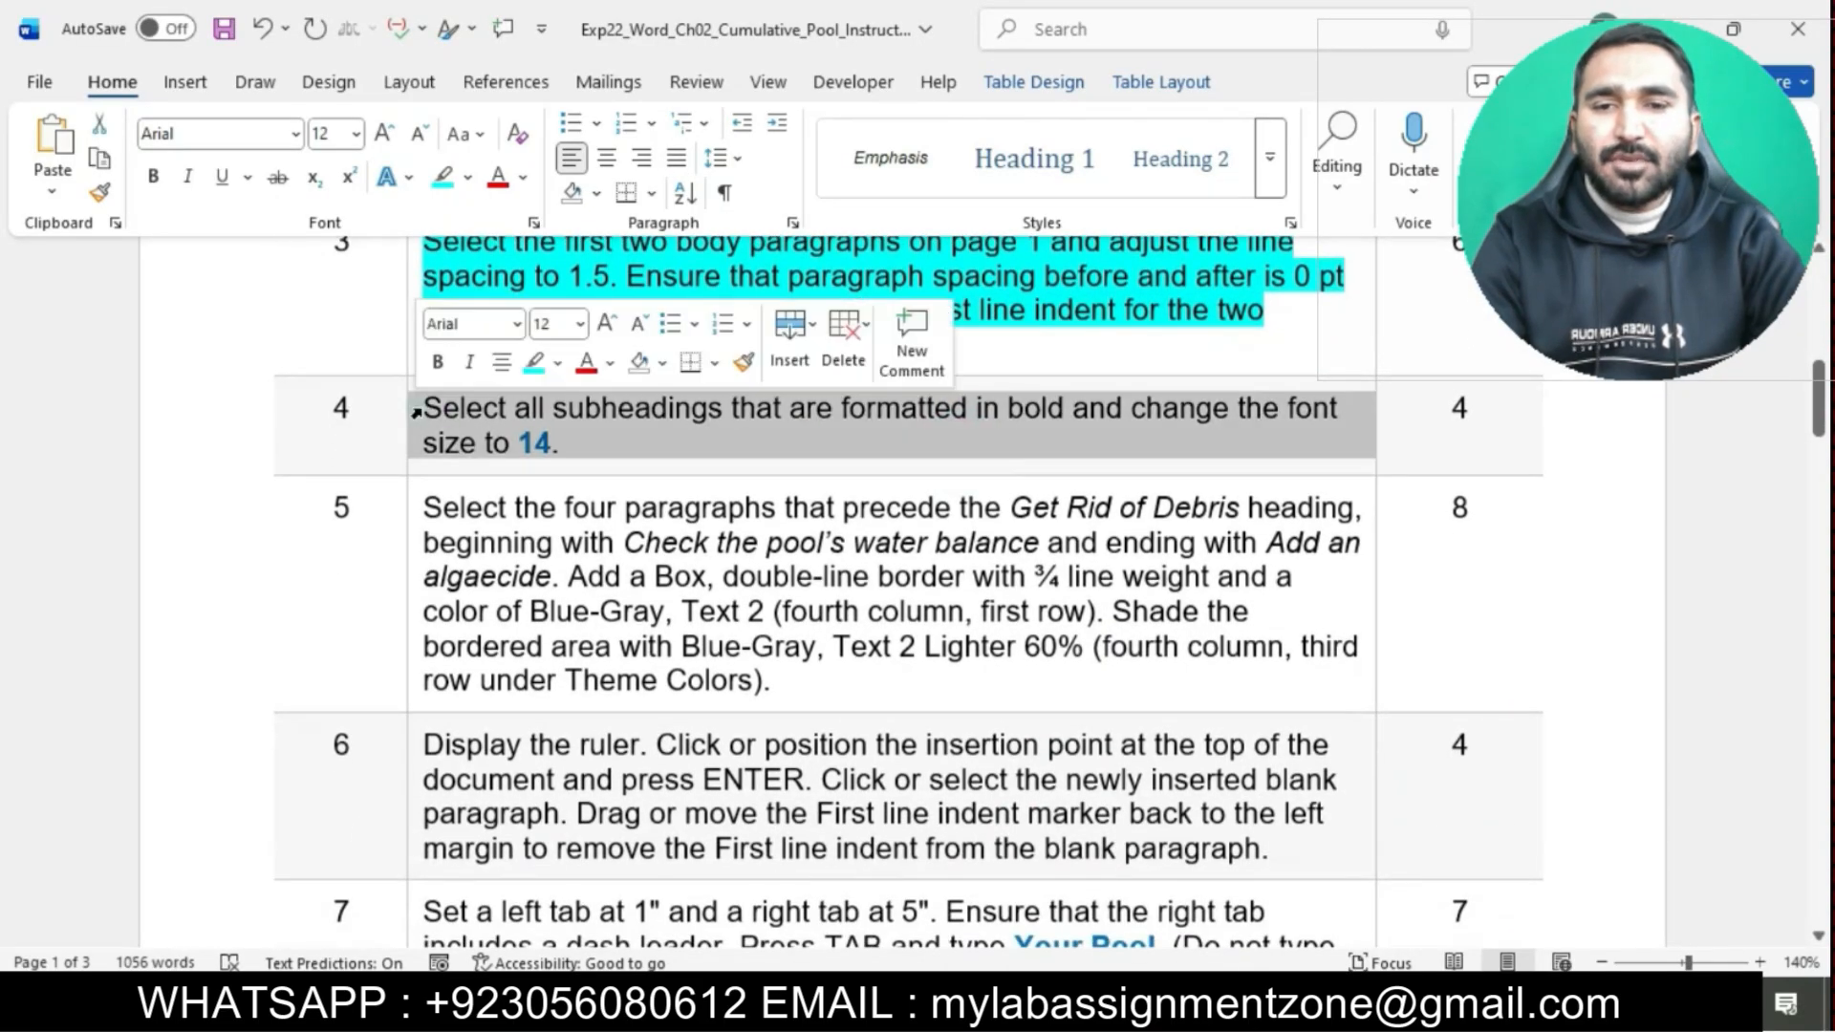
click(532, 364)
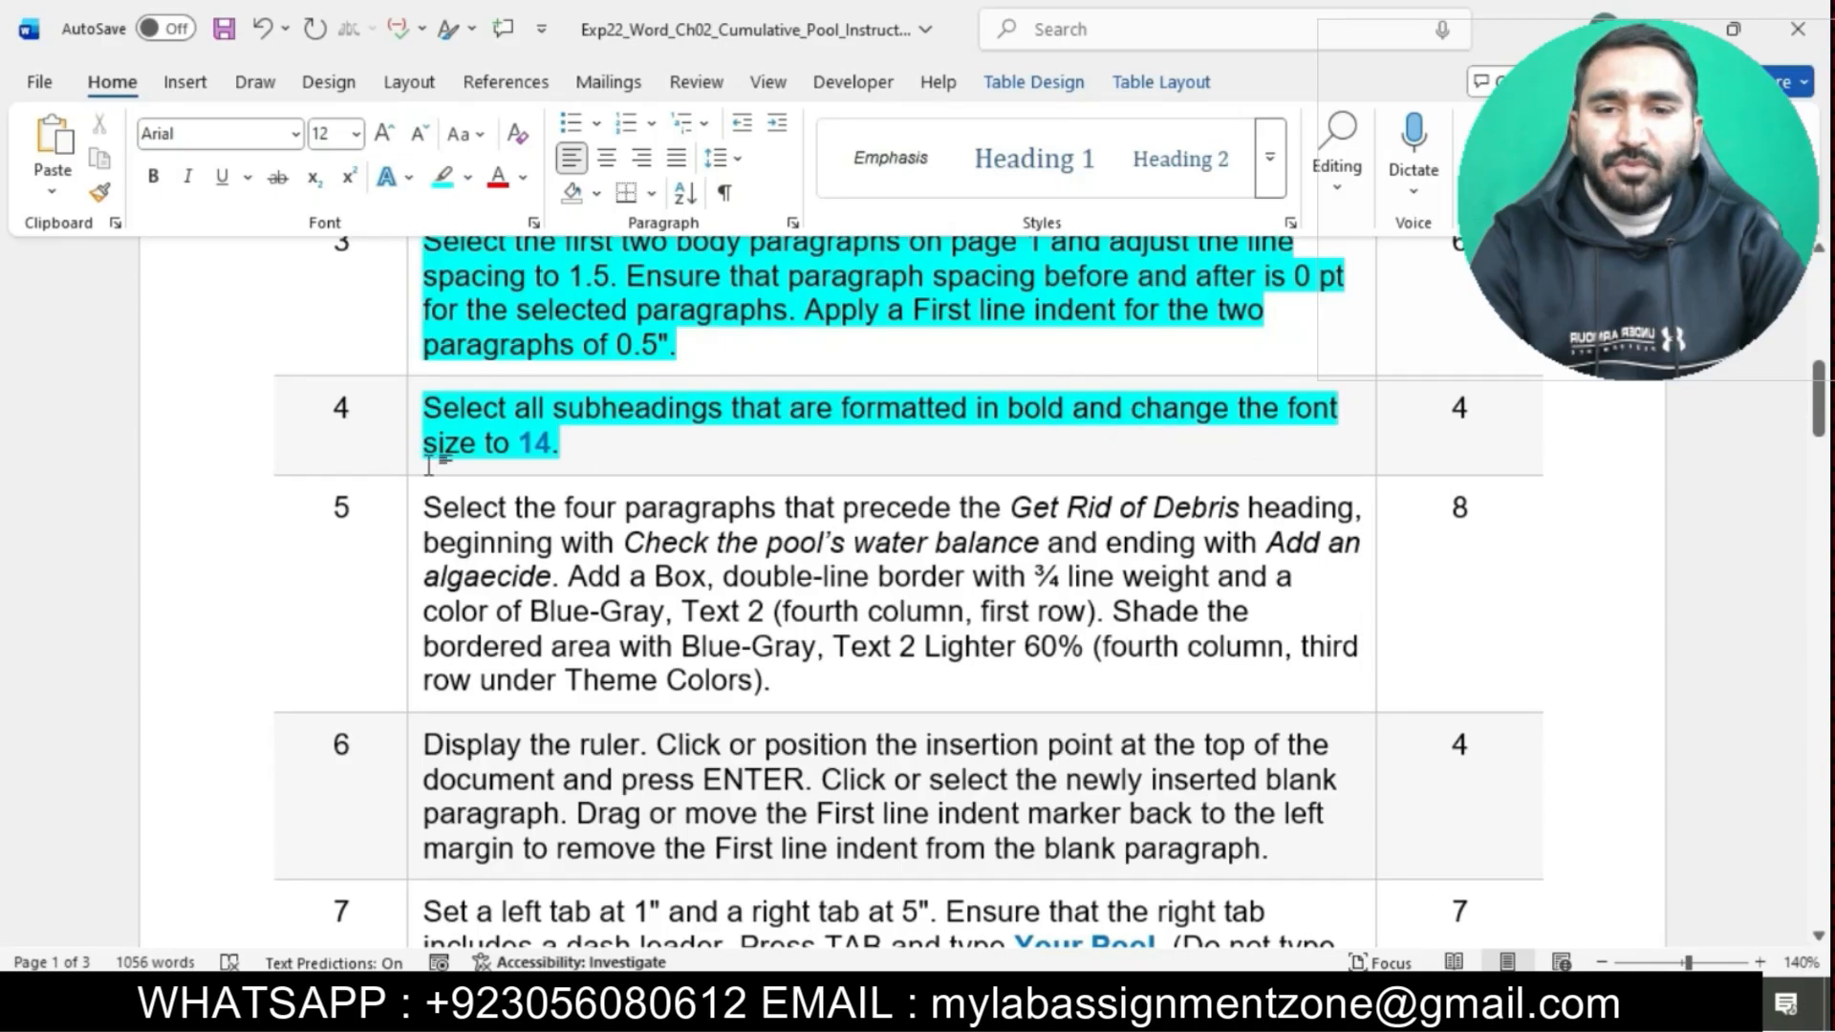
Read both parts of step 4 about the bold subheadings and their font size, and switch back to the pool document.
drag(433, 408, 825, 402)
drag(1021, 401, 1064, 409)
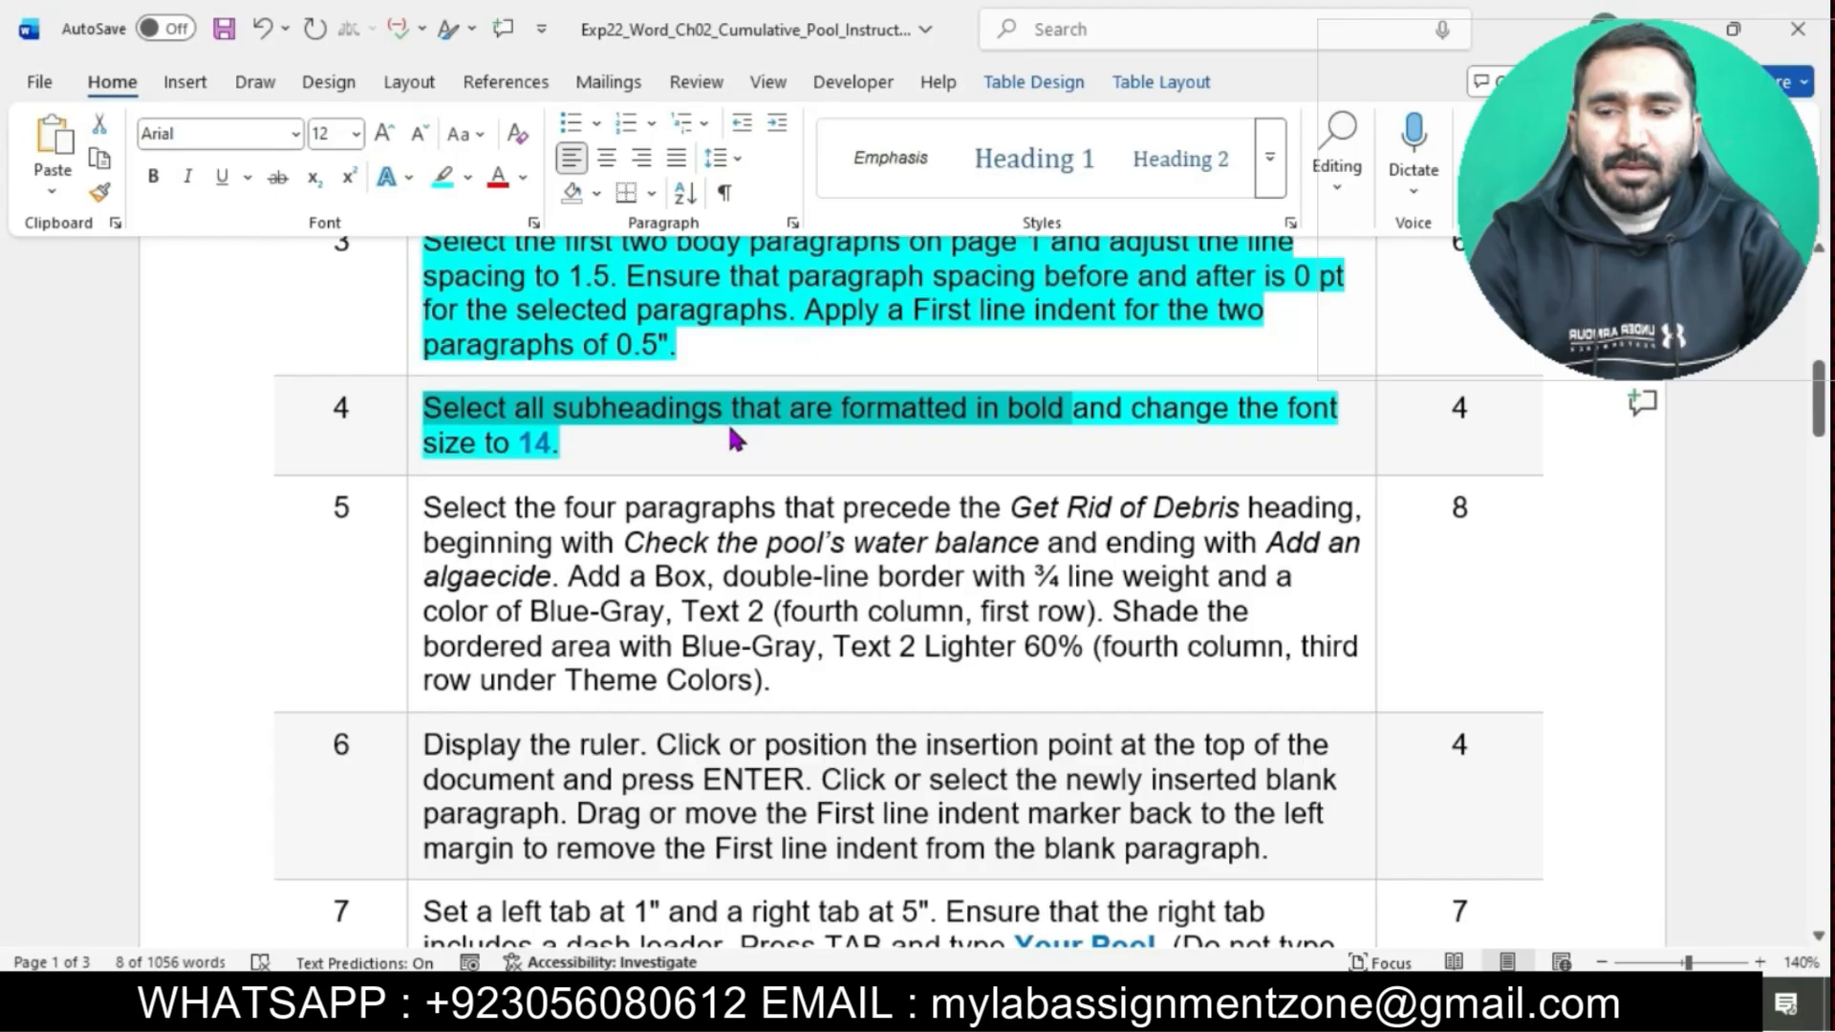
mouse_move(1103, 1015)
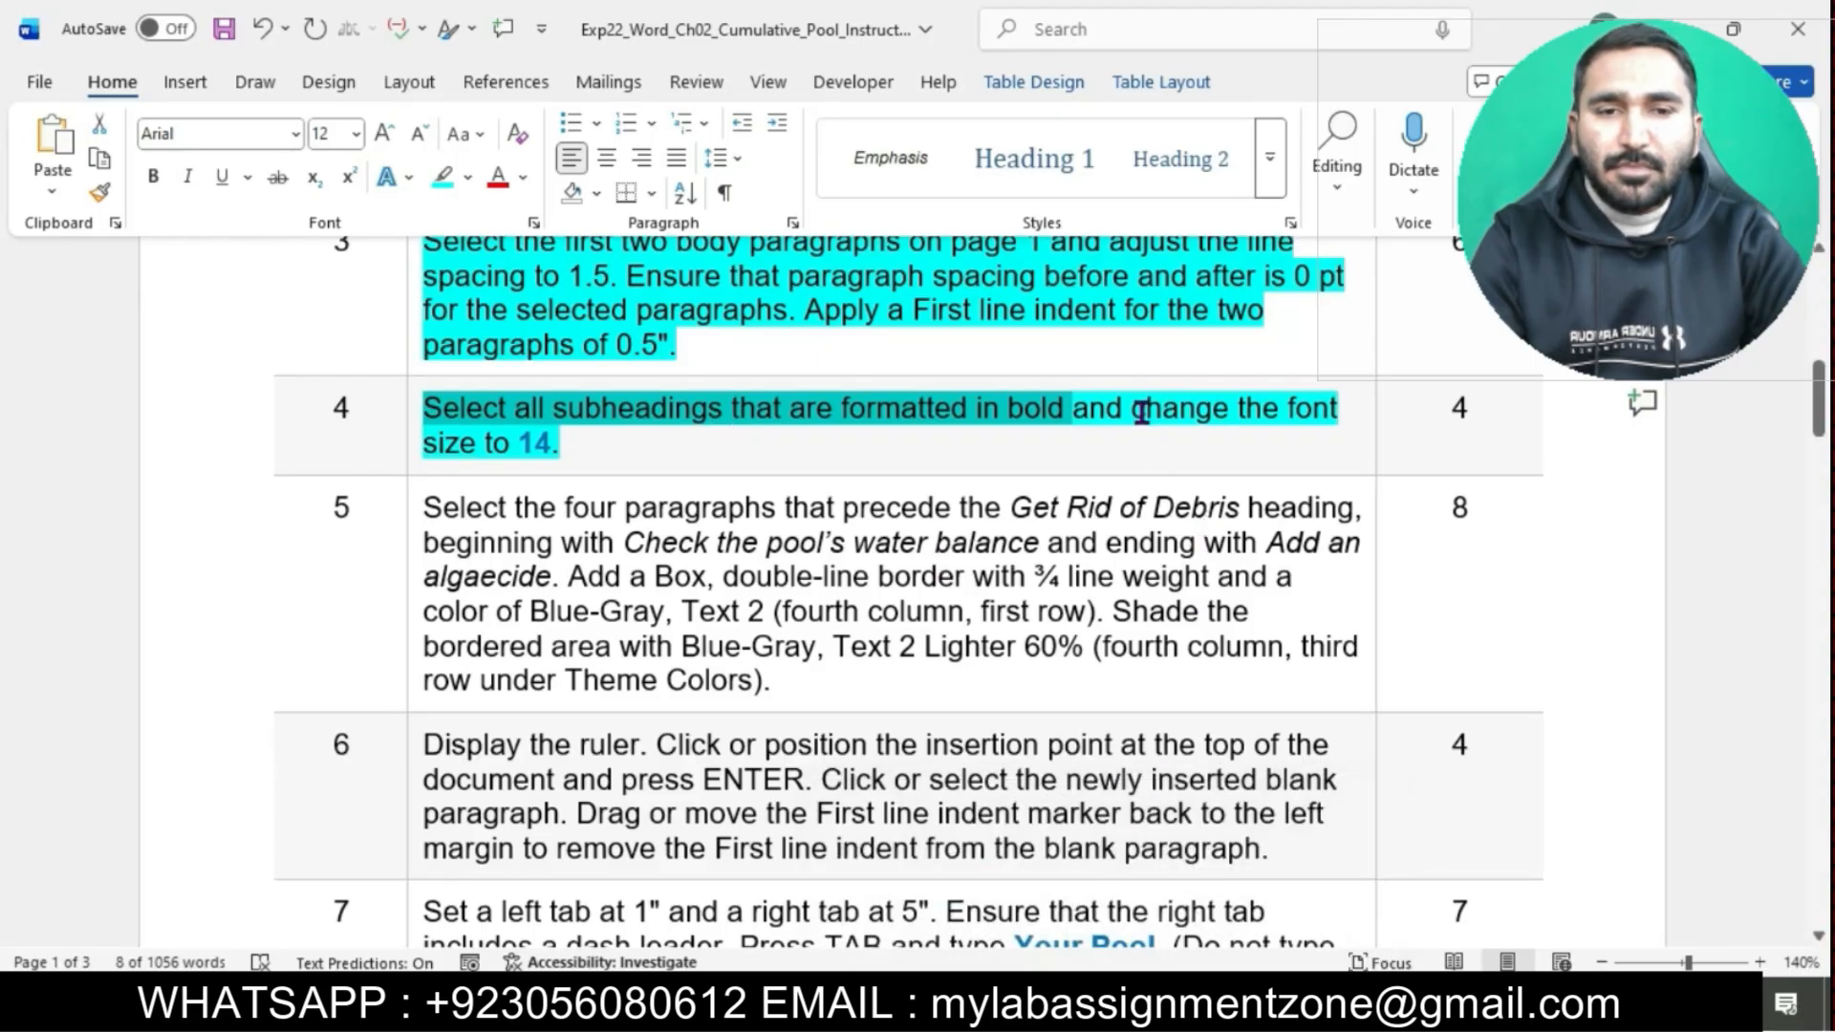
drag(1141, 412, 1199, 462)
mouse_move(1104, 1015)
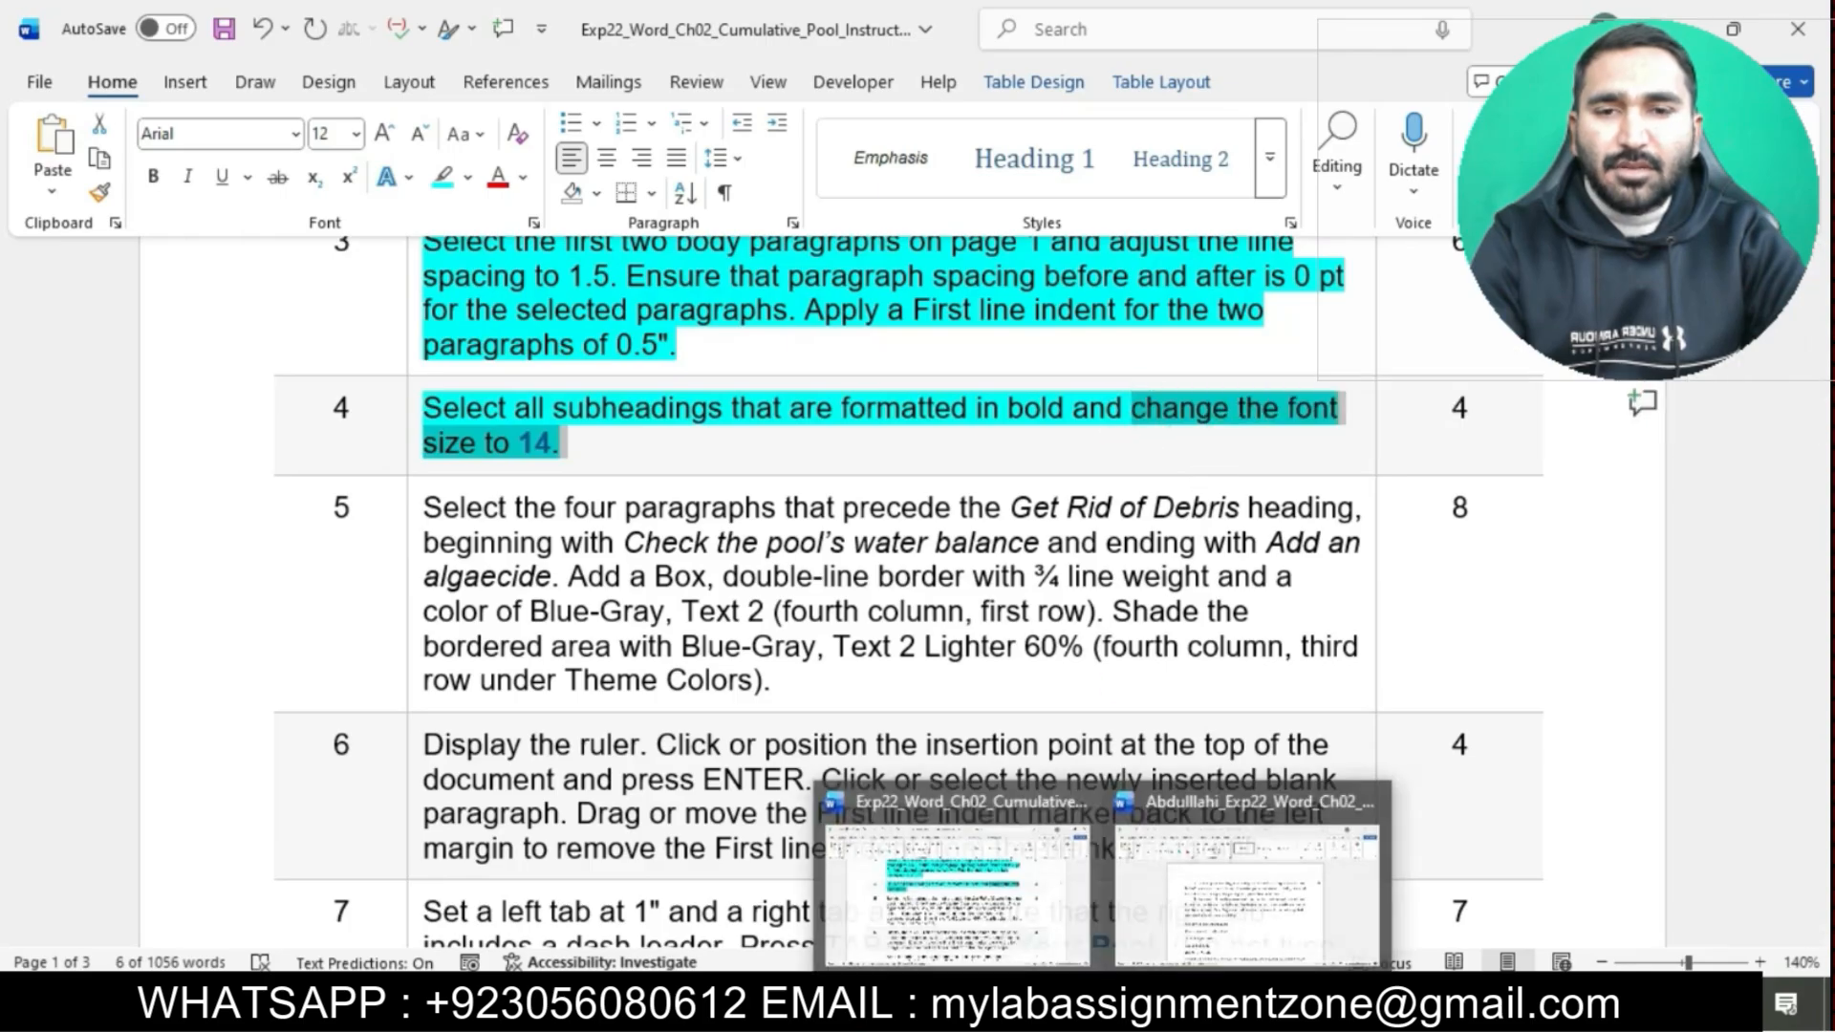
click(1248, 889)
Set the font size of all bold subheadings in the pool document, from Get Rid of Debris through Add Chlorine to the System, to 14.
drag(549, 401, 975, 663)
scroll(982, 664, down, 5)
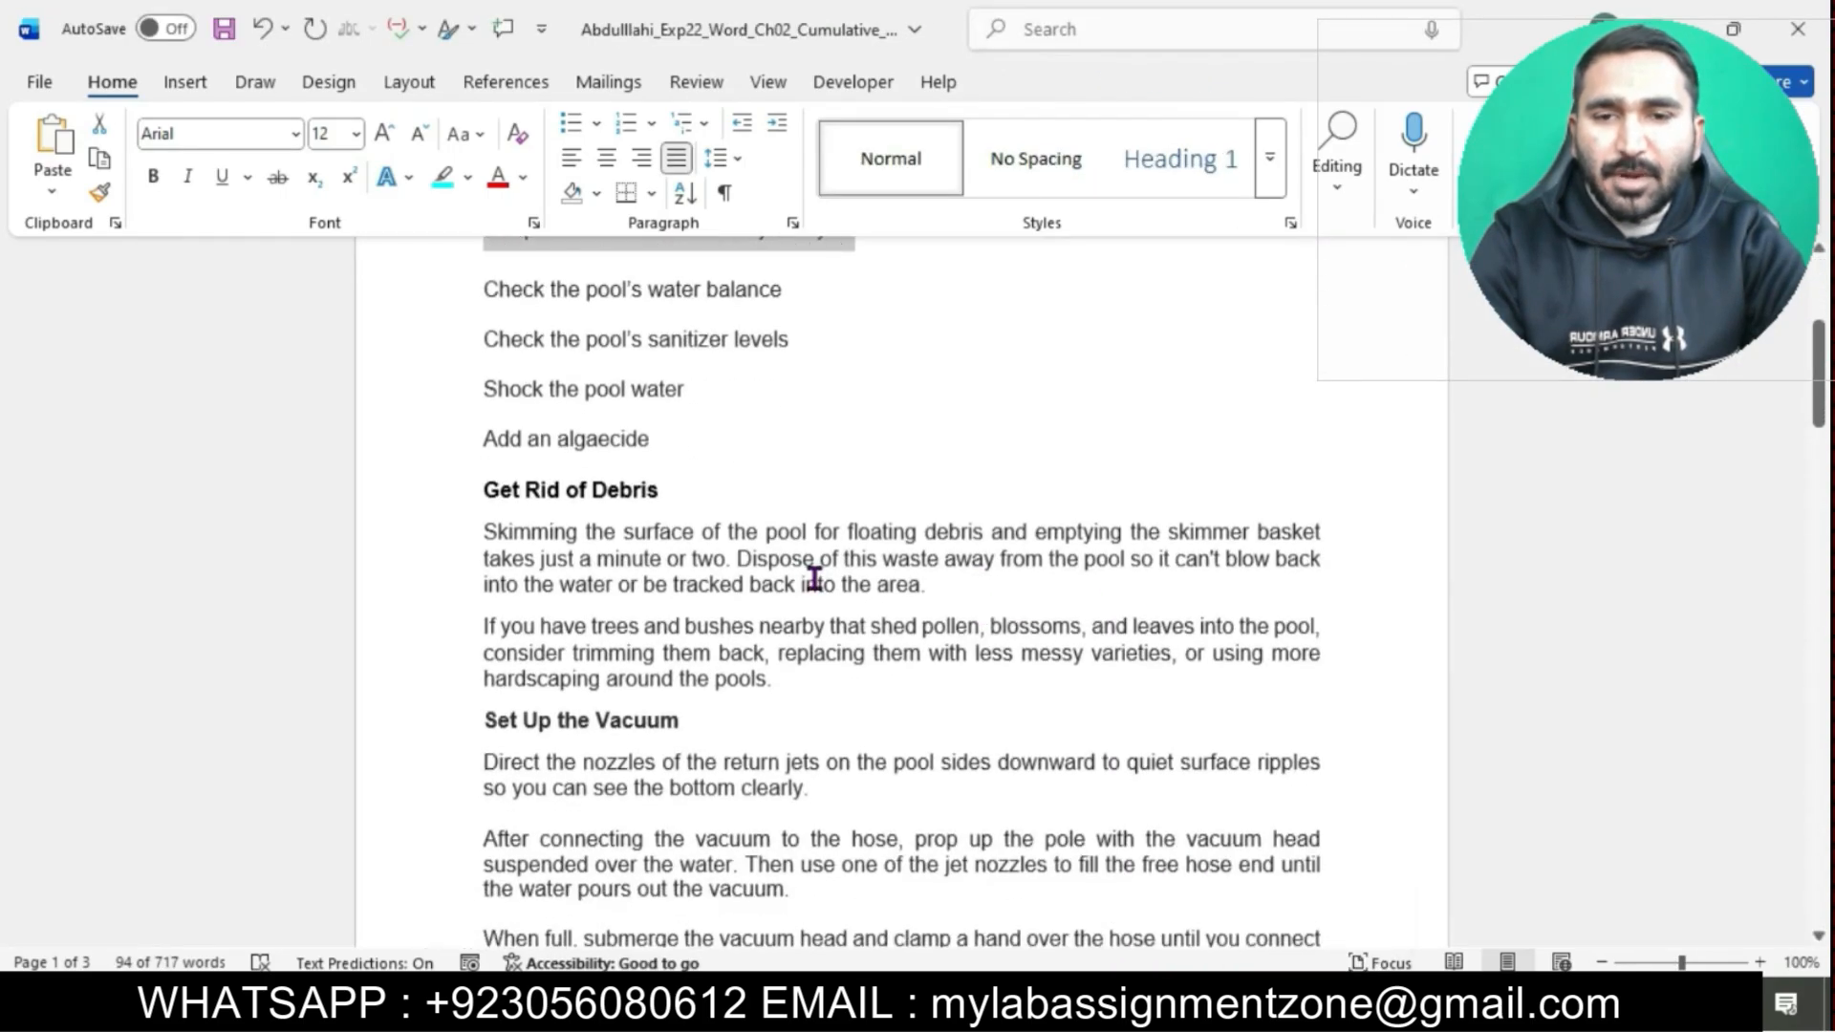
click(813, 578)
drag(483, 489, 681, 497)
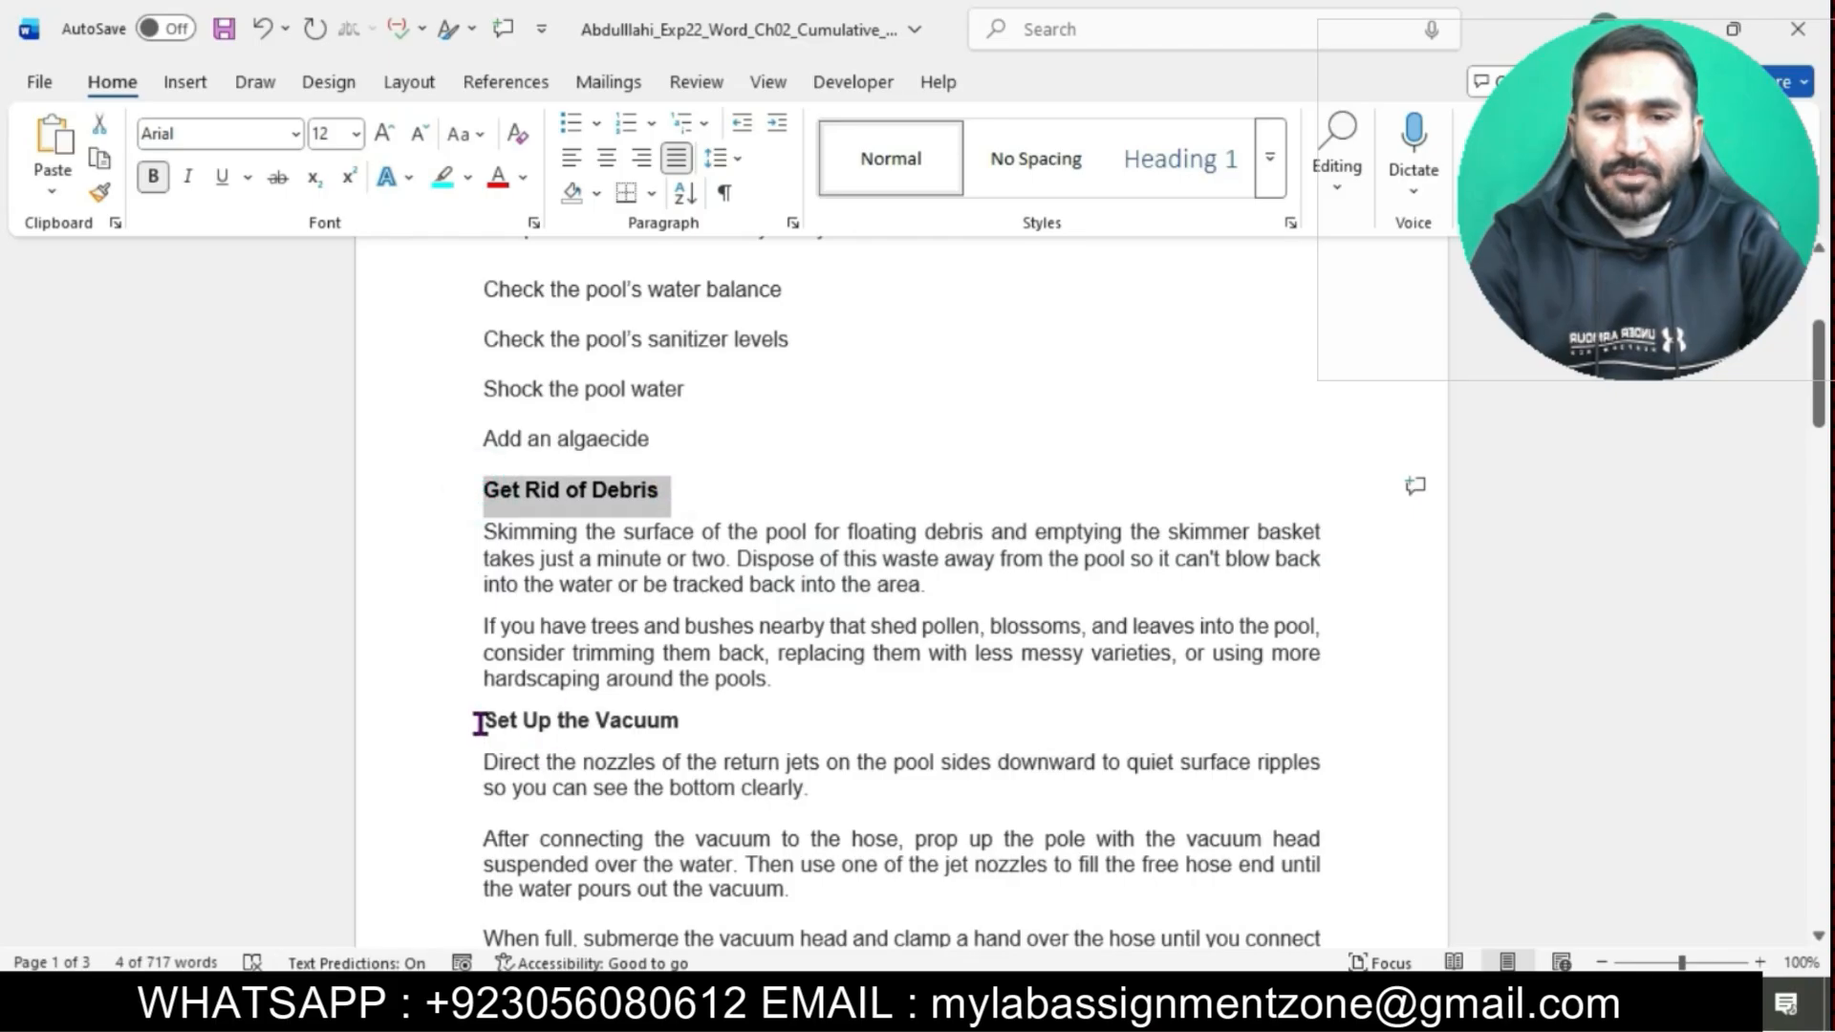
drag(487, 724, 708, 705)
scroll(713, 702, down, 5)
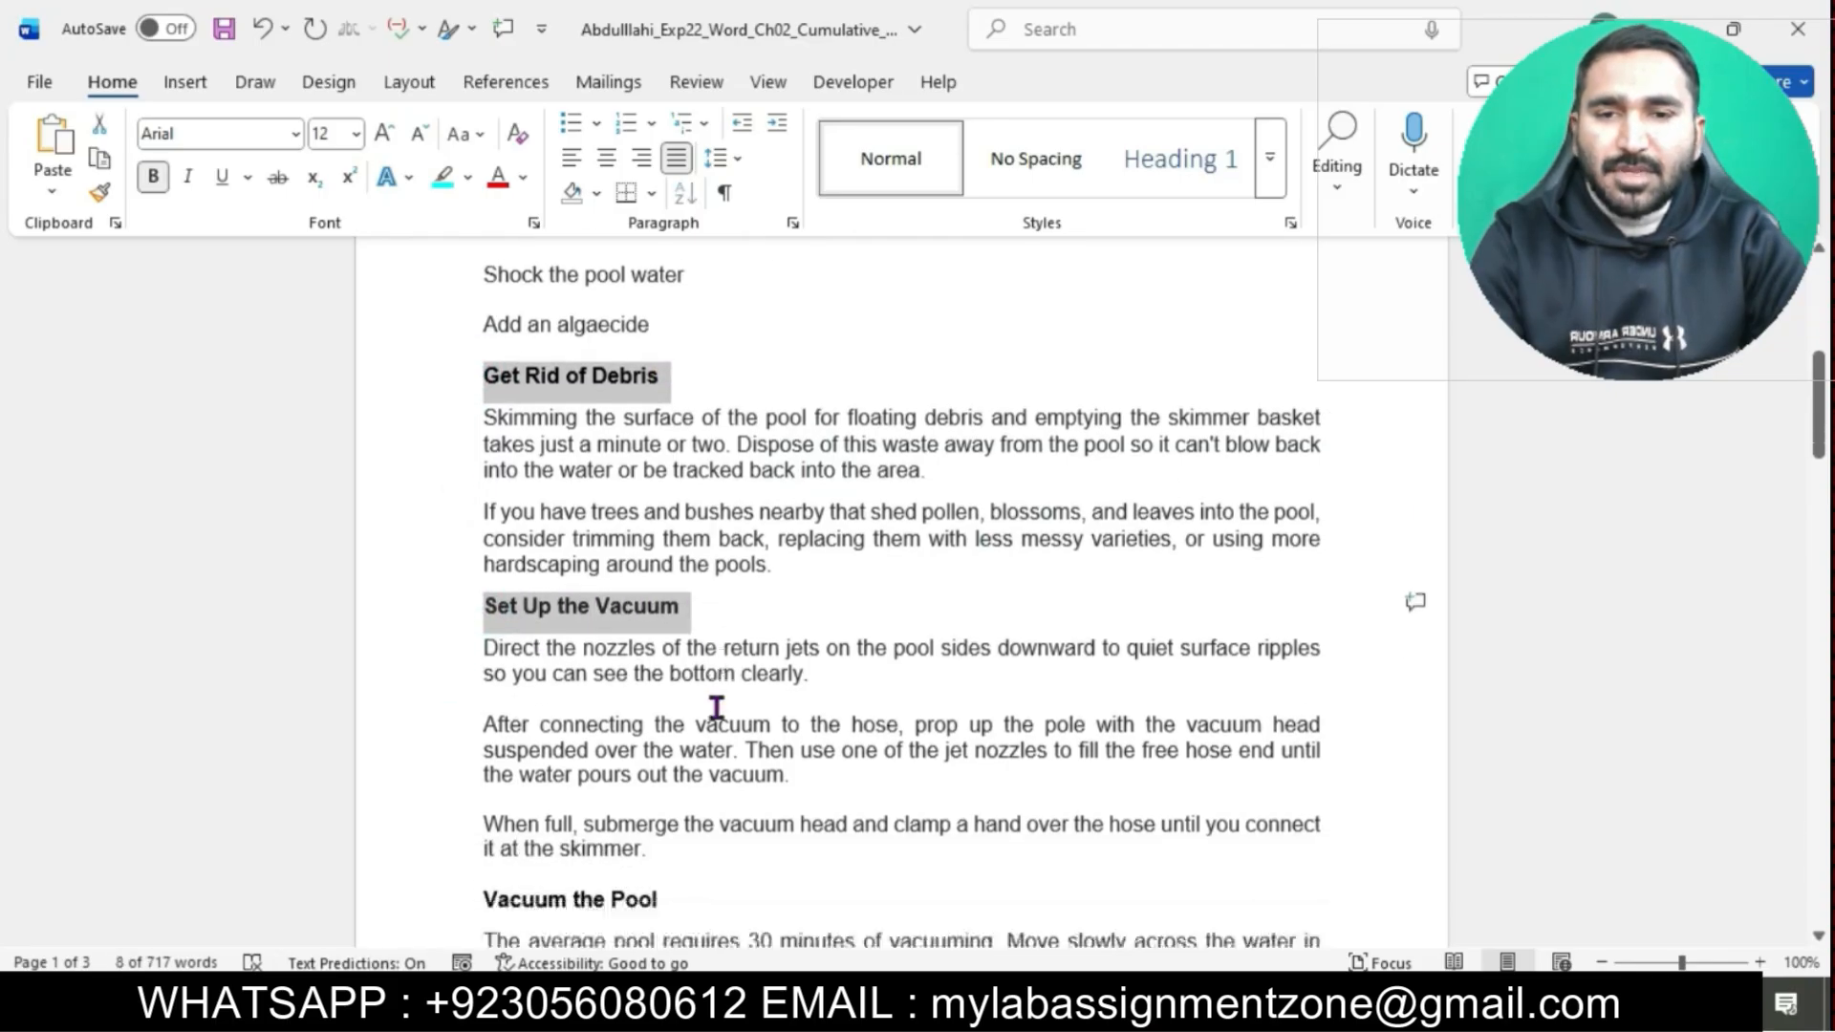
drag(485, 556, 696, 536)
scroll(696, 538, down, 4)
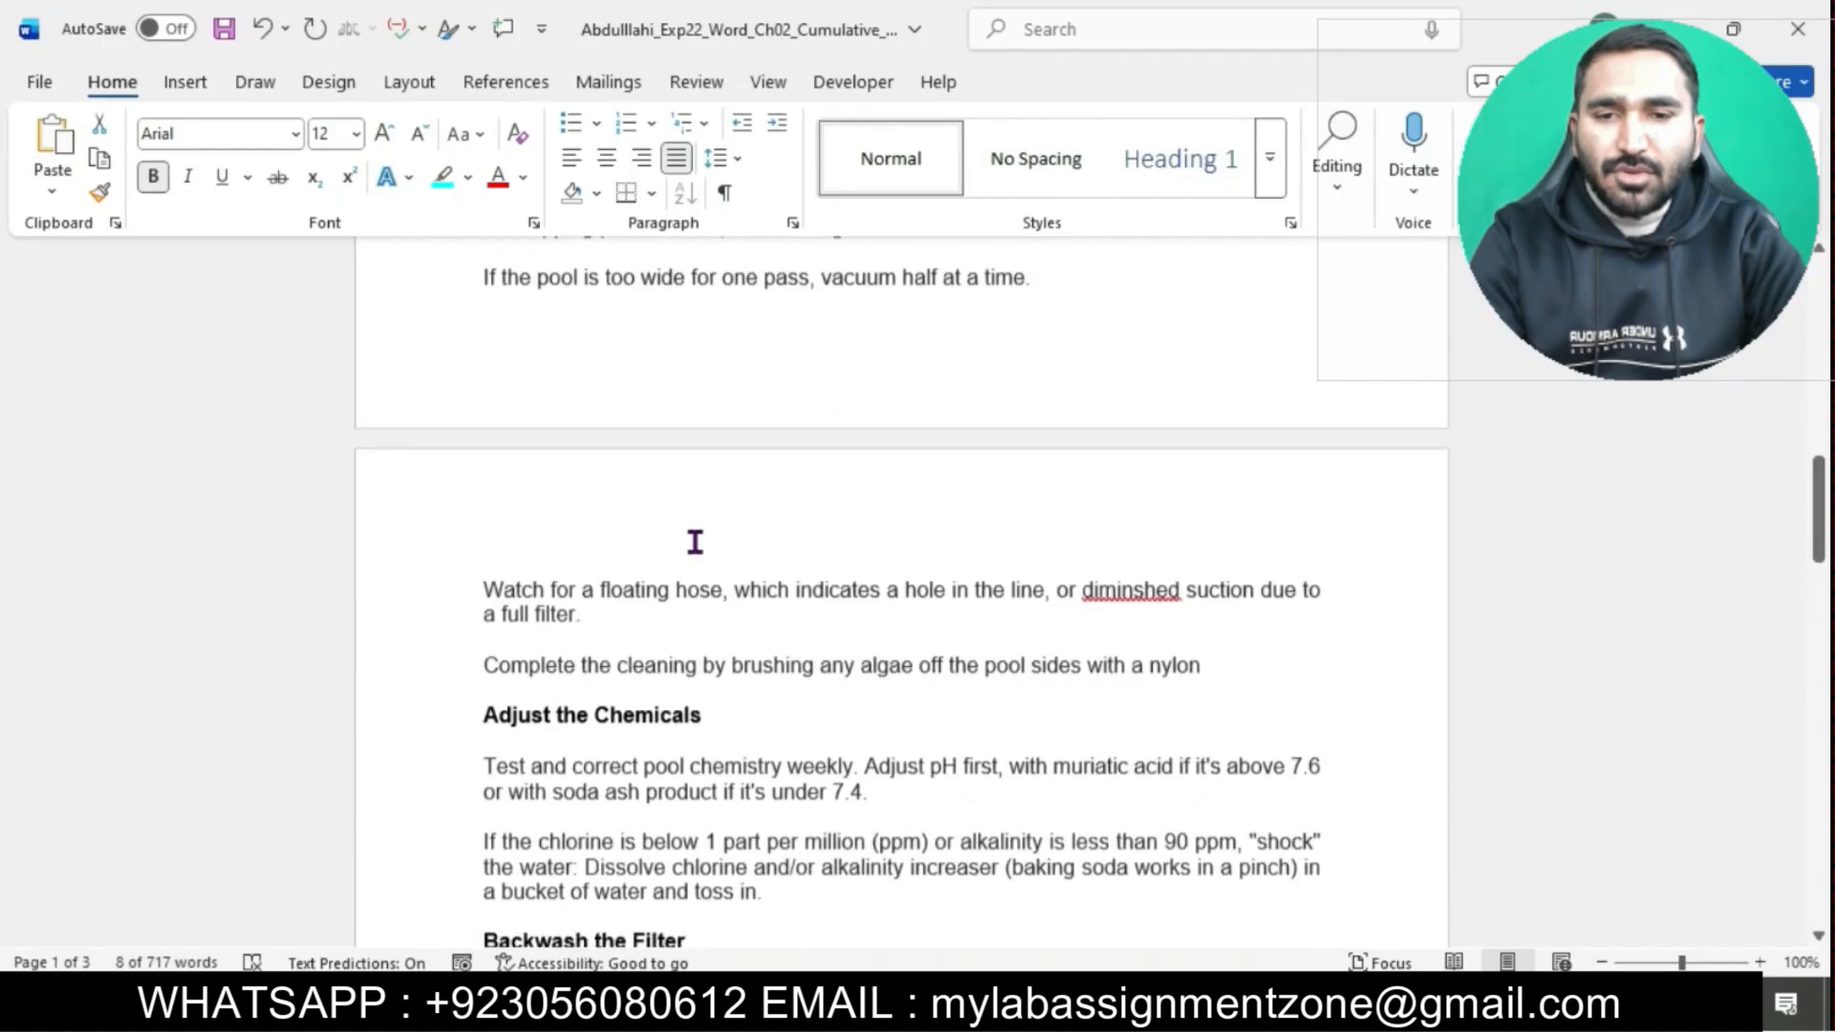
drag(486, 688, 724, 680)
scroll(723, 681, down, 1)
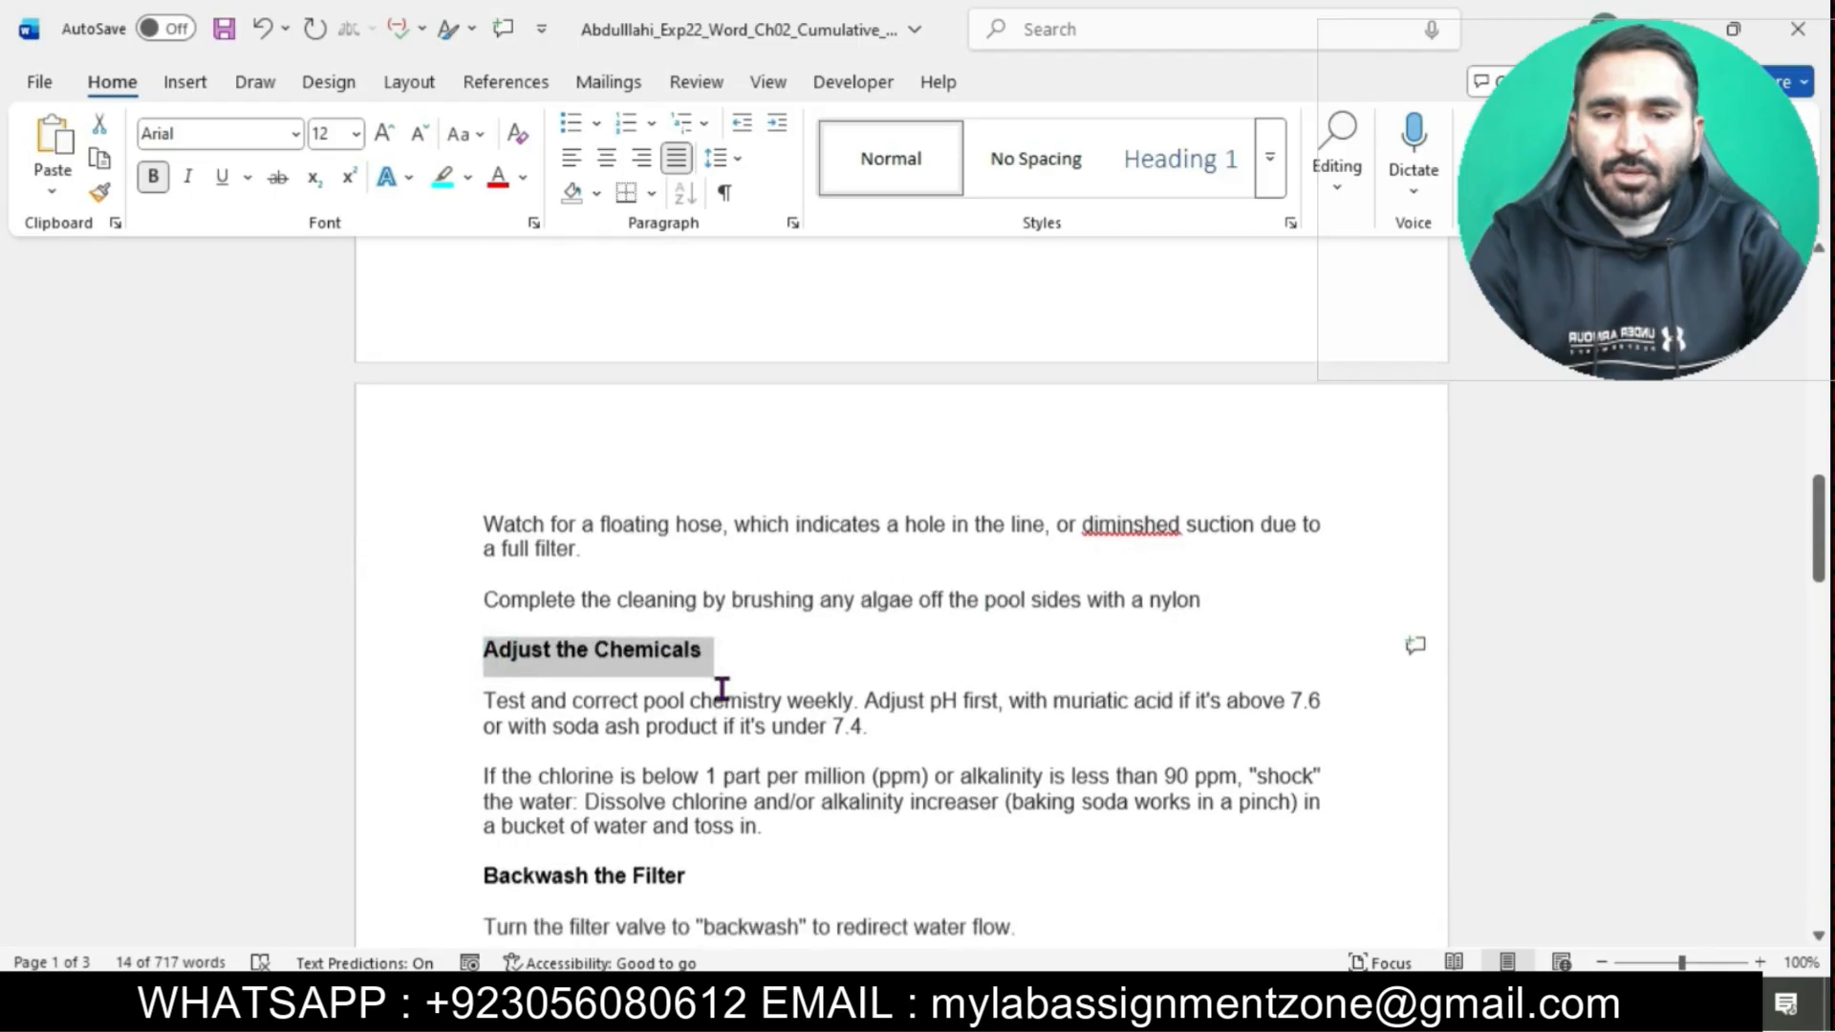
scroll(721, 688, down, 3)
drag(483, 591, 704, 596)
scroll(704, 590, down, 3)
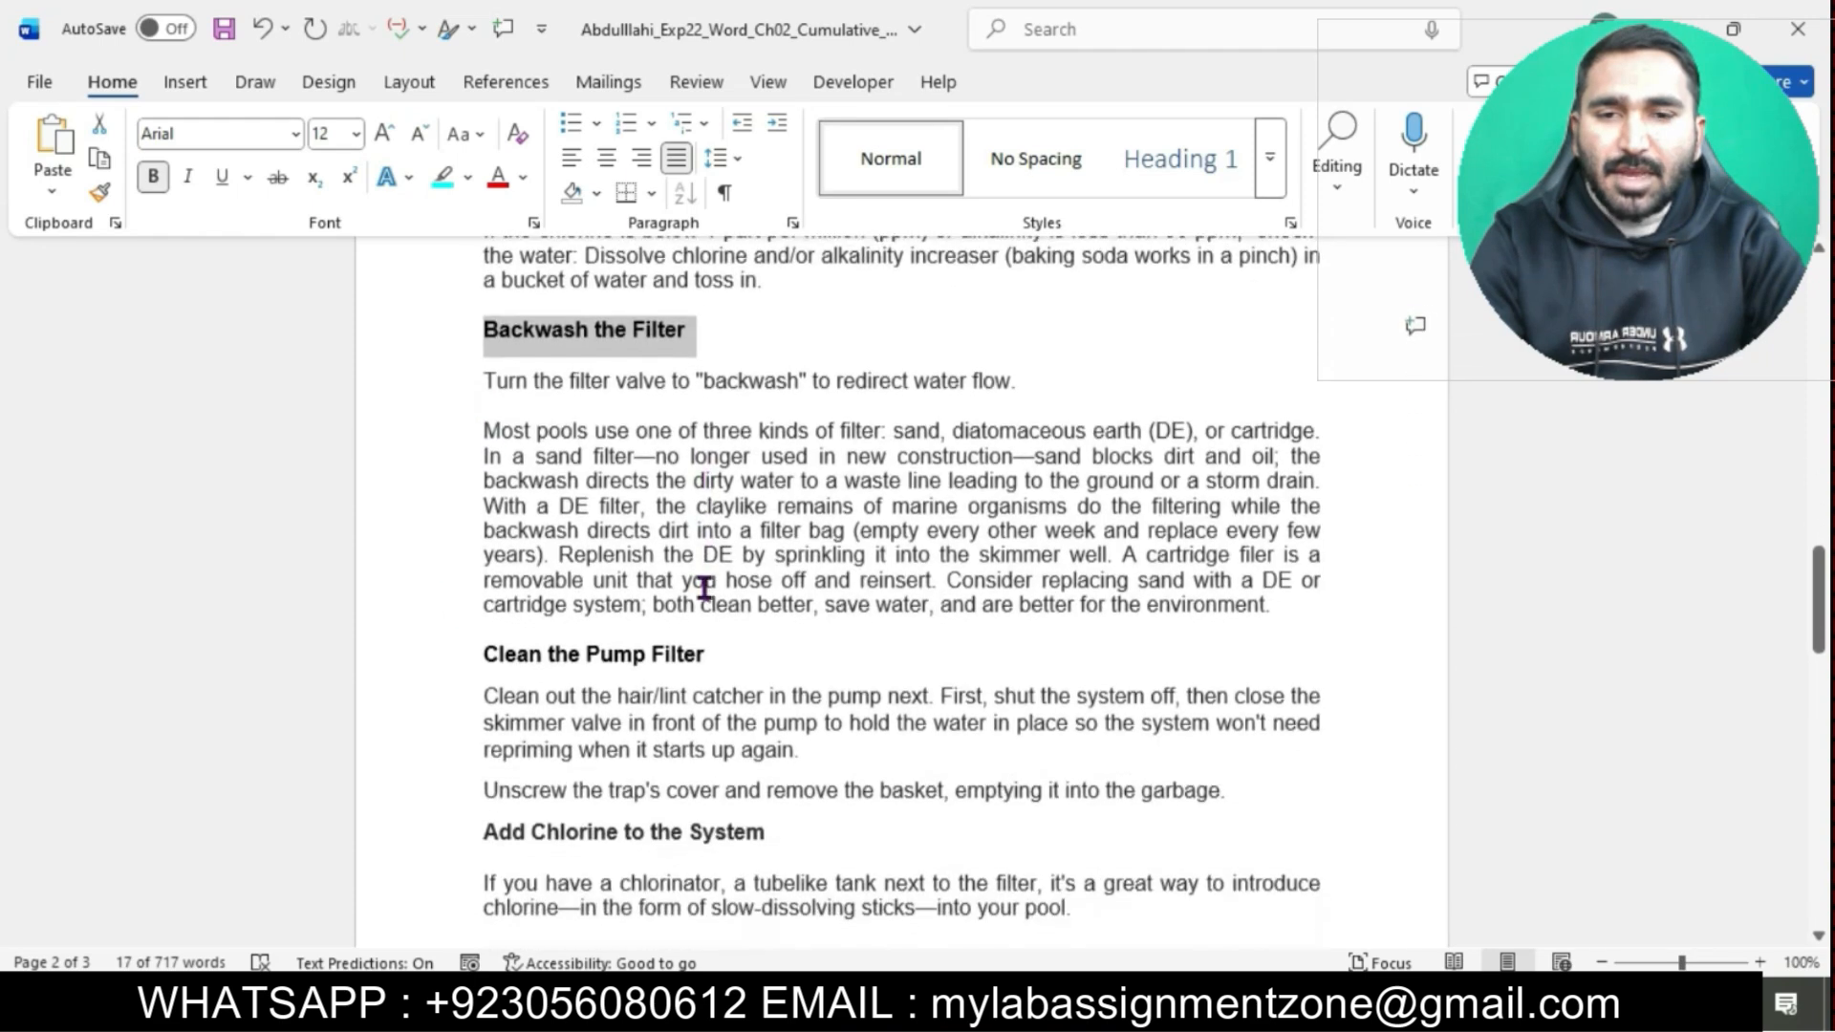
drag(488, 647, 708, 643)
scroll(711, 643, down, 3)
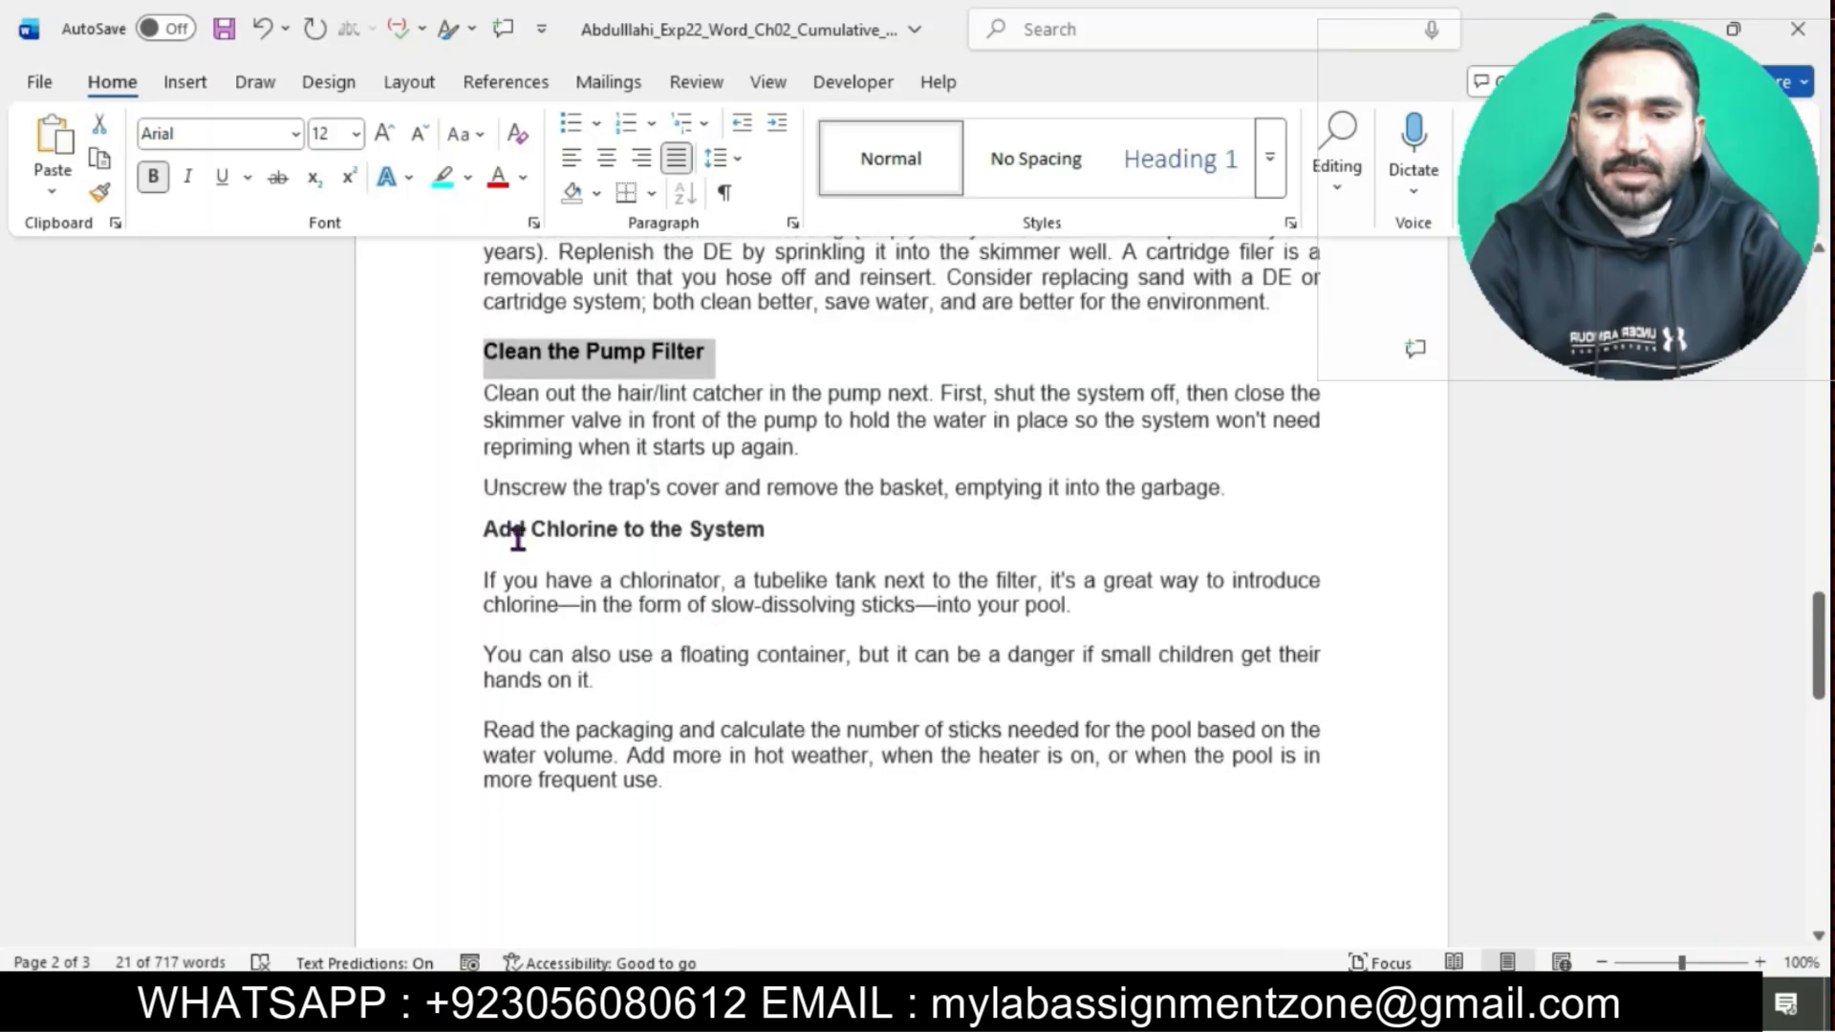
drag(481, 532, 791, 528)
scroll(793, 524, down, 3)
scroll(792, 525, down, 3)
scroll(791, 520, up, 5)
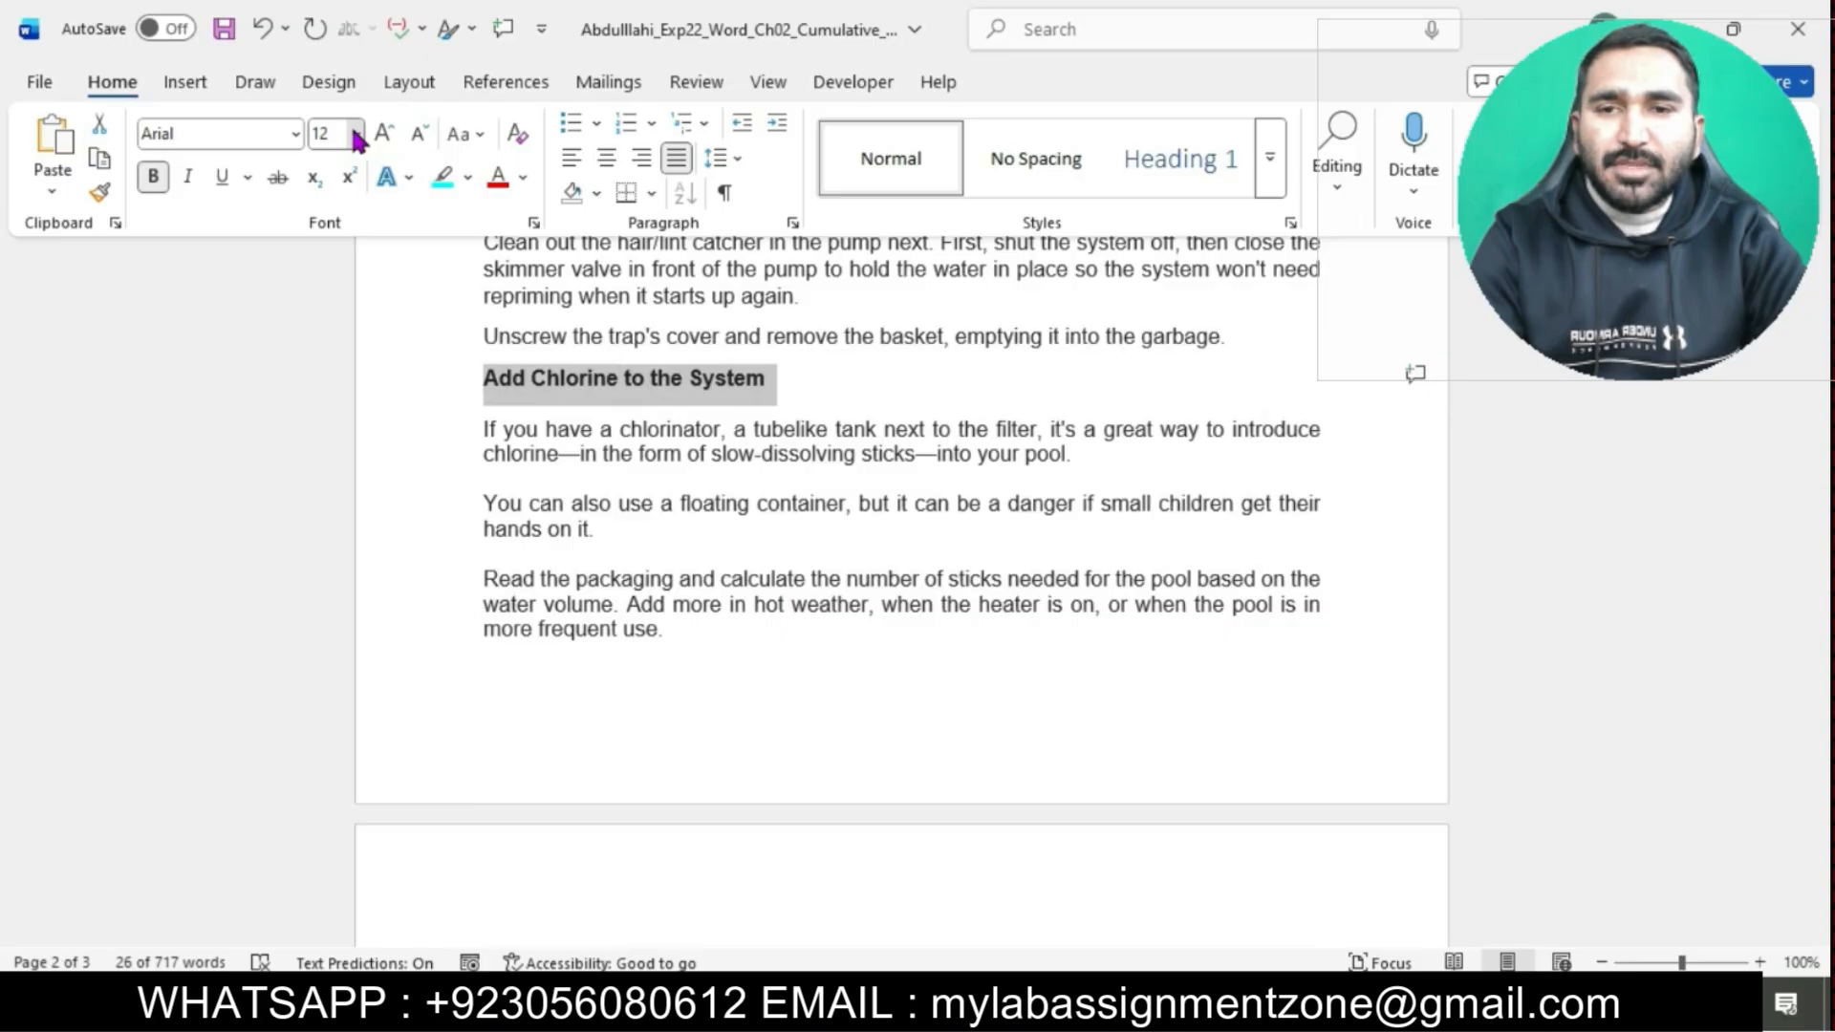
click(355, 141)
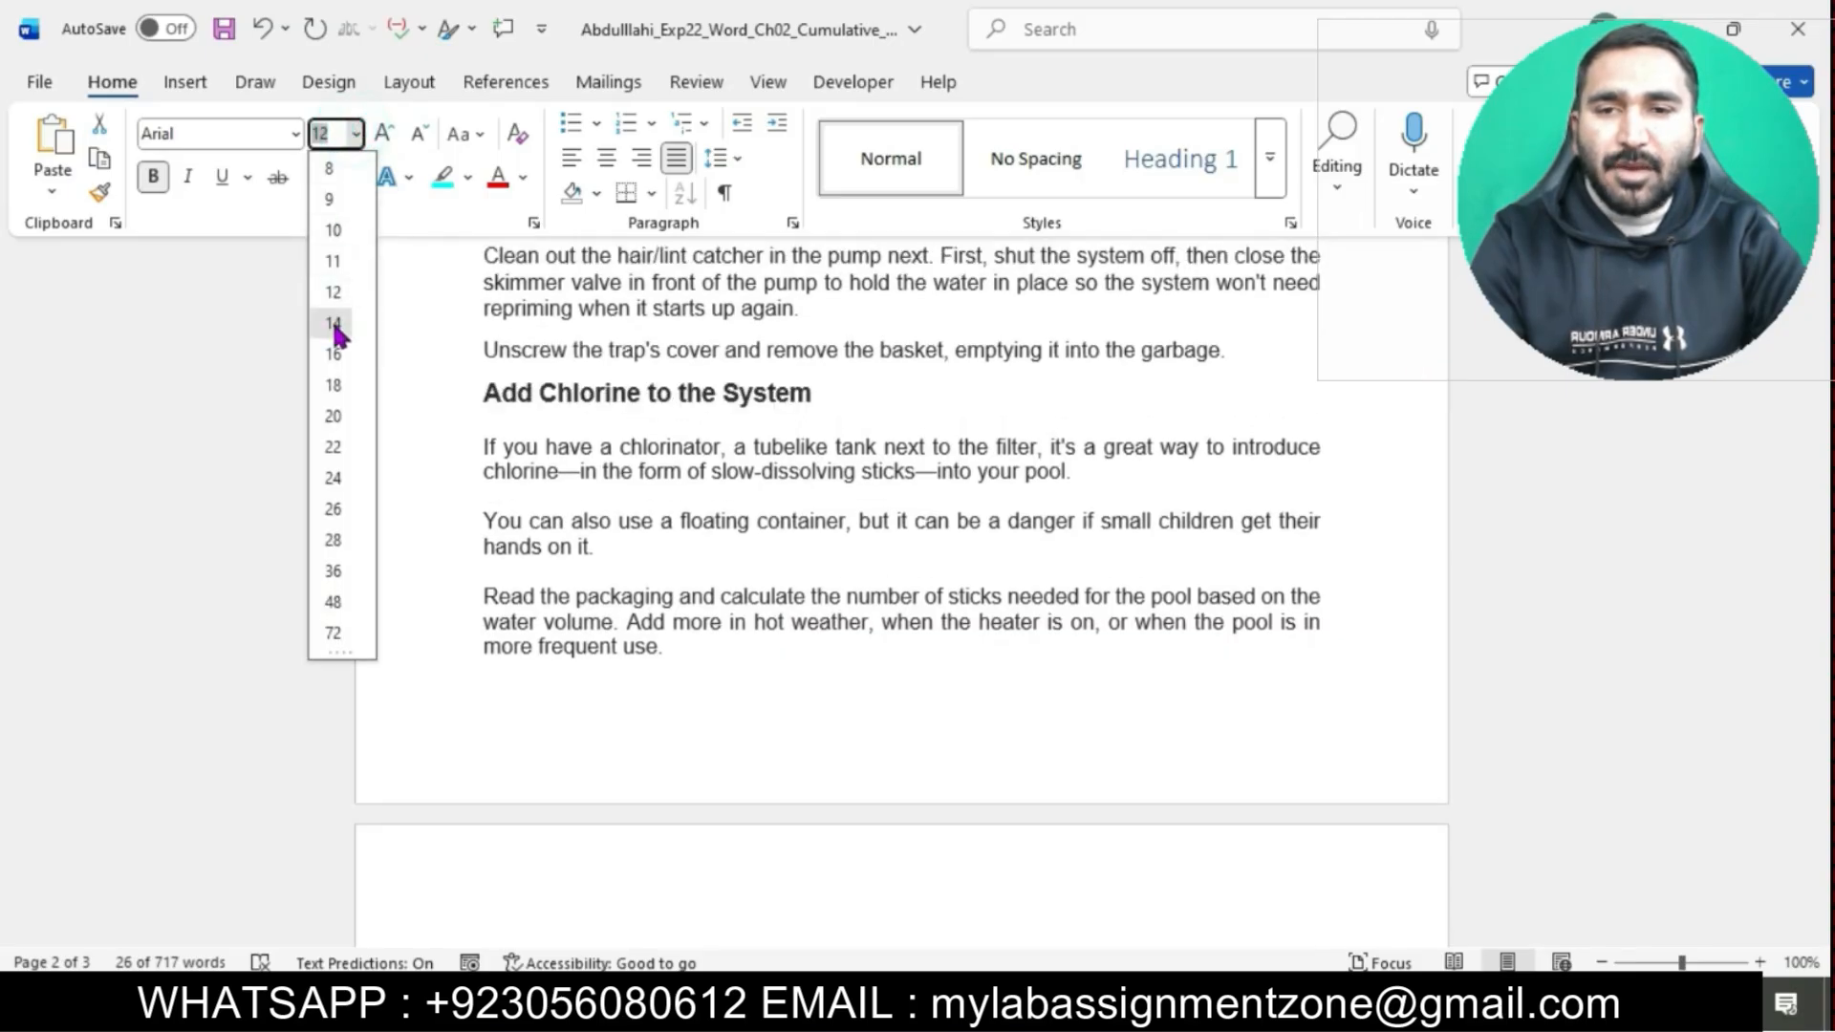
click(334, 327)
click(801, 471)
scroll(803, 472, up, 15)
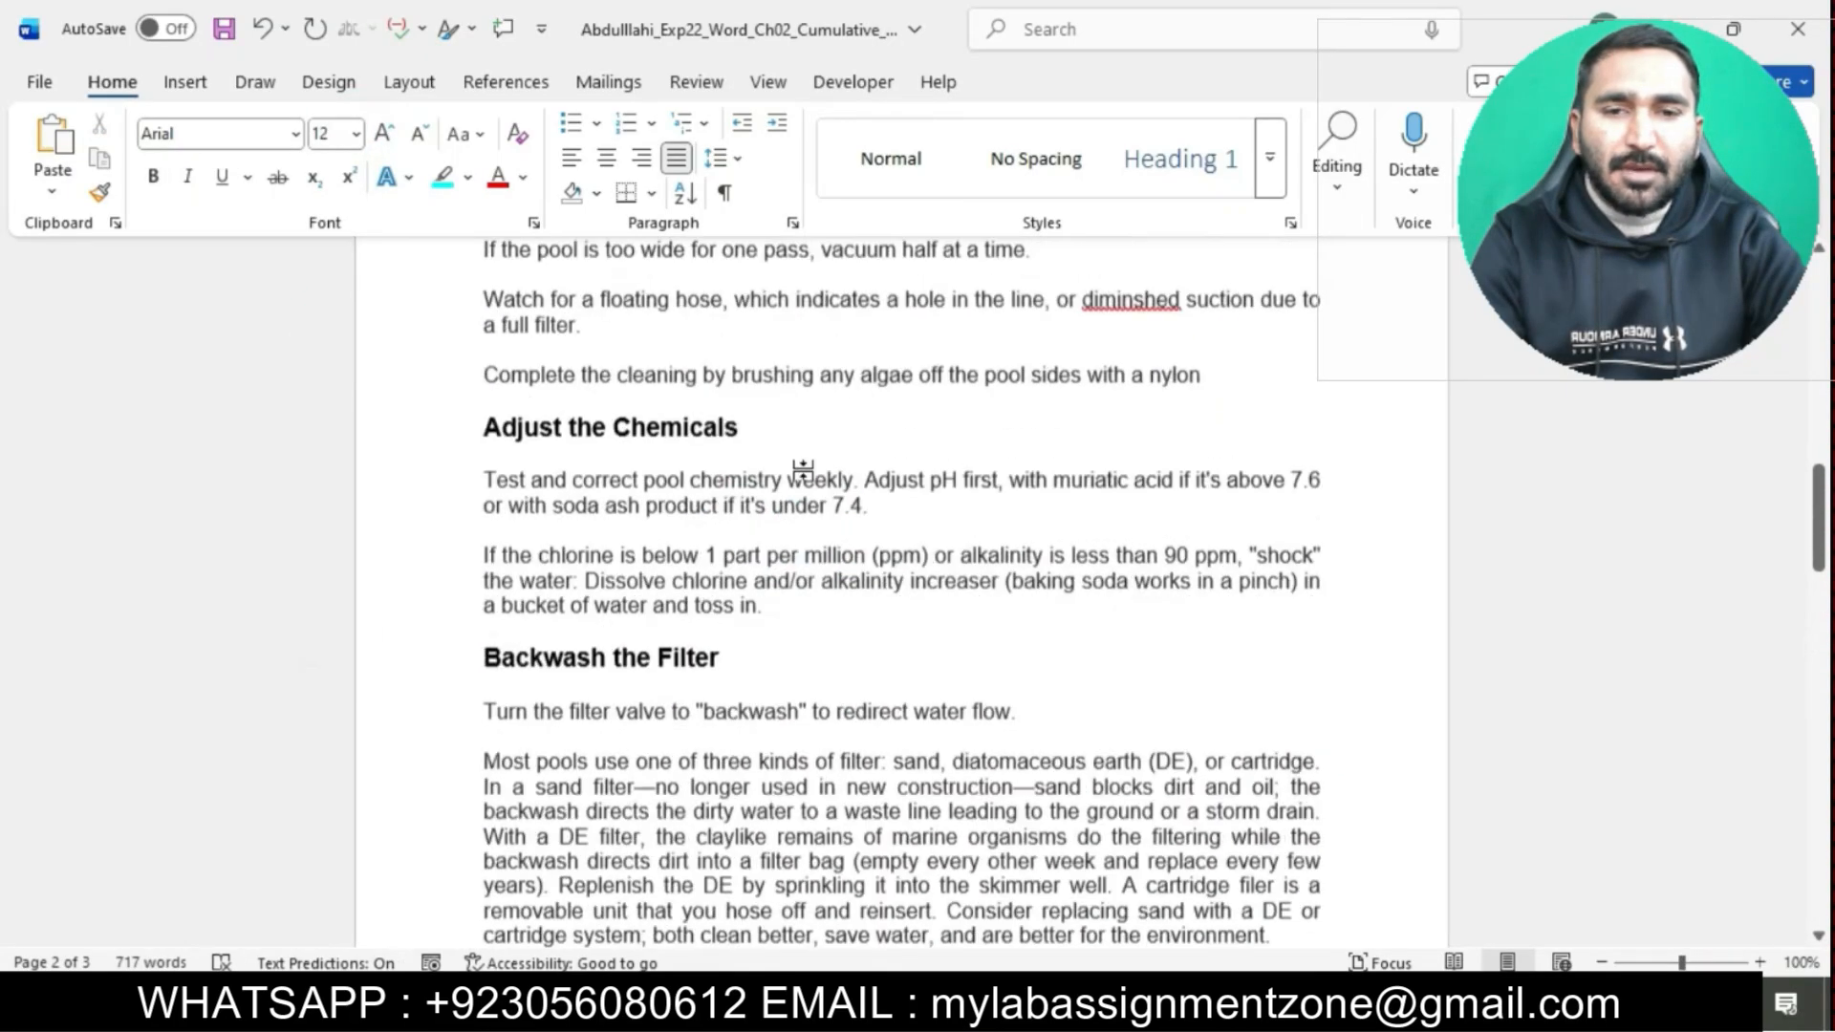
scroll(802, 471, up, 10)
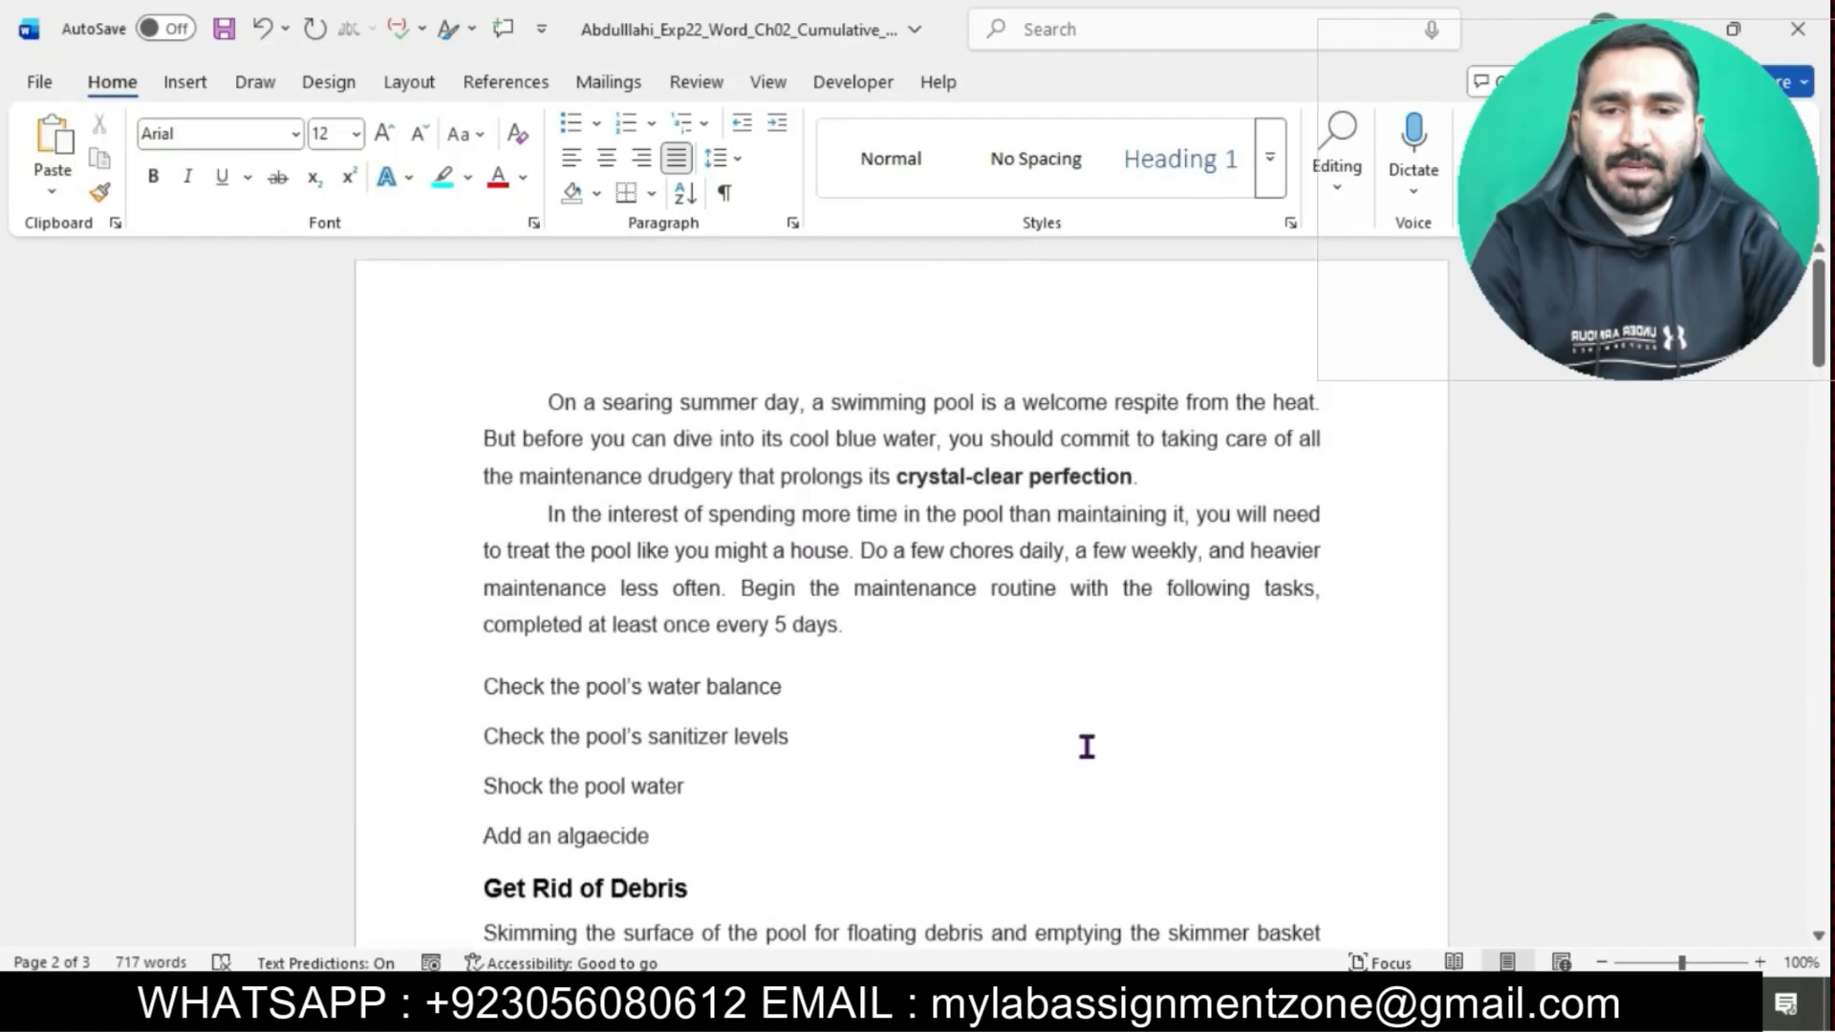
Return to the instructions document and highlight the instruction text of step 5 in turquoise.
mouse_move(1102, 1013)
click(1044, 873)
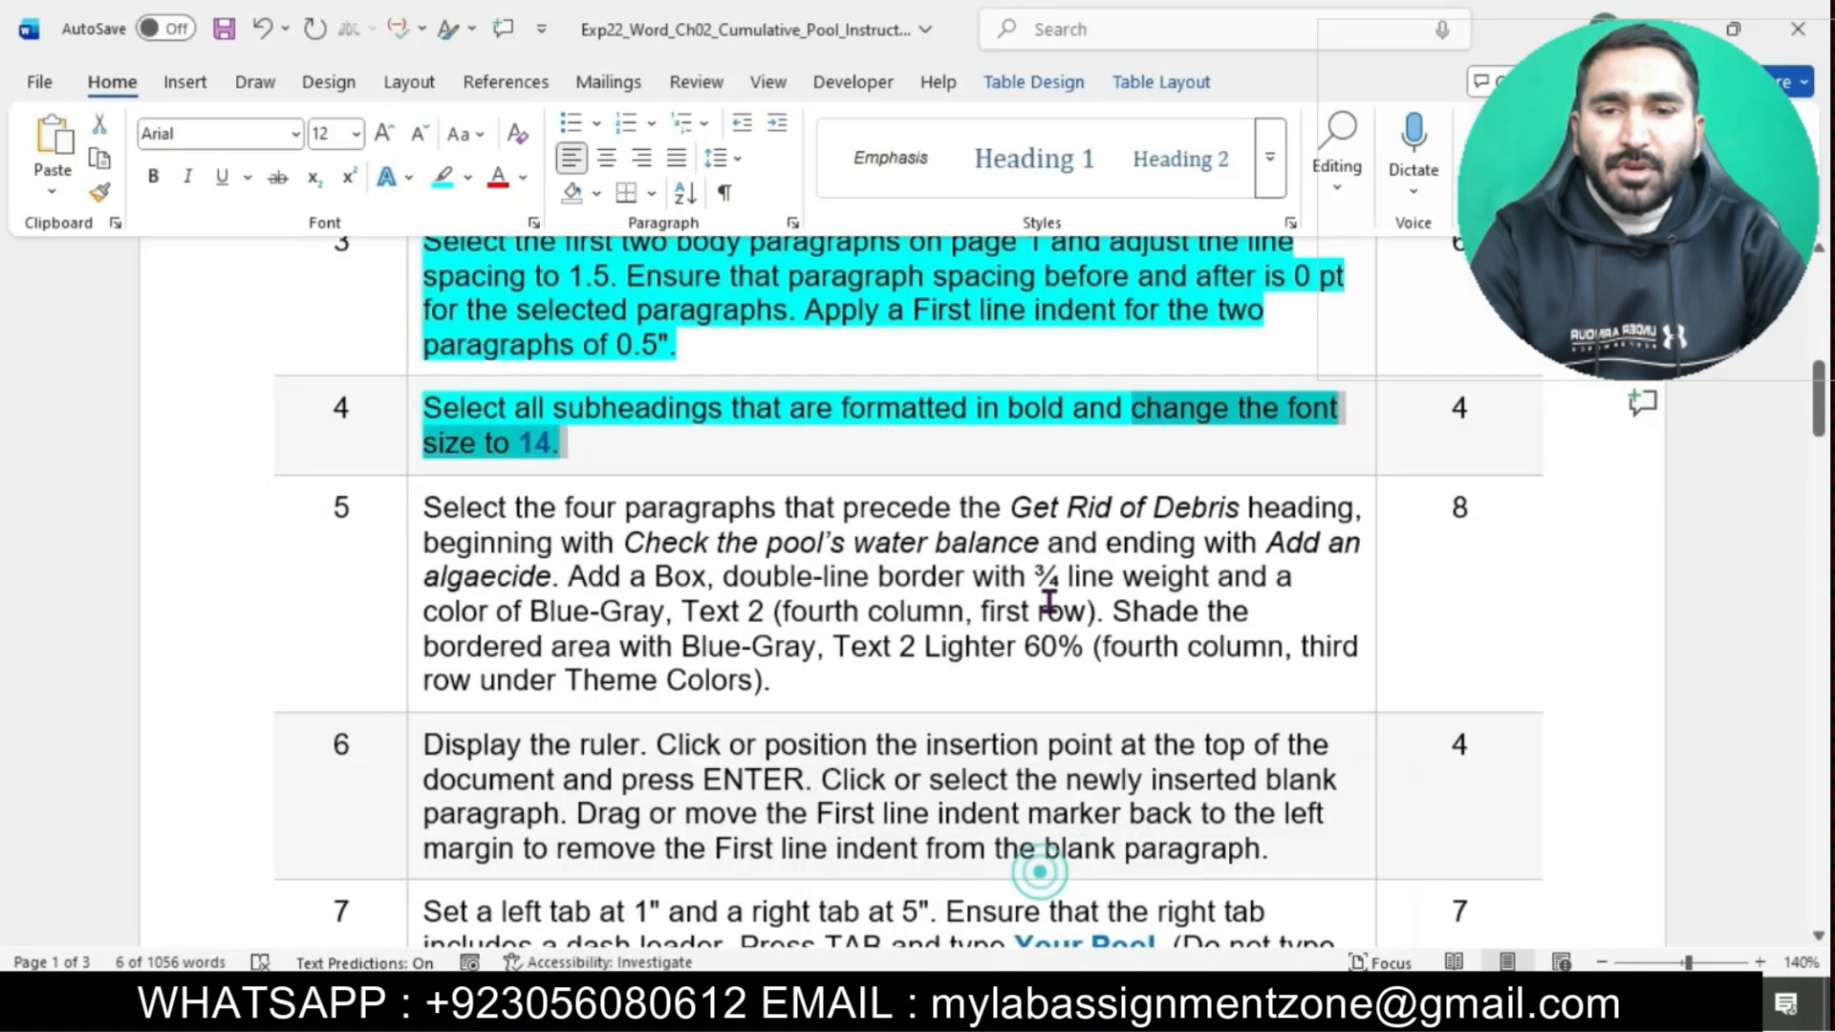
scroll(905, 484, down, 3)
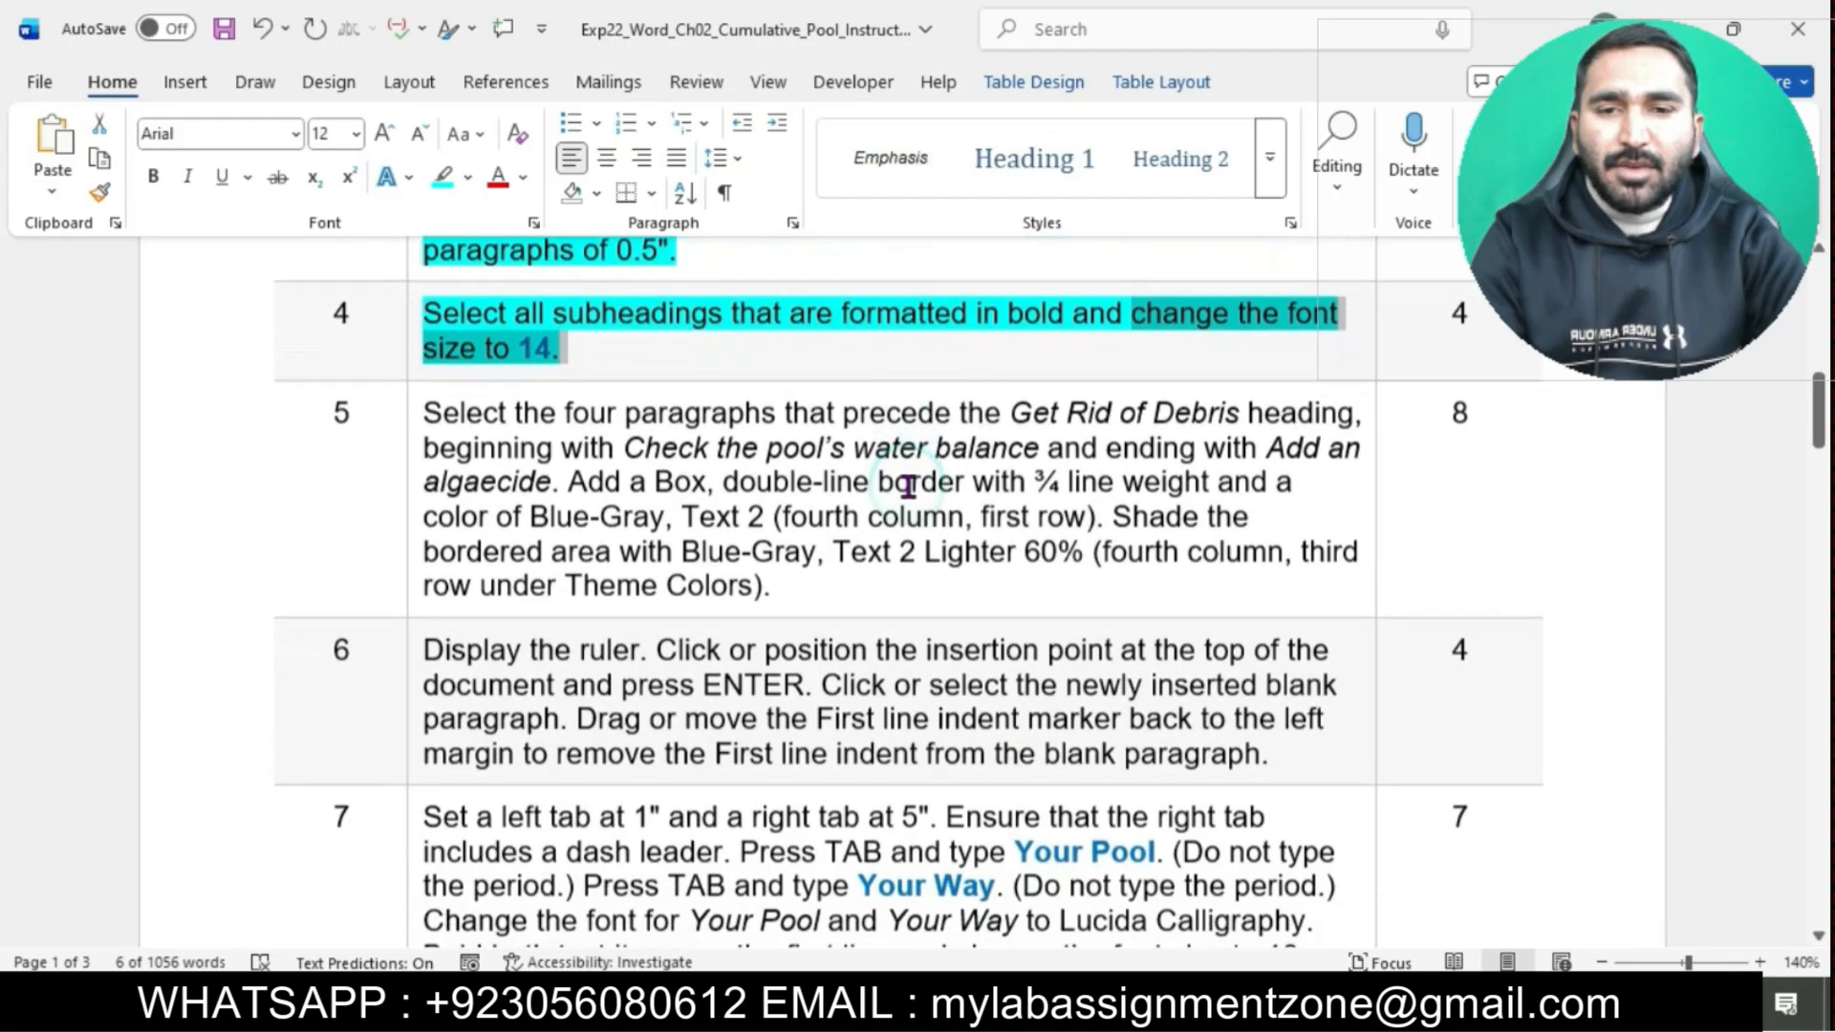
click(739, 414)
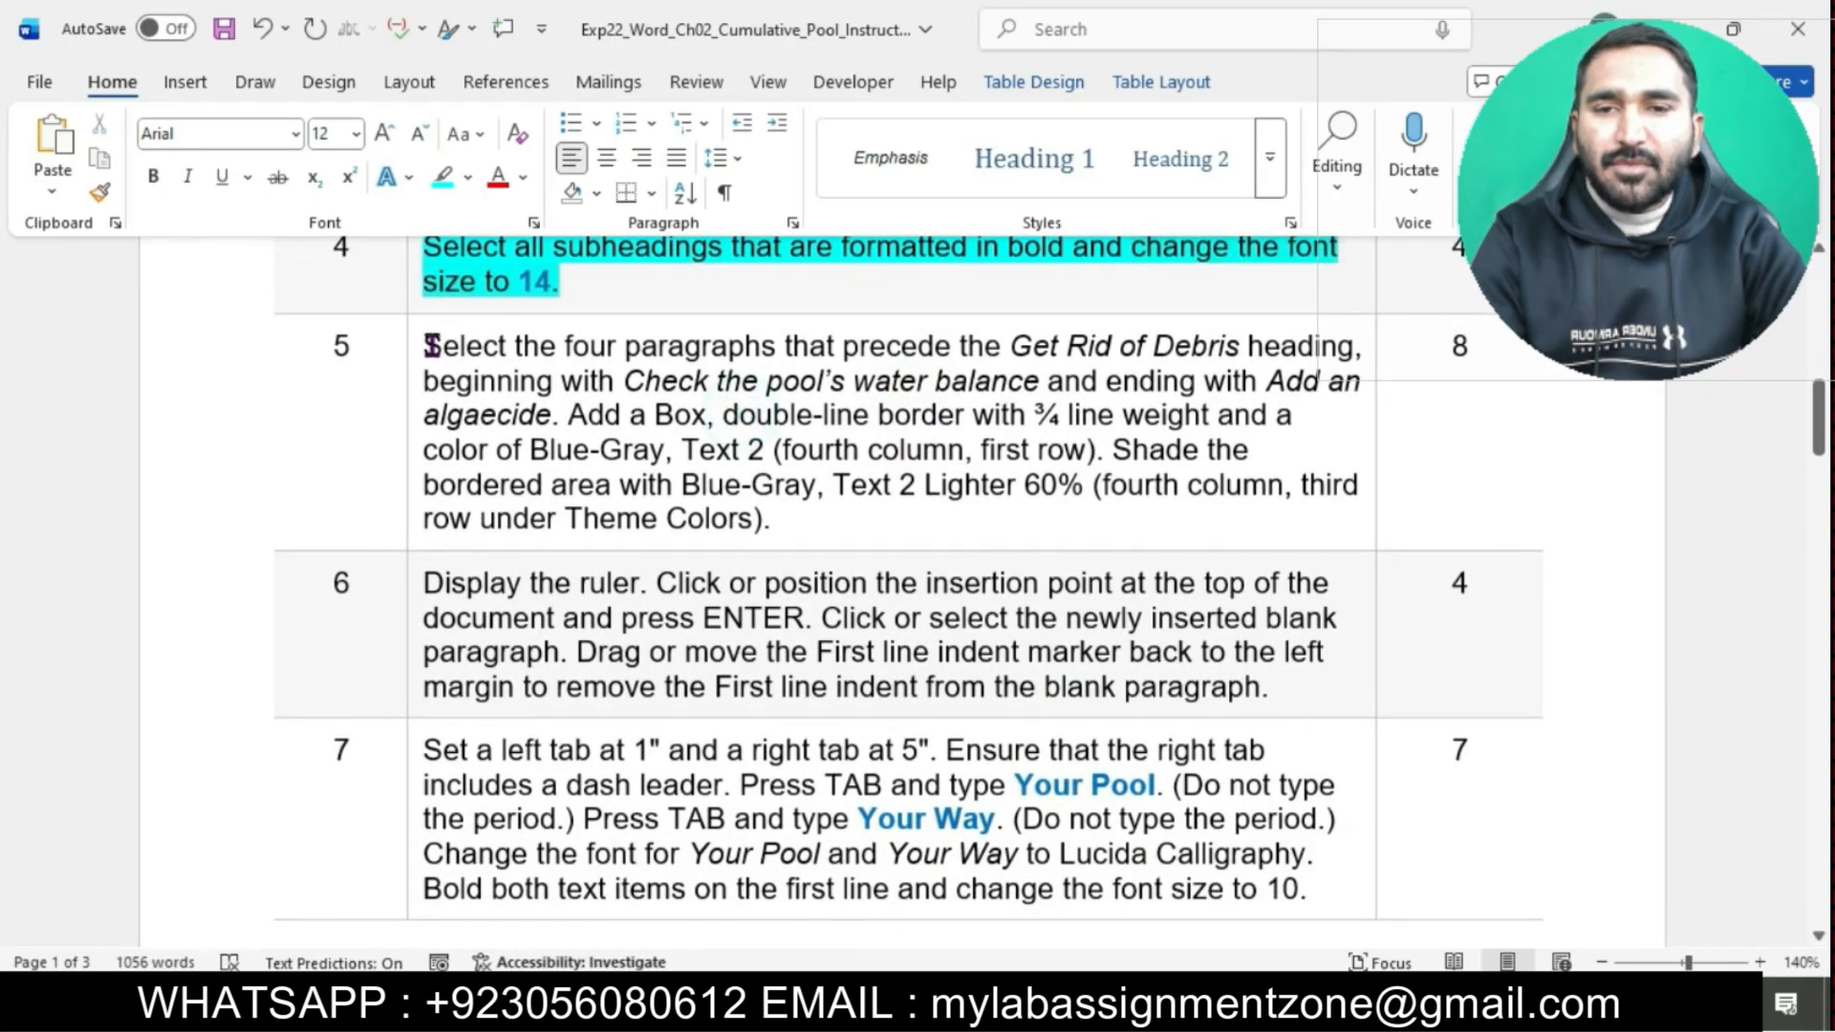
click(417, 351)
click(536, 299)
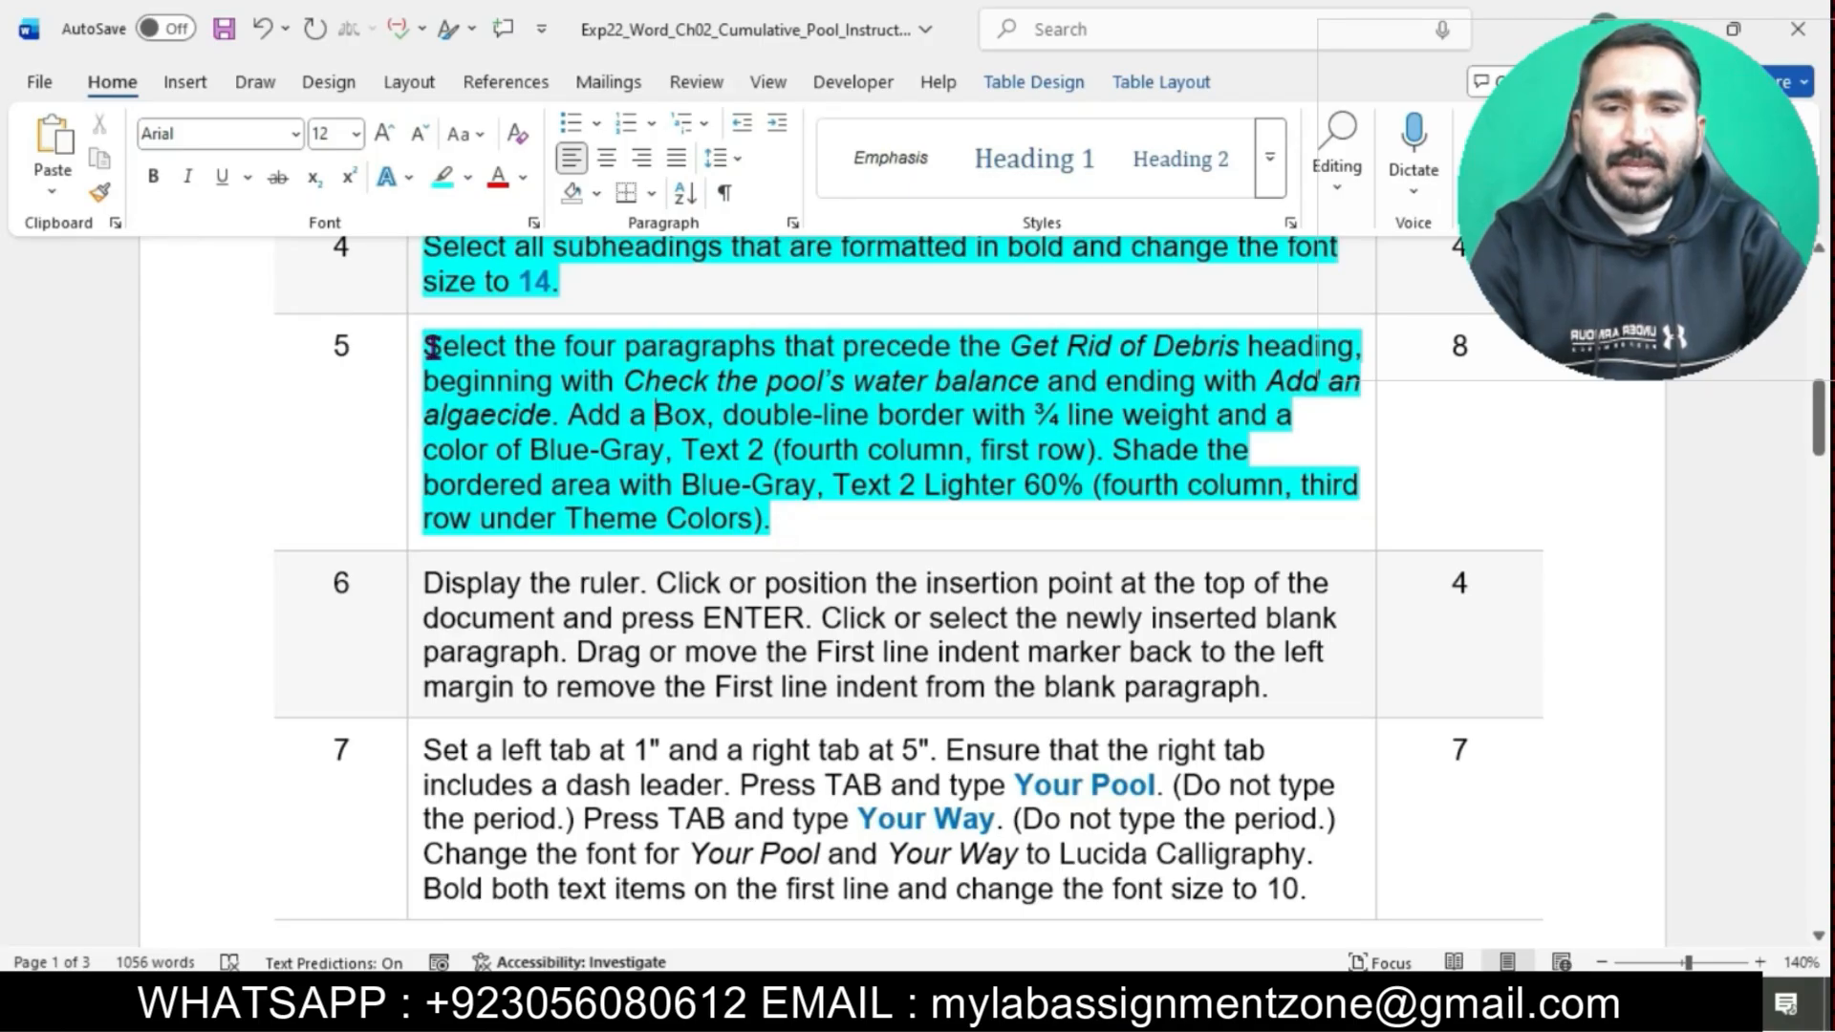
Check the first sentence of step 5 and select the four pool document paragraphs from Check the pool's water balance through Add an algaecide.
drag(432, 347, 565, 417)
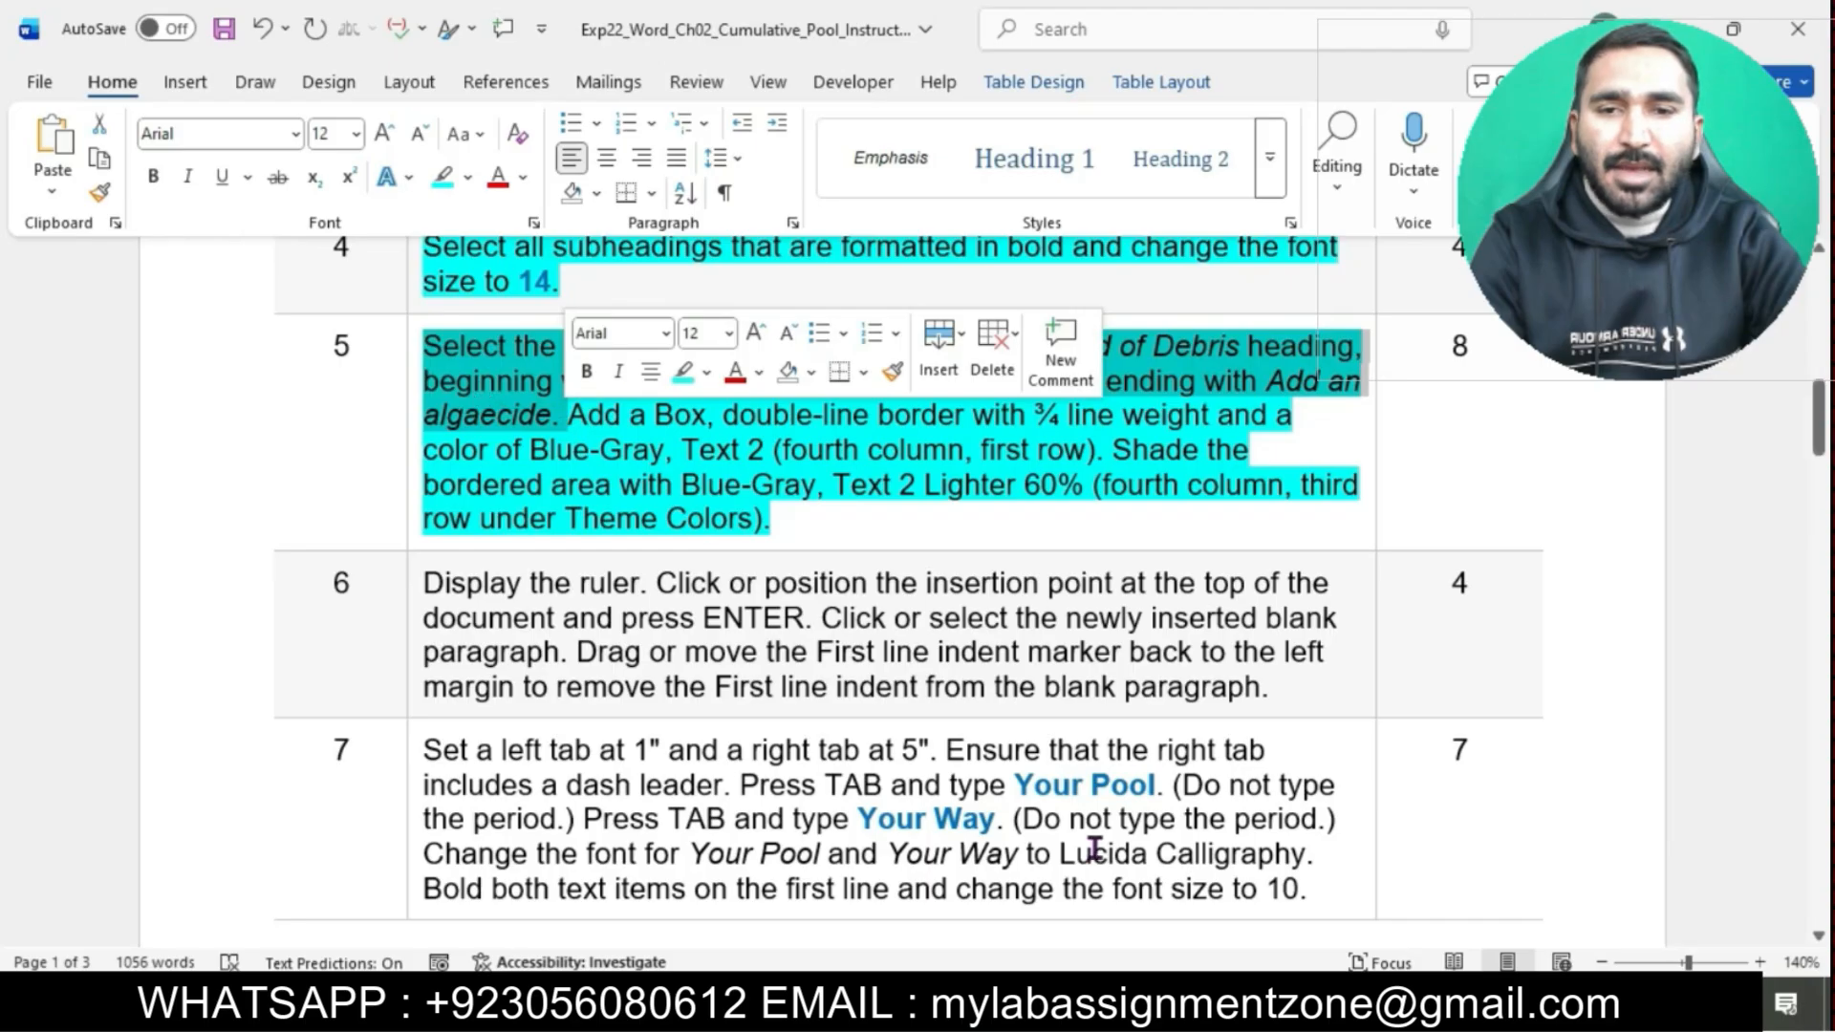
click(604, 468)
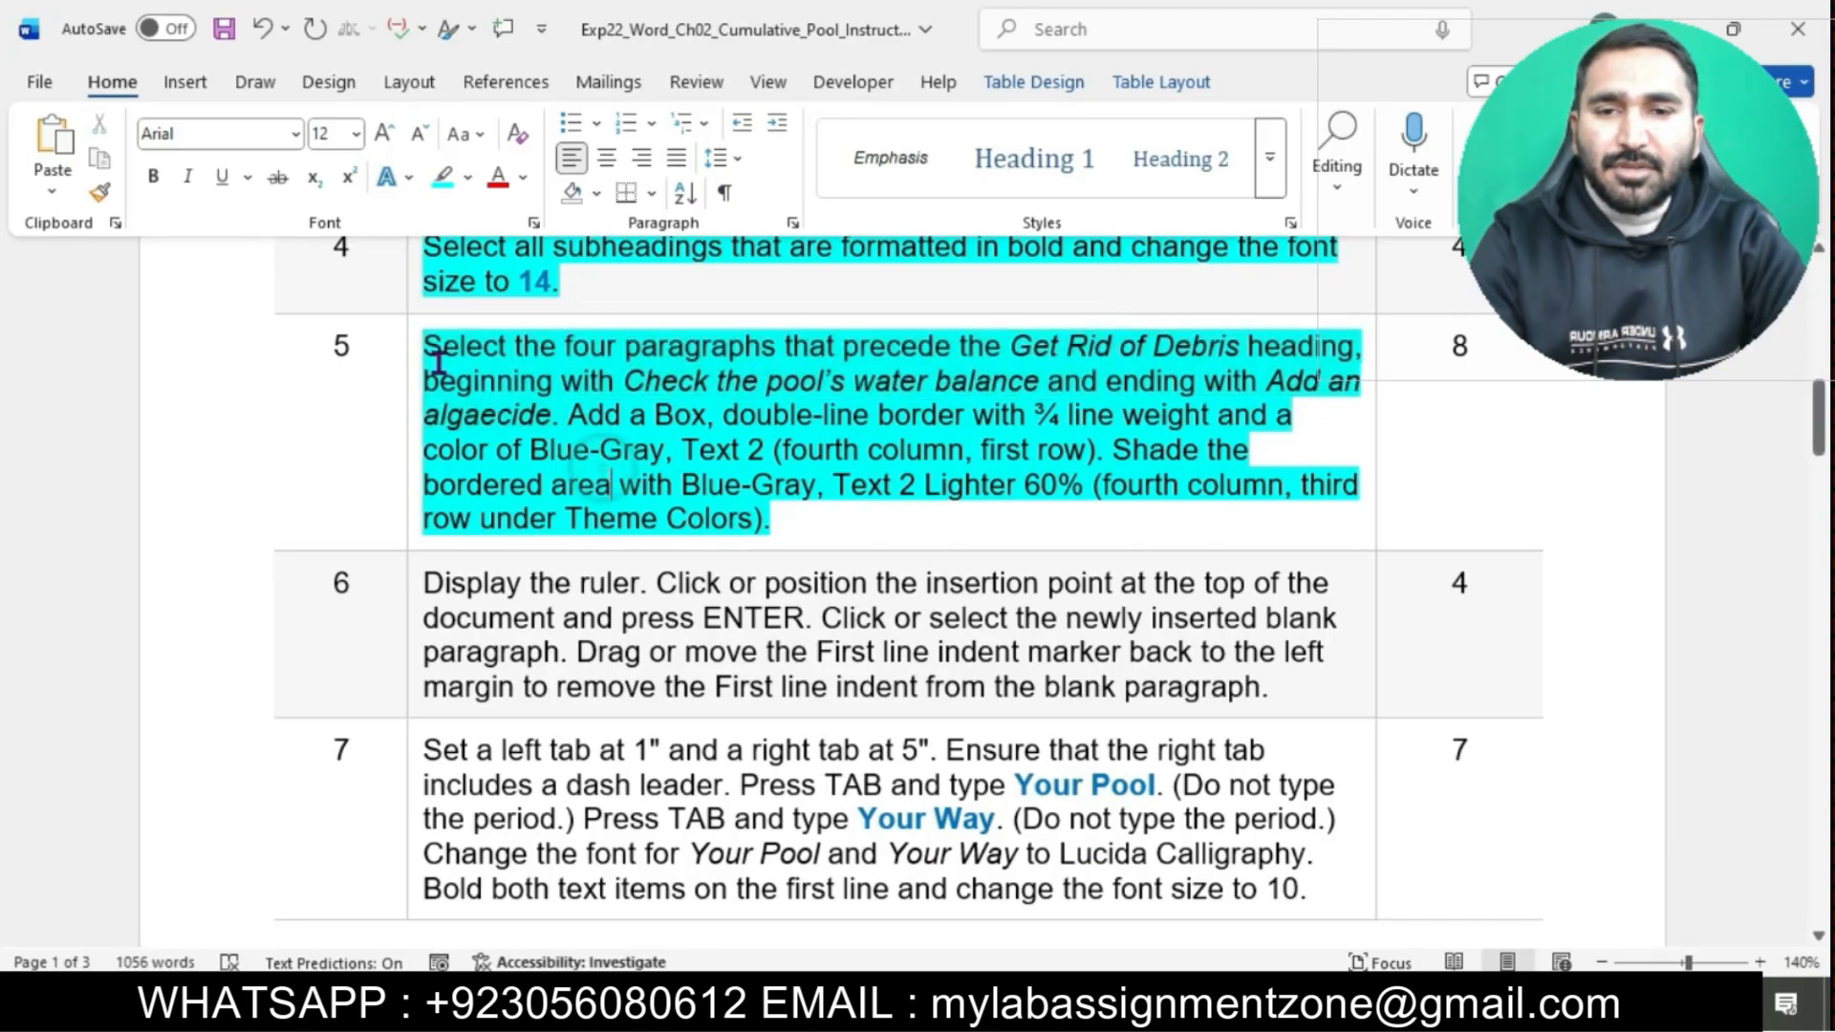
click(426, 348)
click(550, 420)
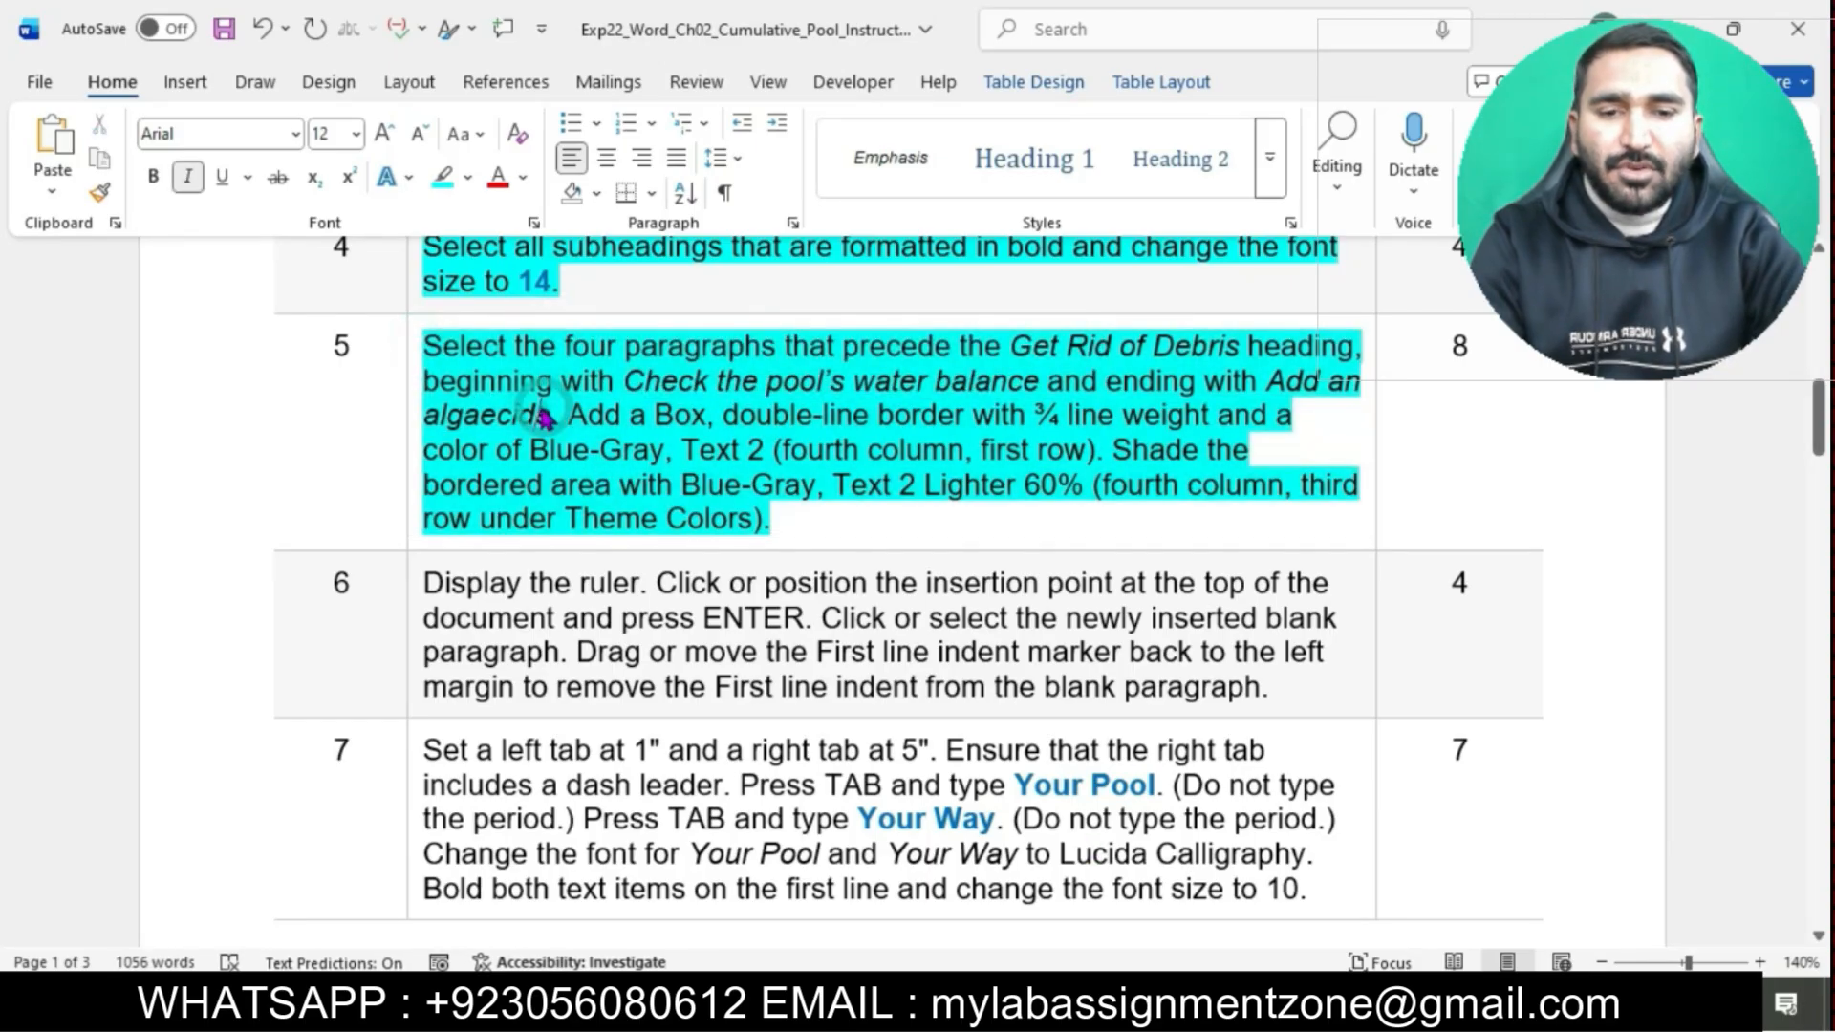
drag(426, 346, 559, 413)
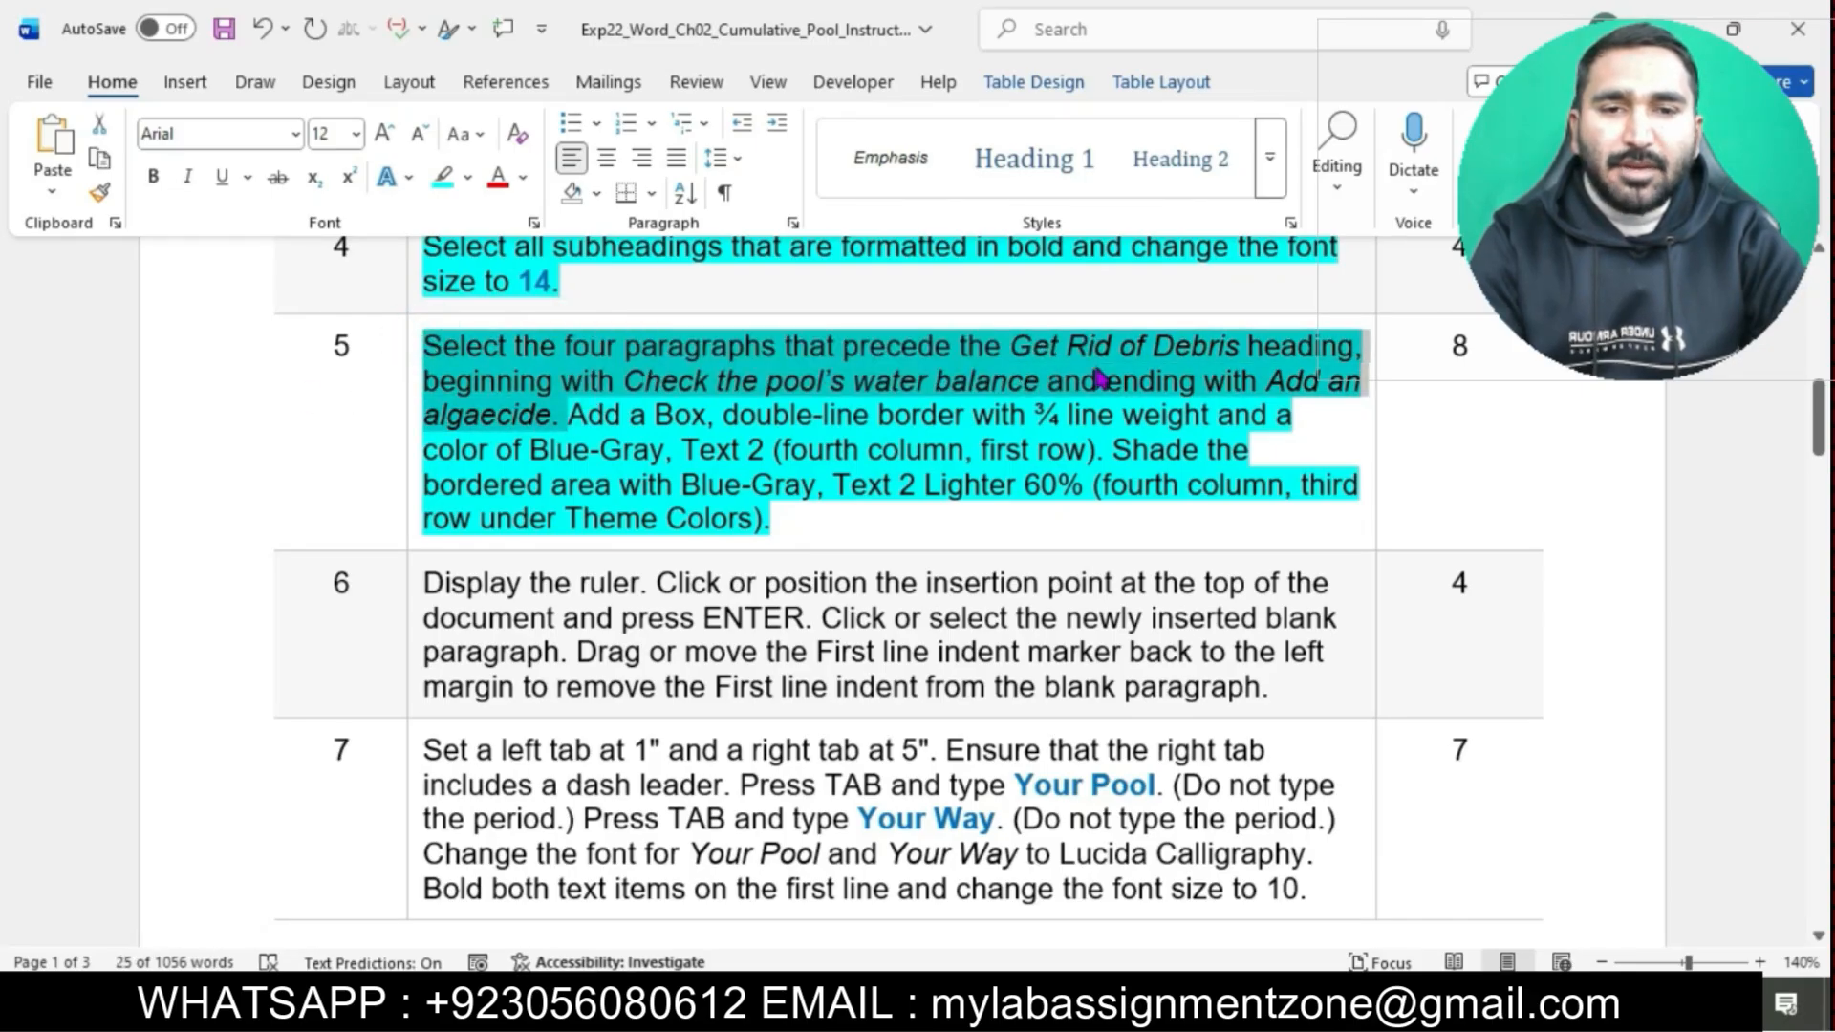
click(1219, 845)
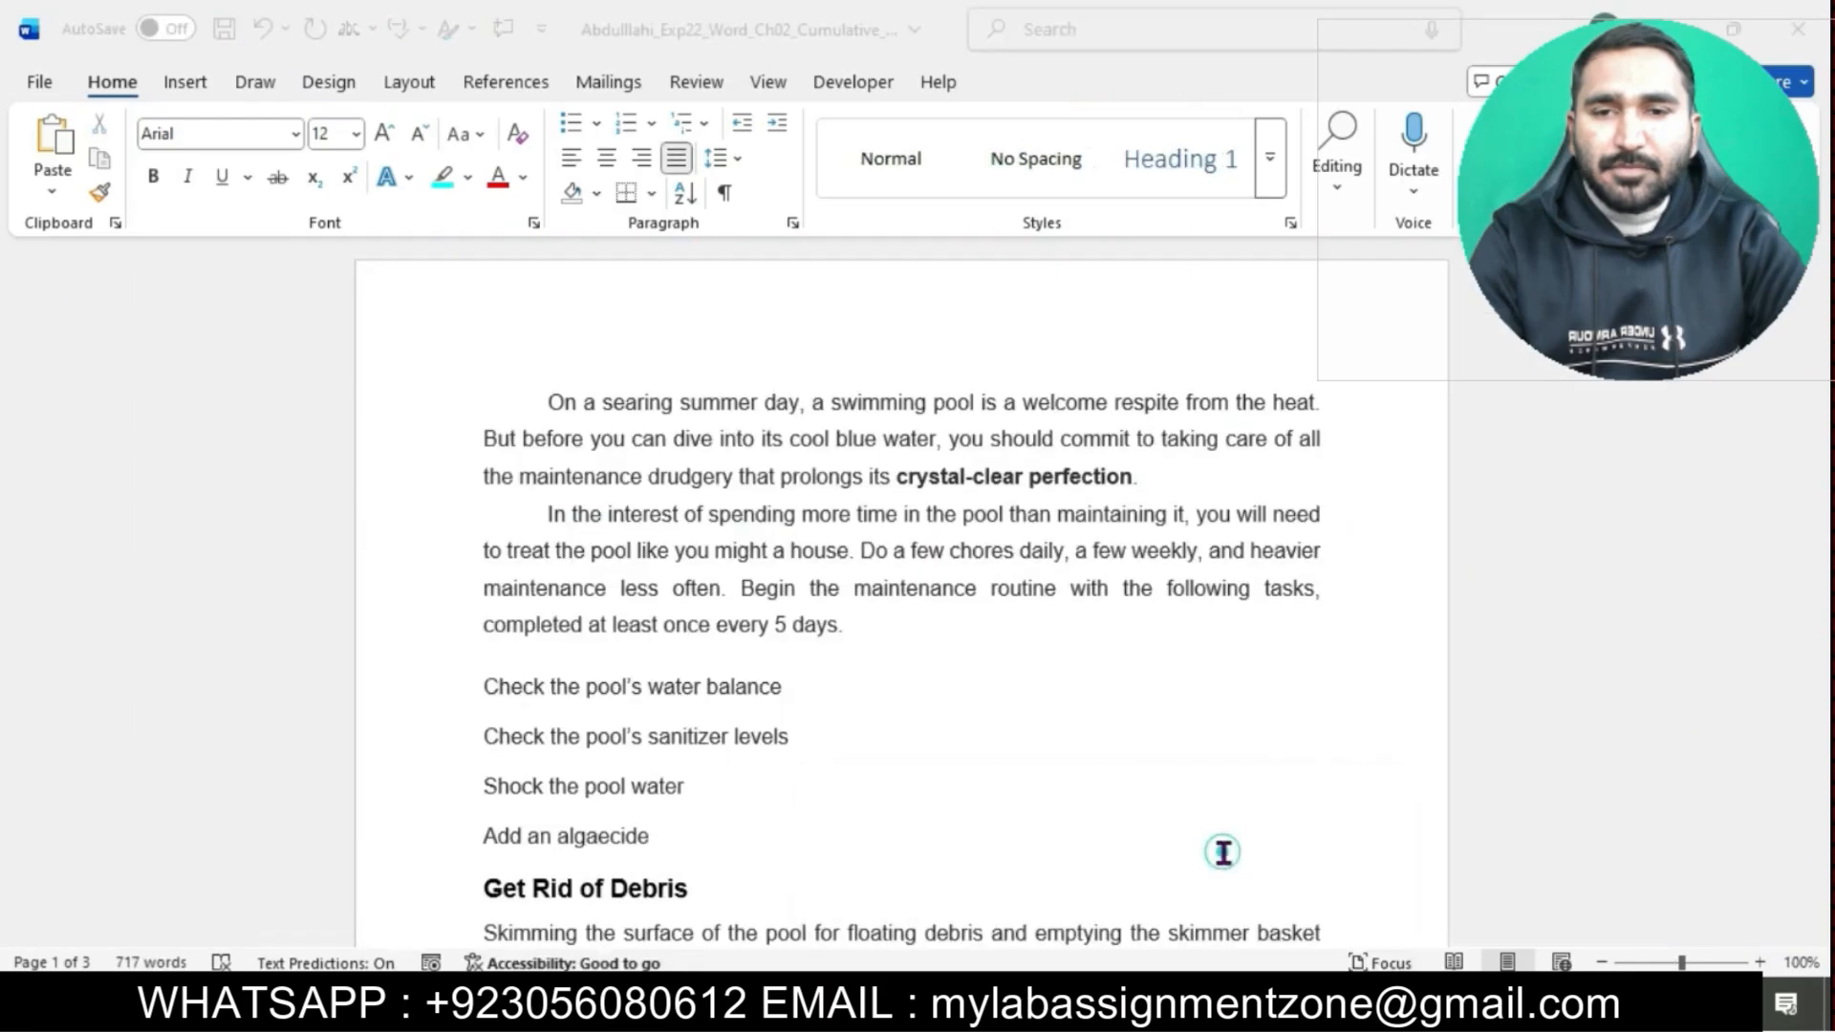
scroll(745, 645, down, 2)
drag(484, 585, 761, 726)
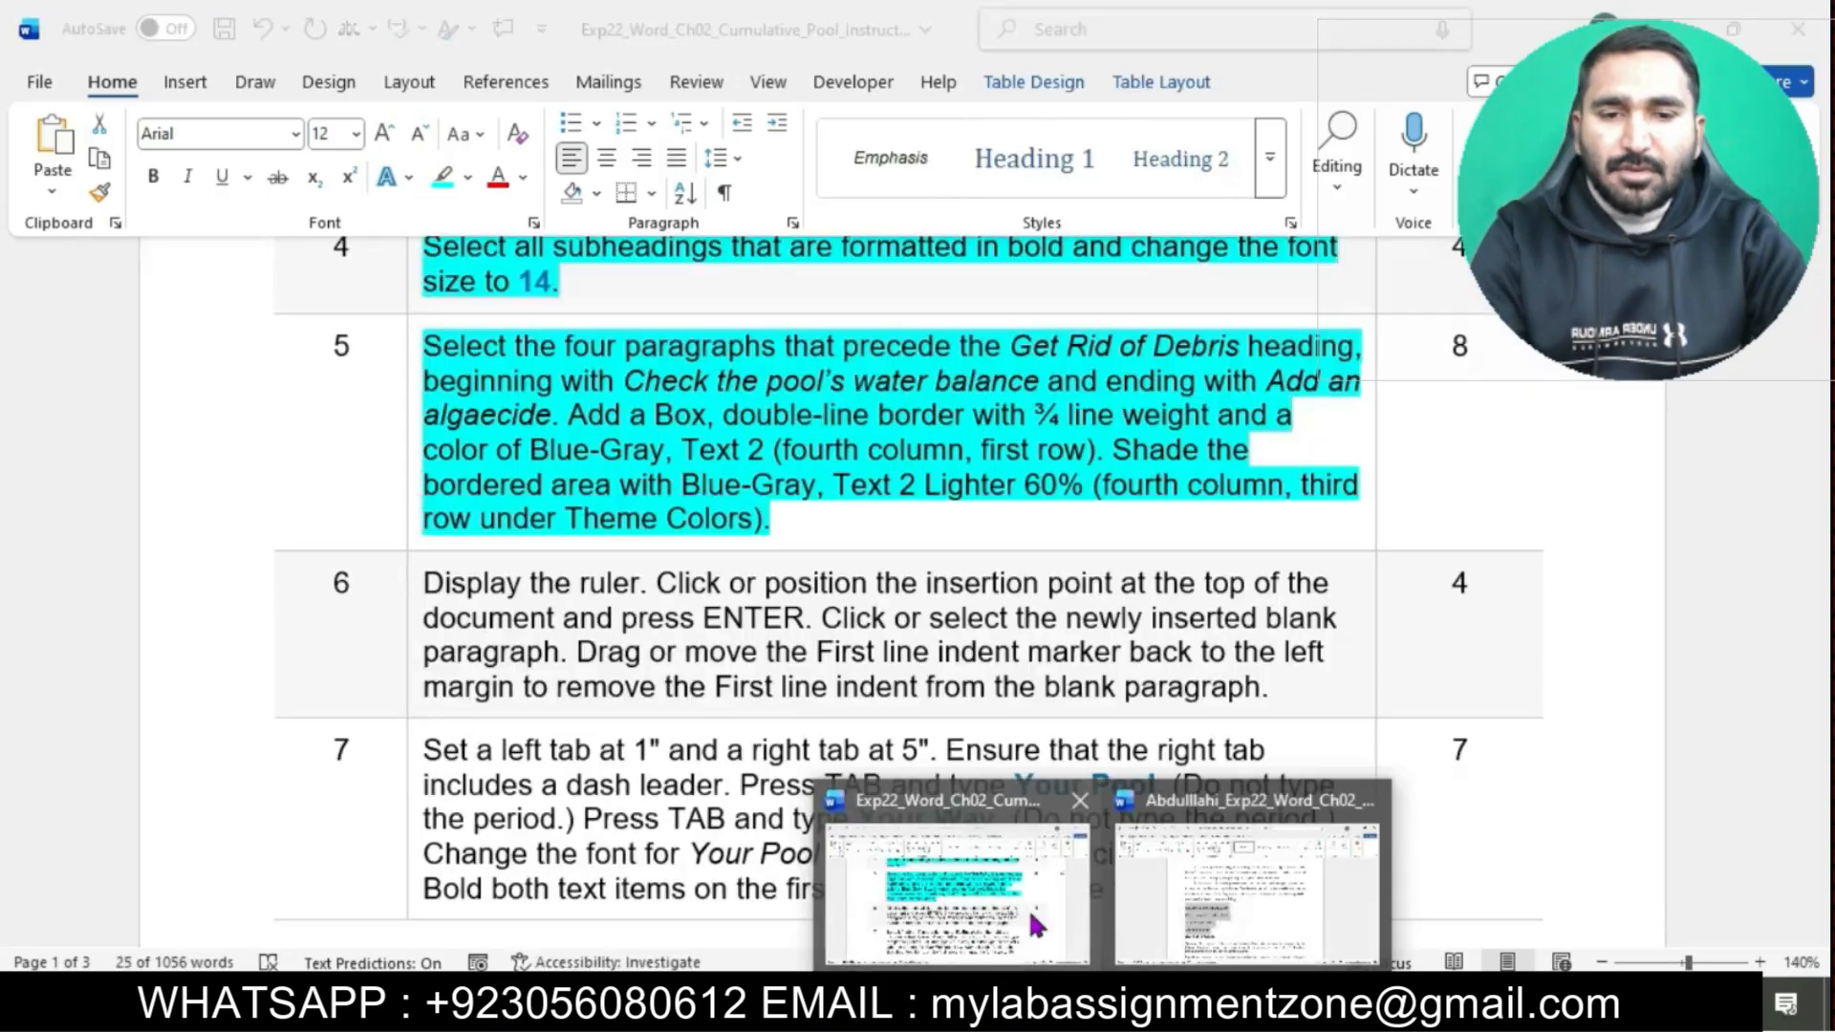
Read the border requirement in step 5 of the instructions and switch back to the pool document.
click(1029, 915)
drag(570, 415, 1220, 441)
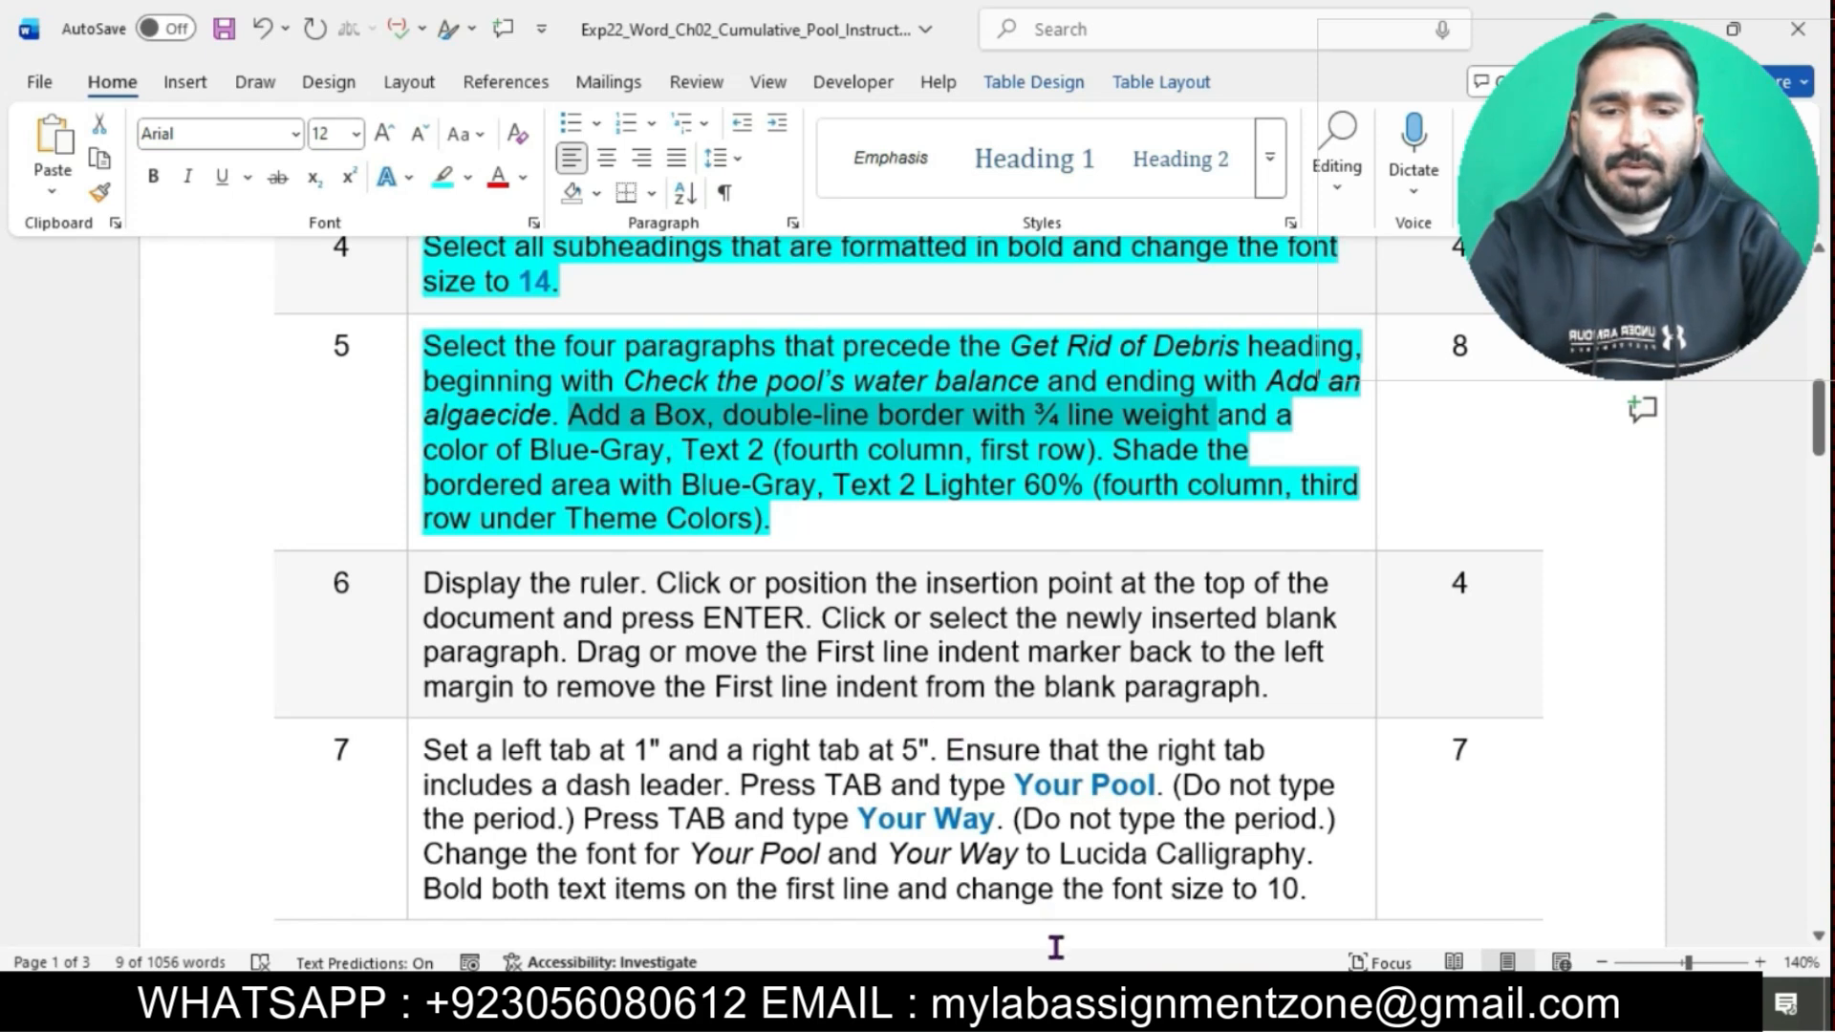
mouse_move(1104, 1013)
click(1228, 898)
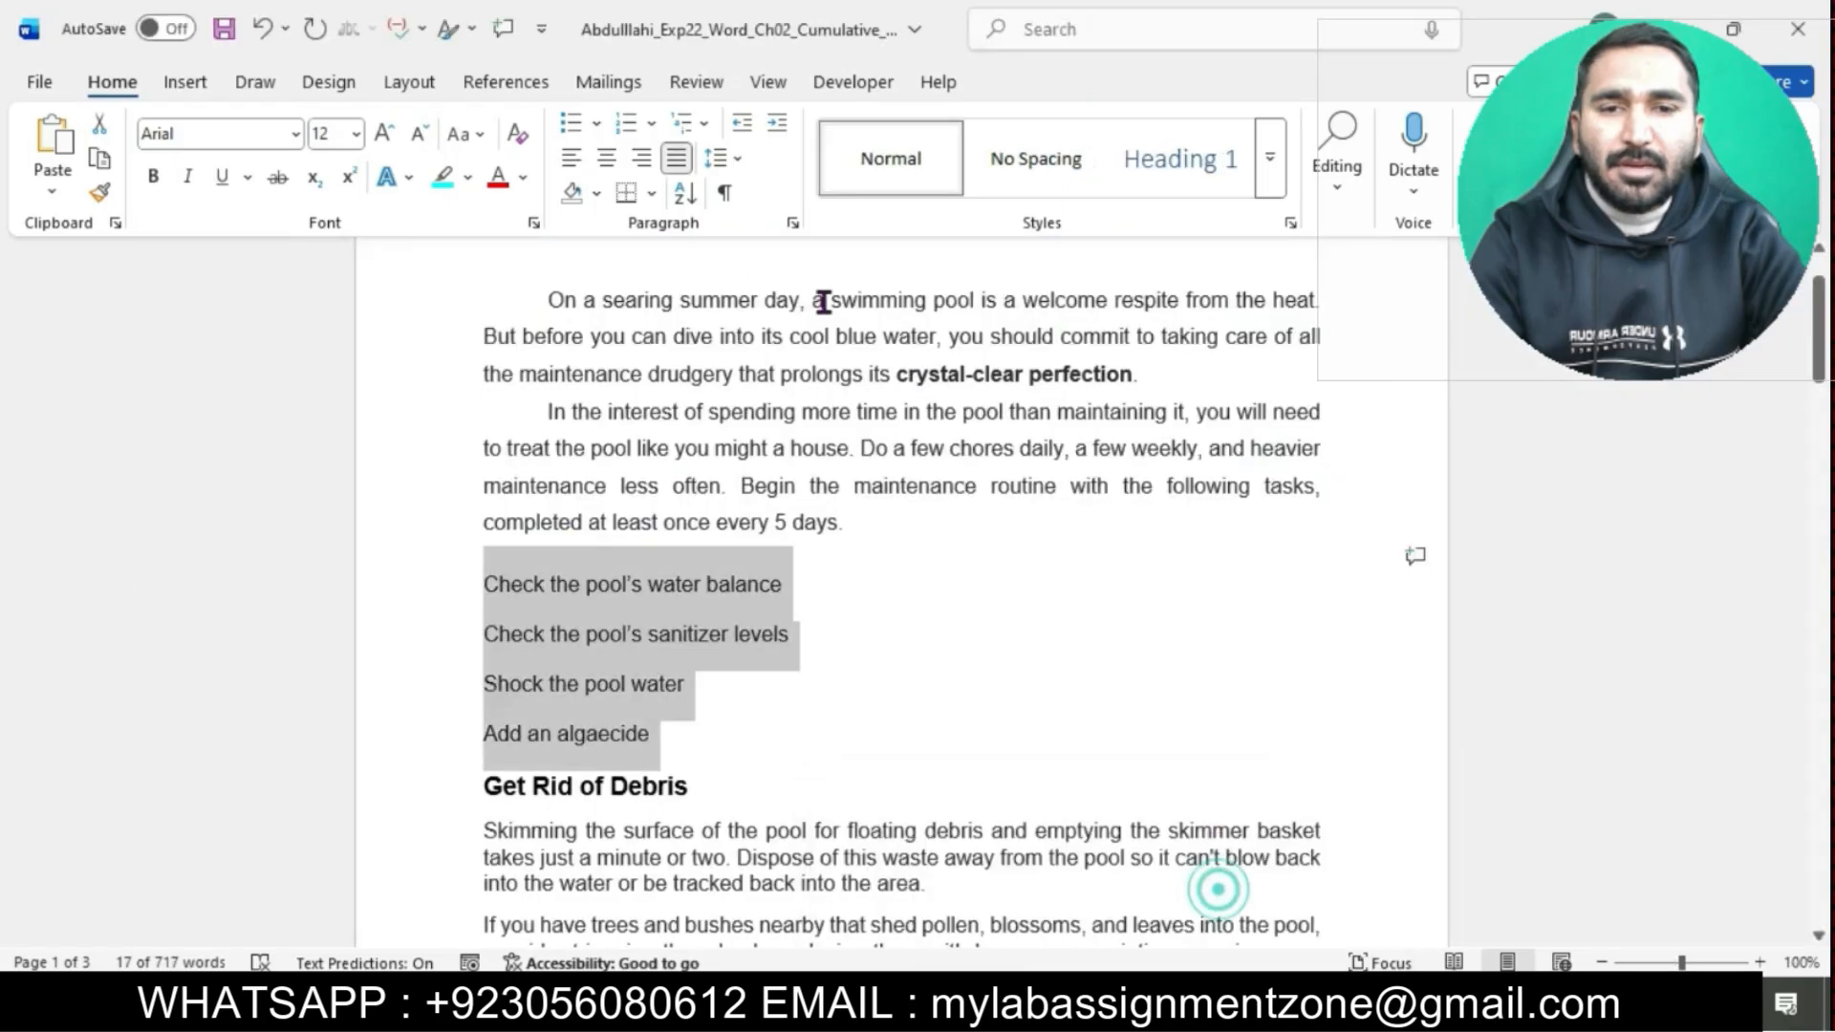
Set up a Box border with the double-line style and ¾ pt width for the four selected paragraphs.
click(653, 195)
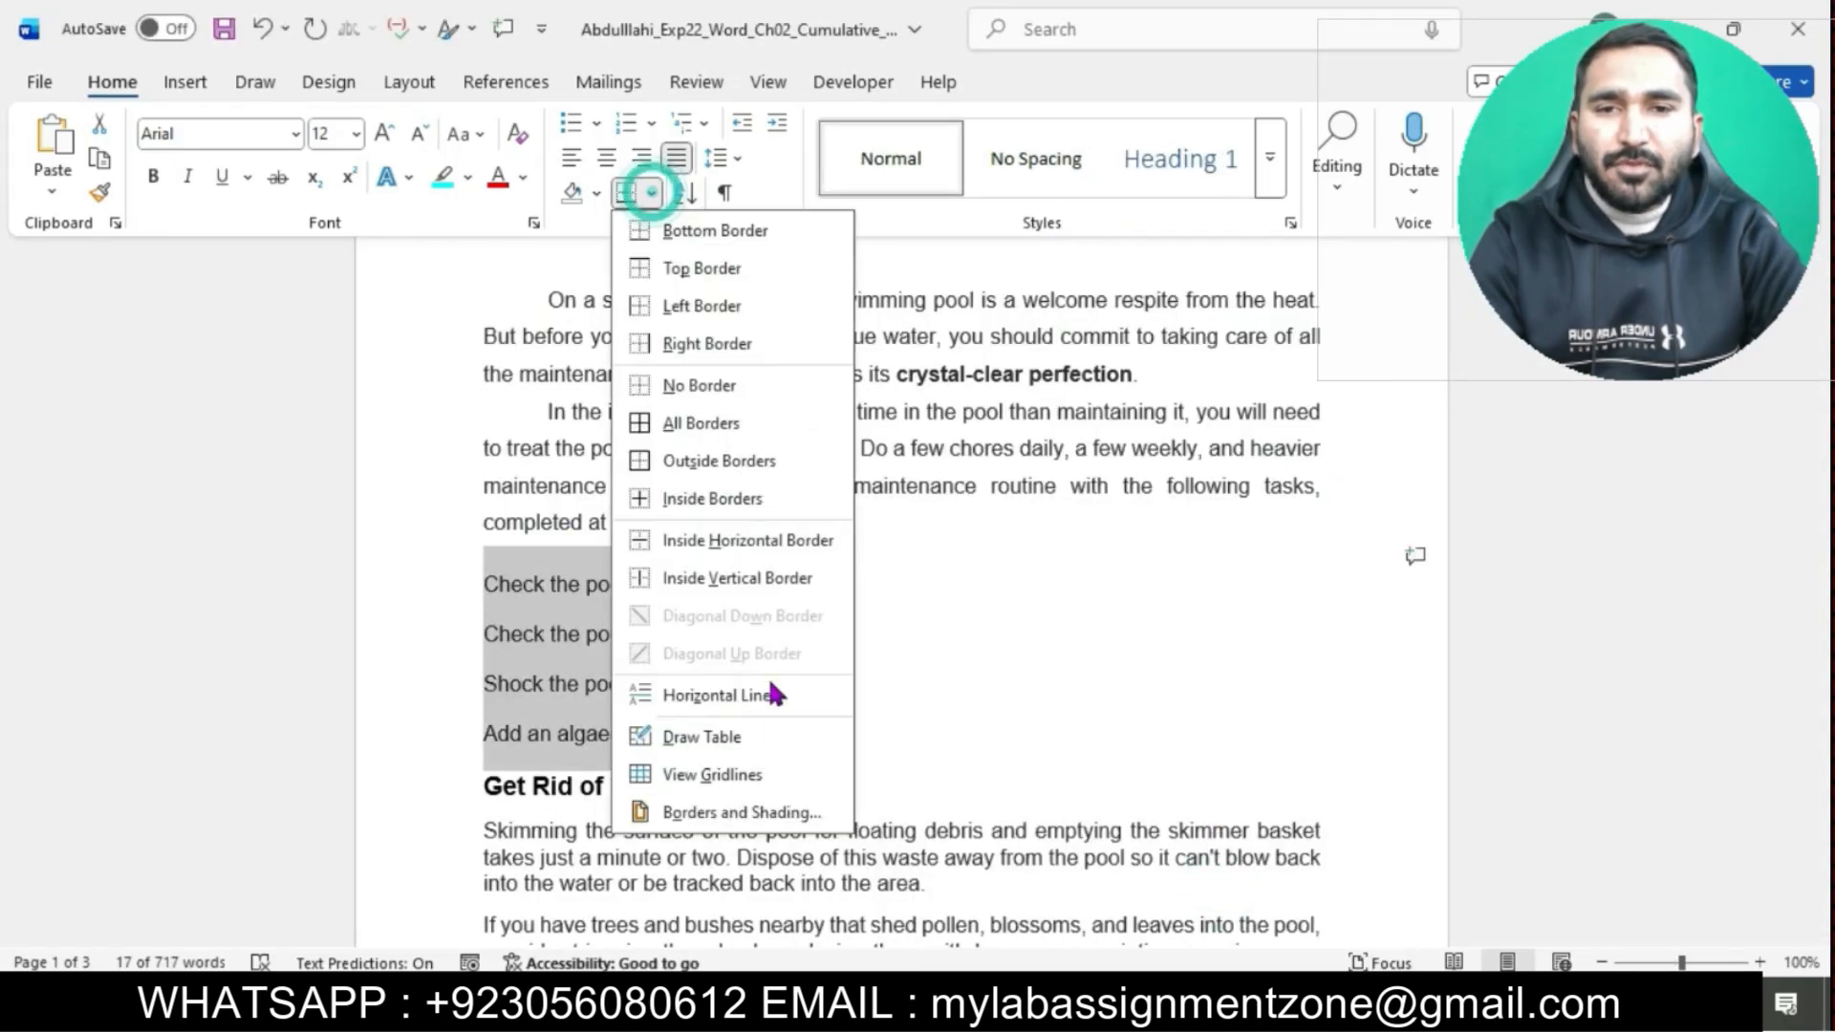
click(764, 815)
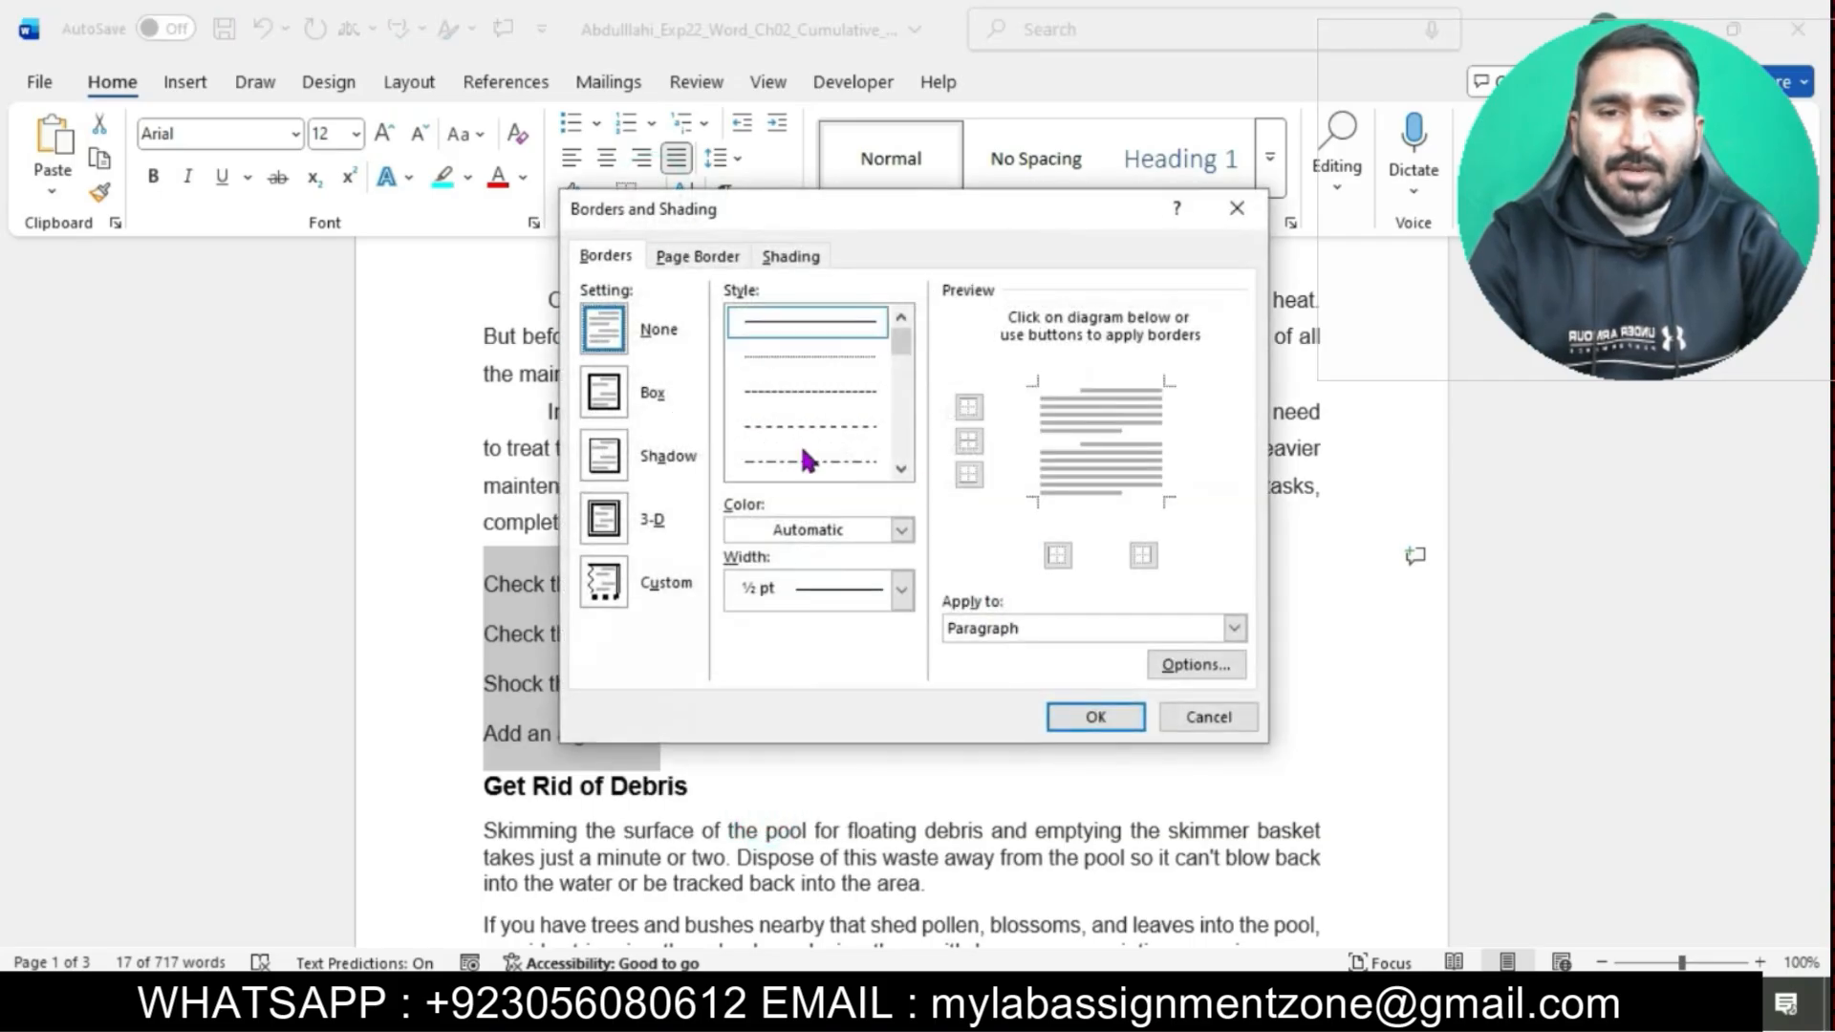
click(603, 392)
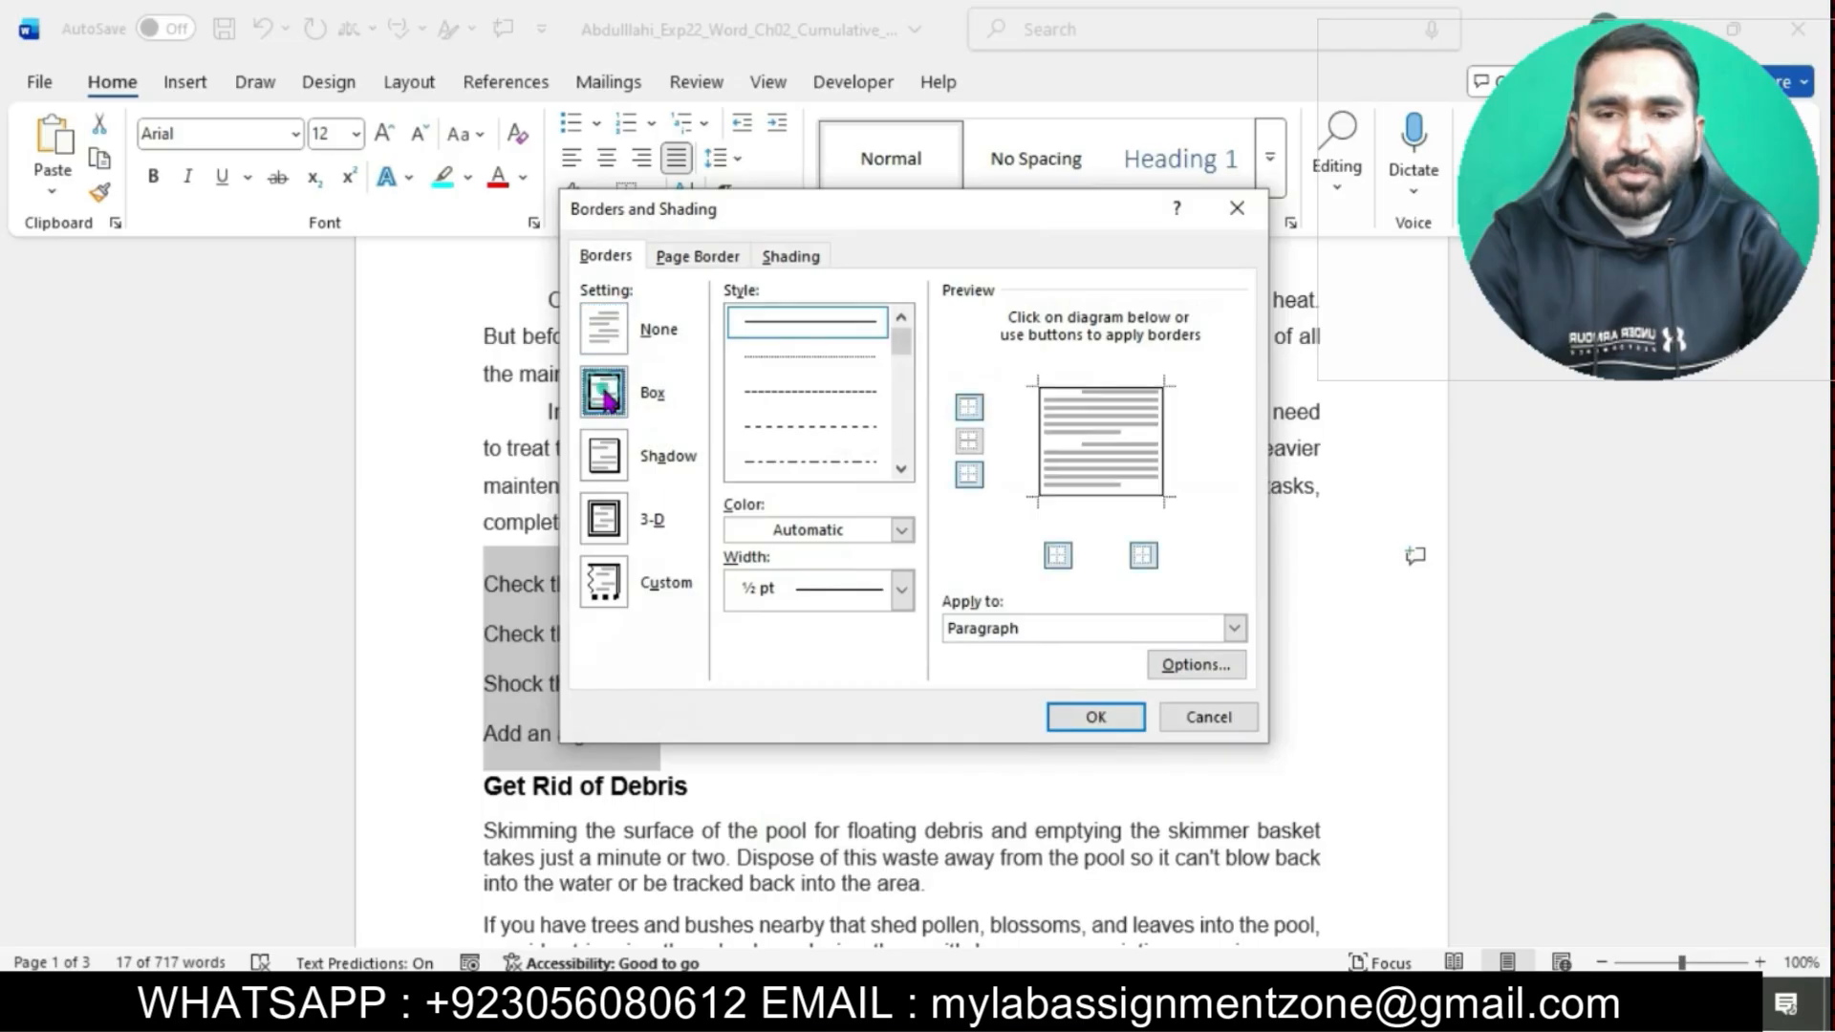
click(901, 470)
click(901, 469)
click(902, 469)
click(837, 450)
mouse_move(1034, 940)
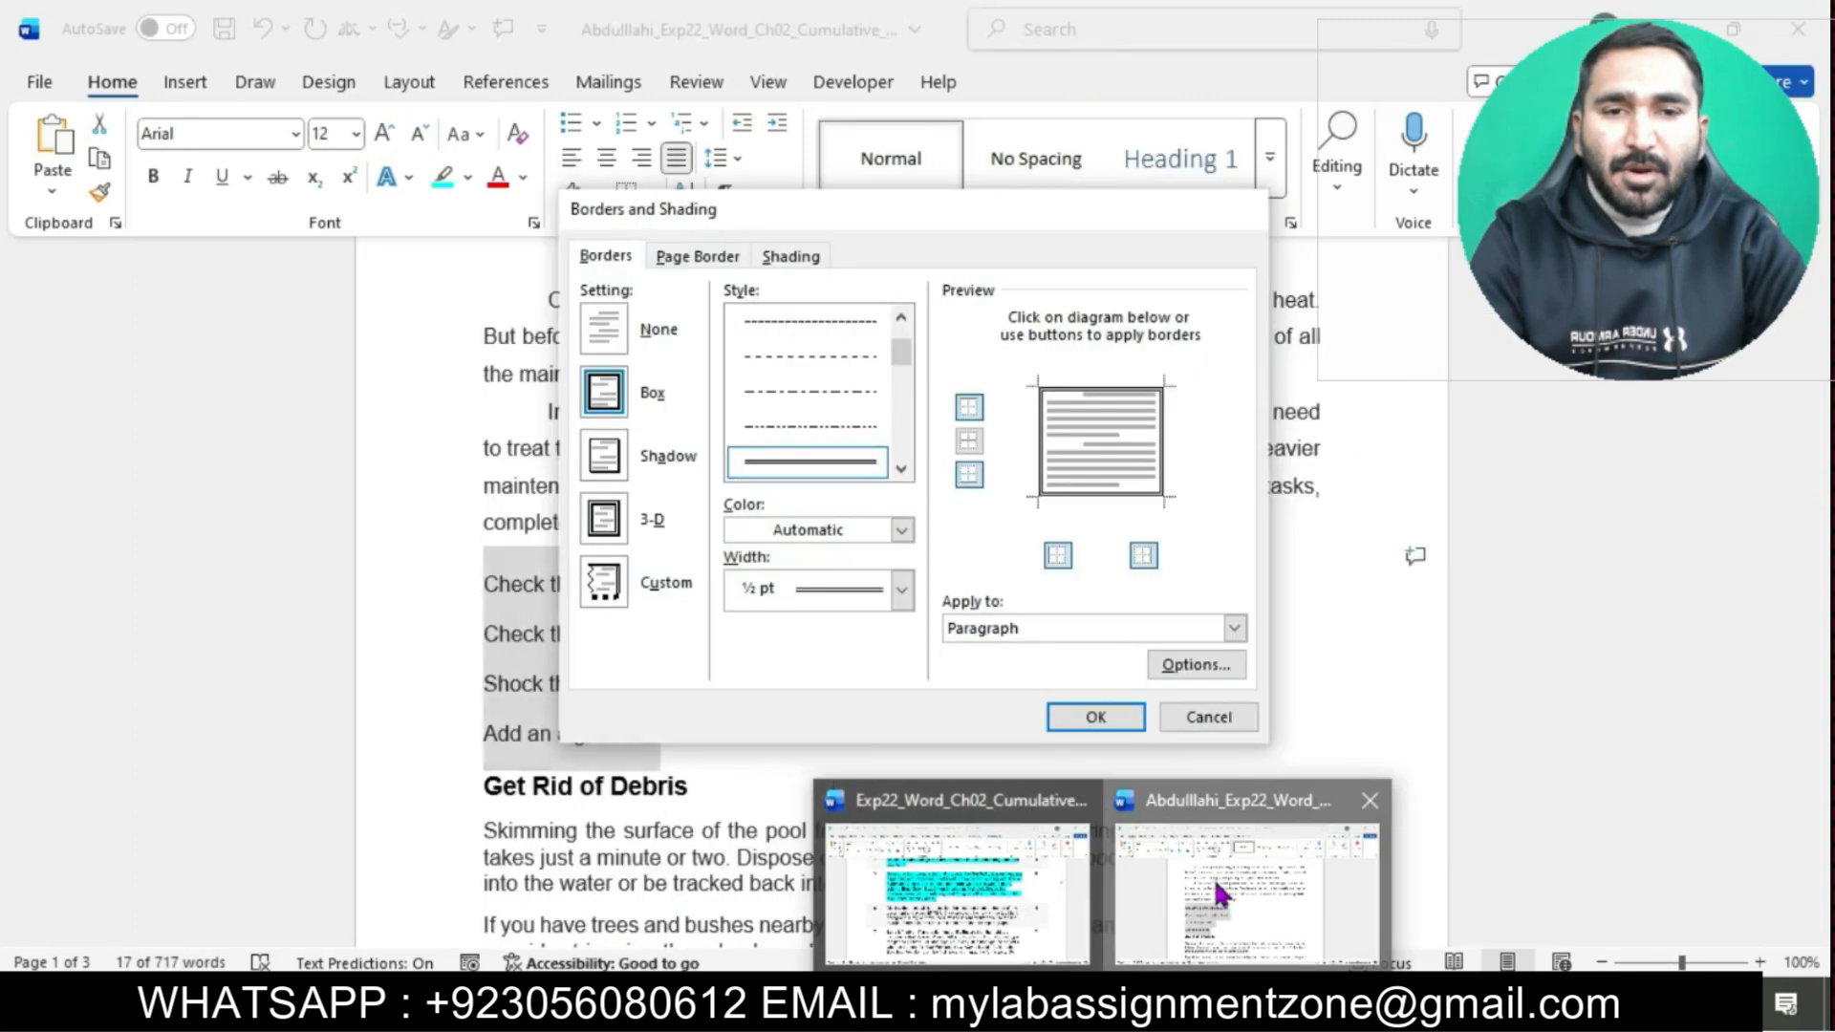
click(1207, 912)
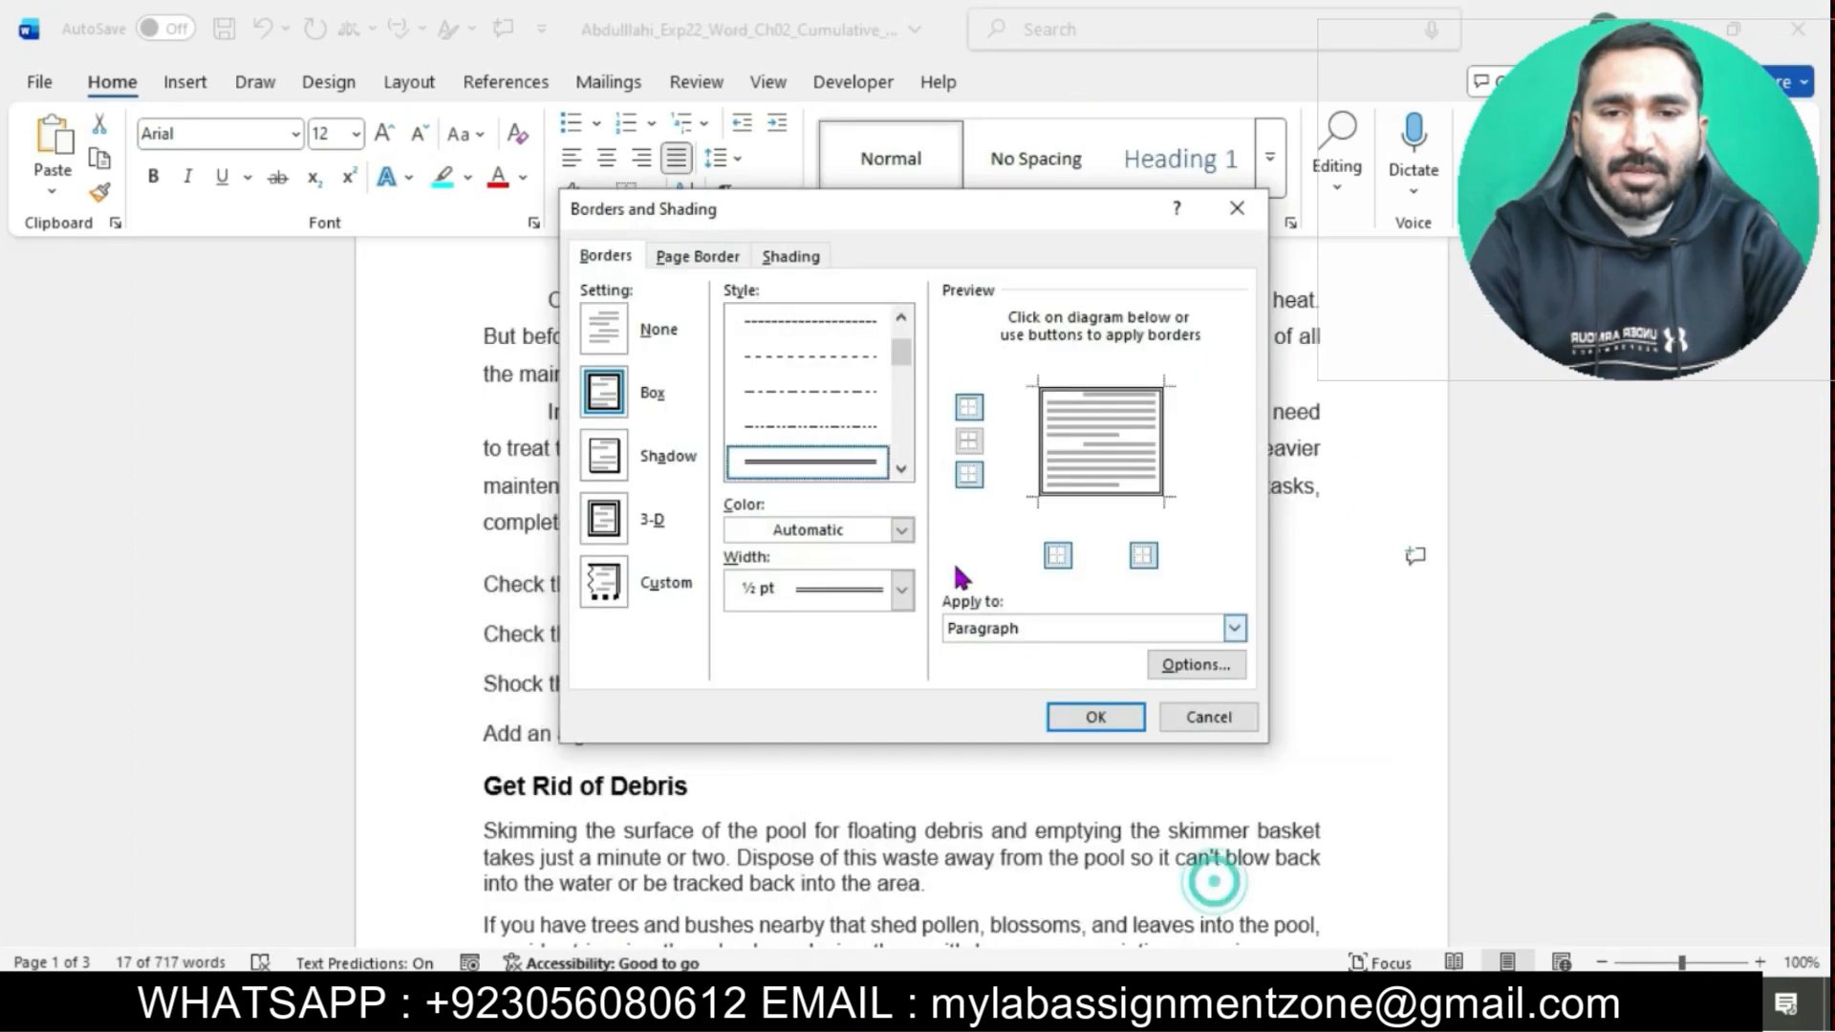
click(902, 590)
click(835, 699)
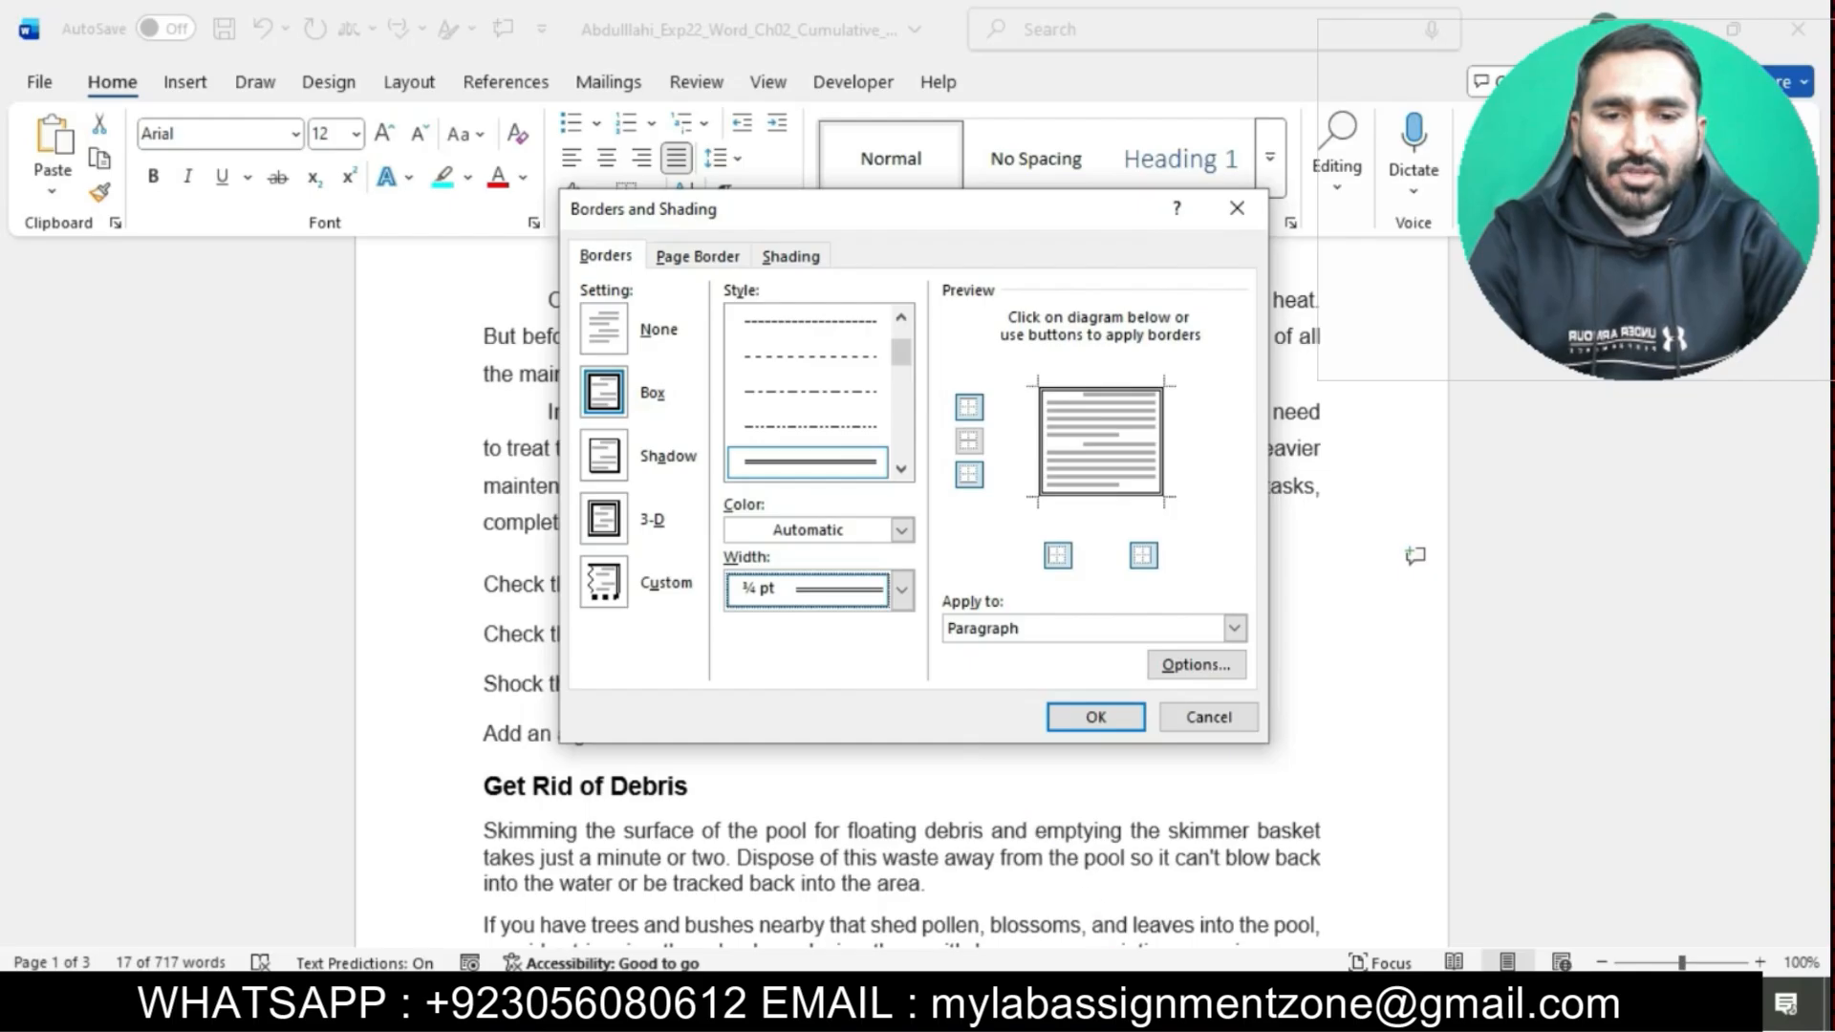
Check the border color in the instructions, set it to Blue-Gray, Text 2, and apply the border to the paragraphs.
mouse_move(1104, 1013)
click(1013, 884)
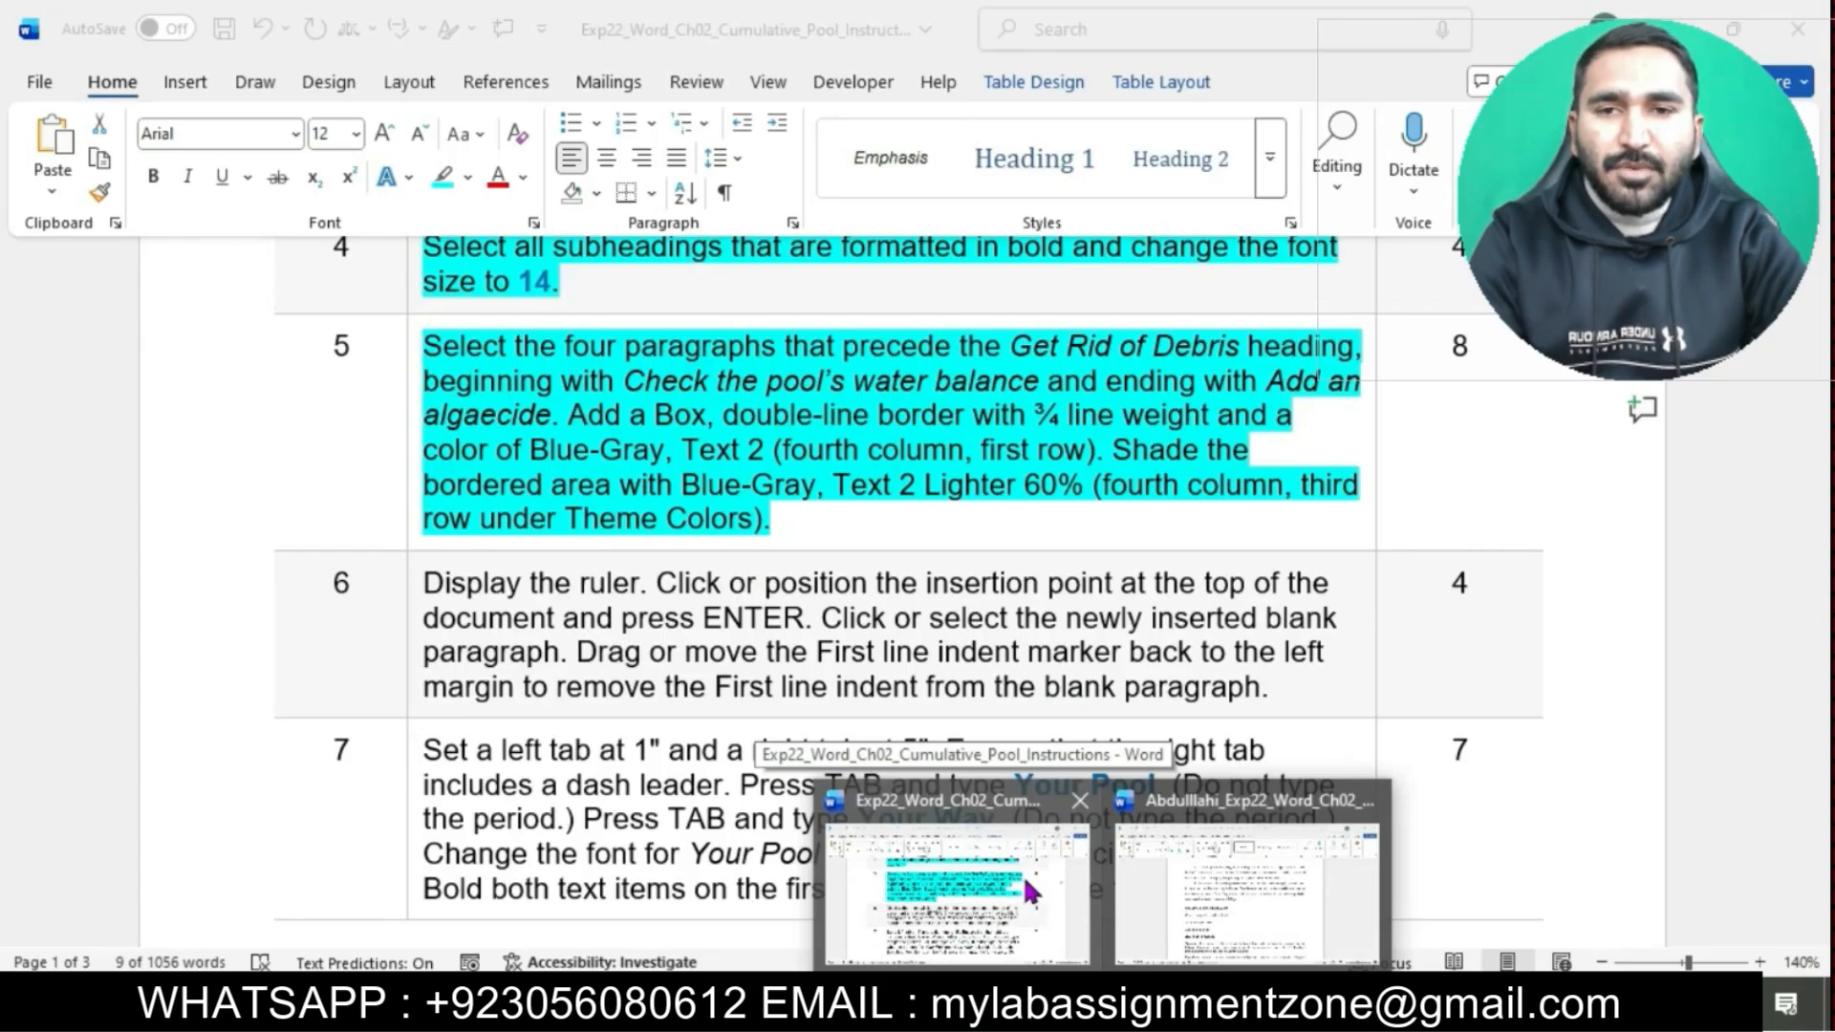
click(1242, 889)
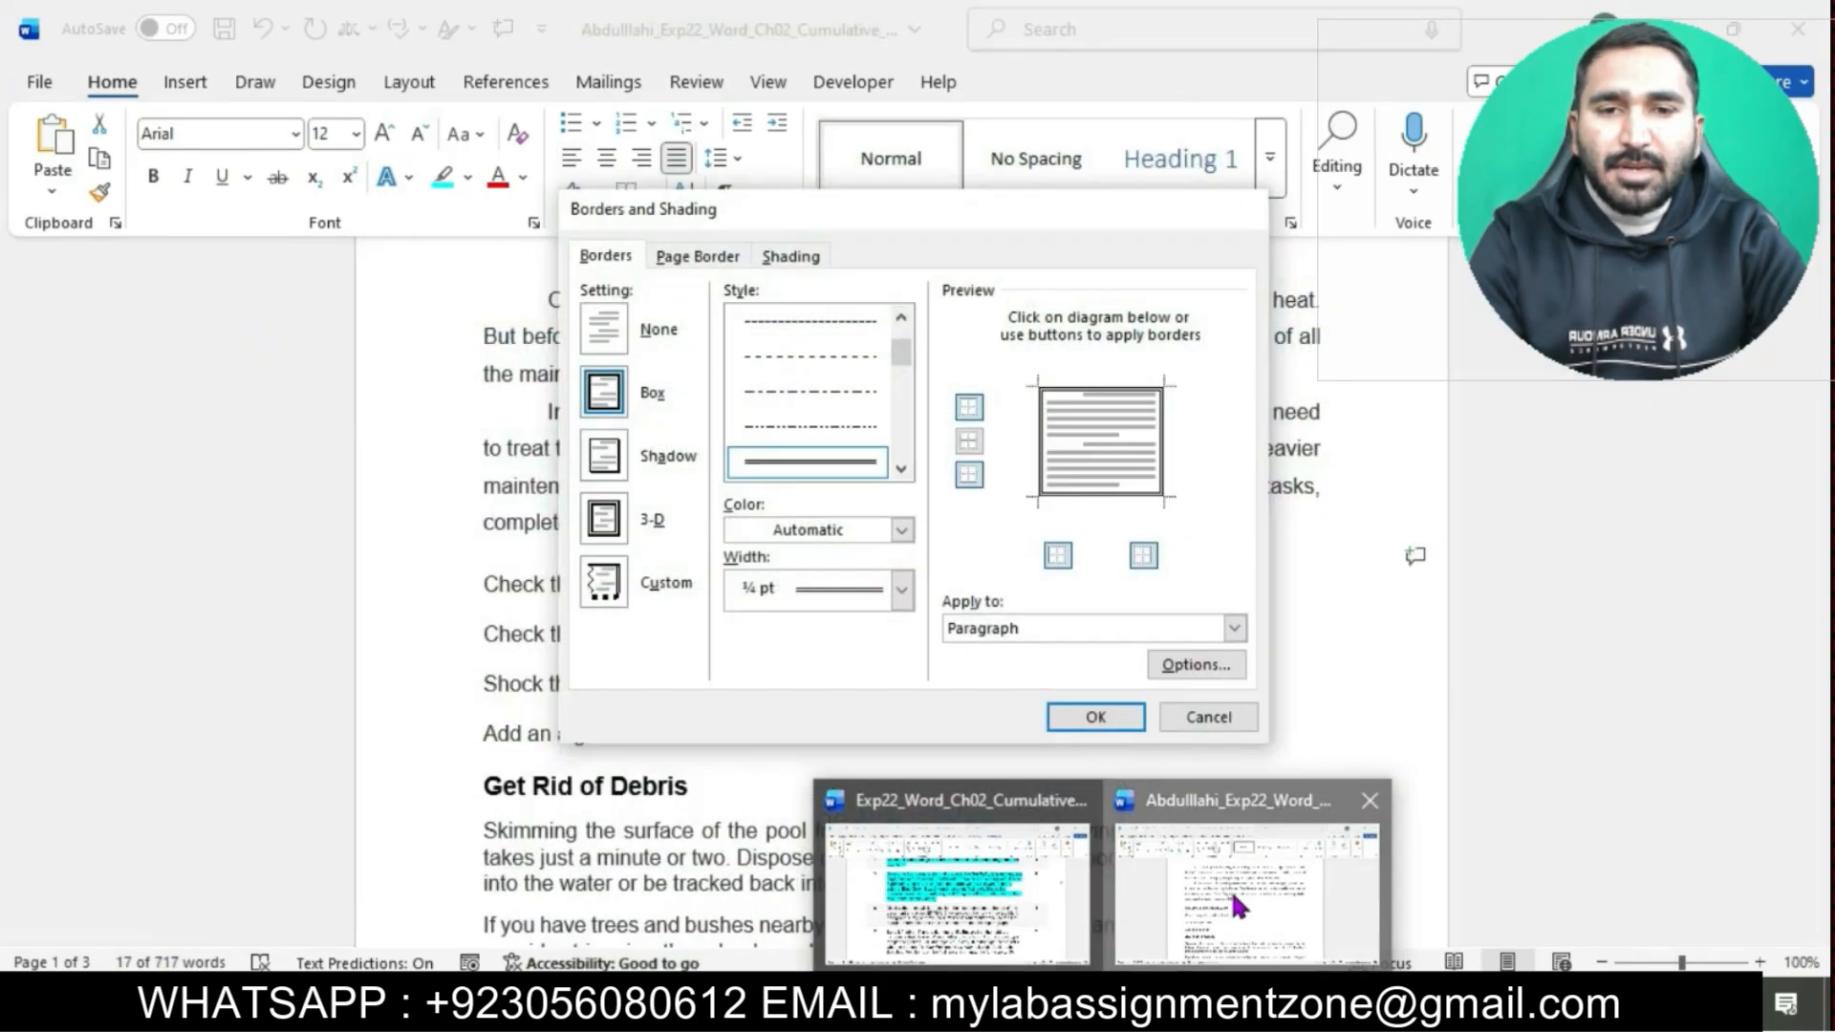
click(902, 531)
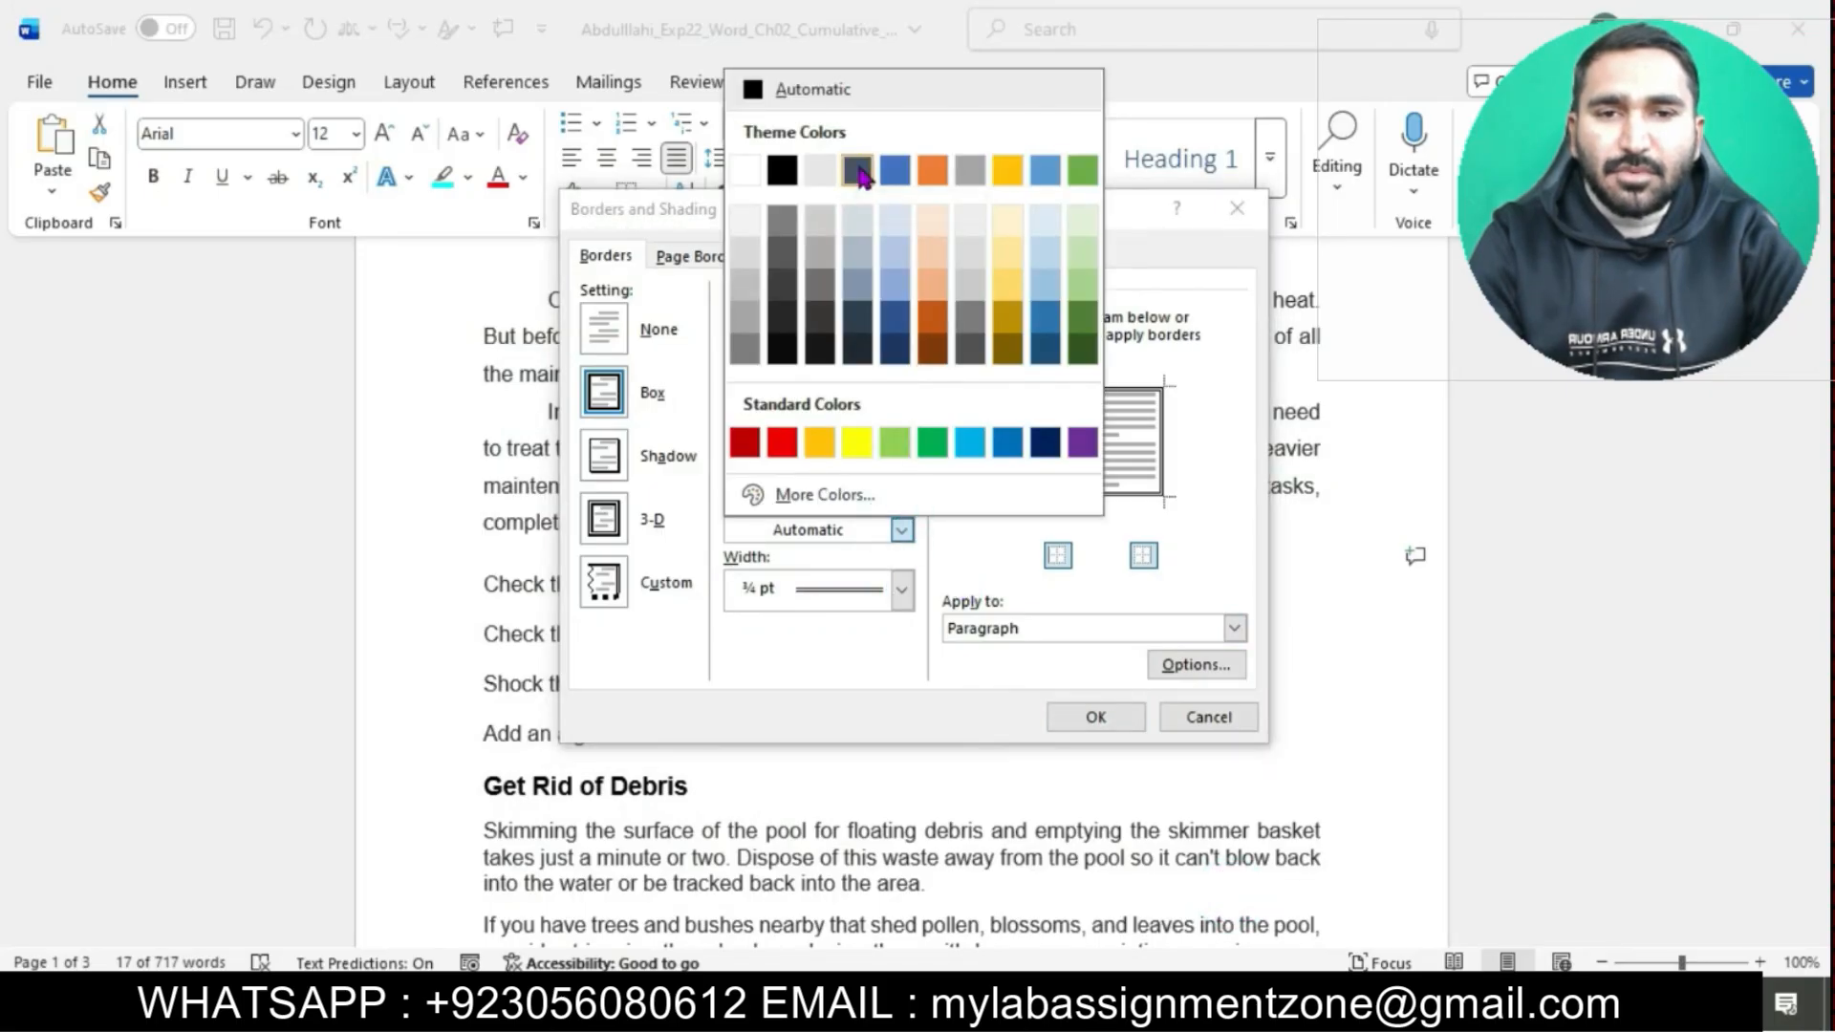
click(858, 172)
mouse_move(1103, 1001)
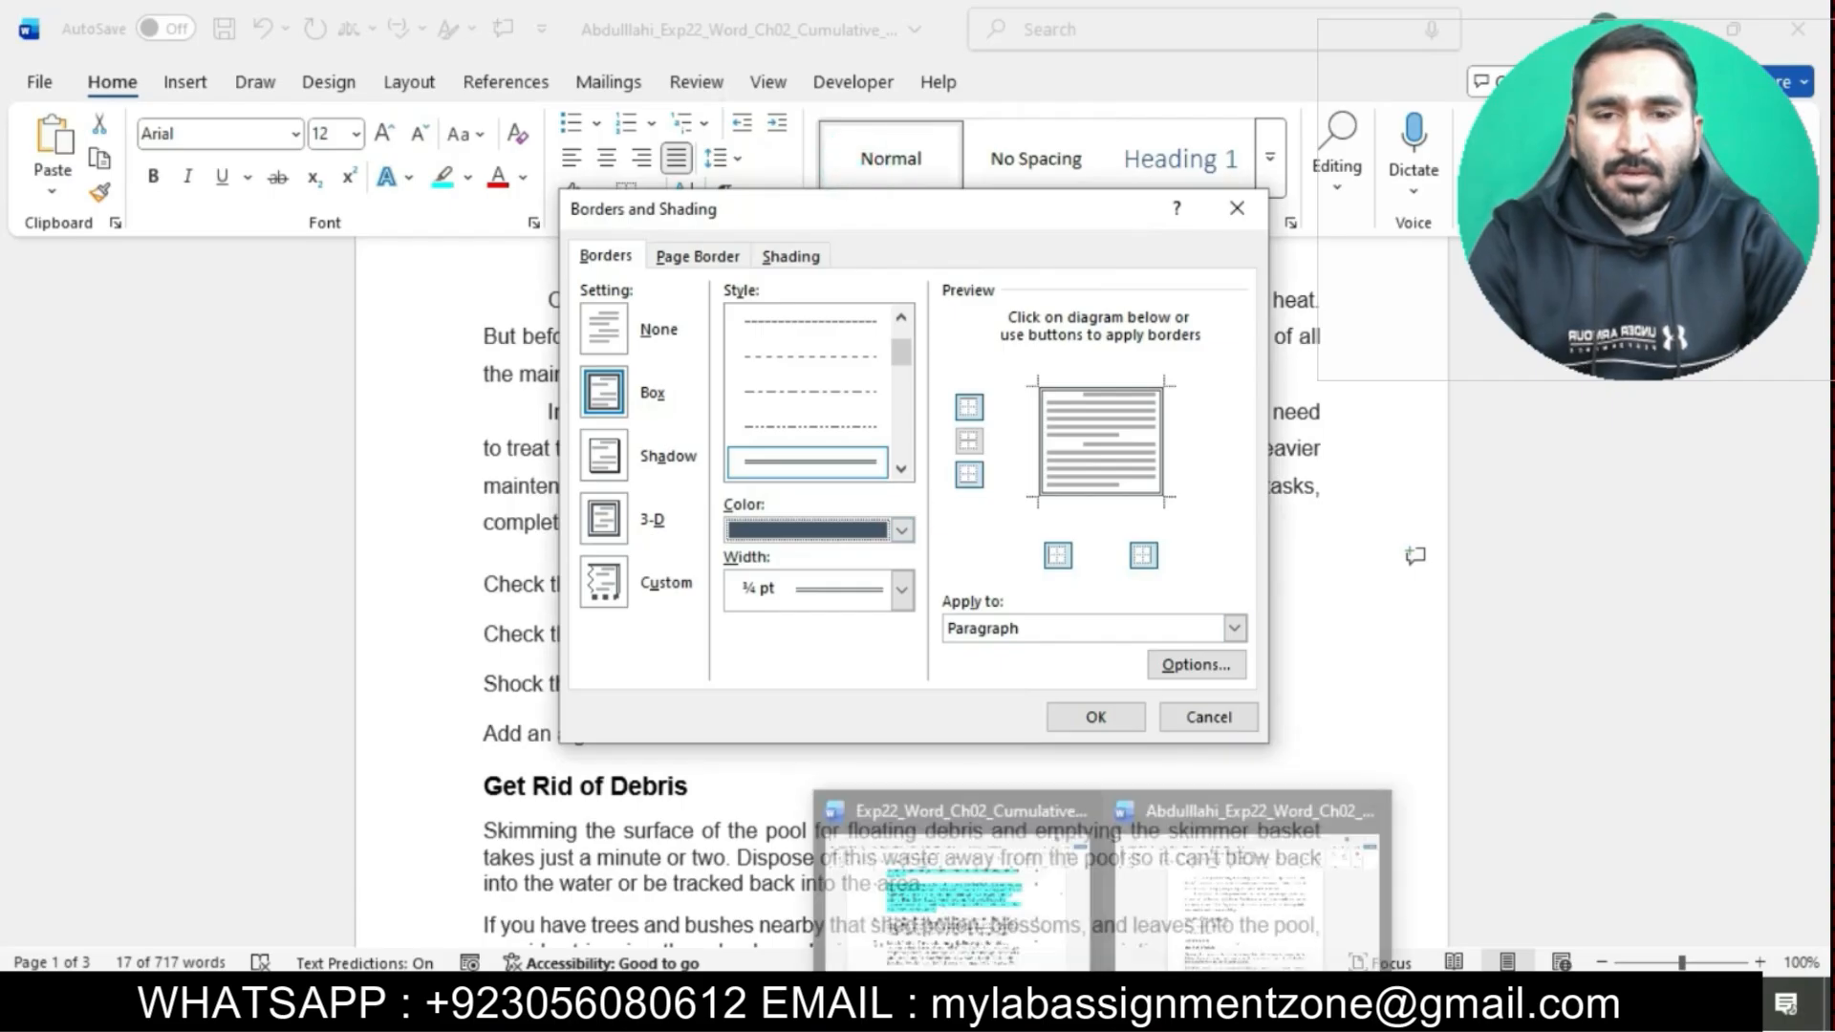
mouse_move(1051, 908)
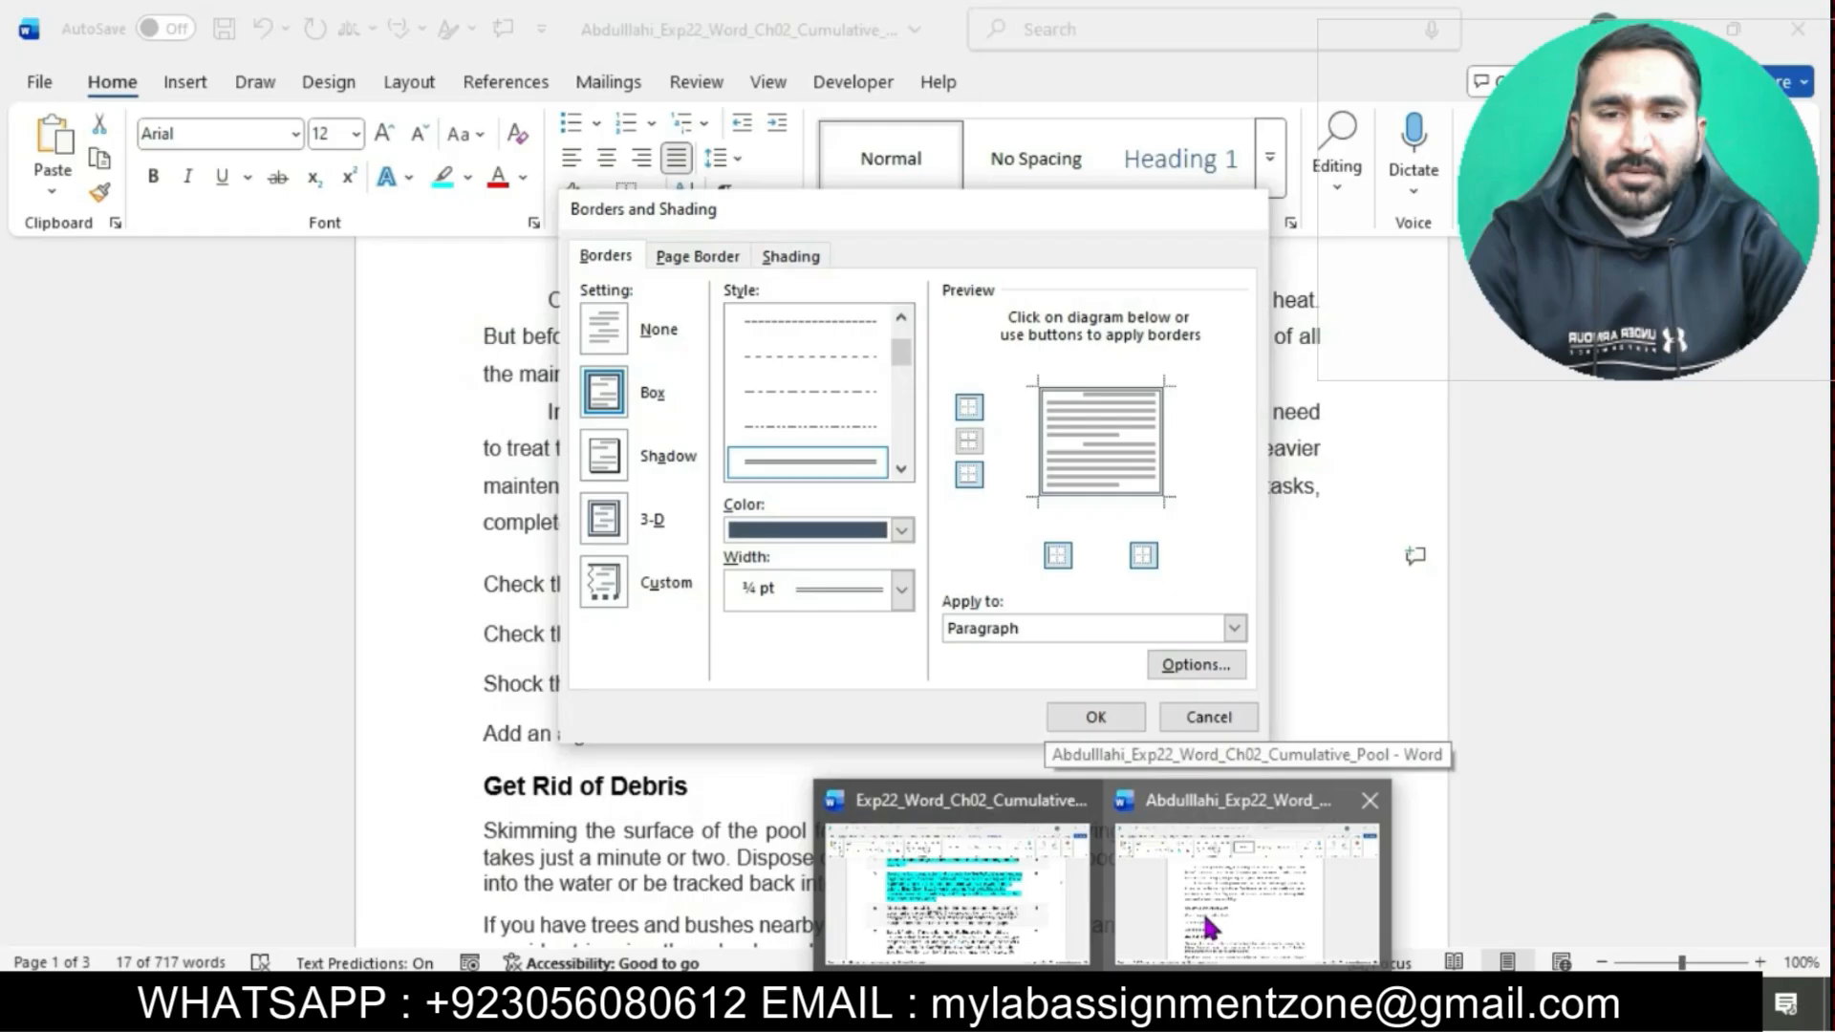
click(1206, 912)
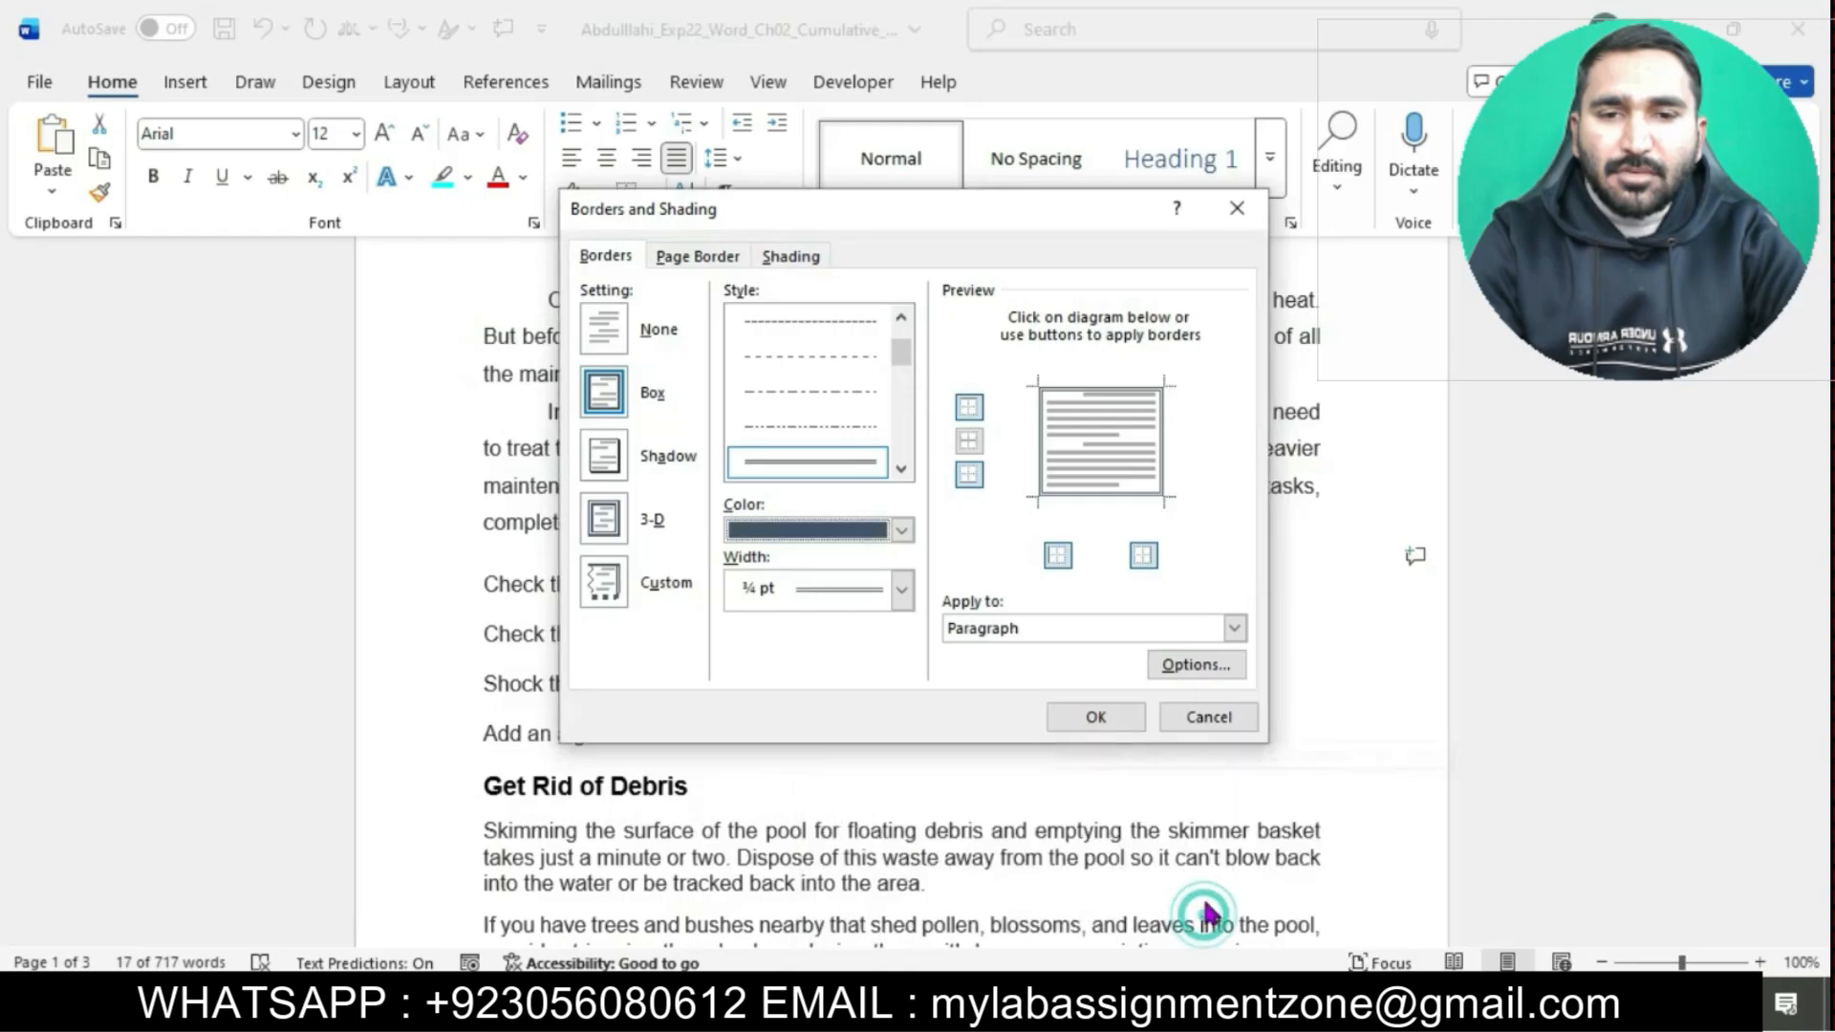
click(1095, 717)
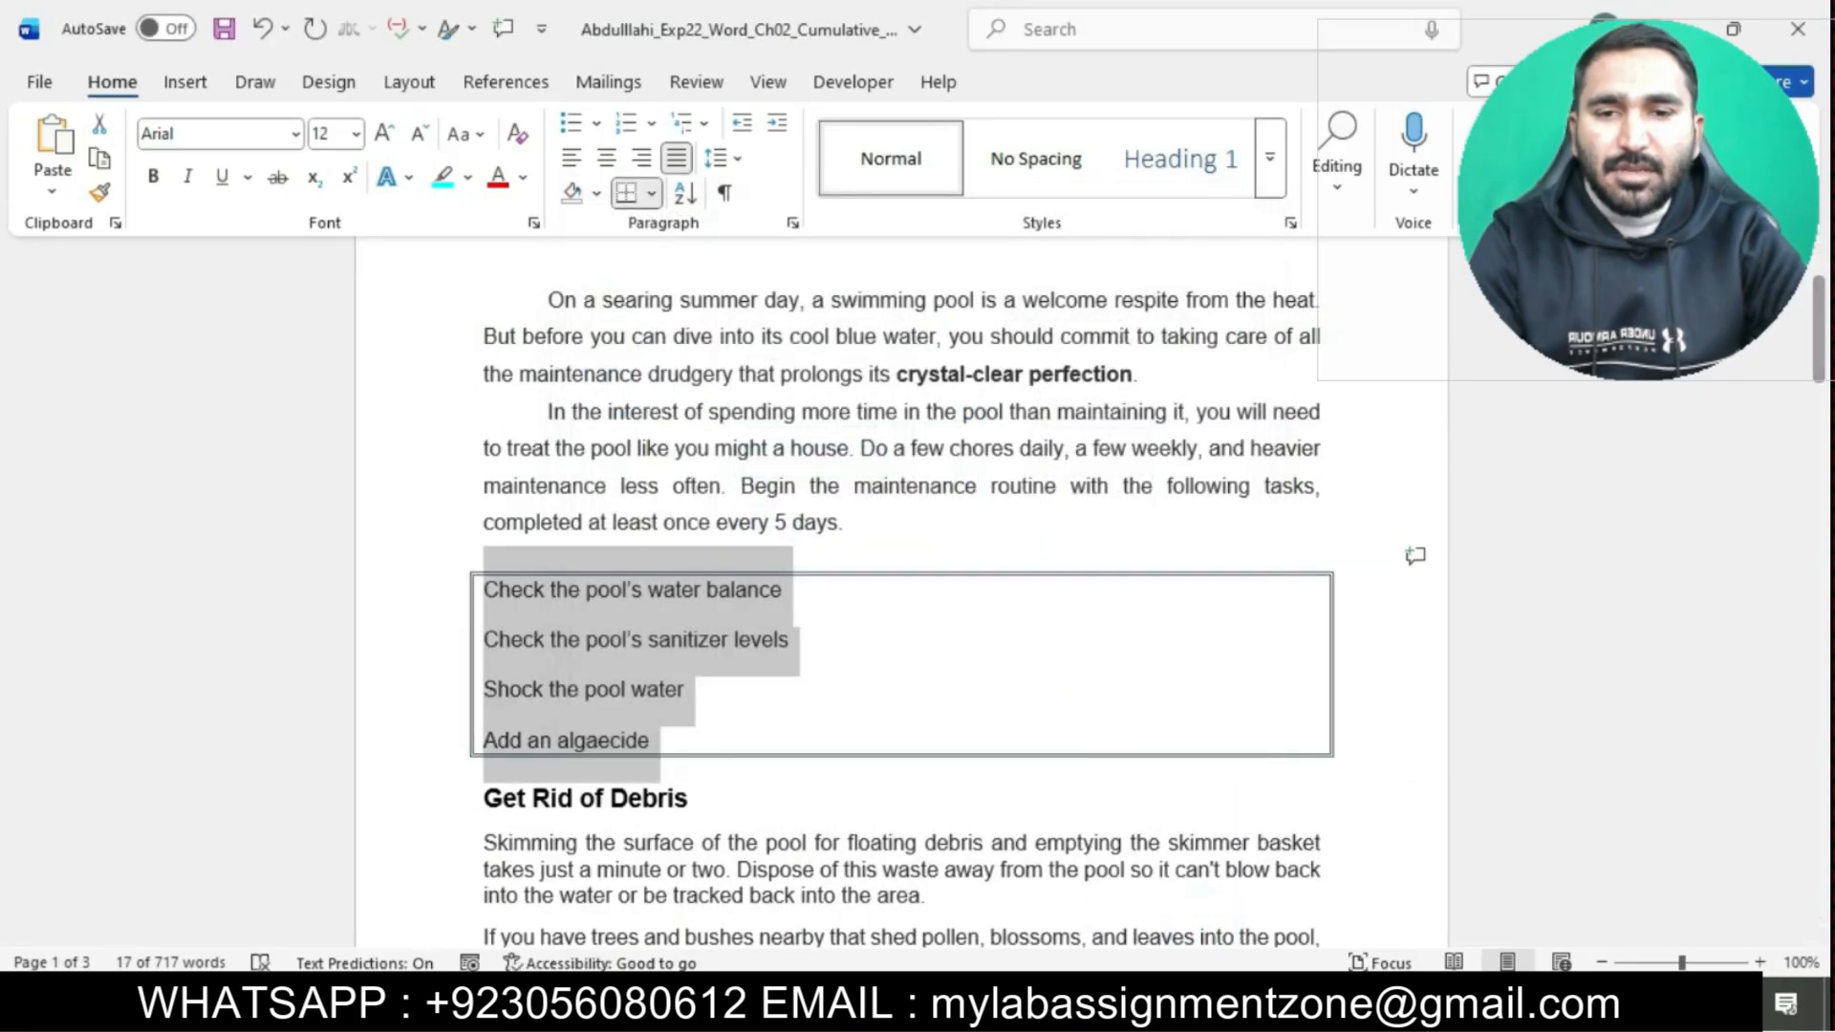
Read the shading requirement at the end of step 5 in the instructions and switch back to the pool document.
mouse_move(1102, 1002)
click(1046, 912)
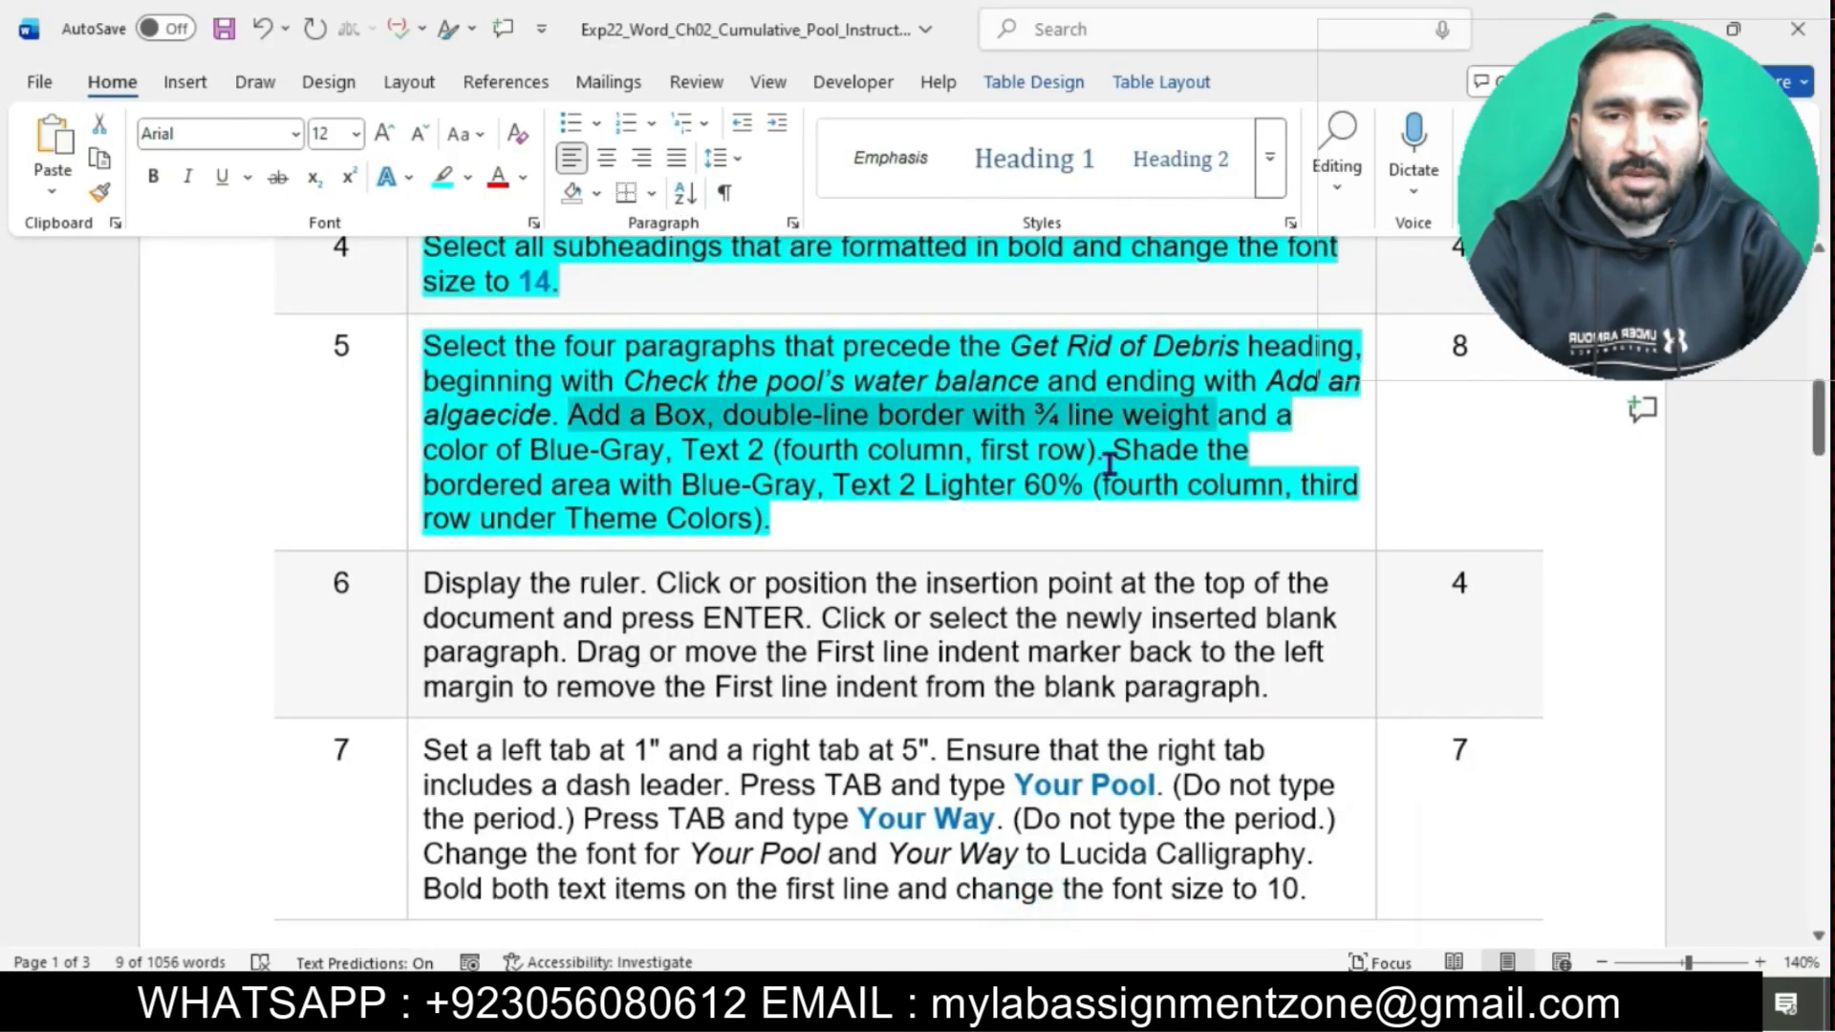
drag(1116, 456, 1107, 516)
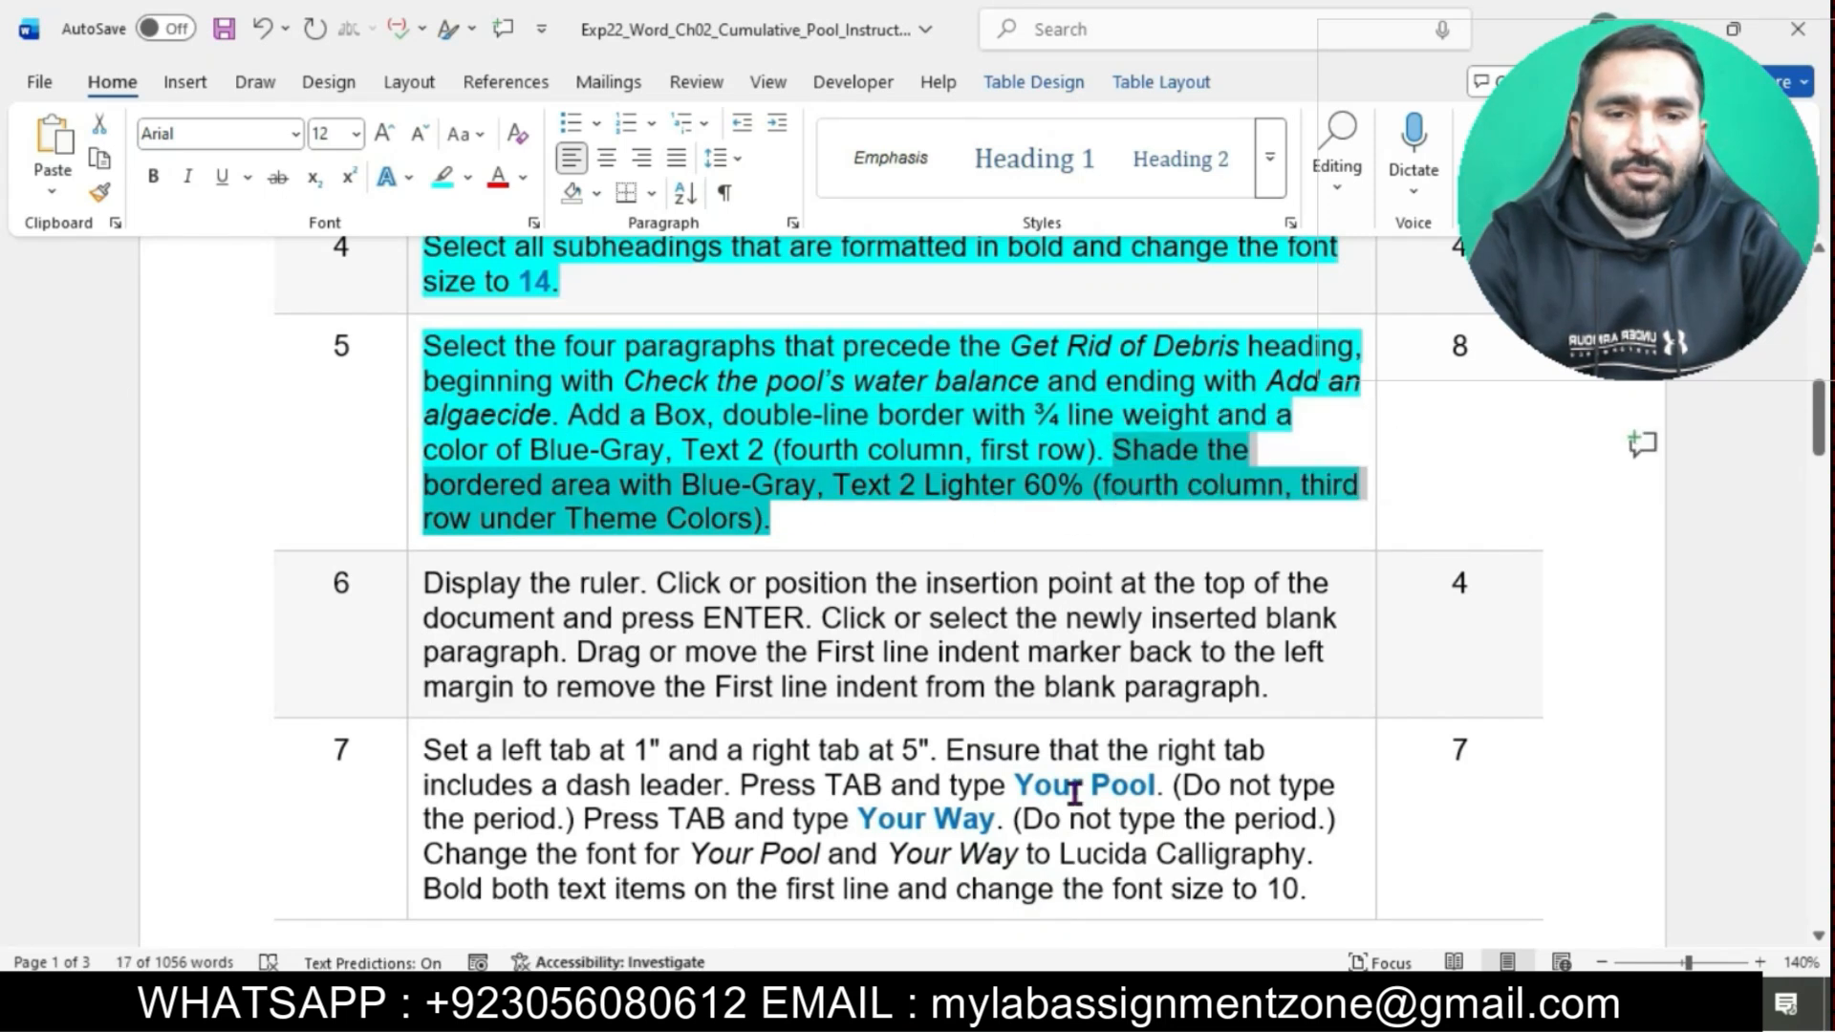
mouse_move(1103, 1002)
click(1211, 922)
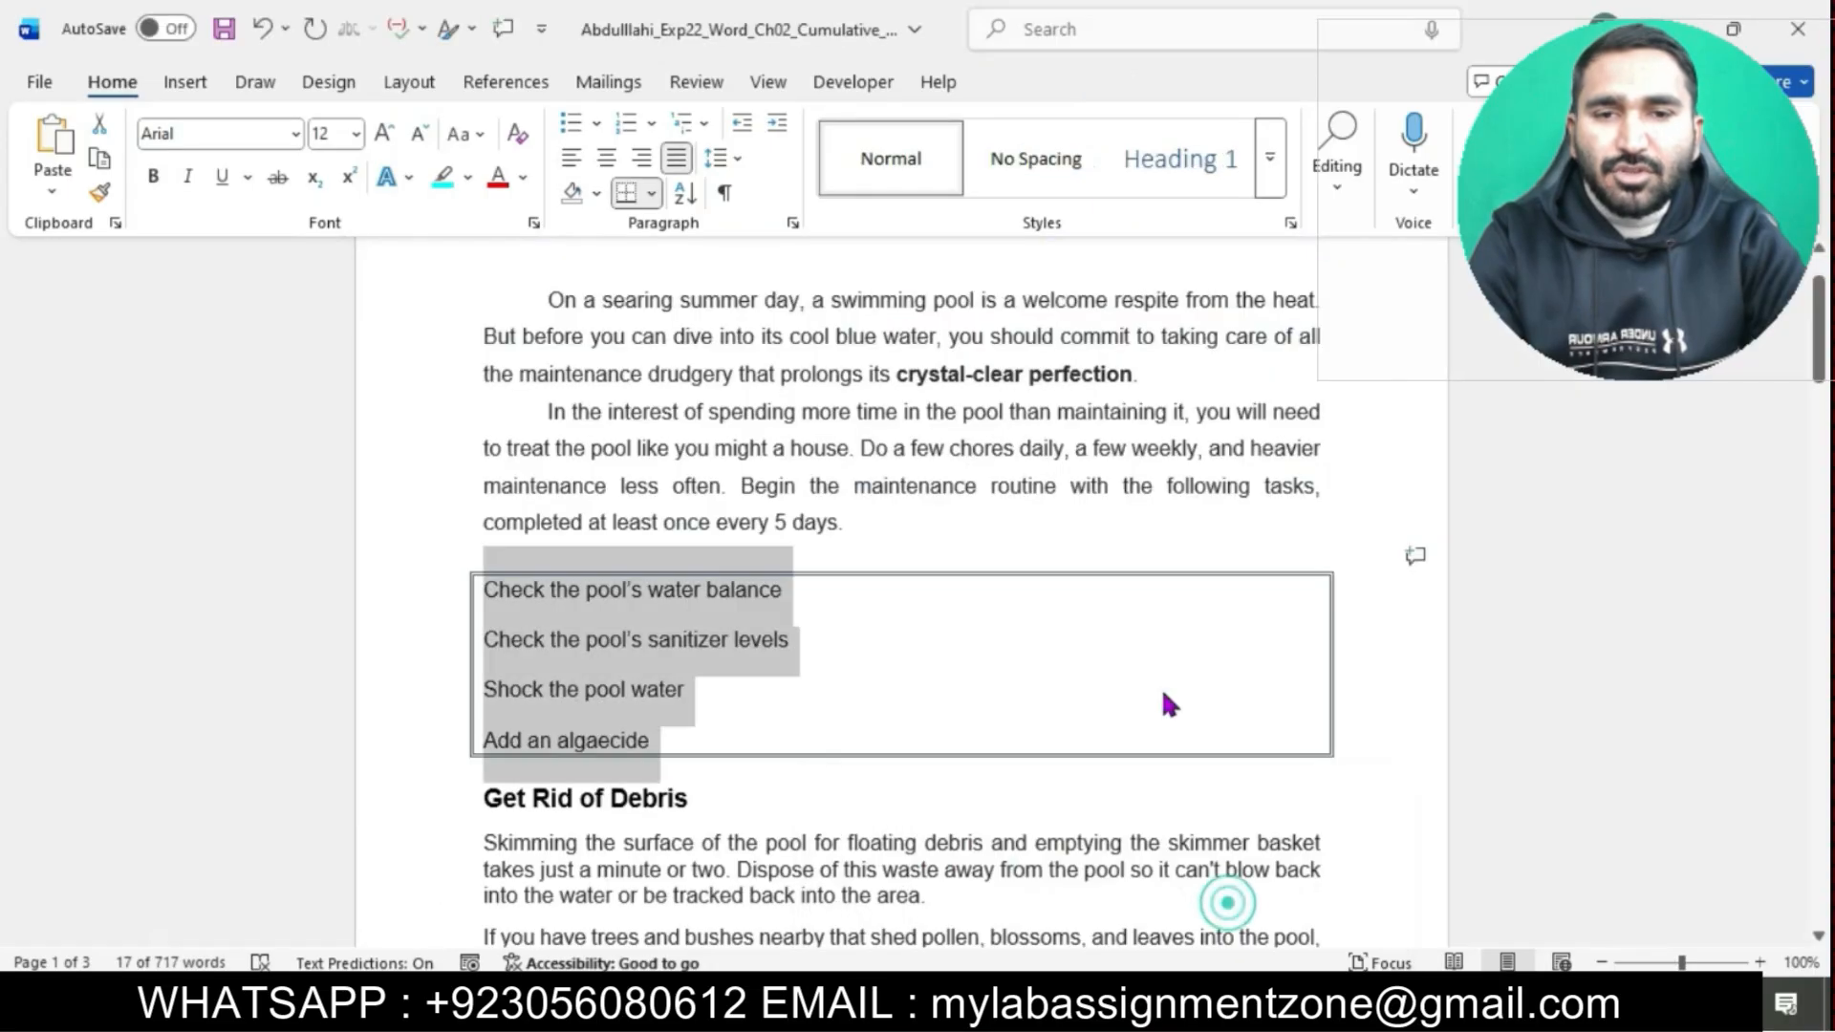
Shade the four bordered paragraphs with the fill color Blue-Gray, Text 2, Lighter 60%.
click(651, 193)
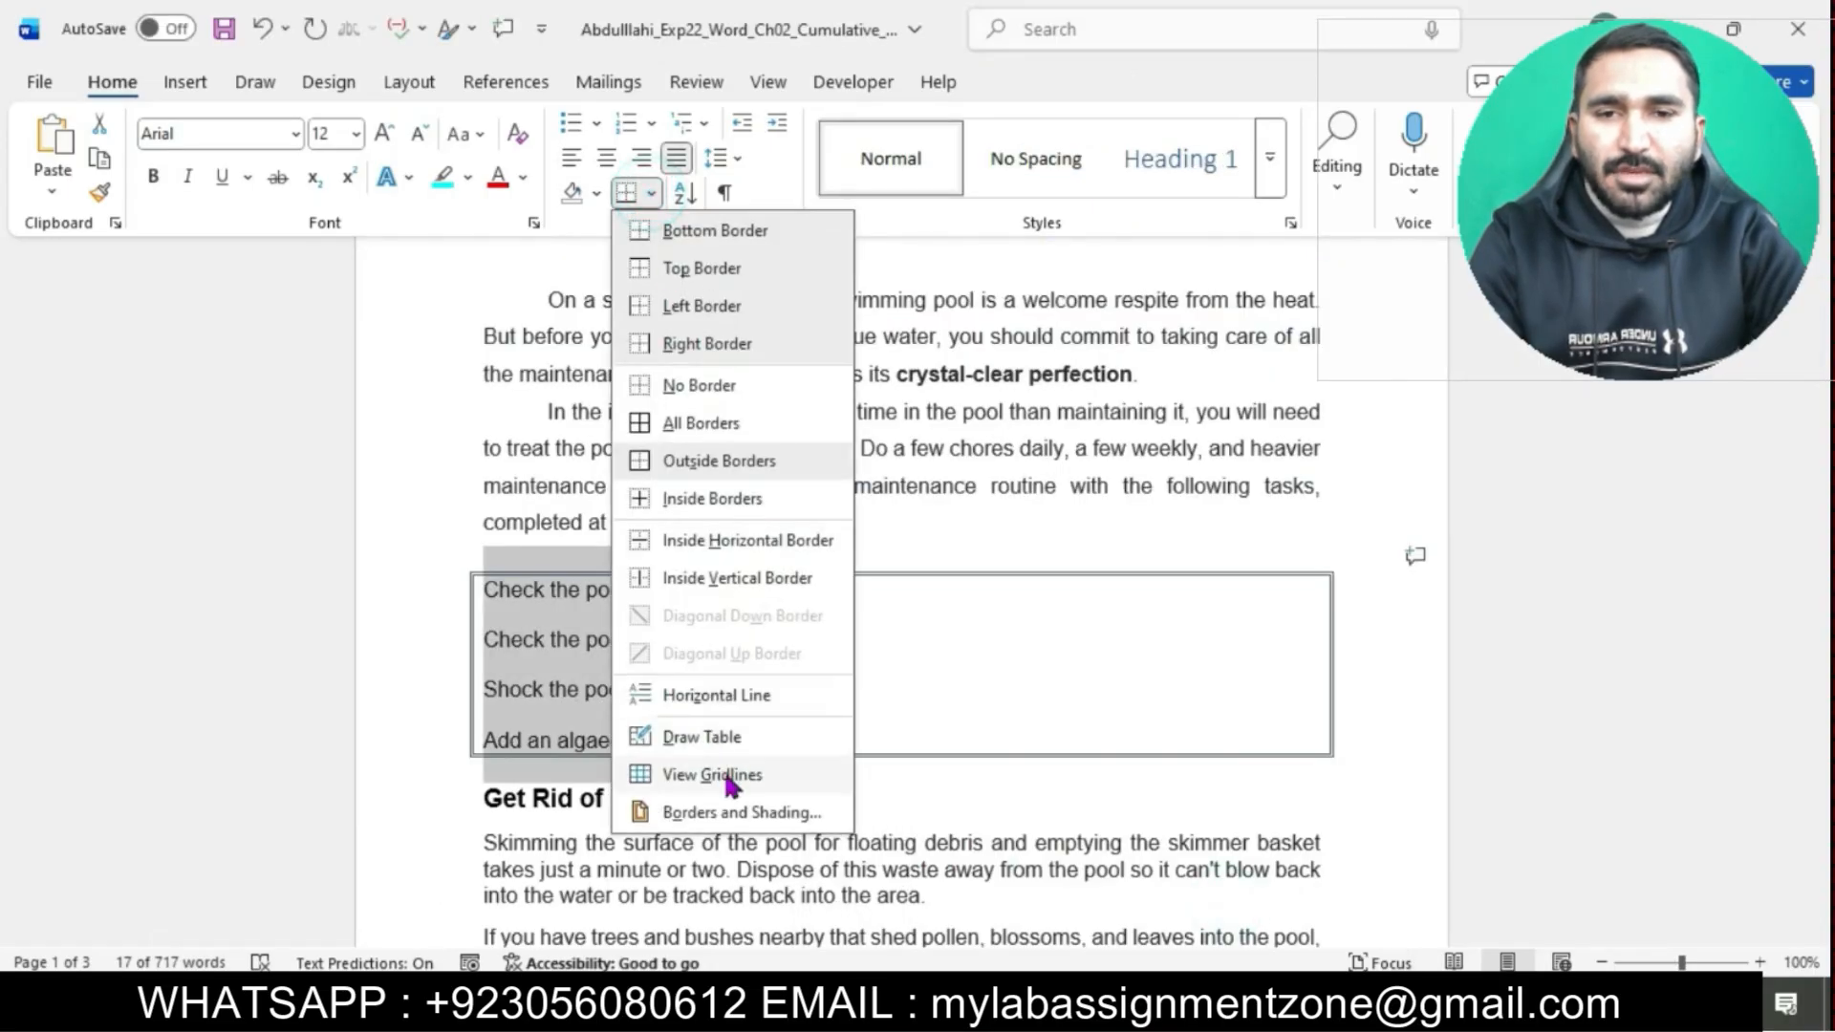
click(744, 813)
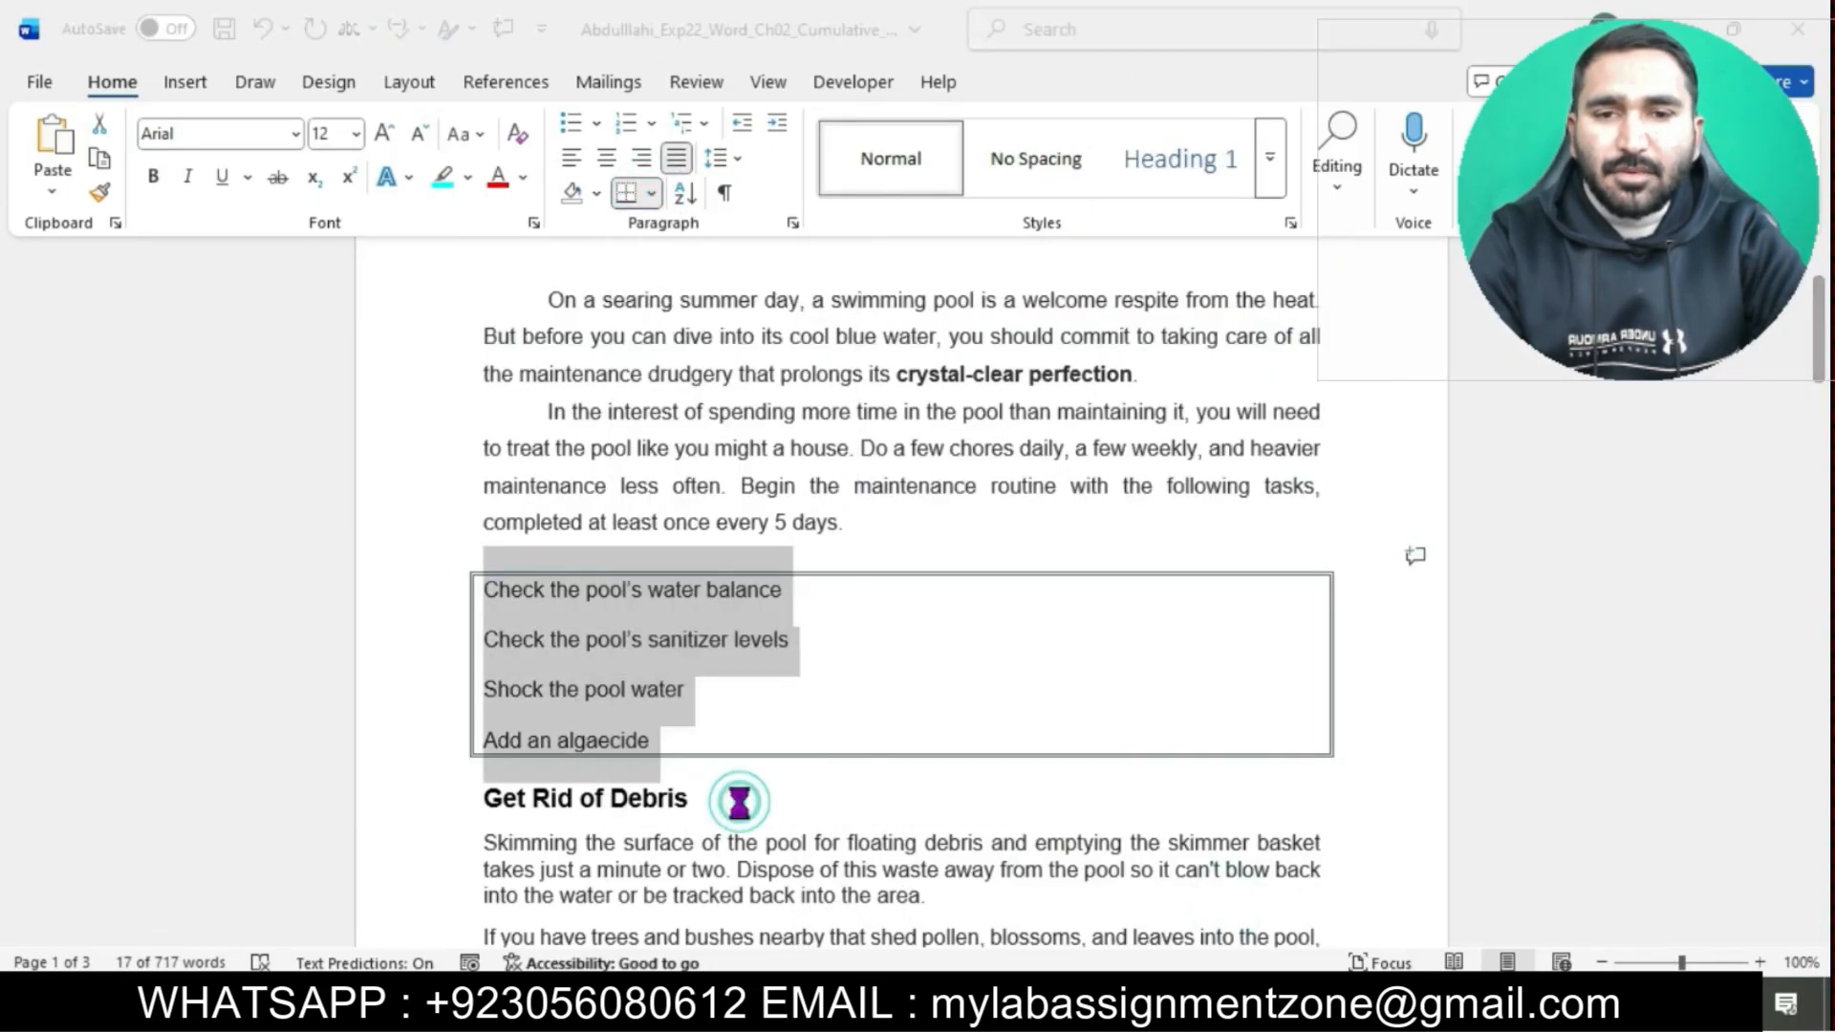
click(792, 260)
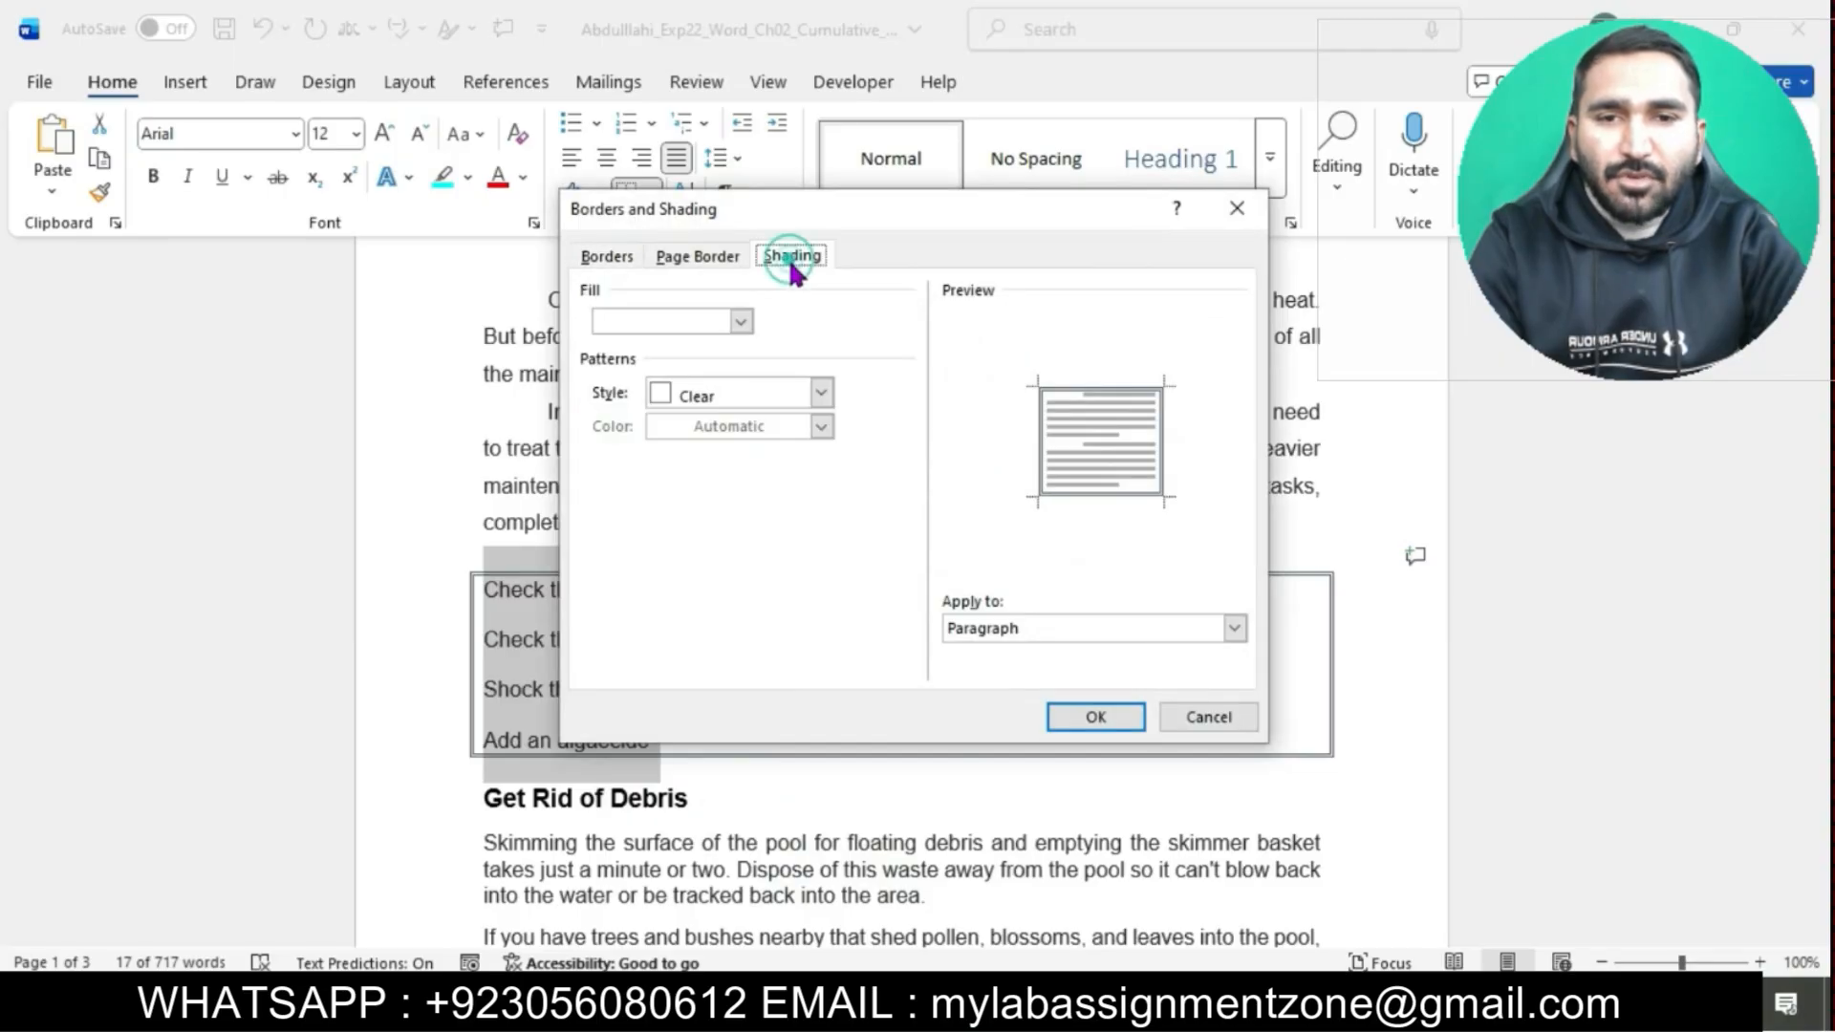
click(741, 321)
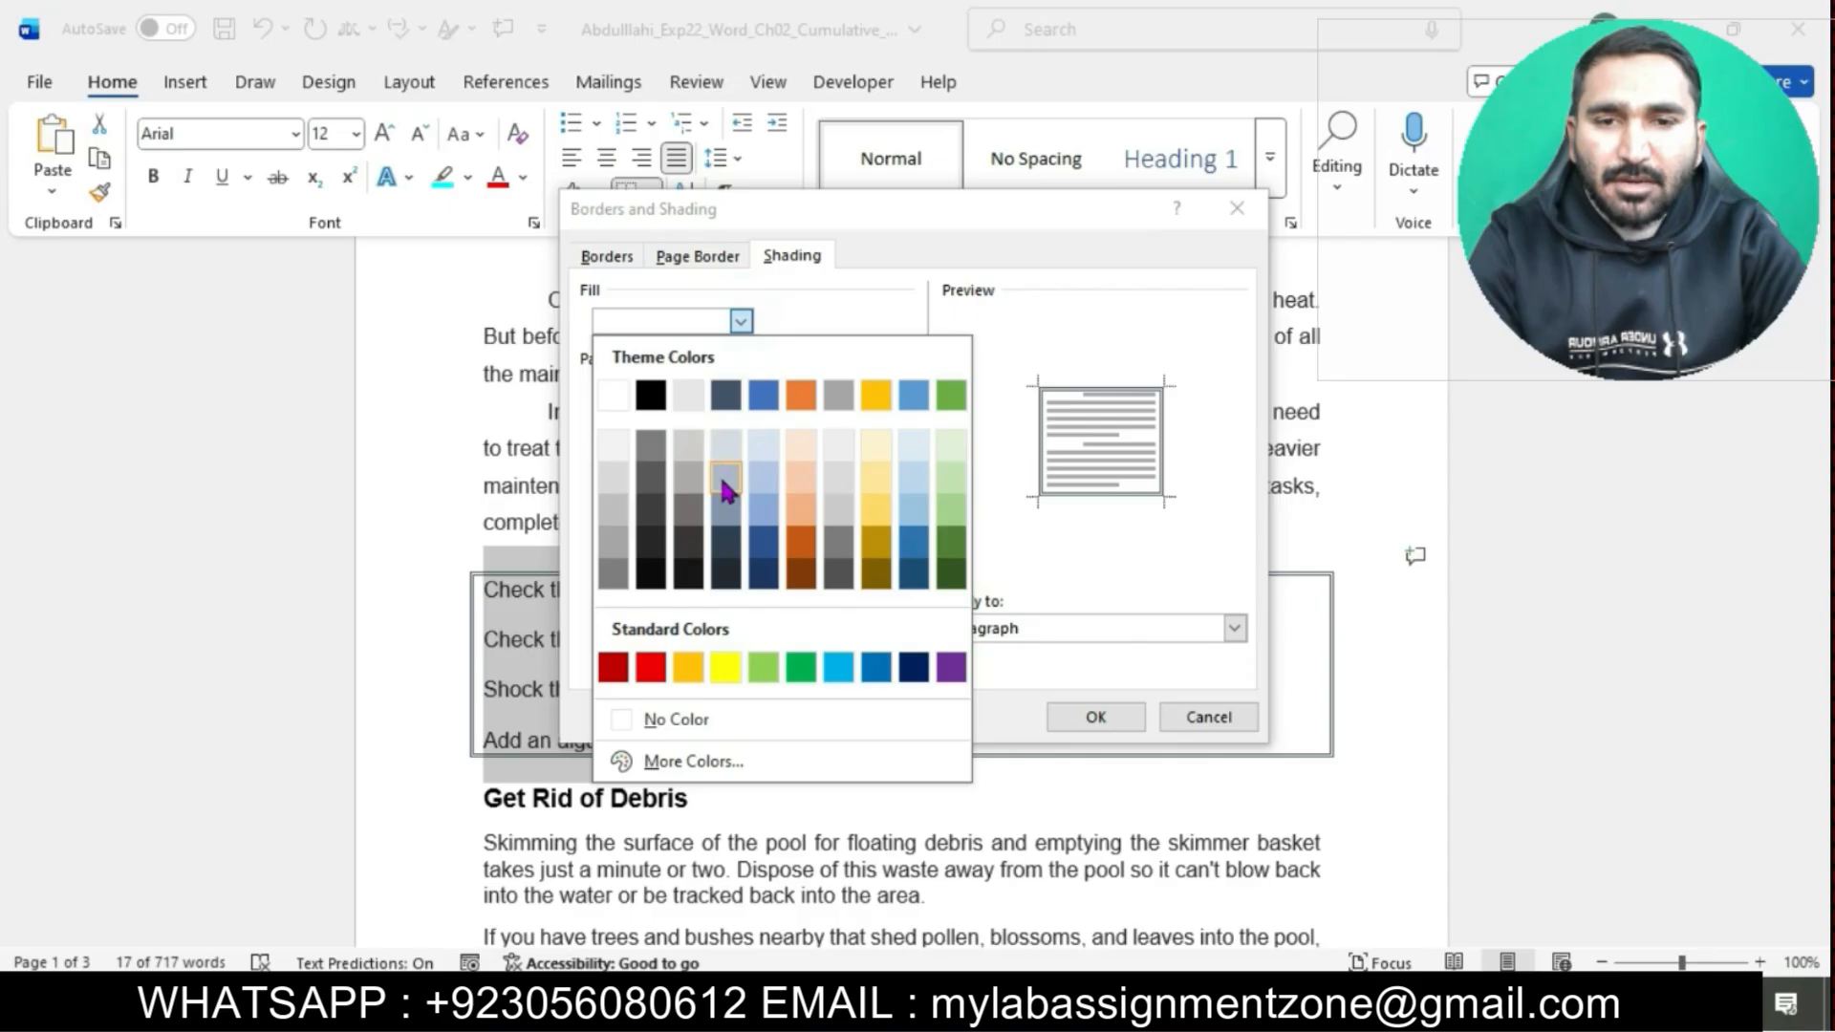
click(723, 490)
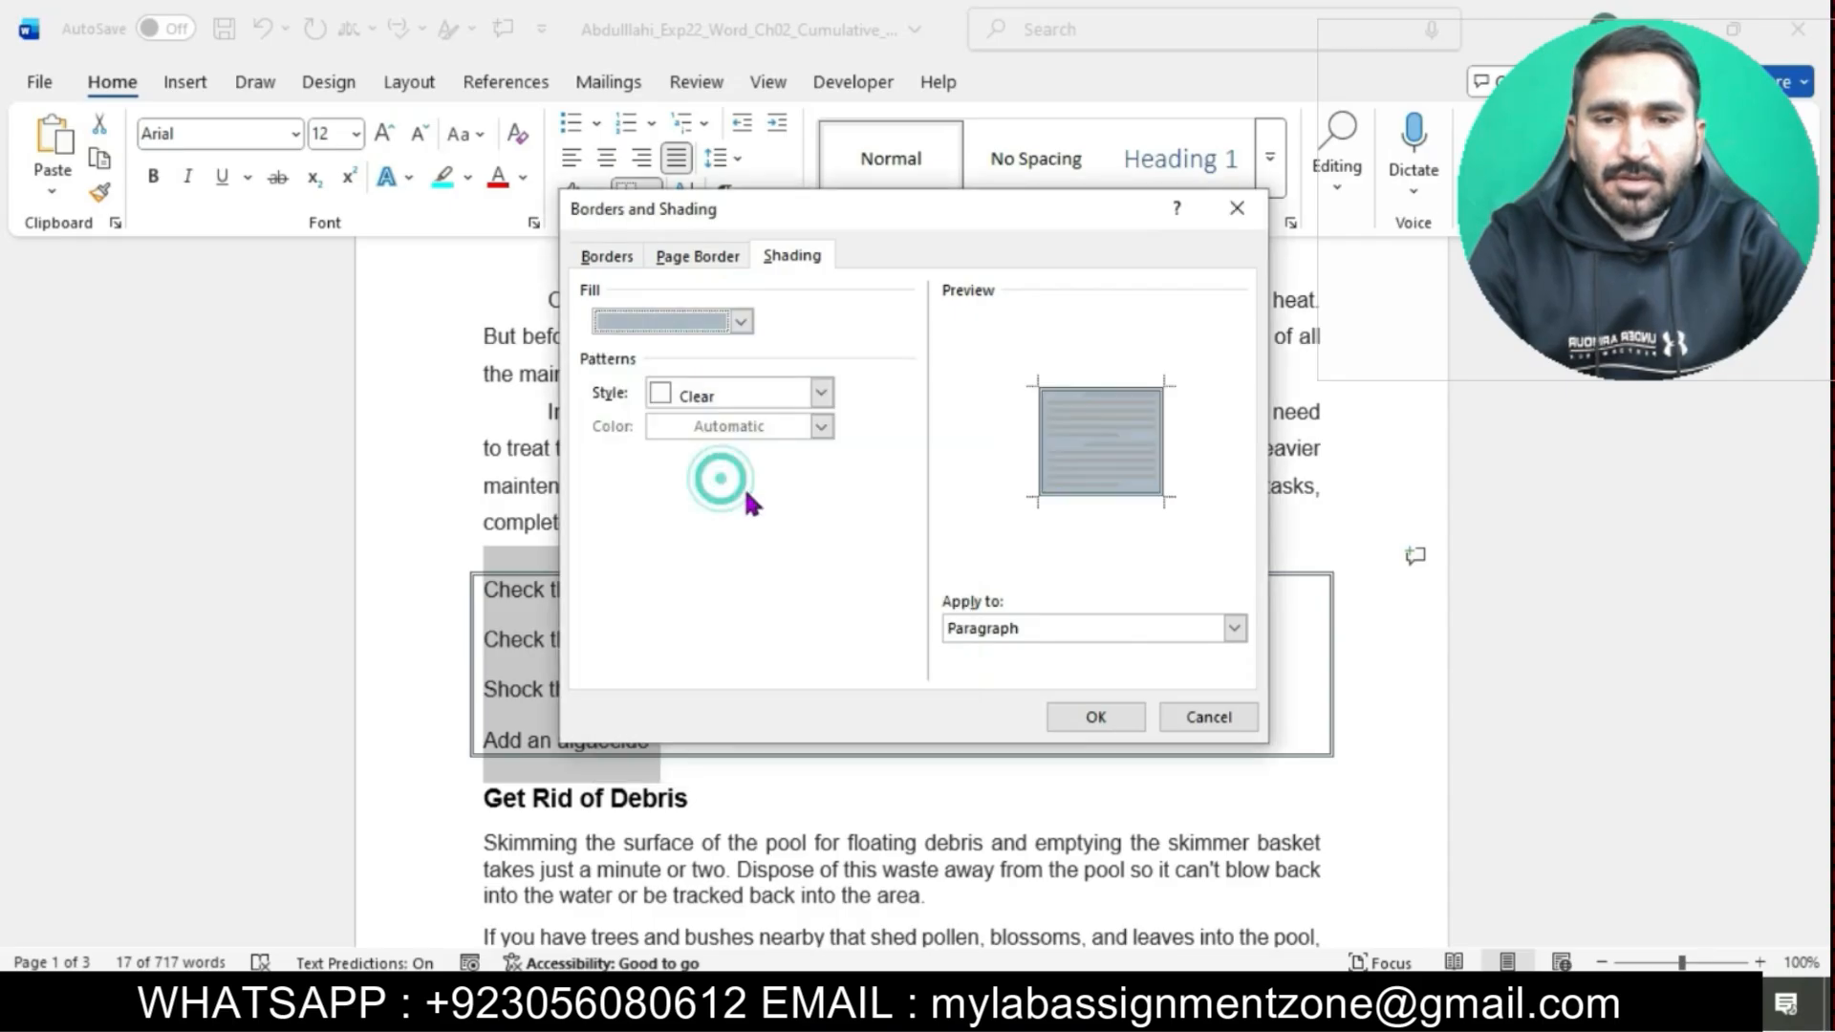
click(1089, 718)
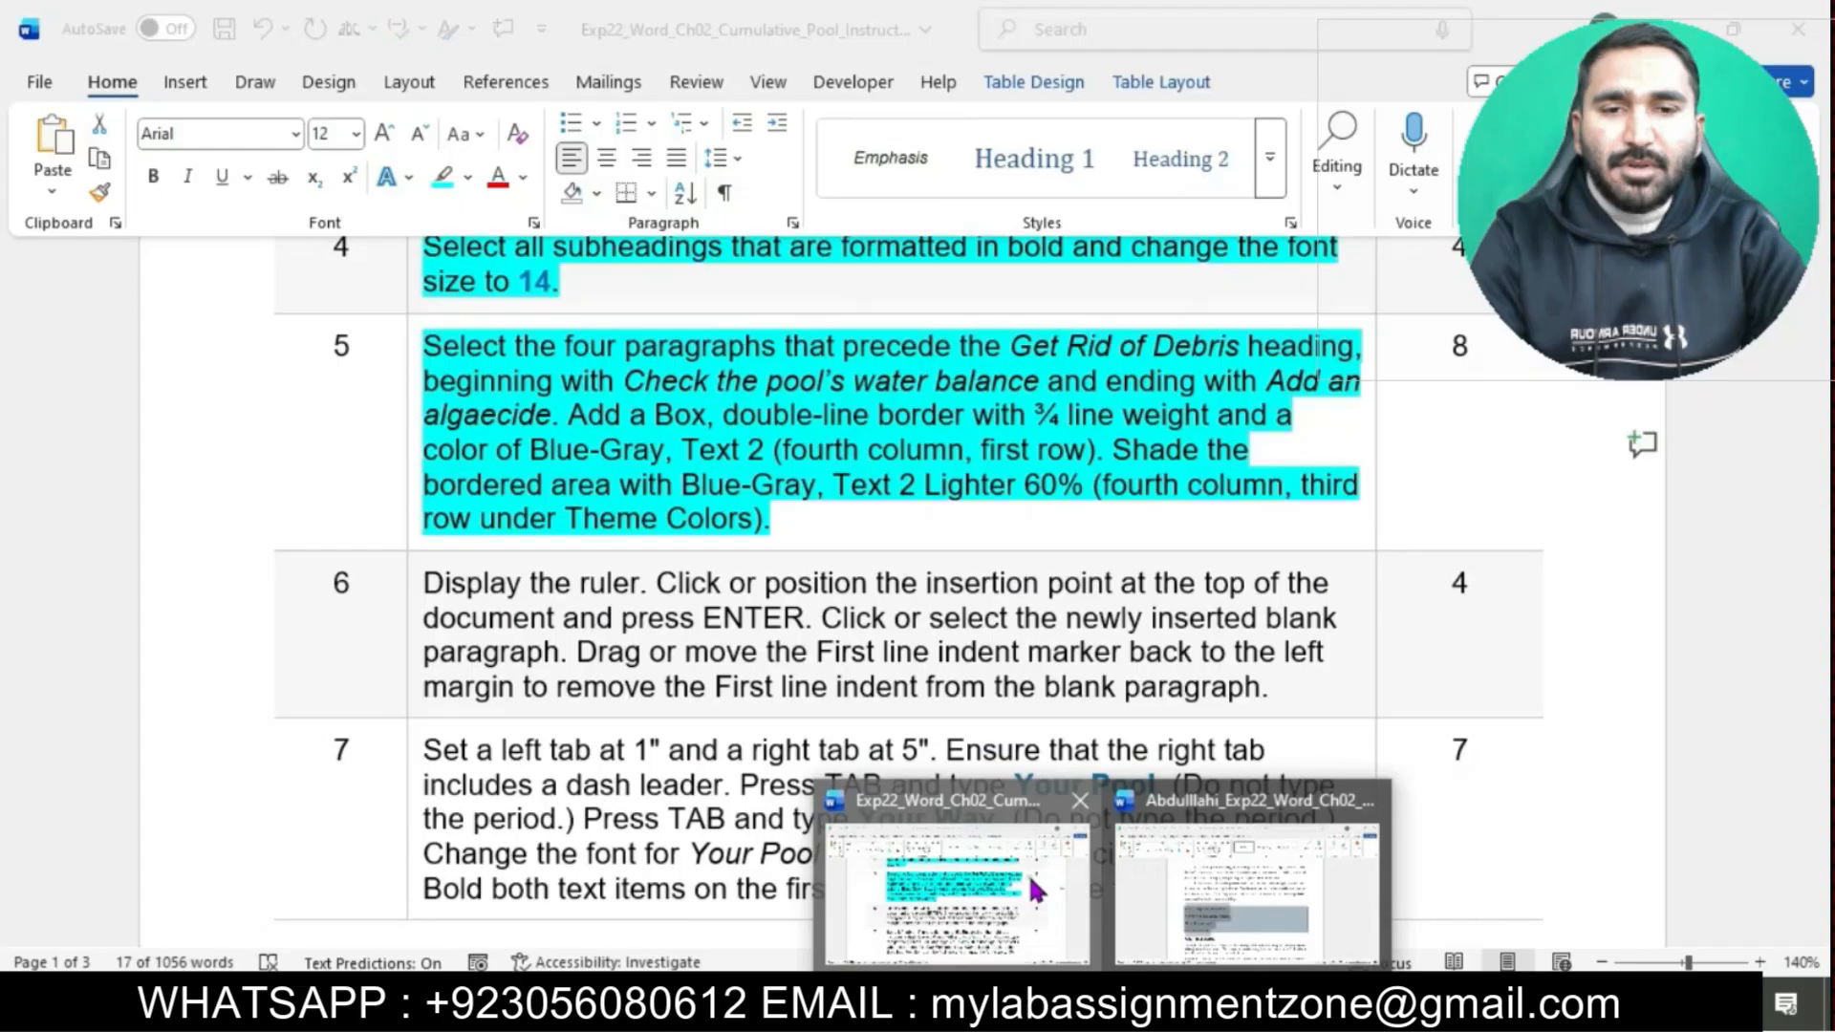
Highlight the step 6 instructions in turquoise in the instruction document and read its first requirement about the ruler.
click(1027, 874)
click(945, 491)
scroll(943, 487, down, 3)
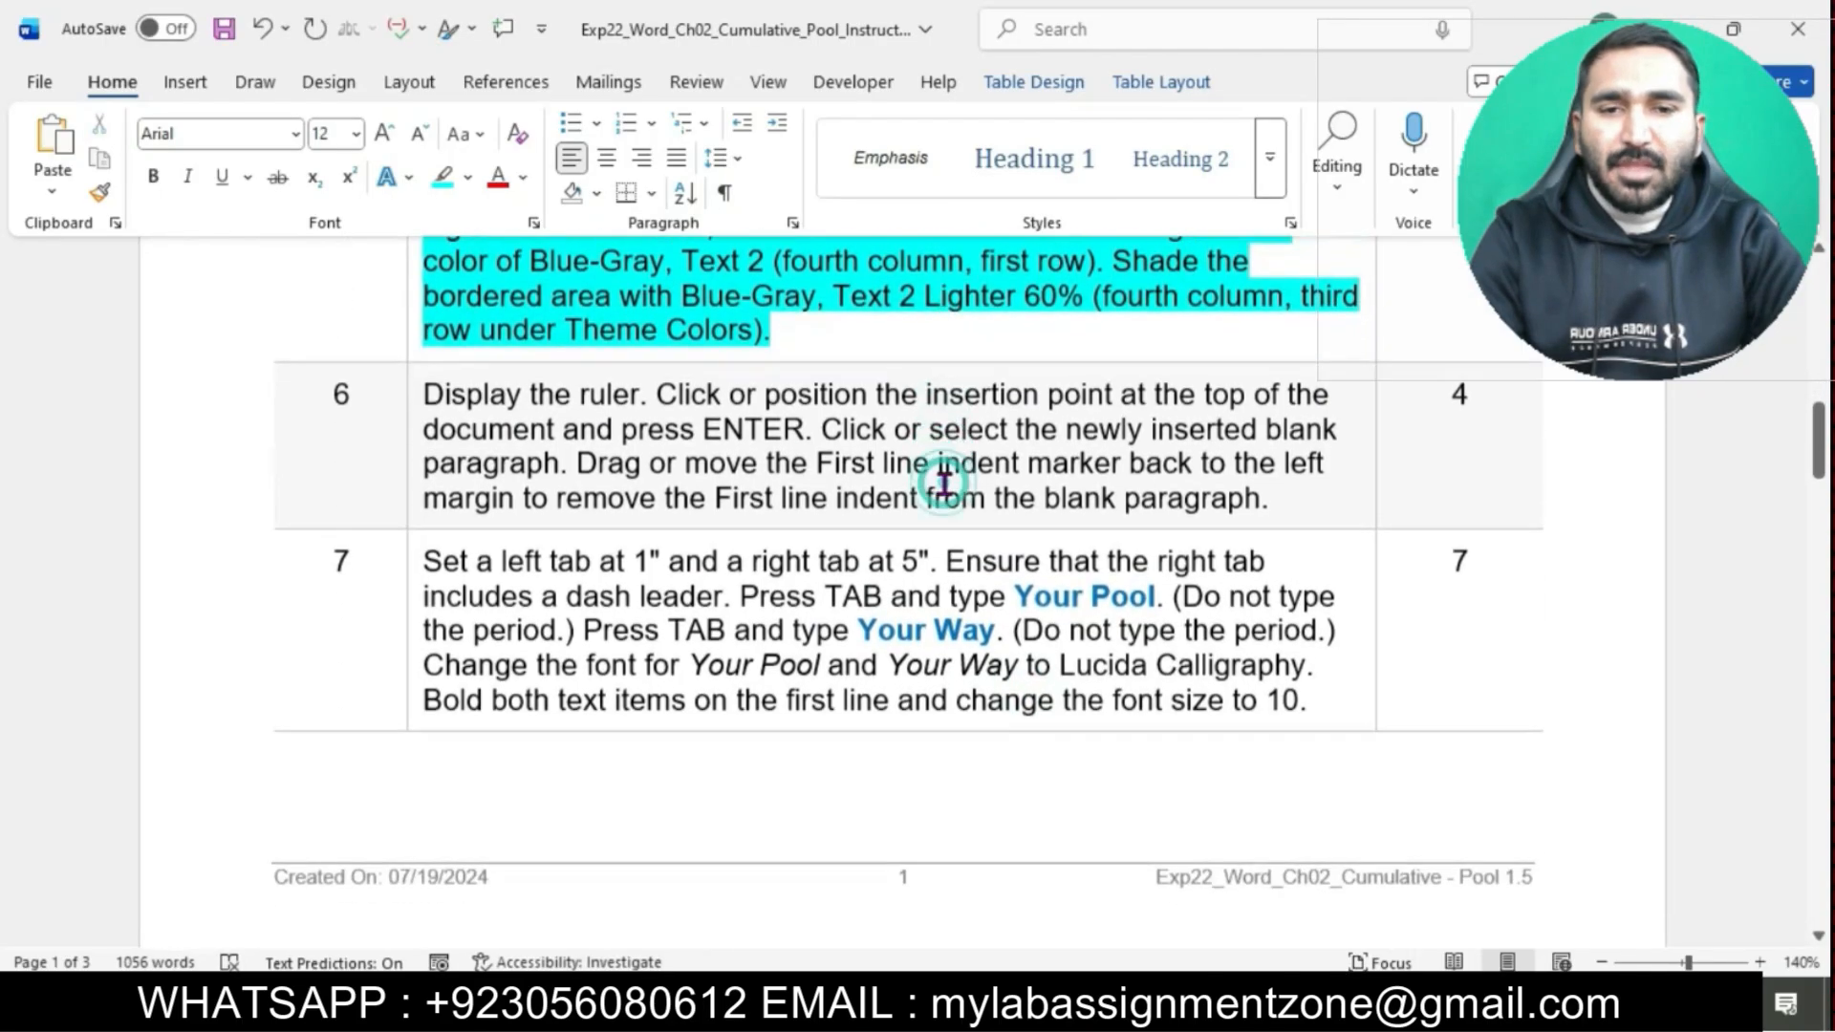
click(390, 355)
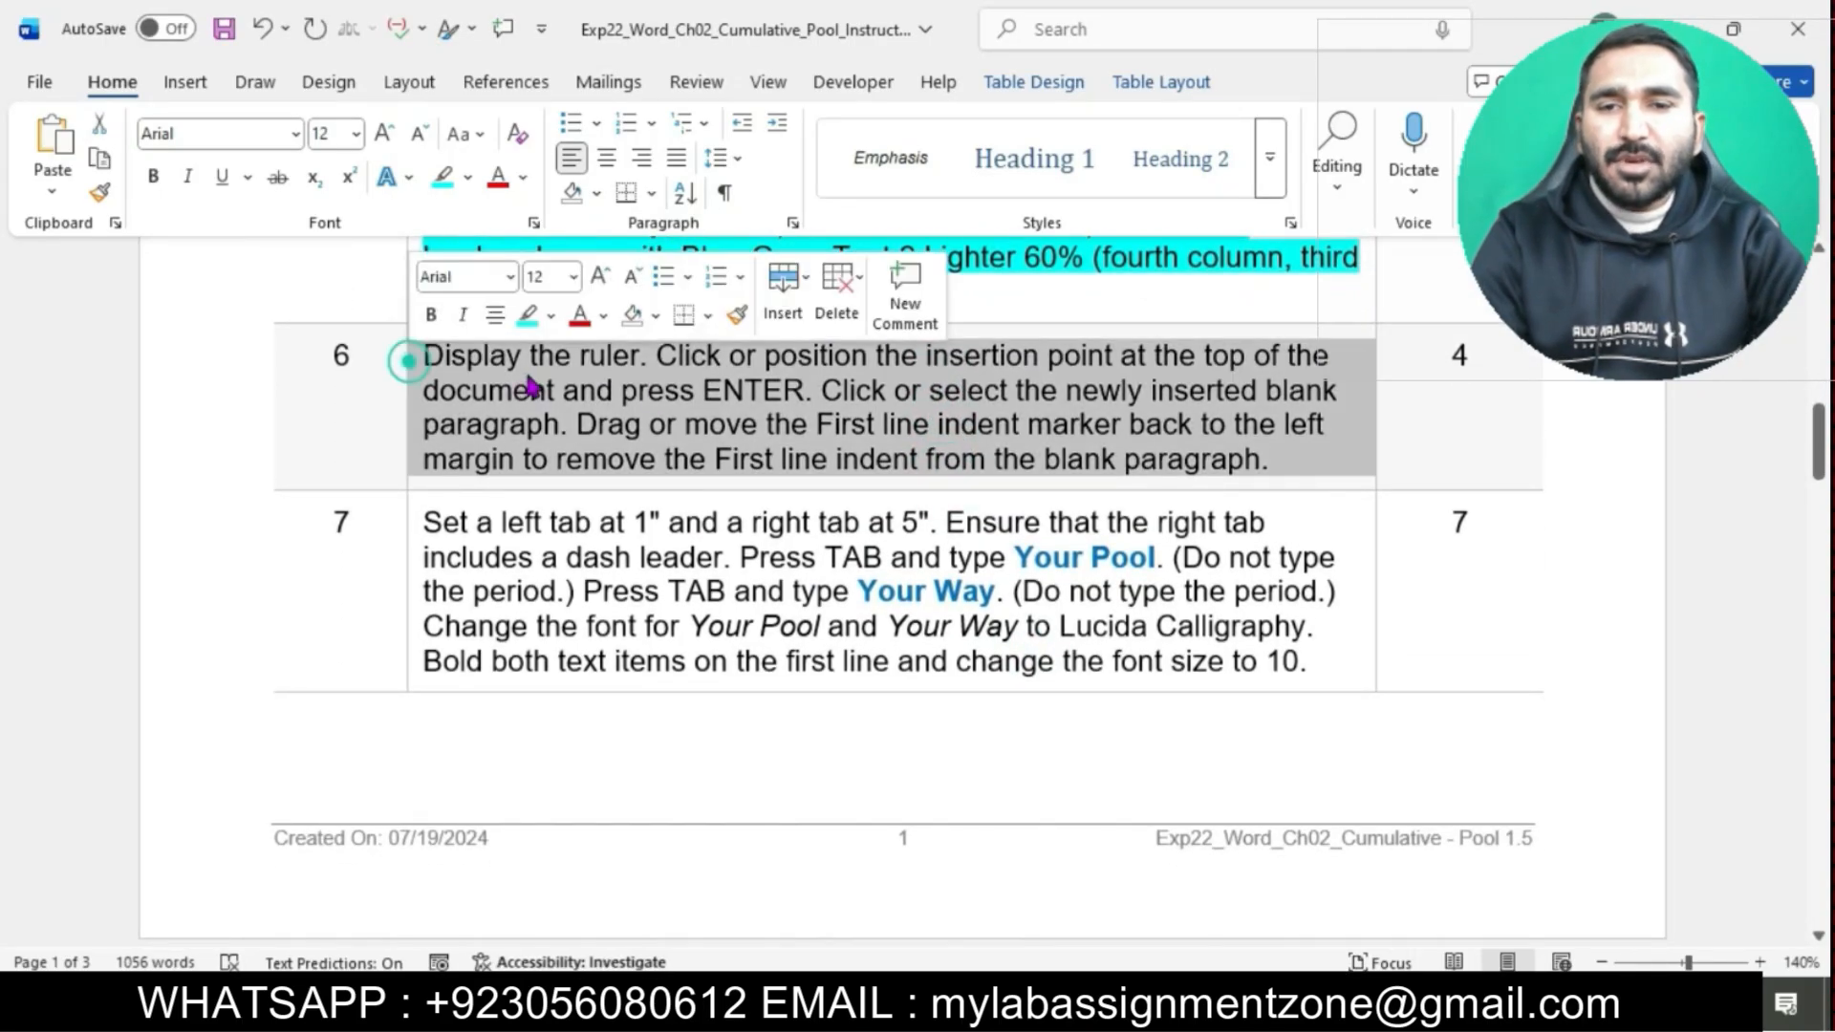
click(527, 317)
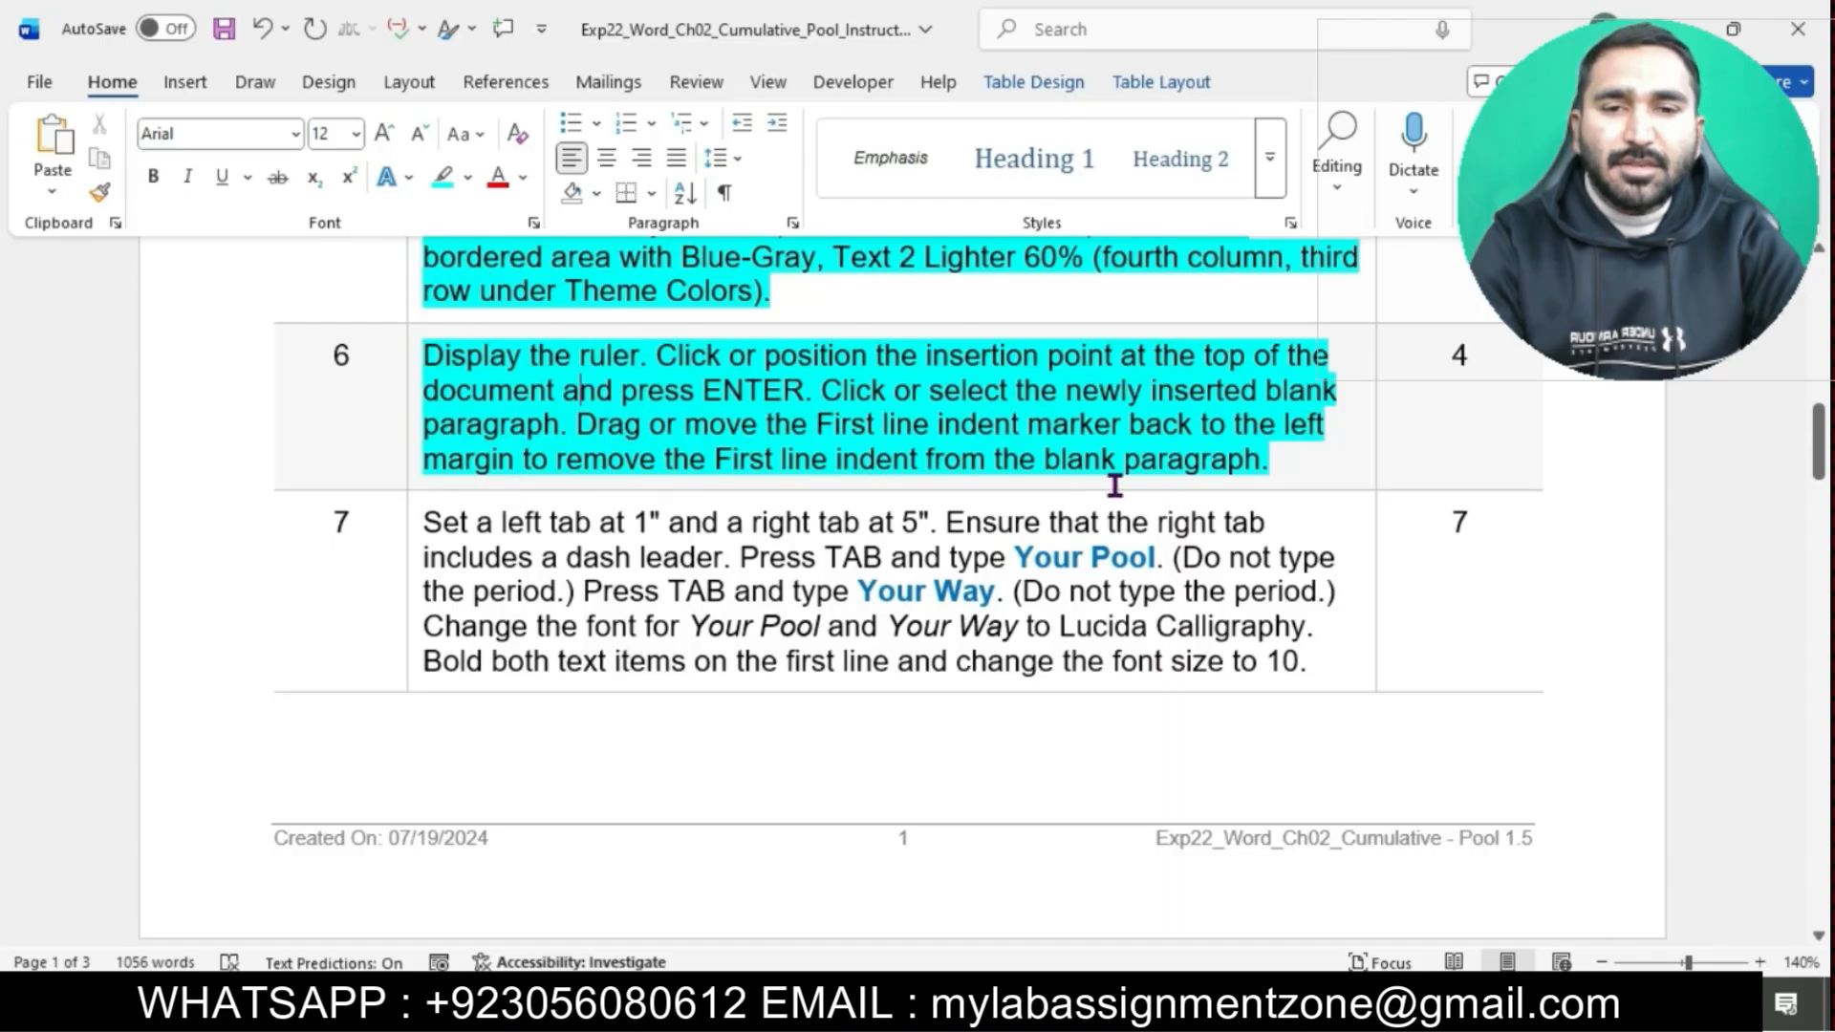
drag(426, 356, 633, 373)
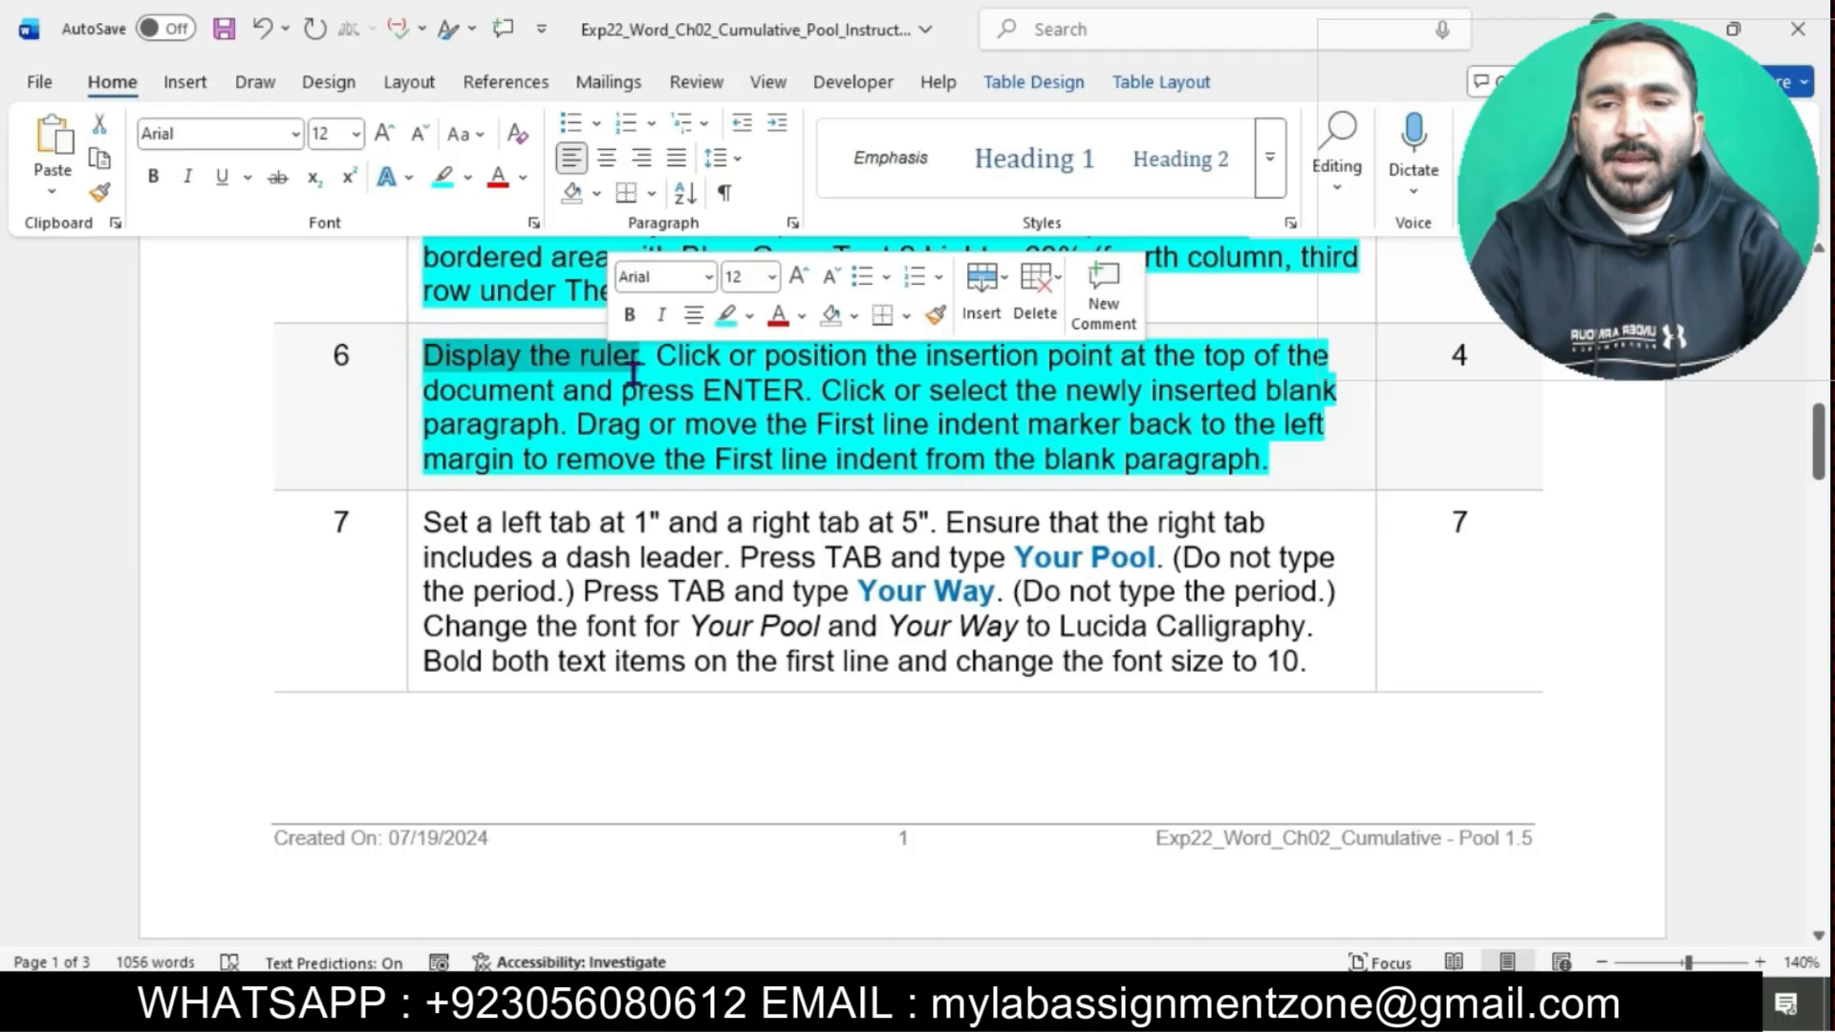
Switch to the pool document, place the insertion point at its very beginning, and display the ruler.
mouse_move(1101, 1004)
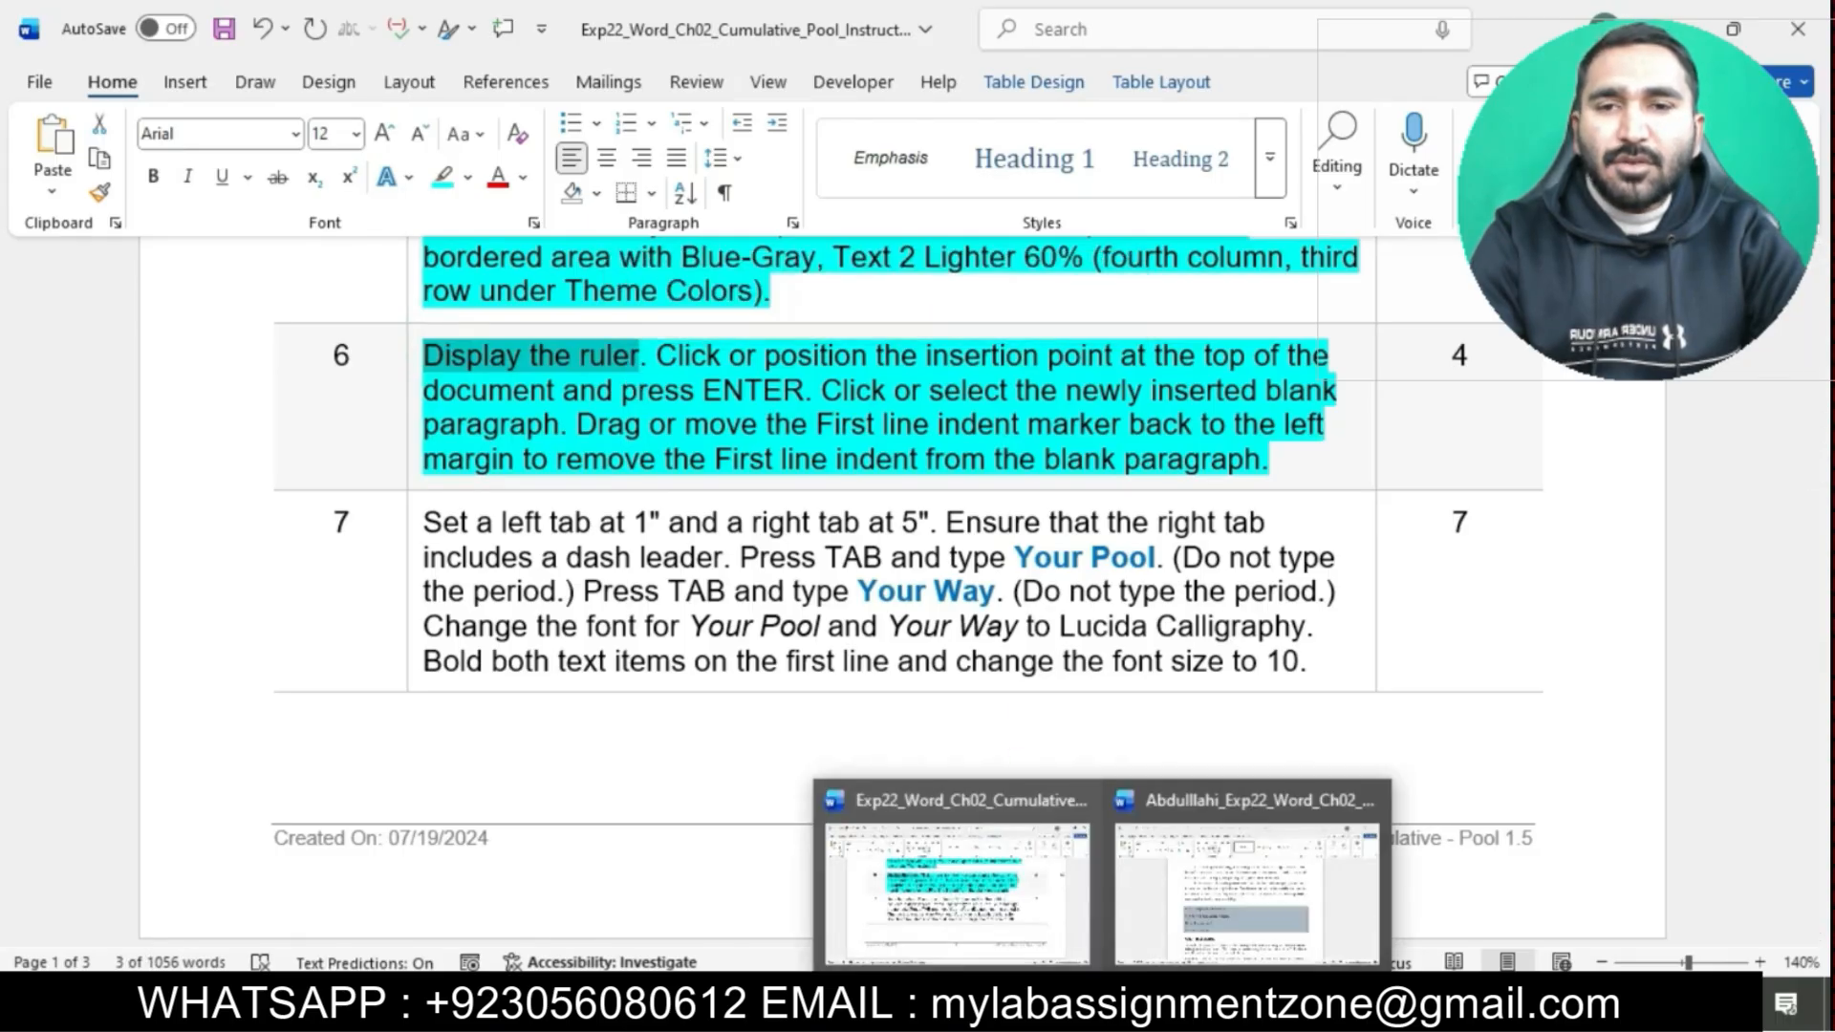
click(1195, 879)
click(974, 495)
scroll(980, 501, up, 1)
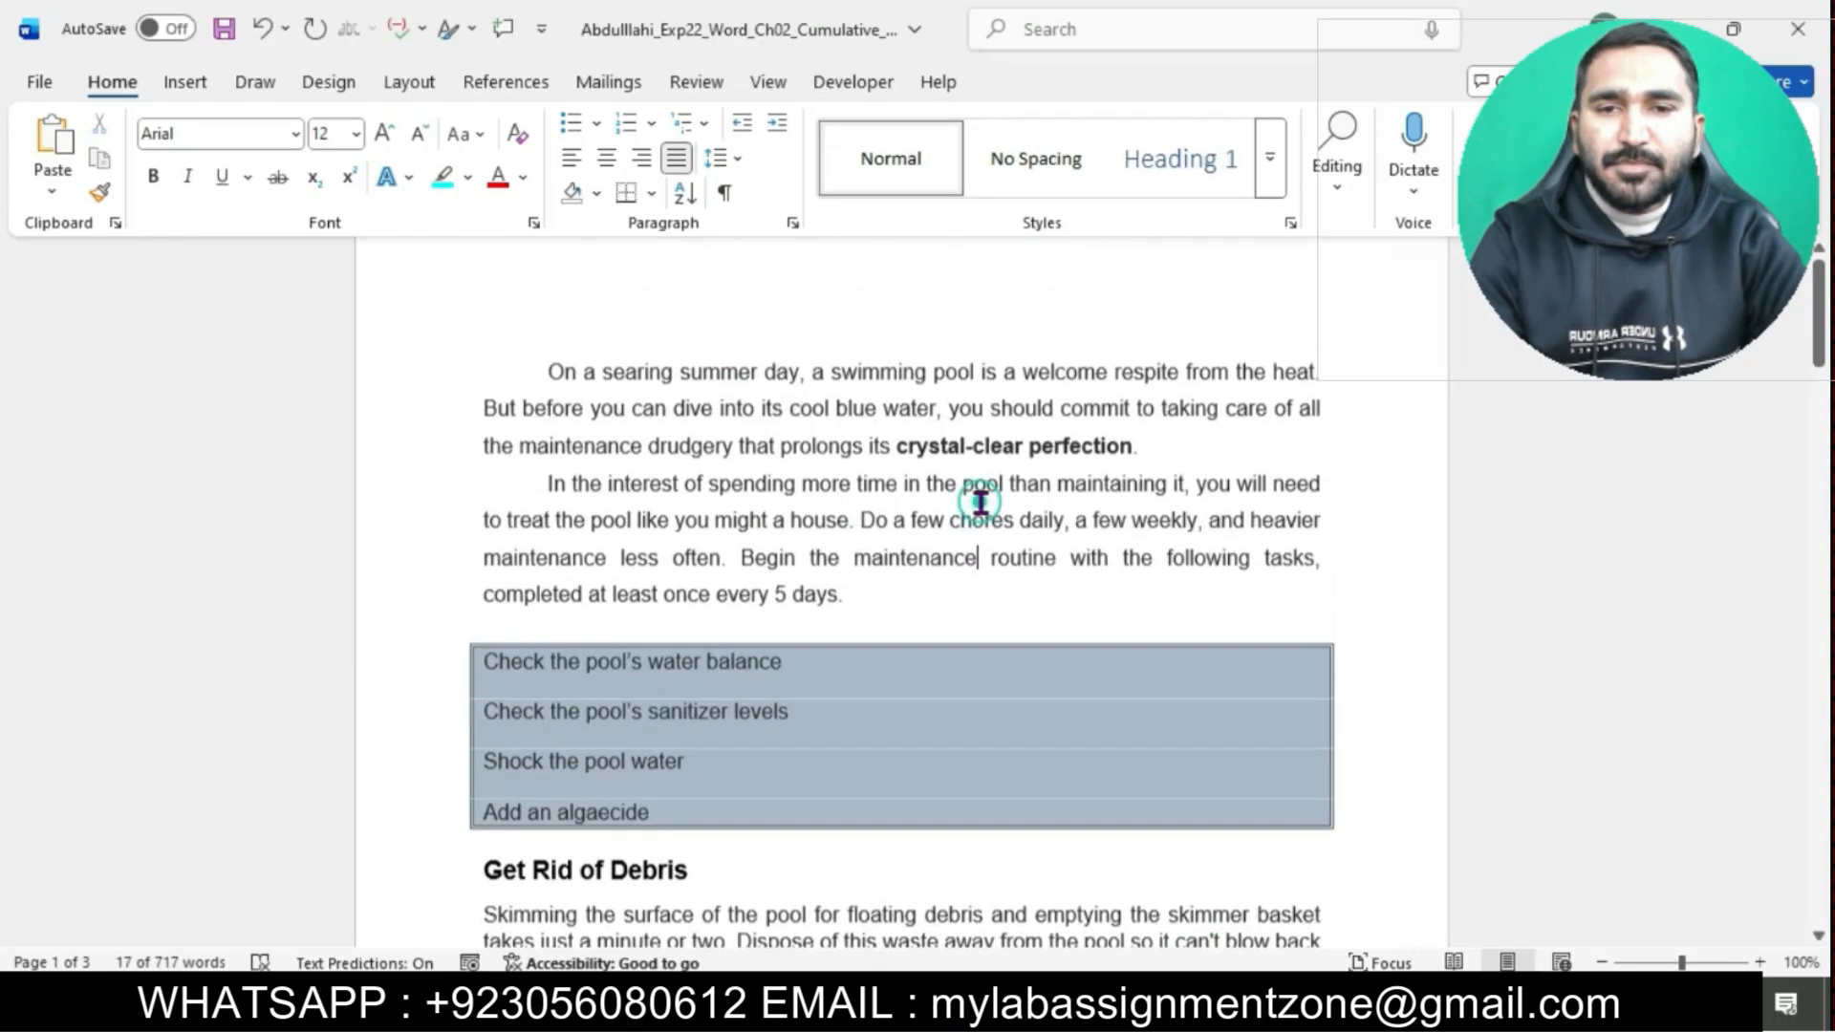
scroll(955, 478, up, 1)
click(666, 330)
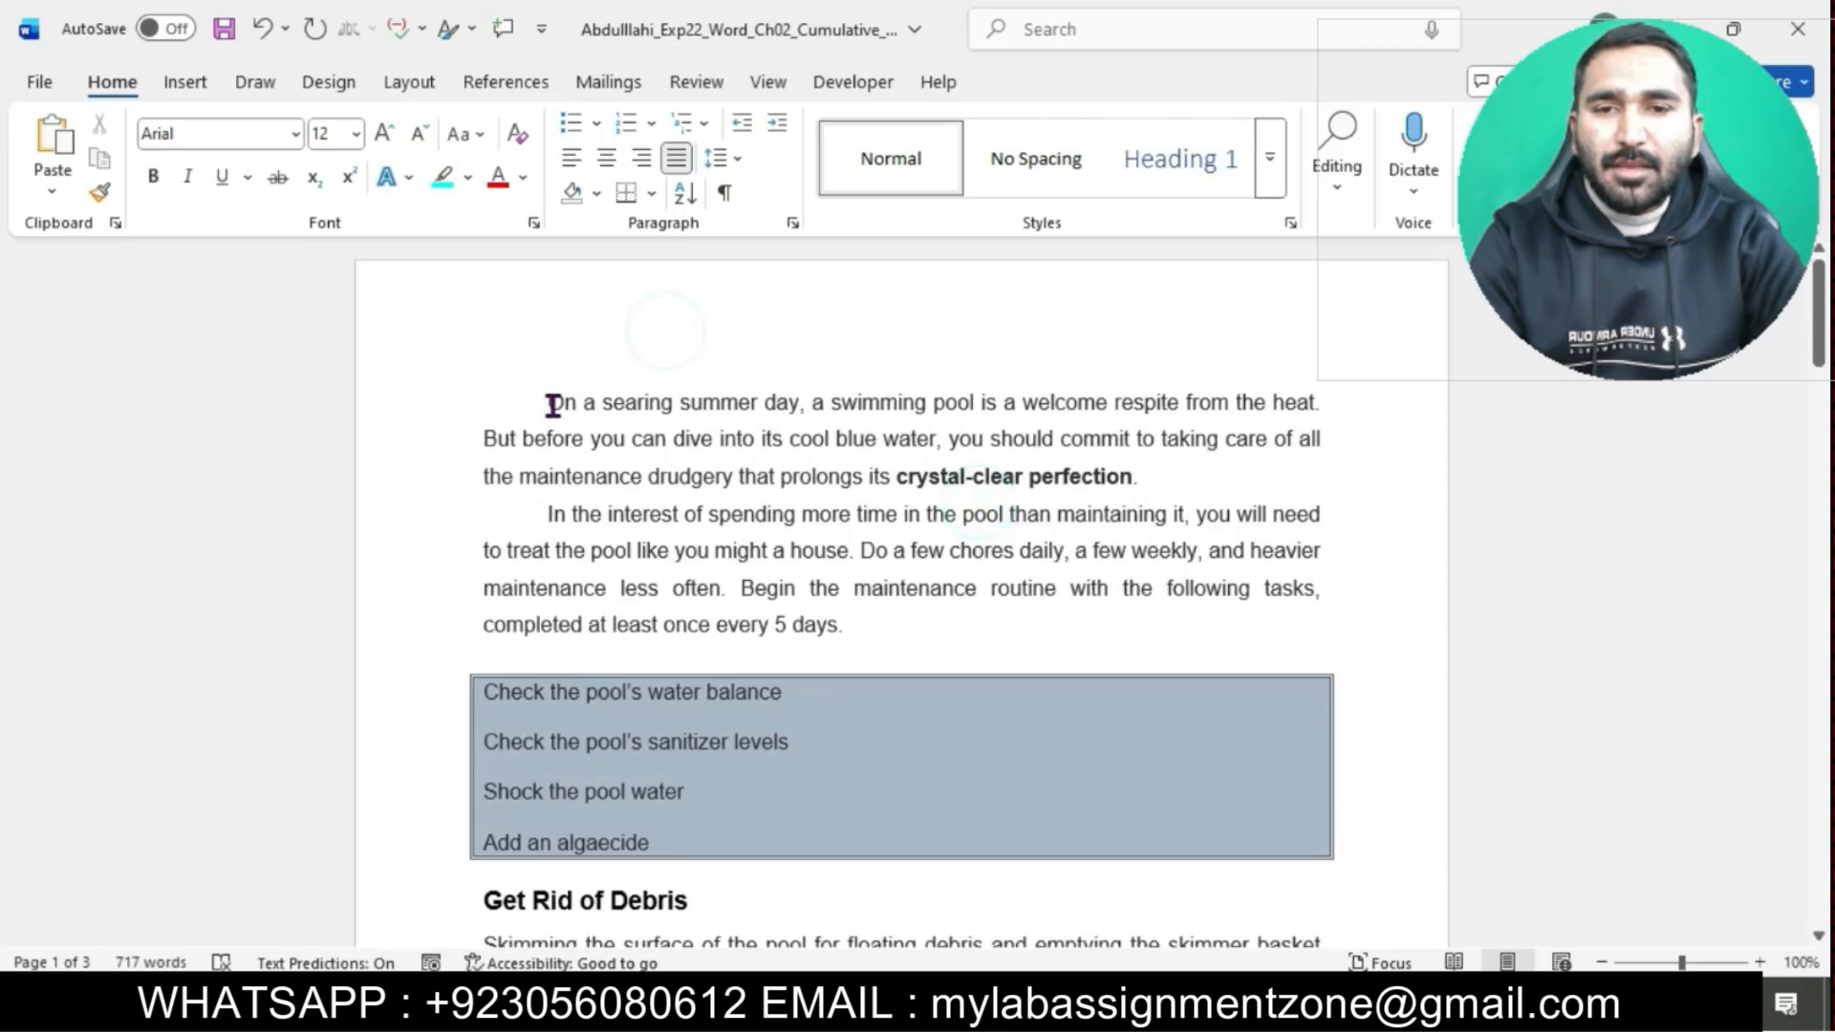
click(767, 82)
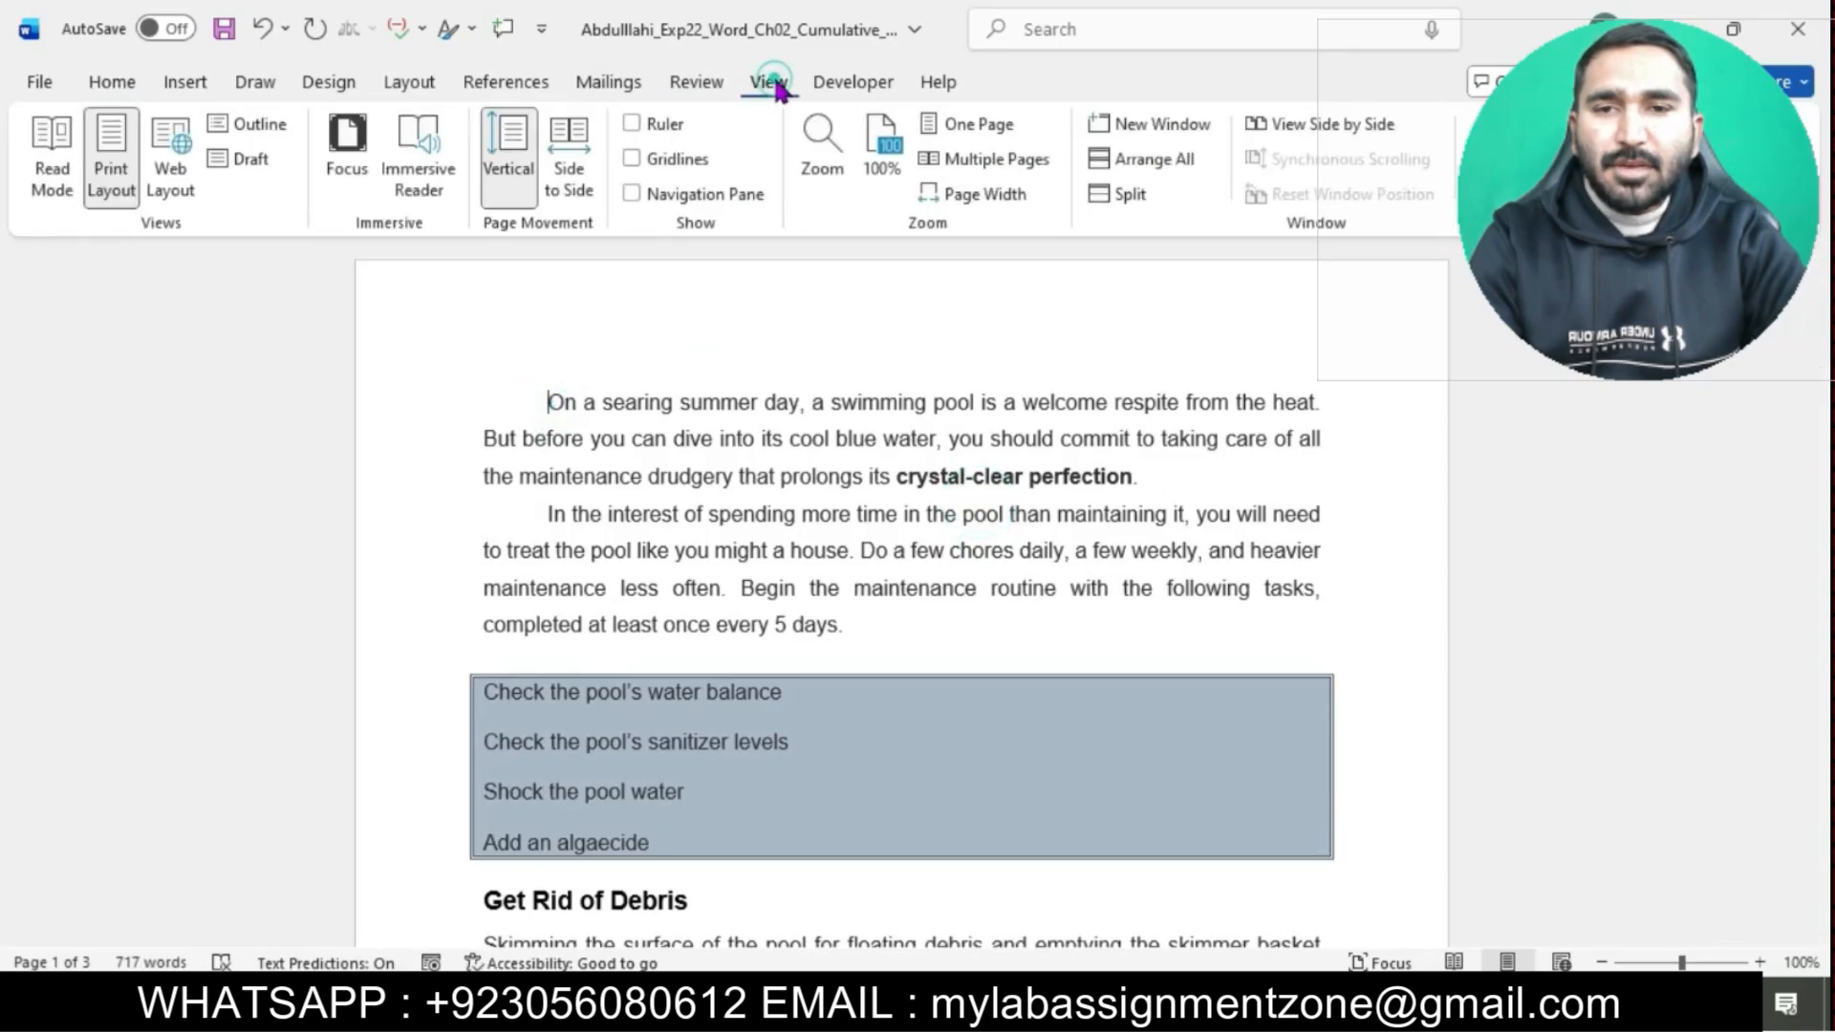
click(630, 124)
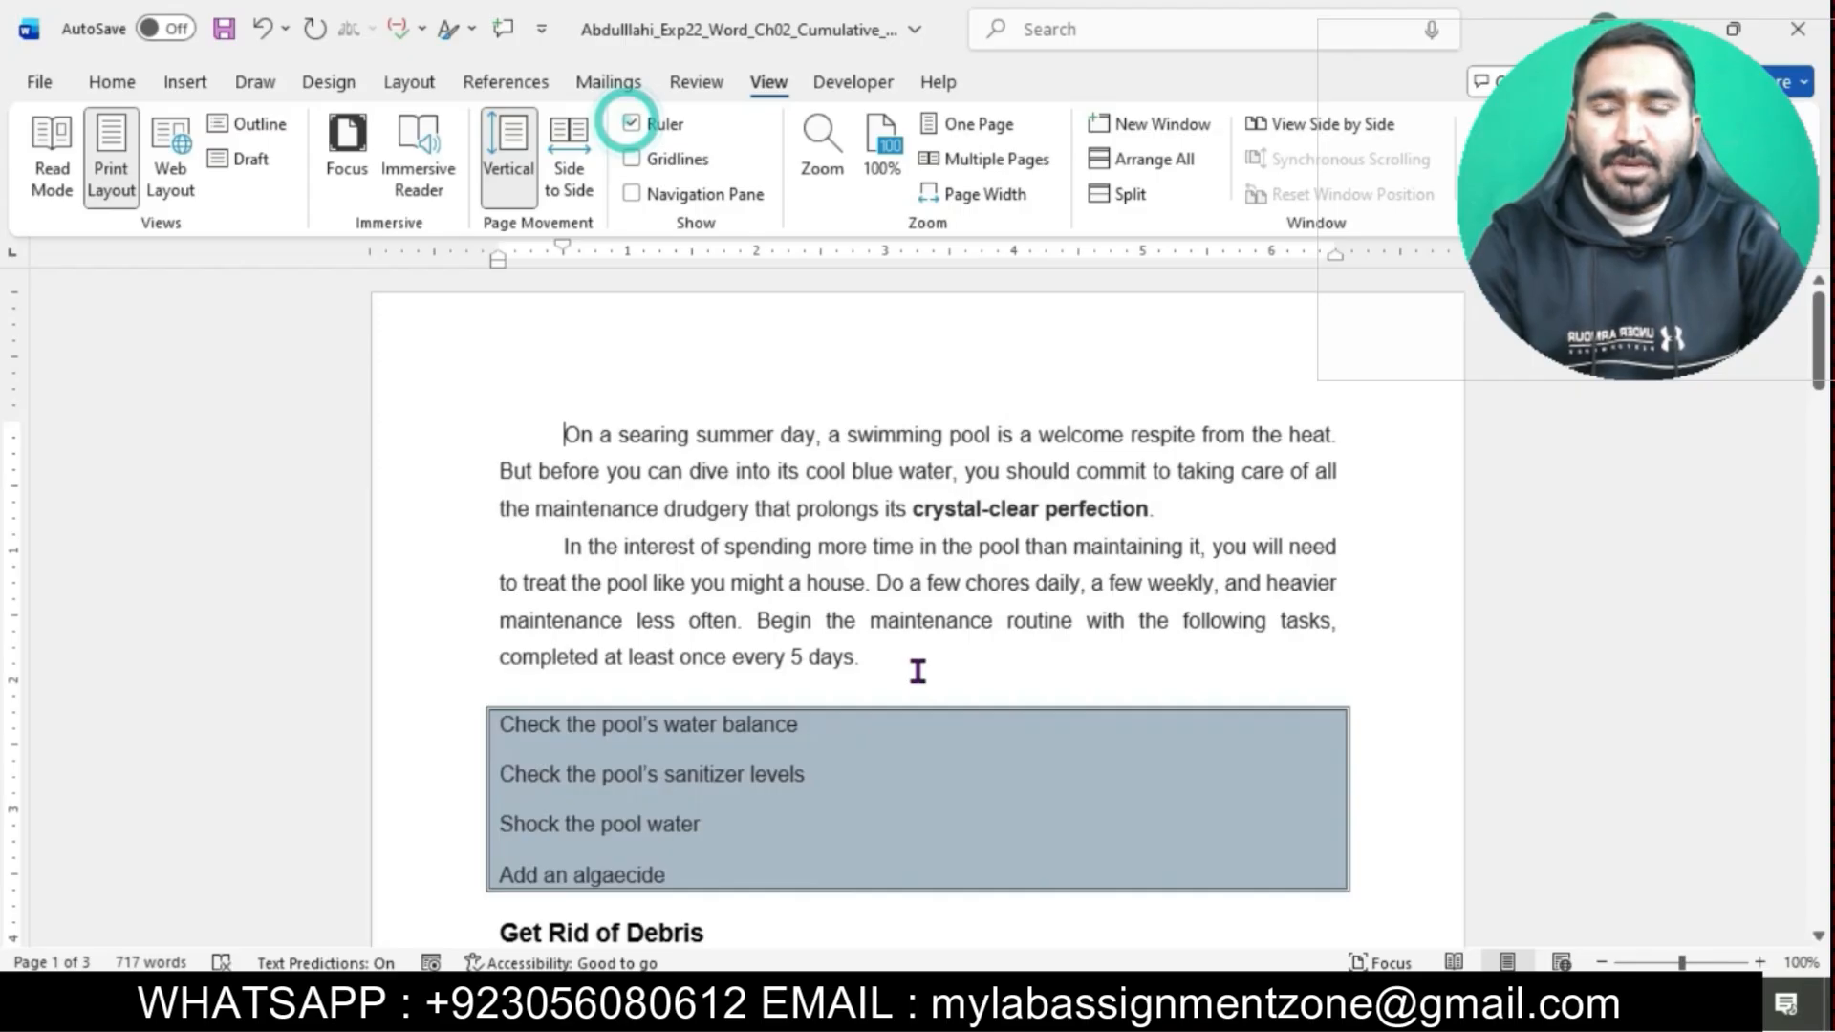
Check the next part of step 6 and insert a blank paragraph at the top of the pool document.
mouse_move(1101, 1002)
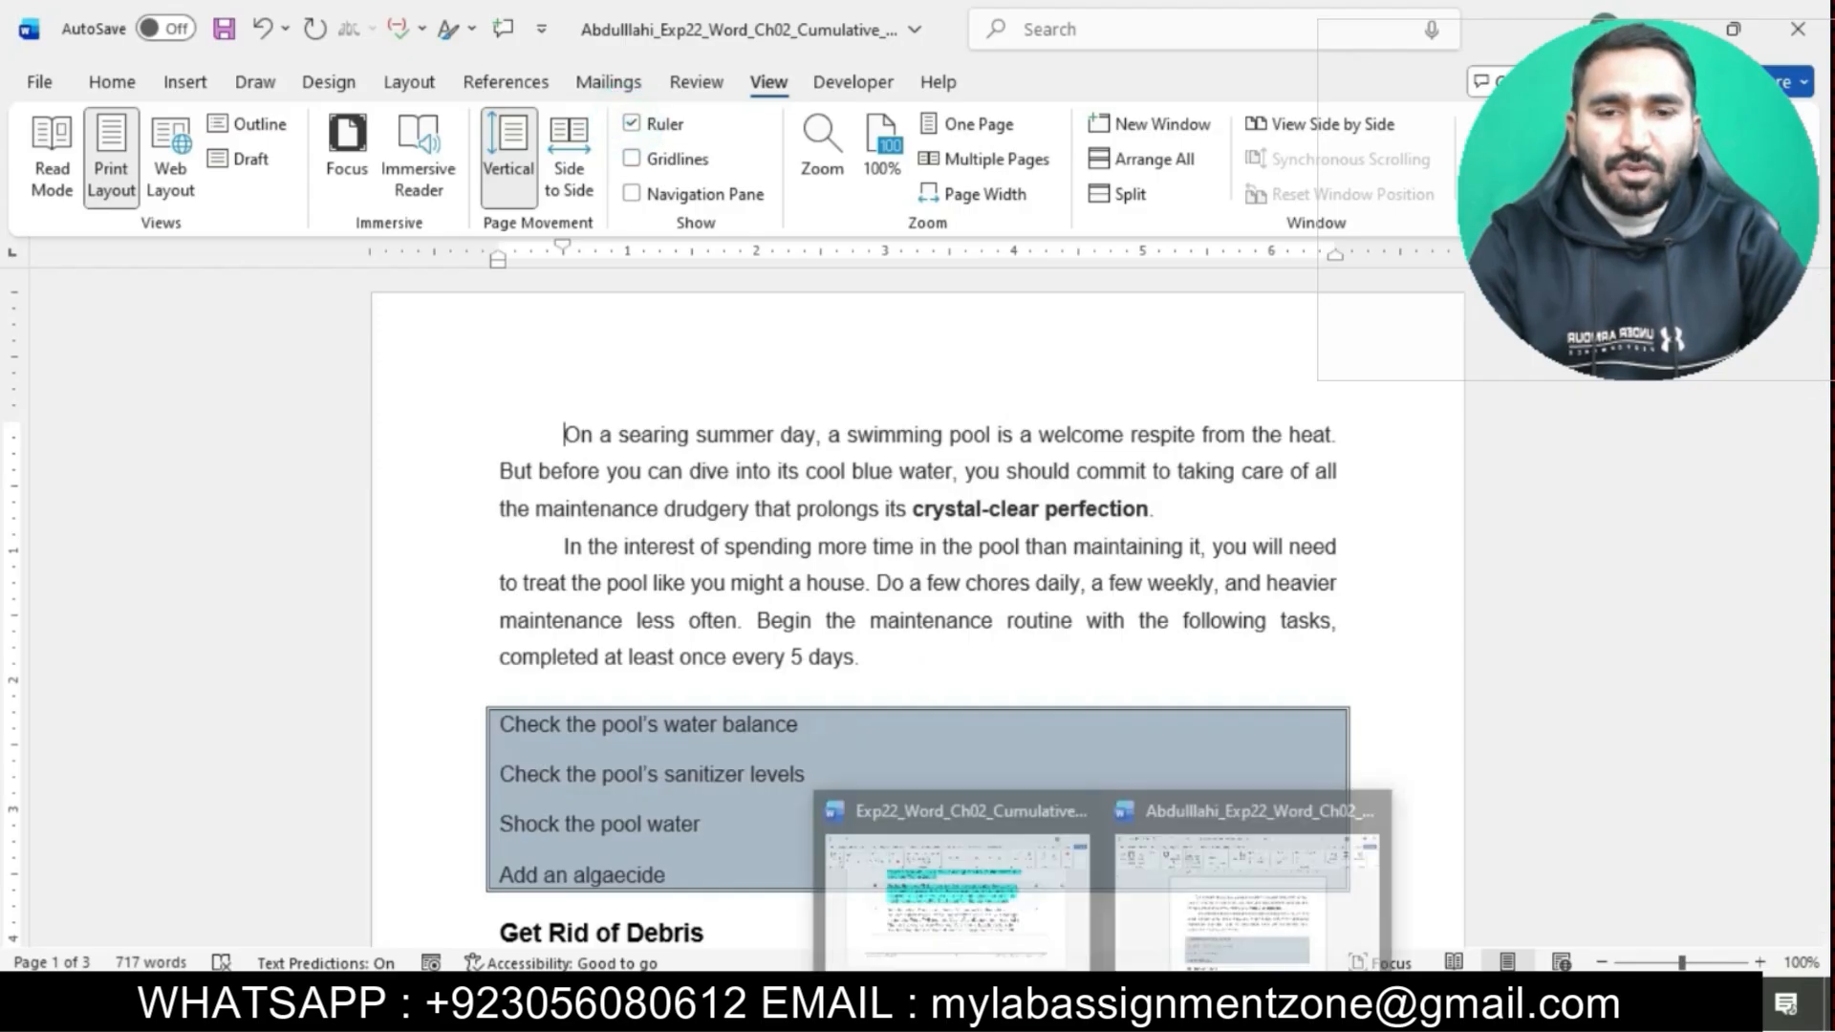
click(1051, 924)
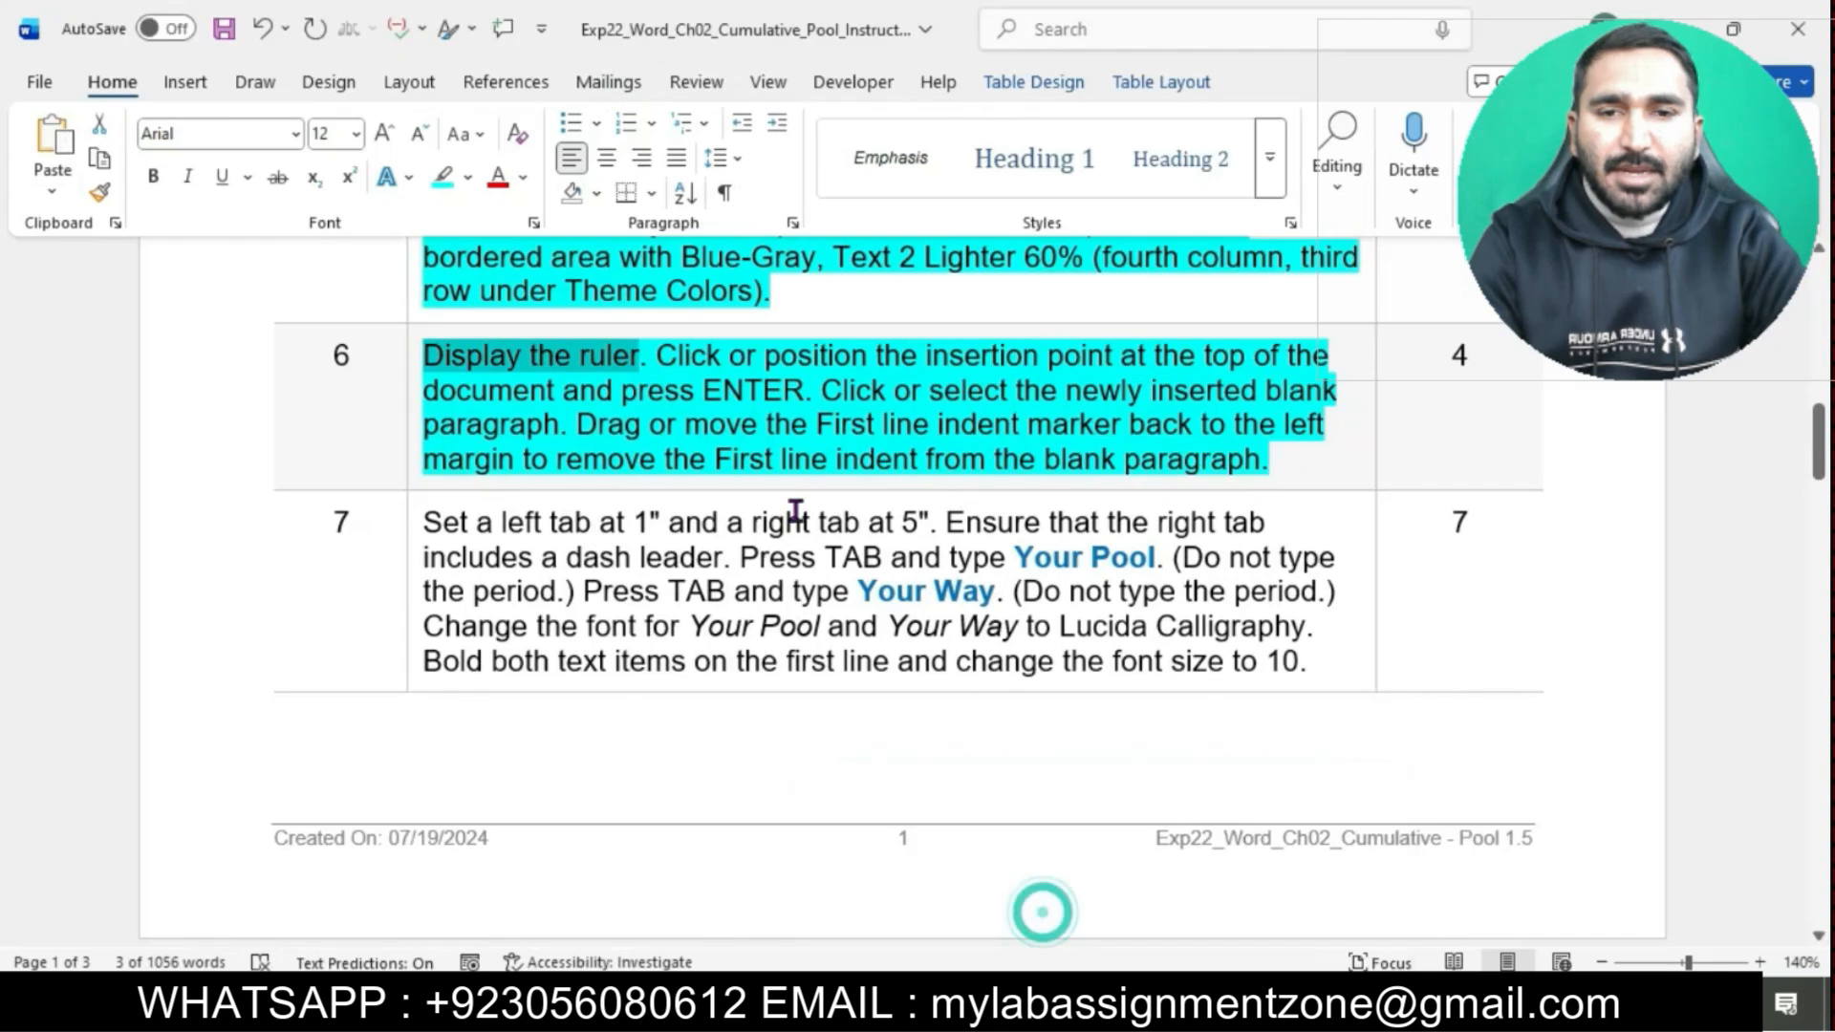
click(671, 356)
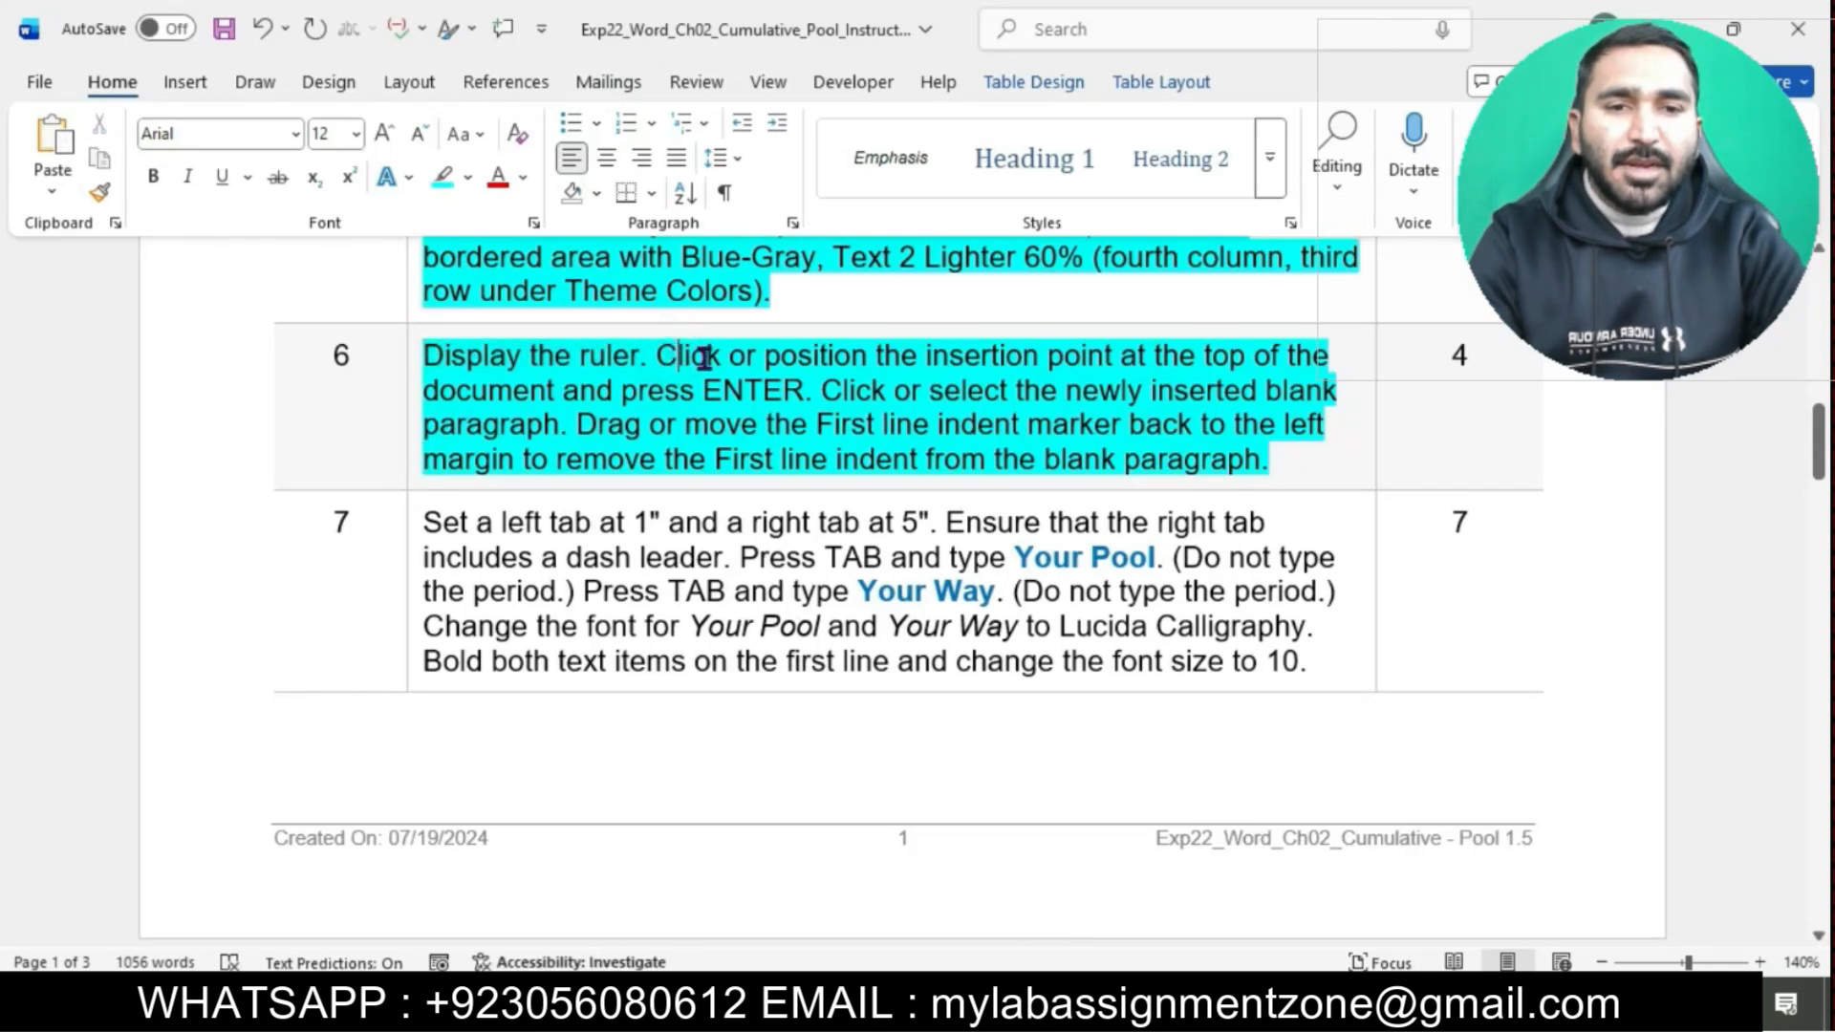
drag(660, 356, 809, 390)
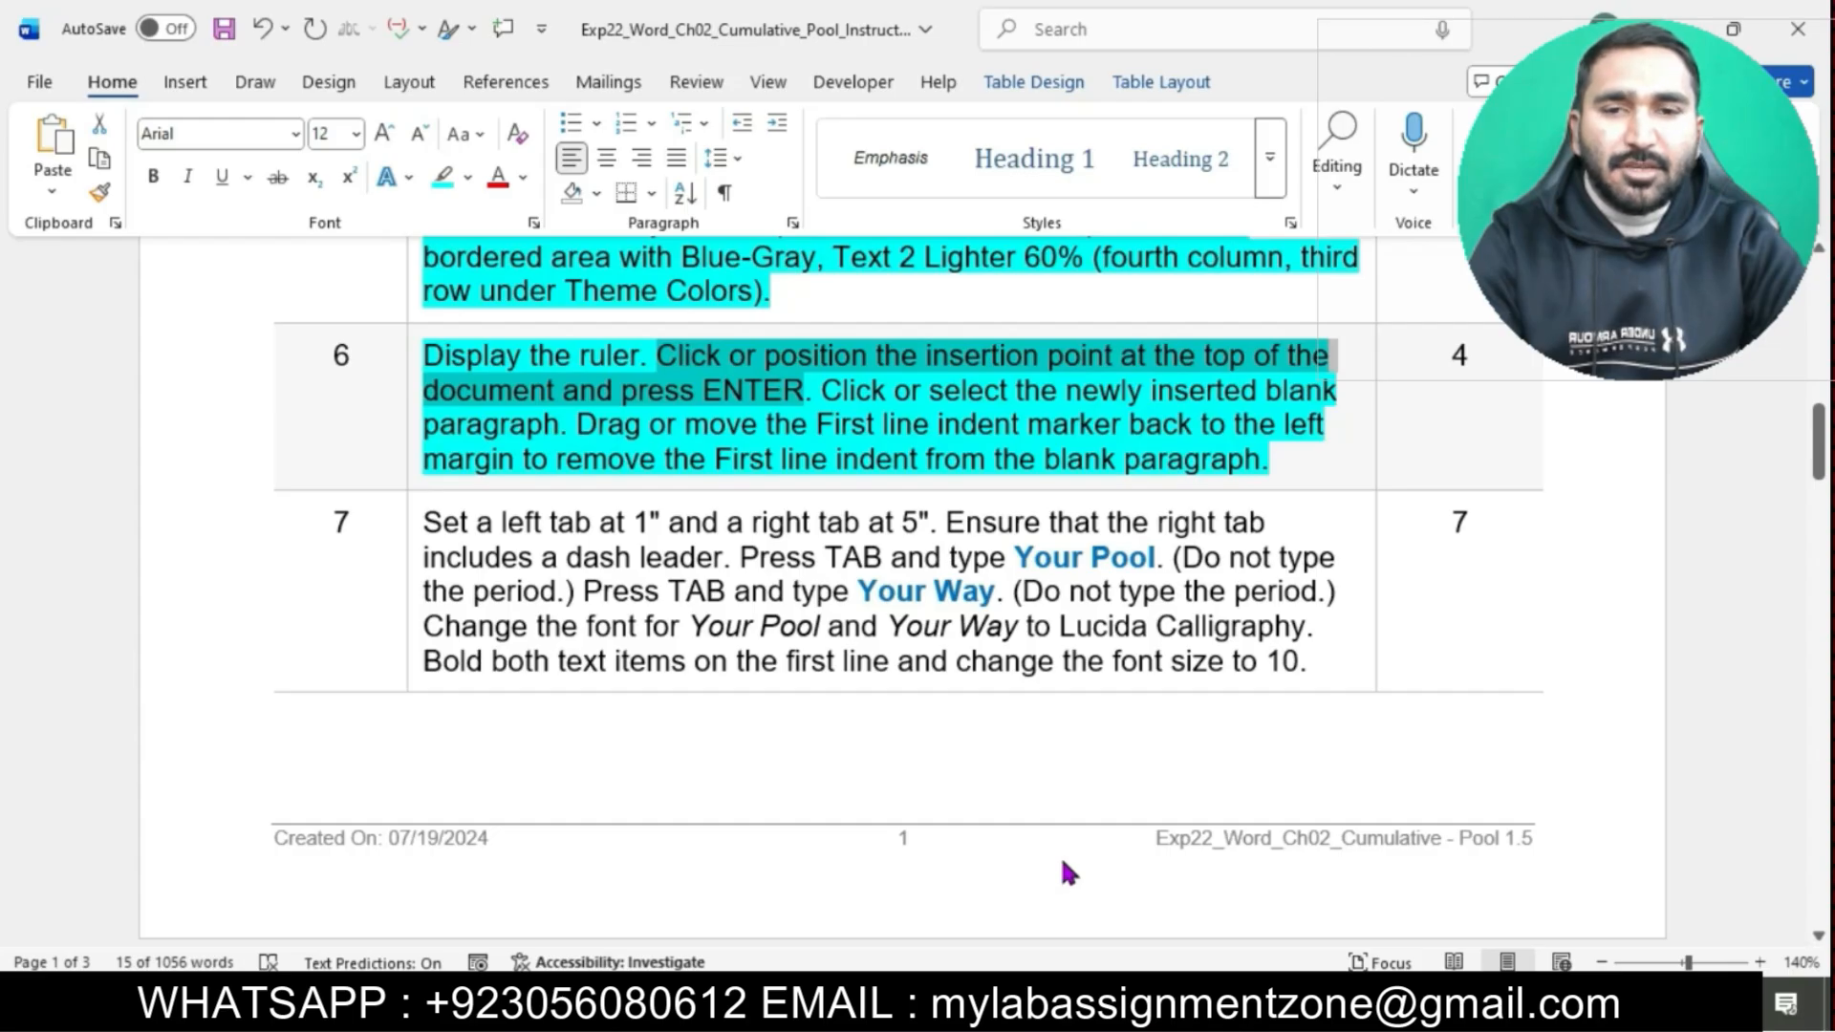
mouse_move(1068, 1003)
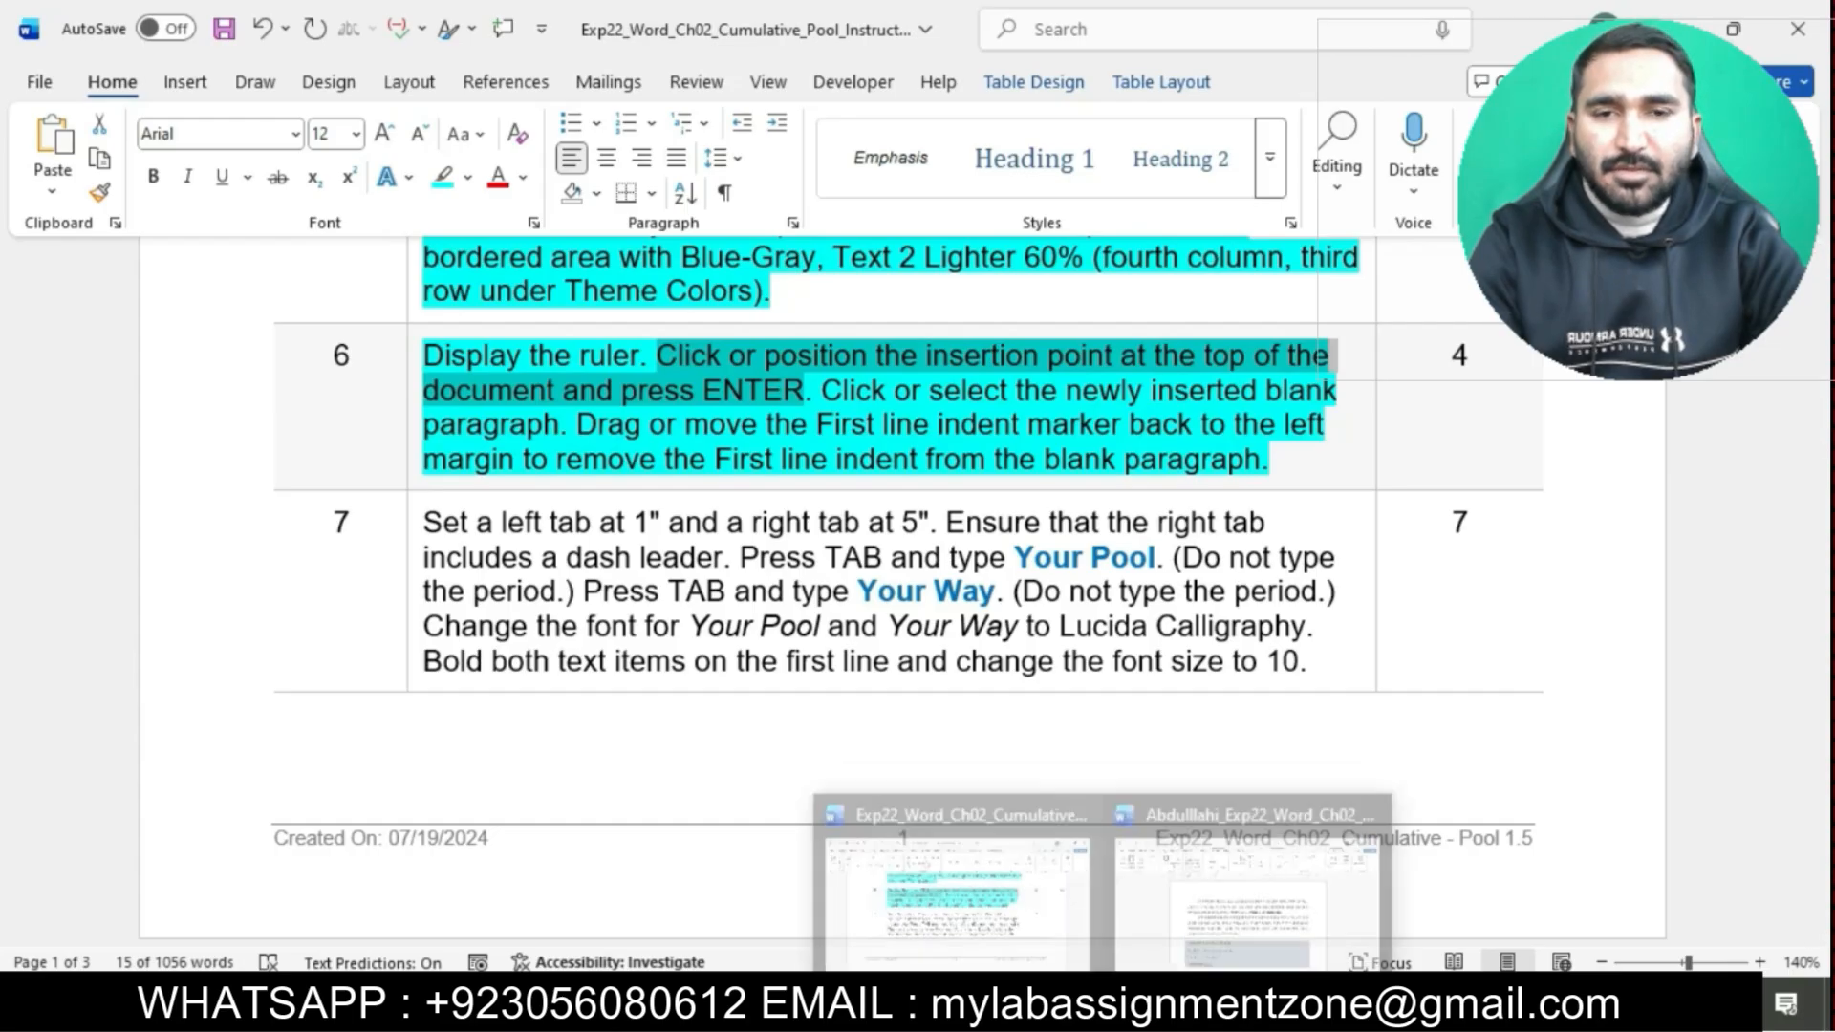
click(1189, 925)
key(Return)
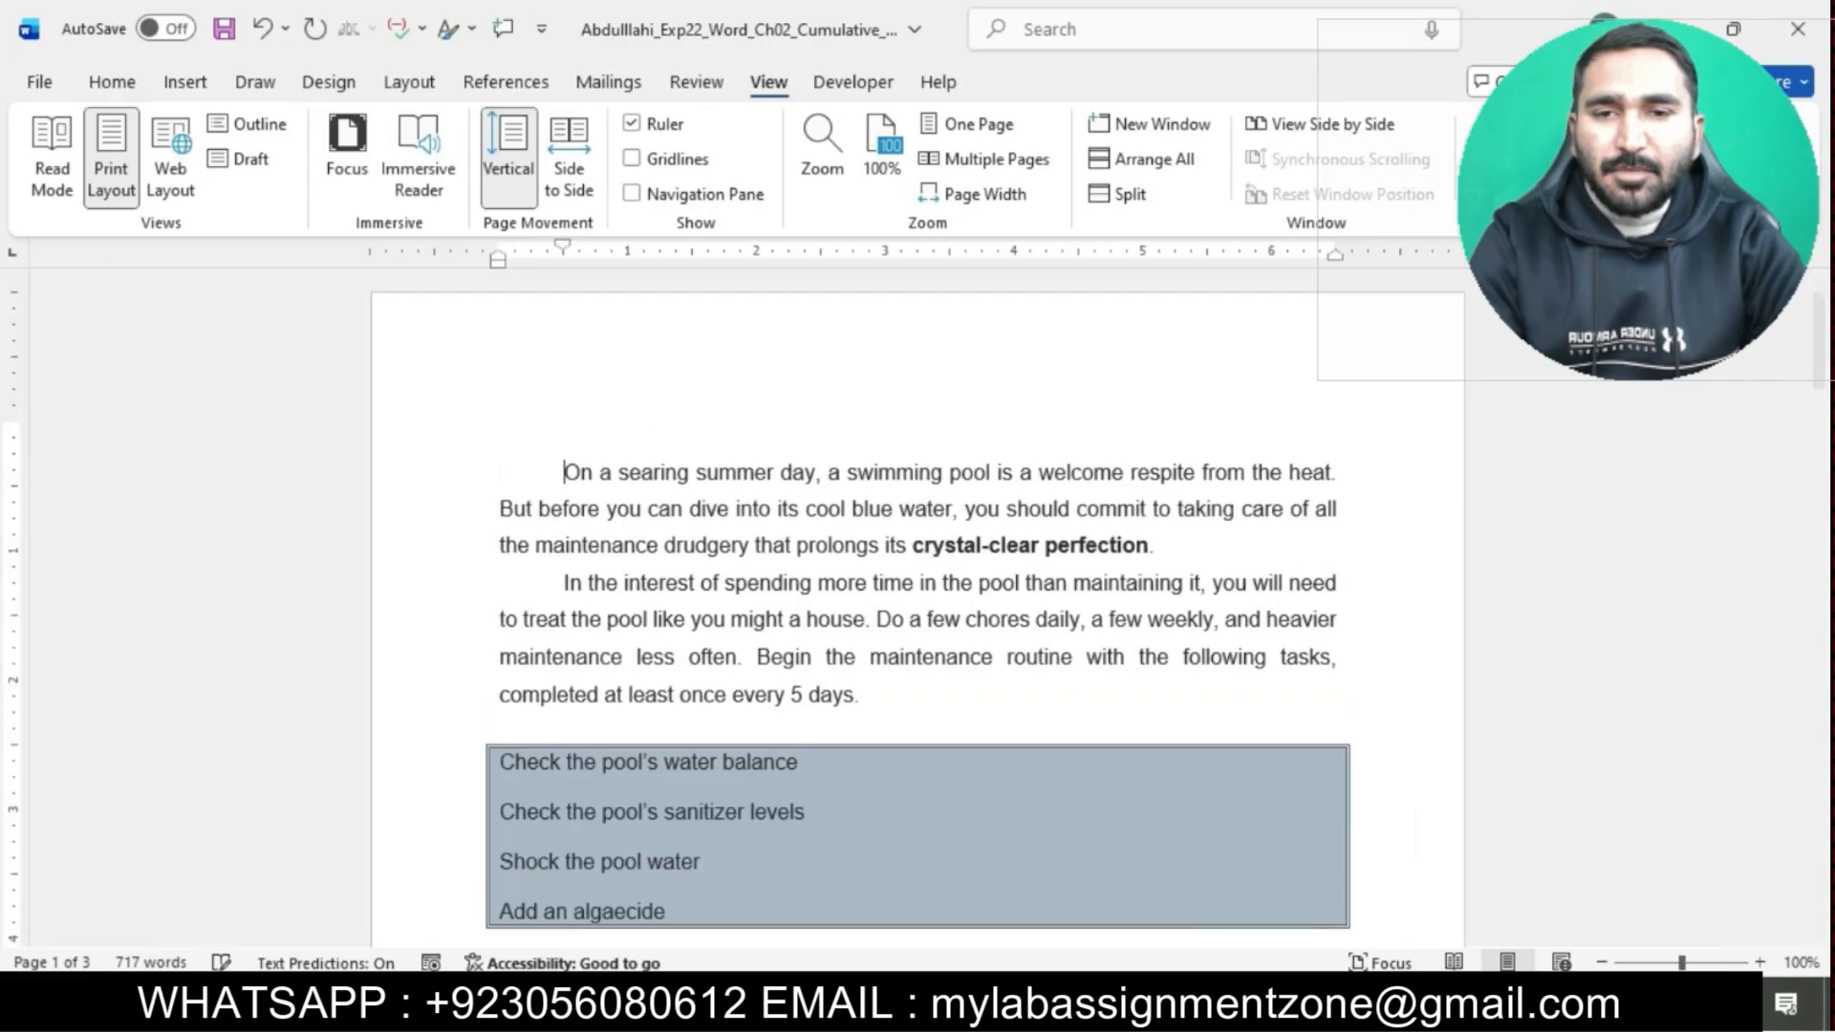
click(582, 419)
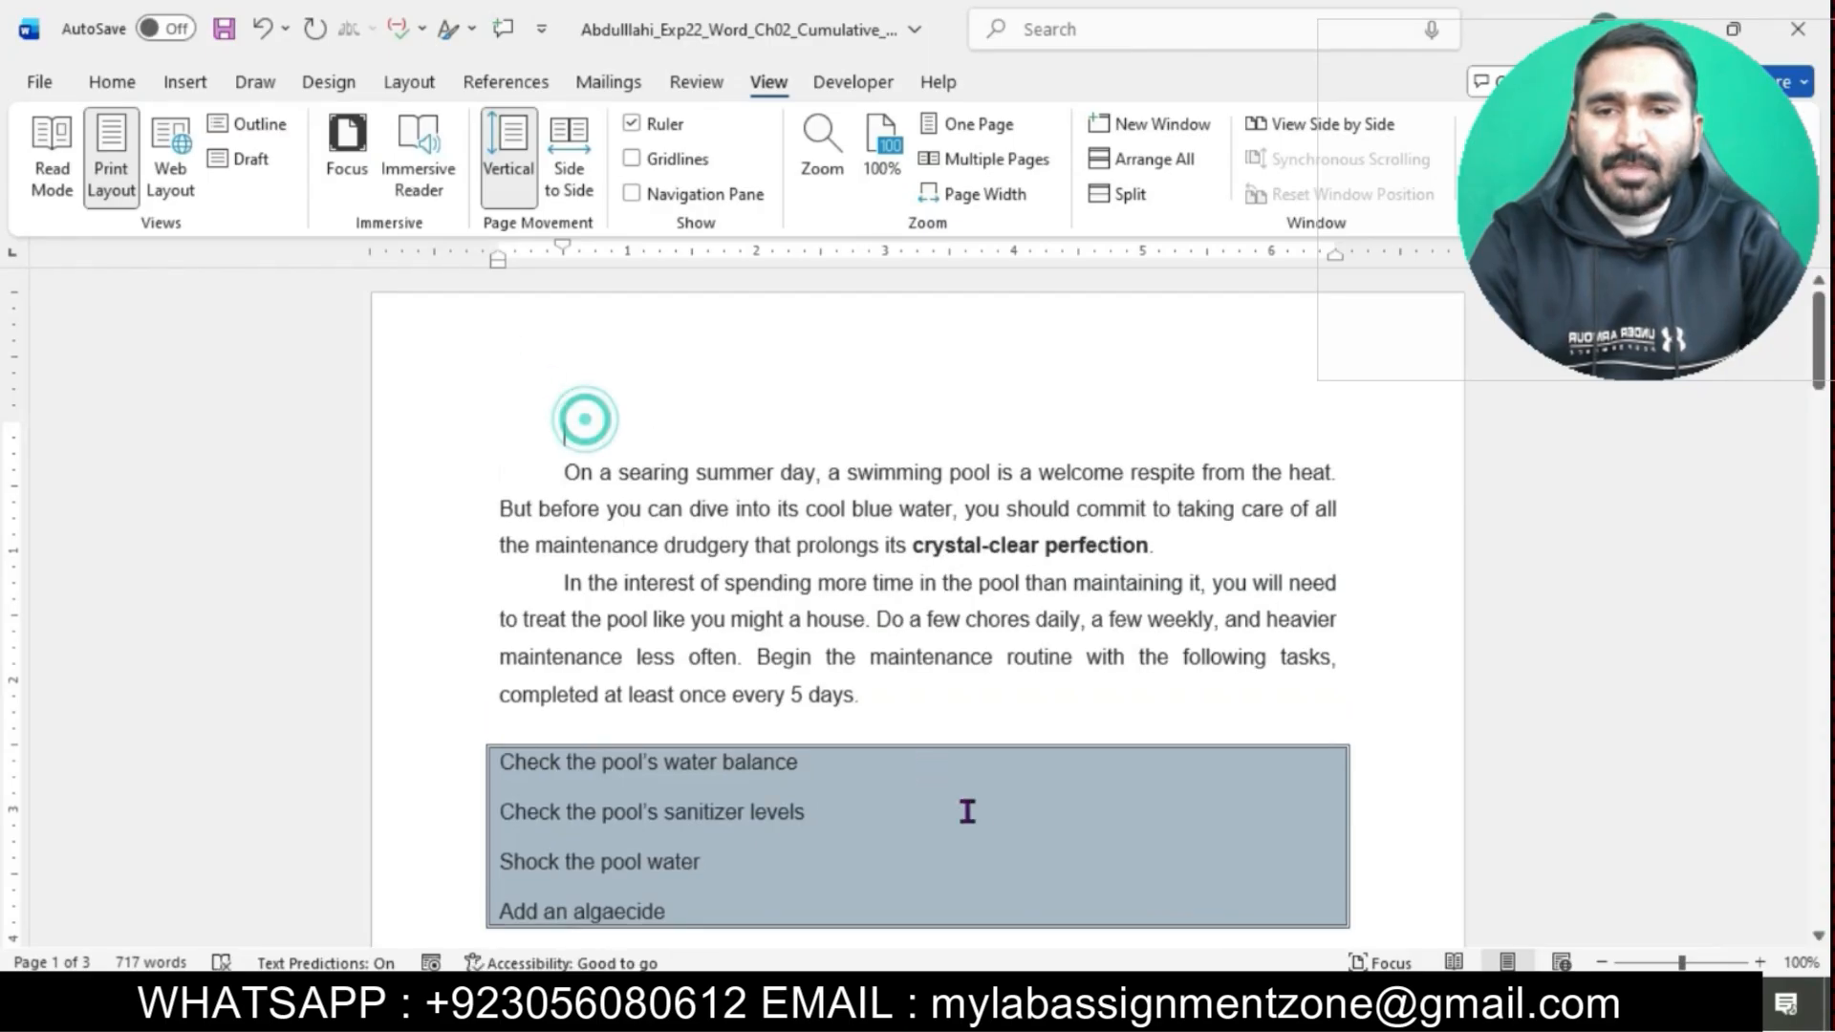
Read the rest of step 6 and remove the first-line indent from the new blank paragraph by setting special indentation to (none).
mouse_move(1068, 1003)
click(1029, 893)
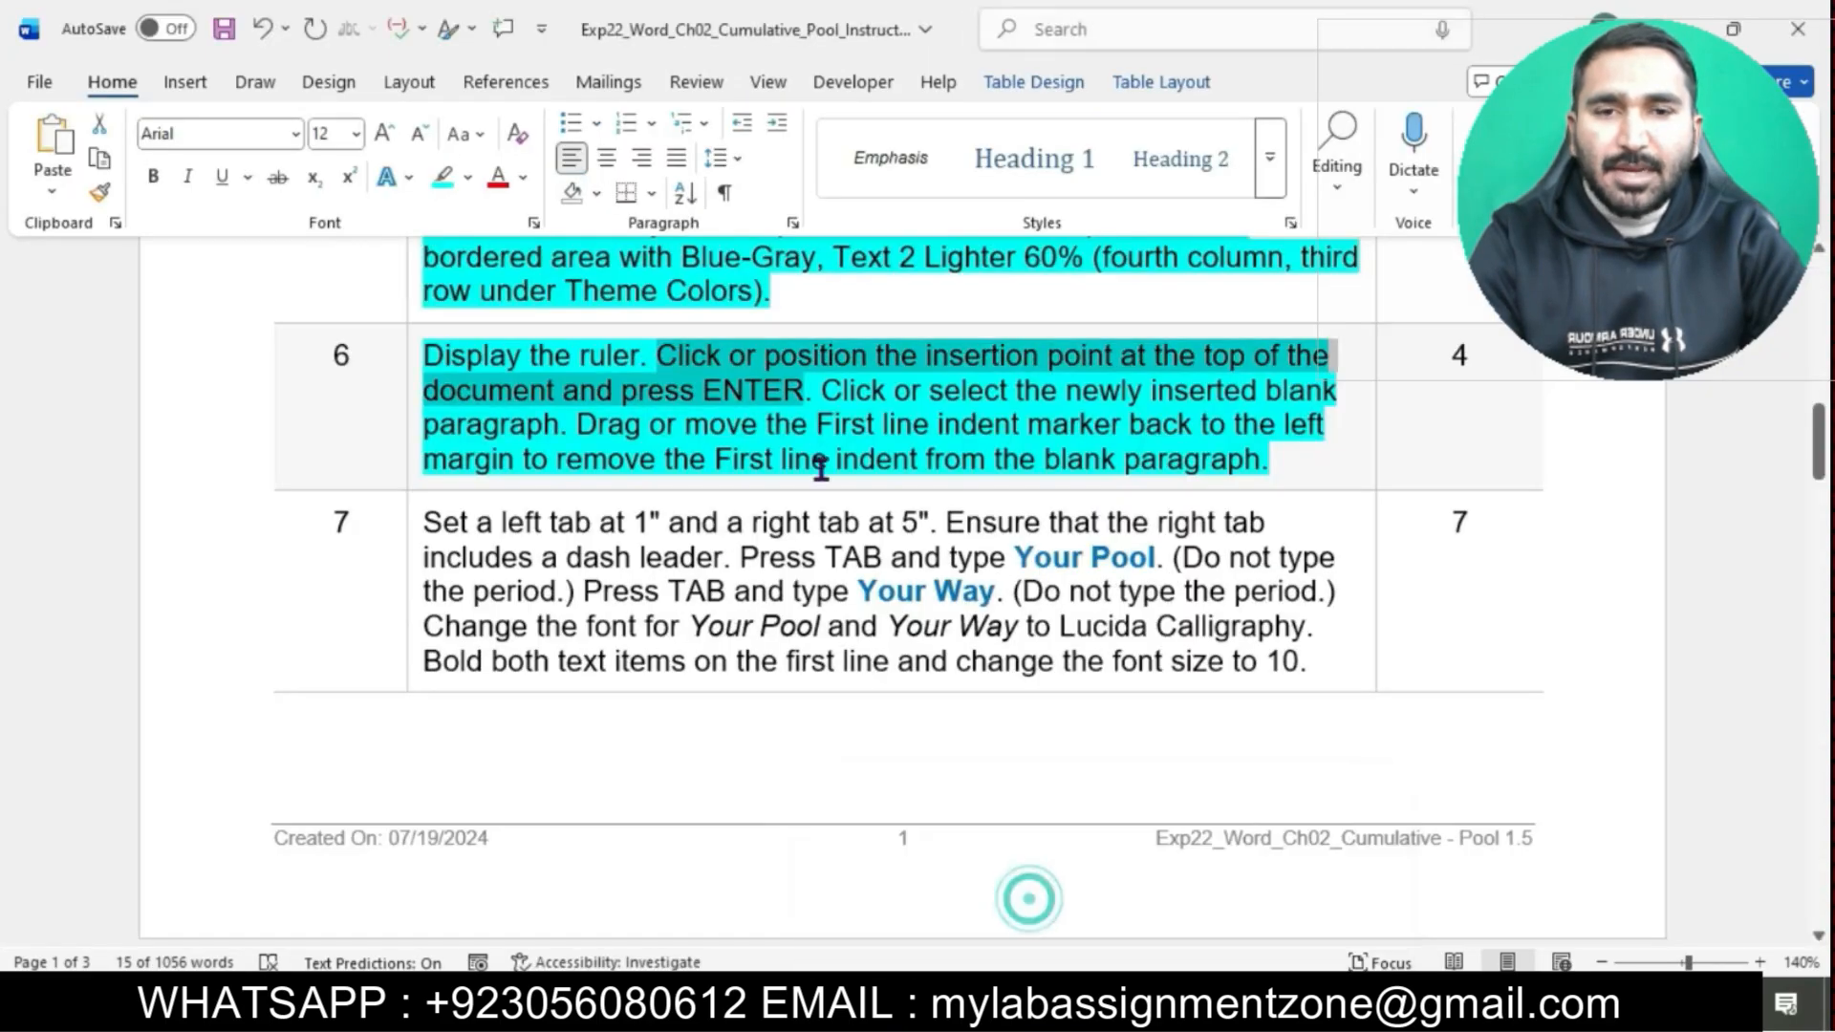
drag(823, 393, 1284, 458)
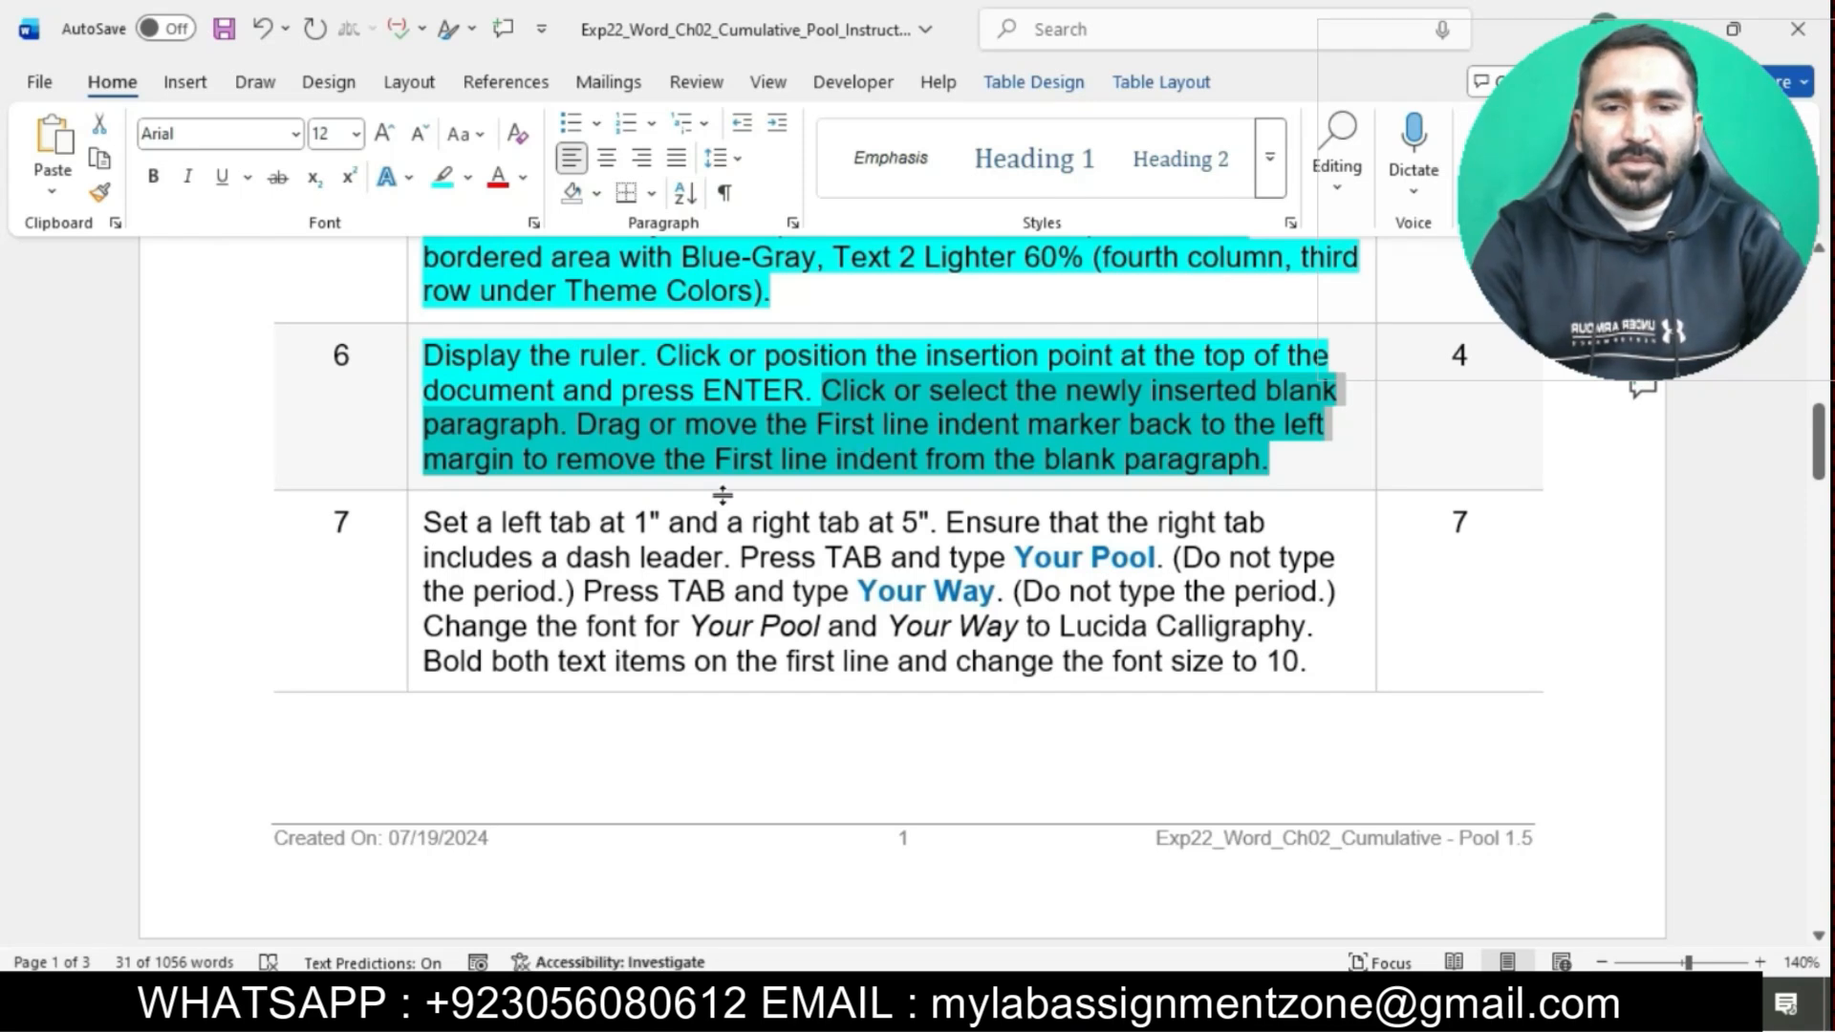
mouse_move(1090, 1008)
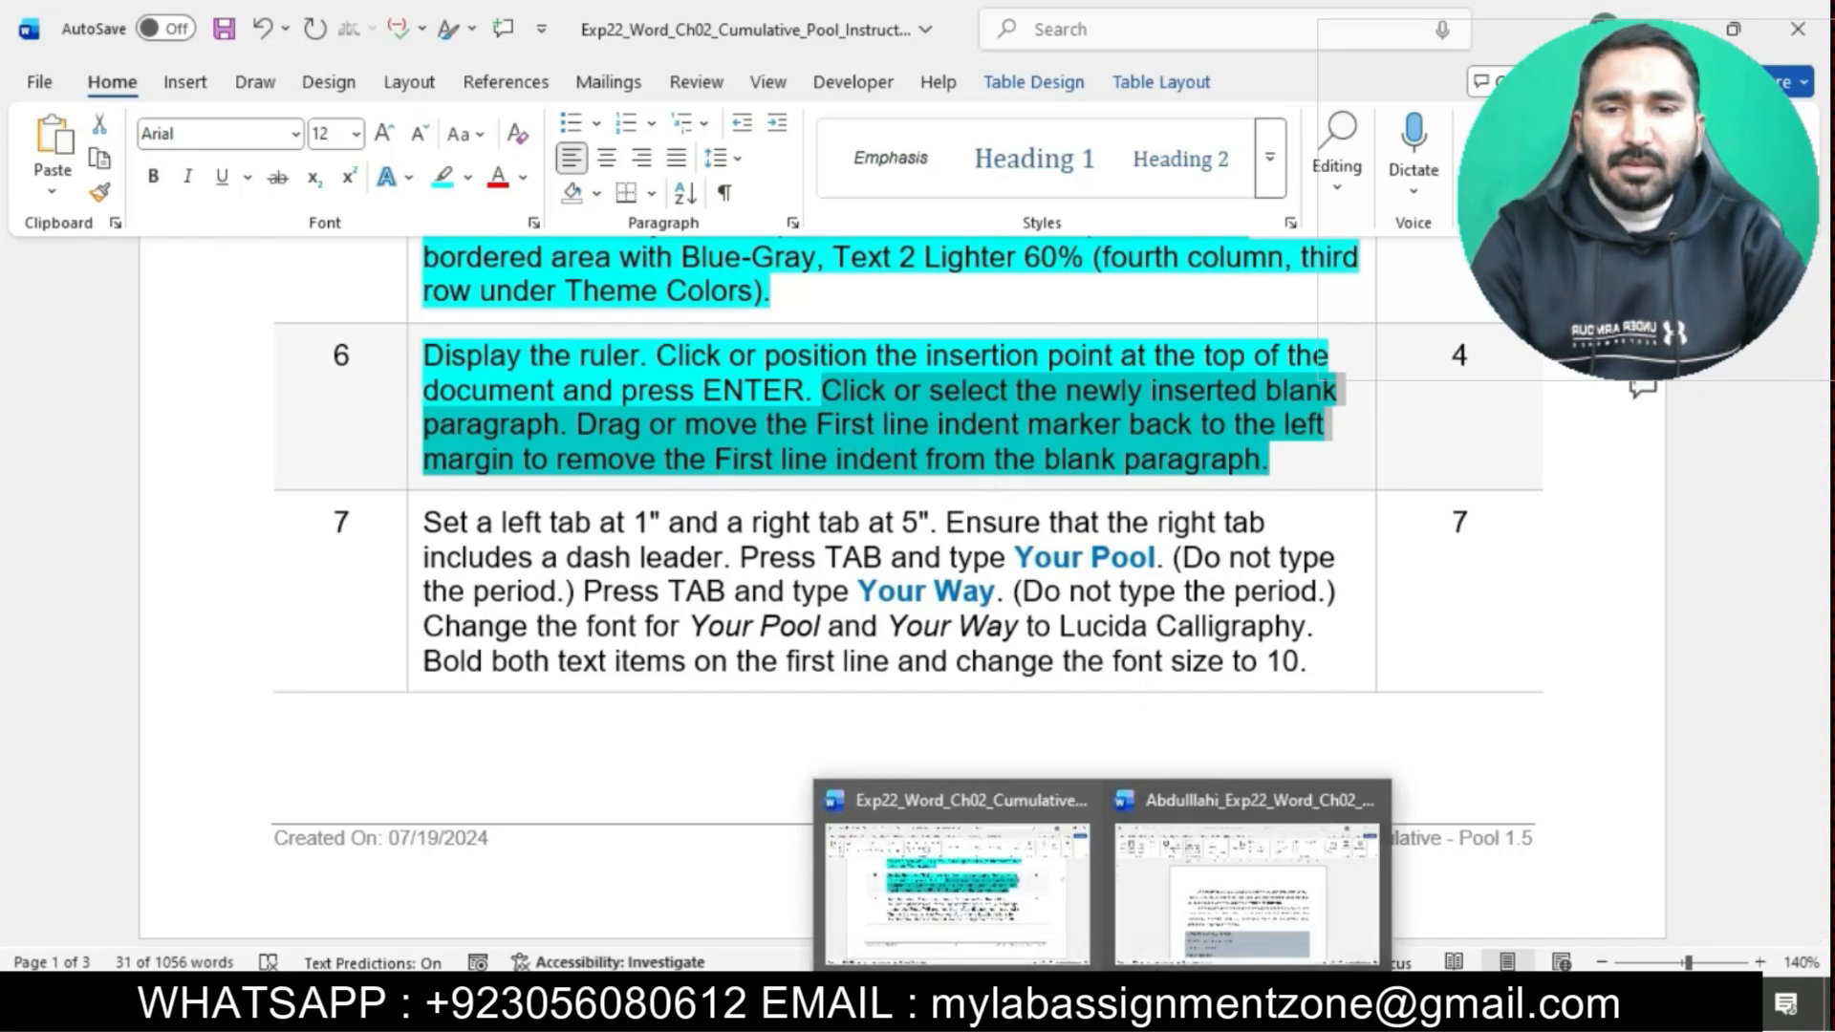
click(1193, 928)
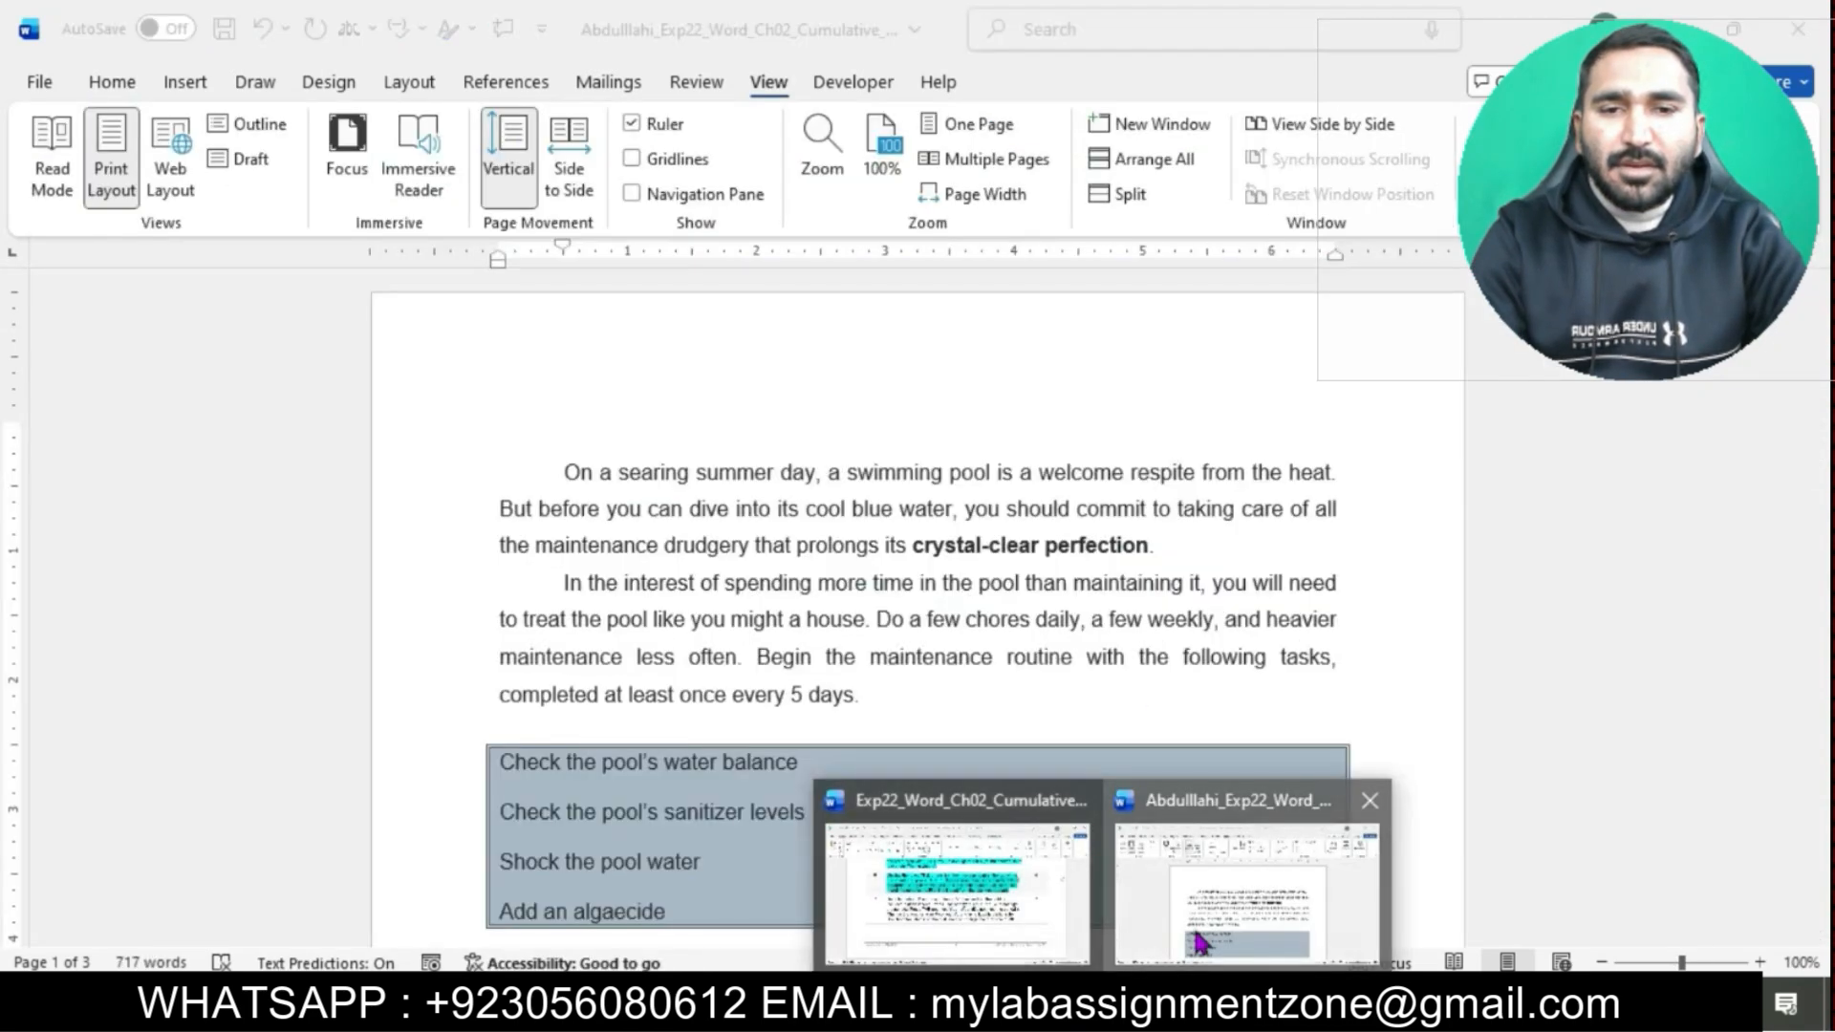
click(115, 82)
click(792, 223)
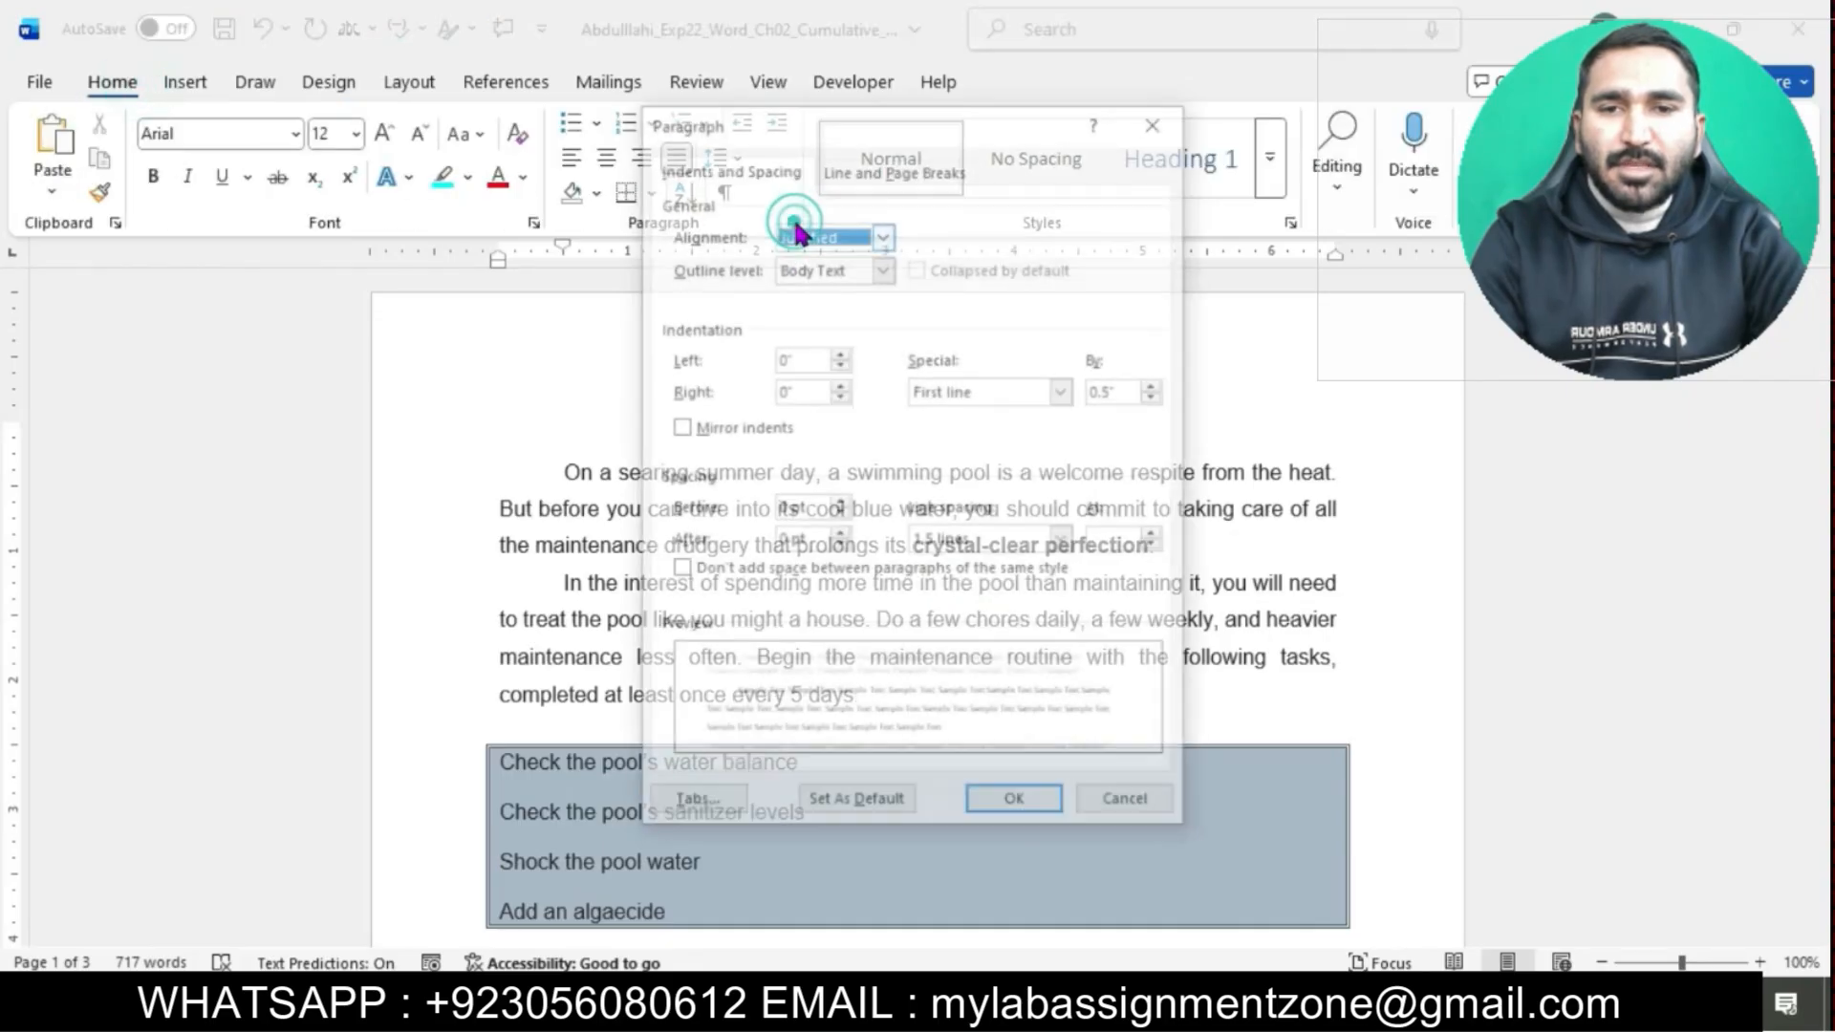
click(1063, 392)
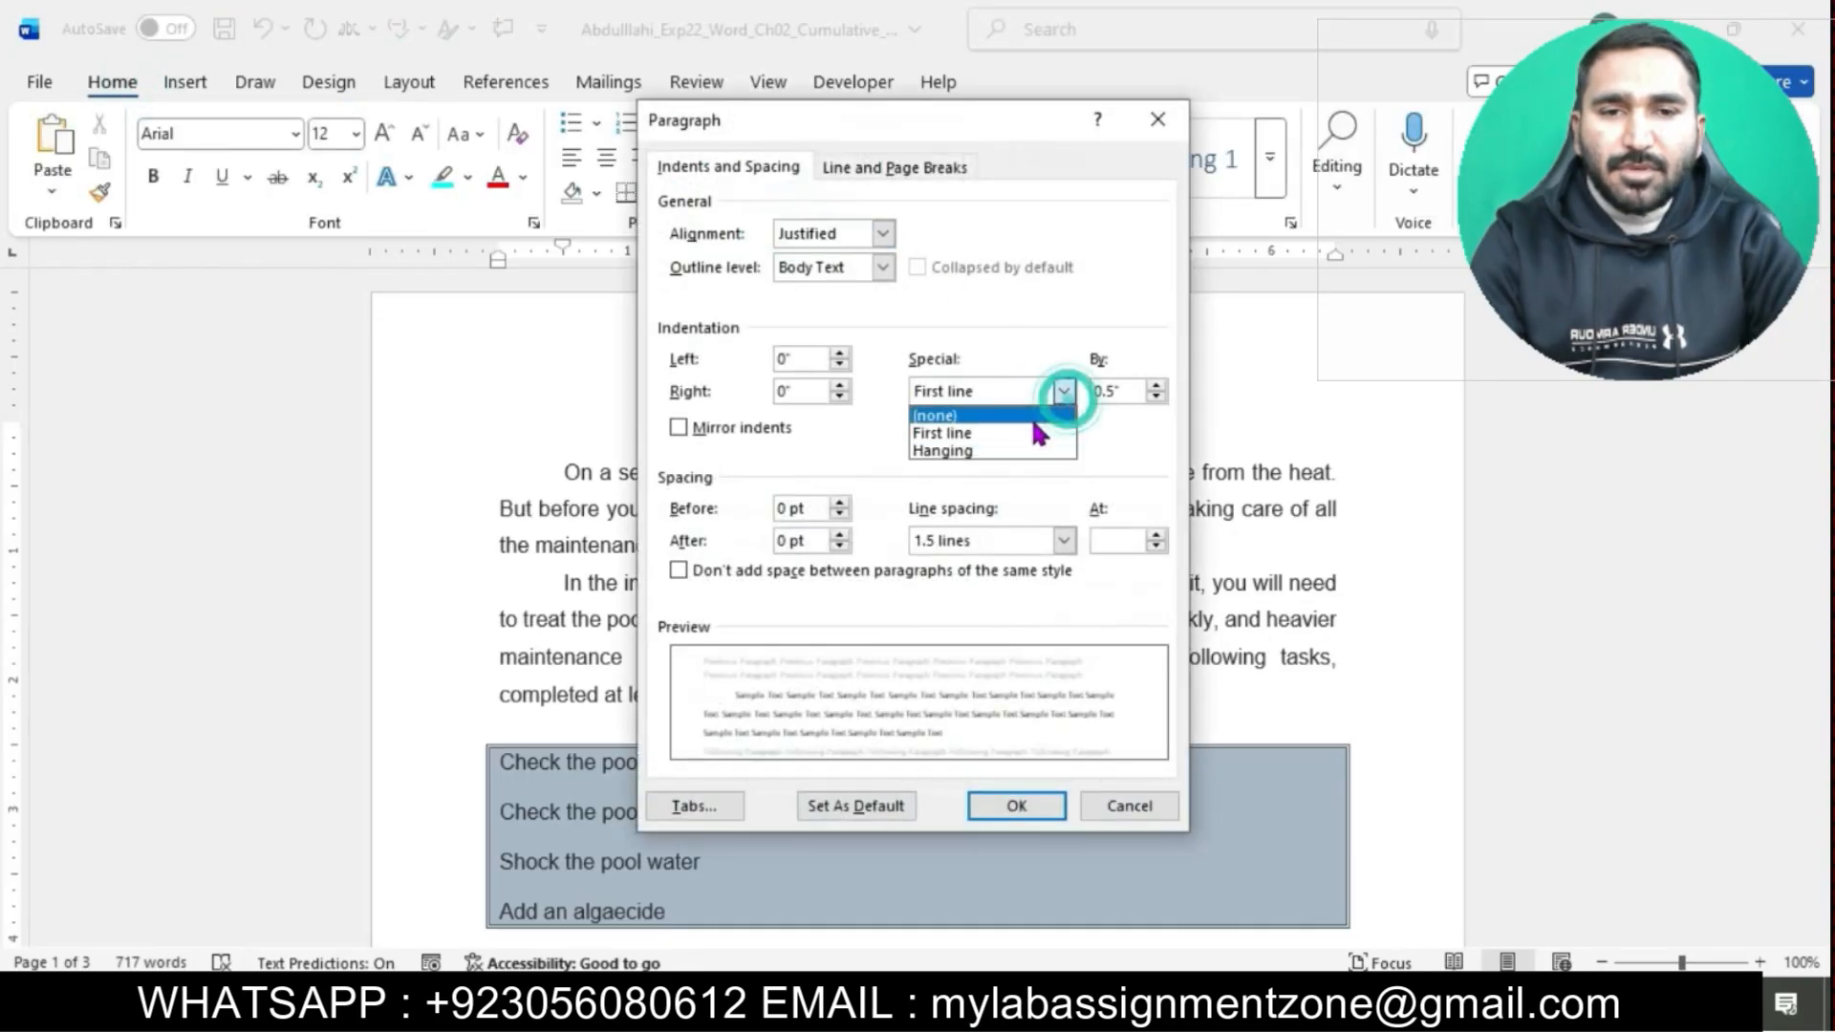
click(1032, 418)
click(1017, 805)
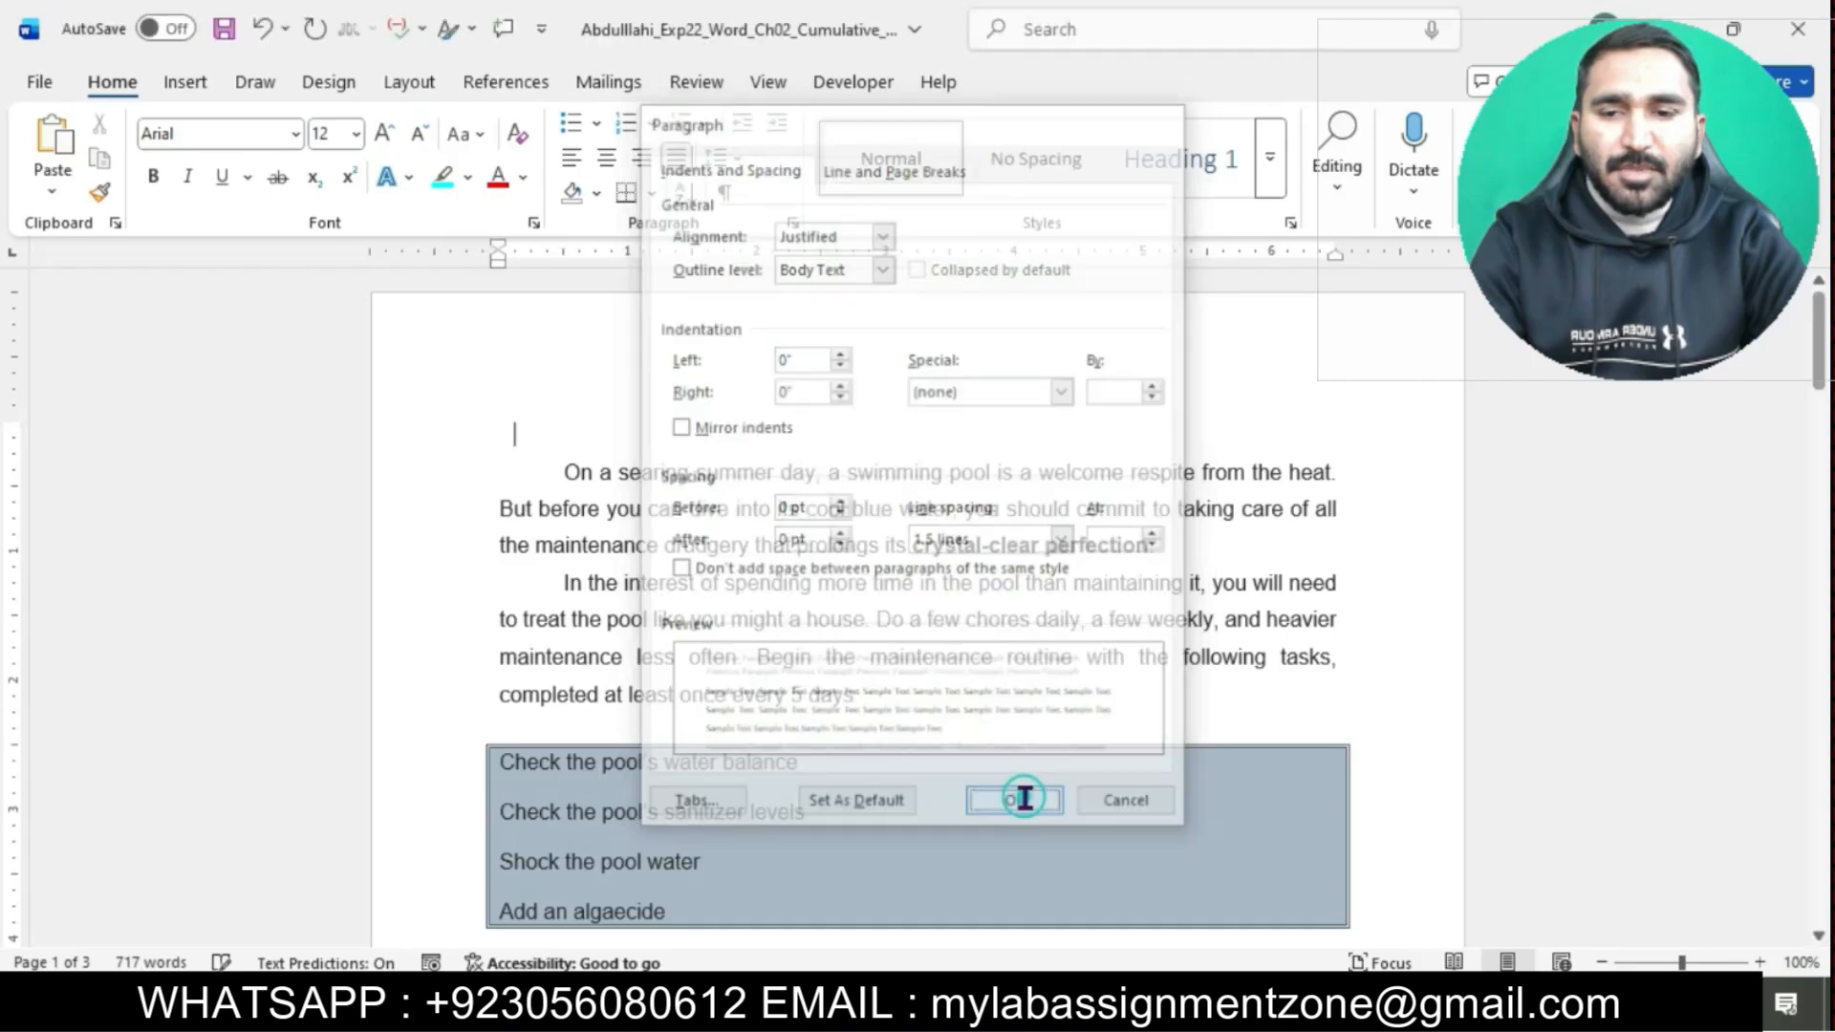
Return to the instruction document and highlight the step 7 instructions in turquoise.
mouse_move(1105, 1012)
click(1052, 941)
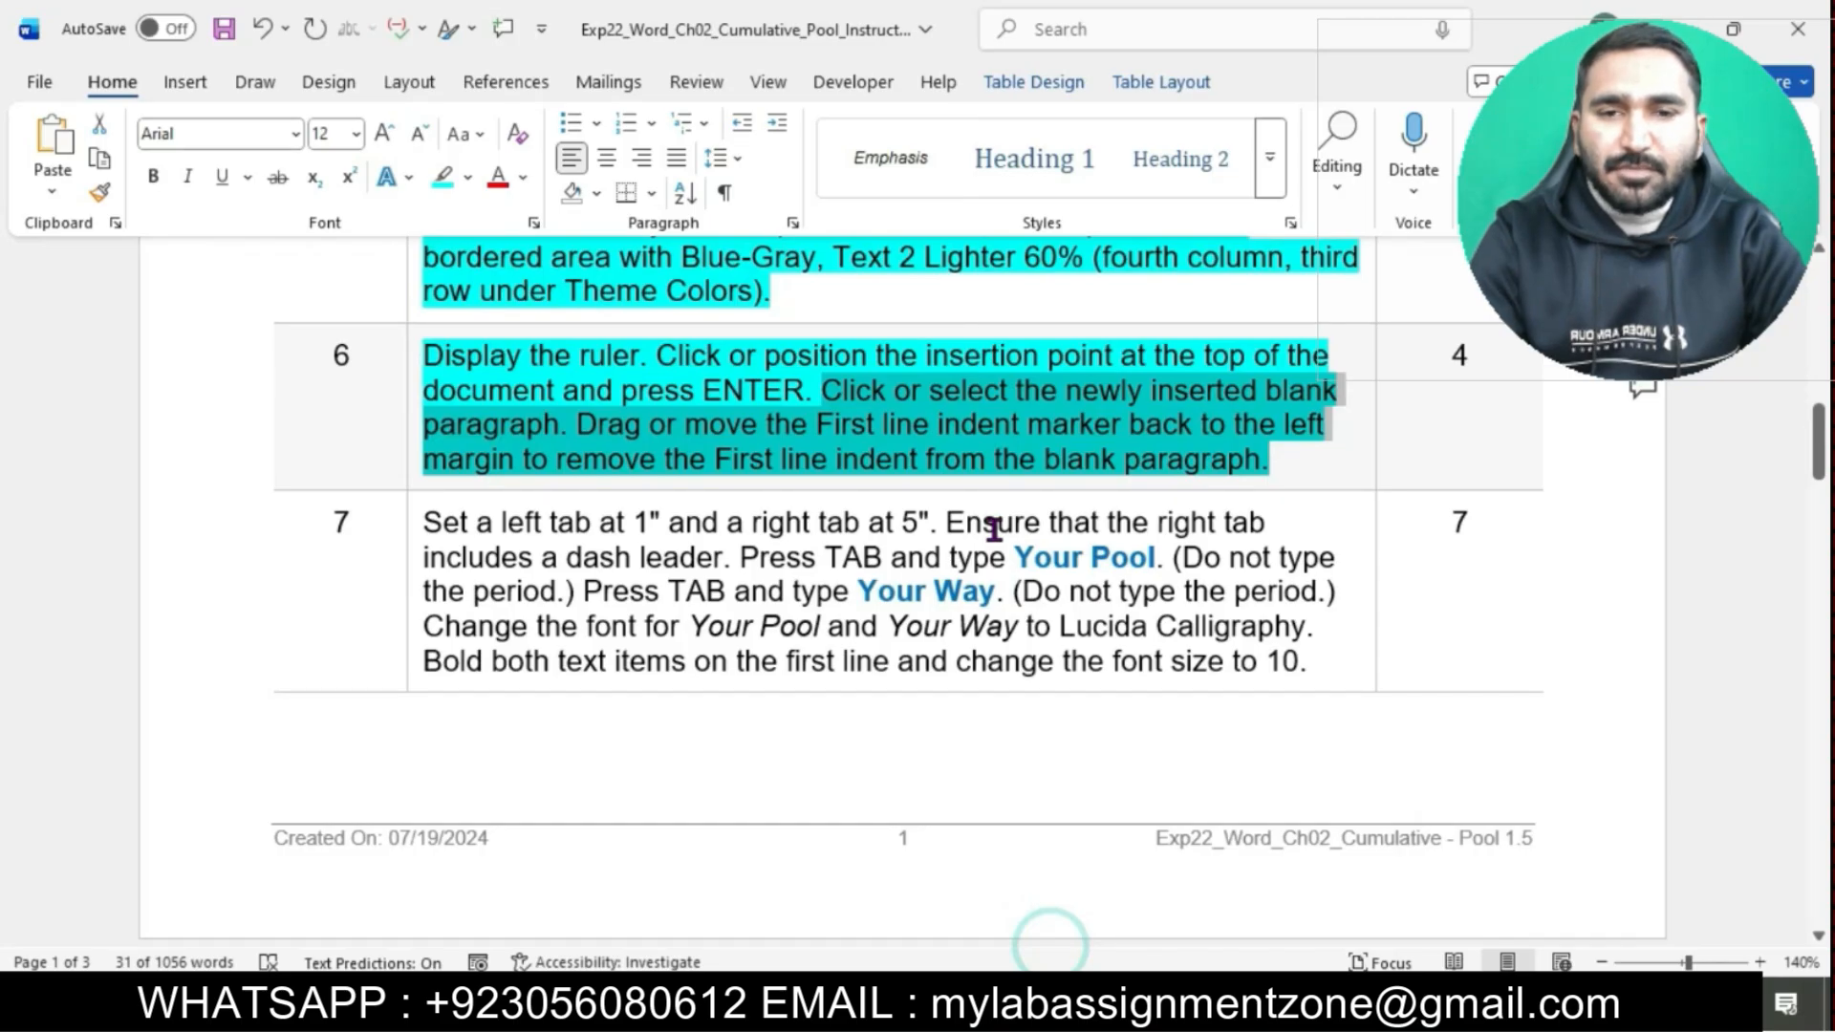
scroll(994, 421, down, 2)
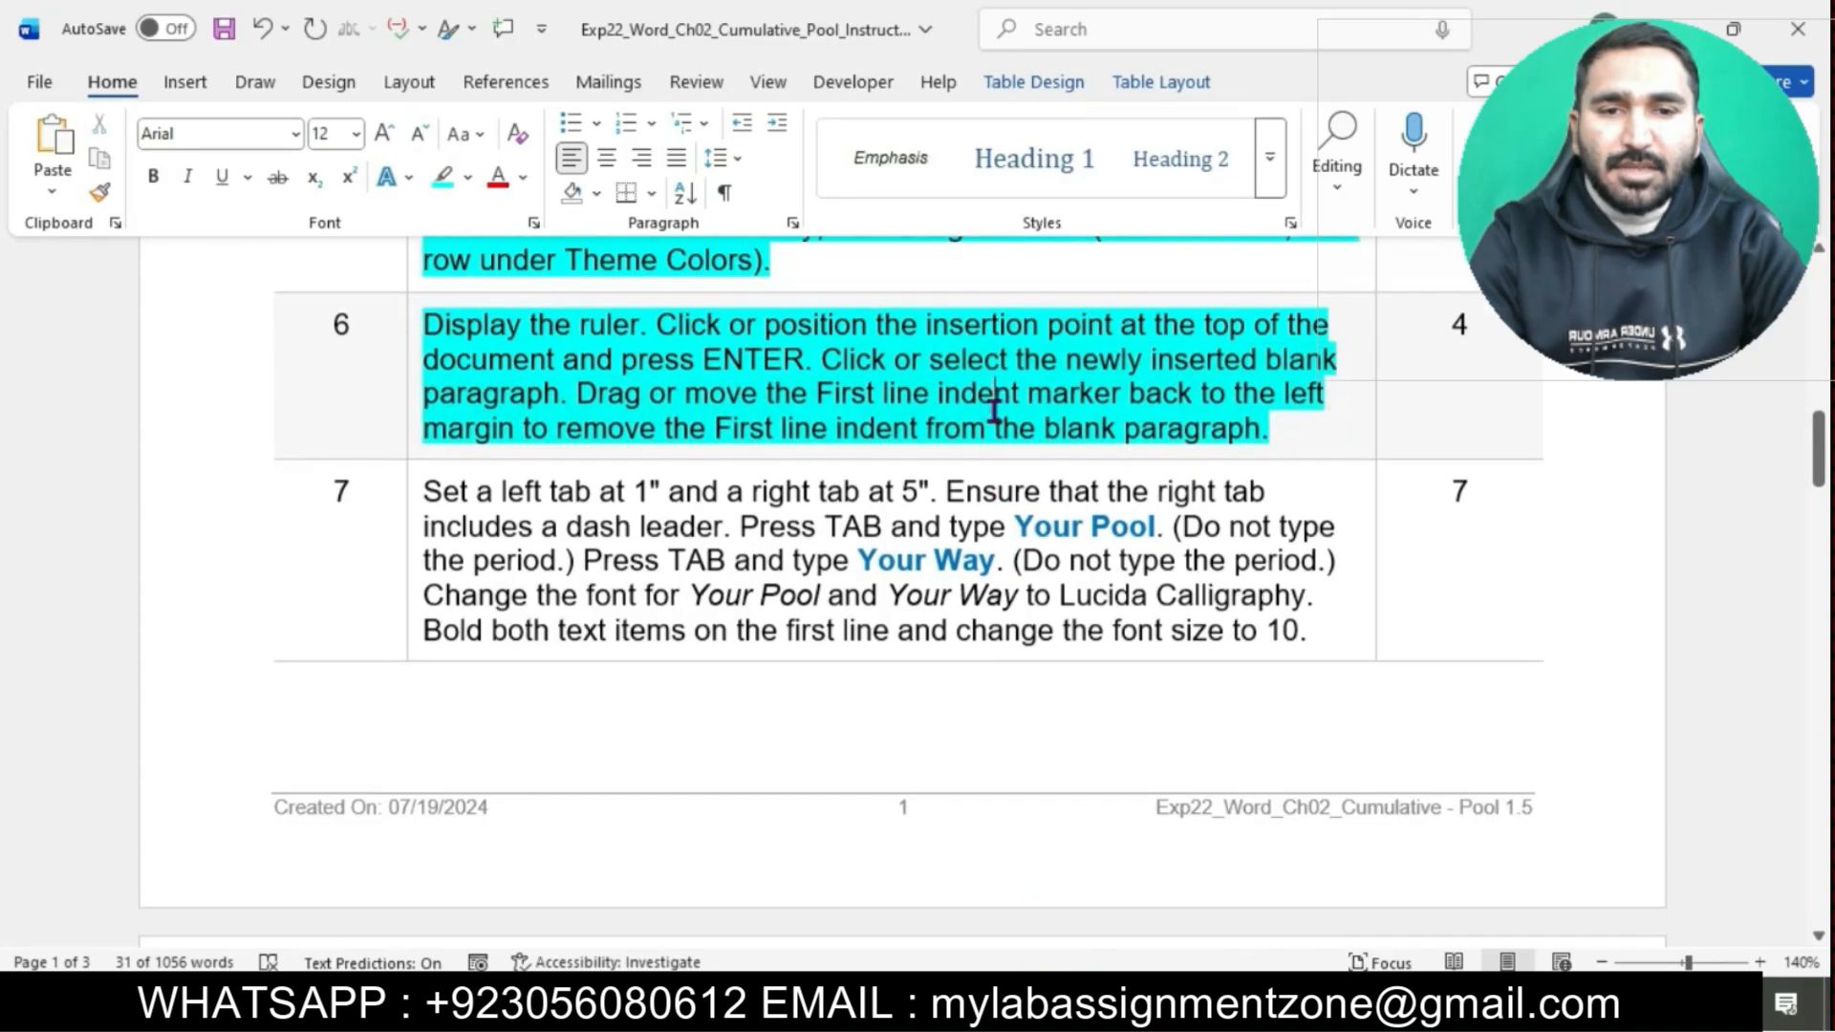
click(517, 436)
triple_click(425, 408)
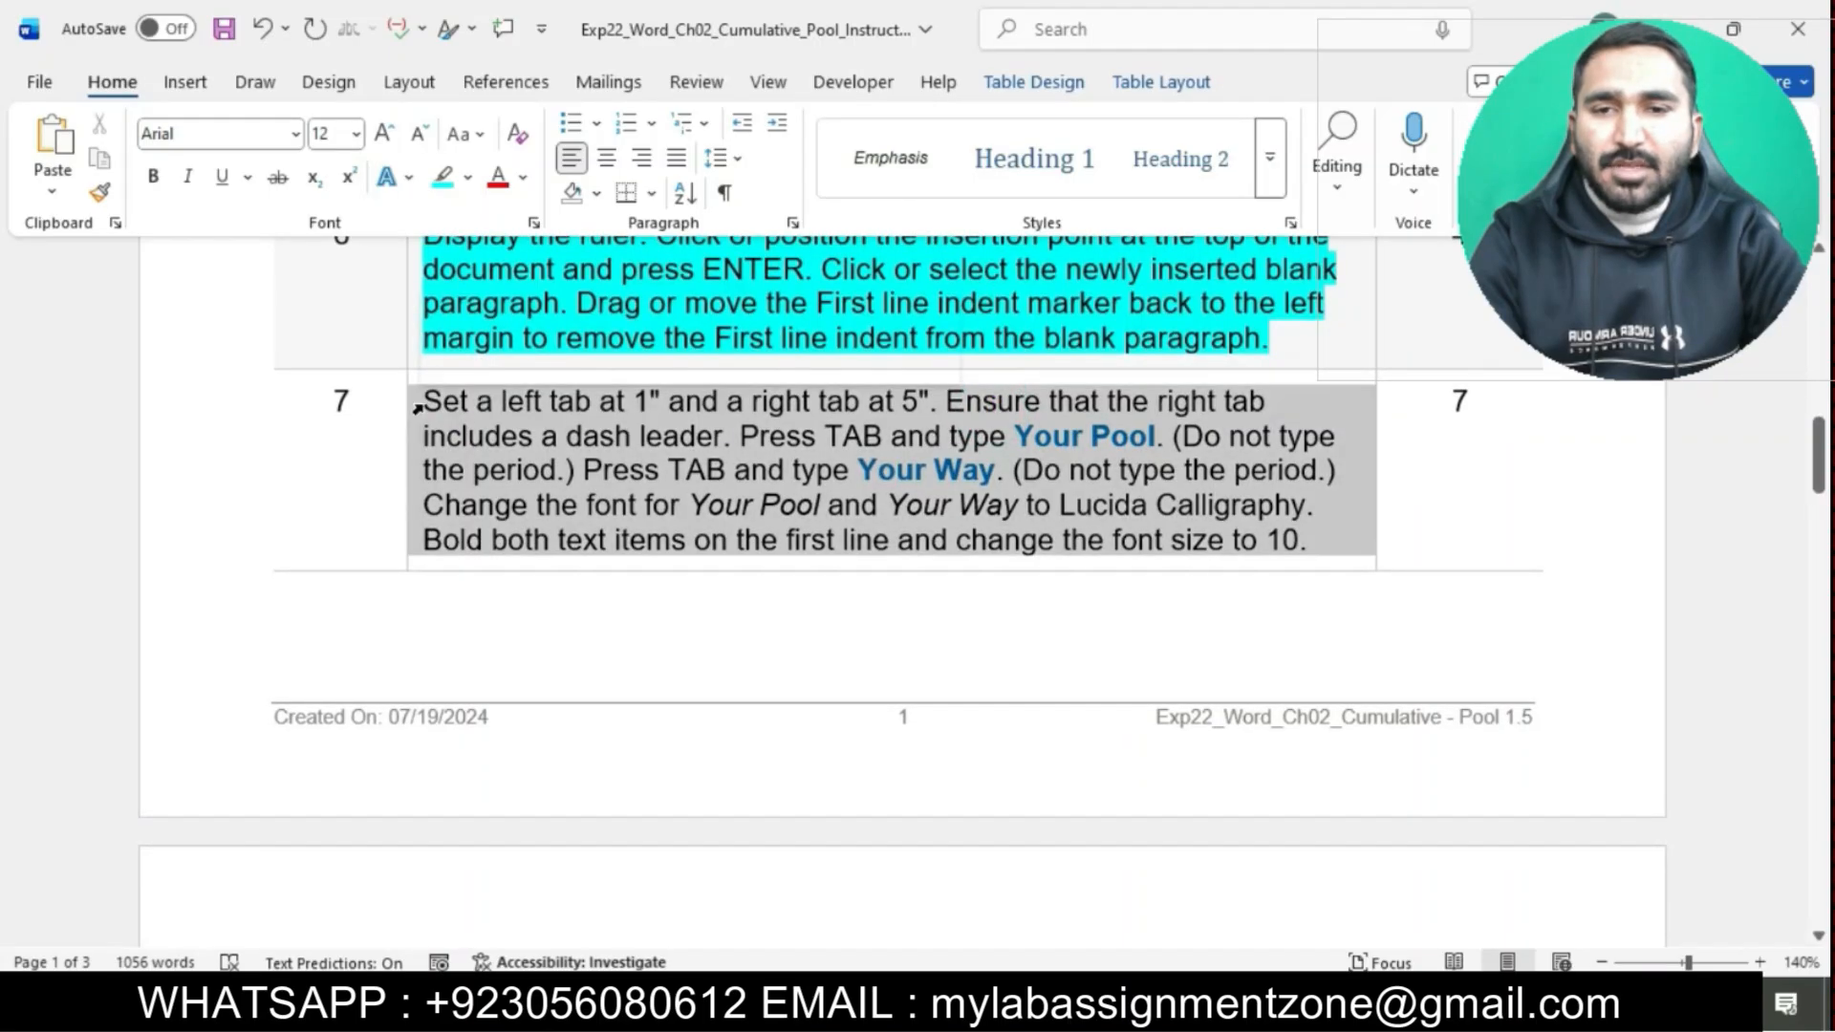
click(538, 360)
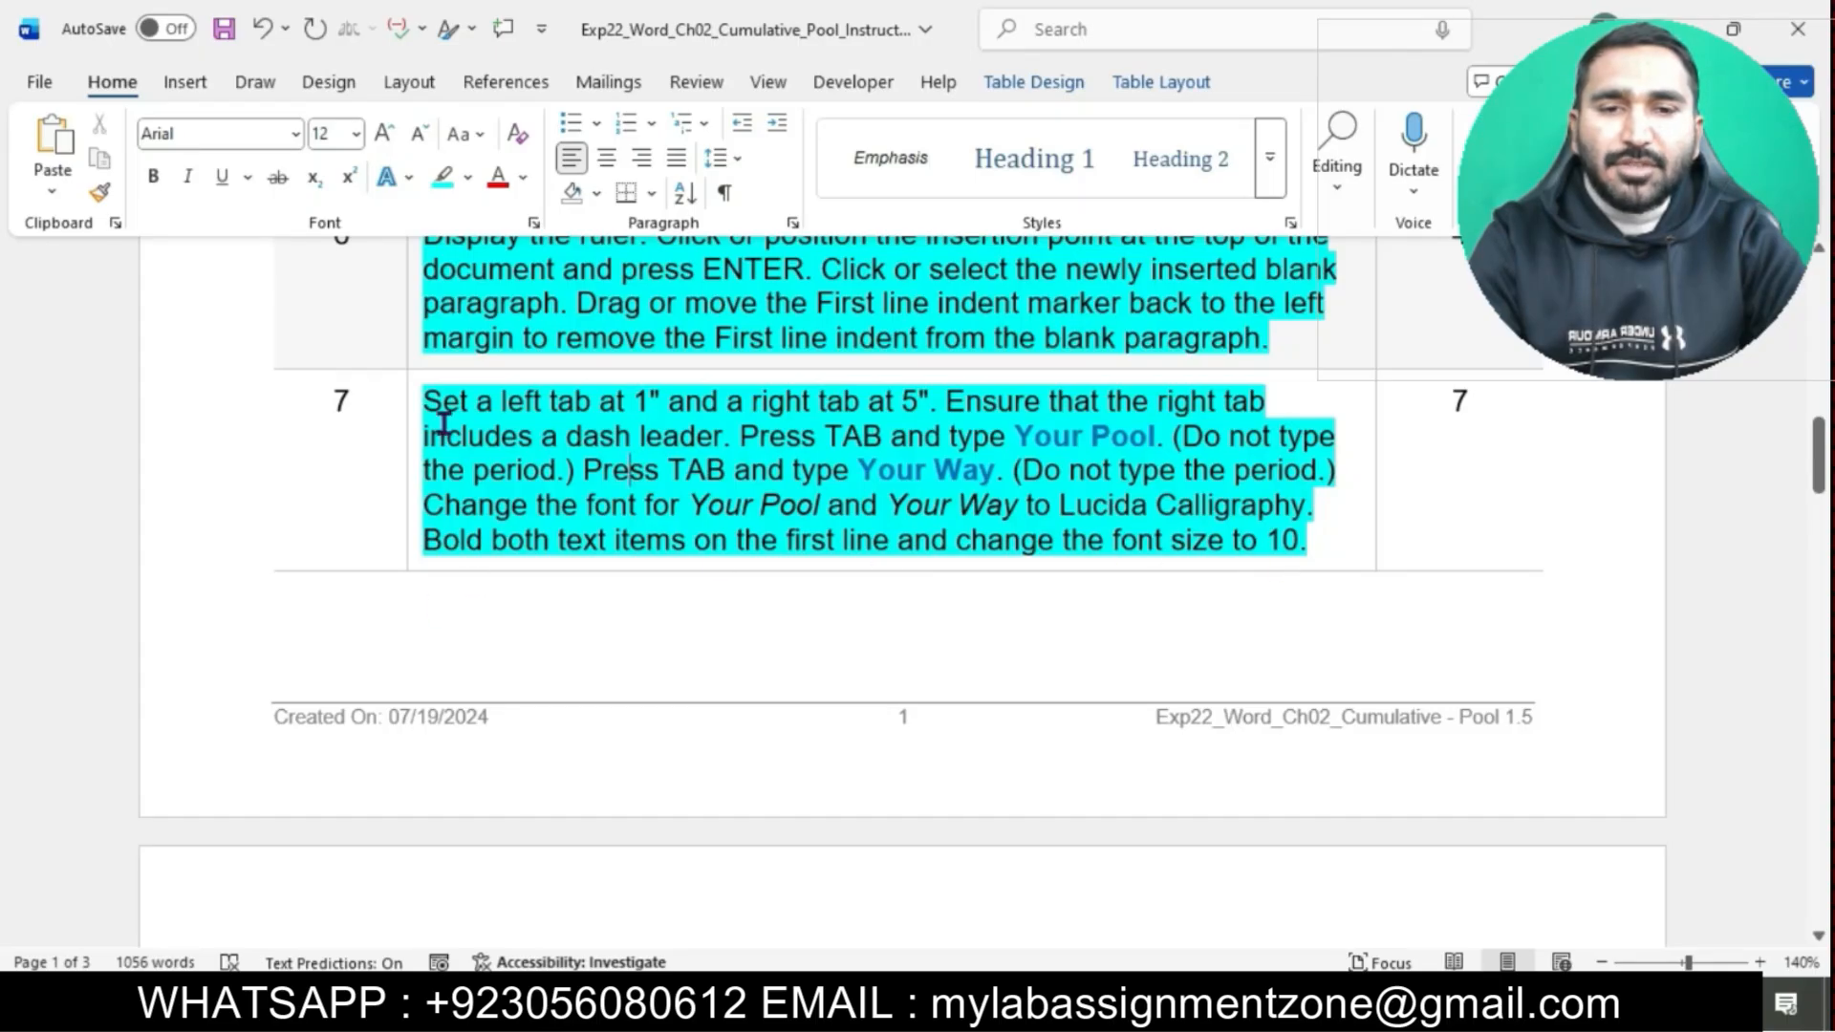
Check the left tab requirement in step 7 and set a left tab stop at 1" for the pool document's blank first paragraph.
drag(425, 403, 667, 399)
mouse_move(1099, 1003)
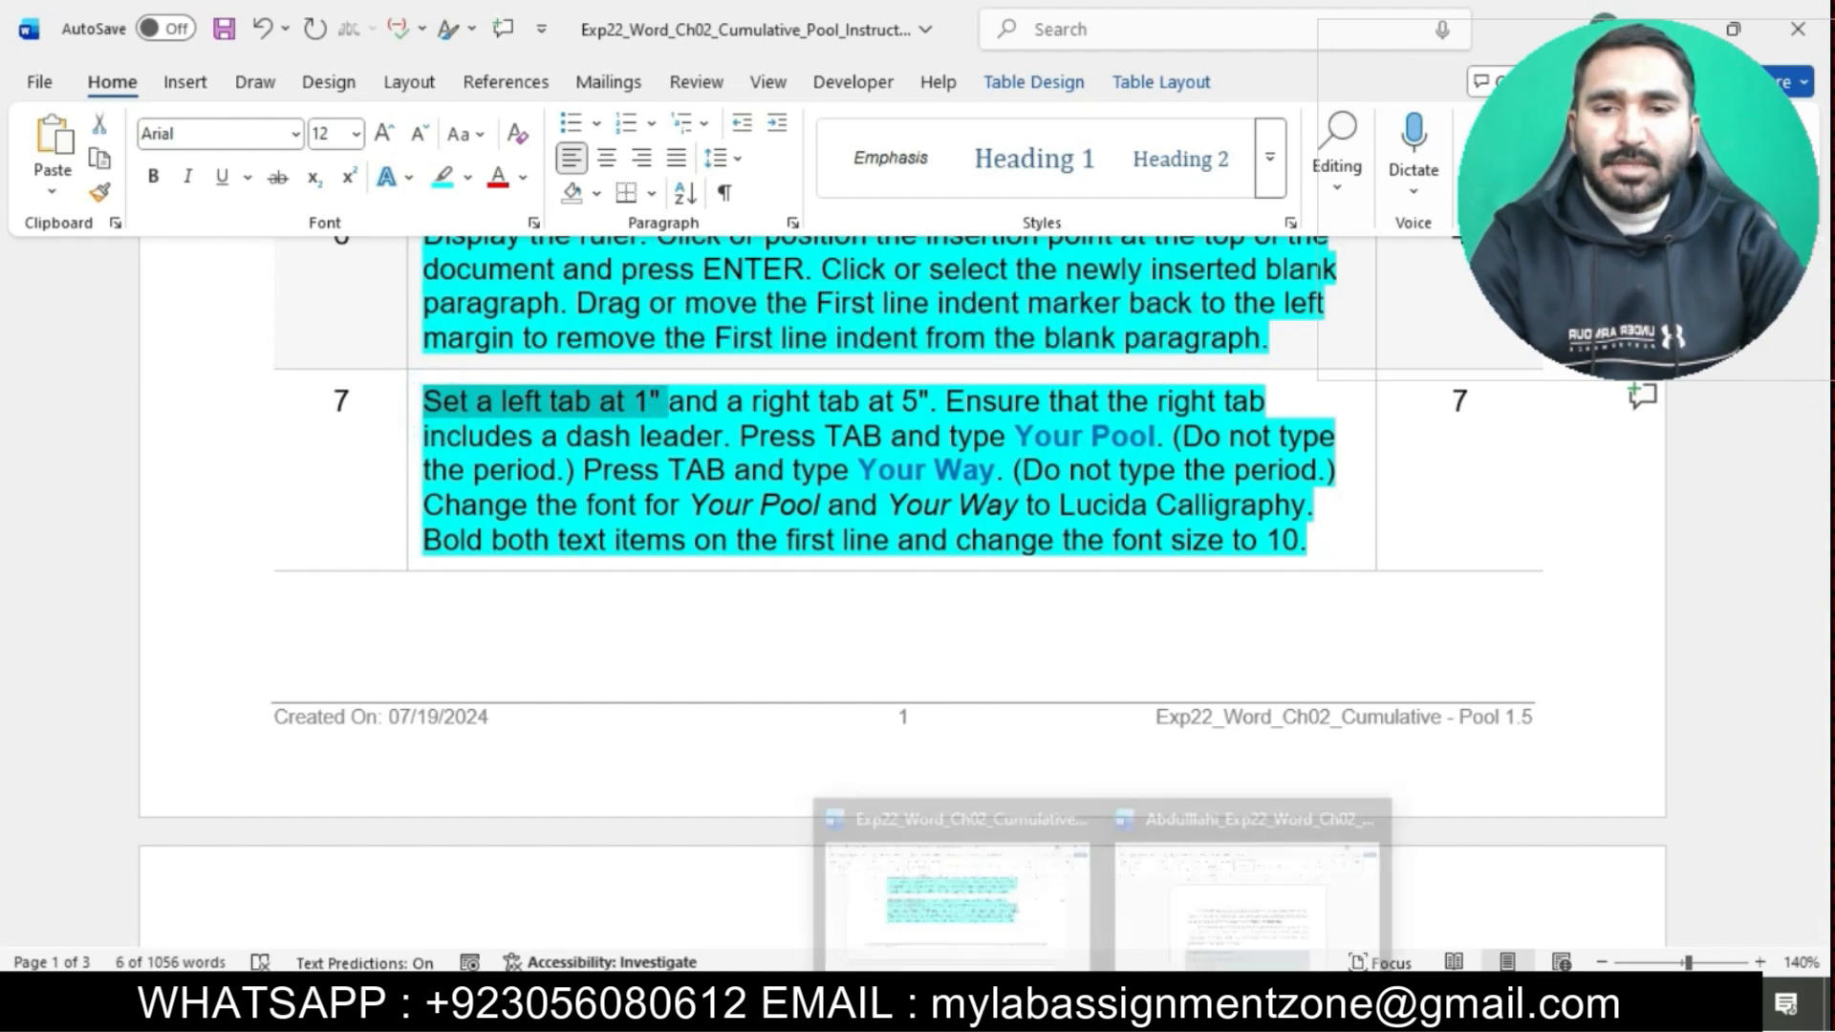
click(1206, 949)
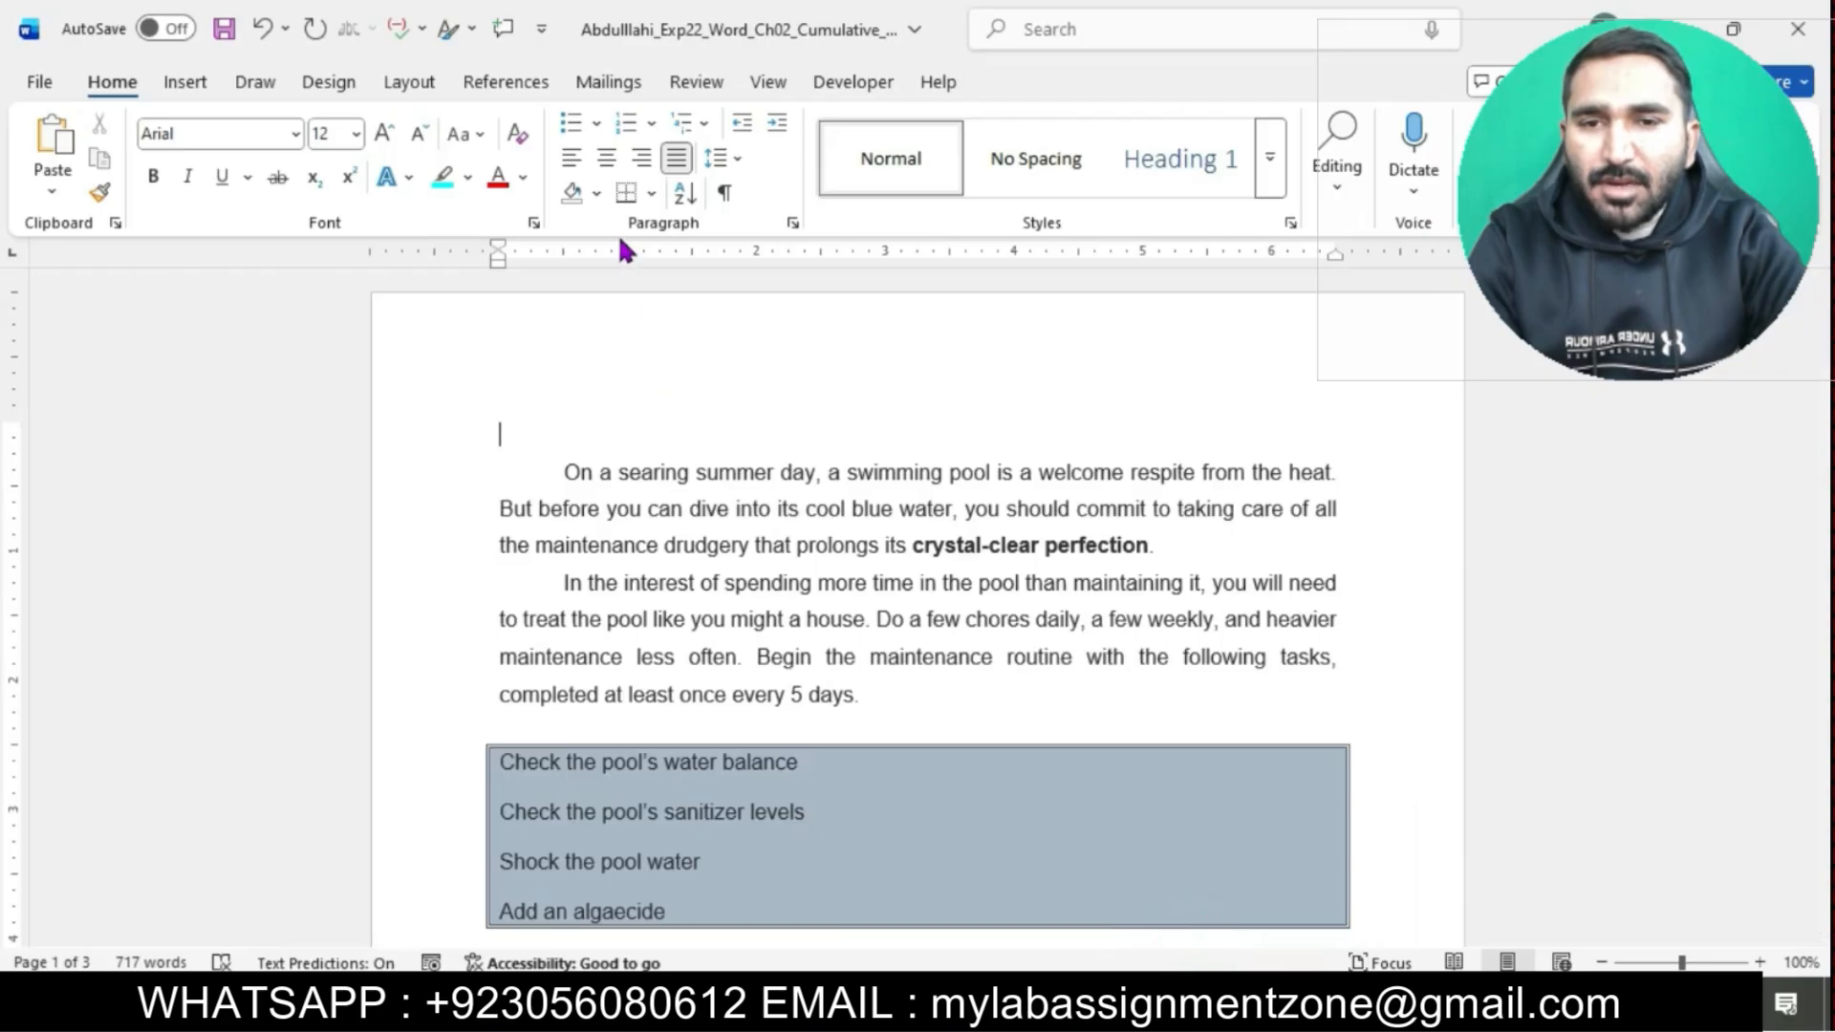
drag(627, 251, 642, 273)
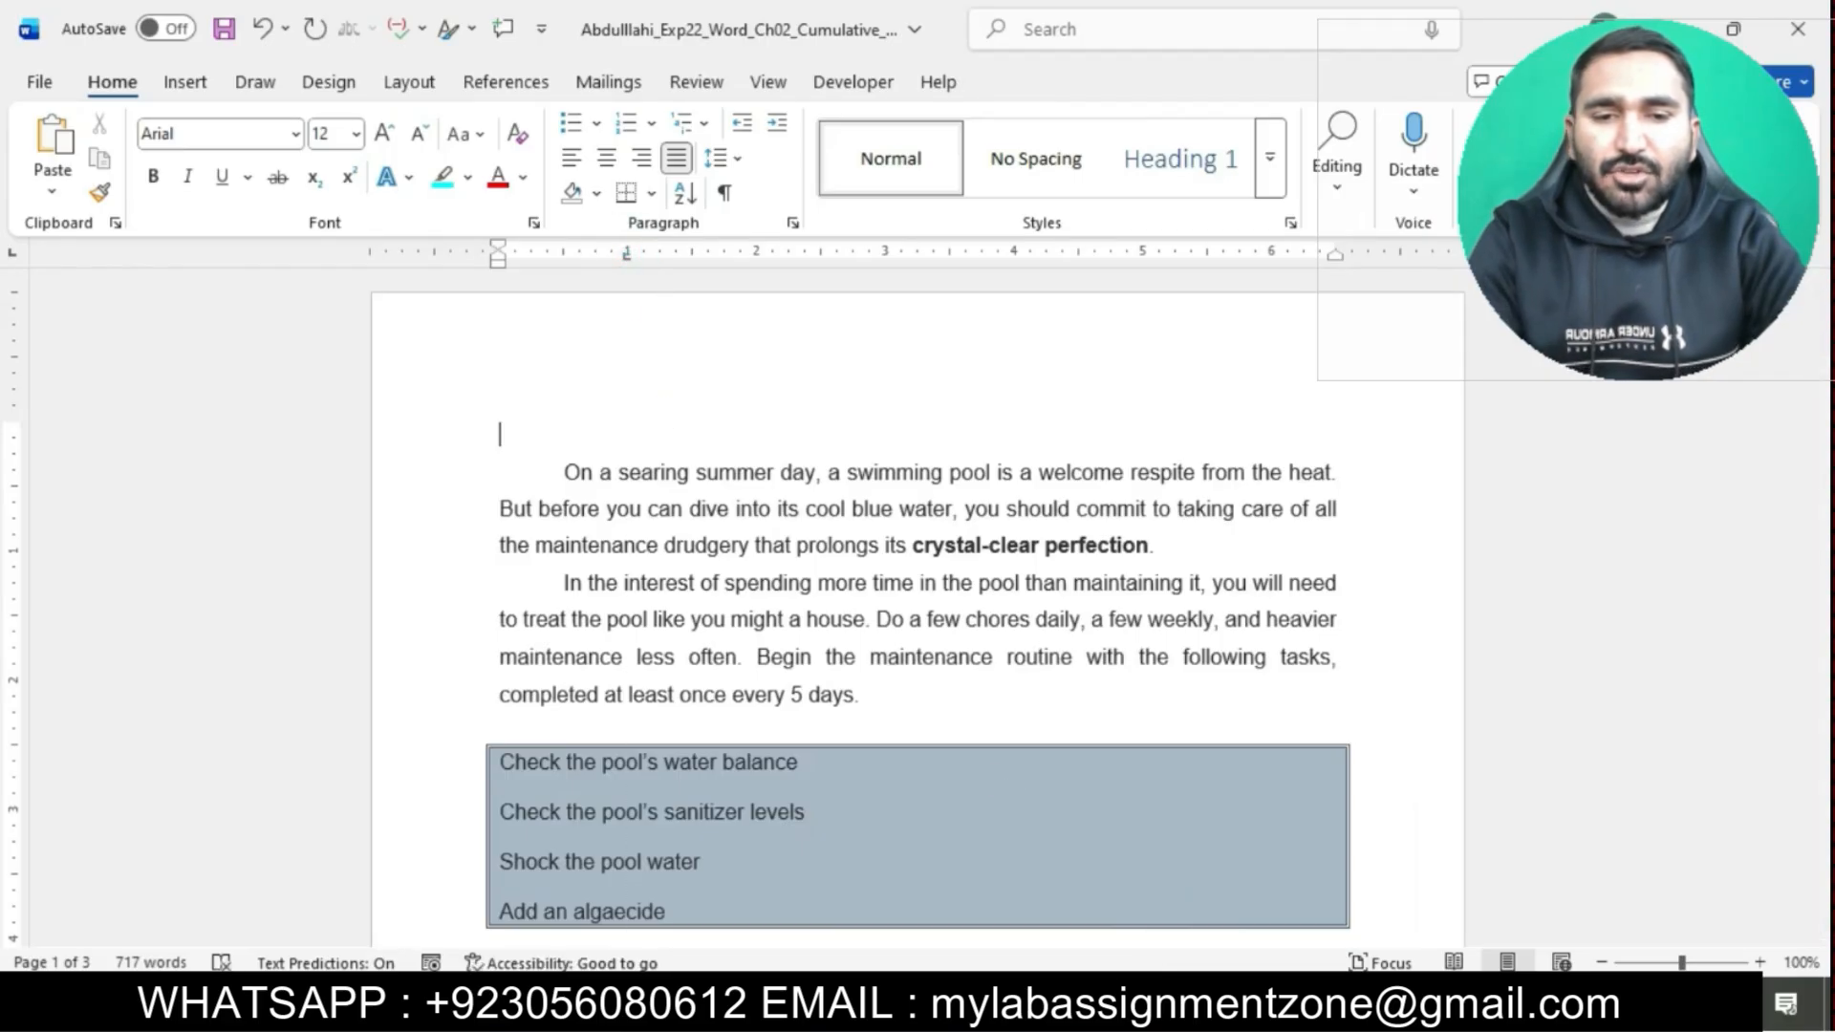
Check the right tab requirement in step 7 and set a right tab stop at 5" for the blank first paragraph.
mouse_move(1104, 1003)
click(956, 889)
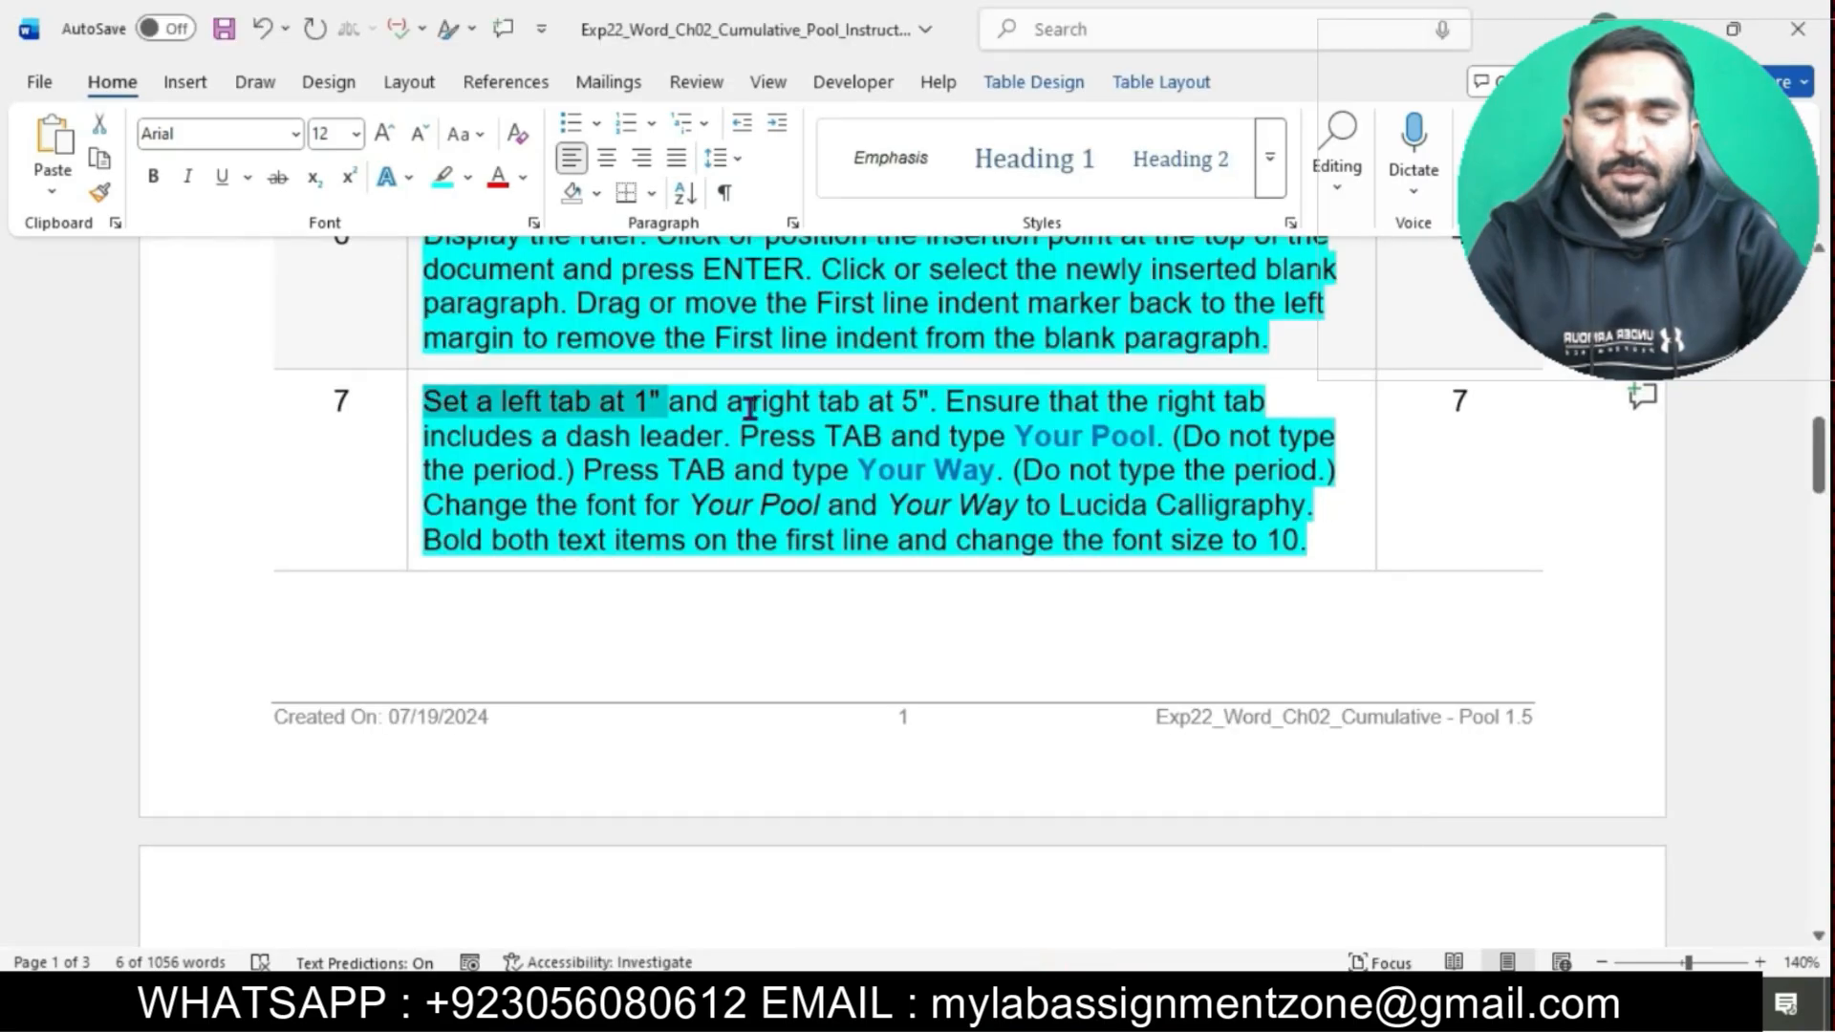
drag(692, 399, 920, 401)
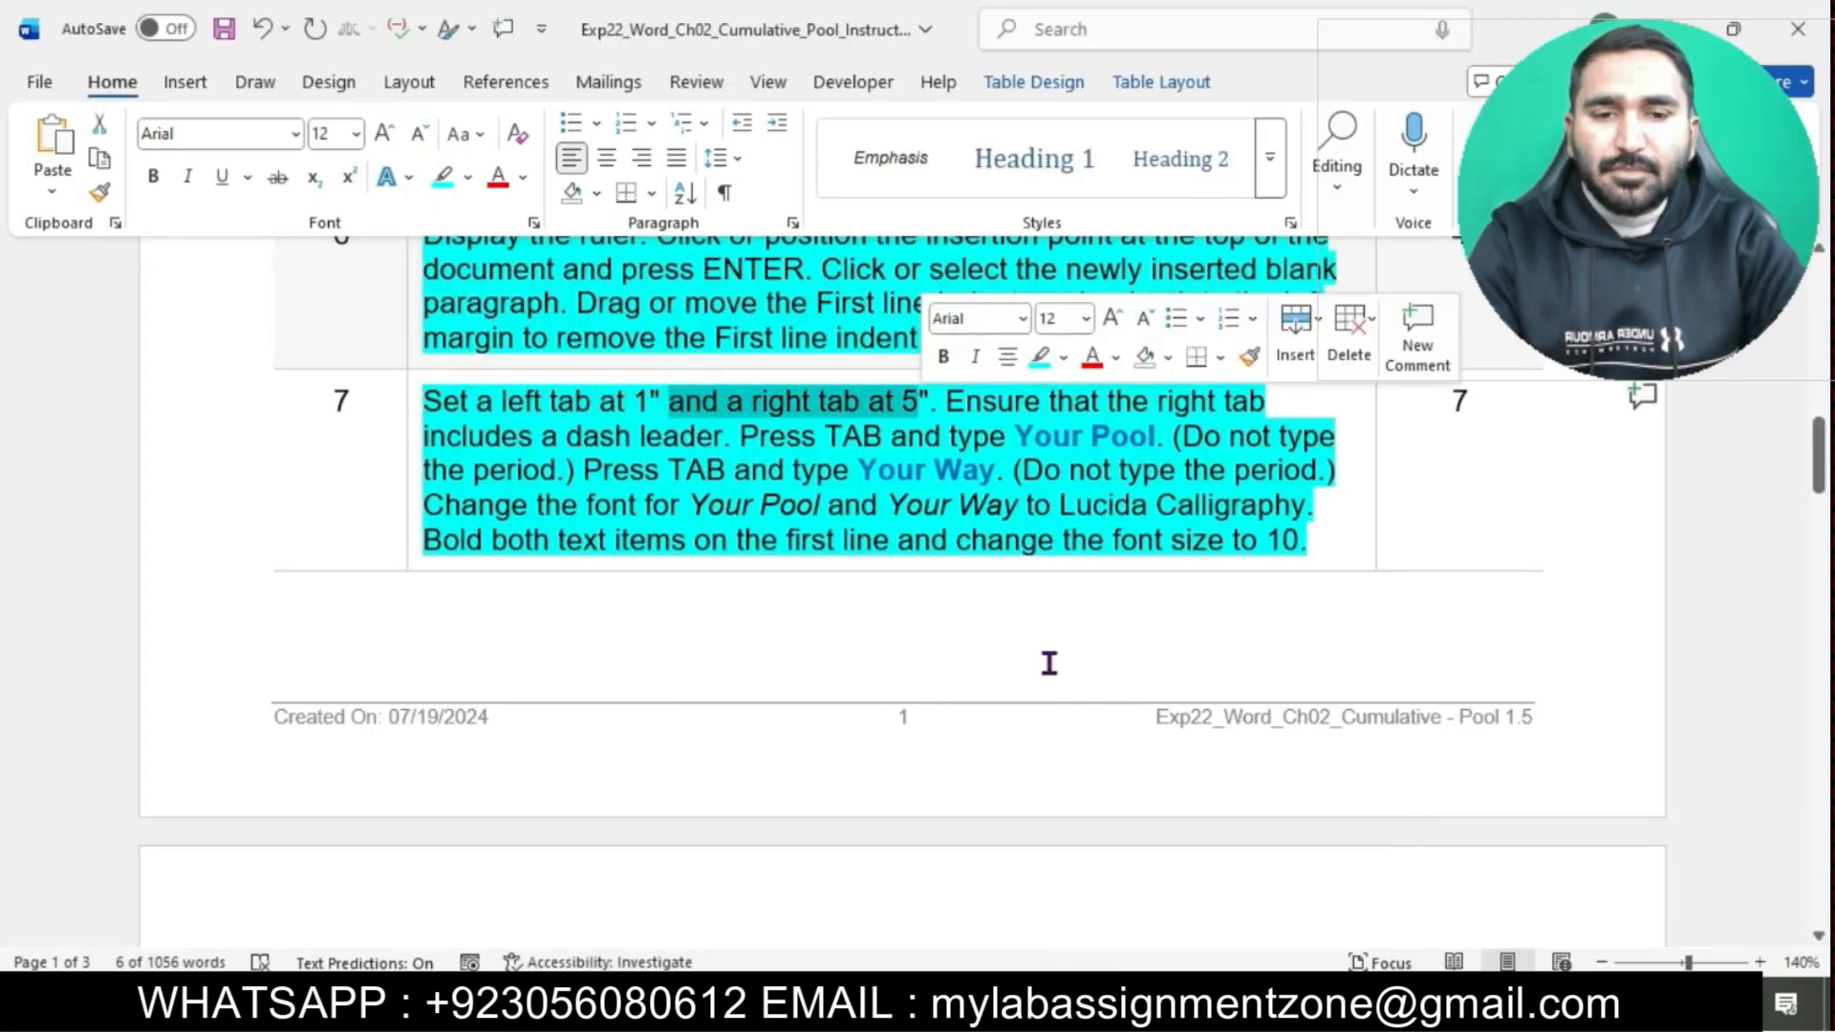
mouse_move(1104, 1004)
click(1188, 909)
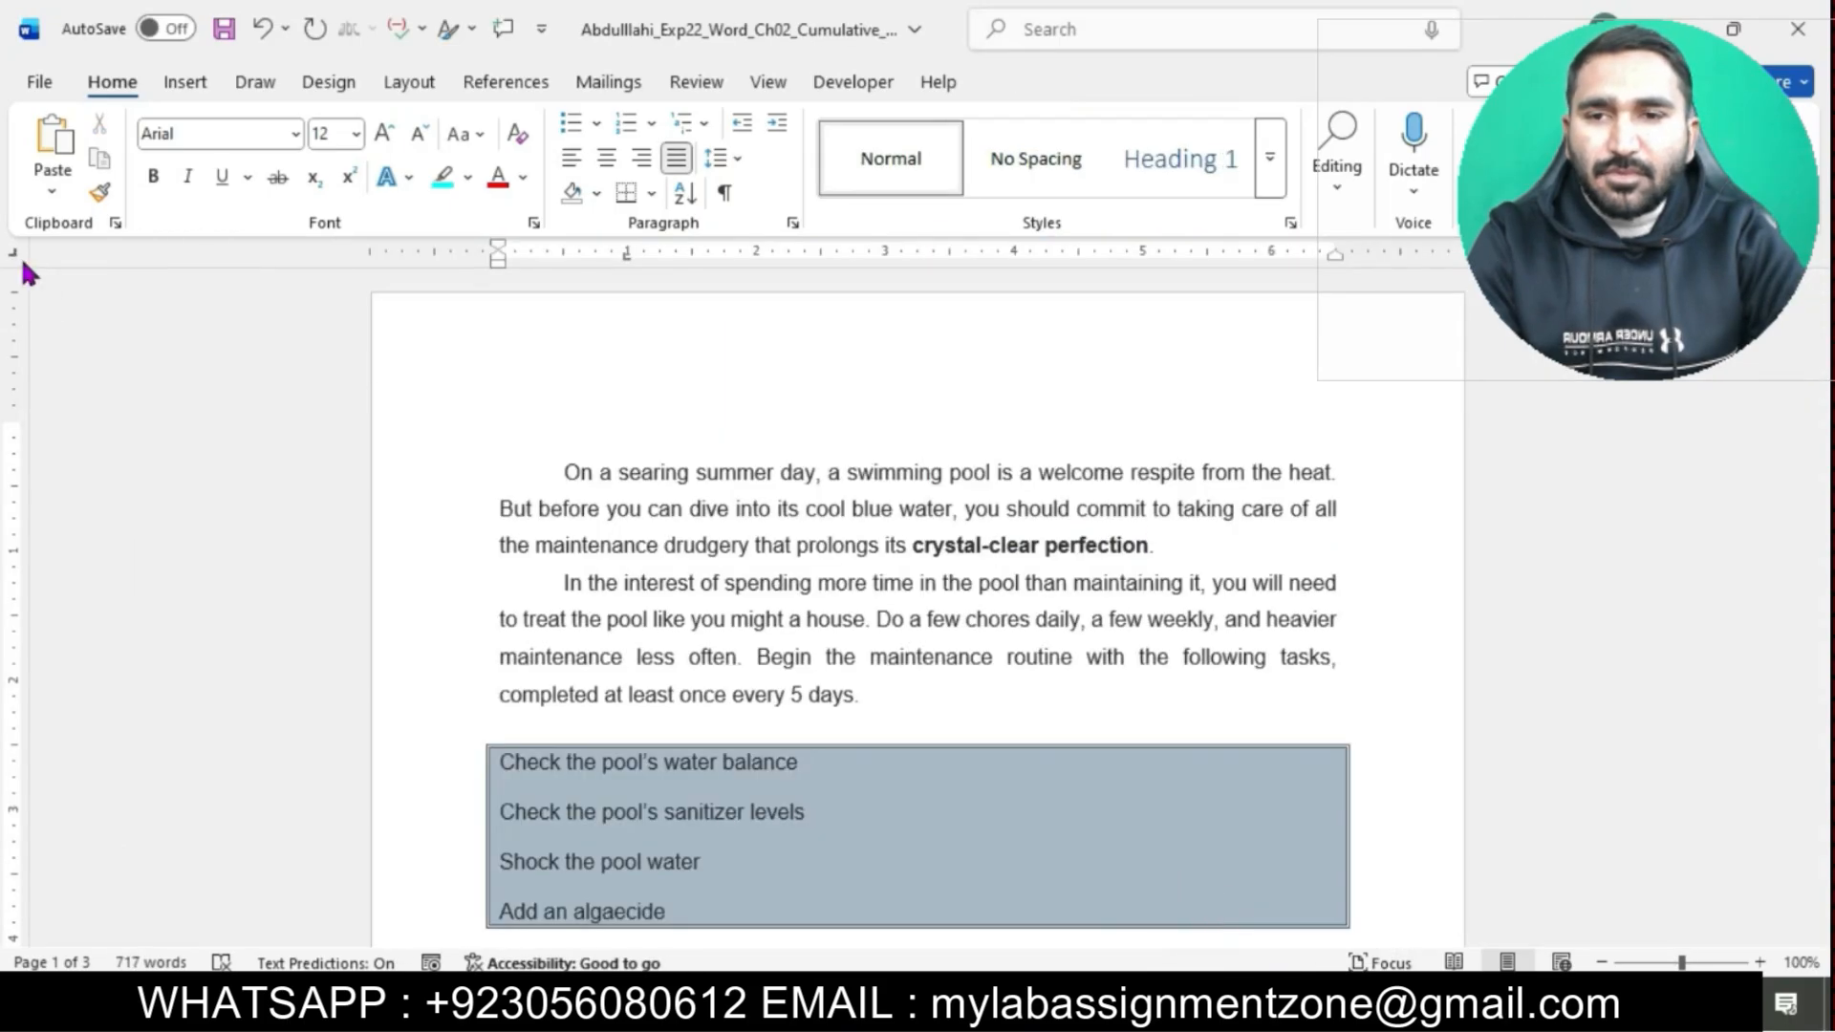
click(1144, 254)
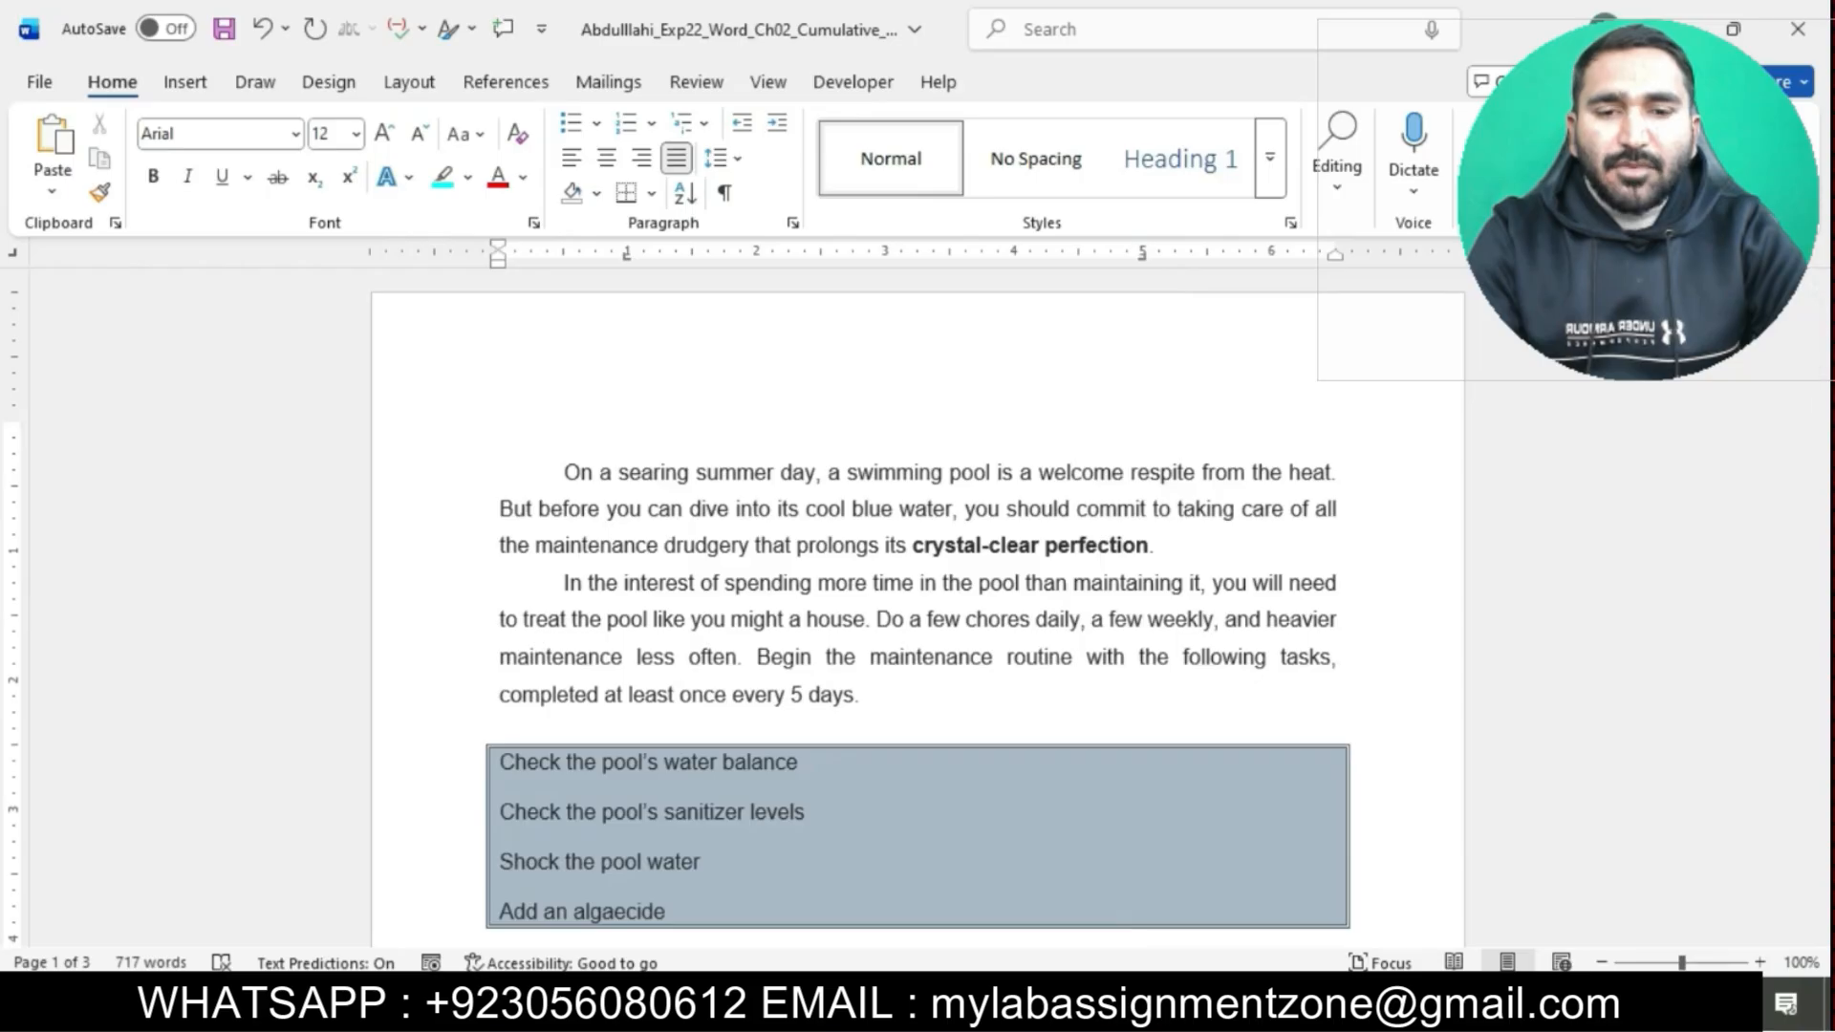
Check the leader requirement in step 7 and apply the dash leader (option 3) to the blank first paragraph's 5" right tab.
mouse_move(1105, 1008)
click(1051, 898)
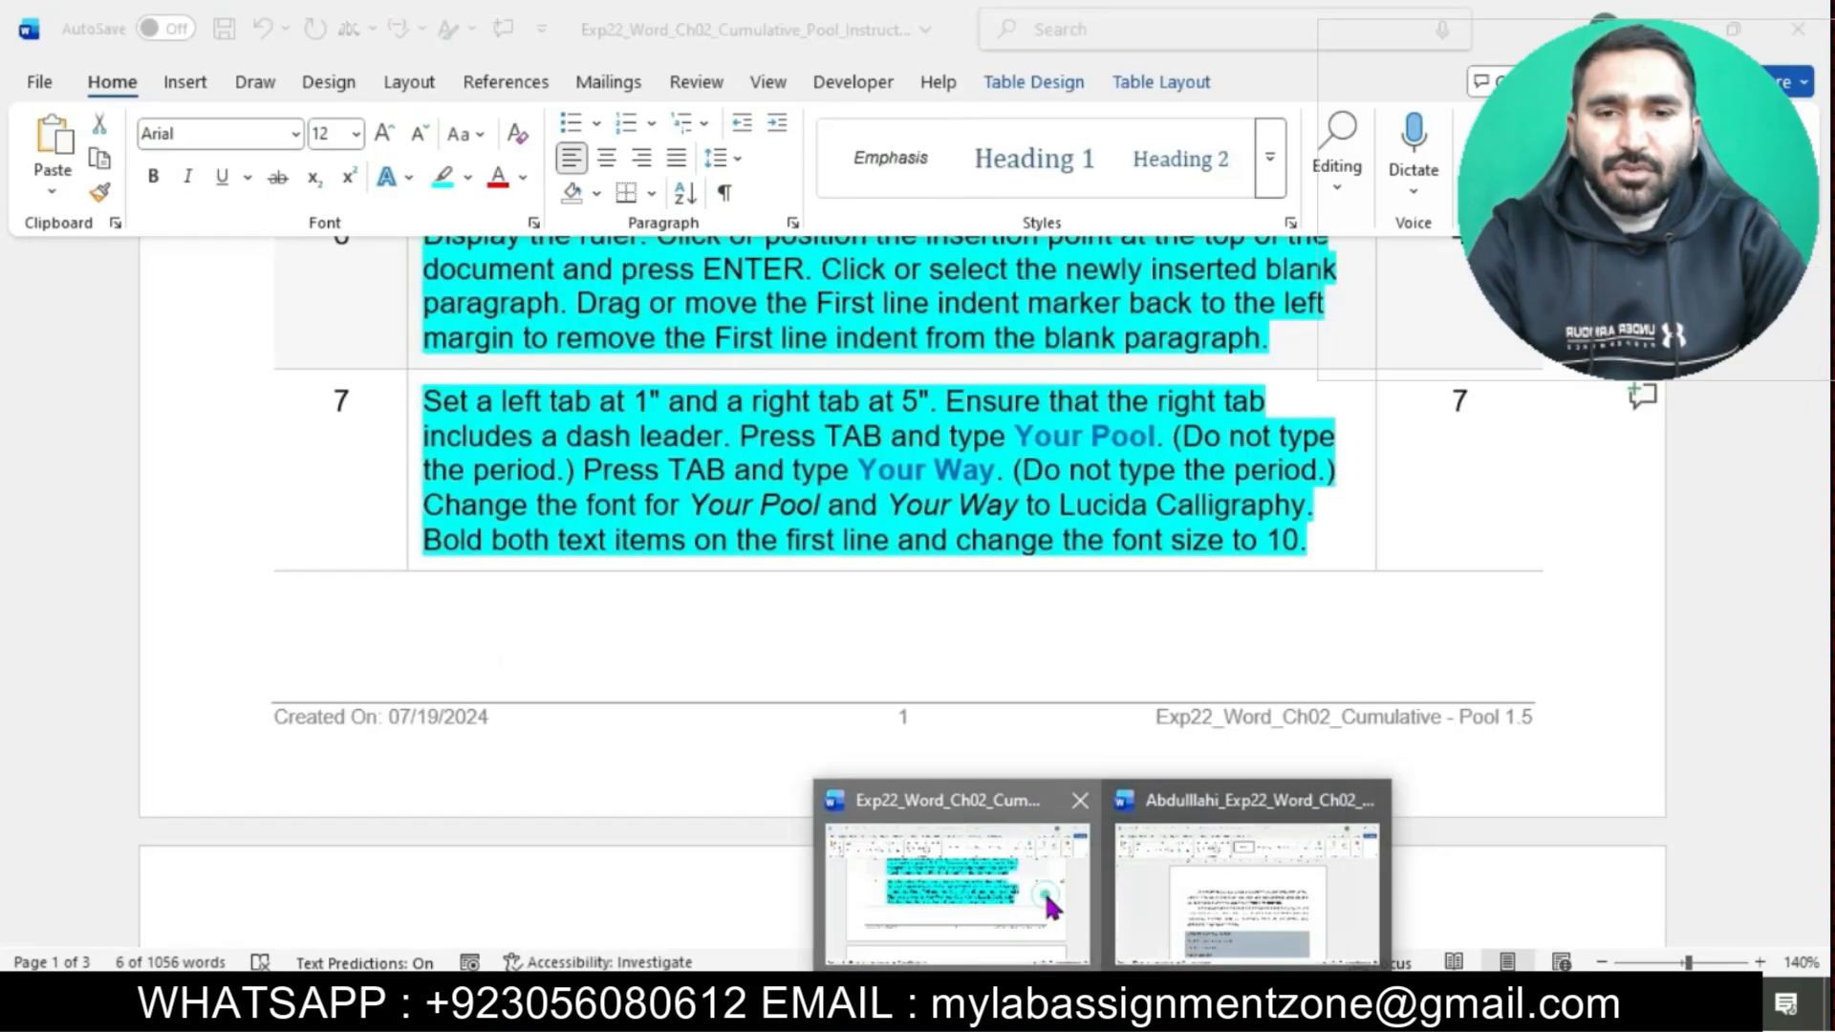
click(963, 402)
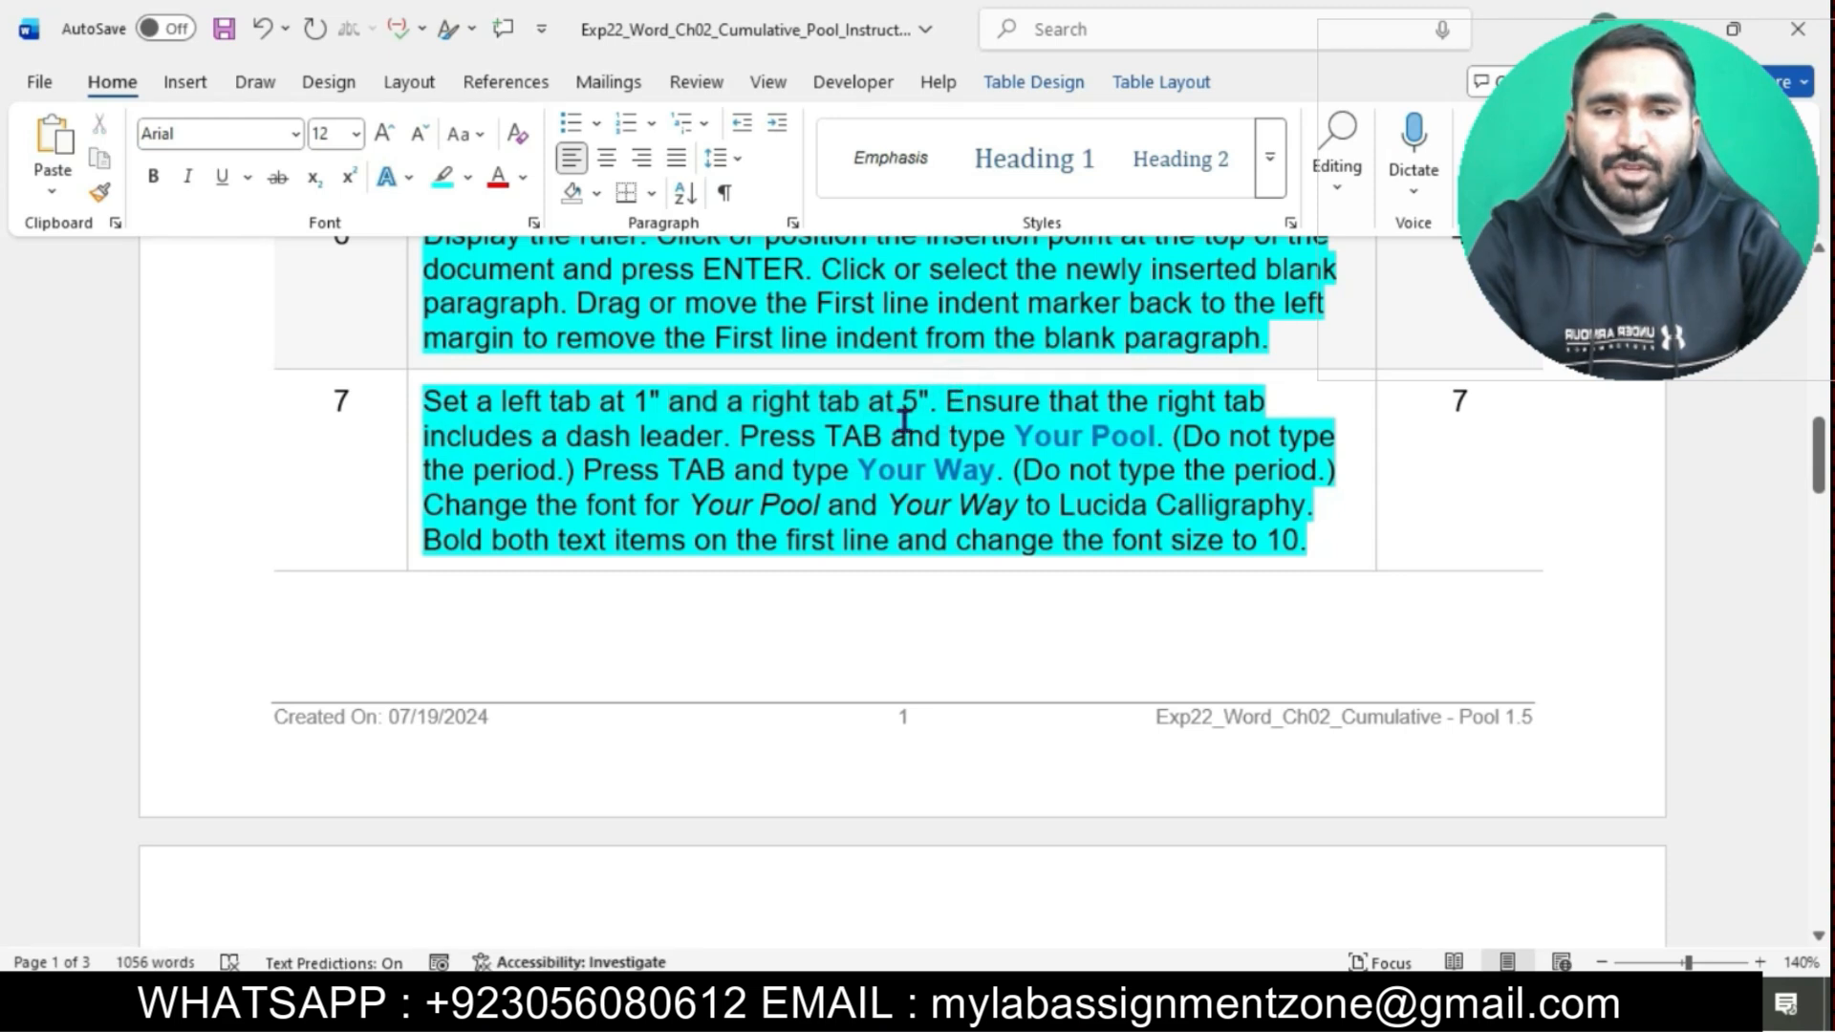
drag(945, 401, 727, 435)
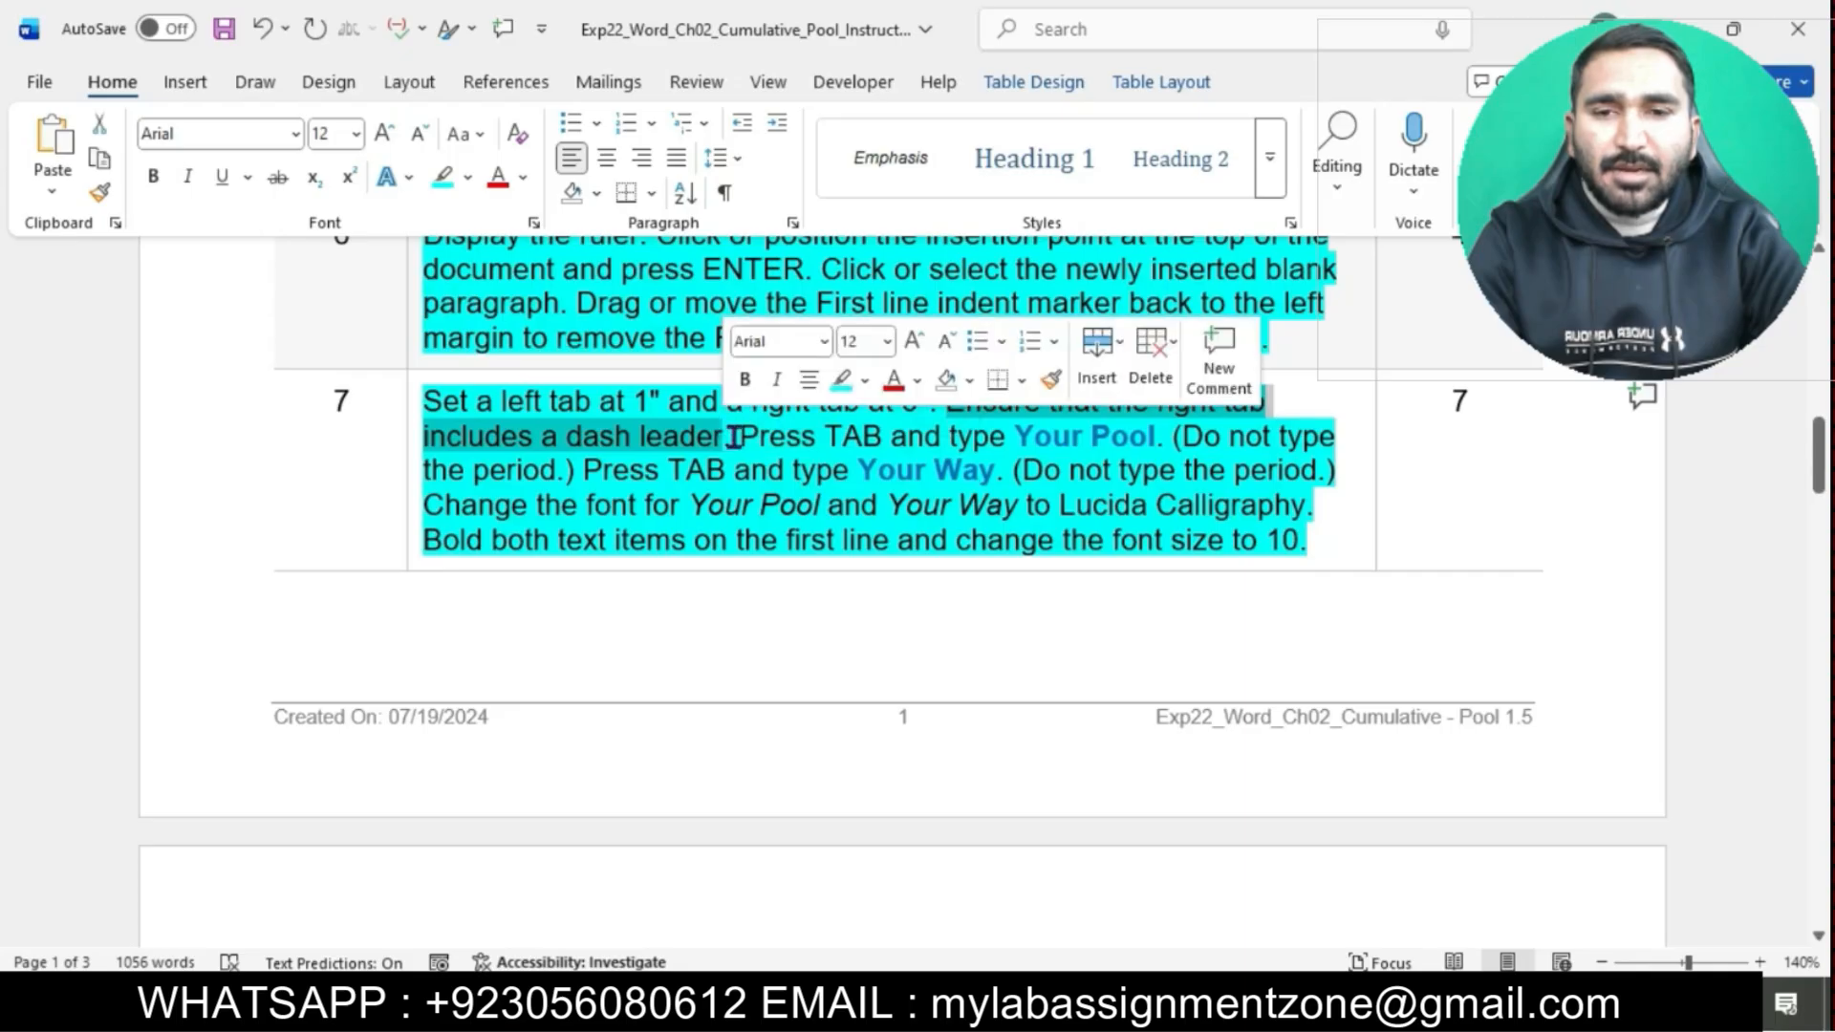
click(1187, 881)
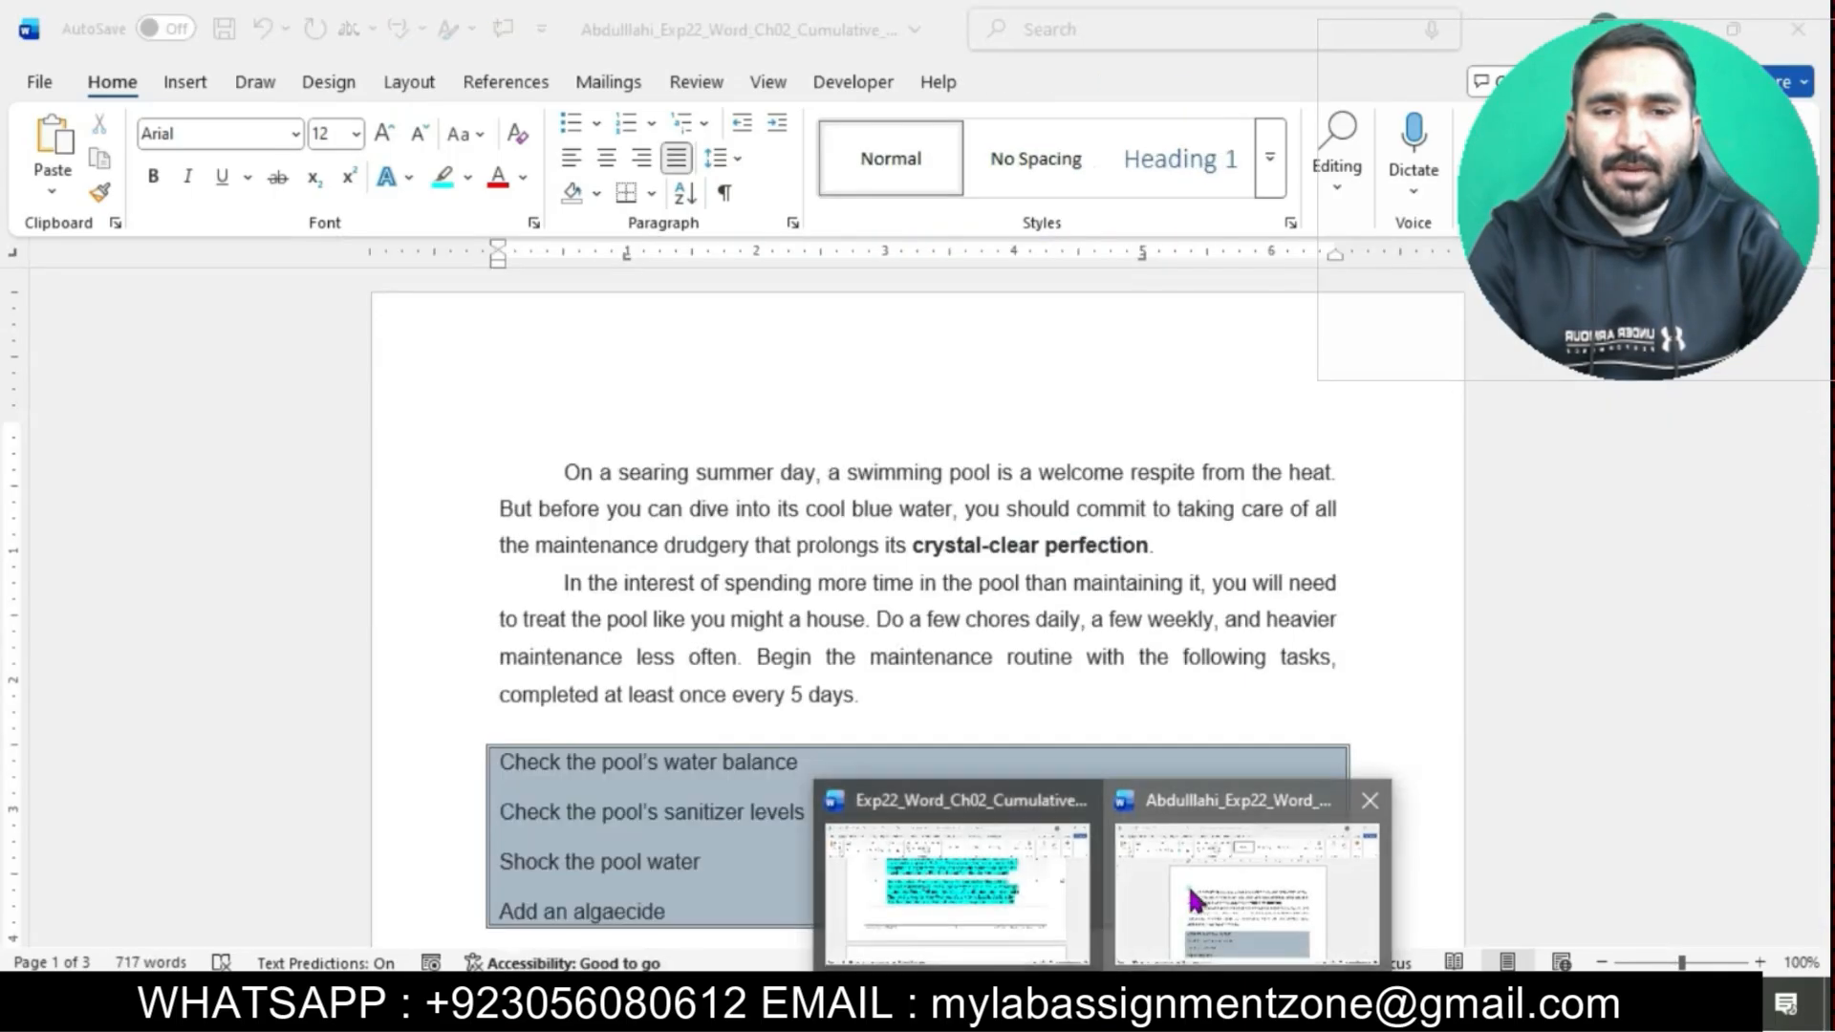
click(792, 222)
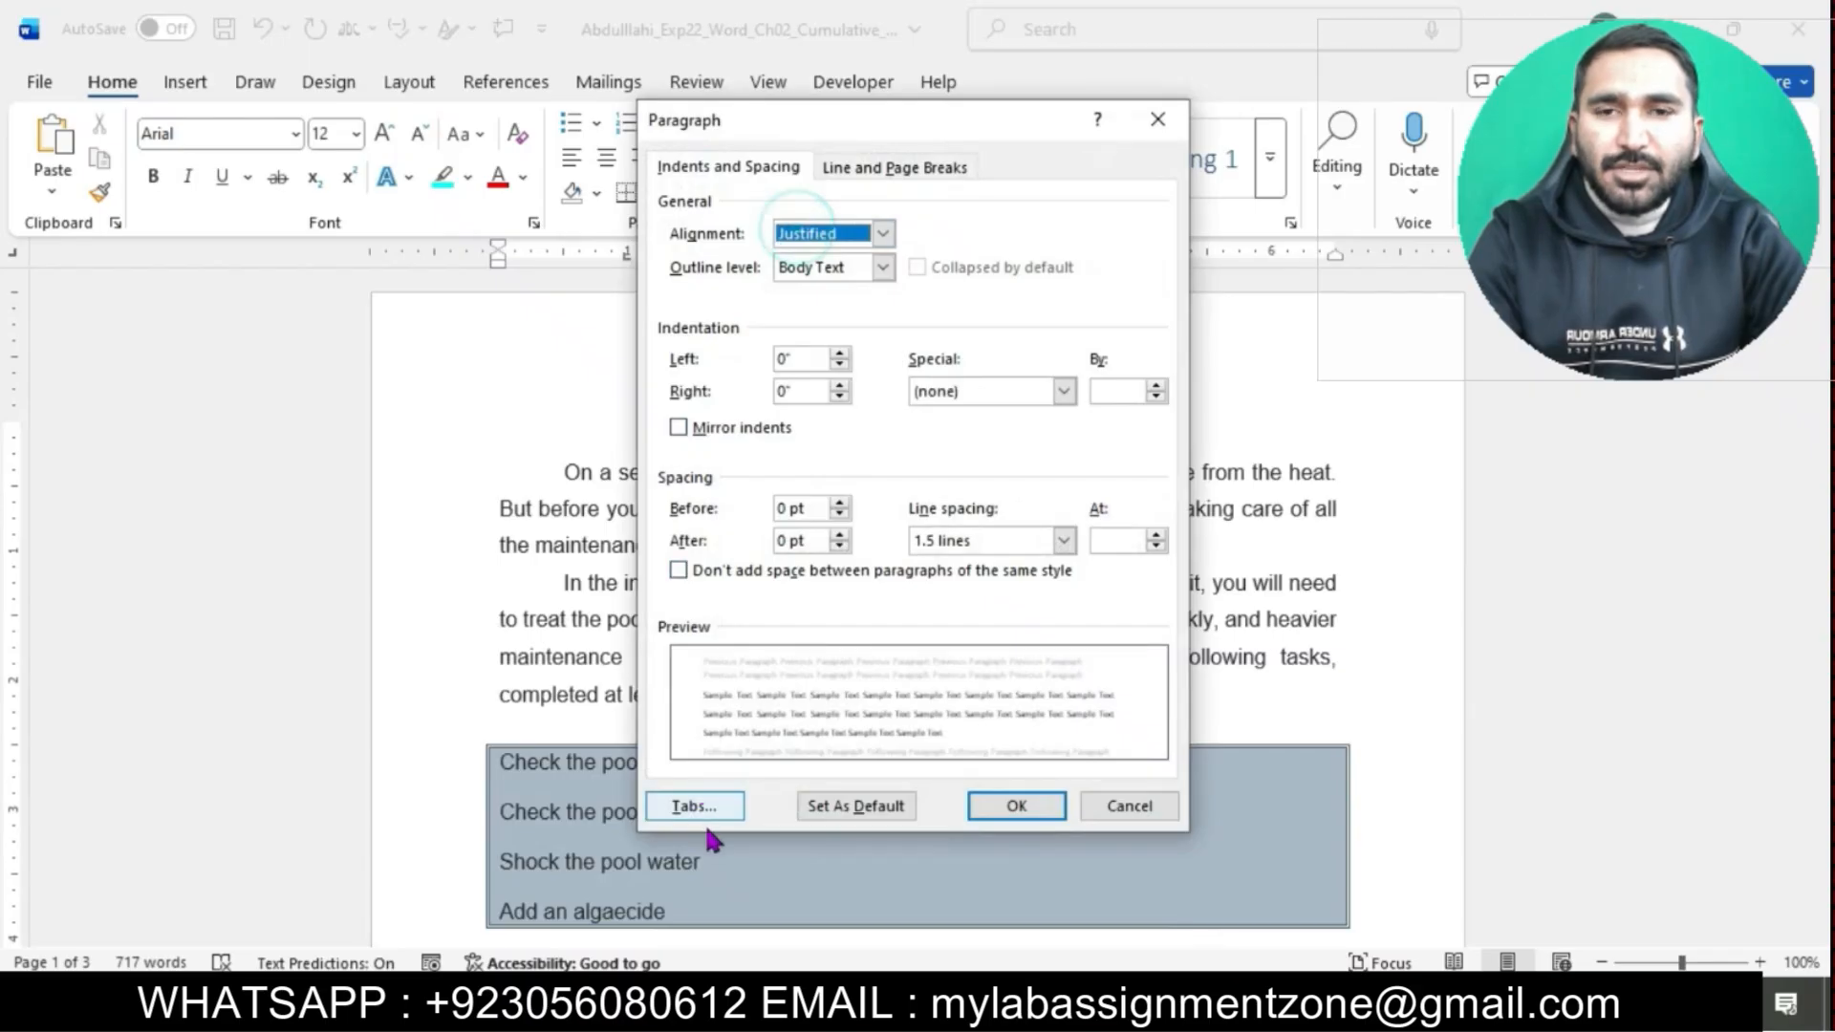
click(694, 807)
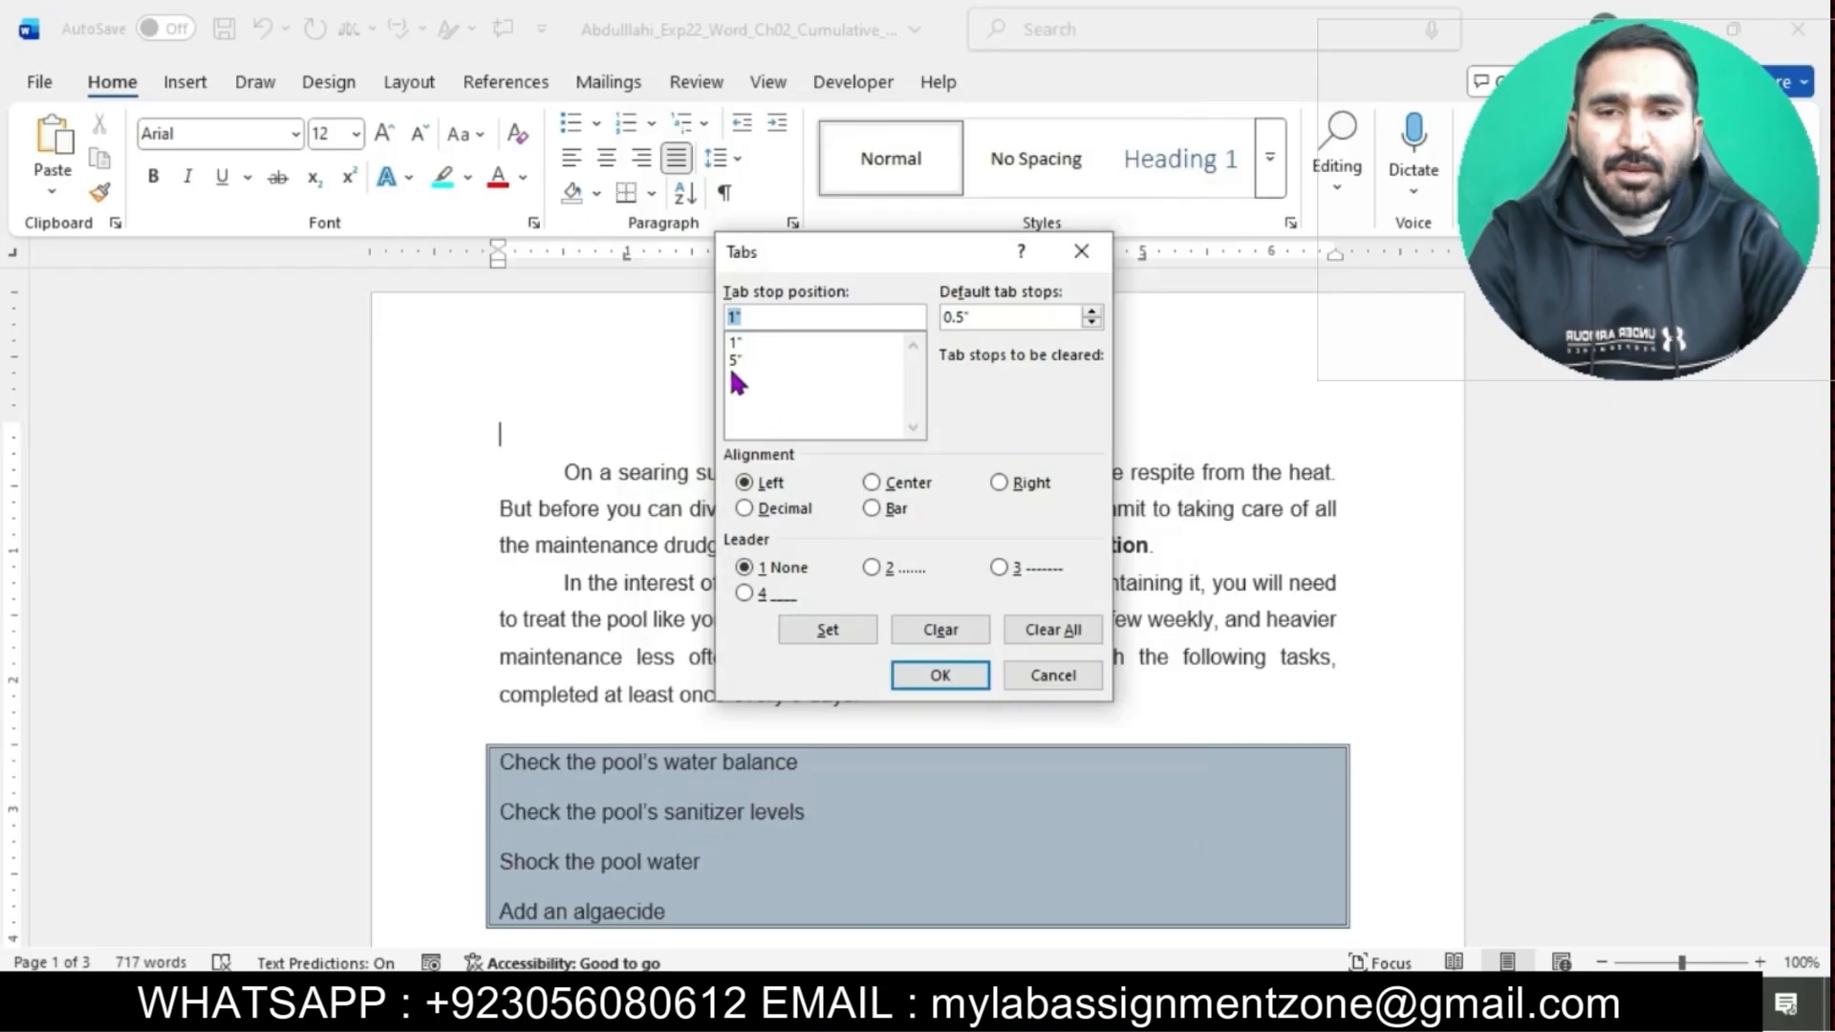
click(734, 360)
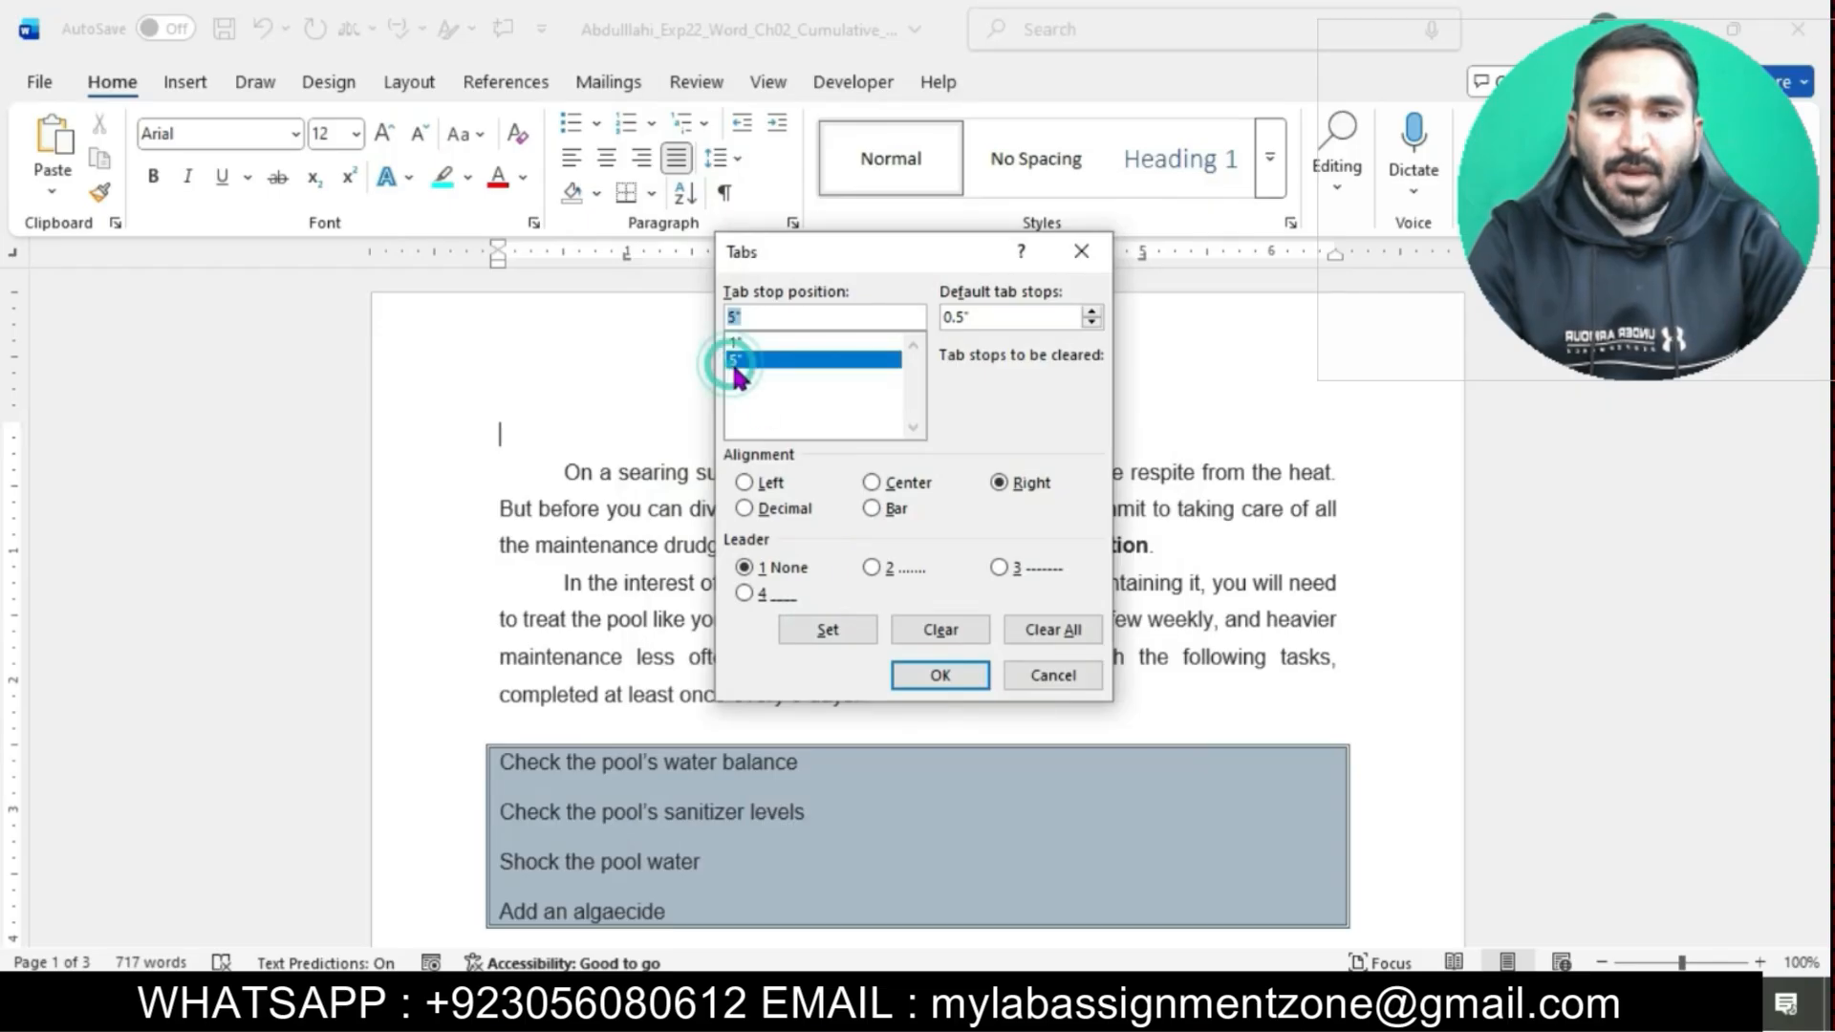
click(999, 568)
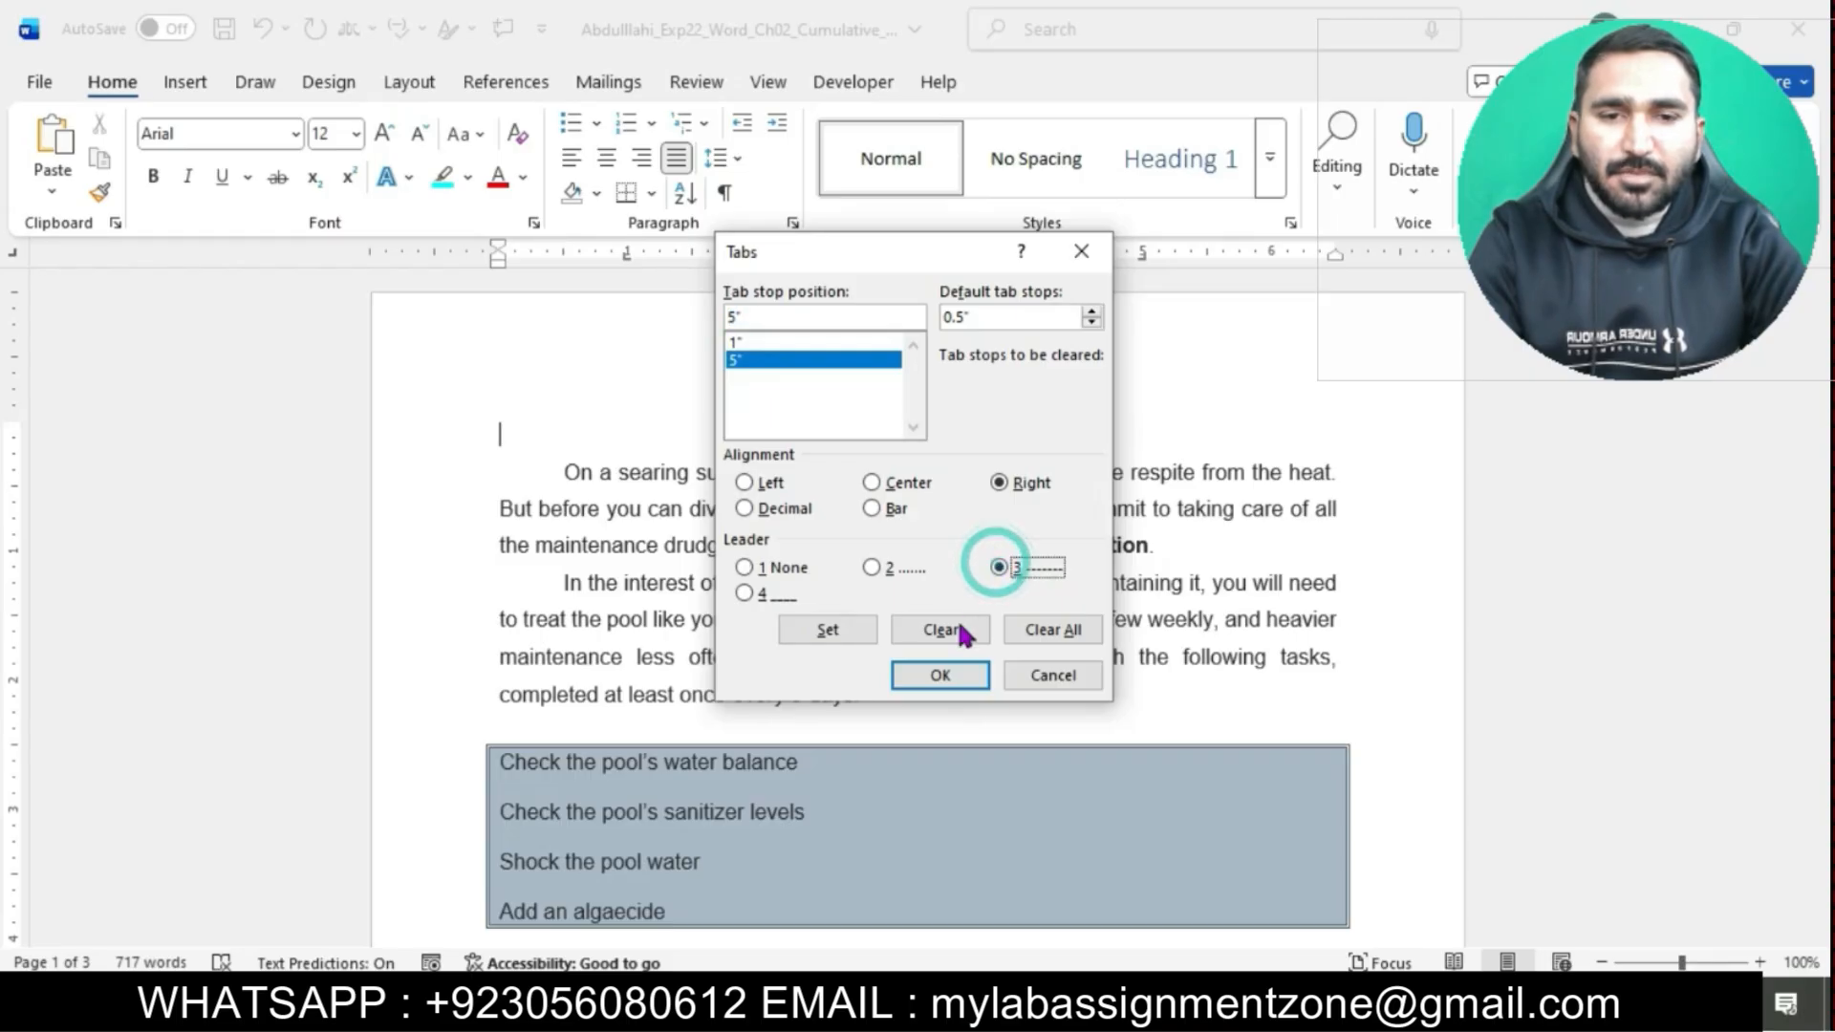
click(932, 680)
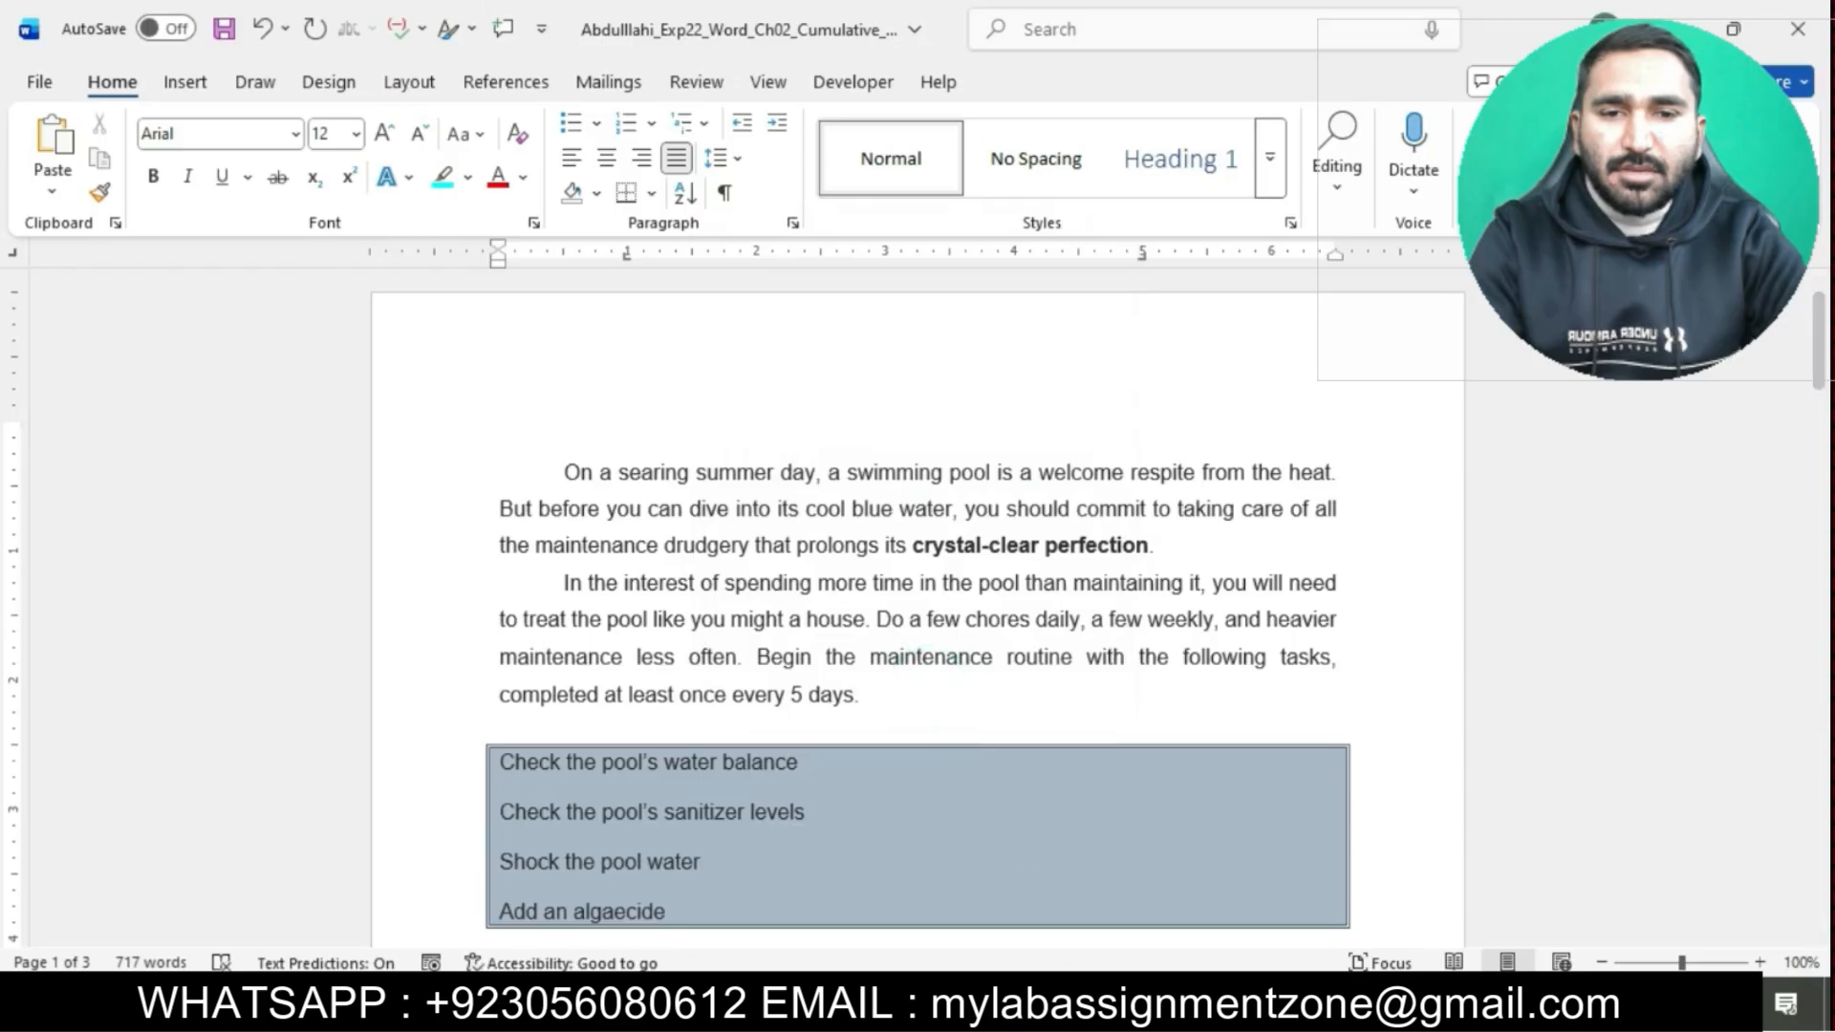
Copy "Your Pool" from the step 7 instructions and insert it as unformatted text at the first line's 1" tab stop.
mouse_move(1109, 1013)
click(1049, 910)
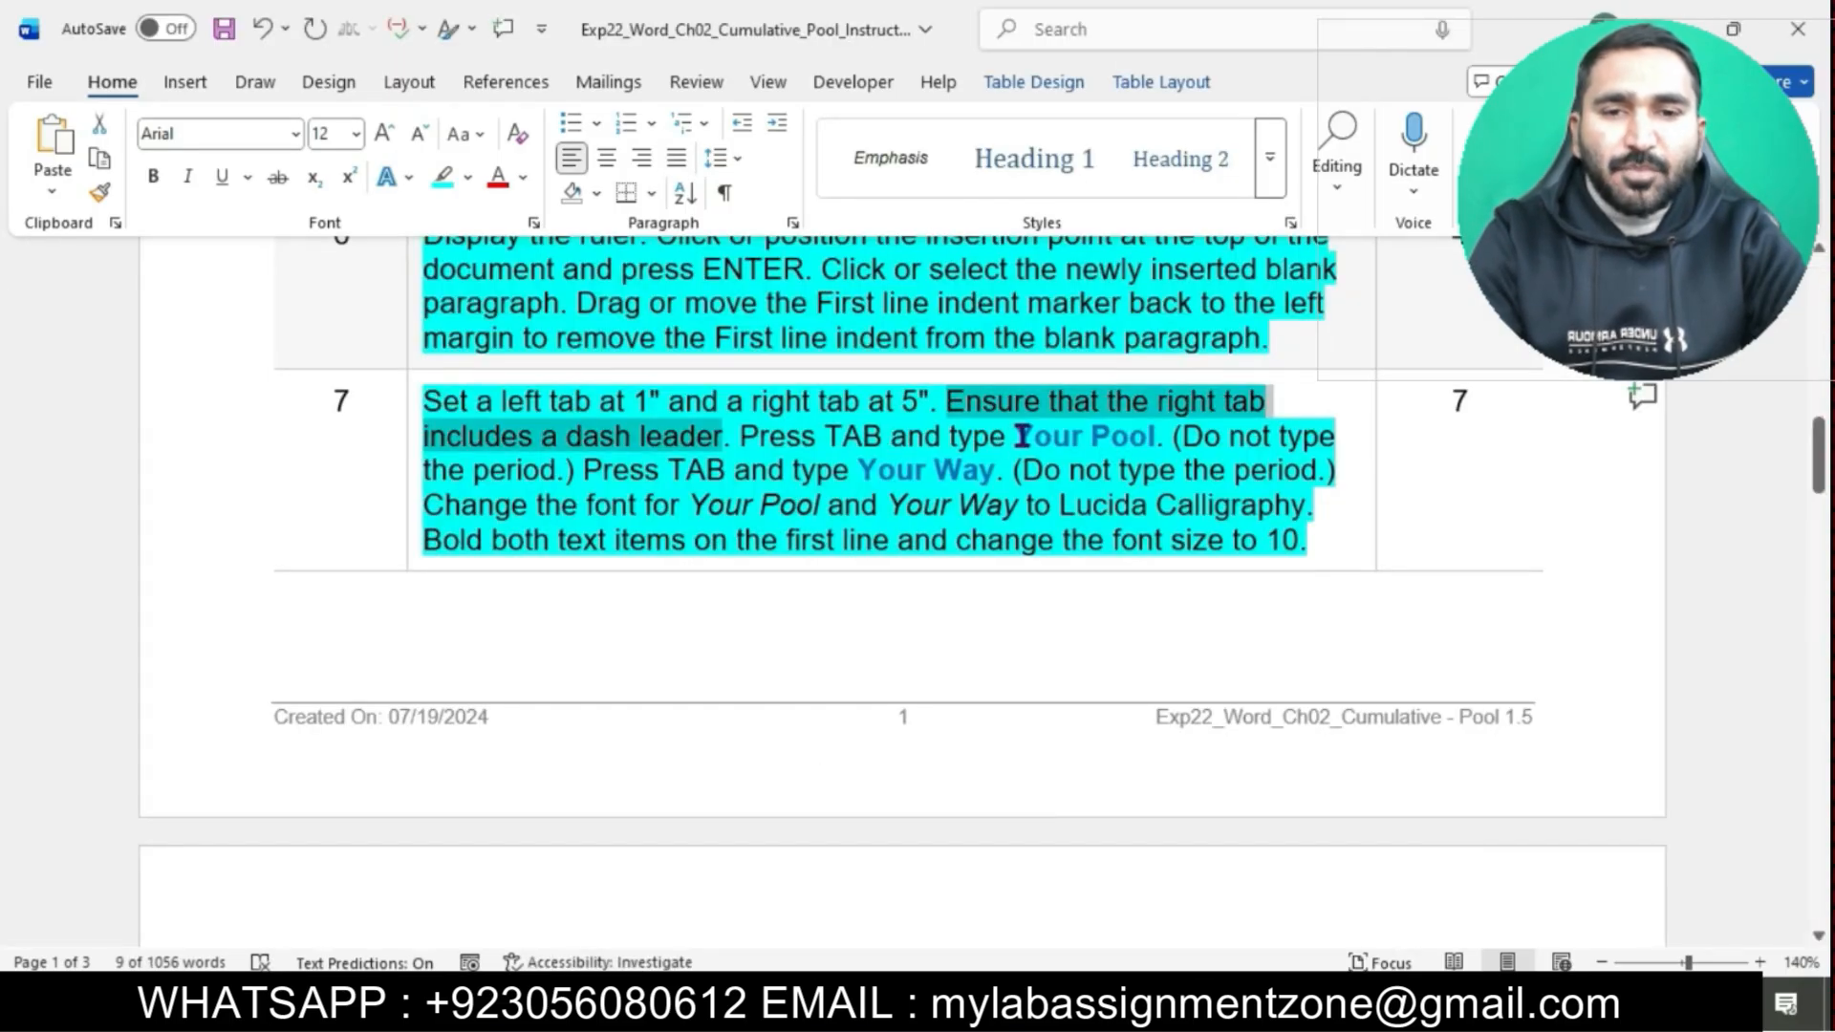
drag(1021, 437, 1147, 442)
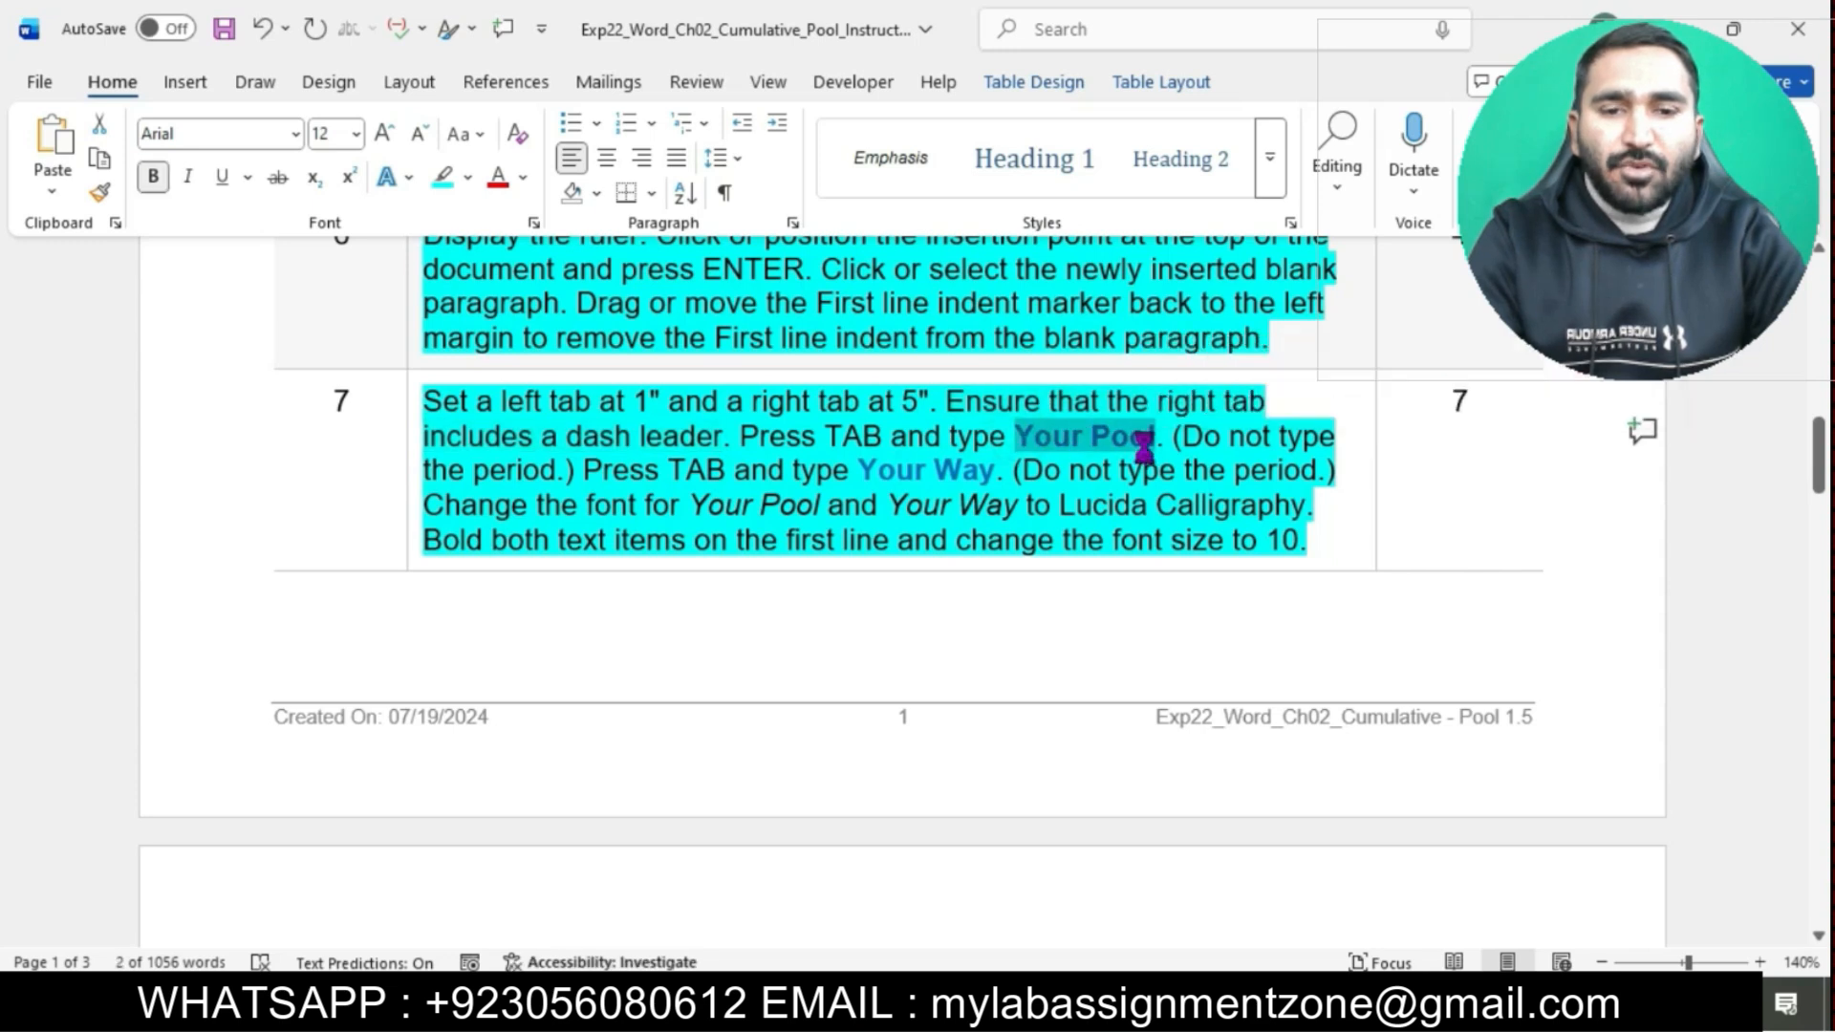
mouse_move(1084, 1015)
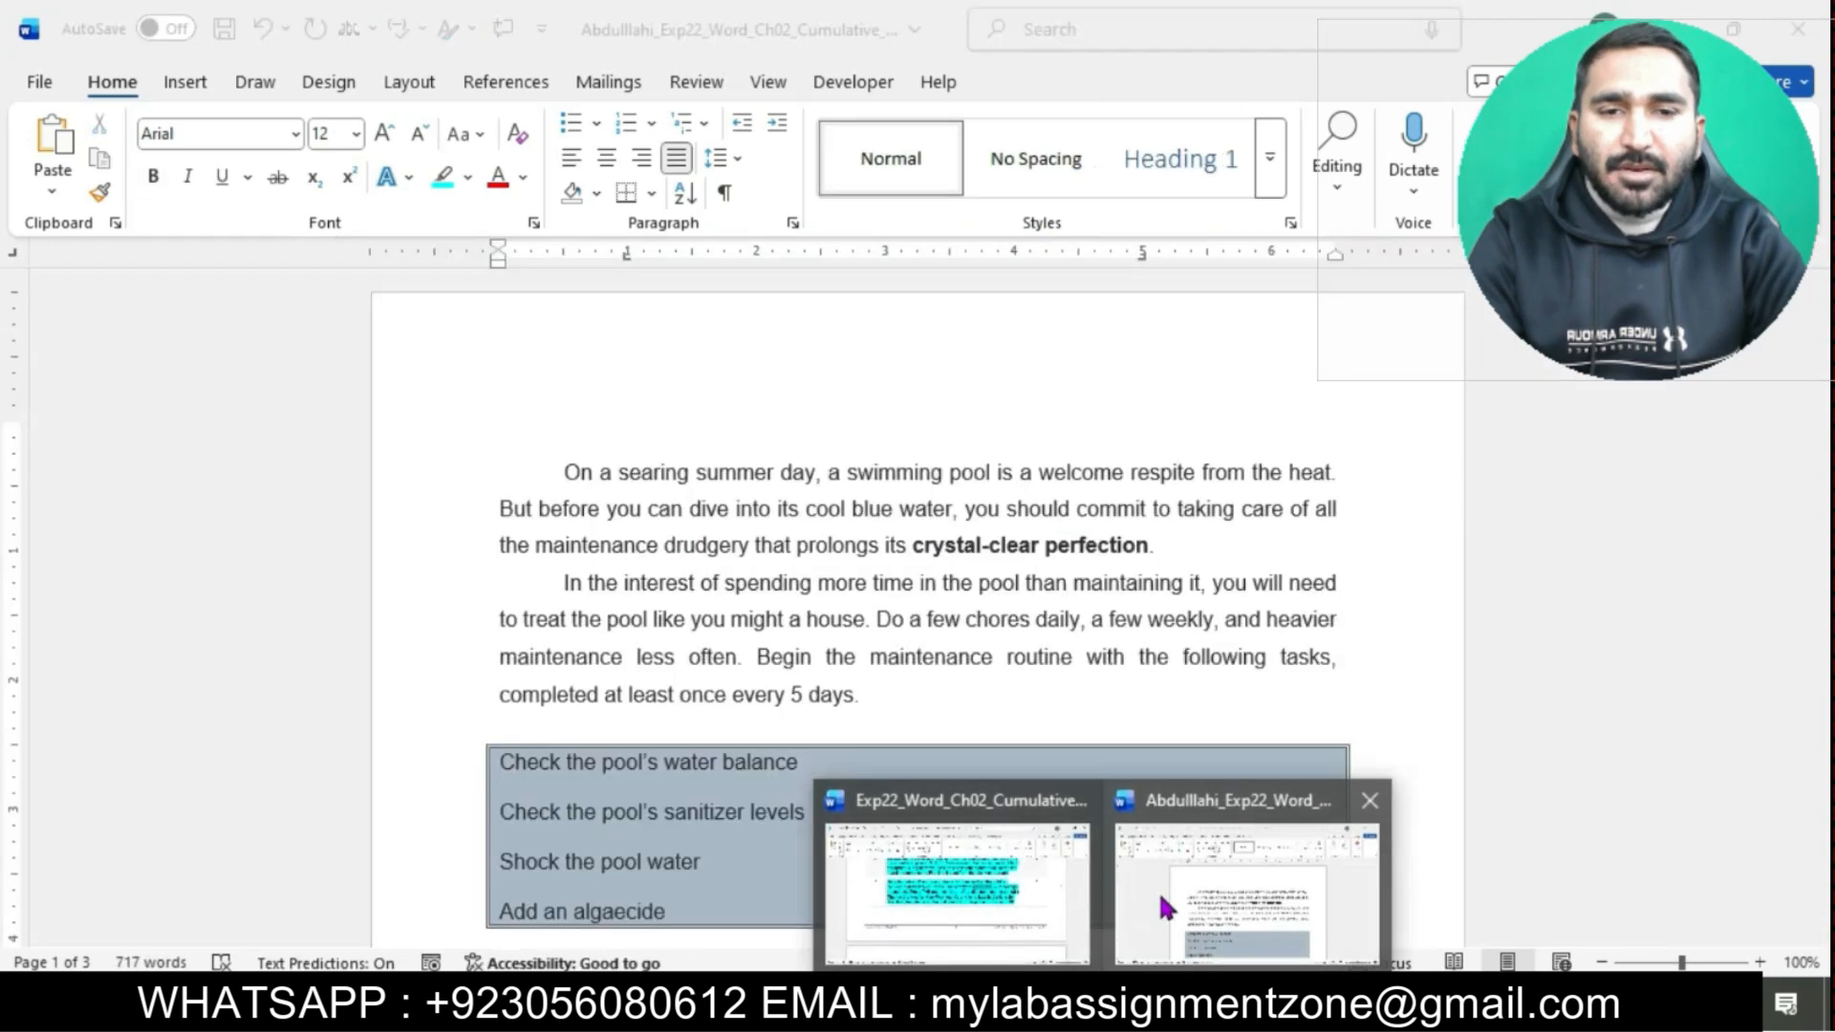
click(1156, 886)
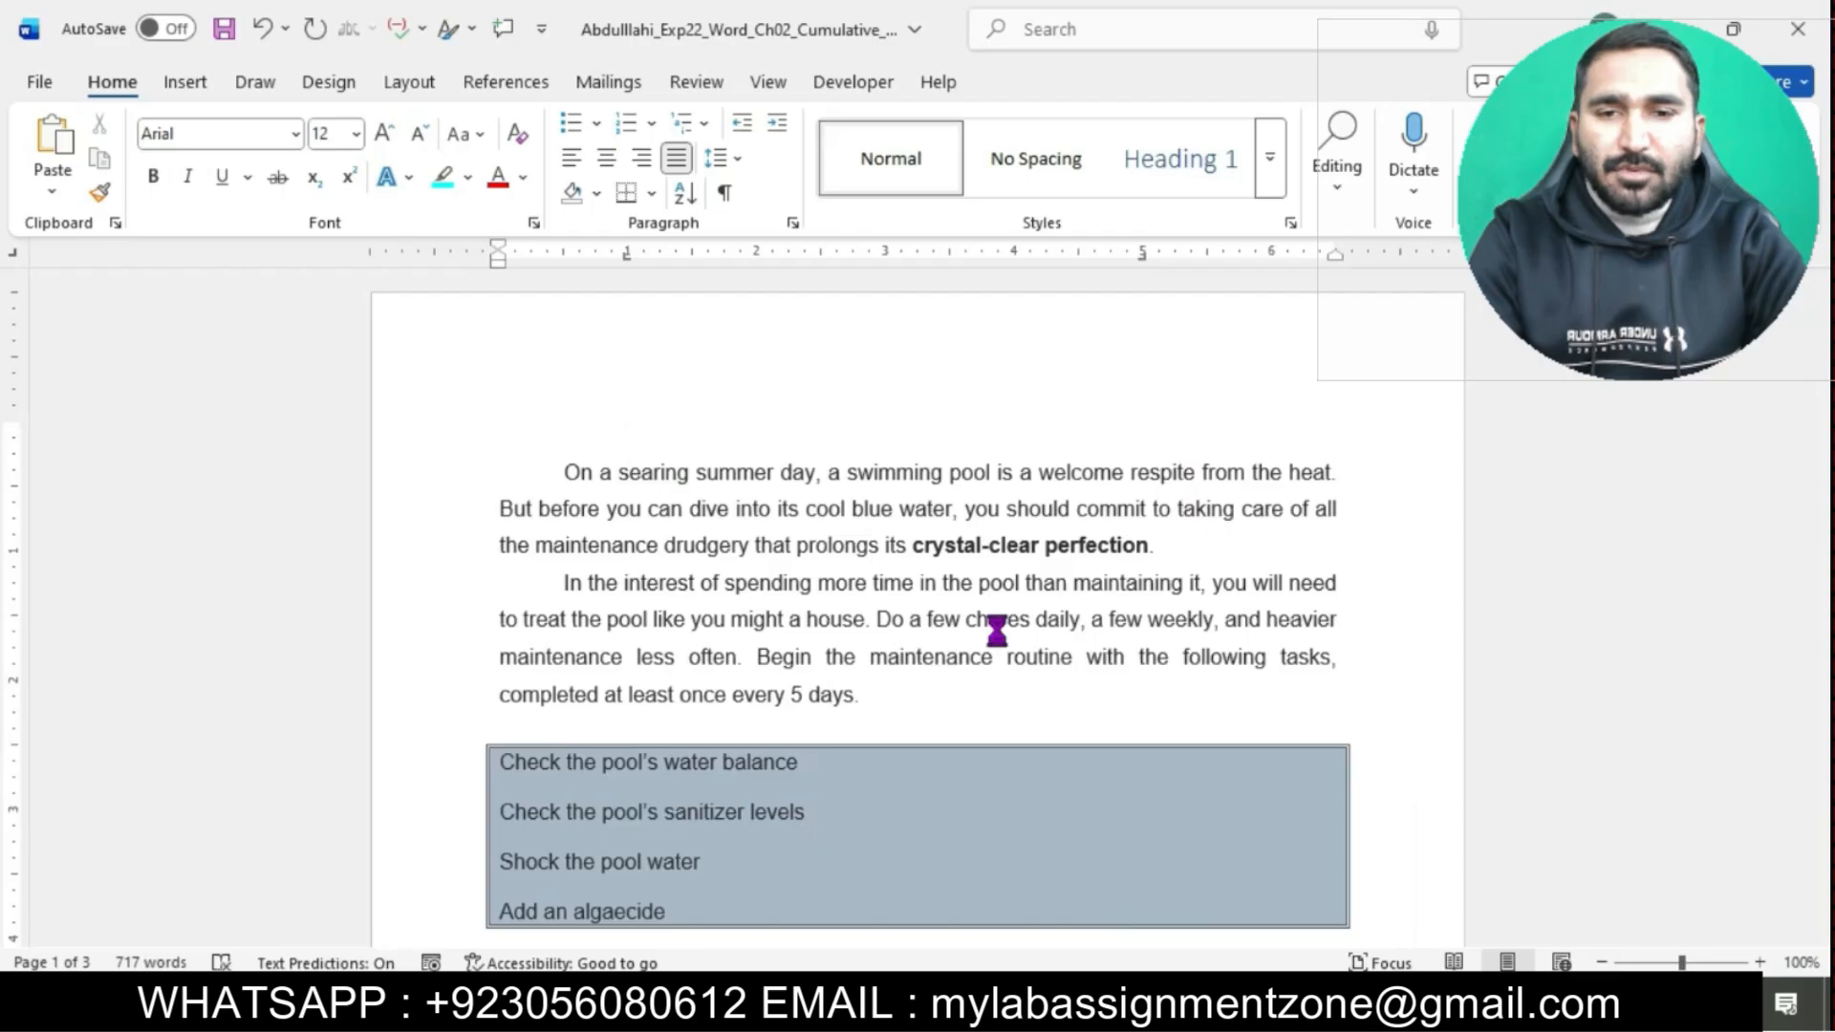
click(782, 464)
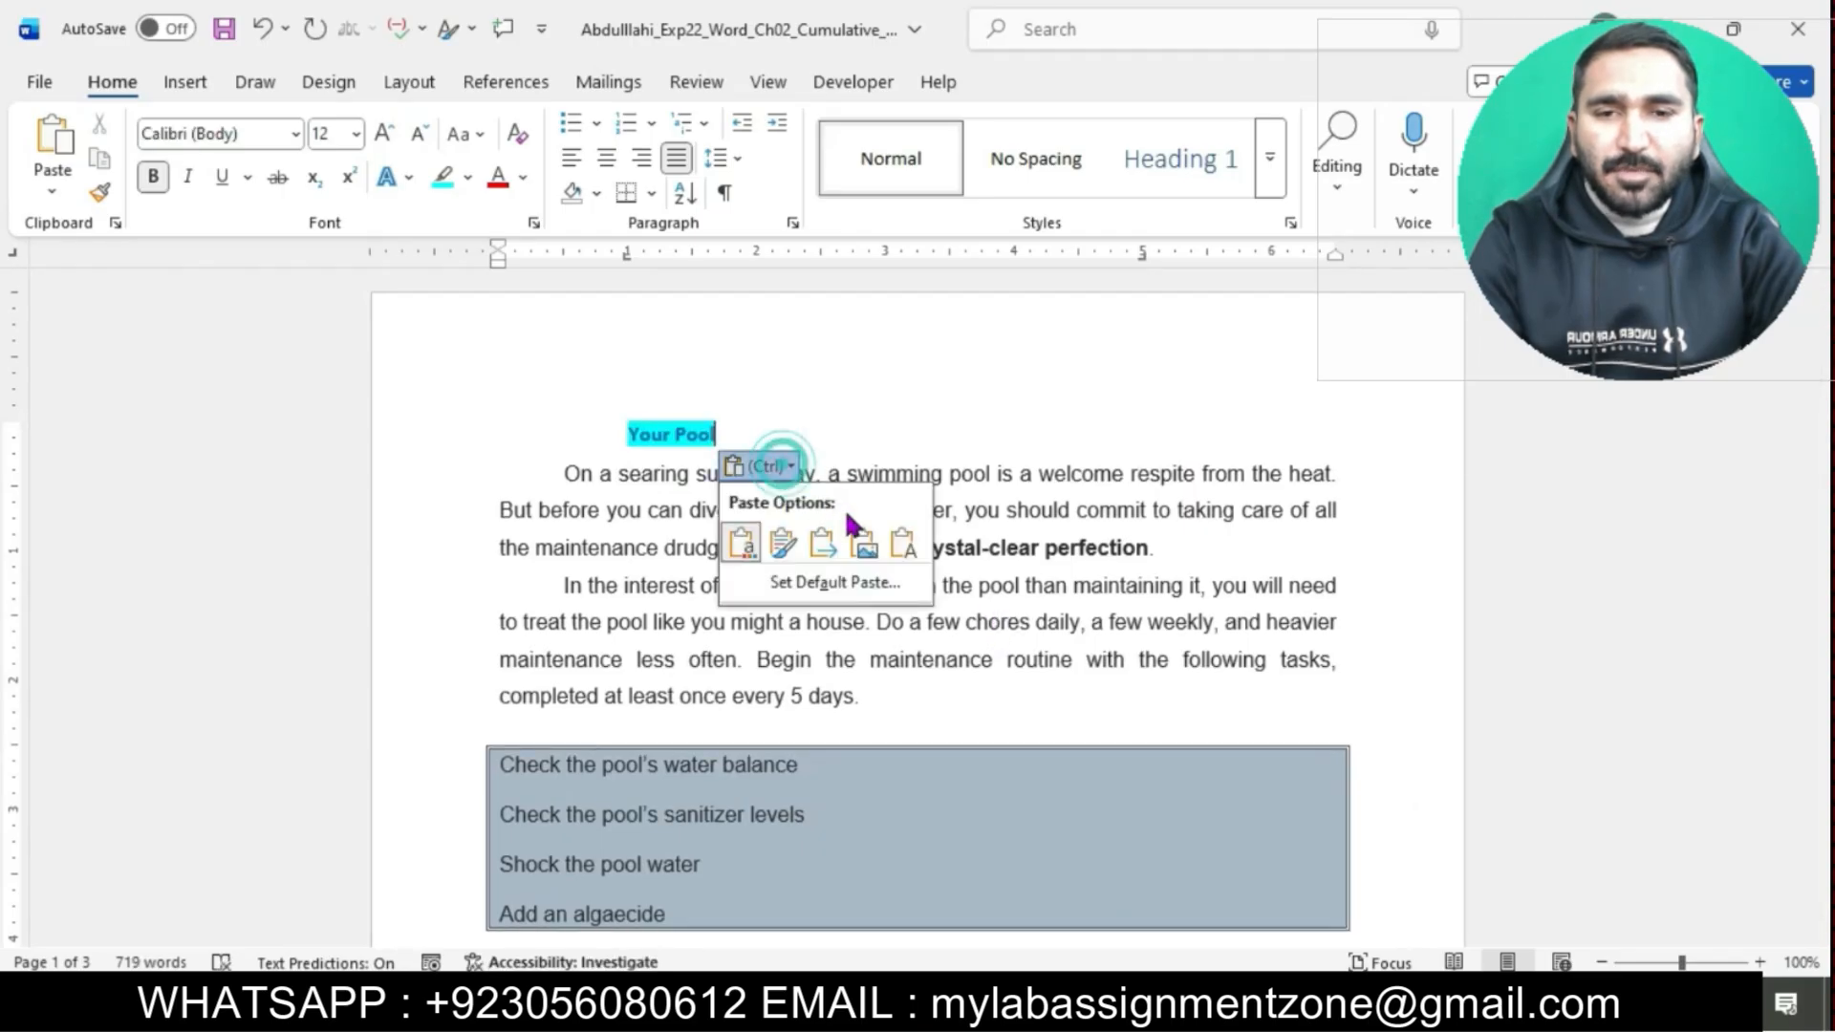
click(902, 542)
Tab to the 5" stop after "Your Pool" and insert "Your Way", copied from the instructions, as unformatted text.
click(736, 425)
key(Tab)
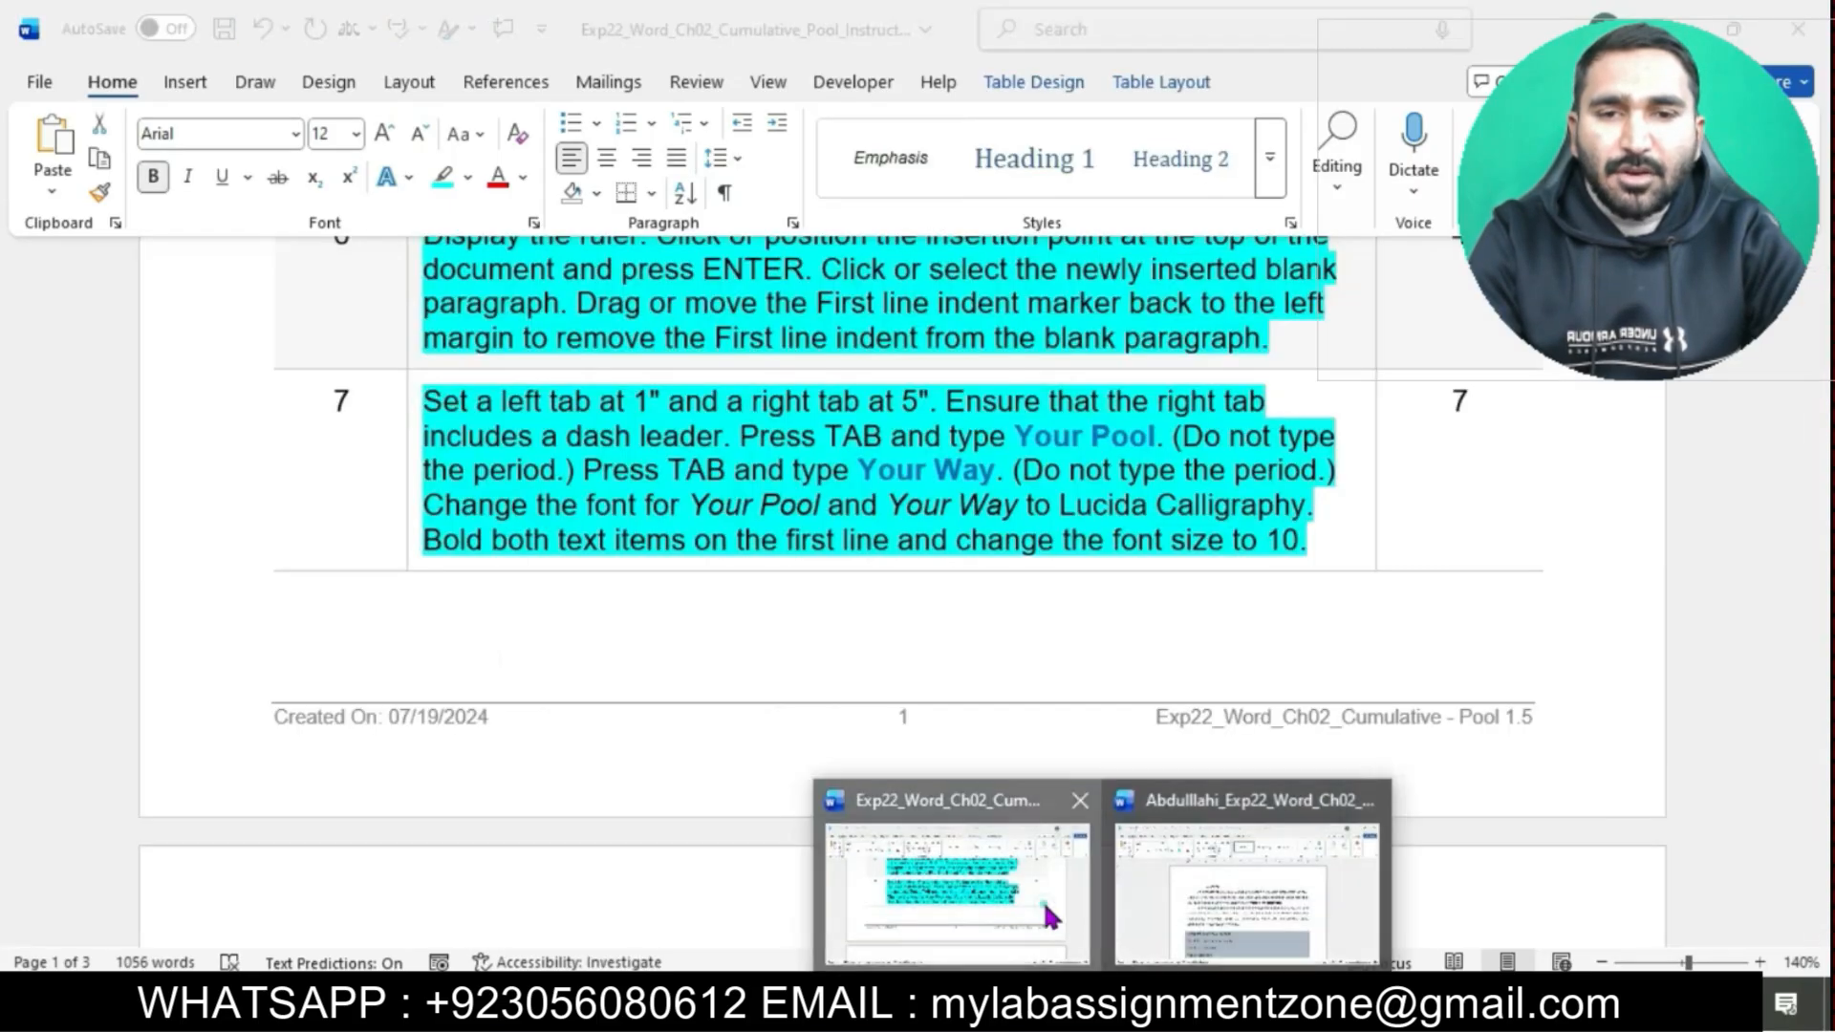
click(1046, 916)
drag(863, 472, 984, 480)
key(ctrl+c)
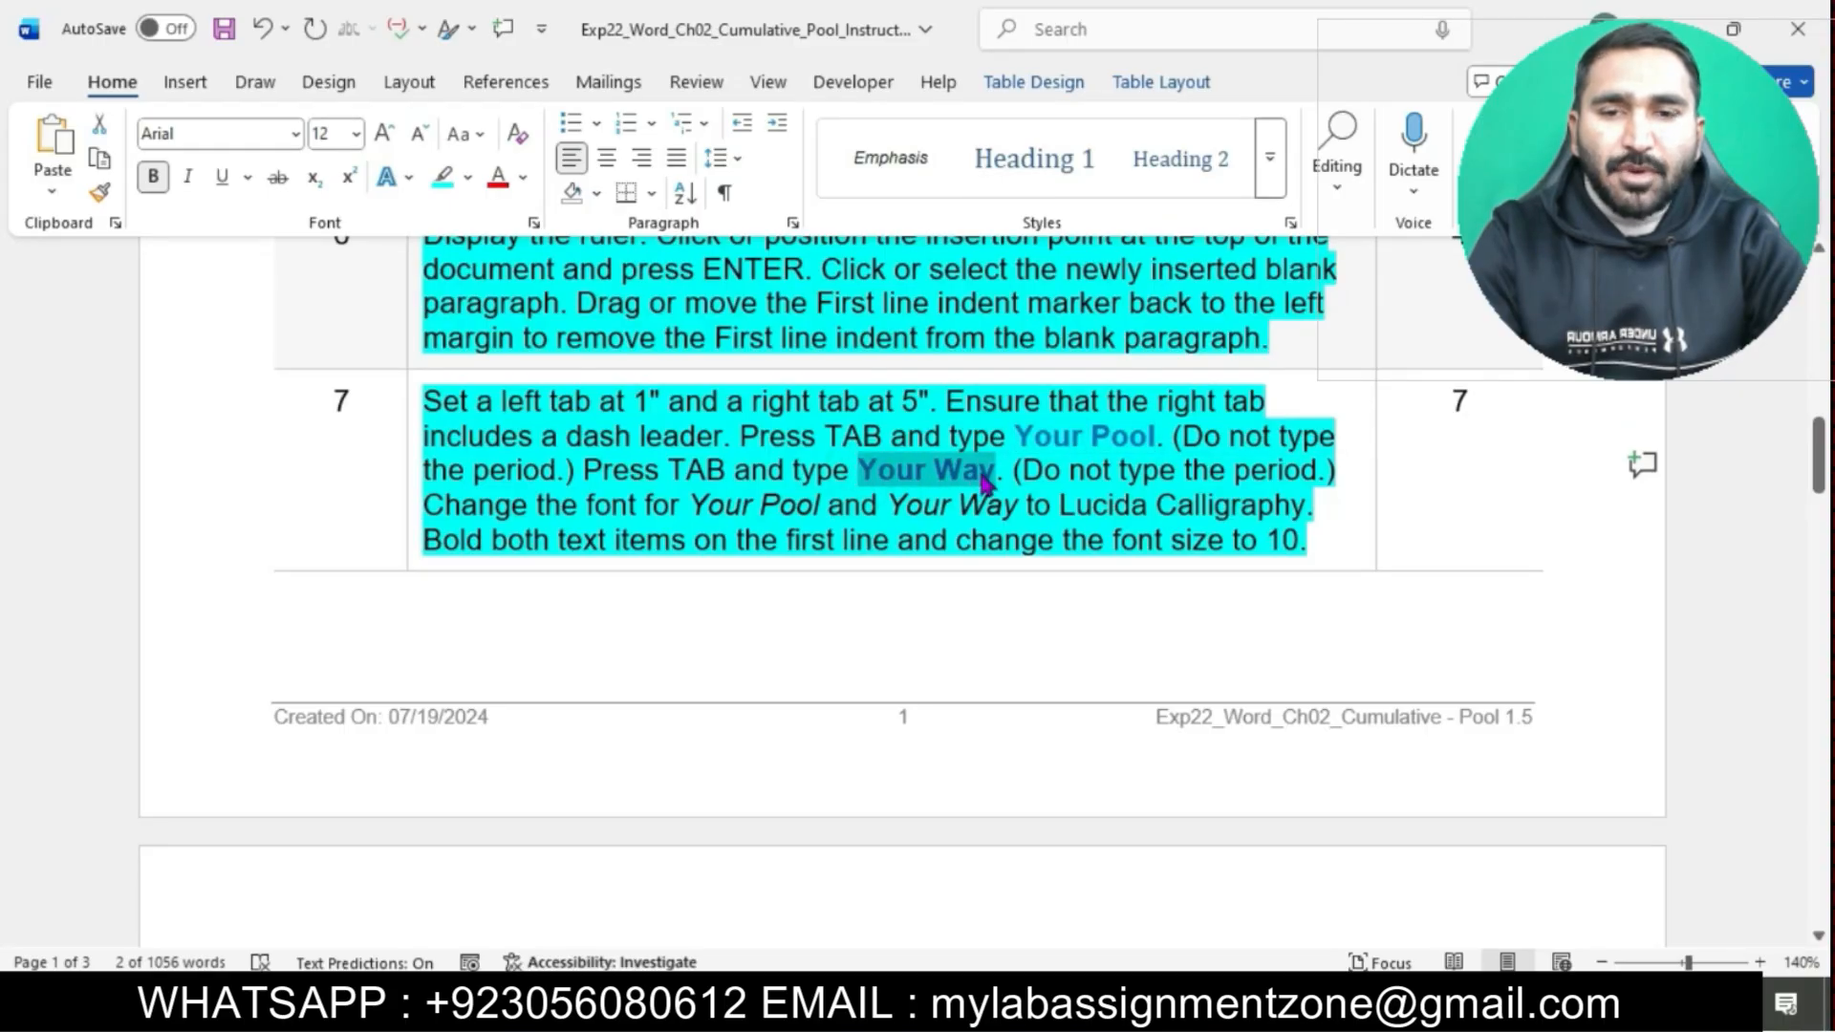
mouse_move(1104, 1004)
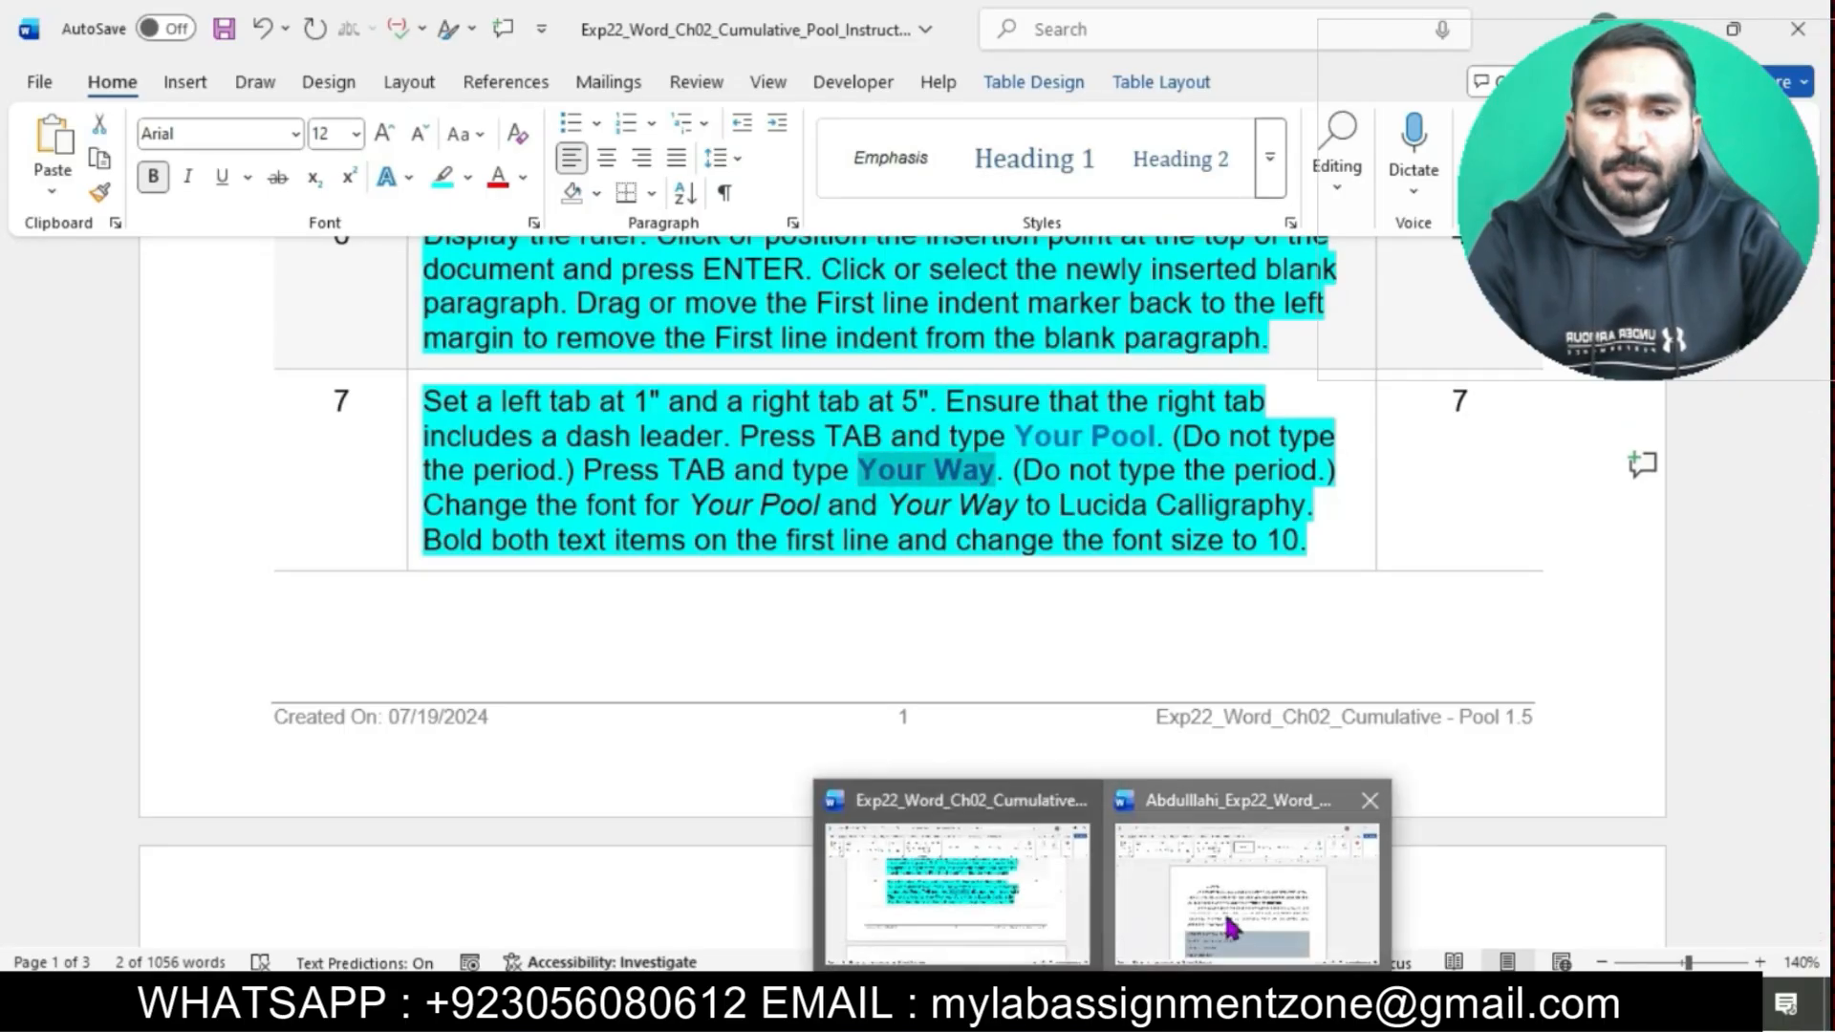
click(1233, 908)
key(ctrl+v)
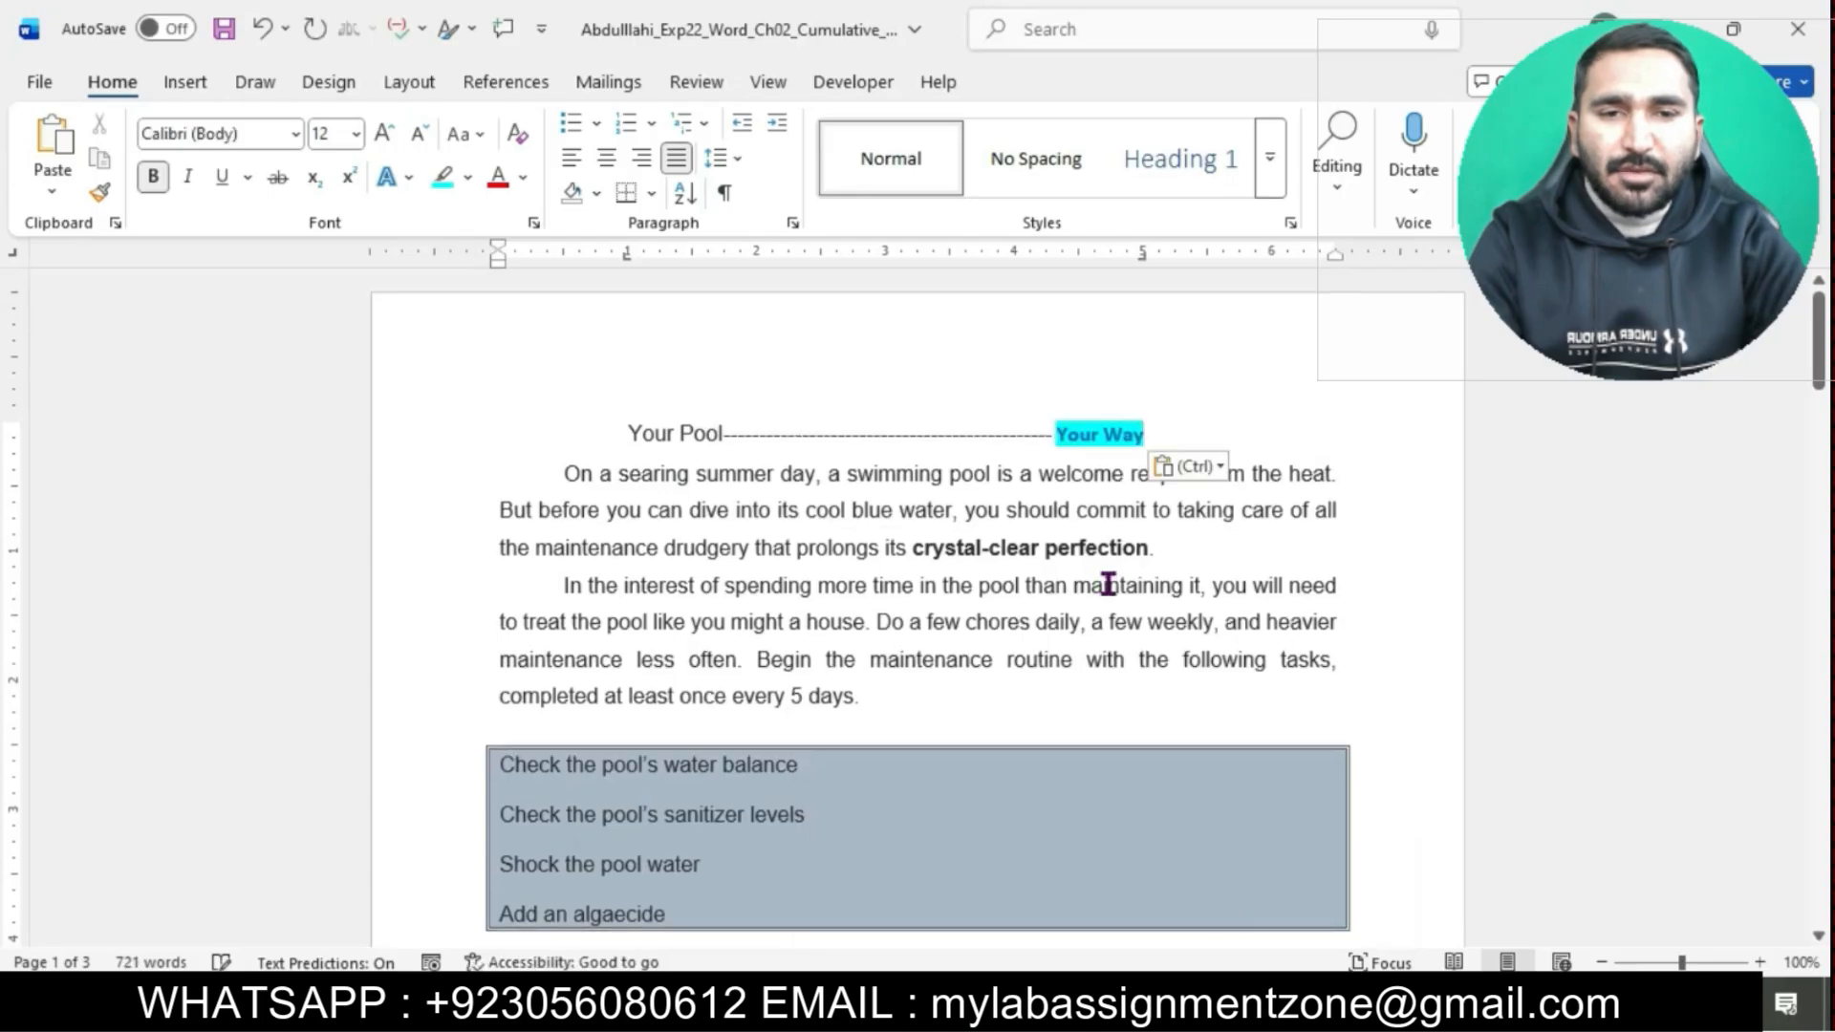
click(1190, 467)
click(1336, 554)
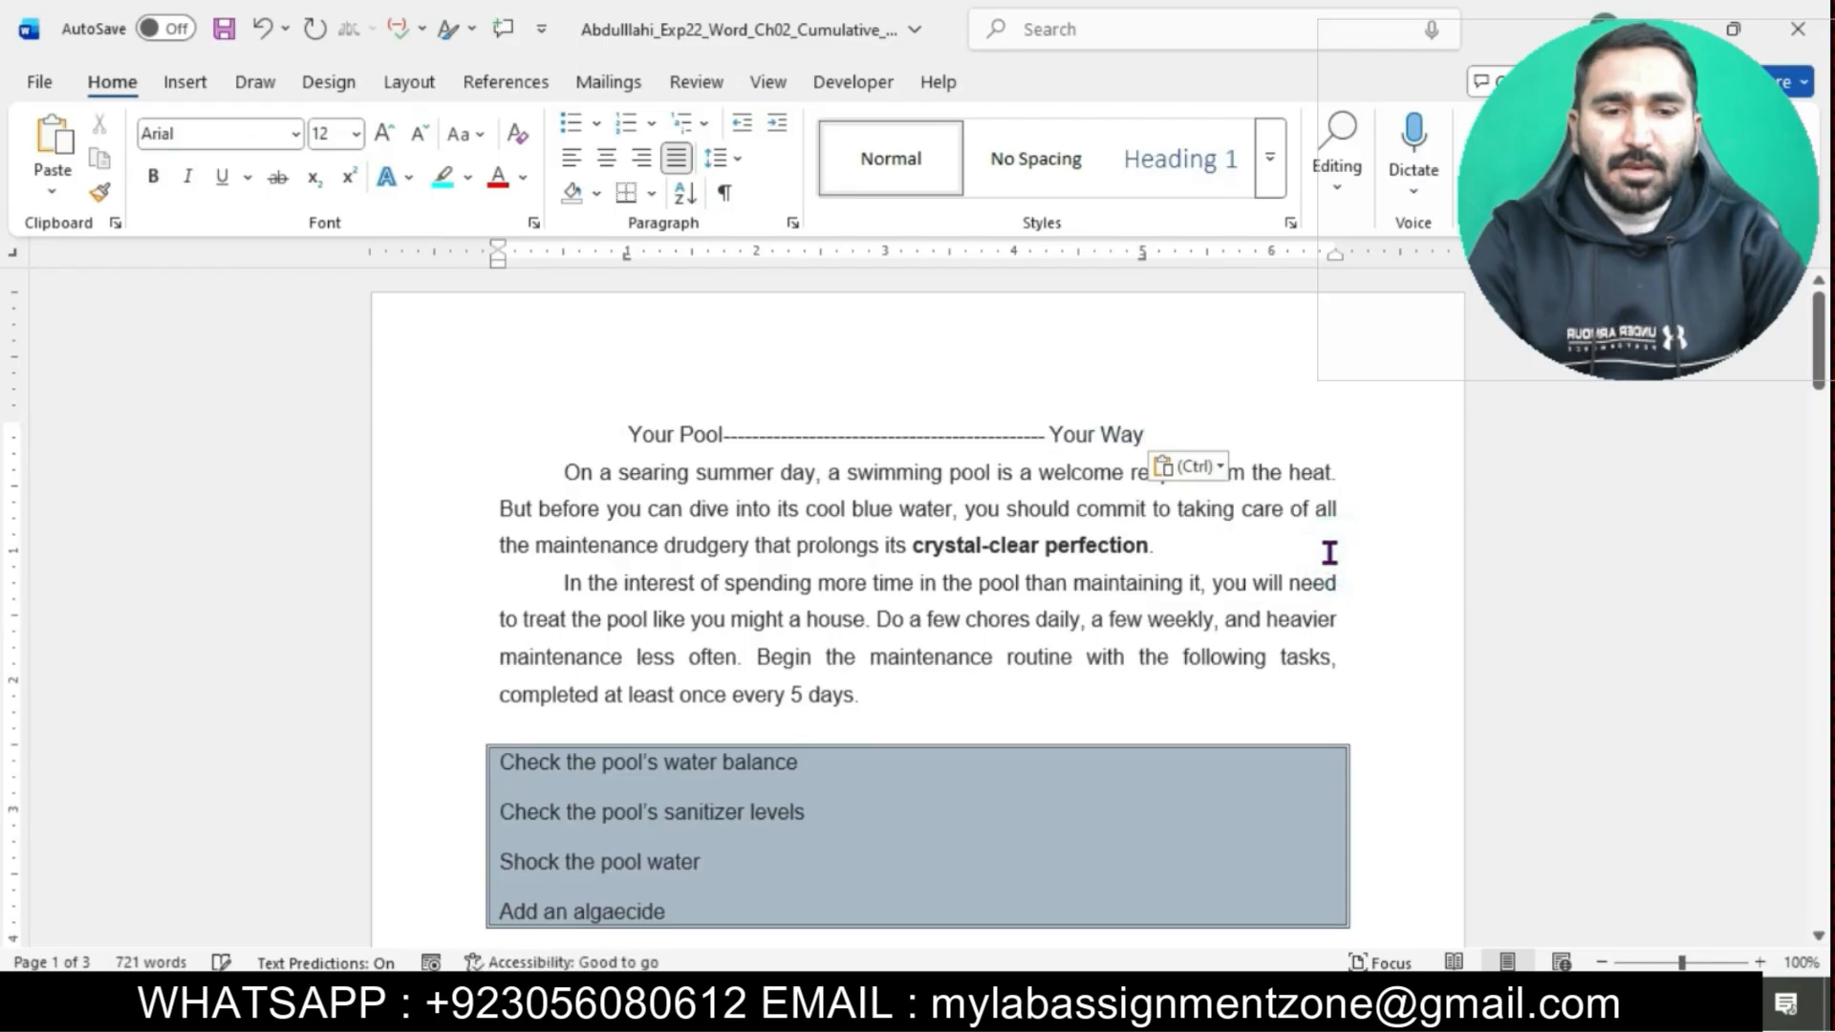
Check the font requirement in step 7 and change the "Your Pool" and "Your Way" line to Lucida Calligraphy.
mouse_move(1104, 1003)
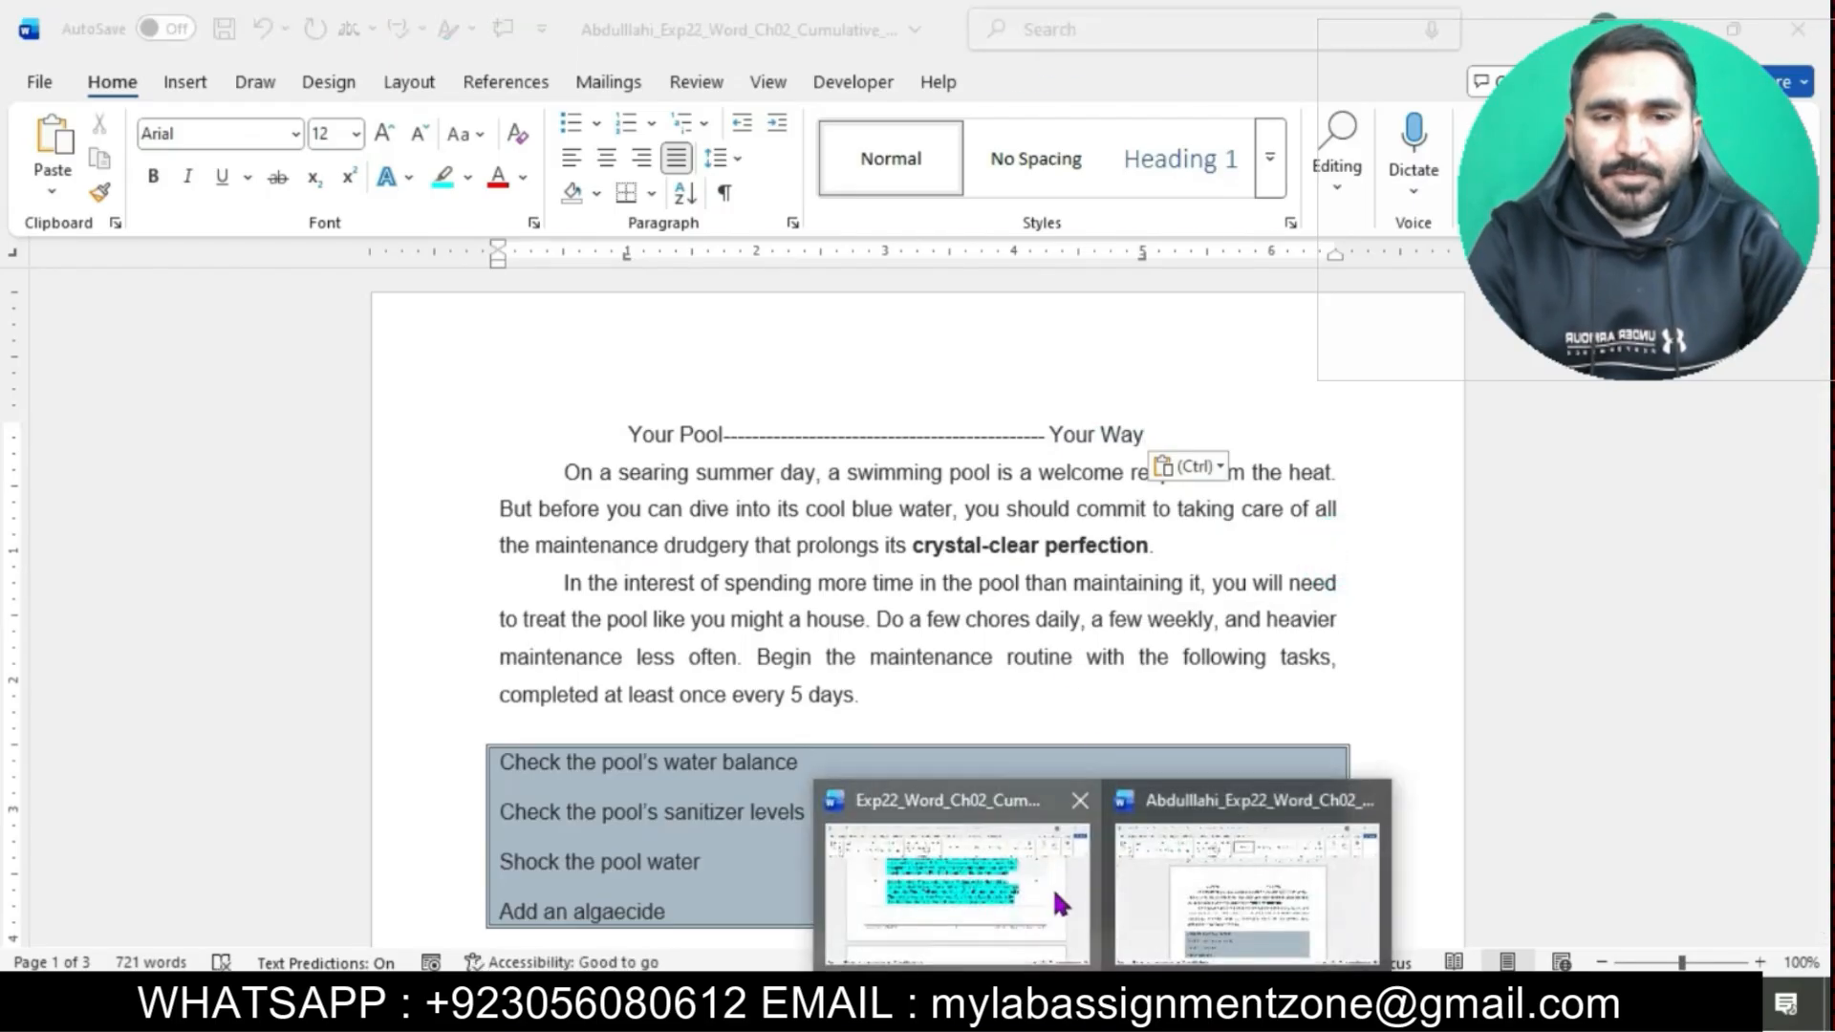
click(1054, 894)
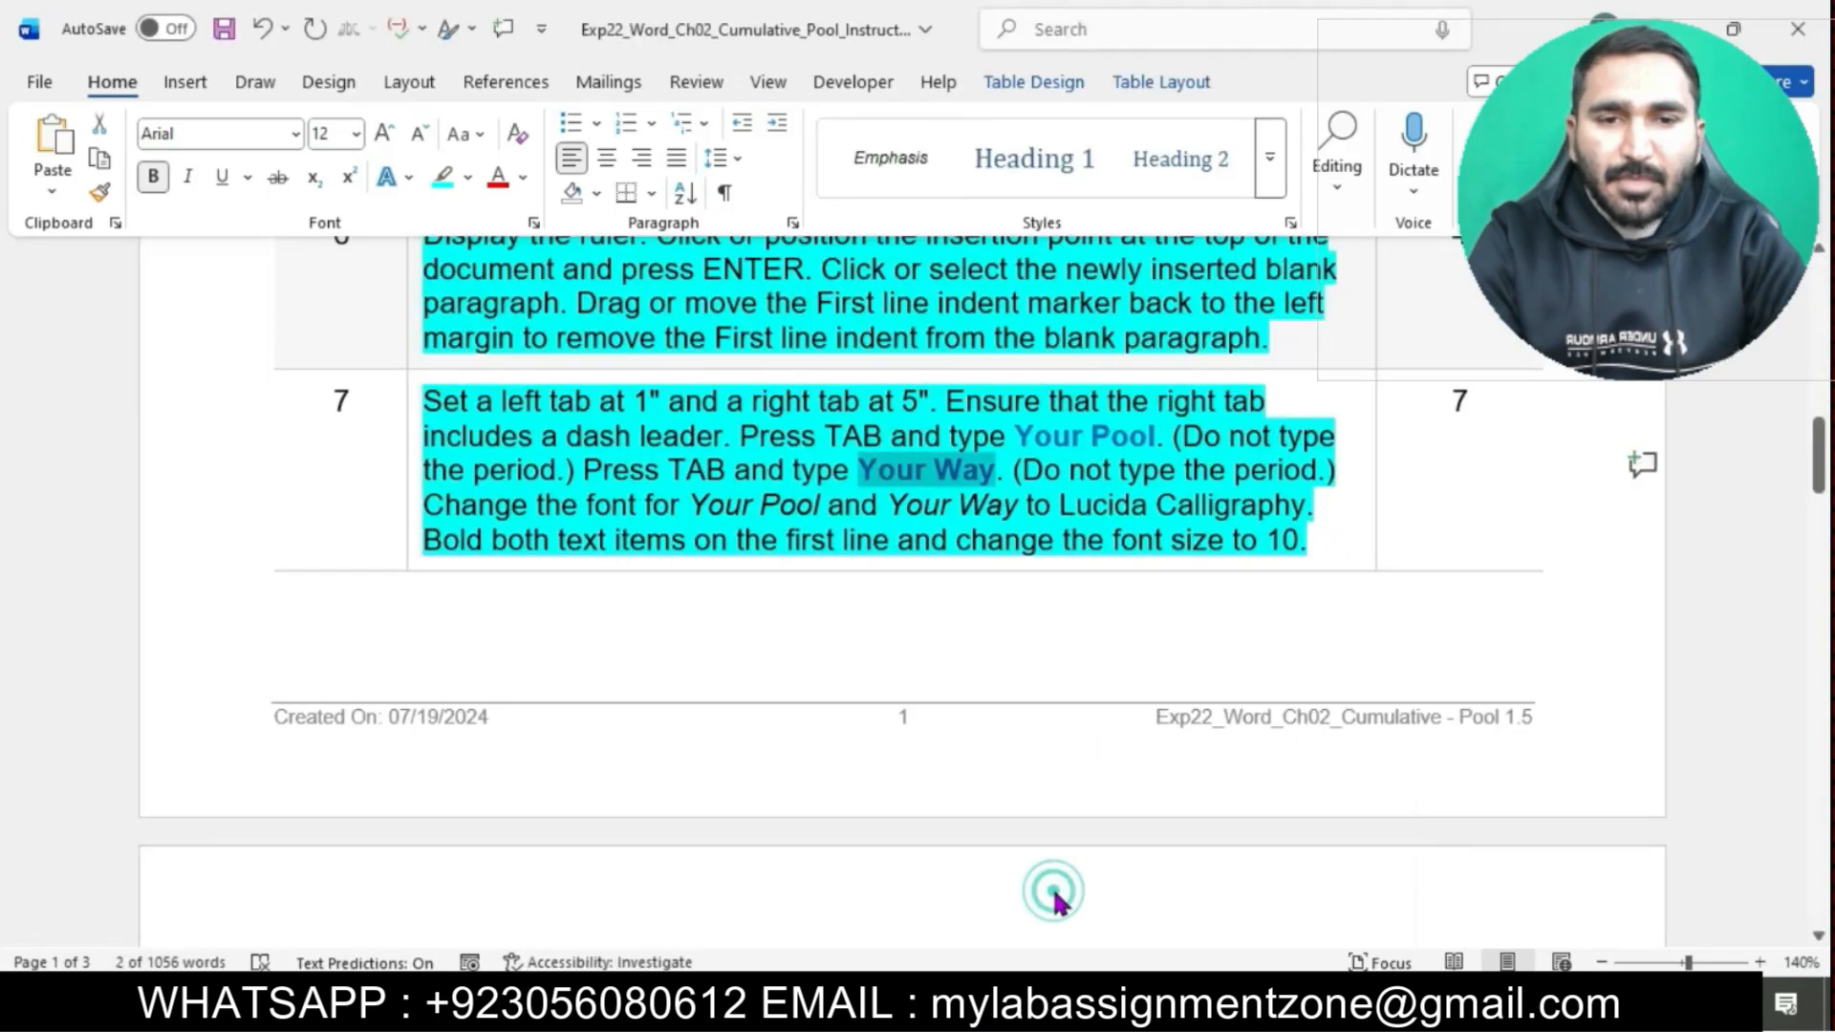
click(967, 540)
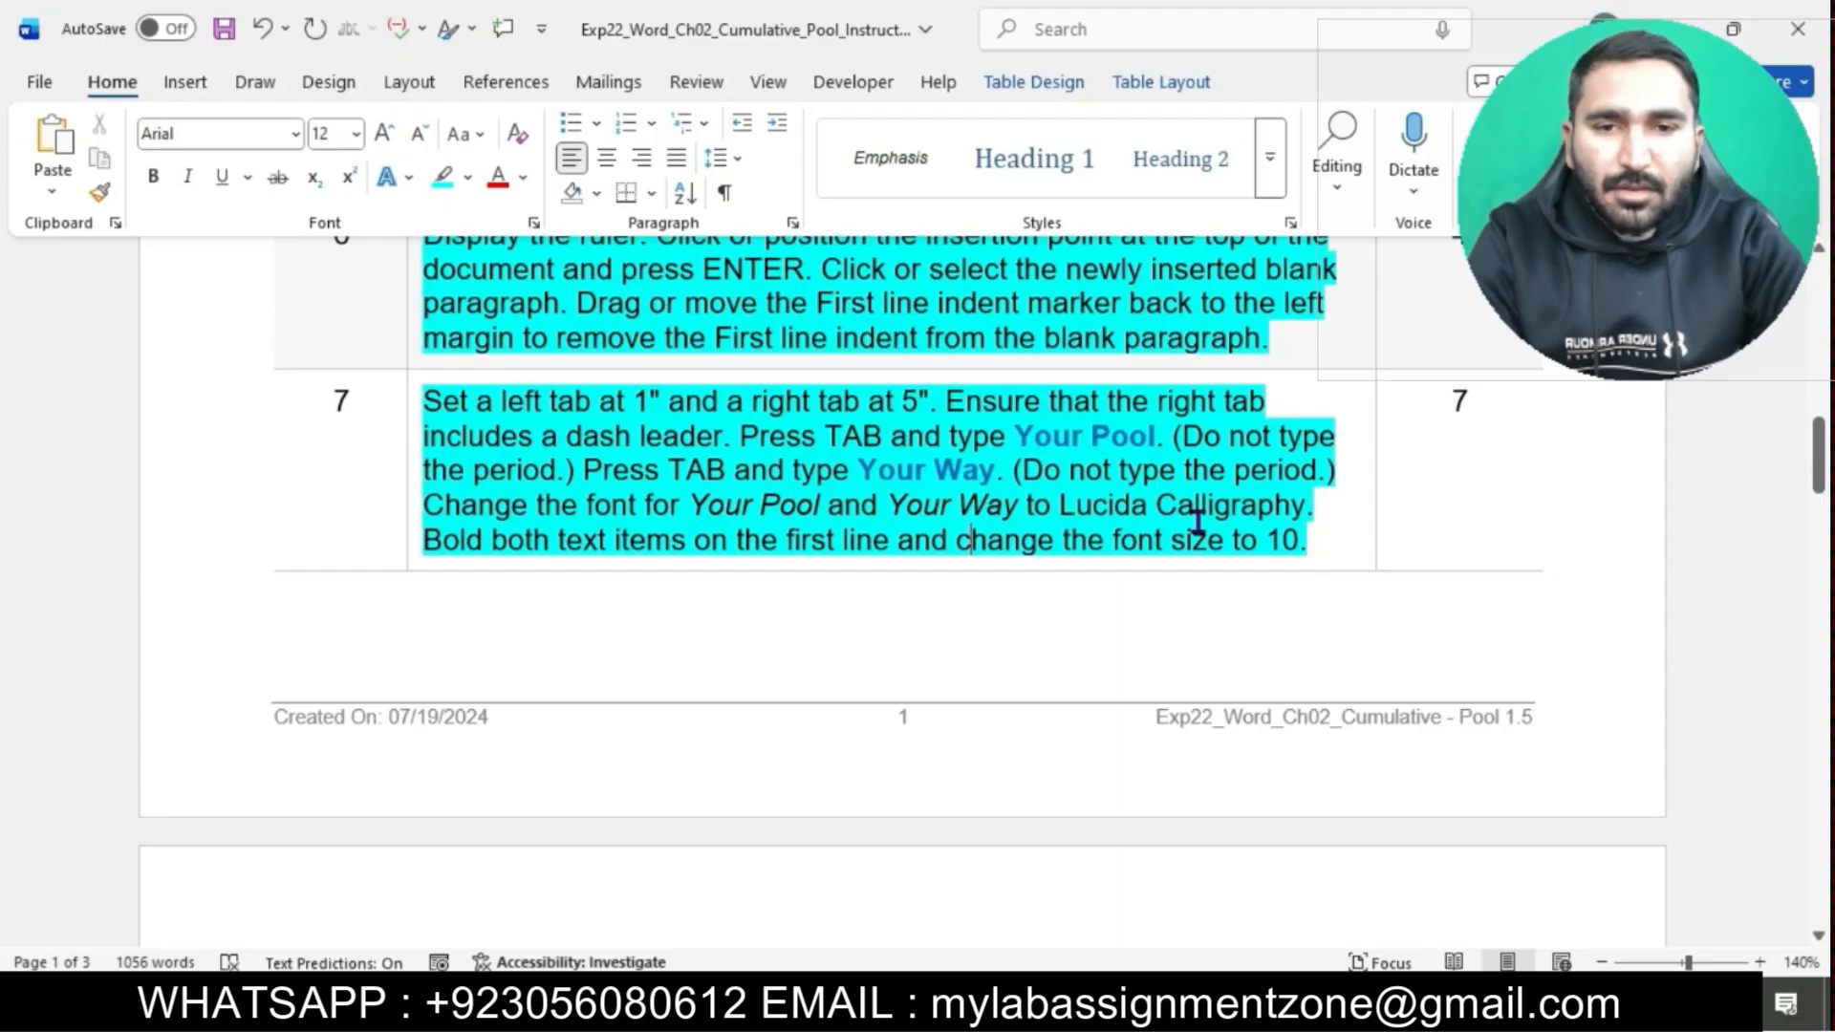
drag(423, 506, 1313, 507)
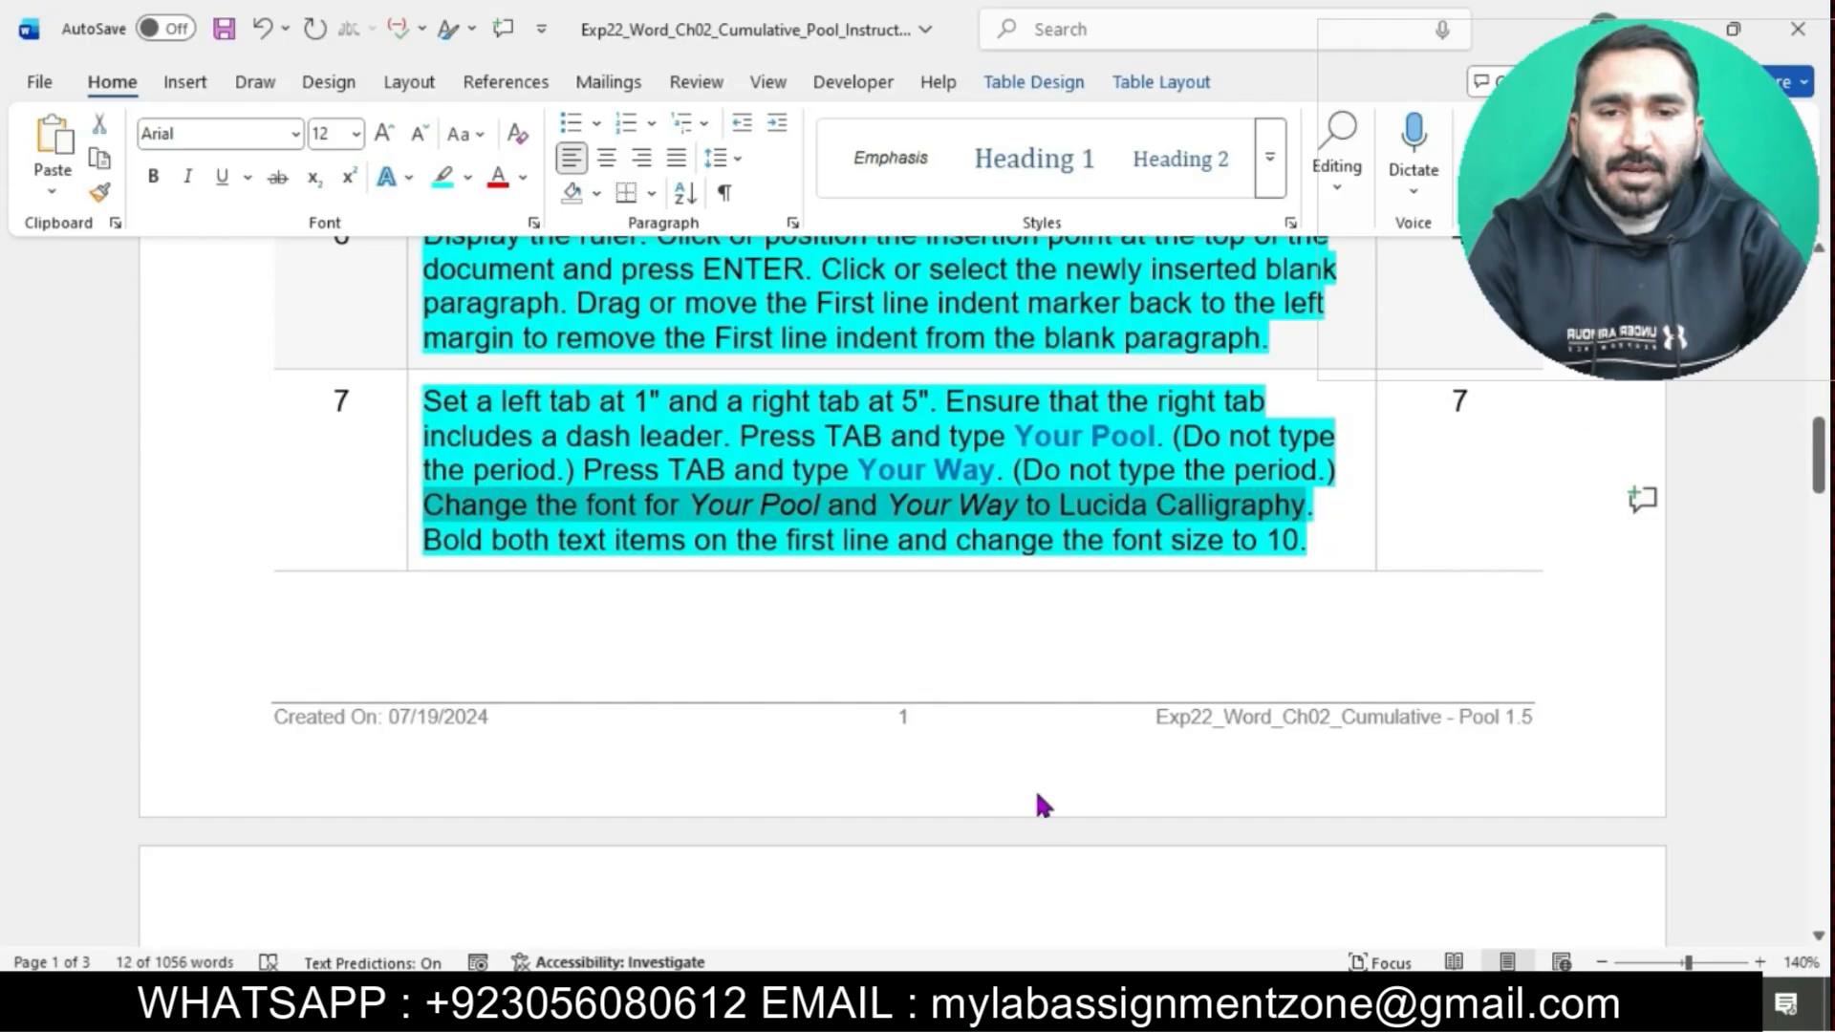
click(1178, 915)
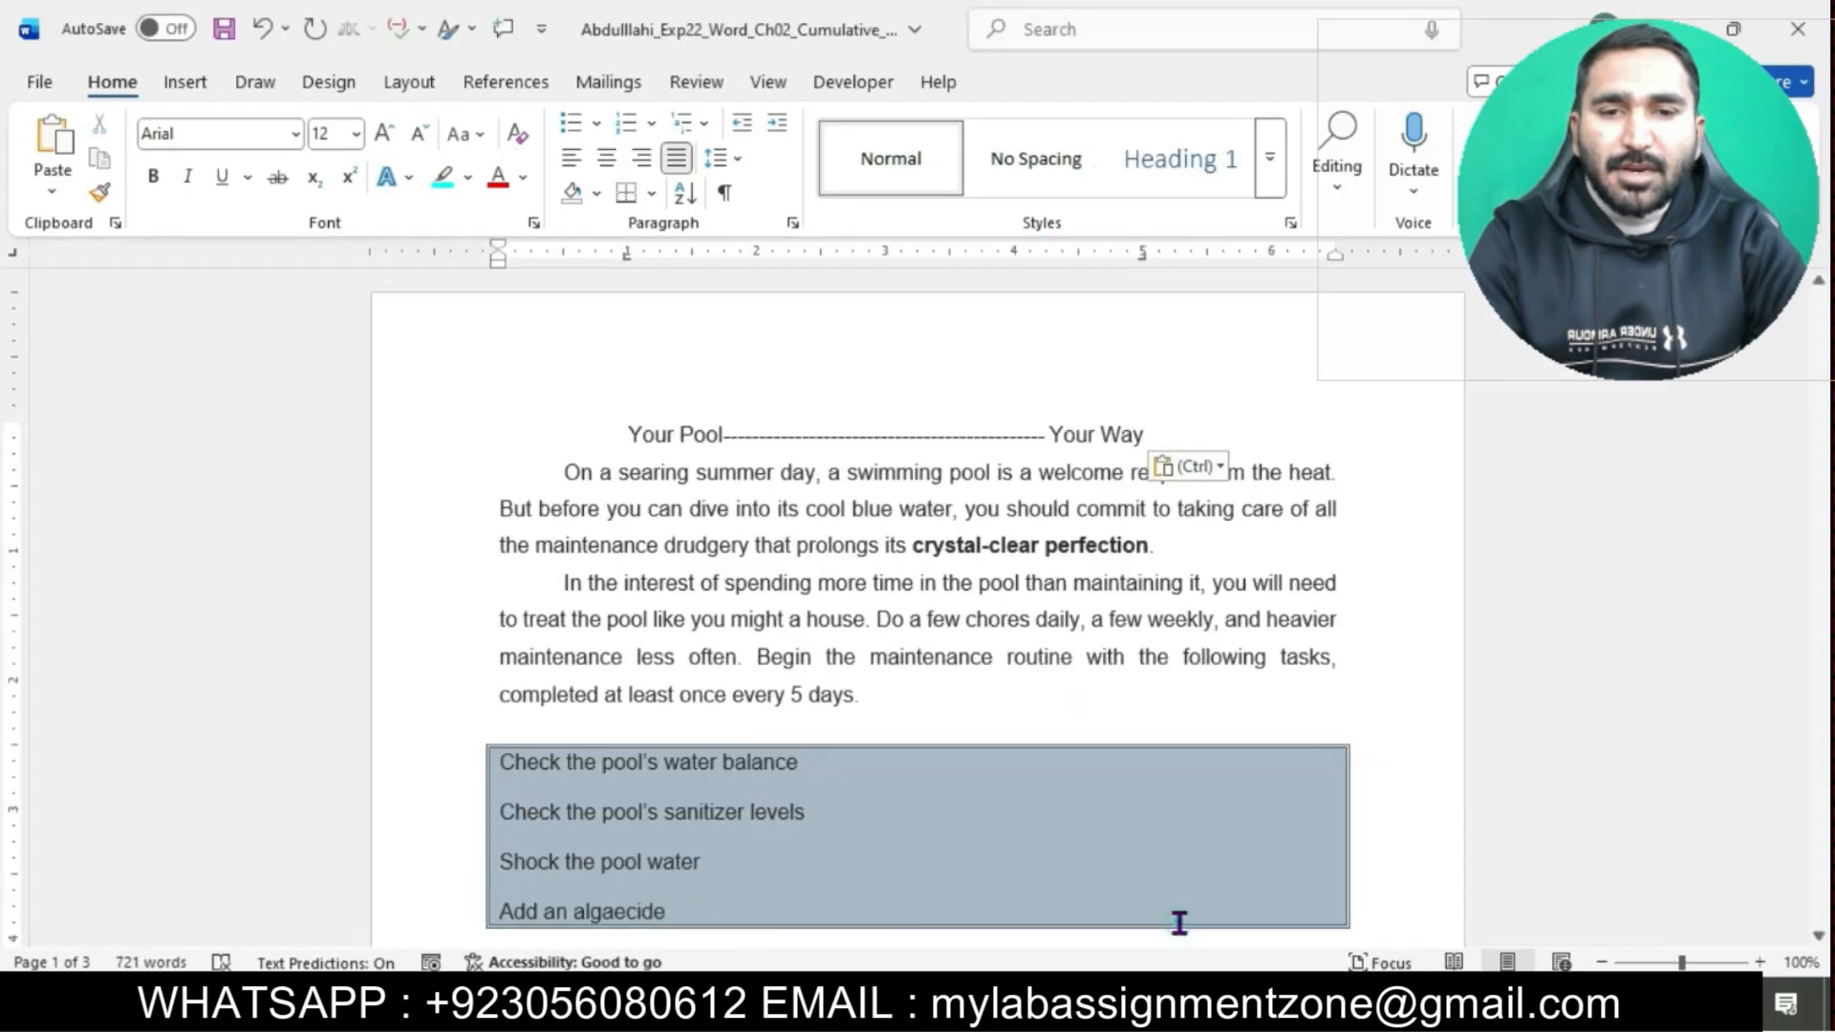
drag(638, 435, 1146, 441)
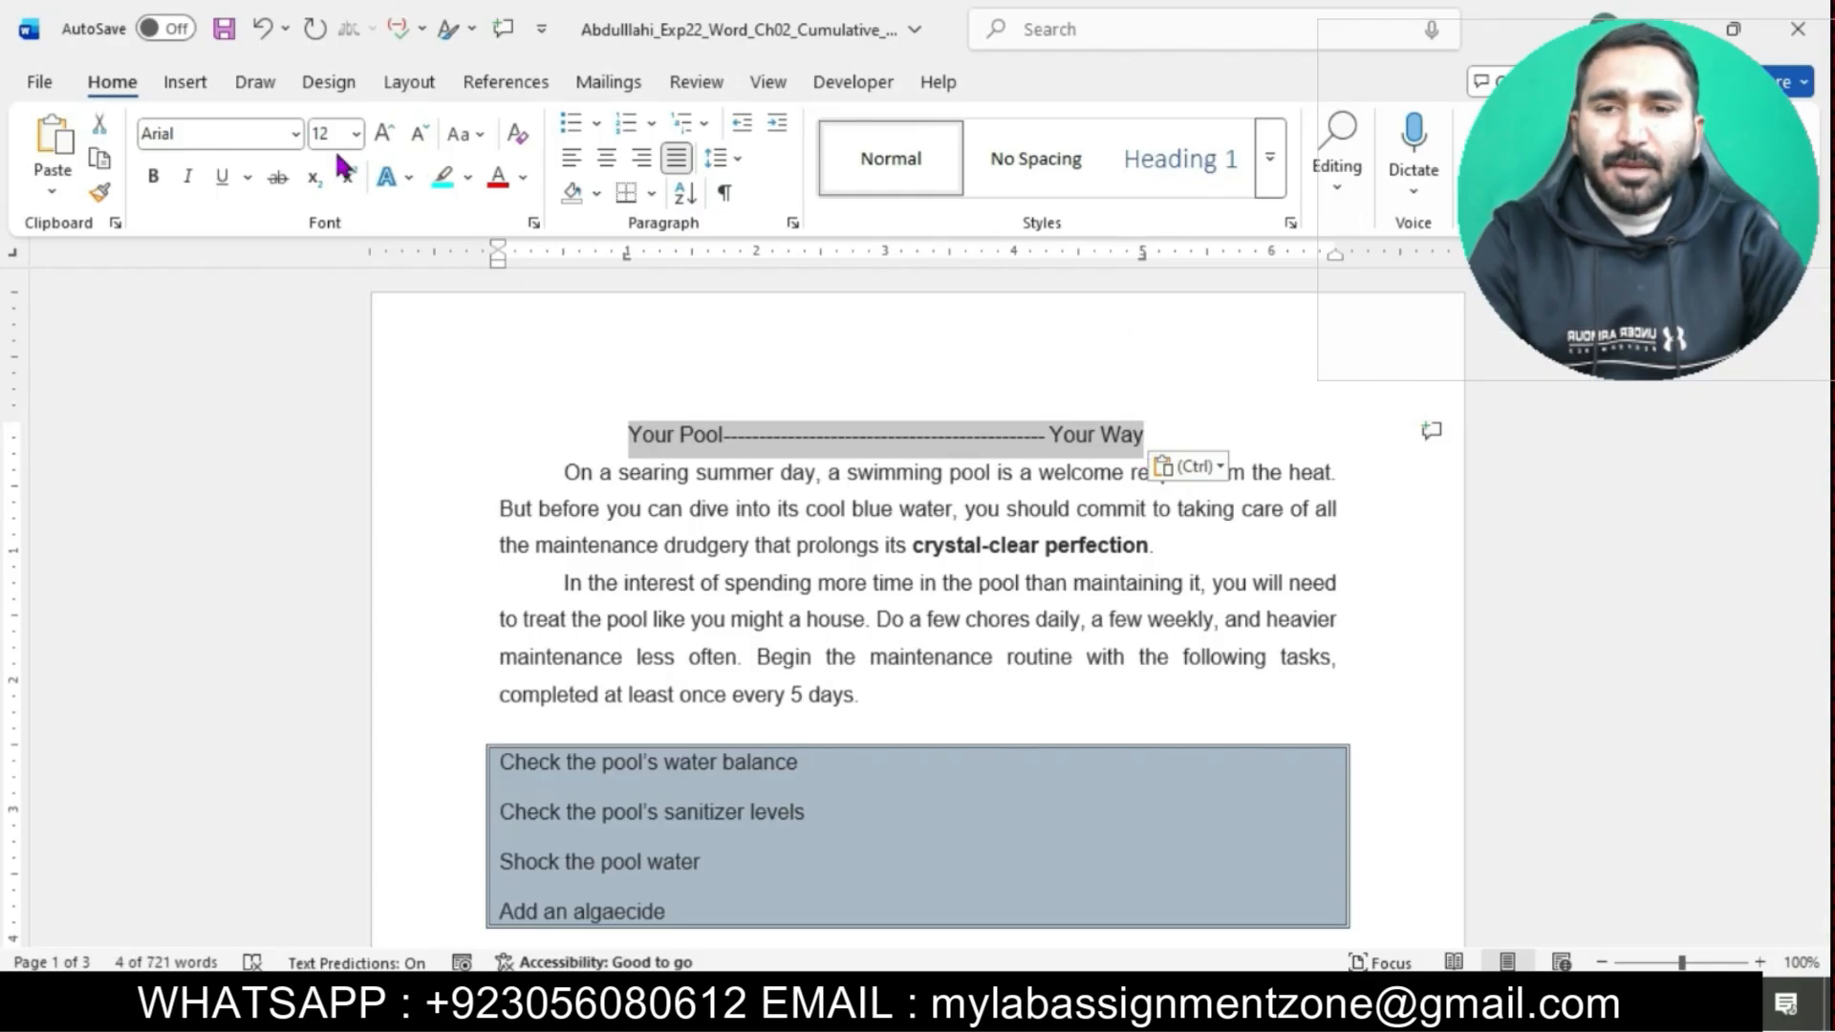
click(294, 133)
click(297, 439)
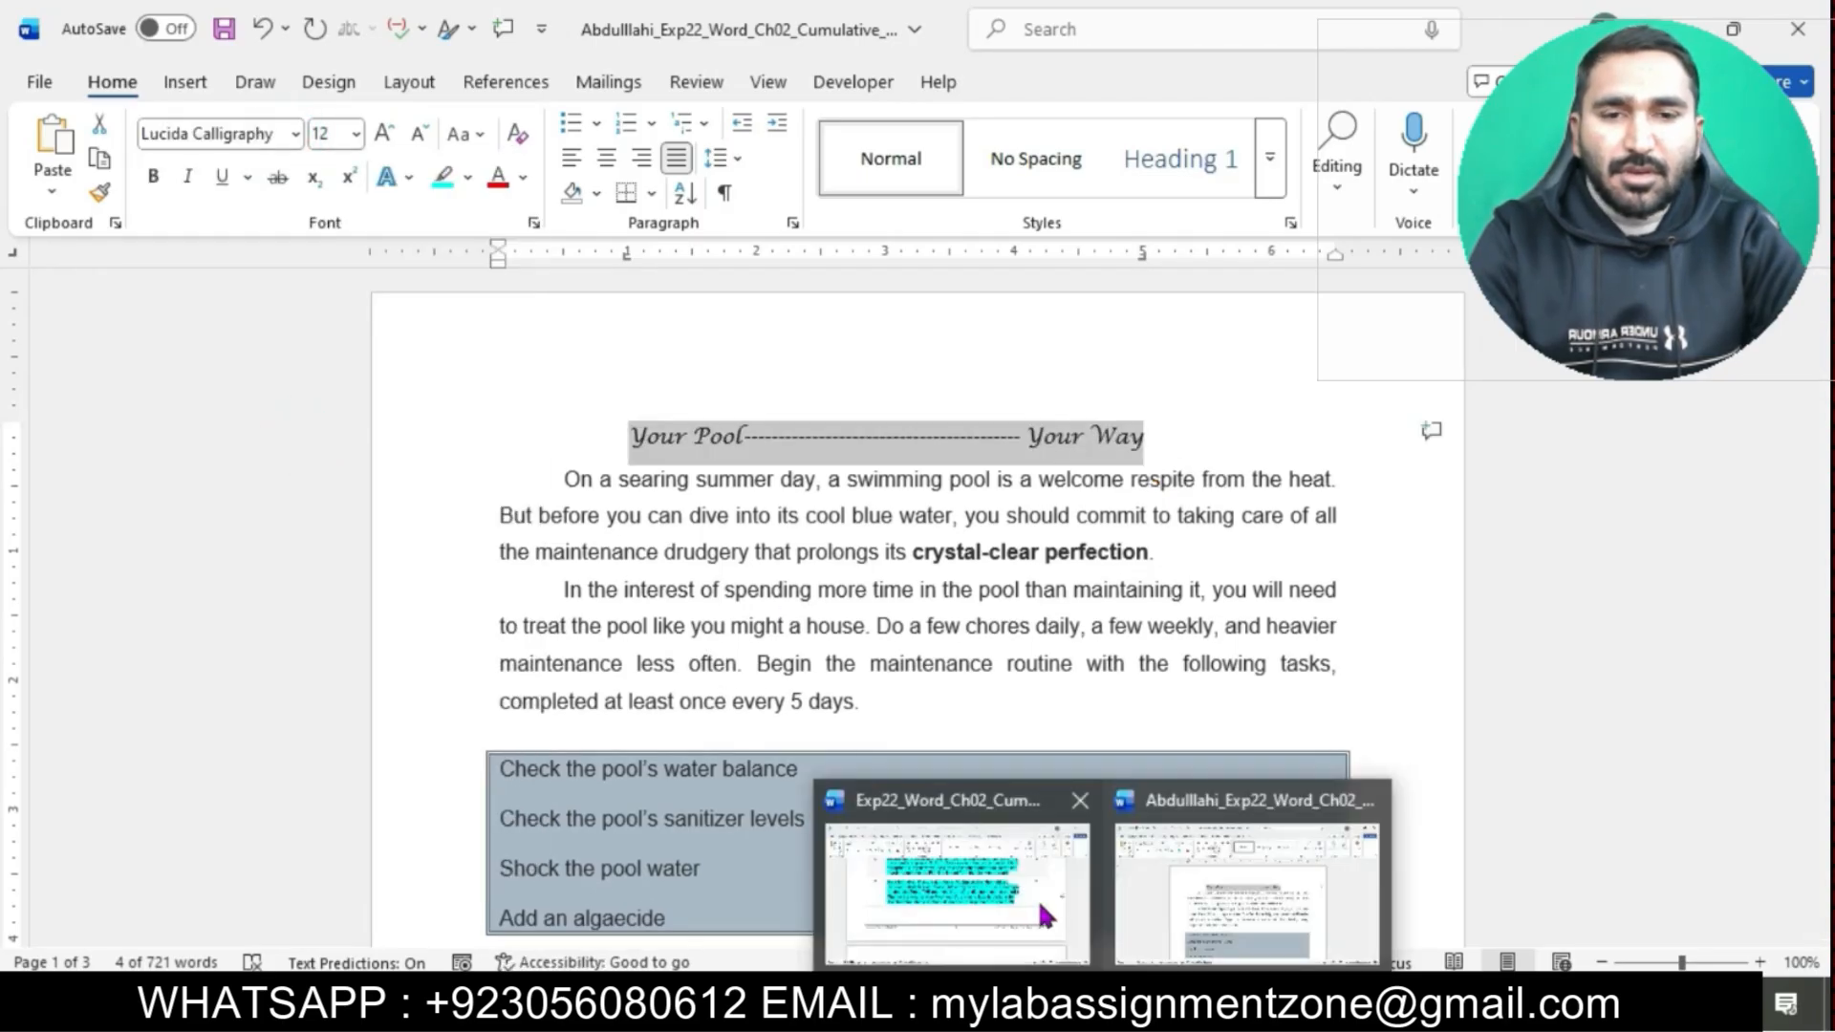
Read the last sentence of step 7 and bold both text items on the pool document's first line.
click(1046, 913)
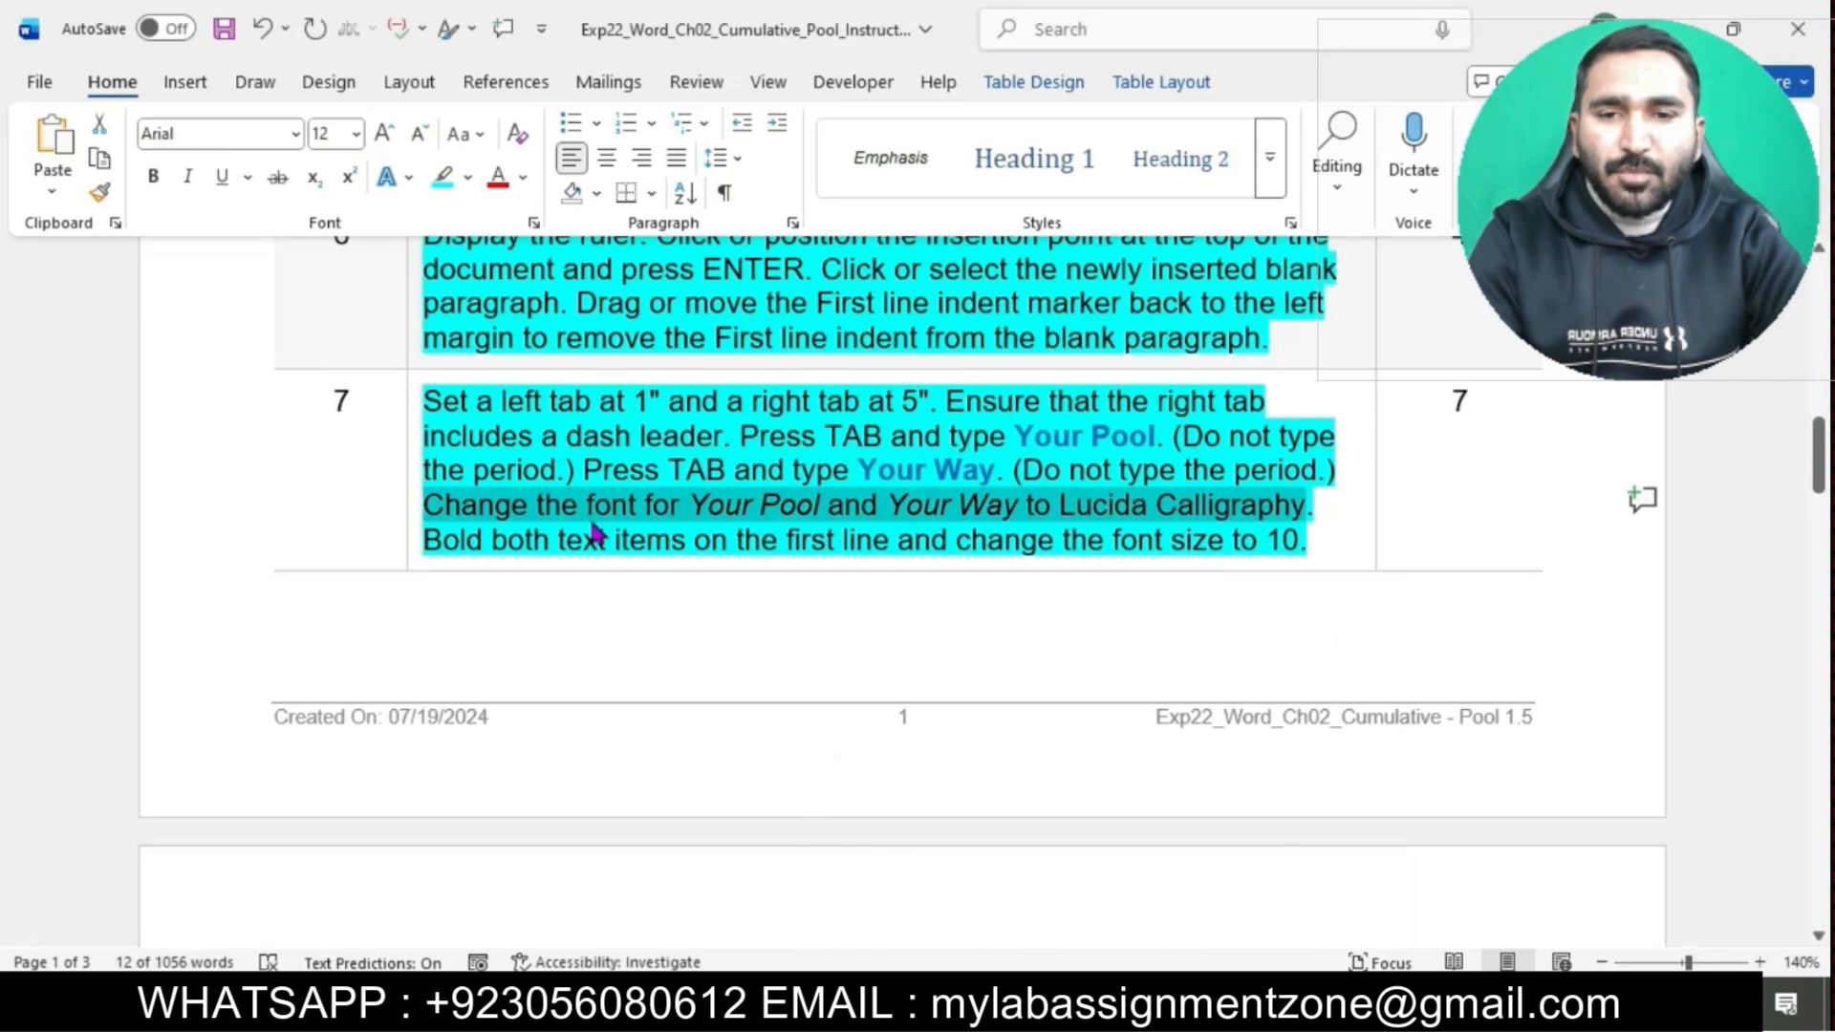
double_click(432, 540)
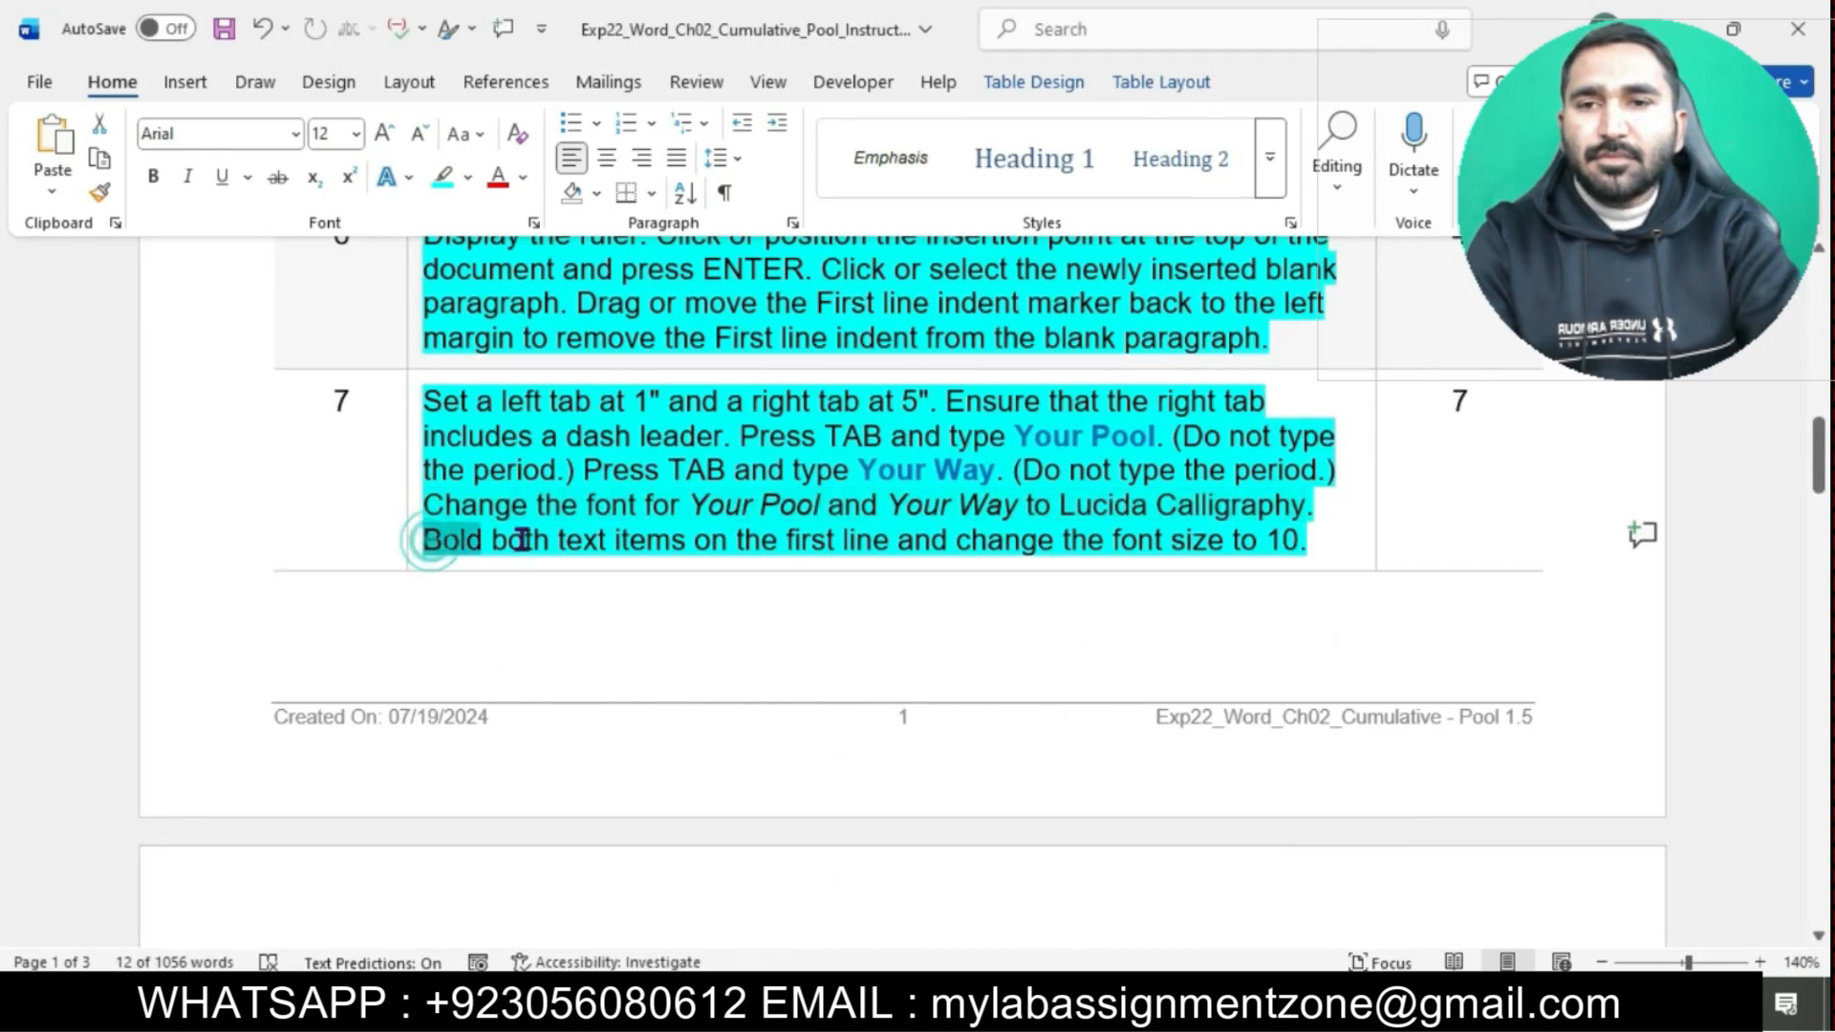
drag(523, 540, 1298, 550)
mouse_move(1102, 1013)
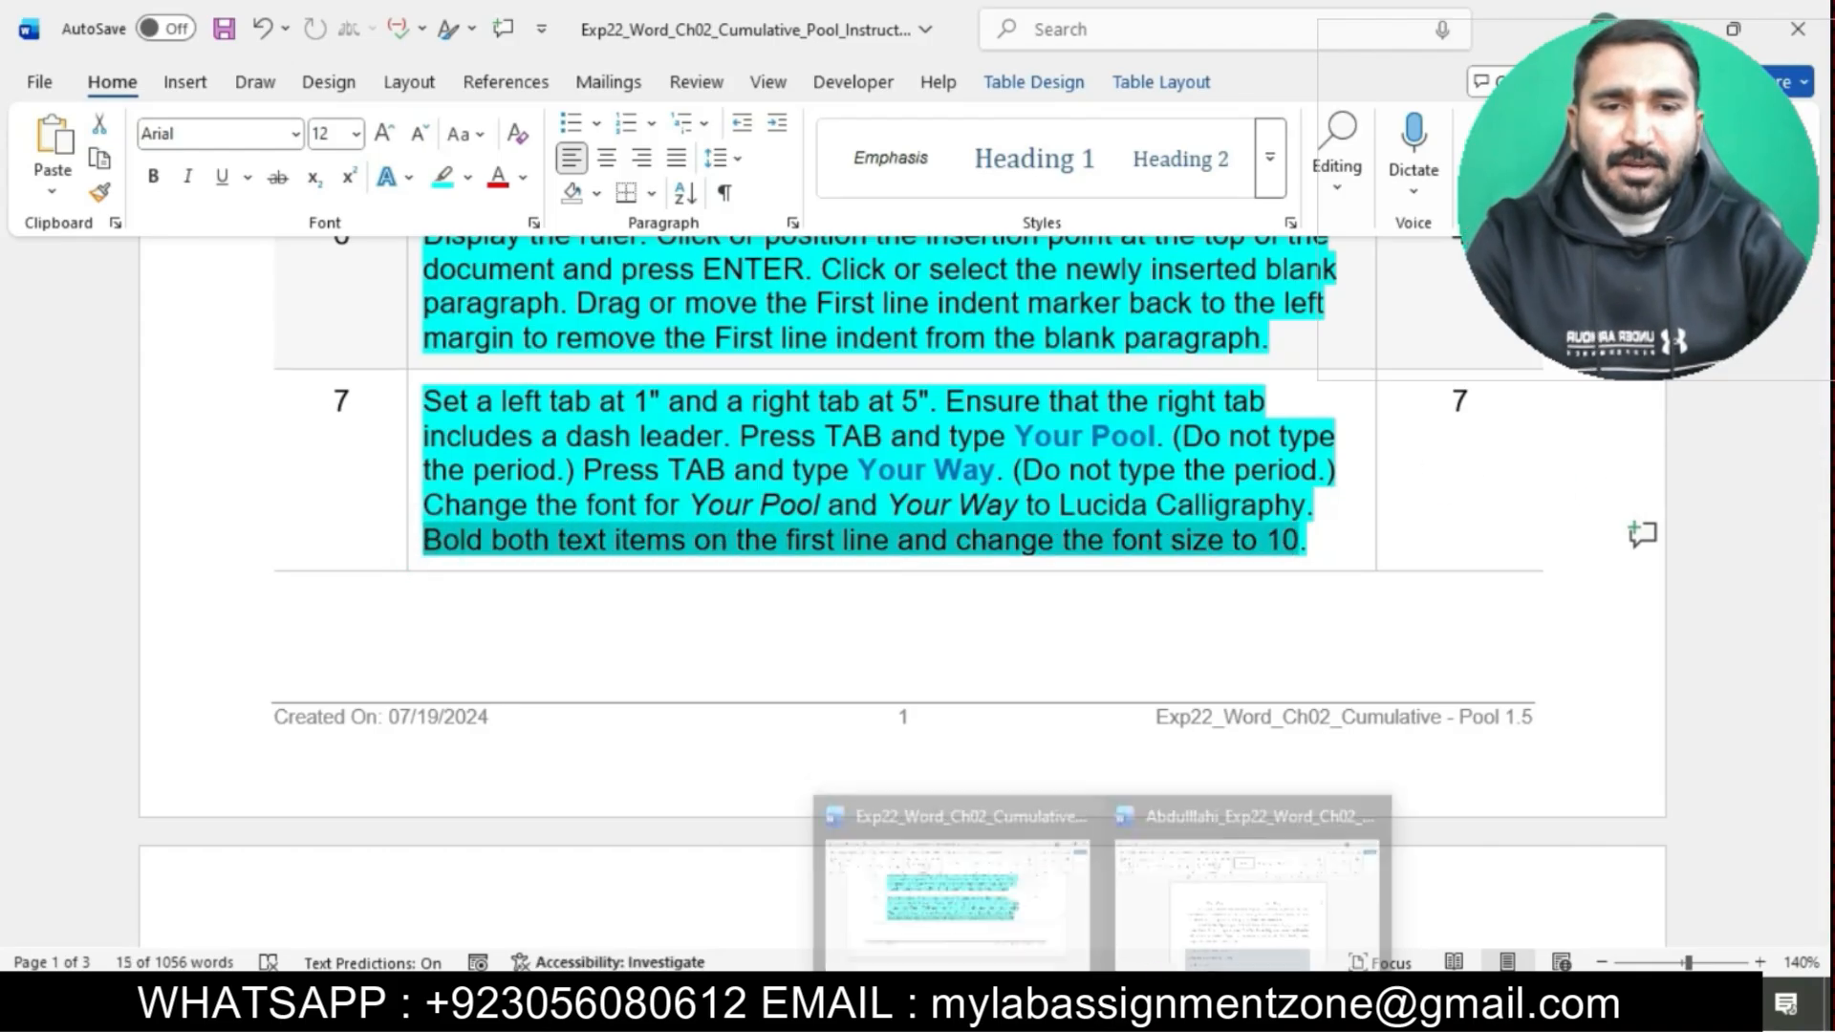
click(1185, 865)
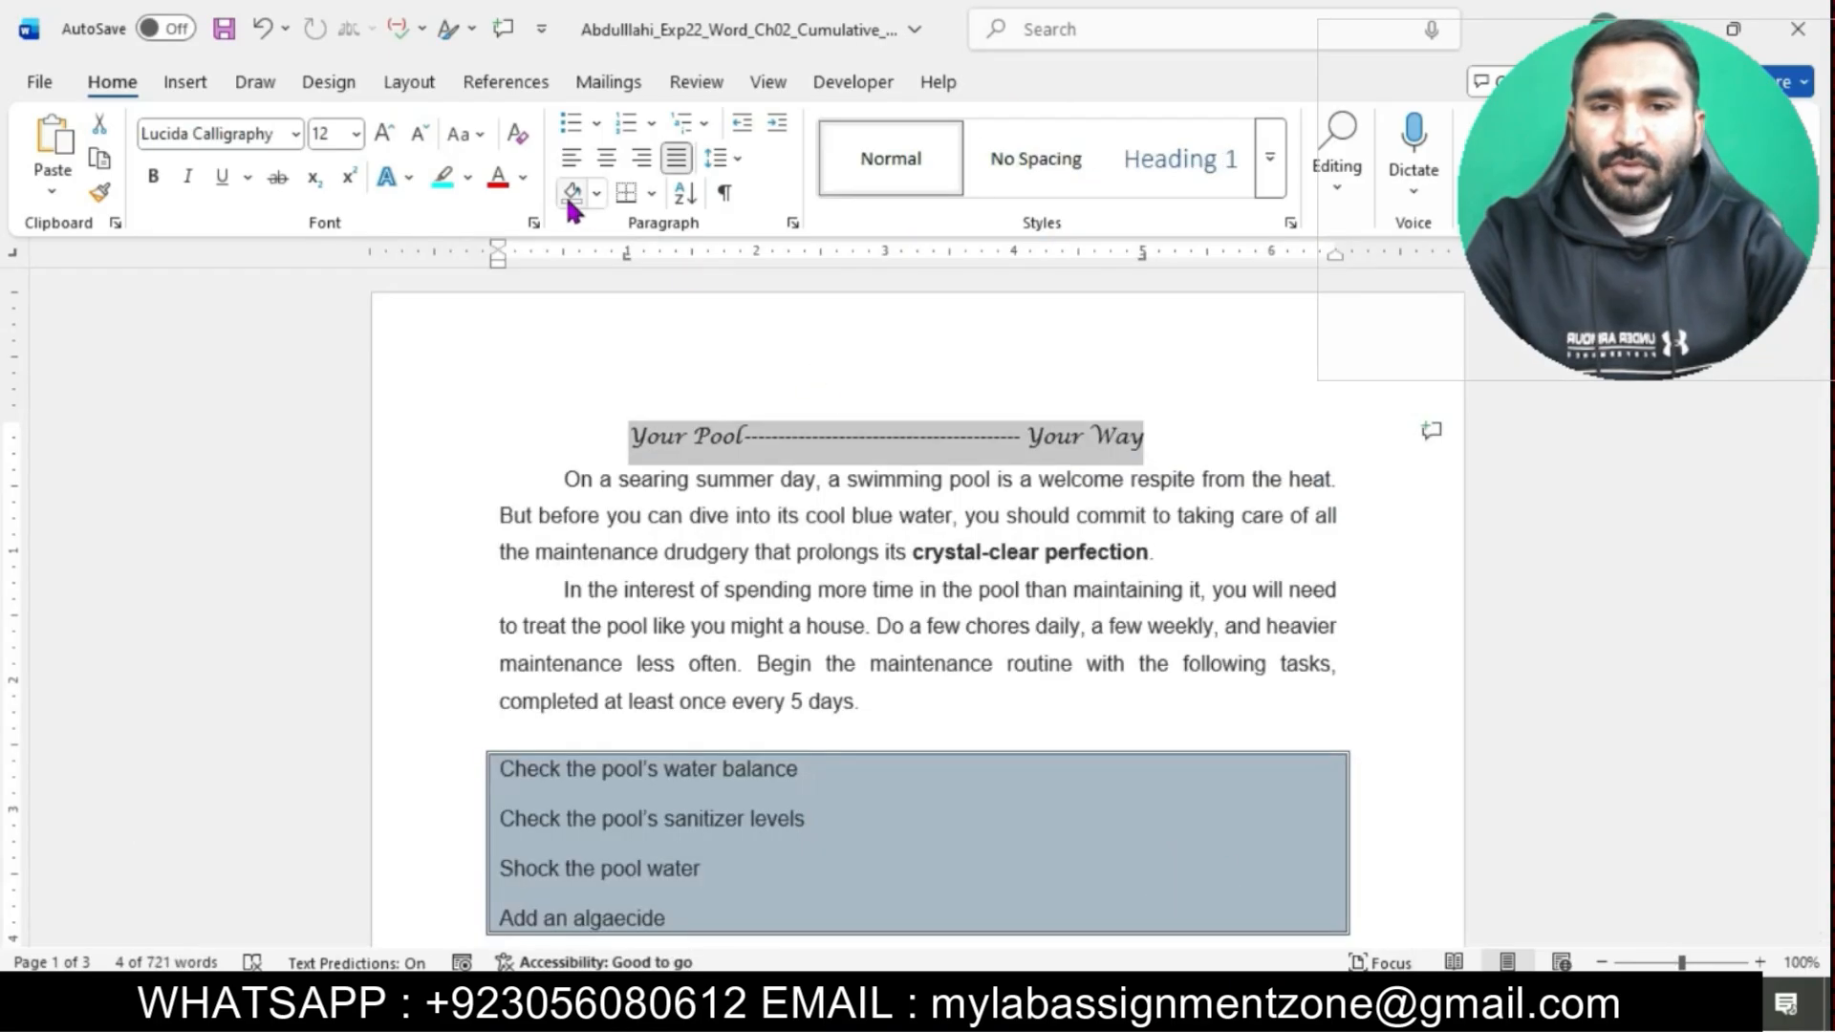
click(153, 179)
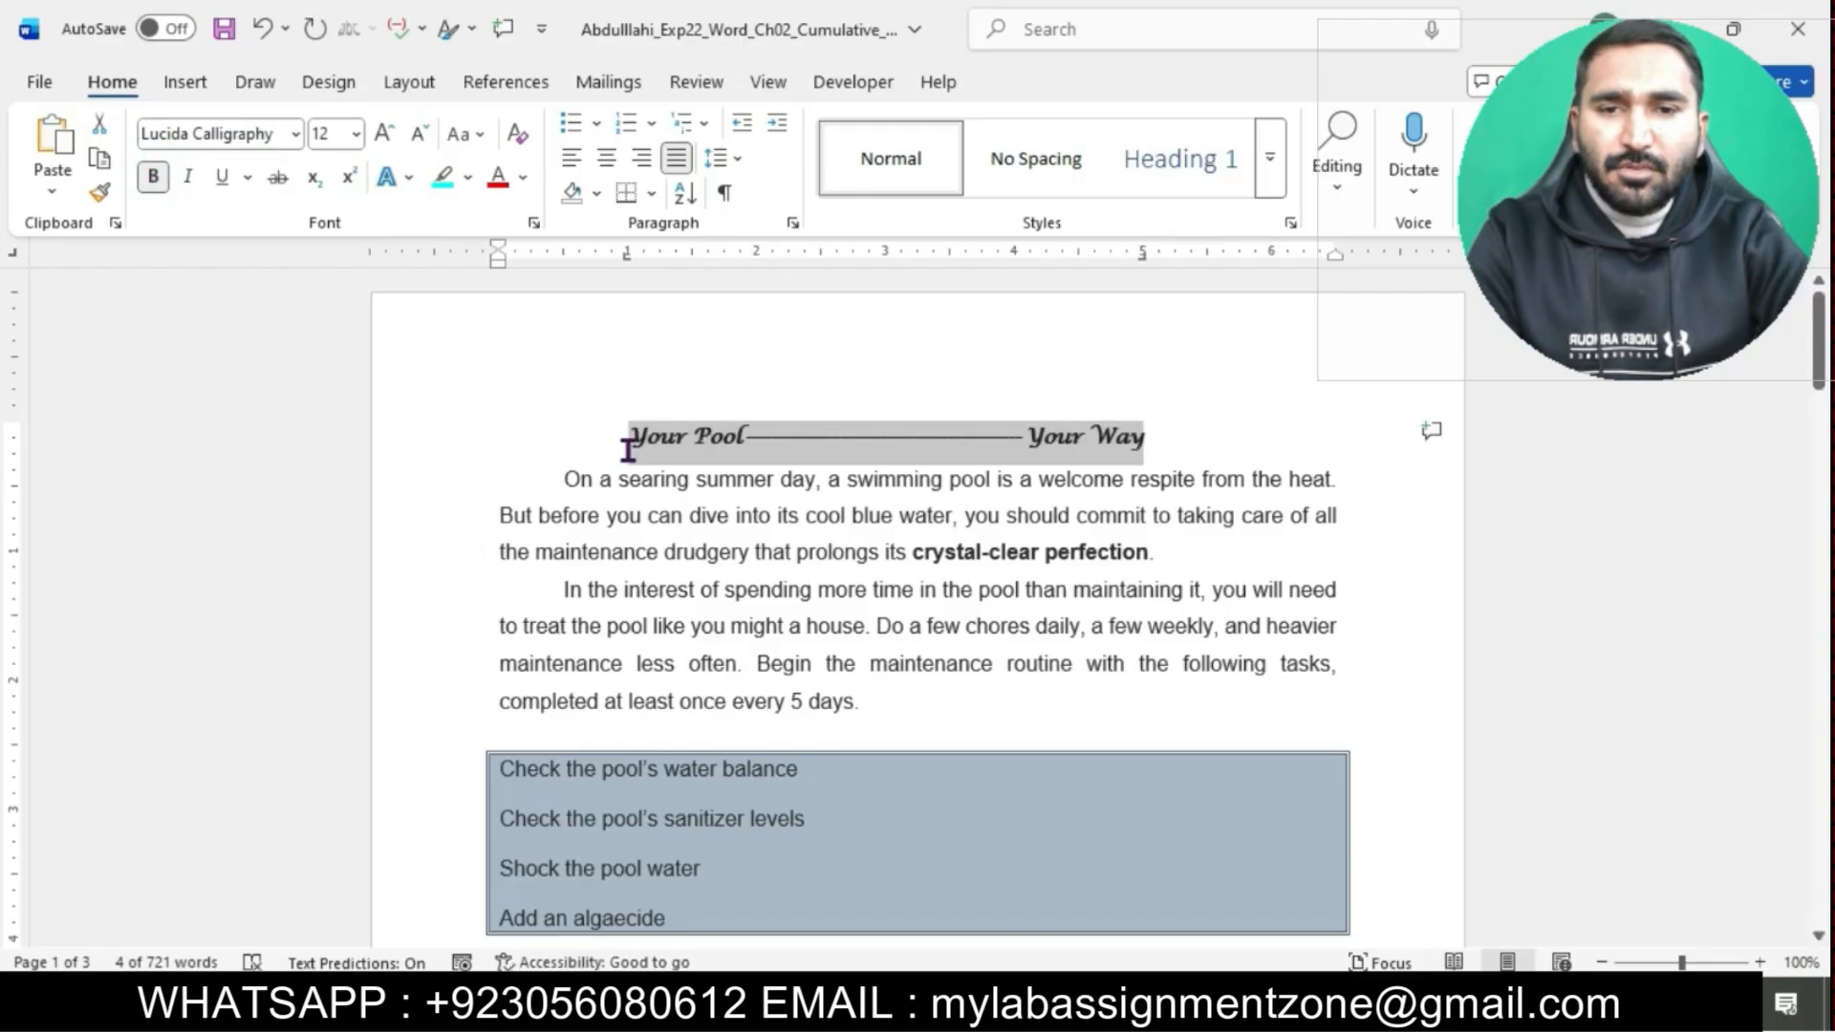
Recheck the size requirement in step 7 and set the font size of the "Your Pool" and "Your Way" line to 10.
mouse_move(1099, 1001)
click(1038, 892)
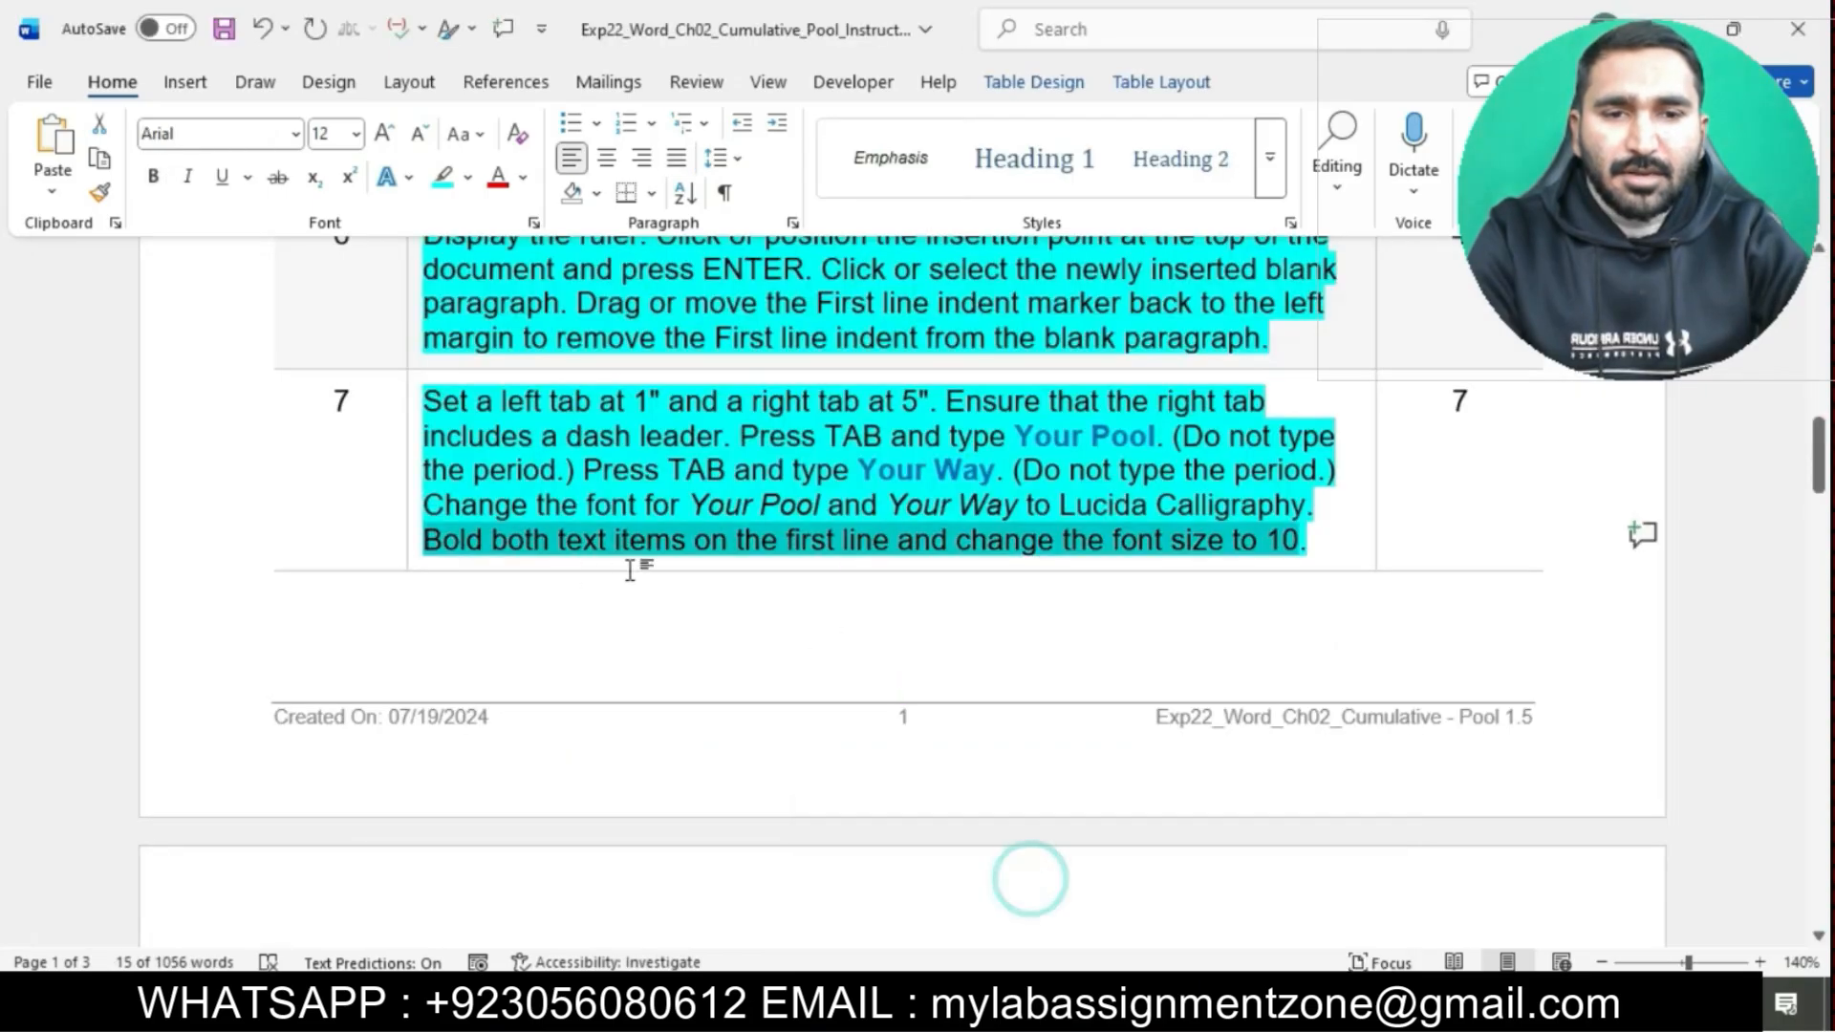
mouse_move(1099, 1002)
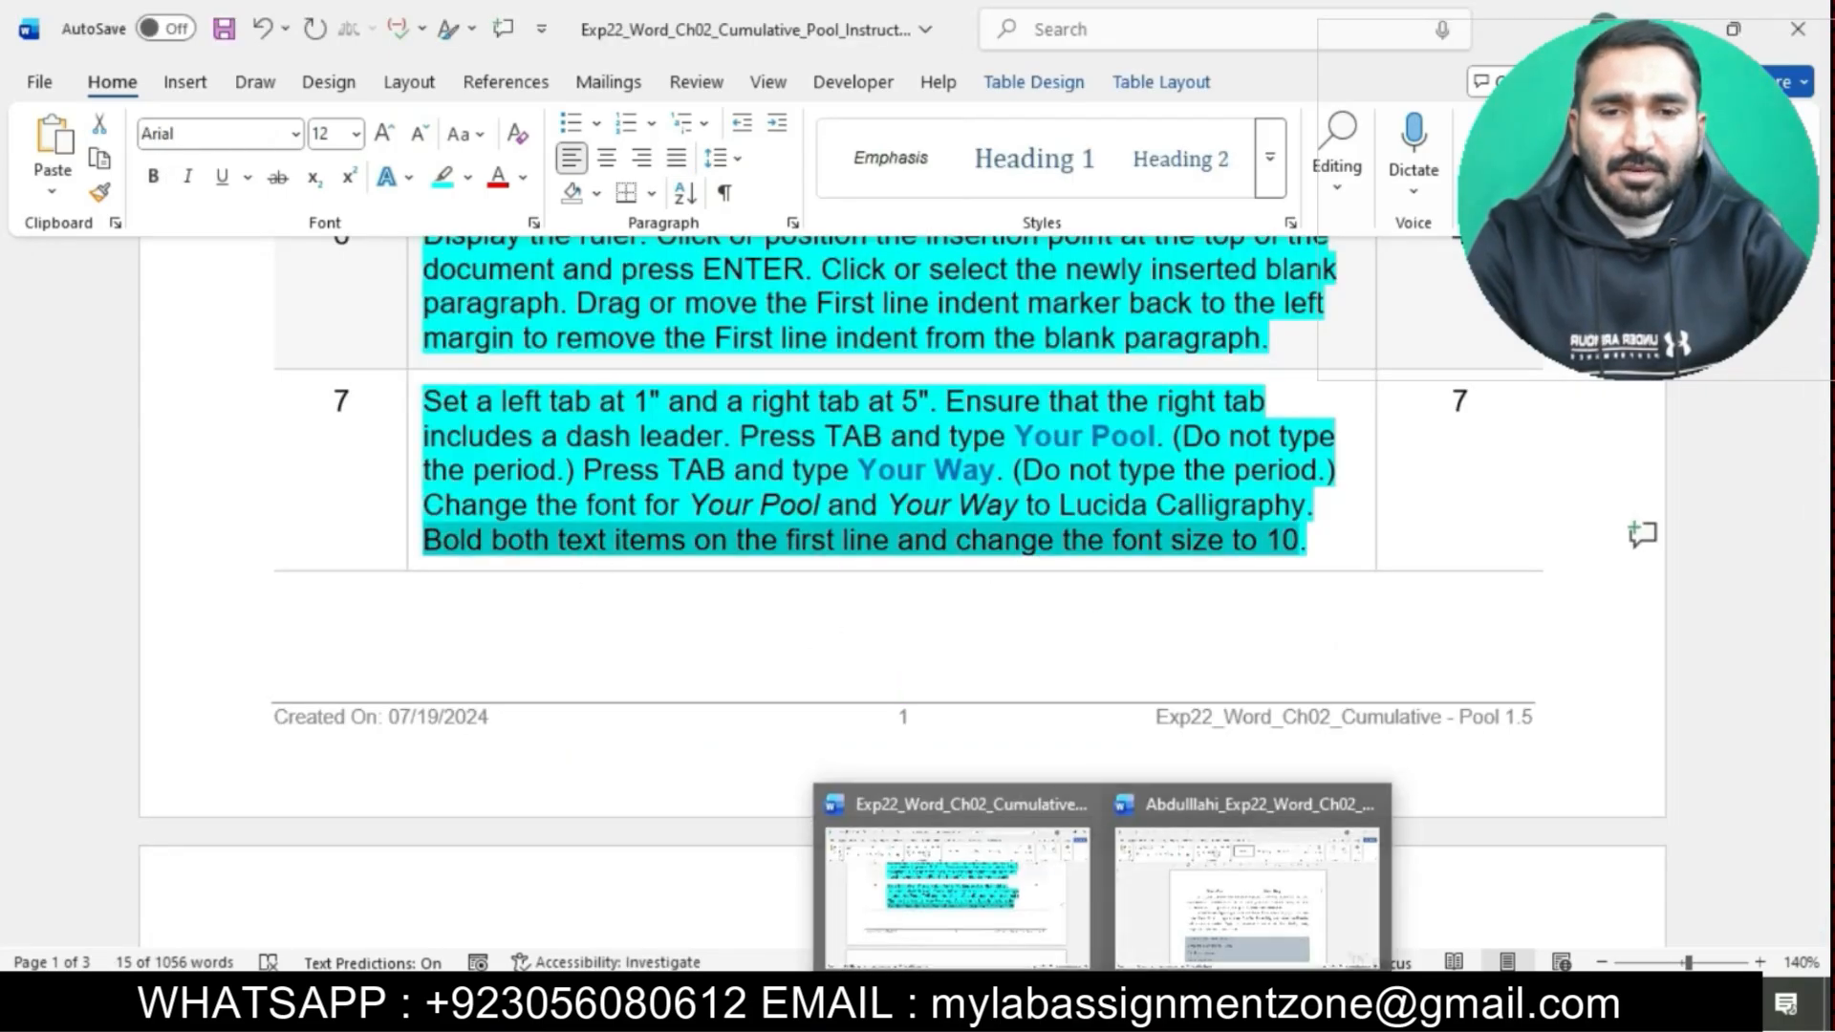
click(1212, 872)
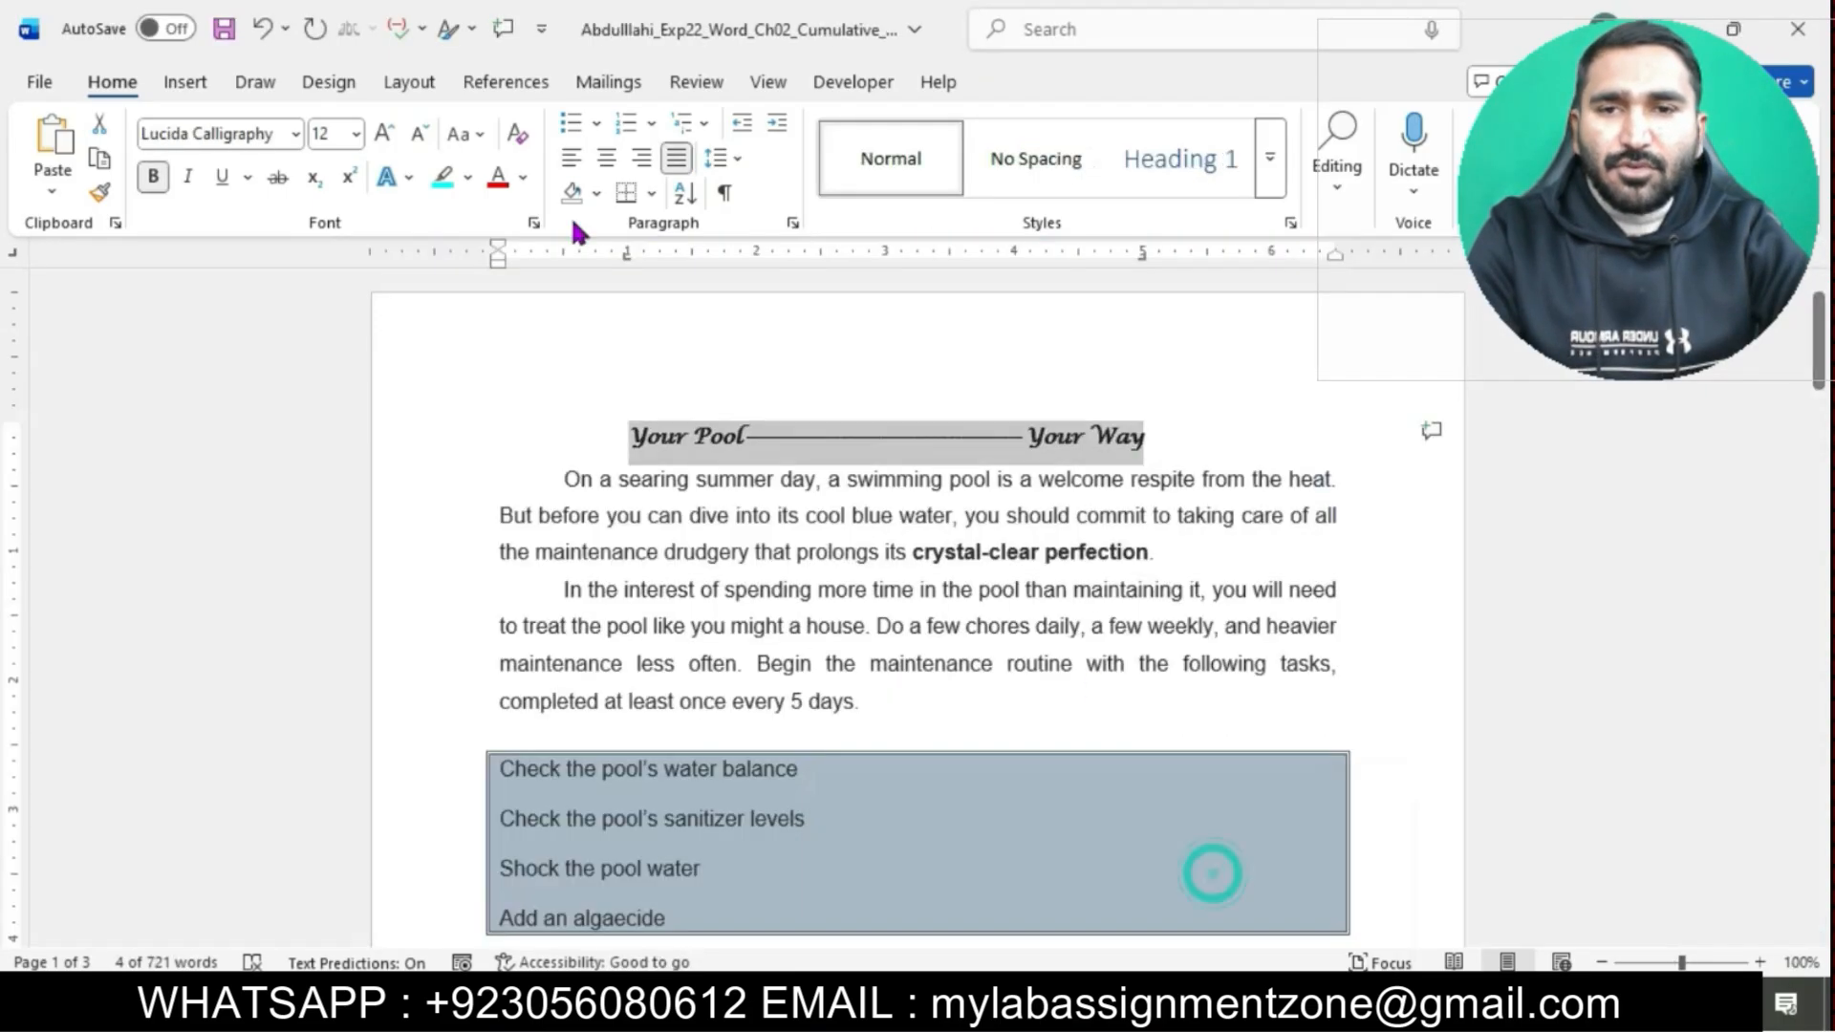
click(355, 133)
click(334, 231)
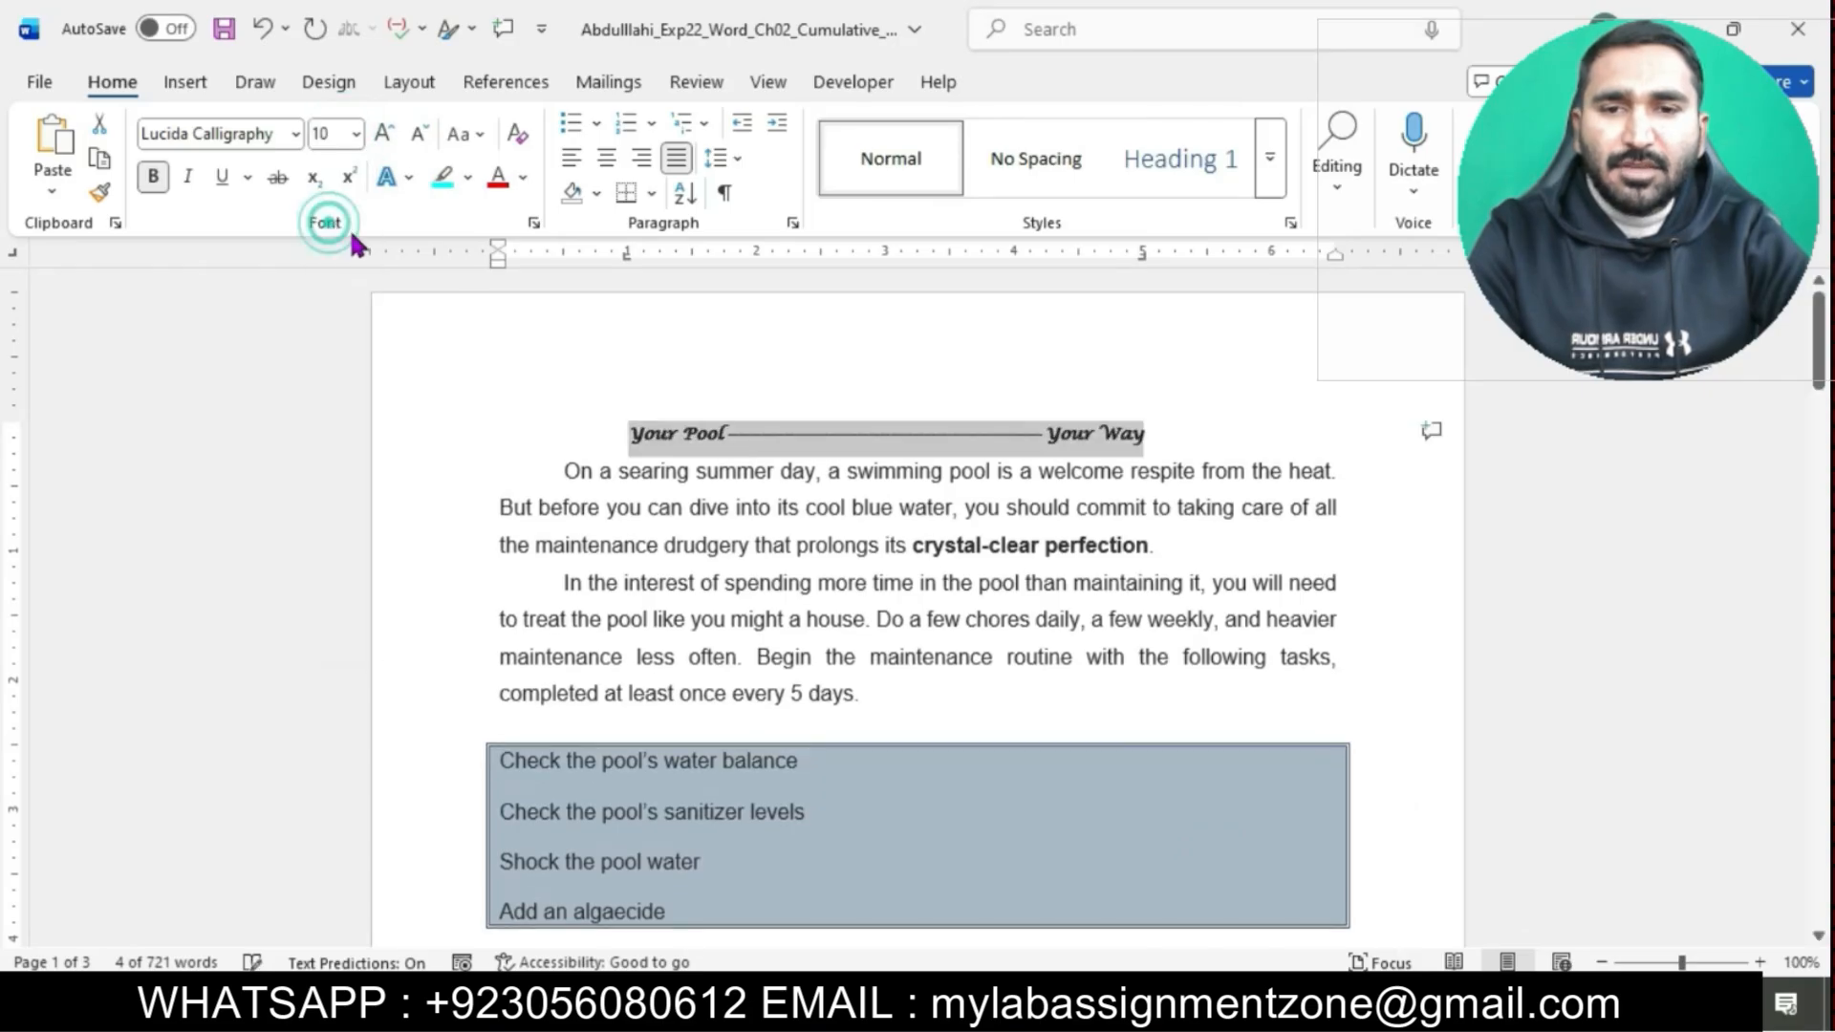
Return to the instructions document and highlight the full text of step 8 in turquoise.
click(765, 505)
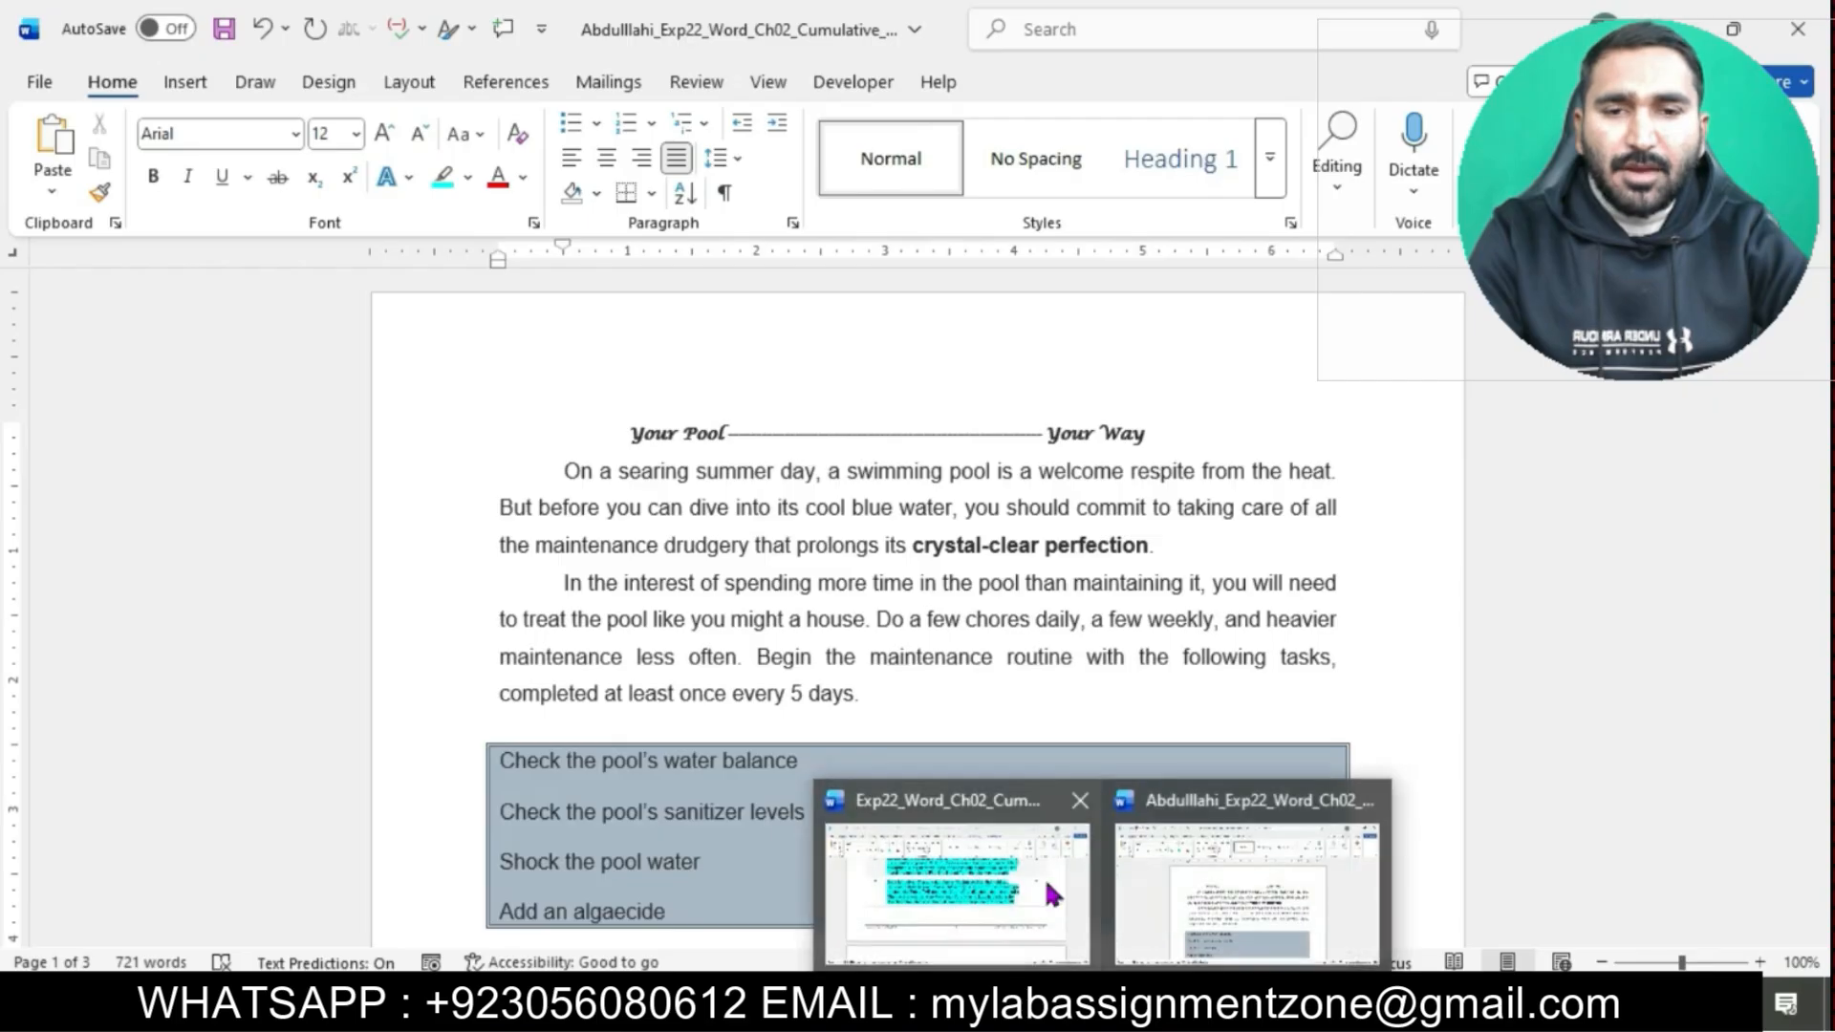
click(1044, 879)
scroll(516, 502, down, 6)
click(420, 516)
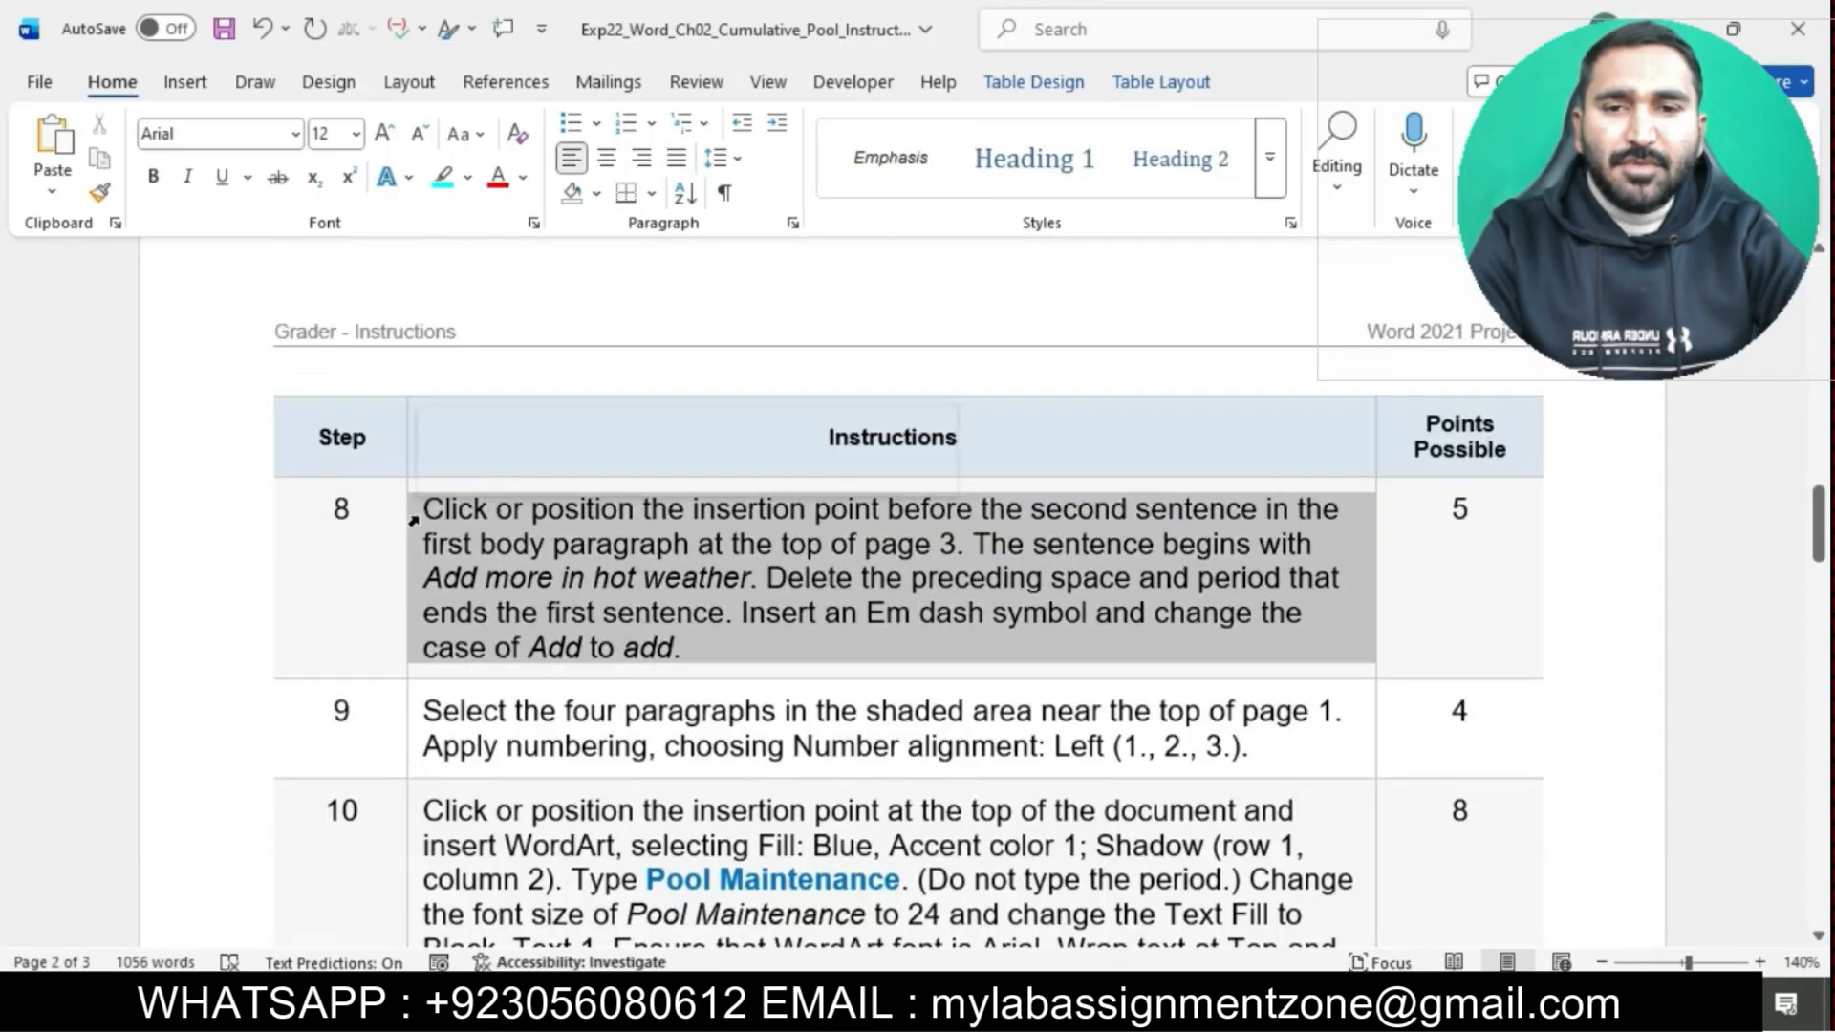
click(538, 469)
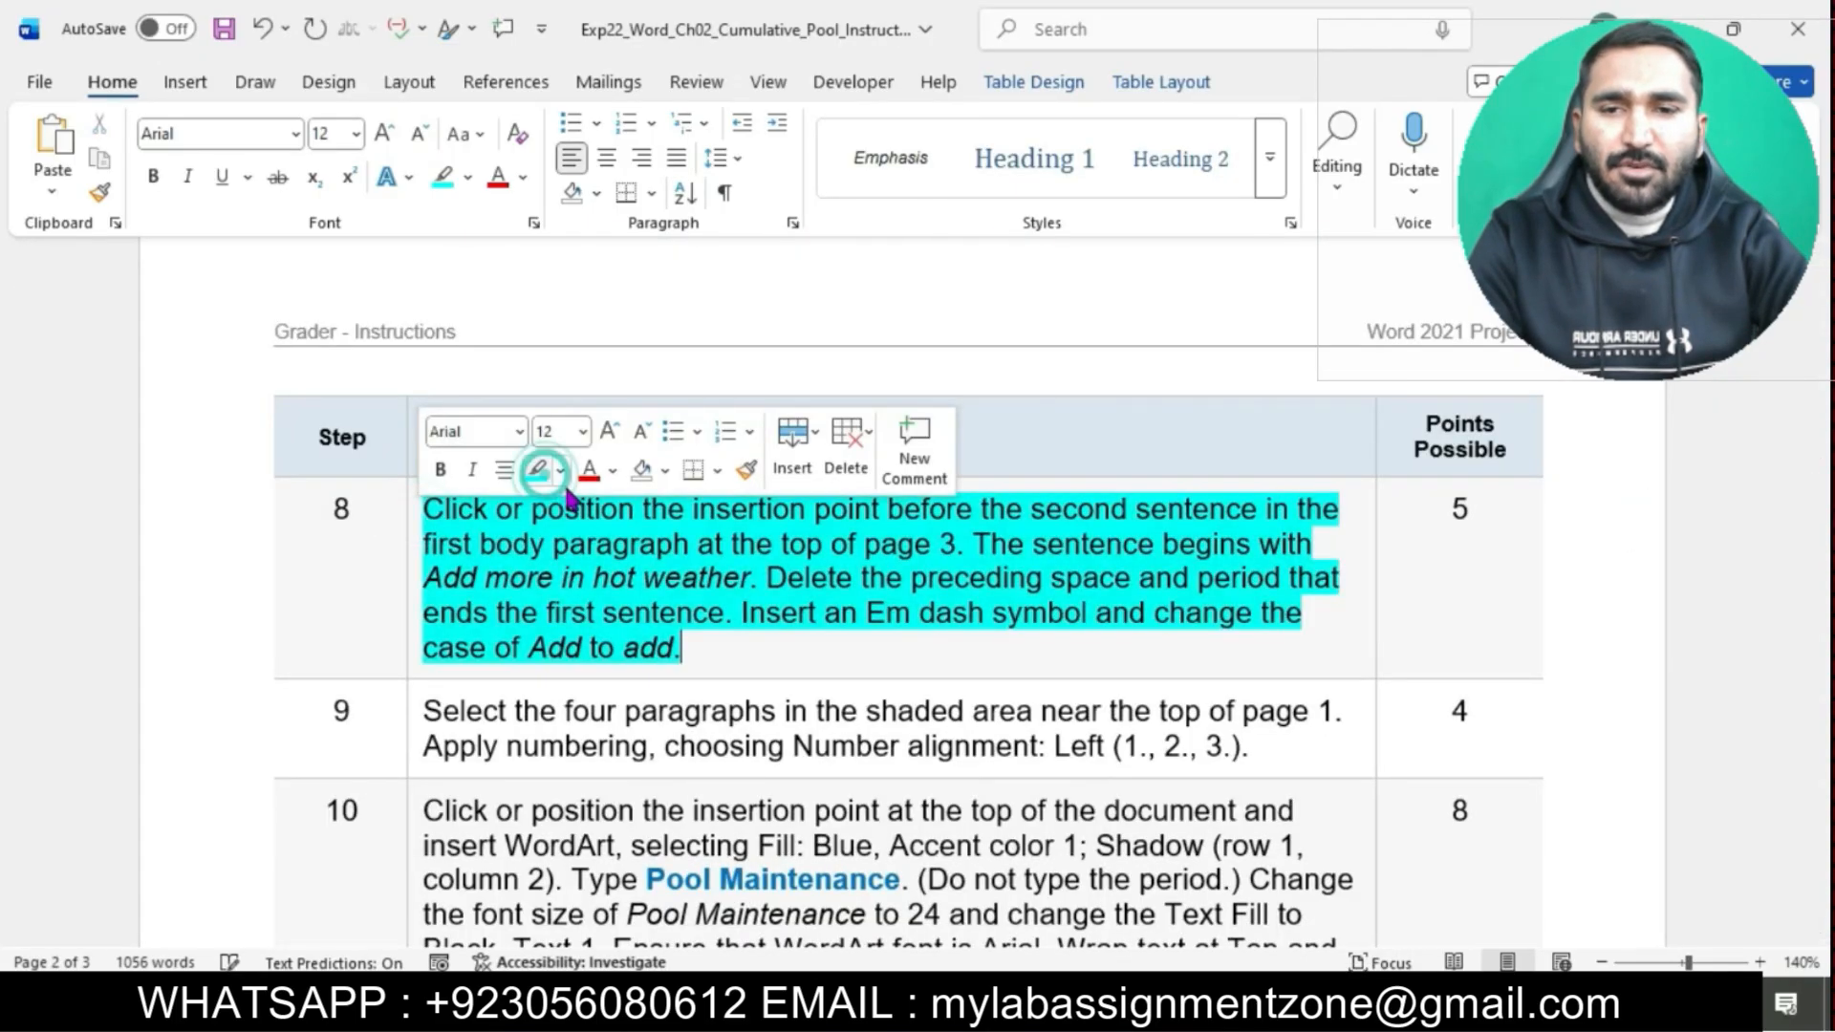
click(678, 589)
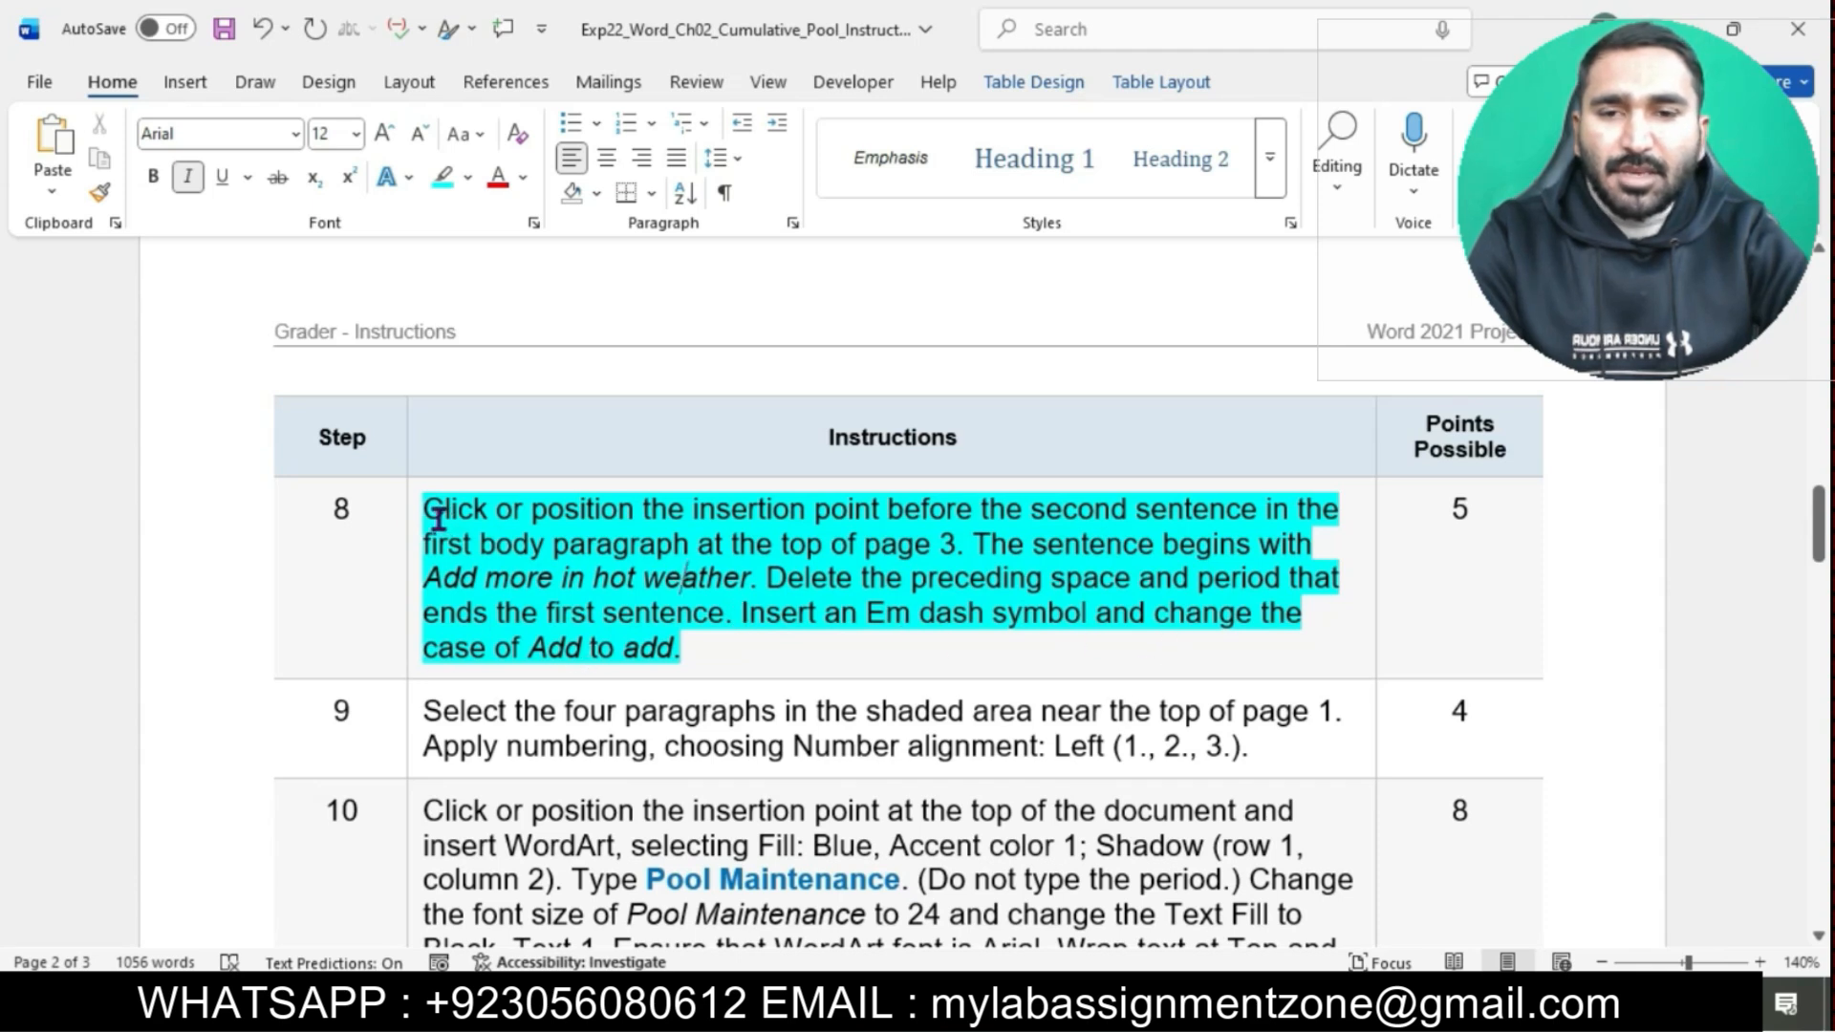
Read the location given in step 8 and place the insertion point before "Add more in hot weather" on page 3 of the pool document.
drag(428, 516, 1173, 521)
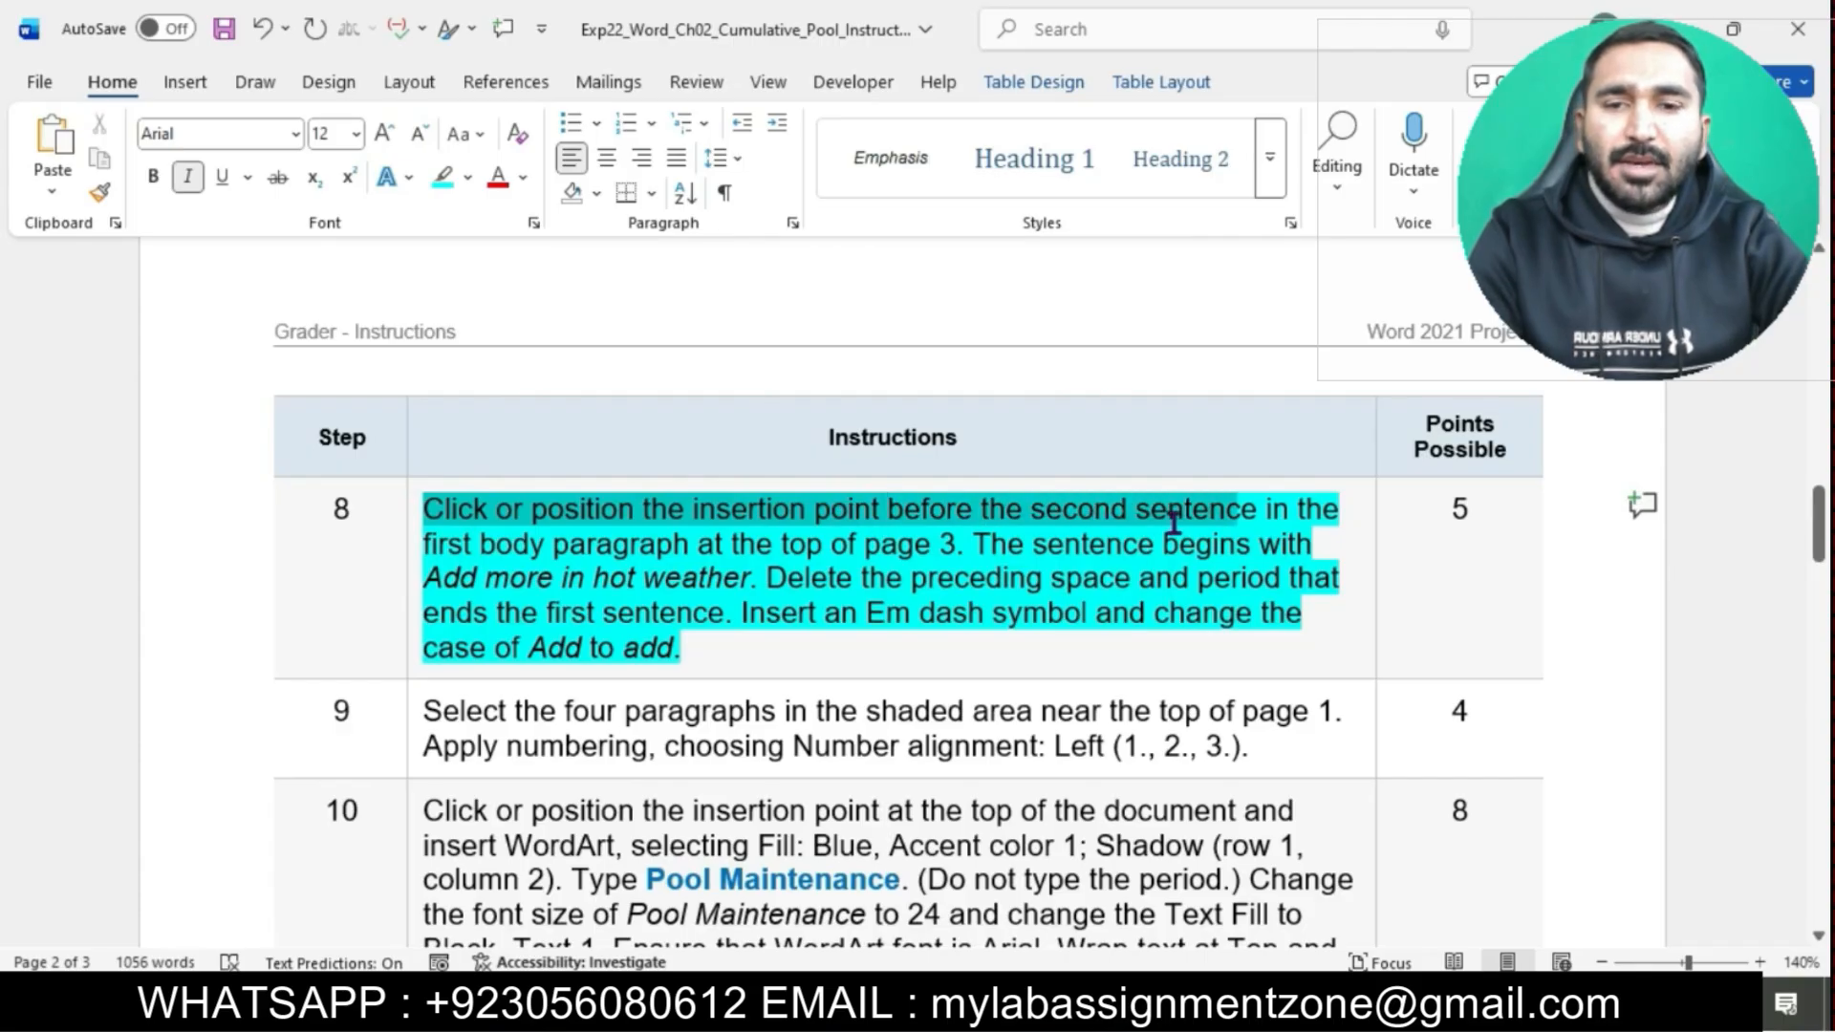
drag(1174, 521, 1201, 521)
drag(994, 513, 748, 591)
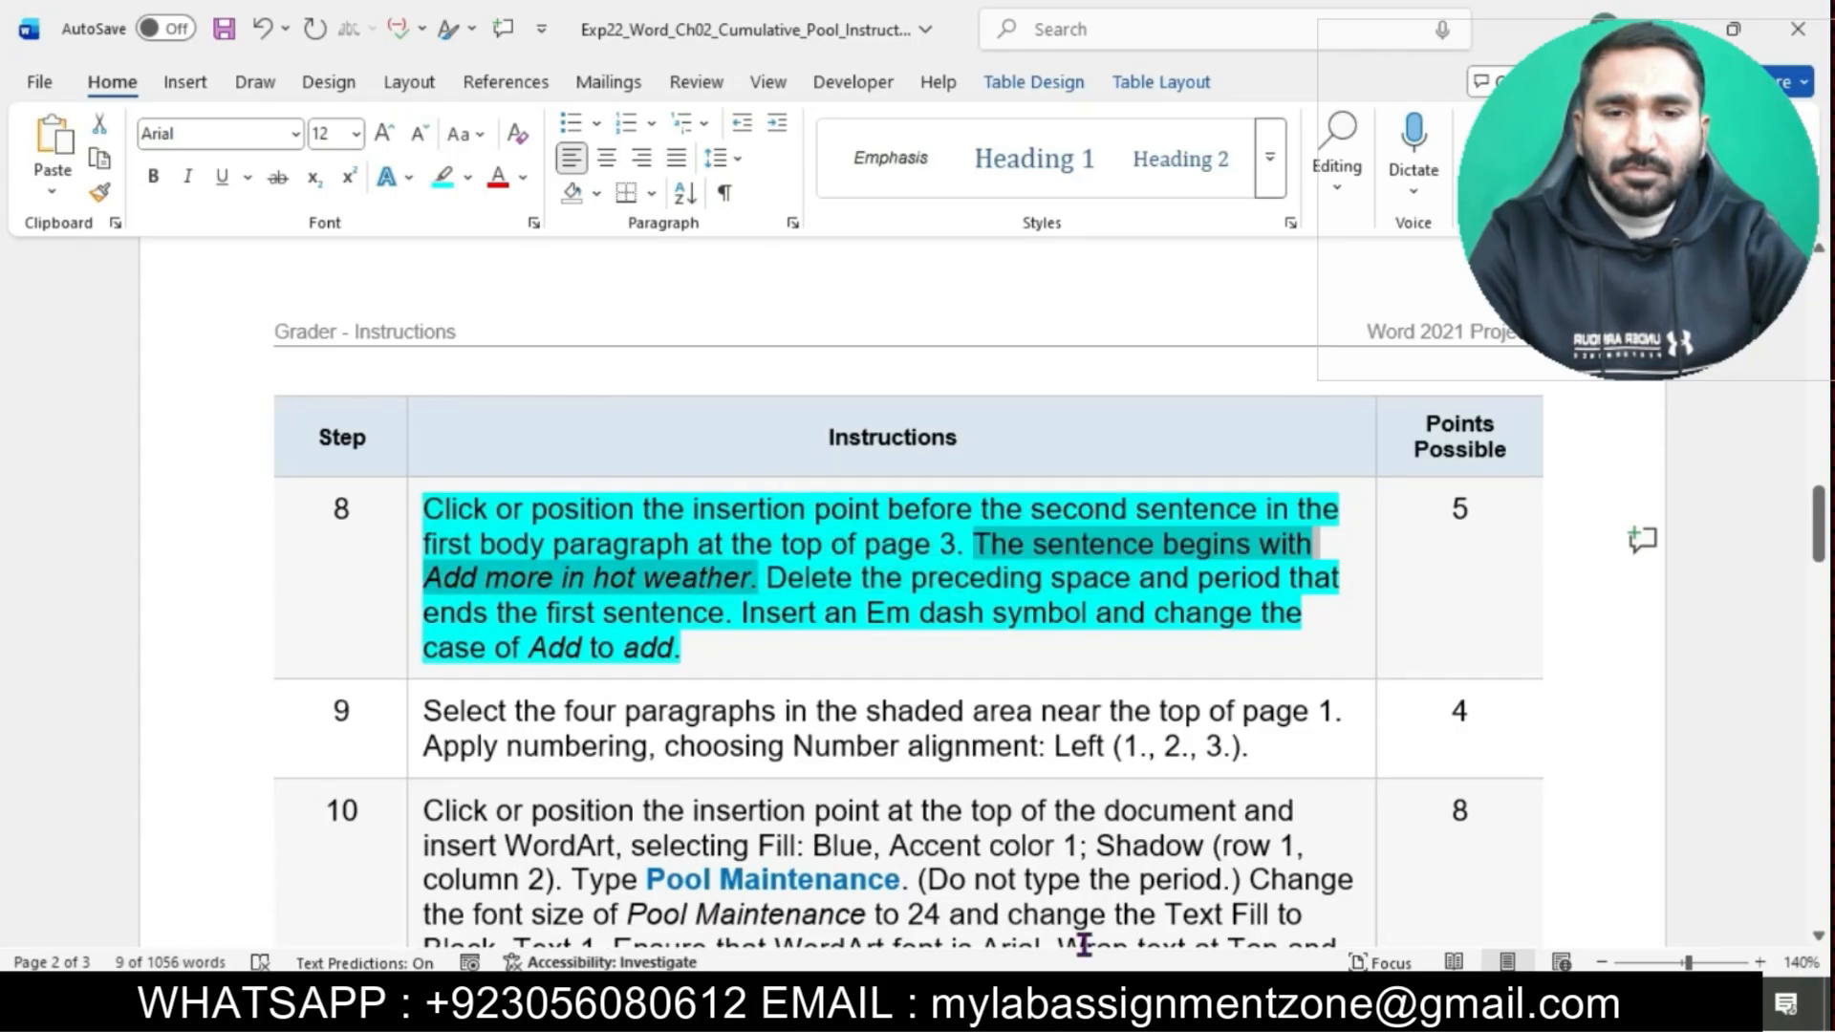
mouse_move(1106, 1011)
click(1193, 880)
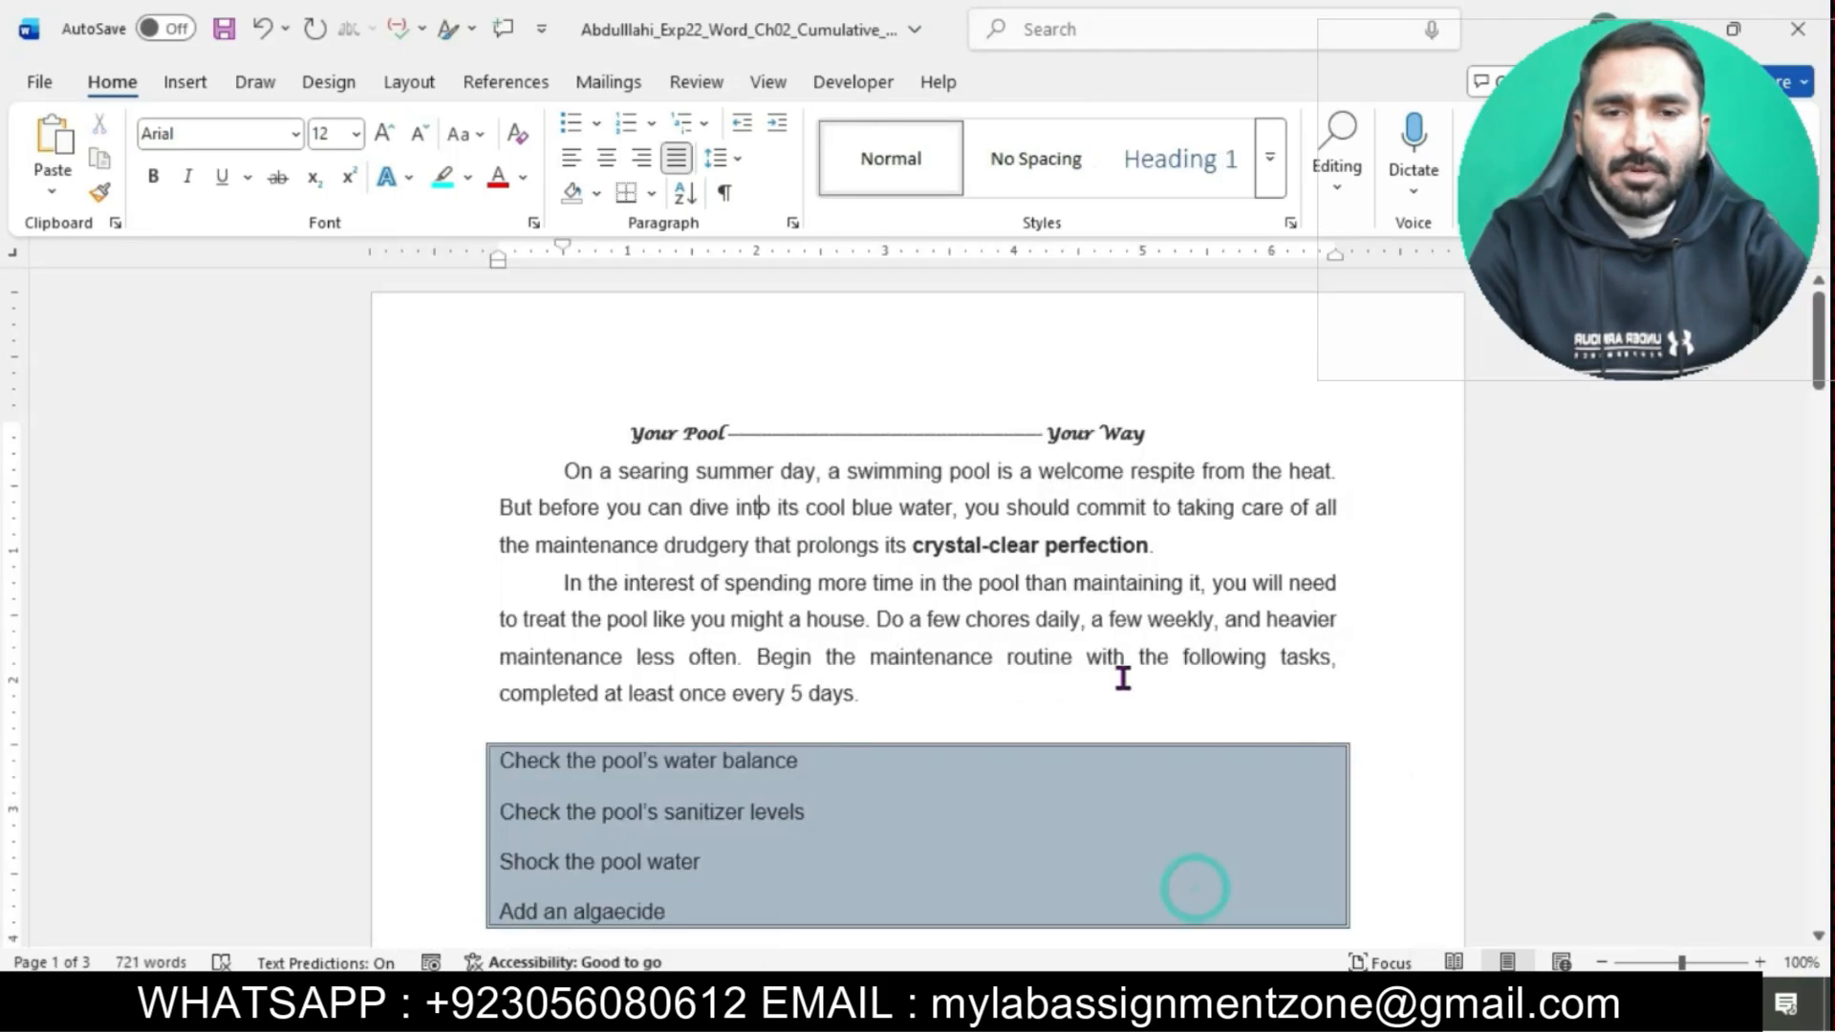
scroll(1123, 678, down, 10)
scroll(1123, 678, down, 6)
scroll(1123, 677, down, 10)
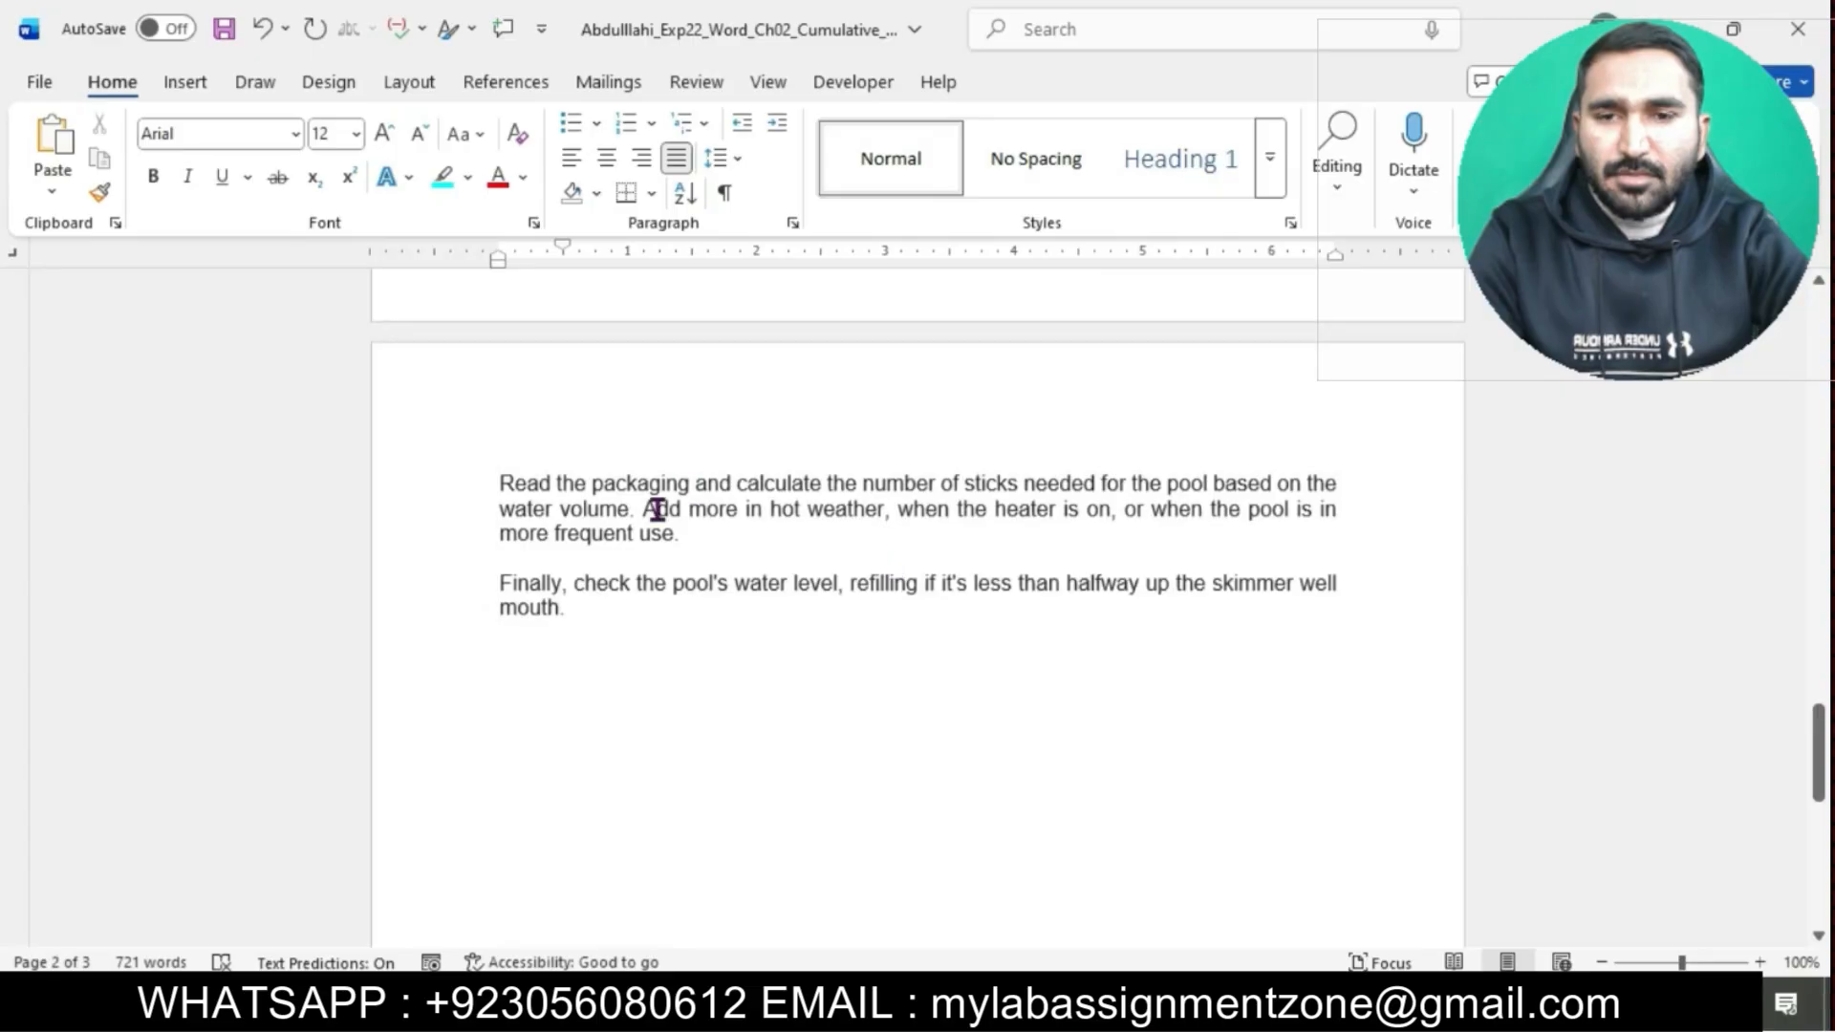
click(642, 508)
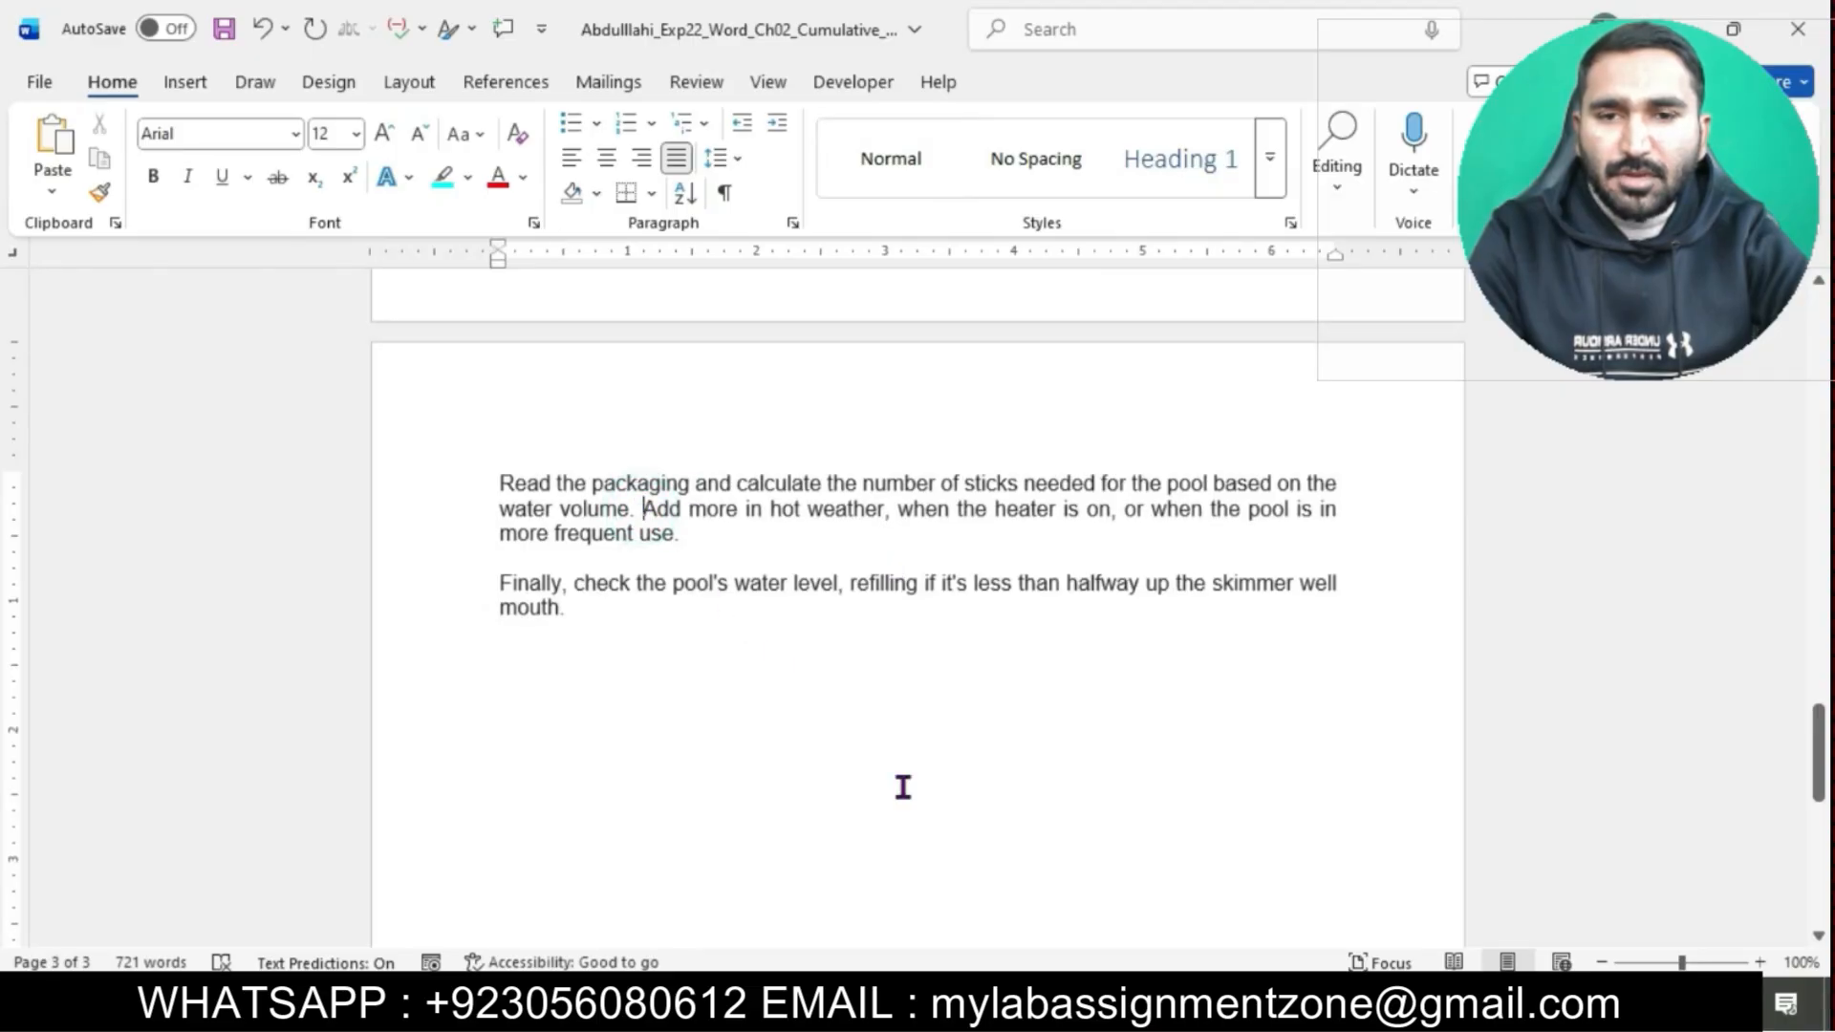
Check step 8's deletion requirement and delete the period and space between "water volume" and "Add" in the pool document.
click(1035, 898)
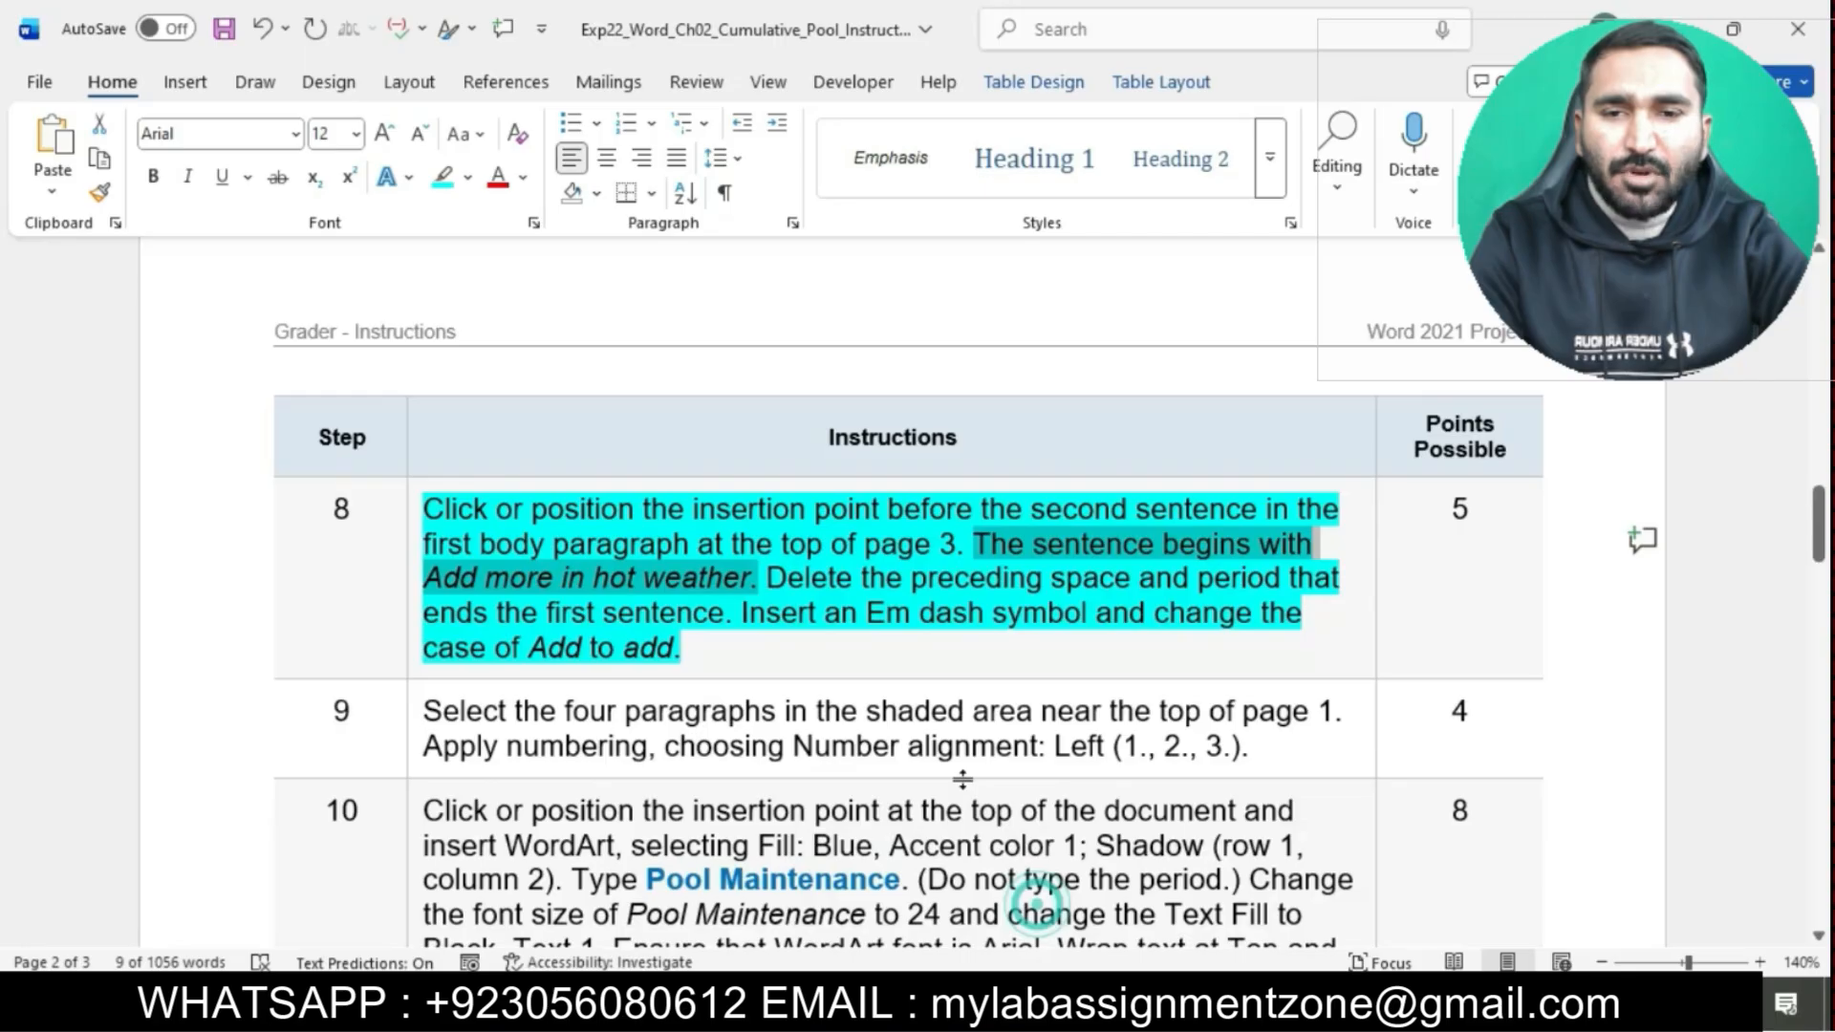
drag(779, 580, 728, 613)
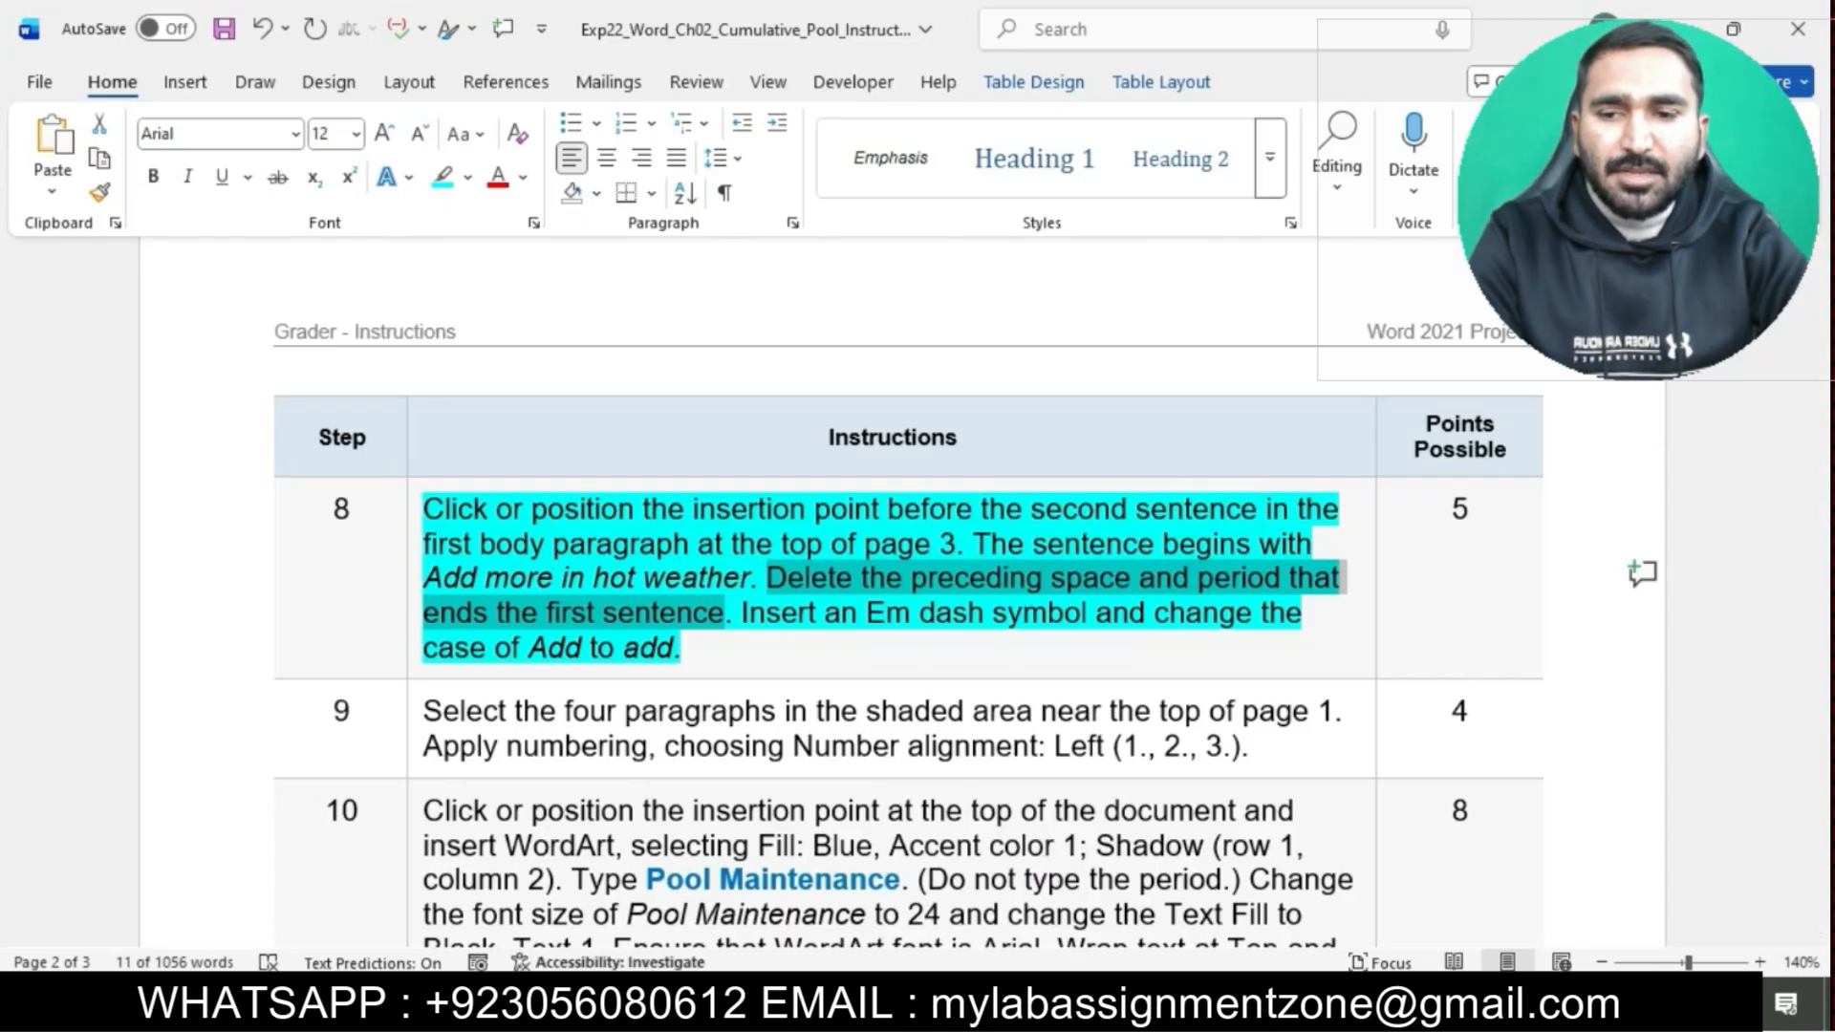
click(1173, 898)
key(Delete)
key(Delete)
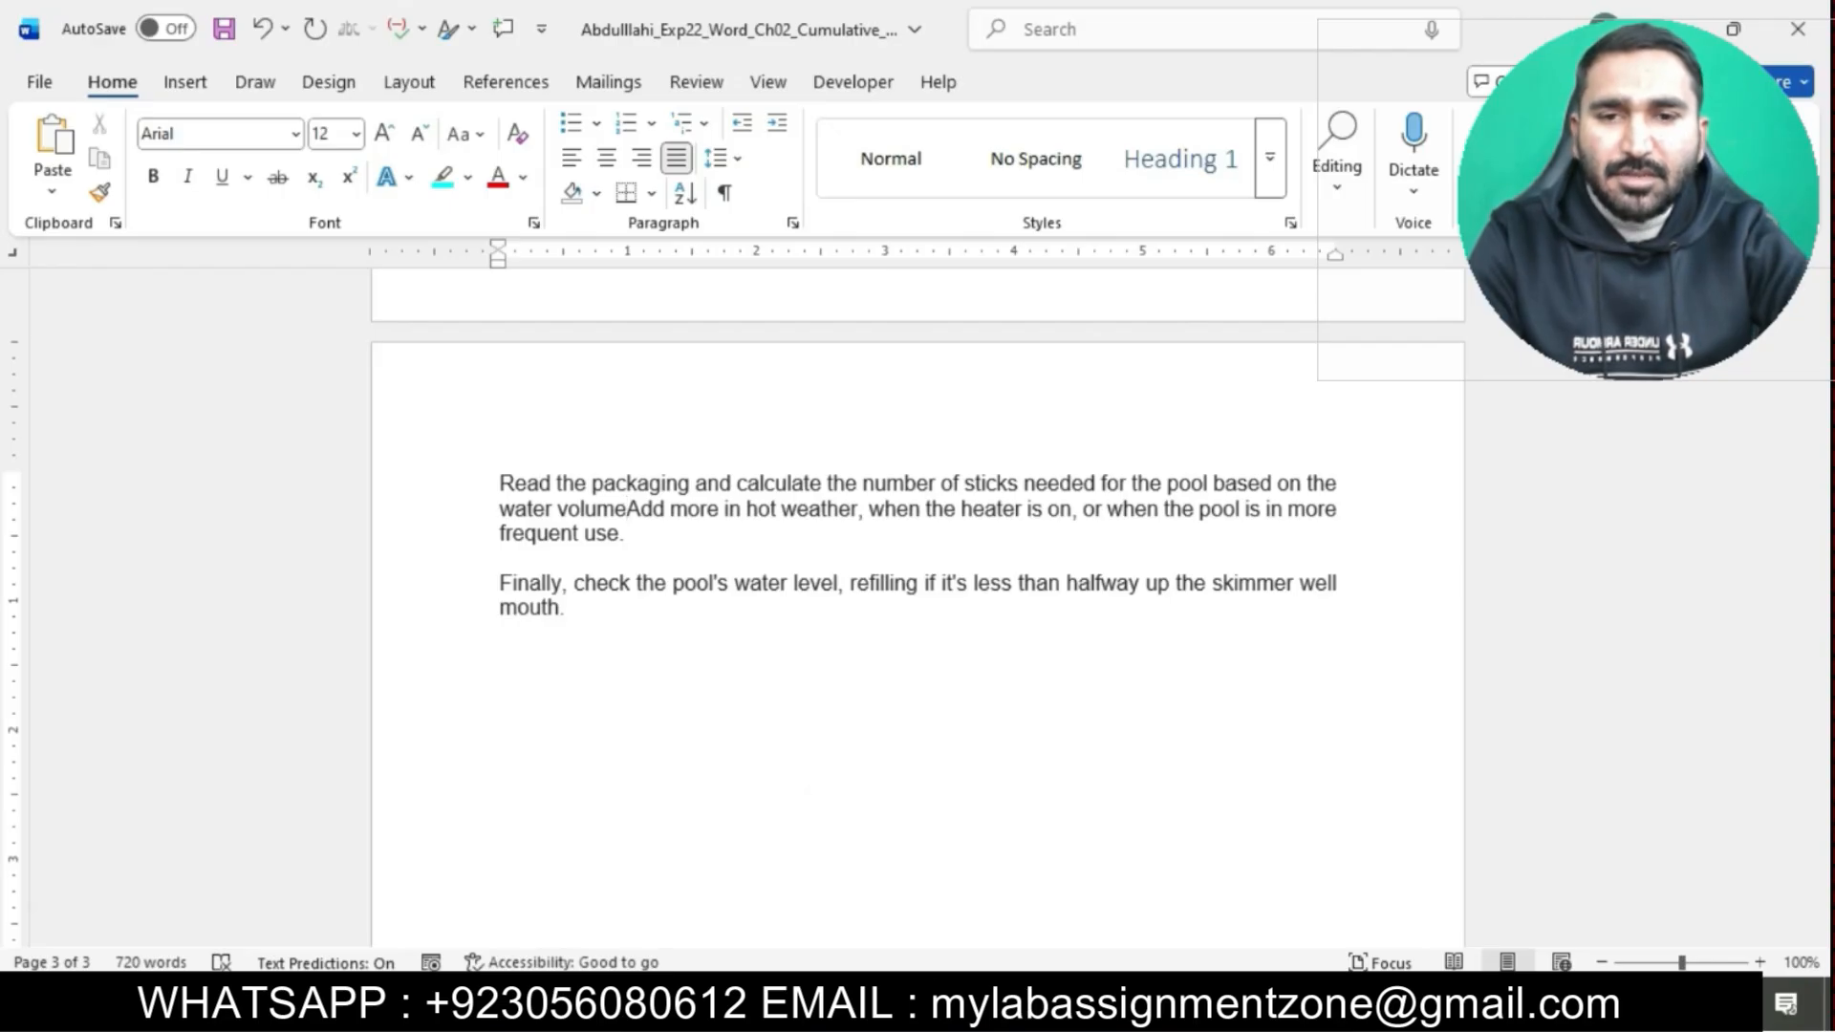
Read the symbol requirement in step 8 and insert an Em Dash special character between "volume" and "Add".
click(984, 879)
drag(743, 613, 1094, 617)
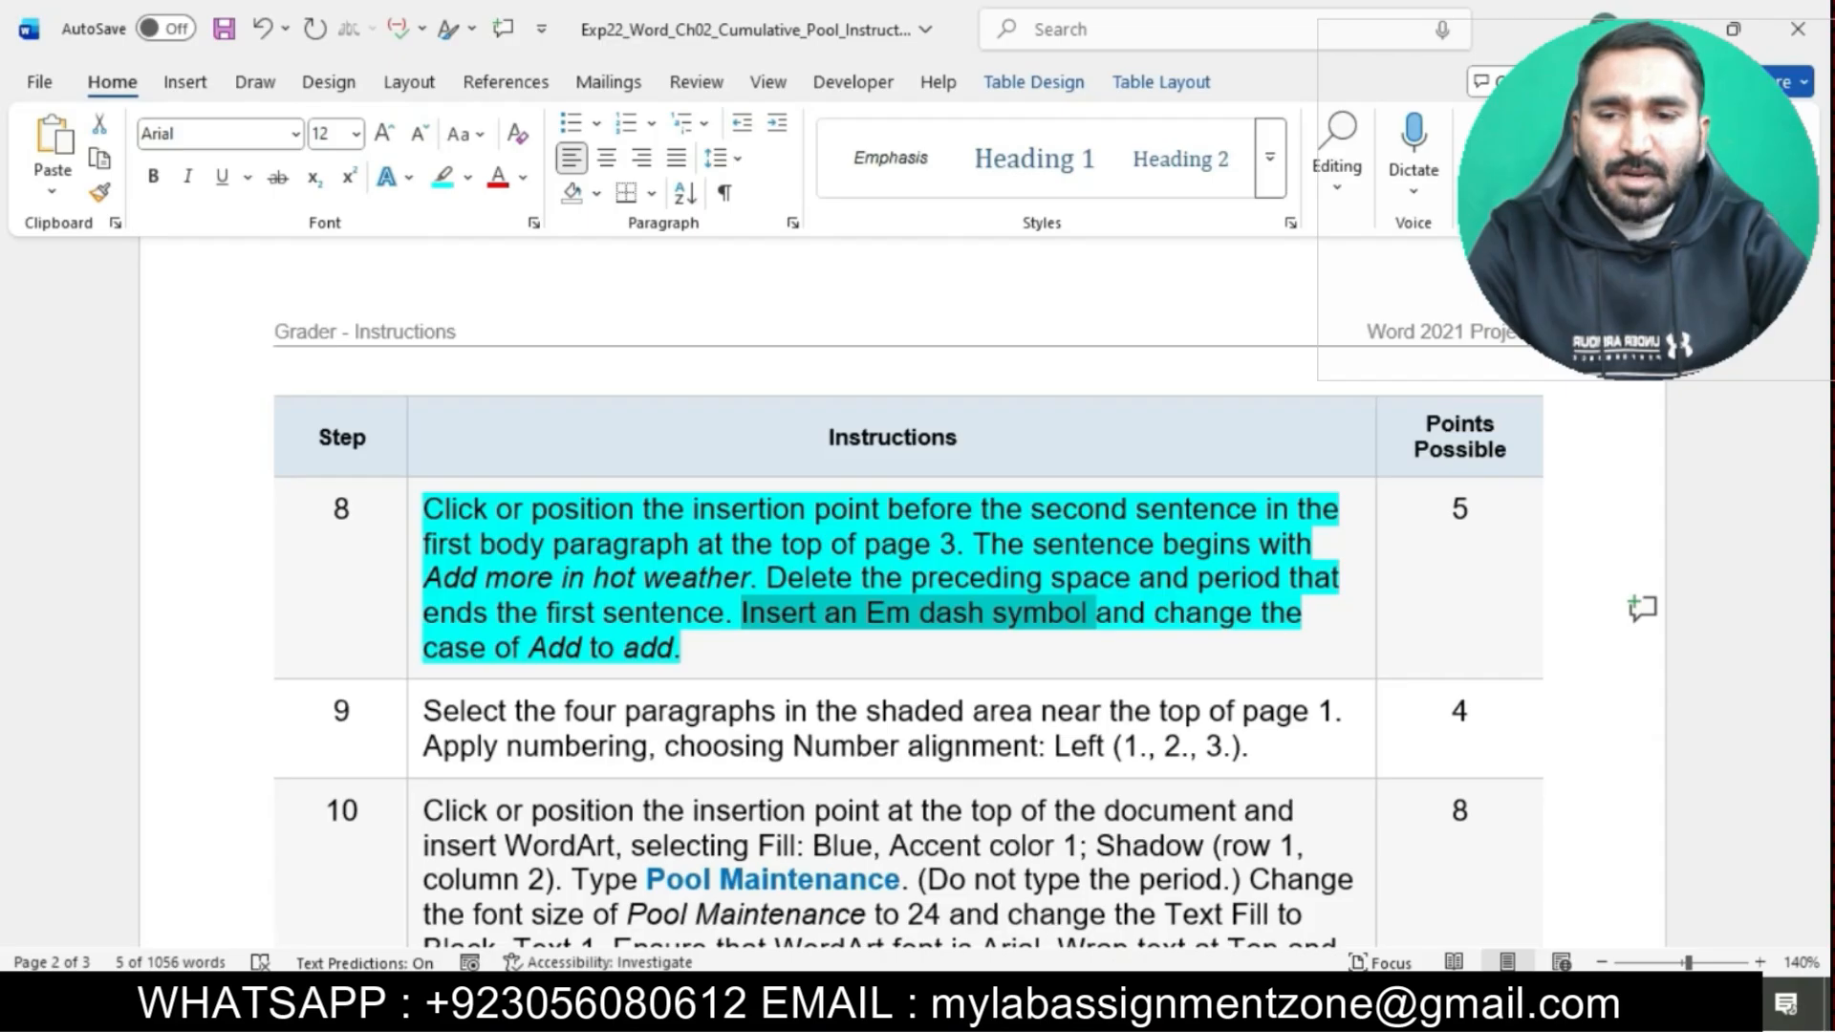
mouse_move(1114, 1013)
click(1278, 918)
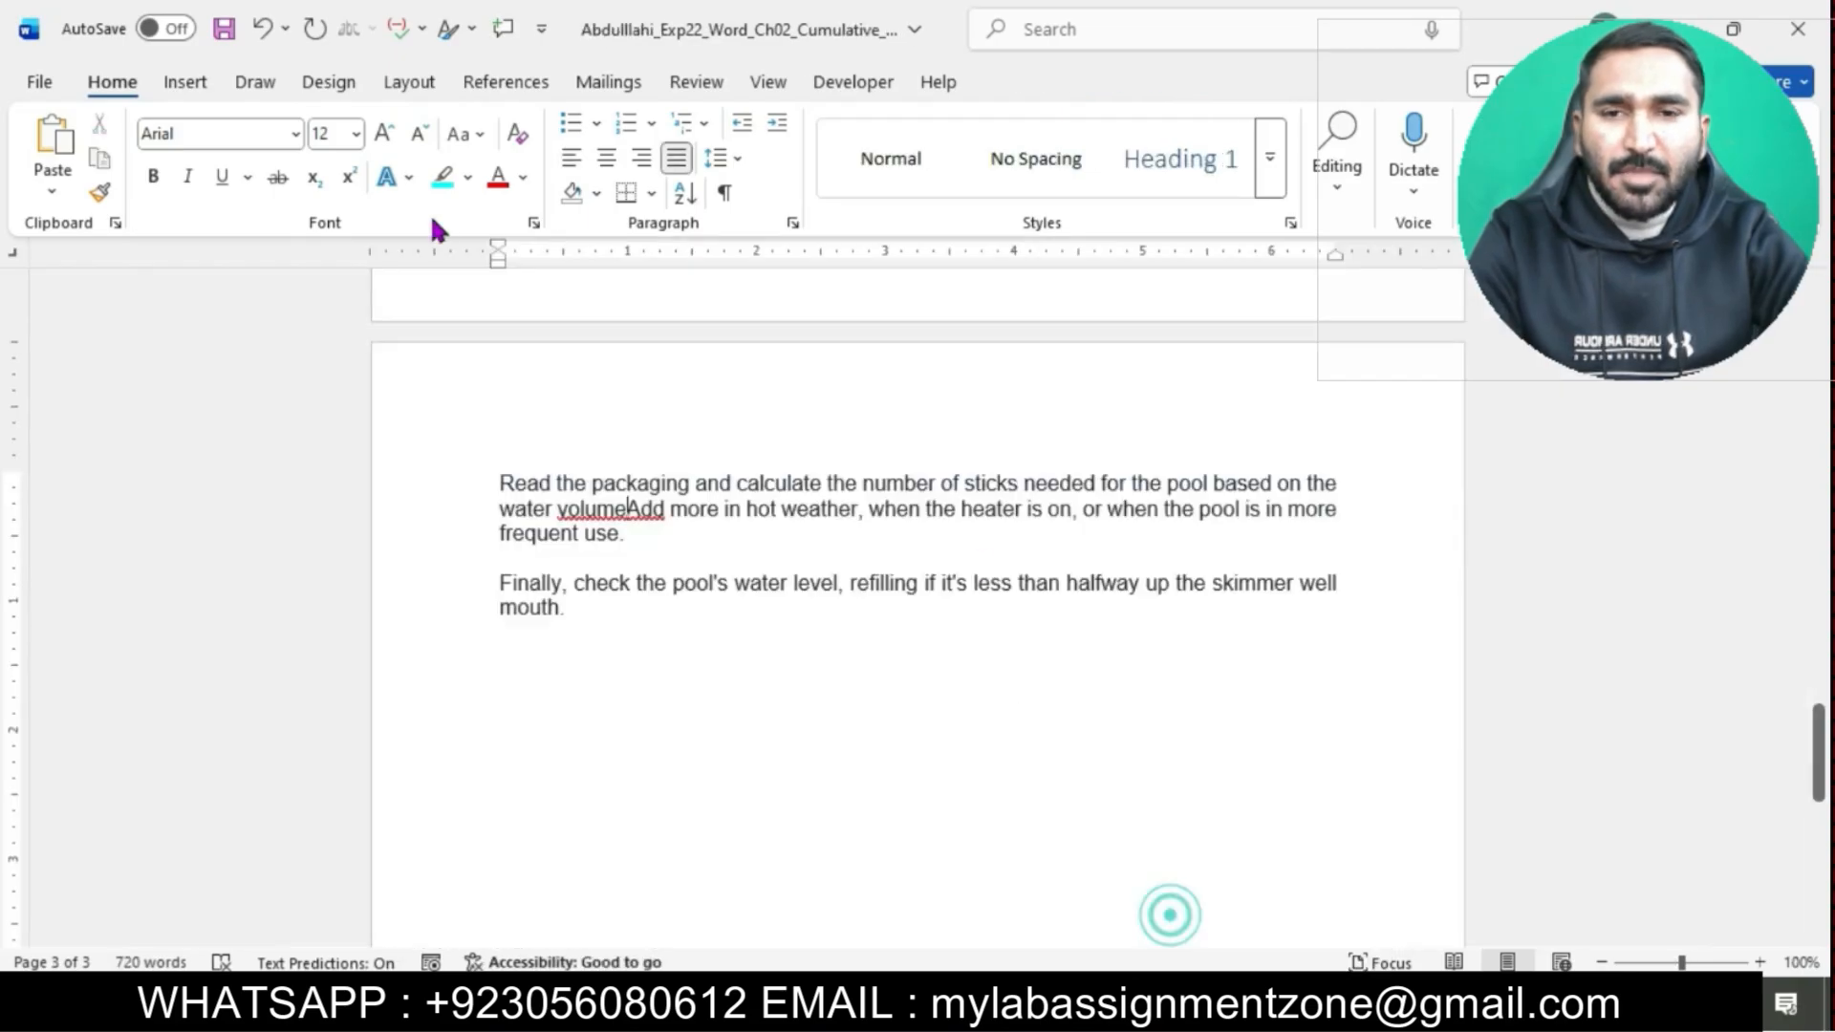
click(186, 81)
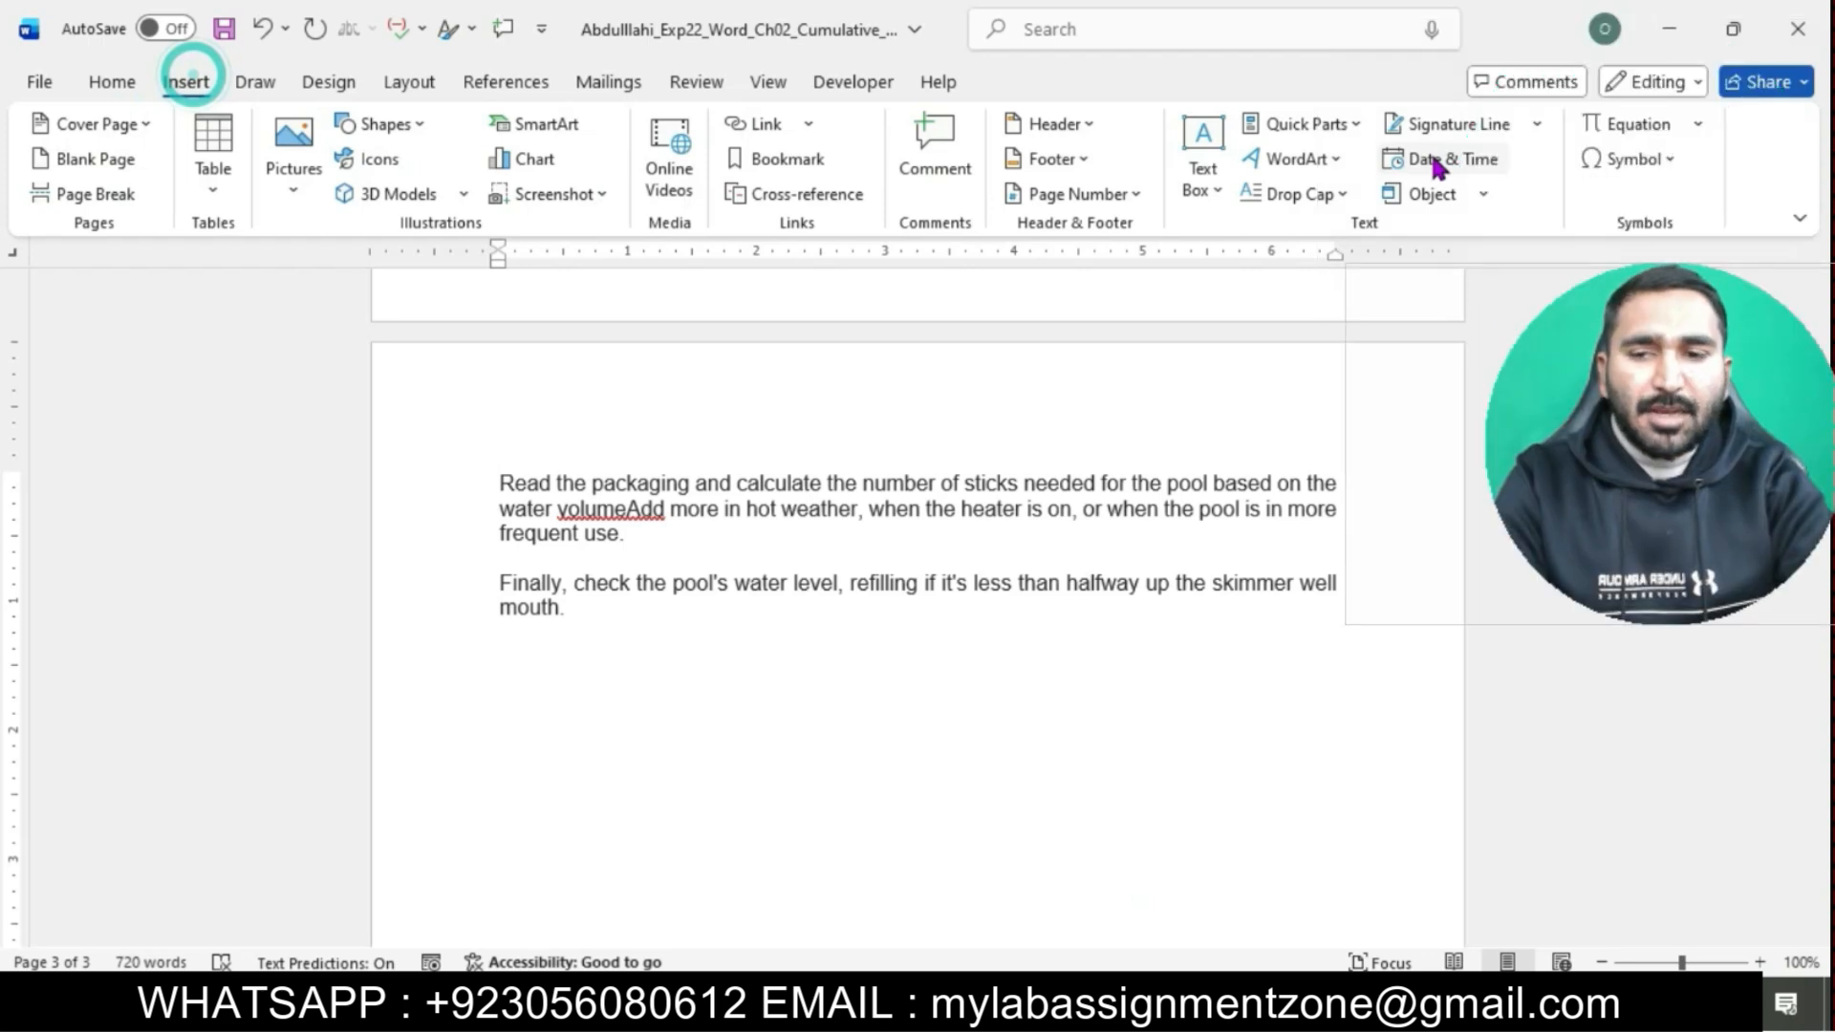
click(1636, 160)
click(1628, 306)
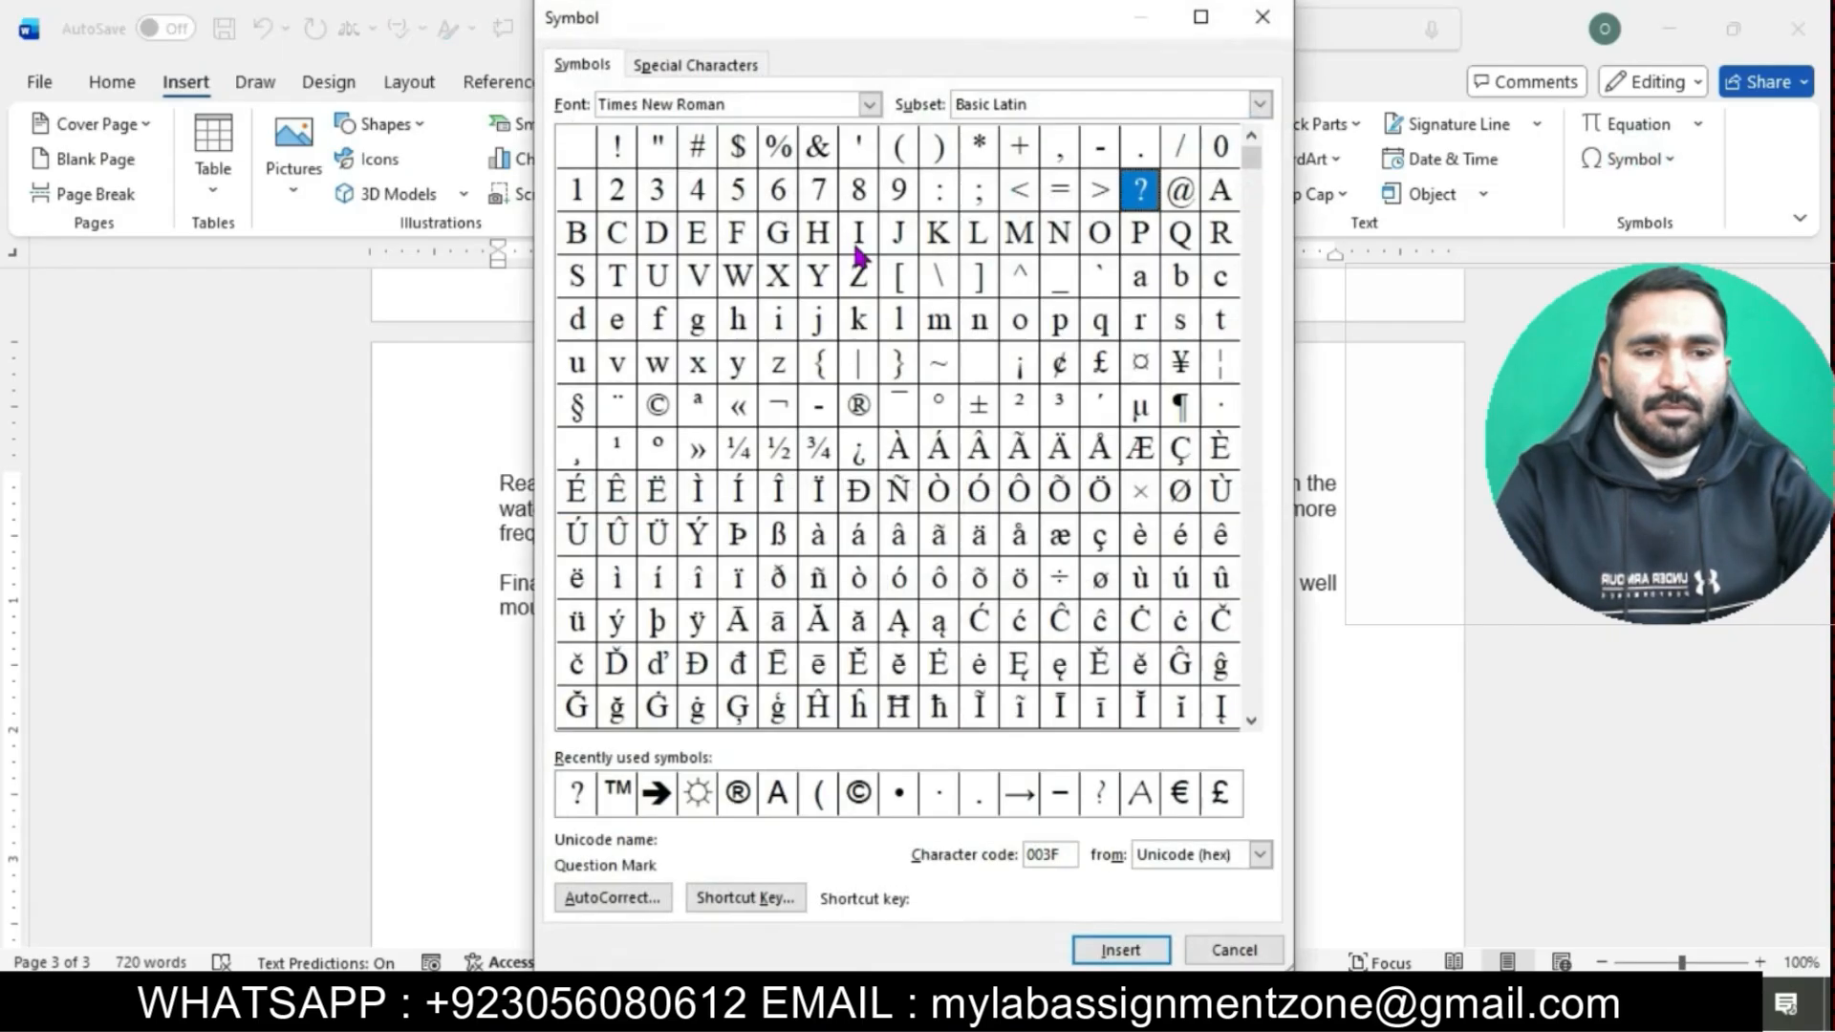
click(696, 64)
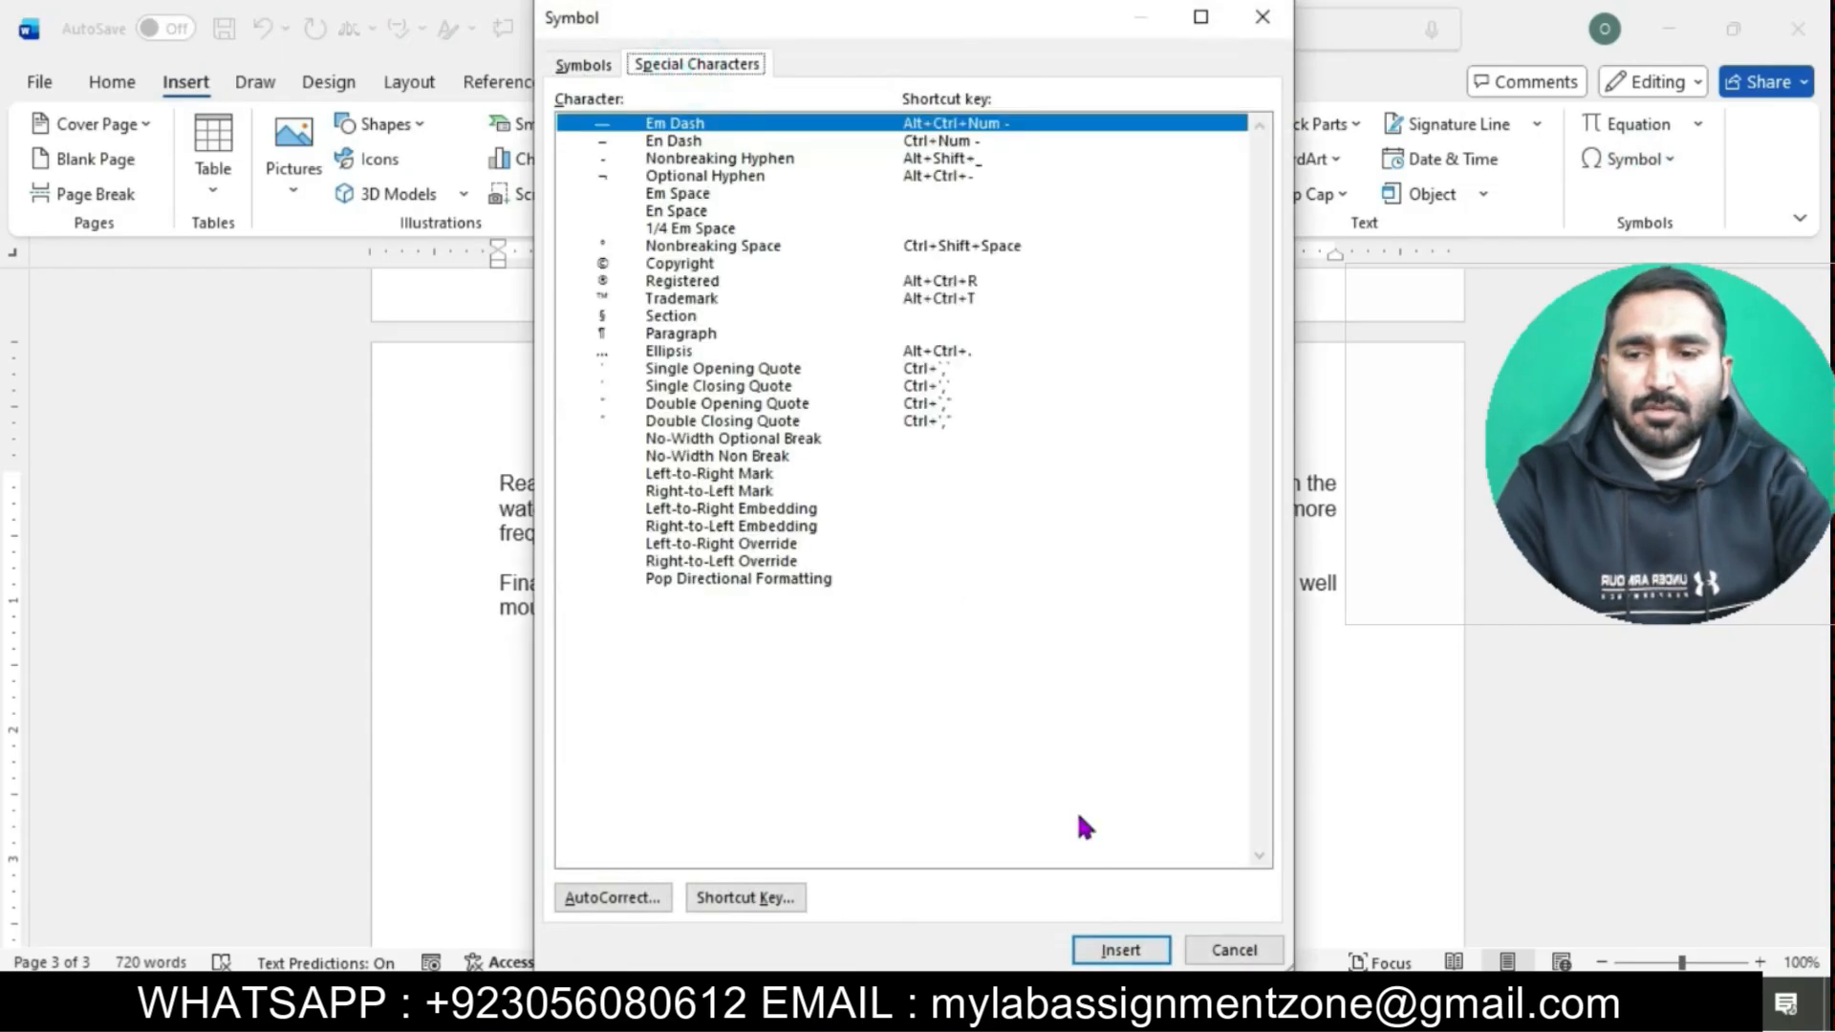
click(1118, 950)
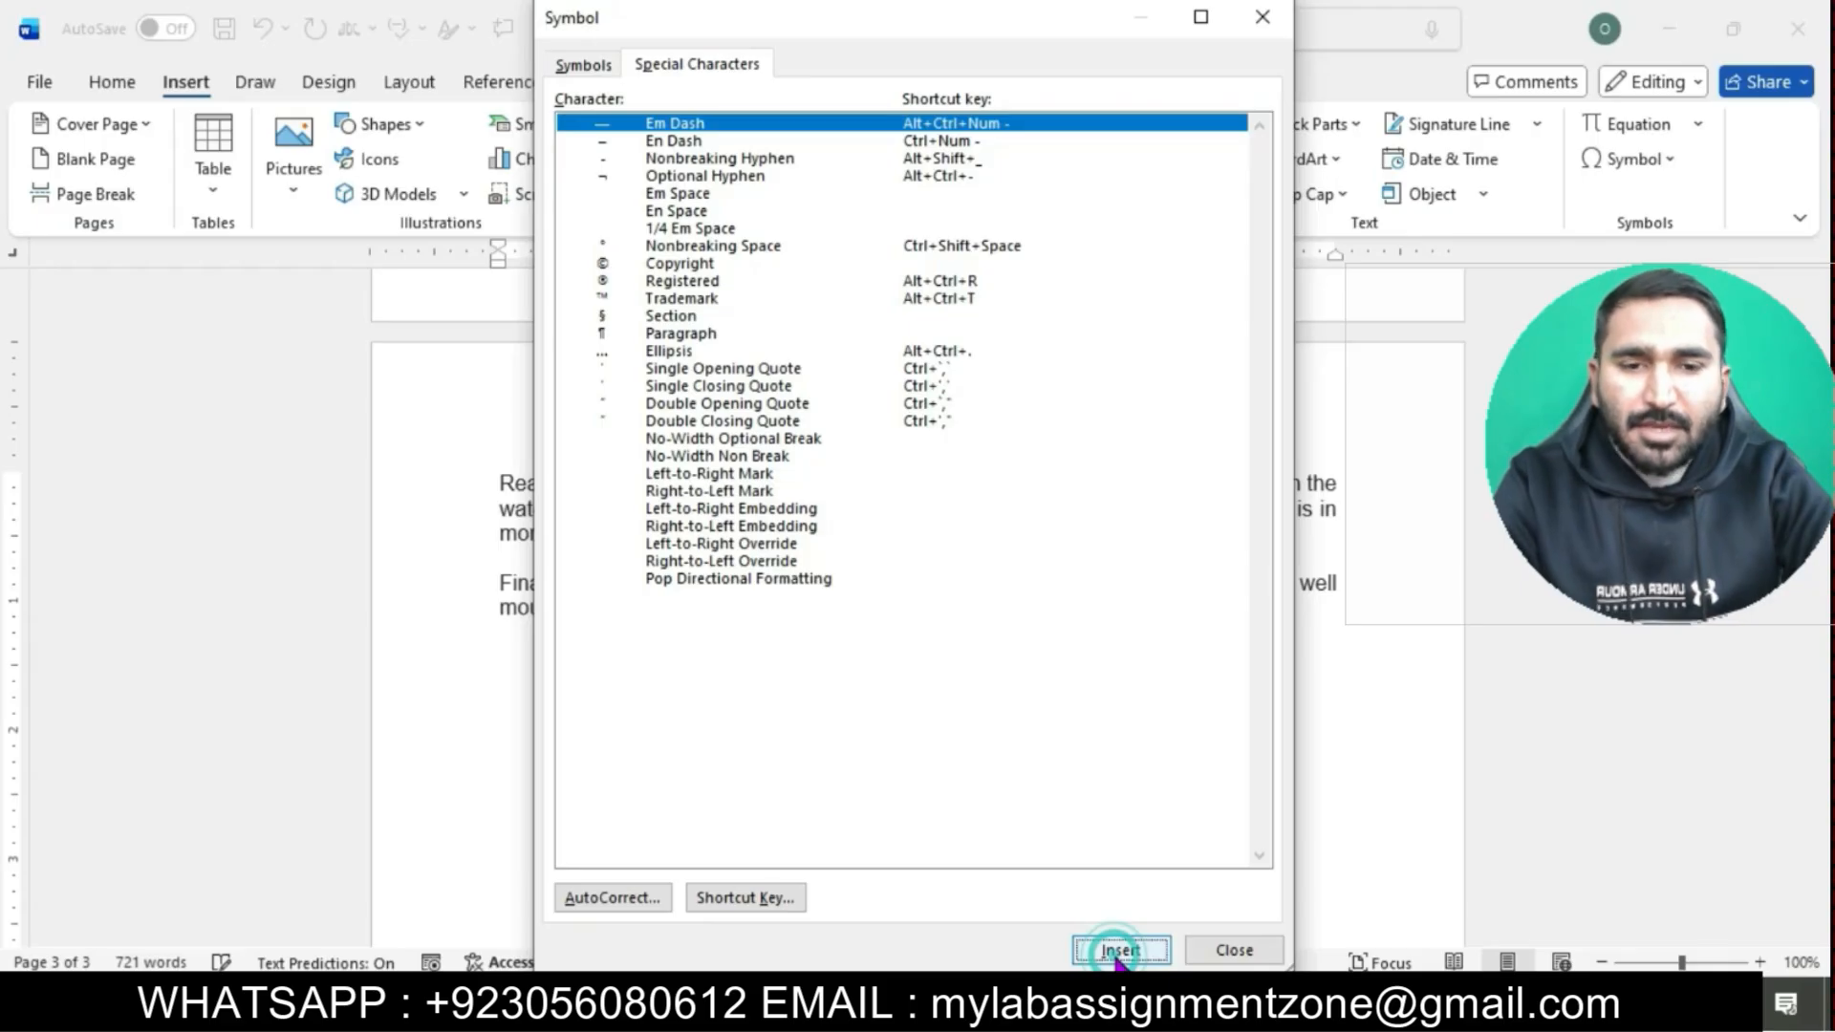
click(1223, 950)
Read the last part of step 8 and change "Add" to "add" after the em dash in the pool document.
mouse_move(1095, 1008)
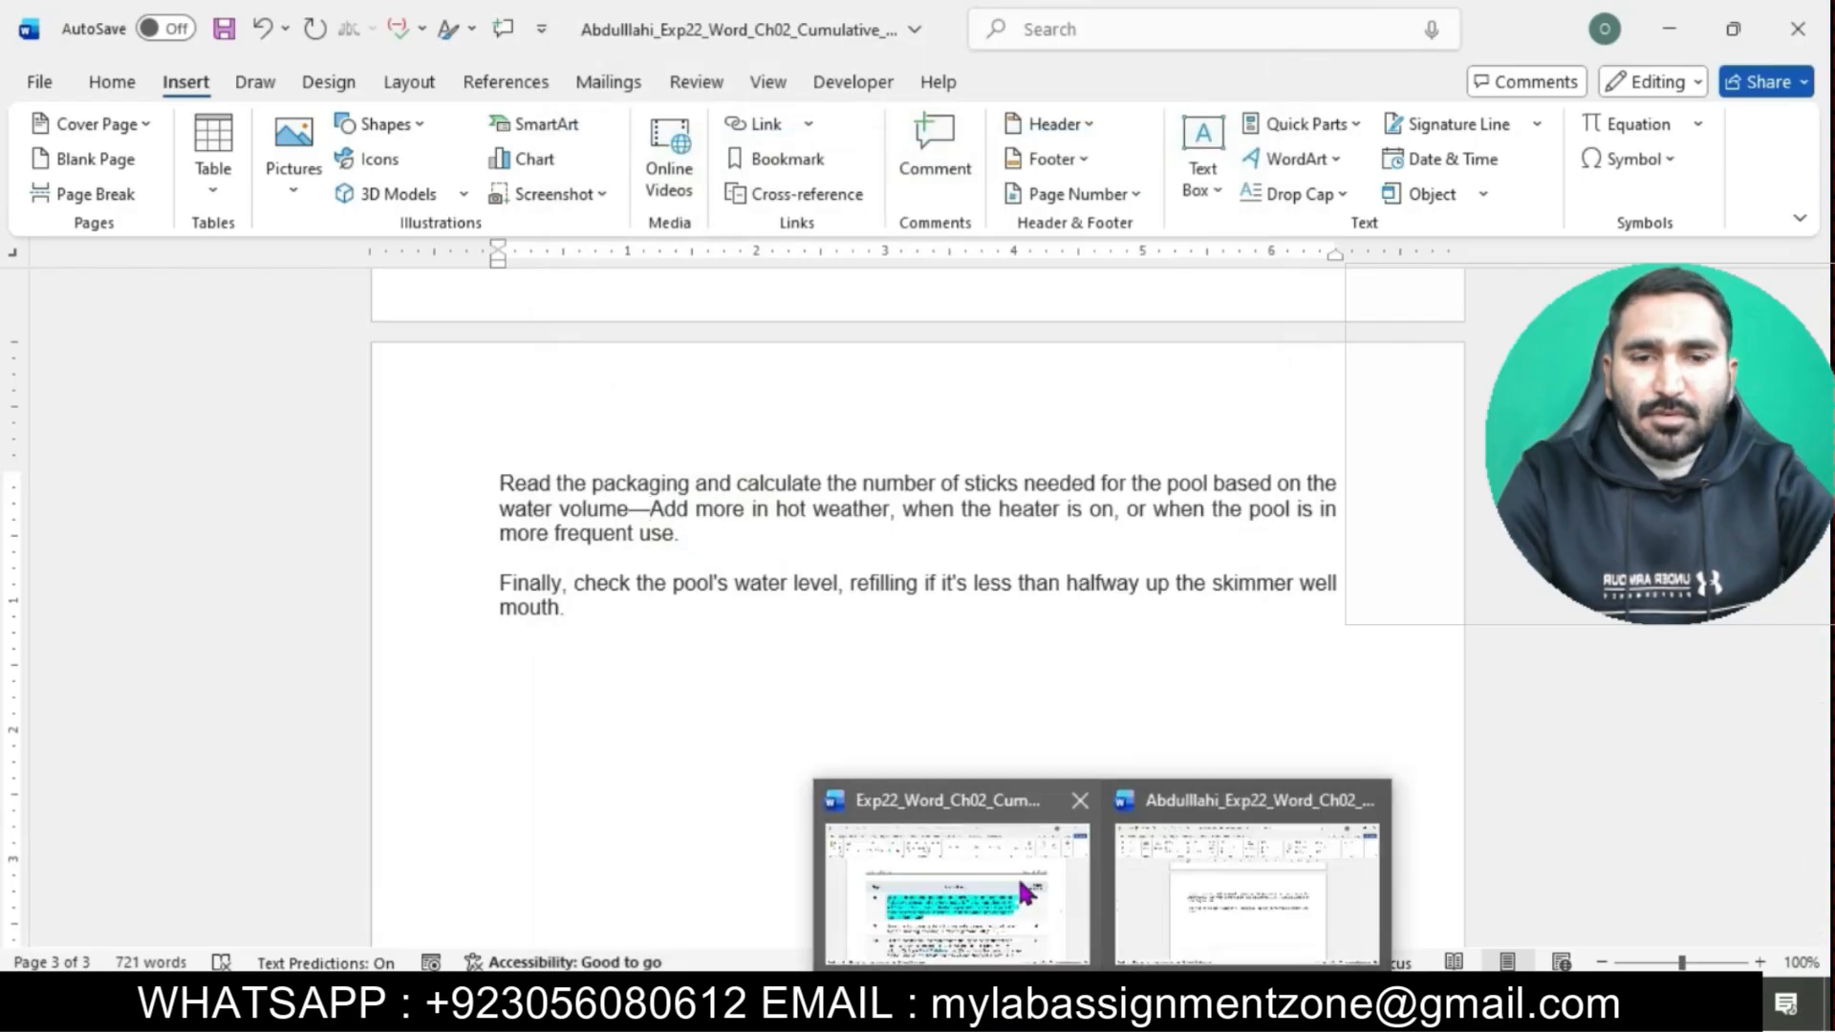
click(1013, 879)
click(1139, 637)
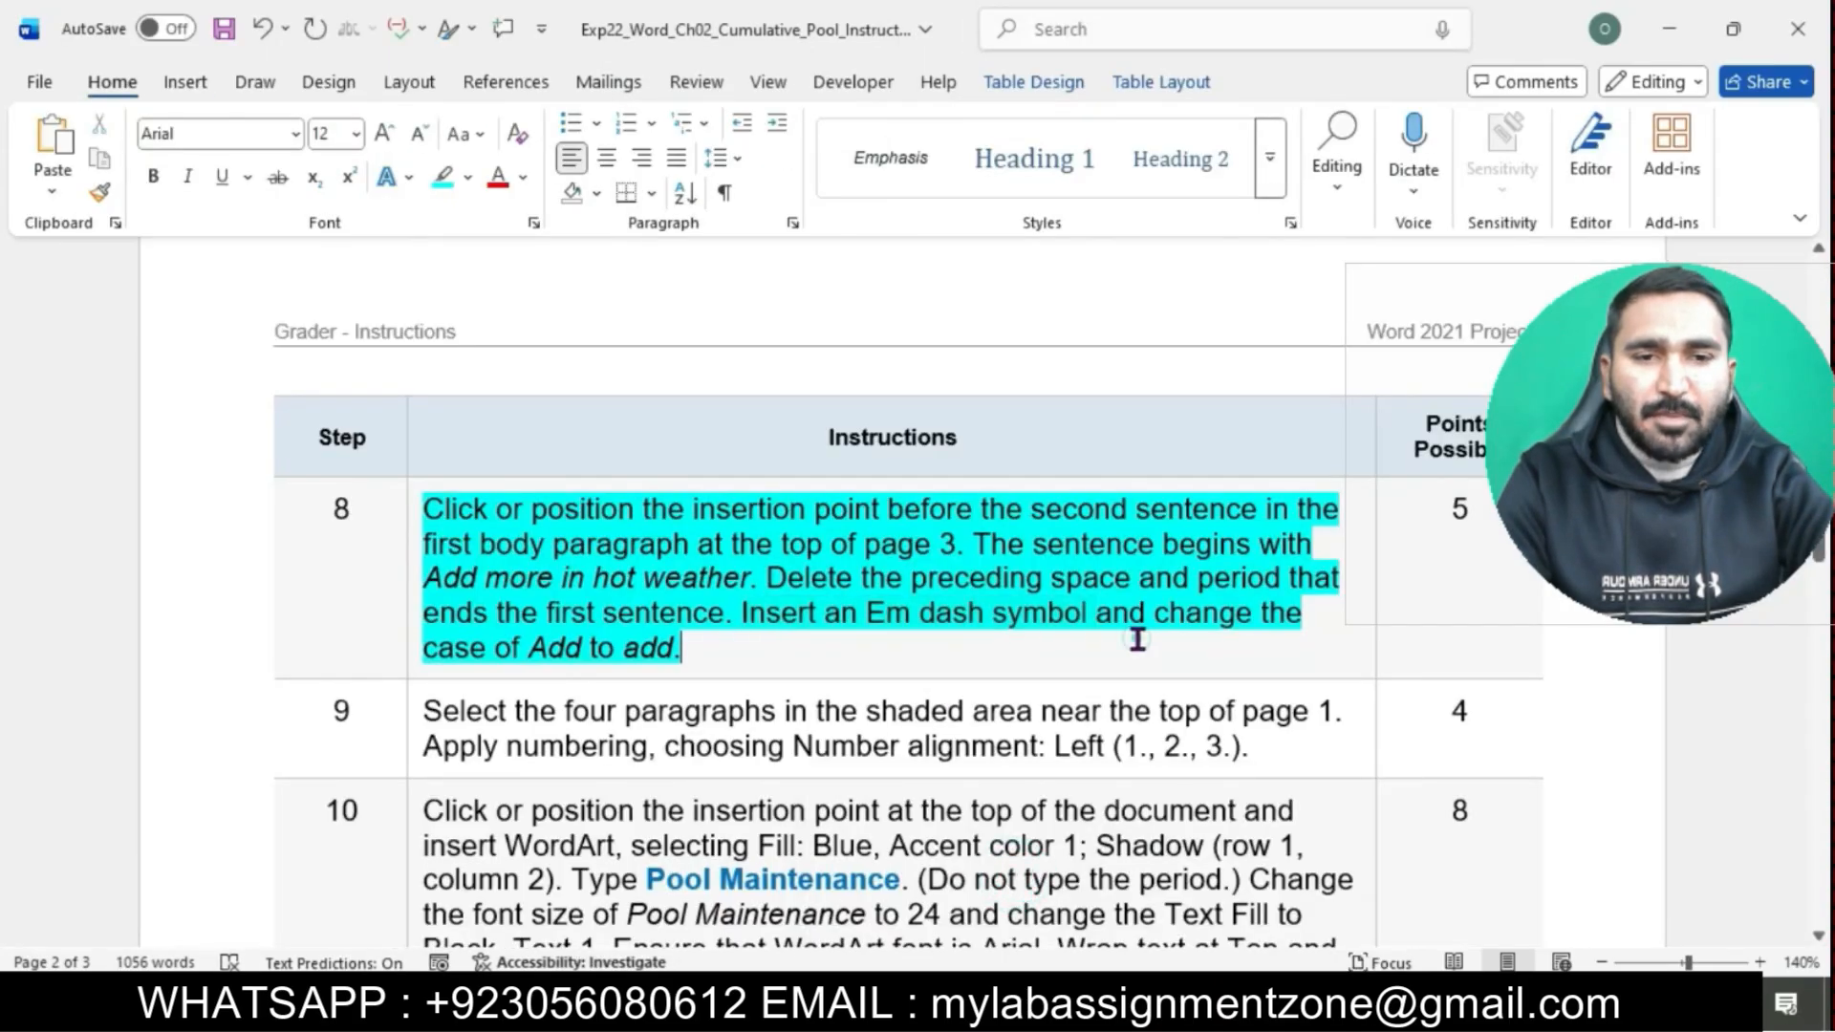
drag(1194, 660, 694, 666)
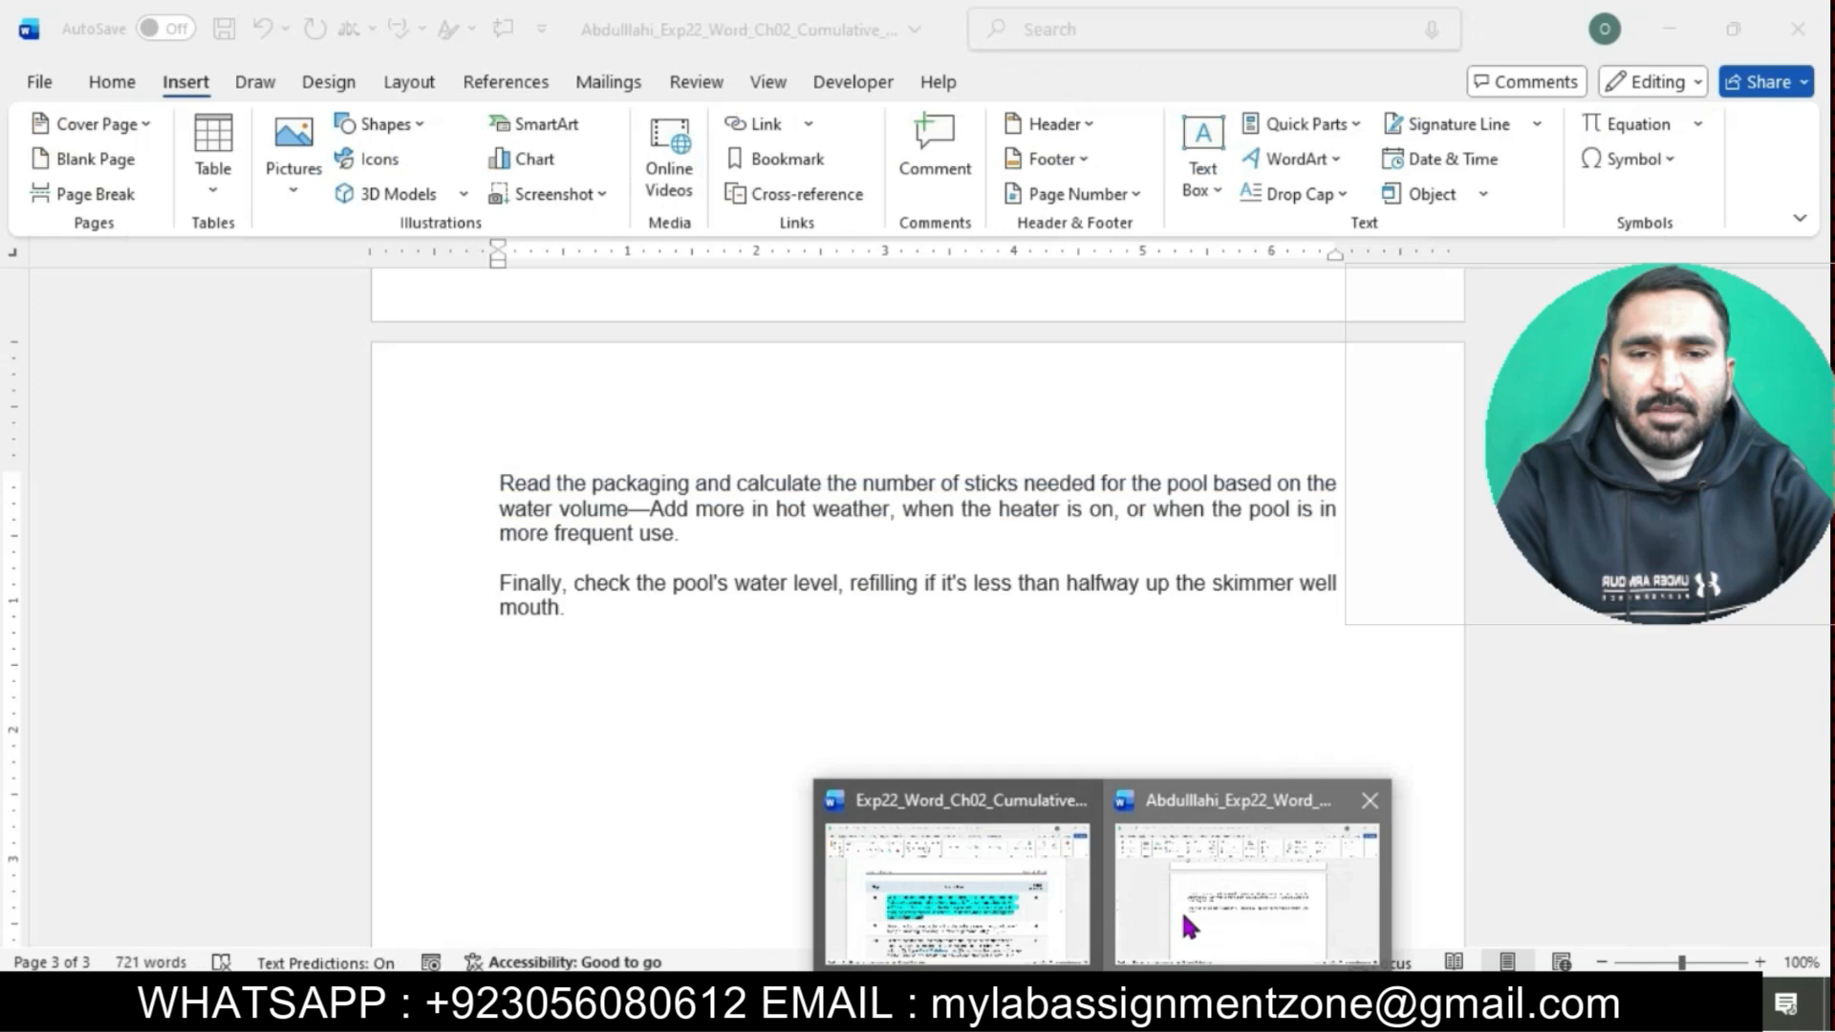
click(1180, 907)
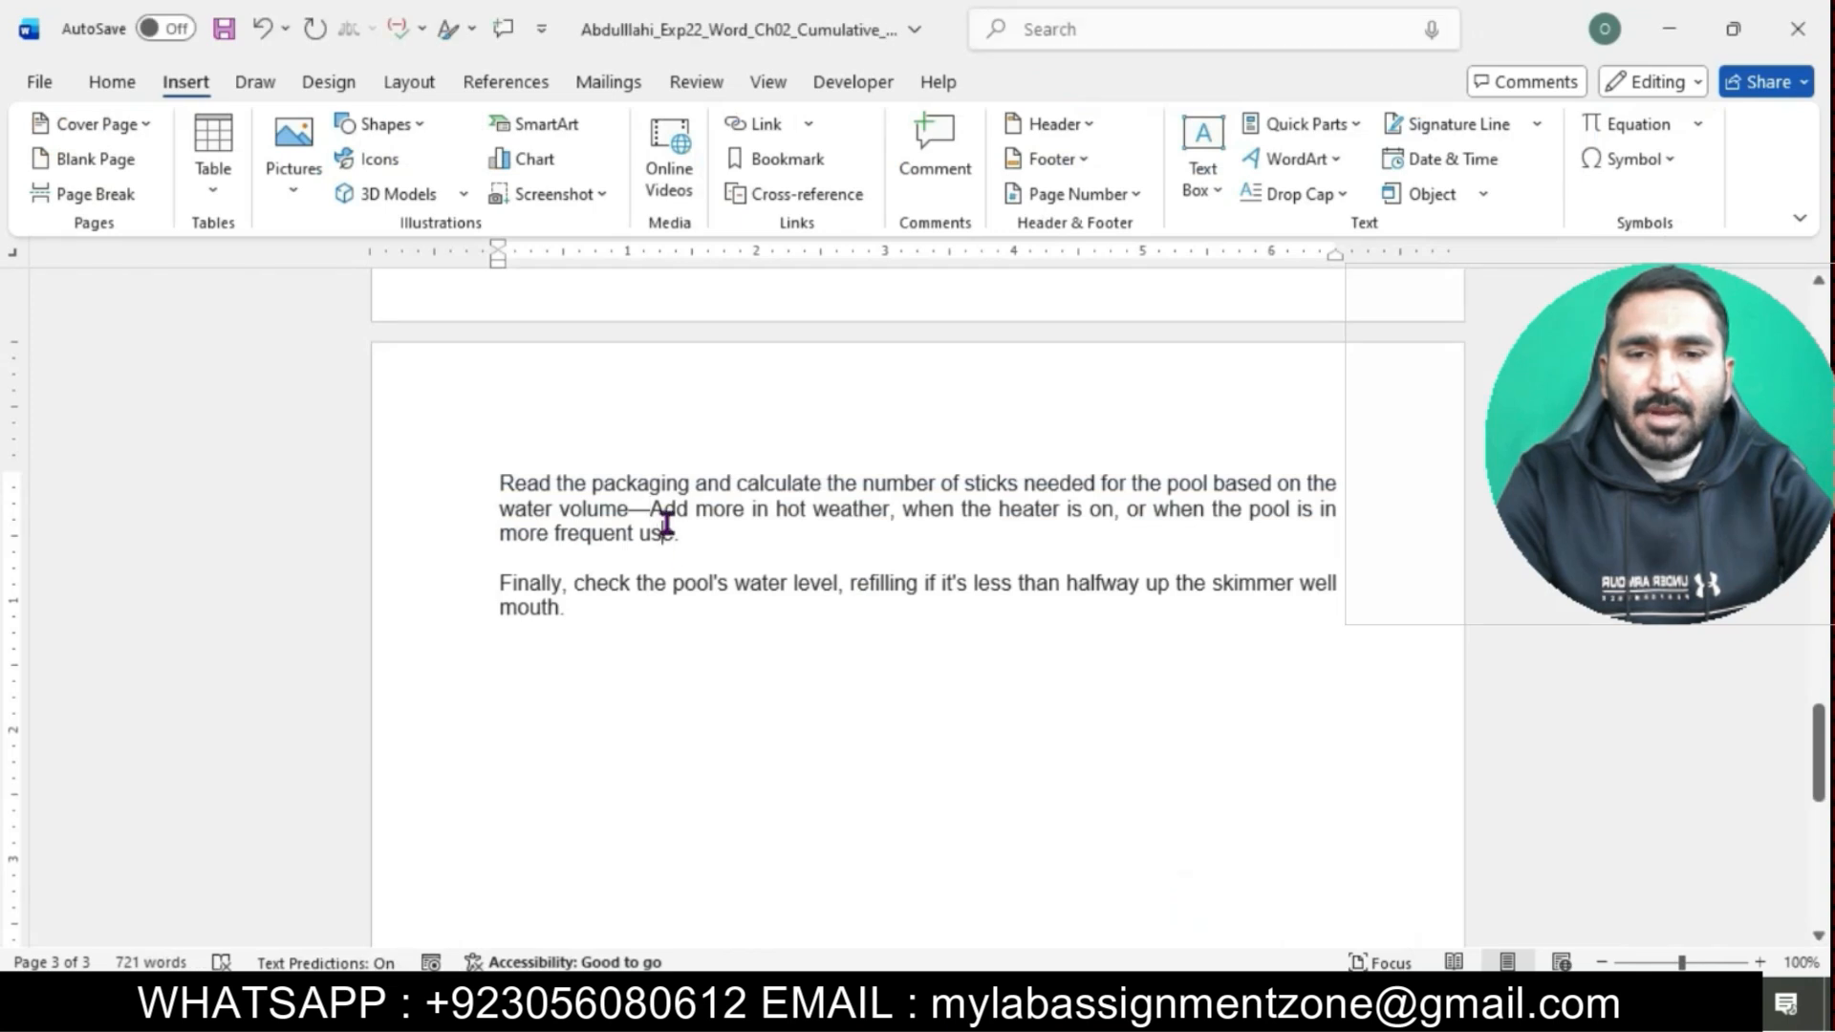
click(663, 509)
key(BackSpace)
text(a)
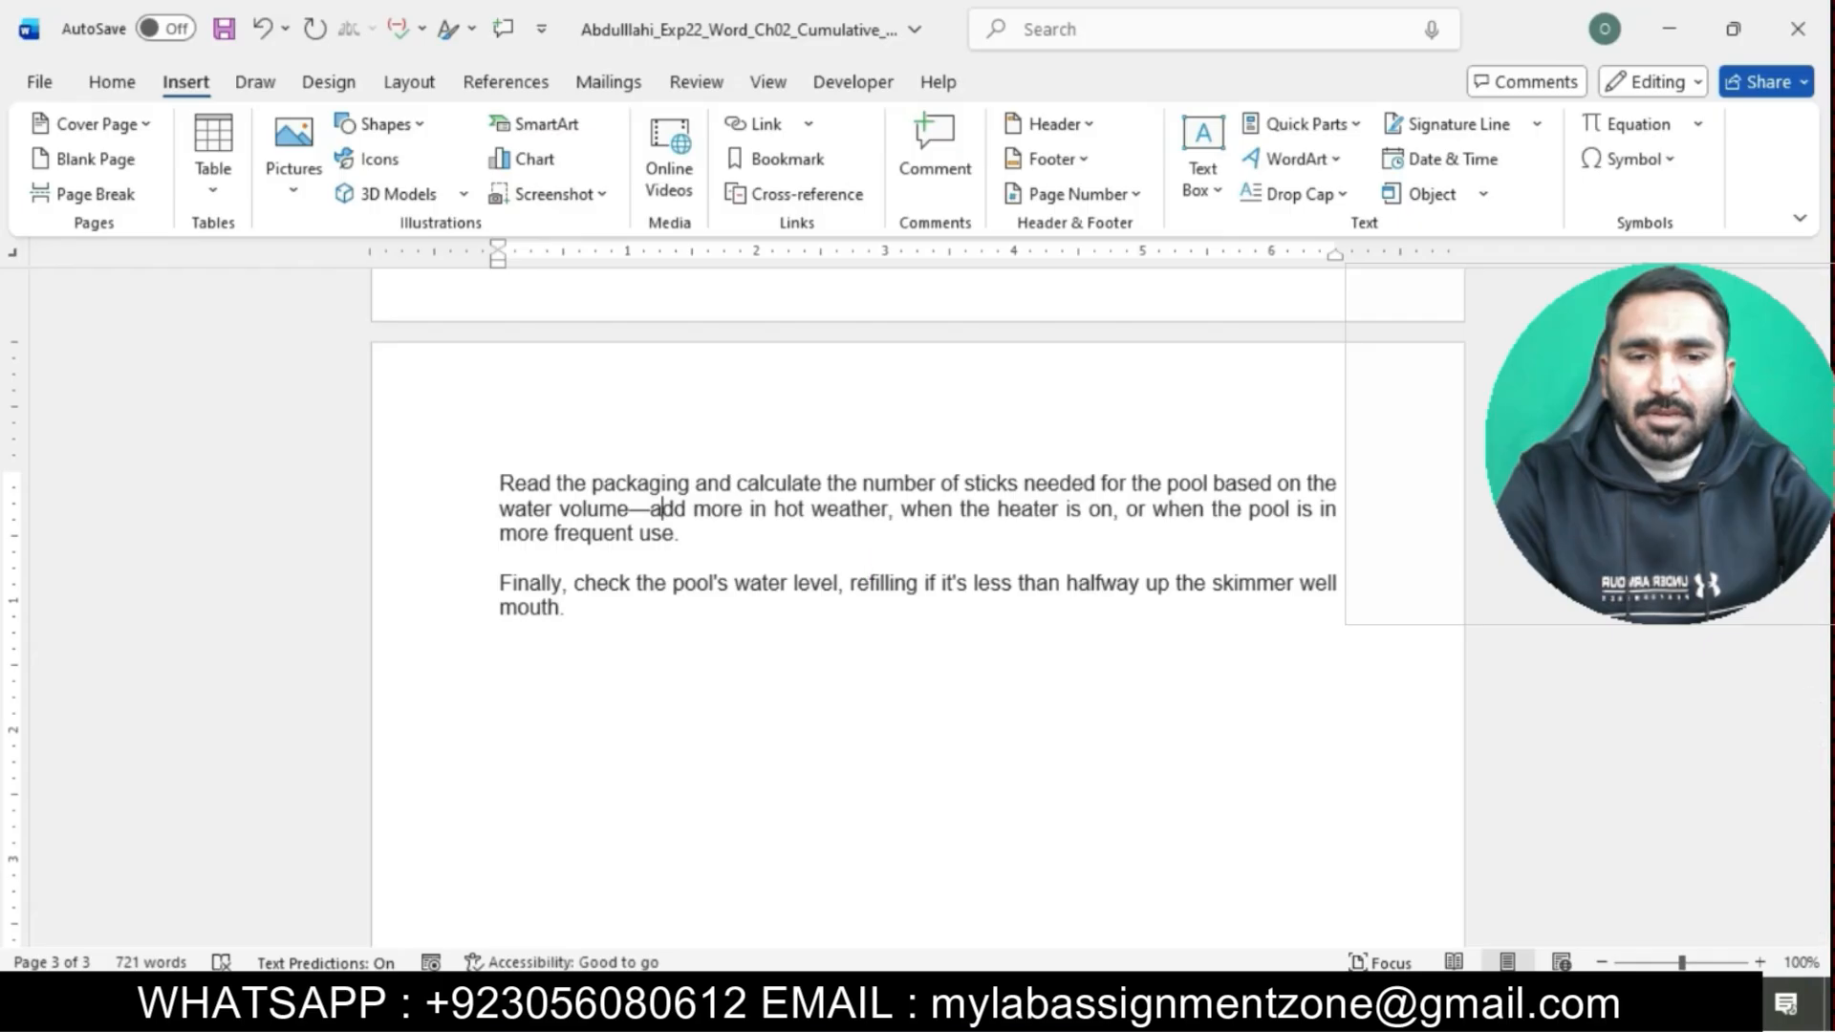
Return to the instructions document and highlight steps 9 through 19 and the Total Points row in turquoise.
click(1001, 843)
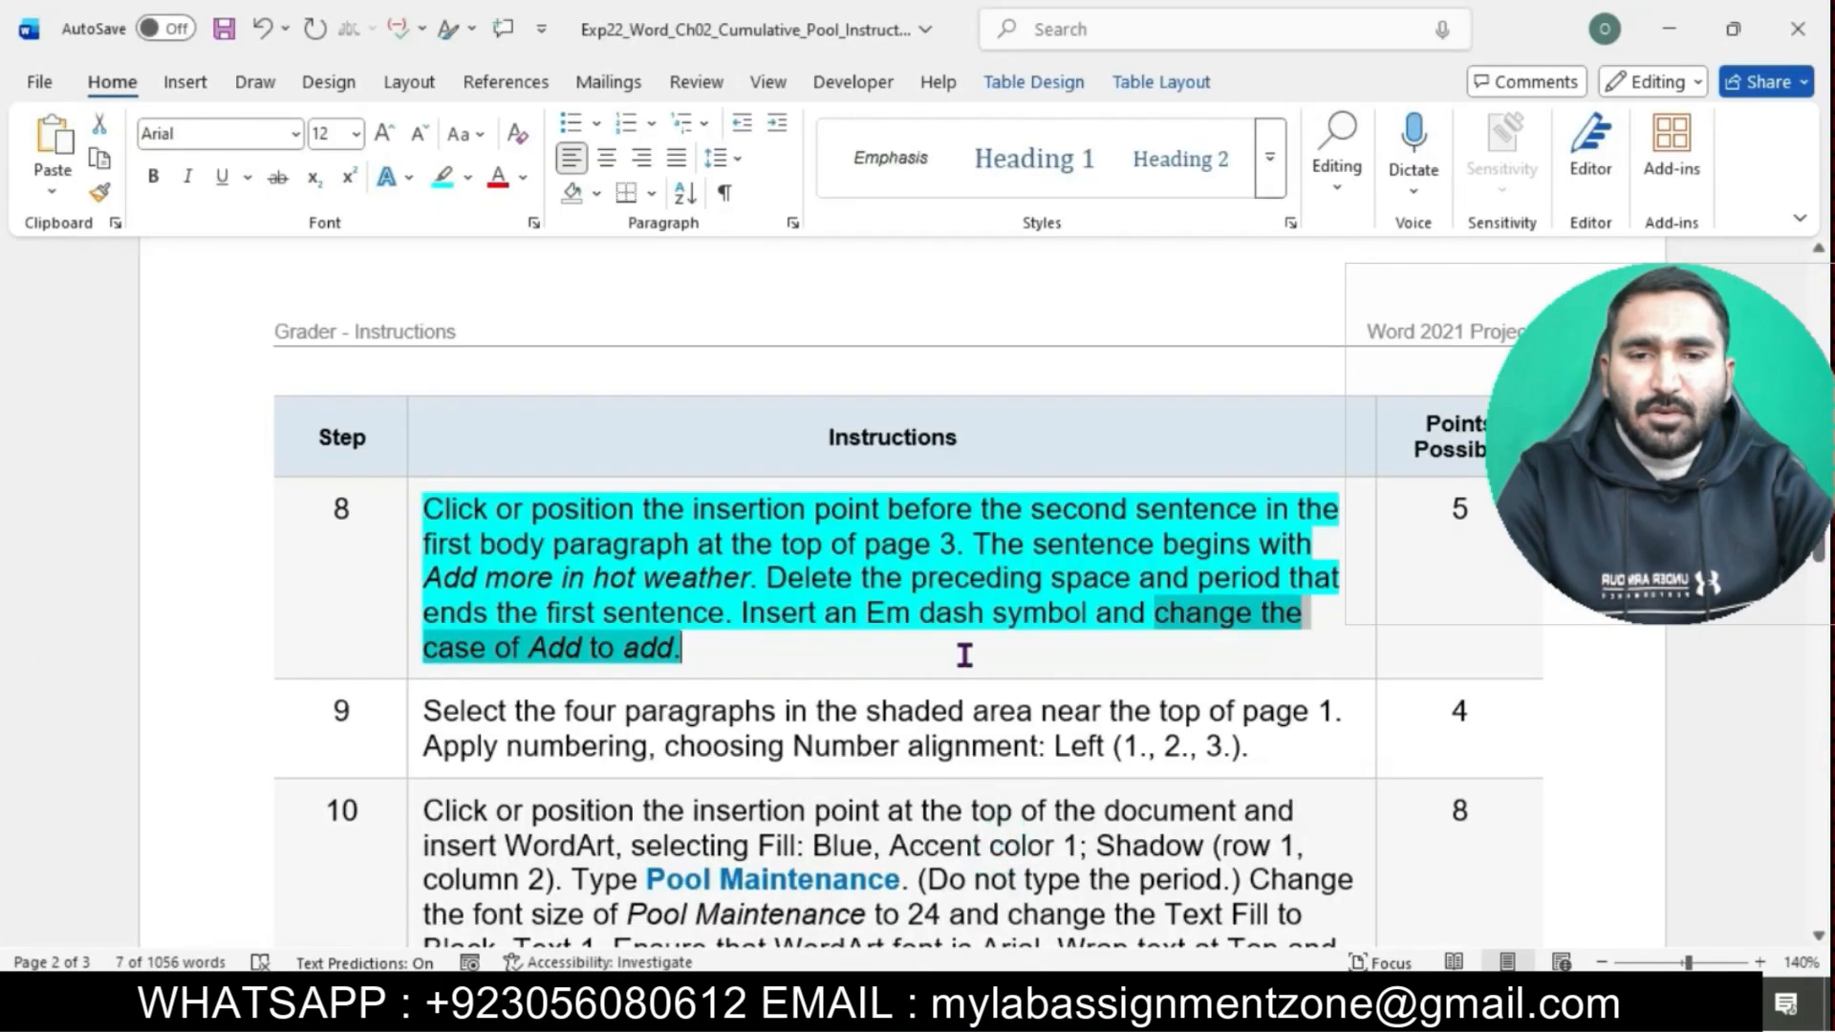
scroll(964, 655, down, 1)
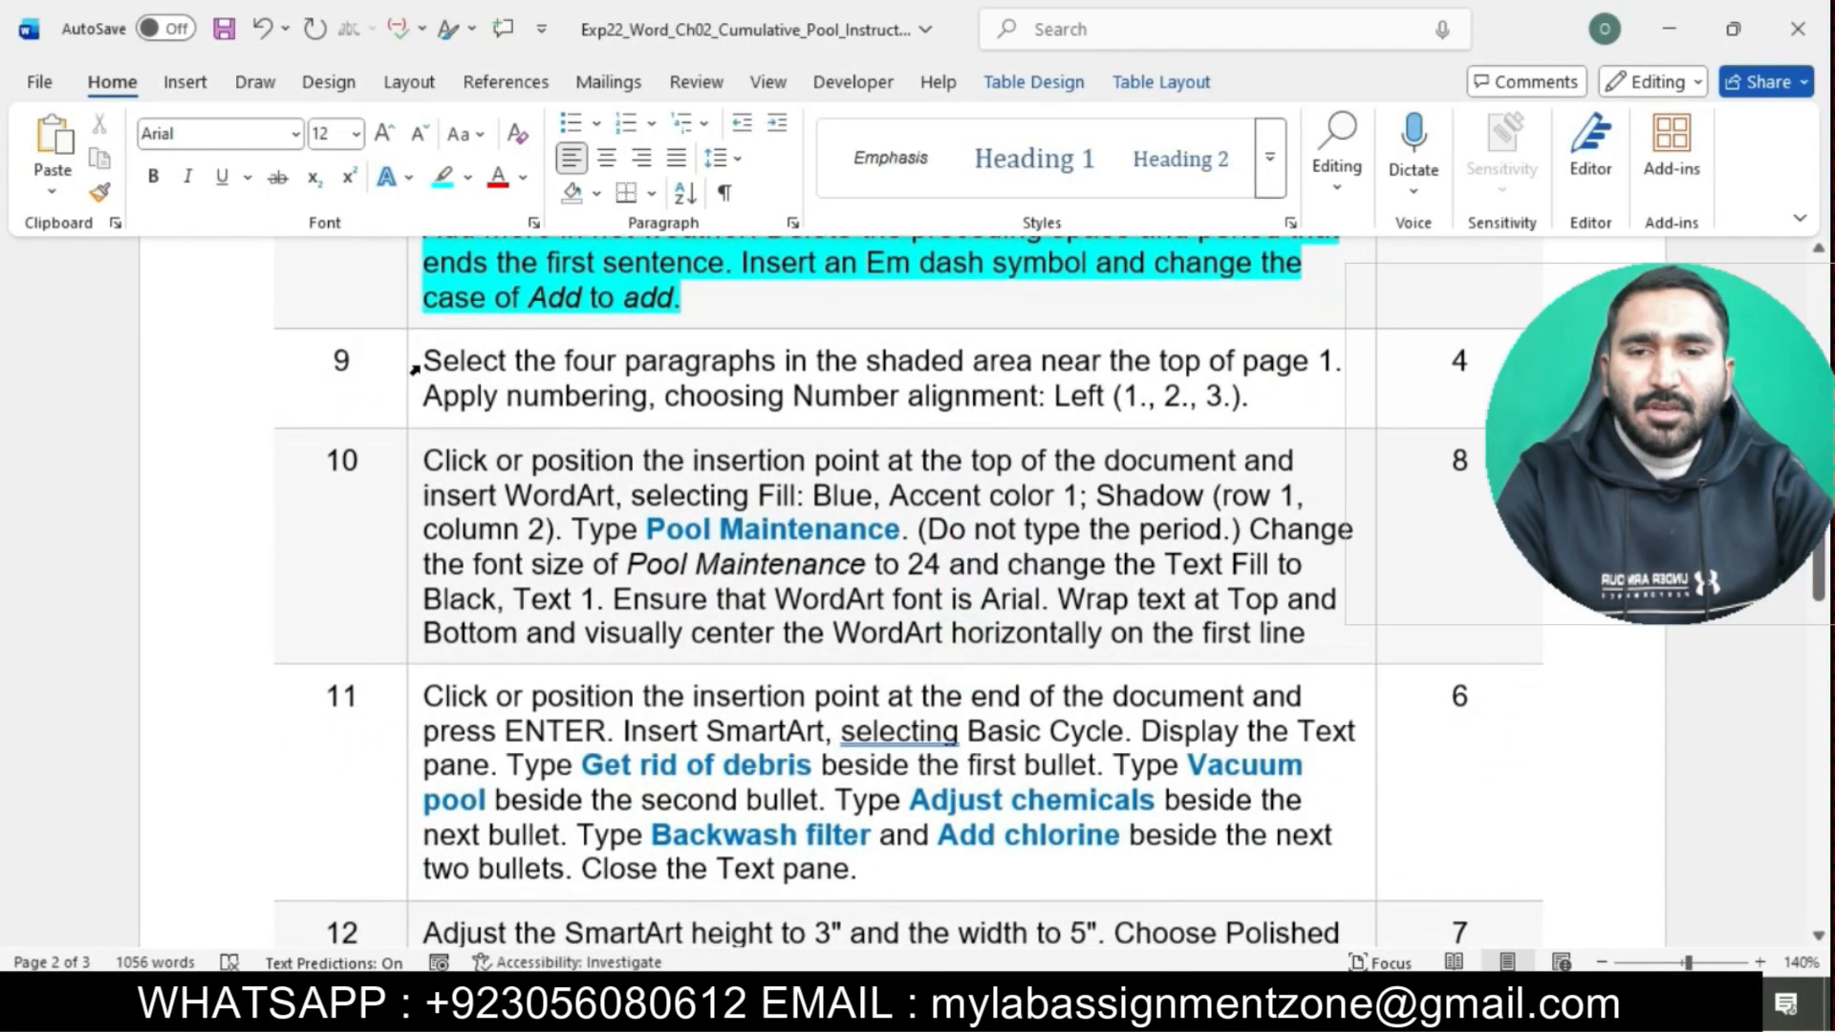
drag(417, 365, 418, 364)
scroll(419, 364, down, 10)
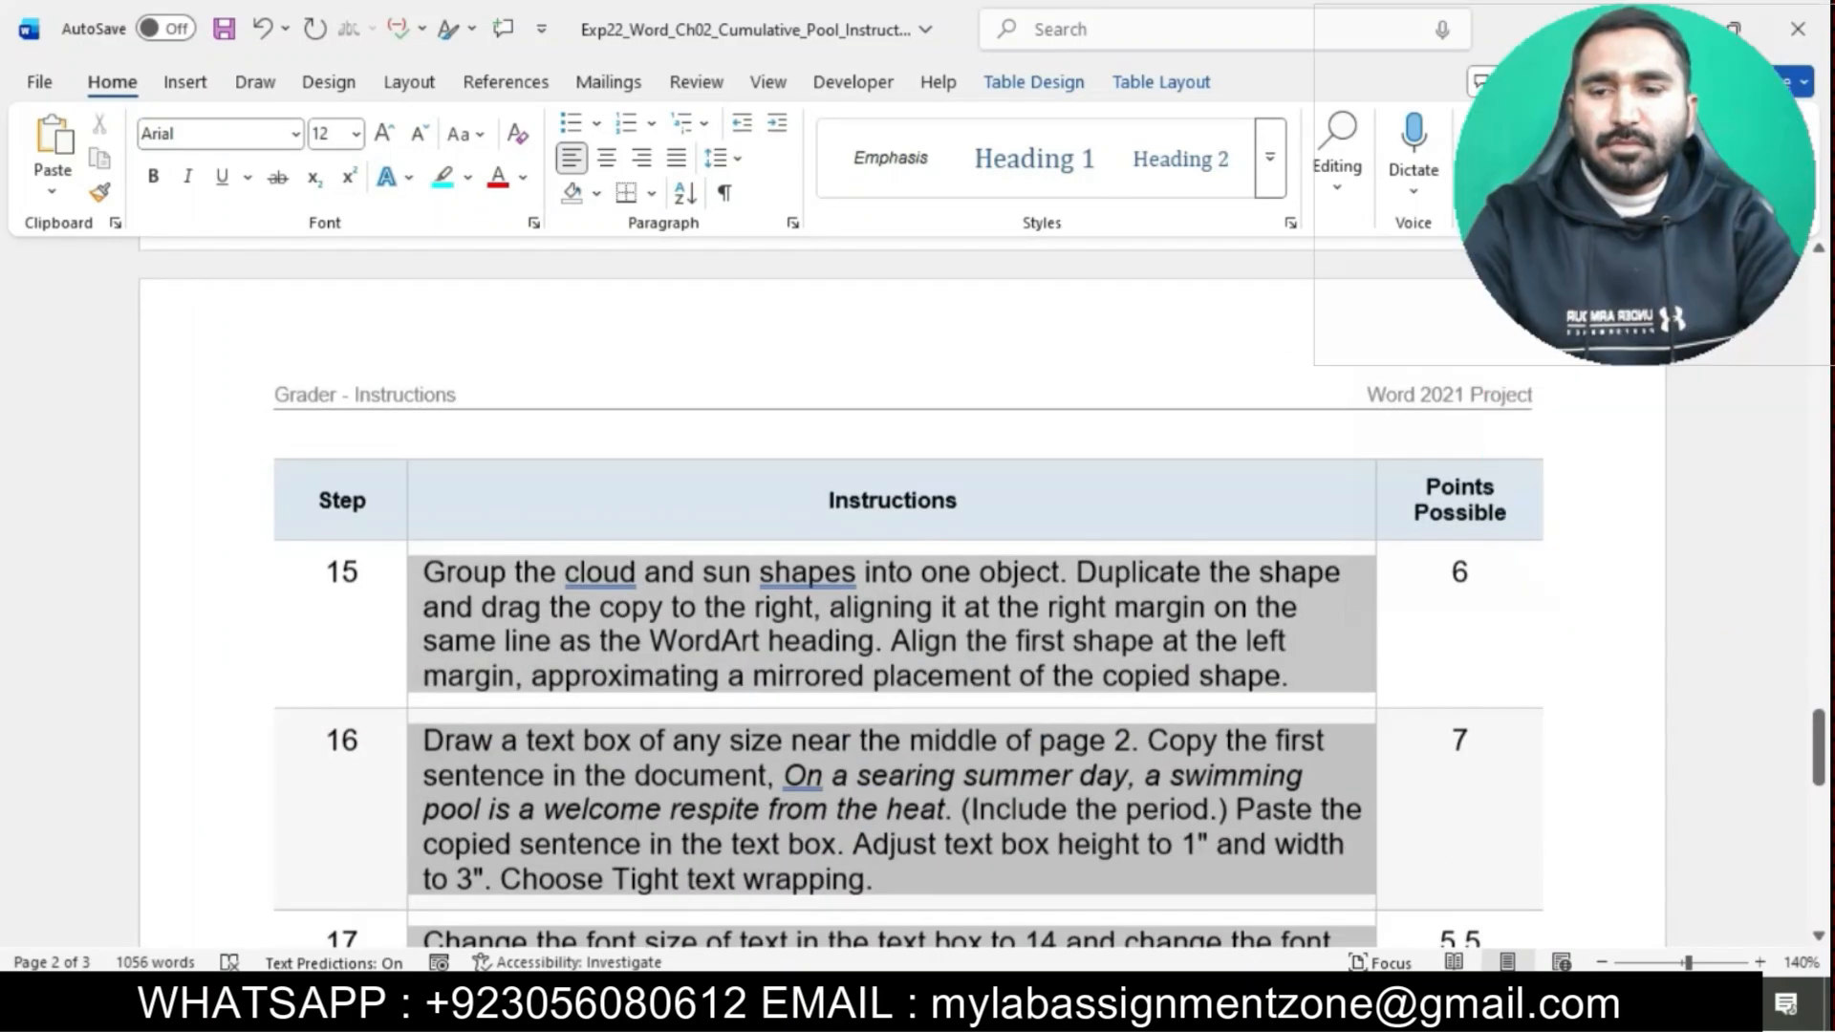
drag(635, 989, 635, 984)
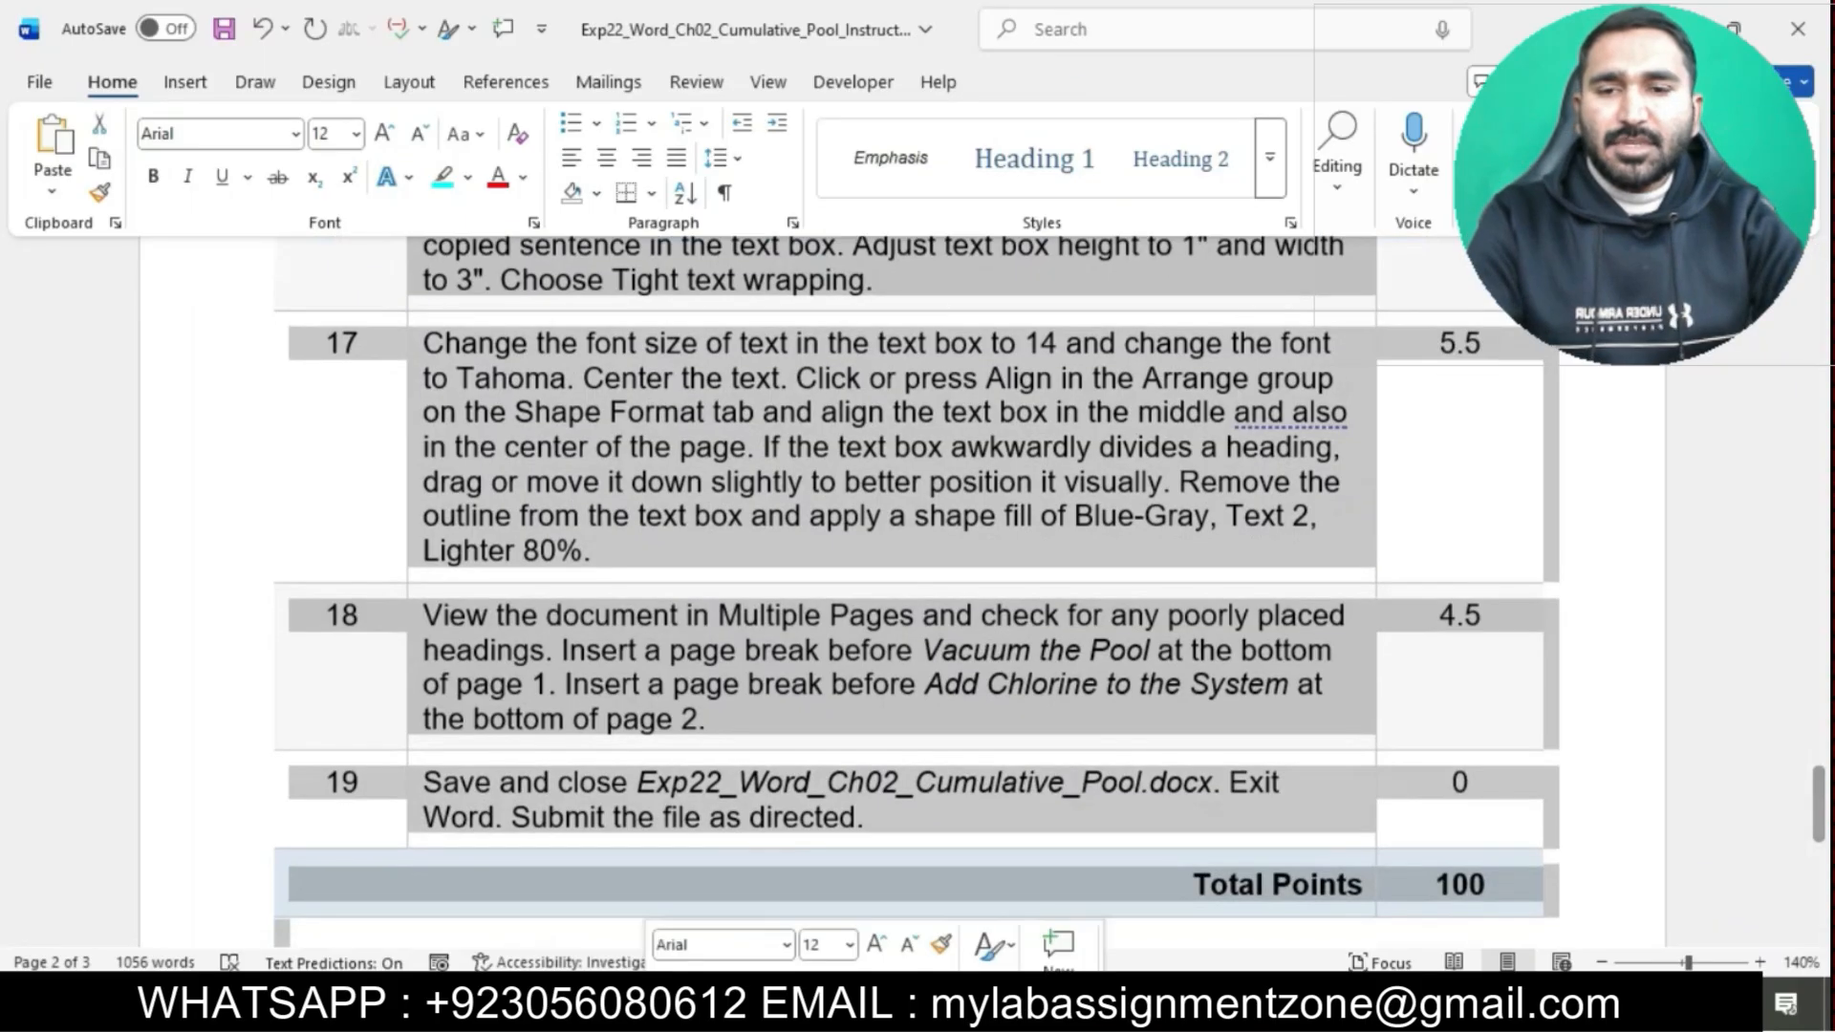
click(764, 984)
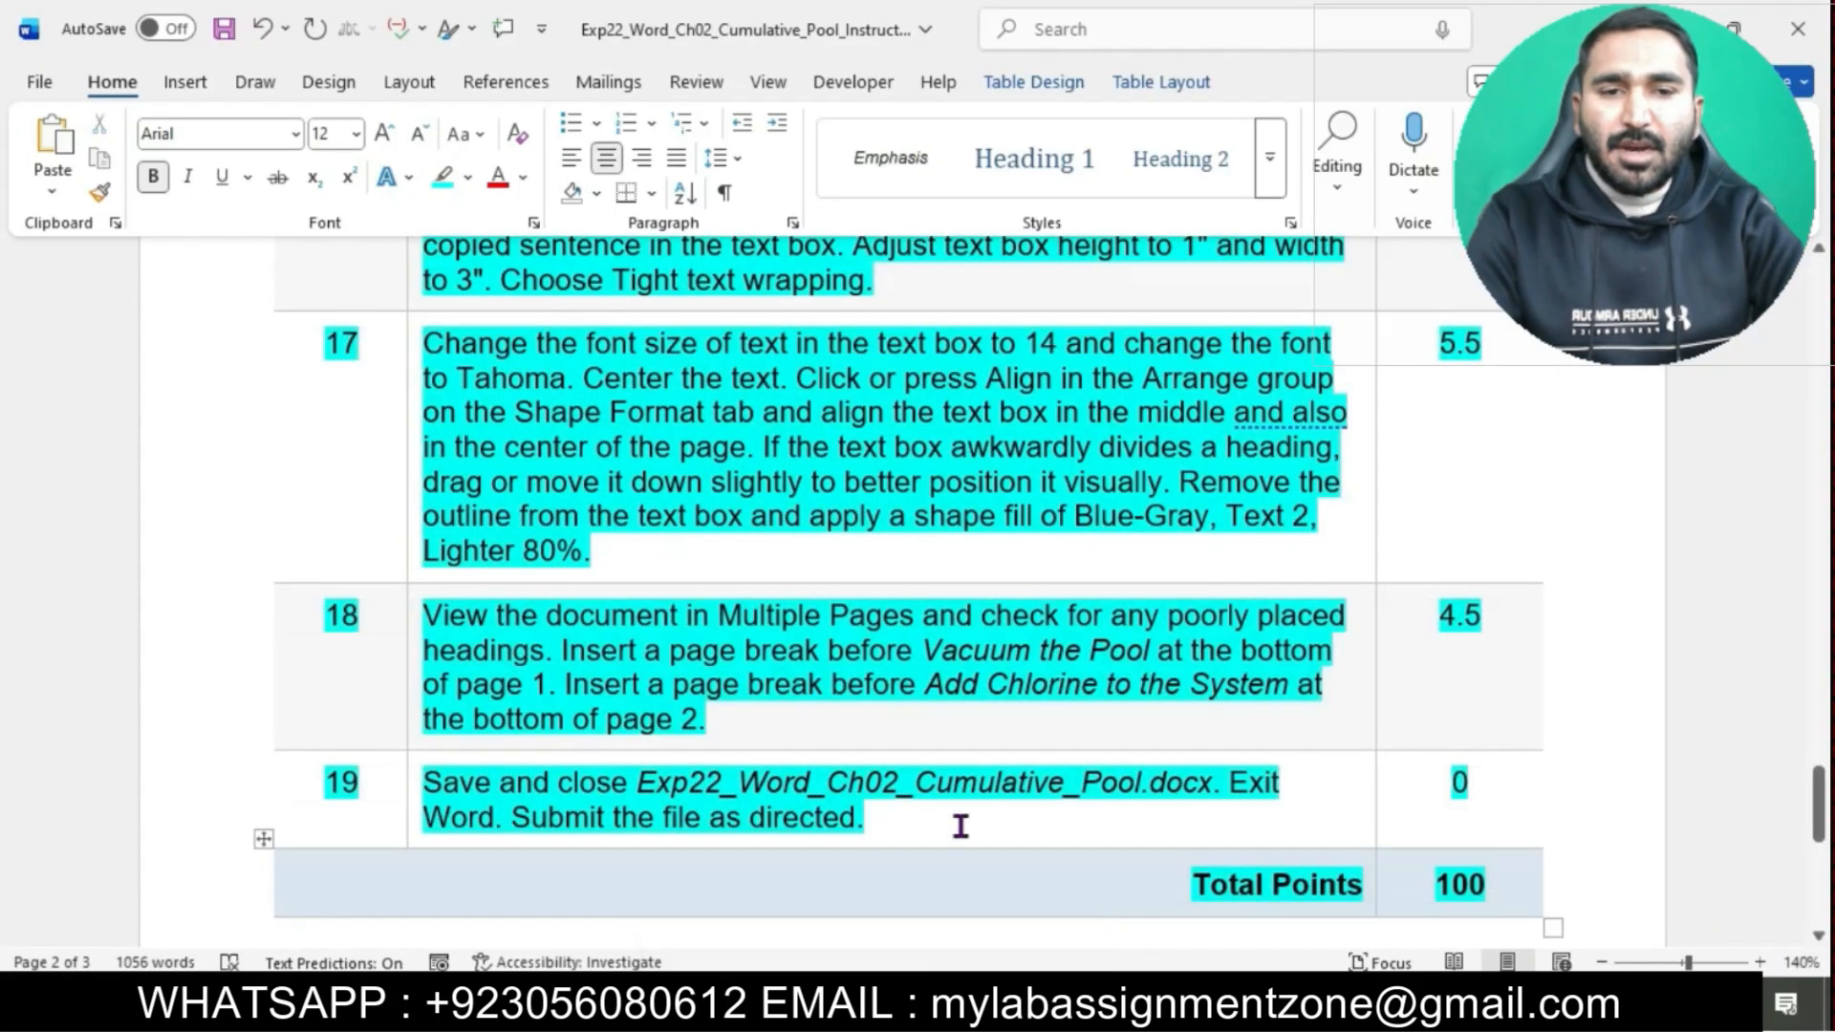
click(959, 826)
scroll(960, 827, down, 4)
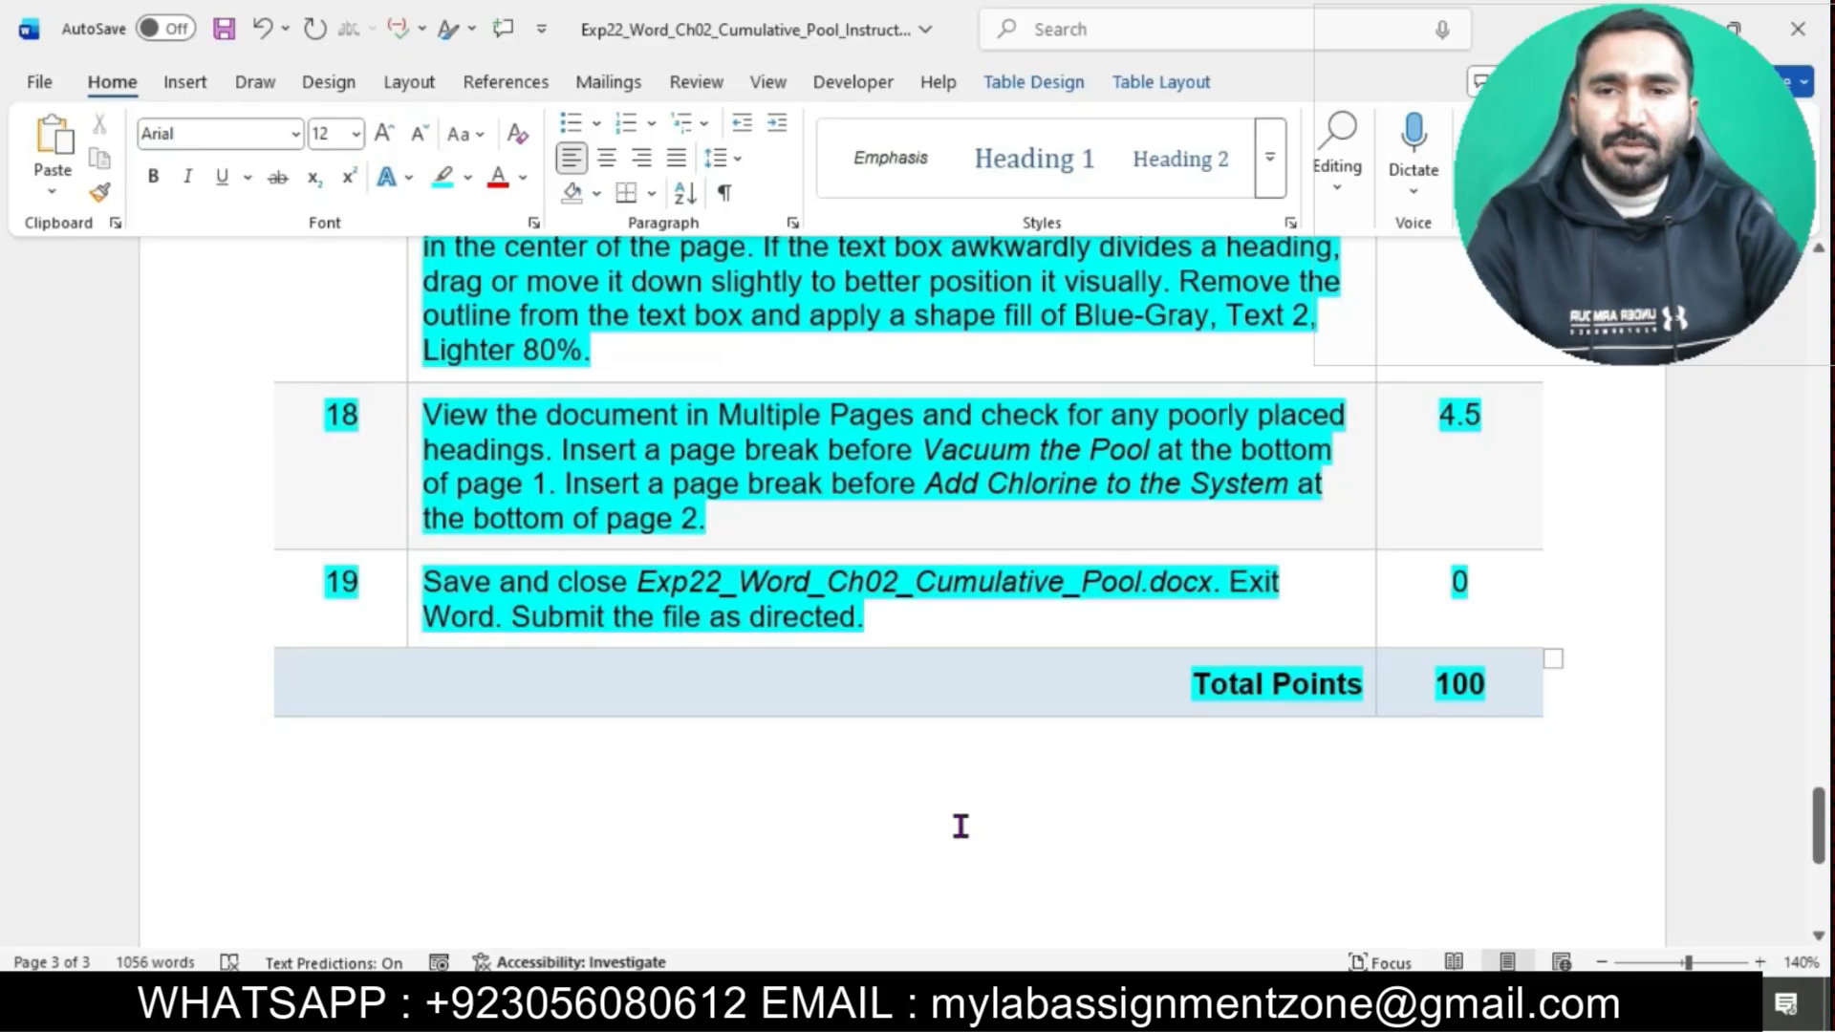
scroll(960, 827, up, 2)
scroll(960, 825, up, 15)
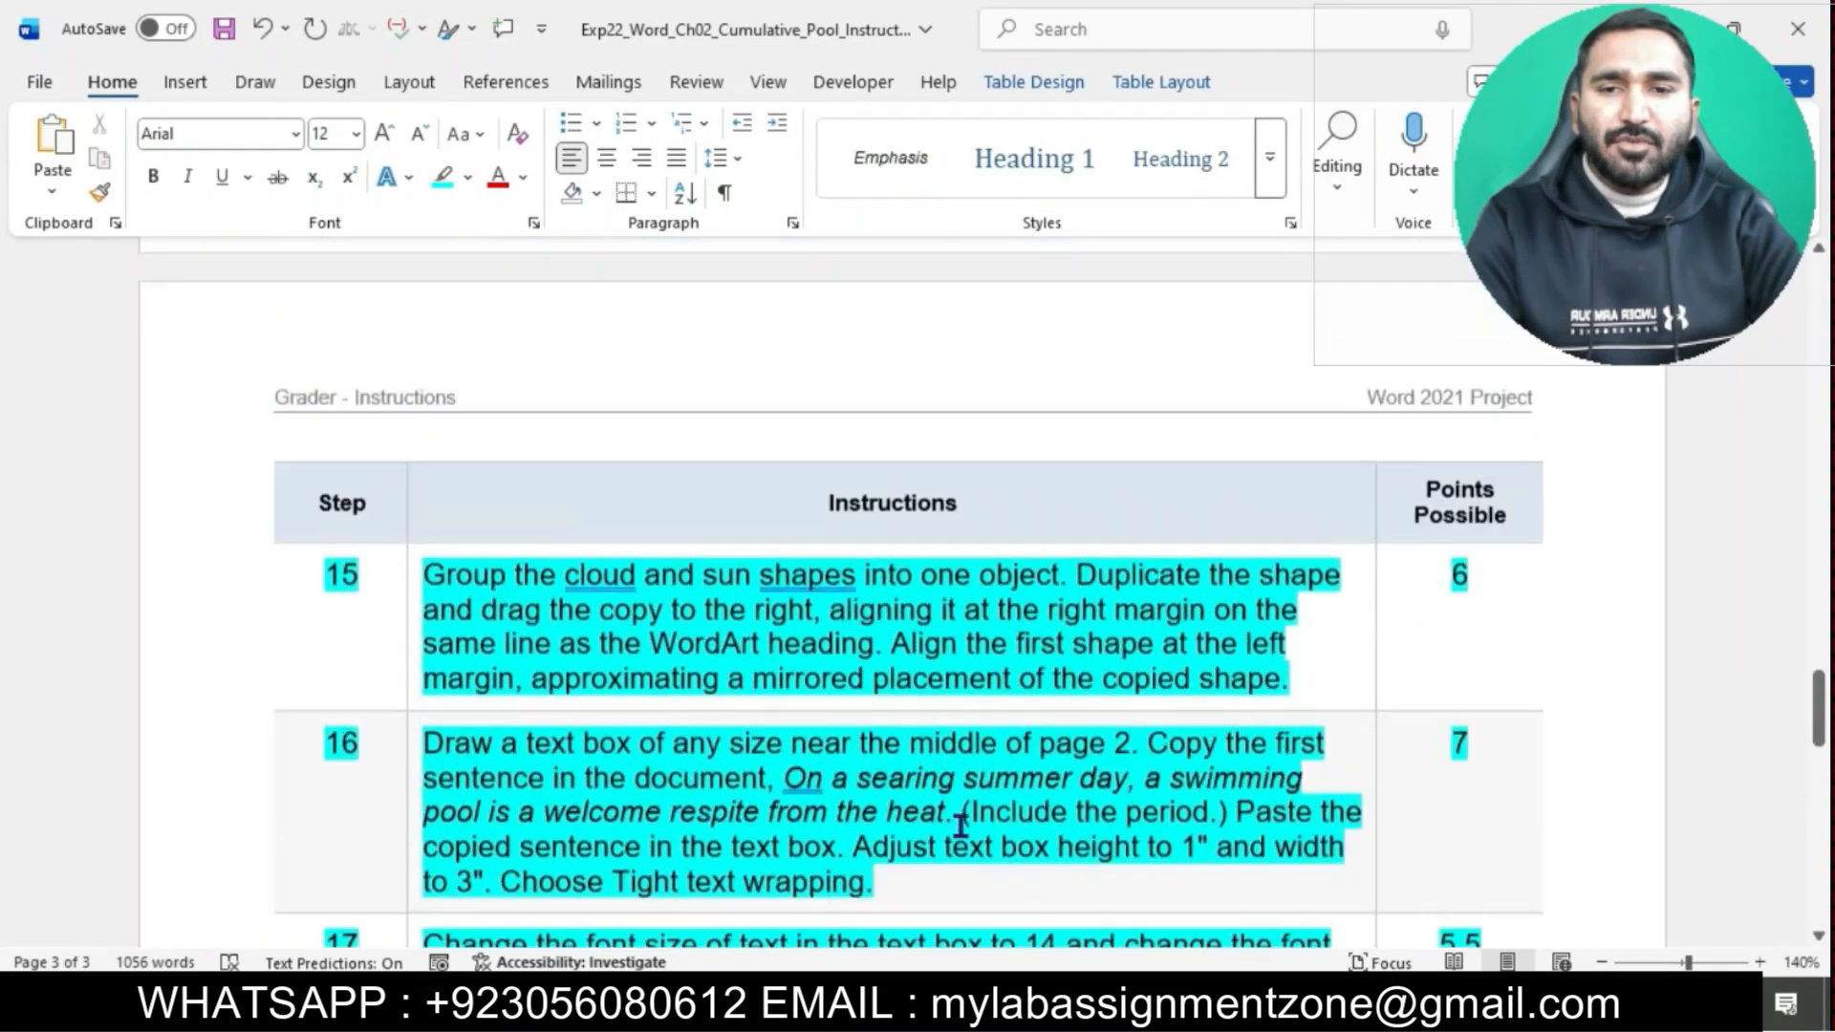
scroll(961, 827, up, 18)
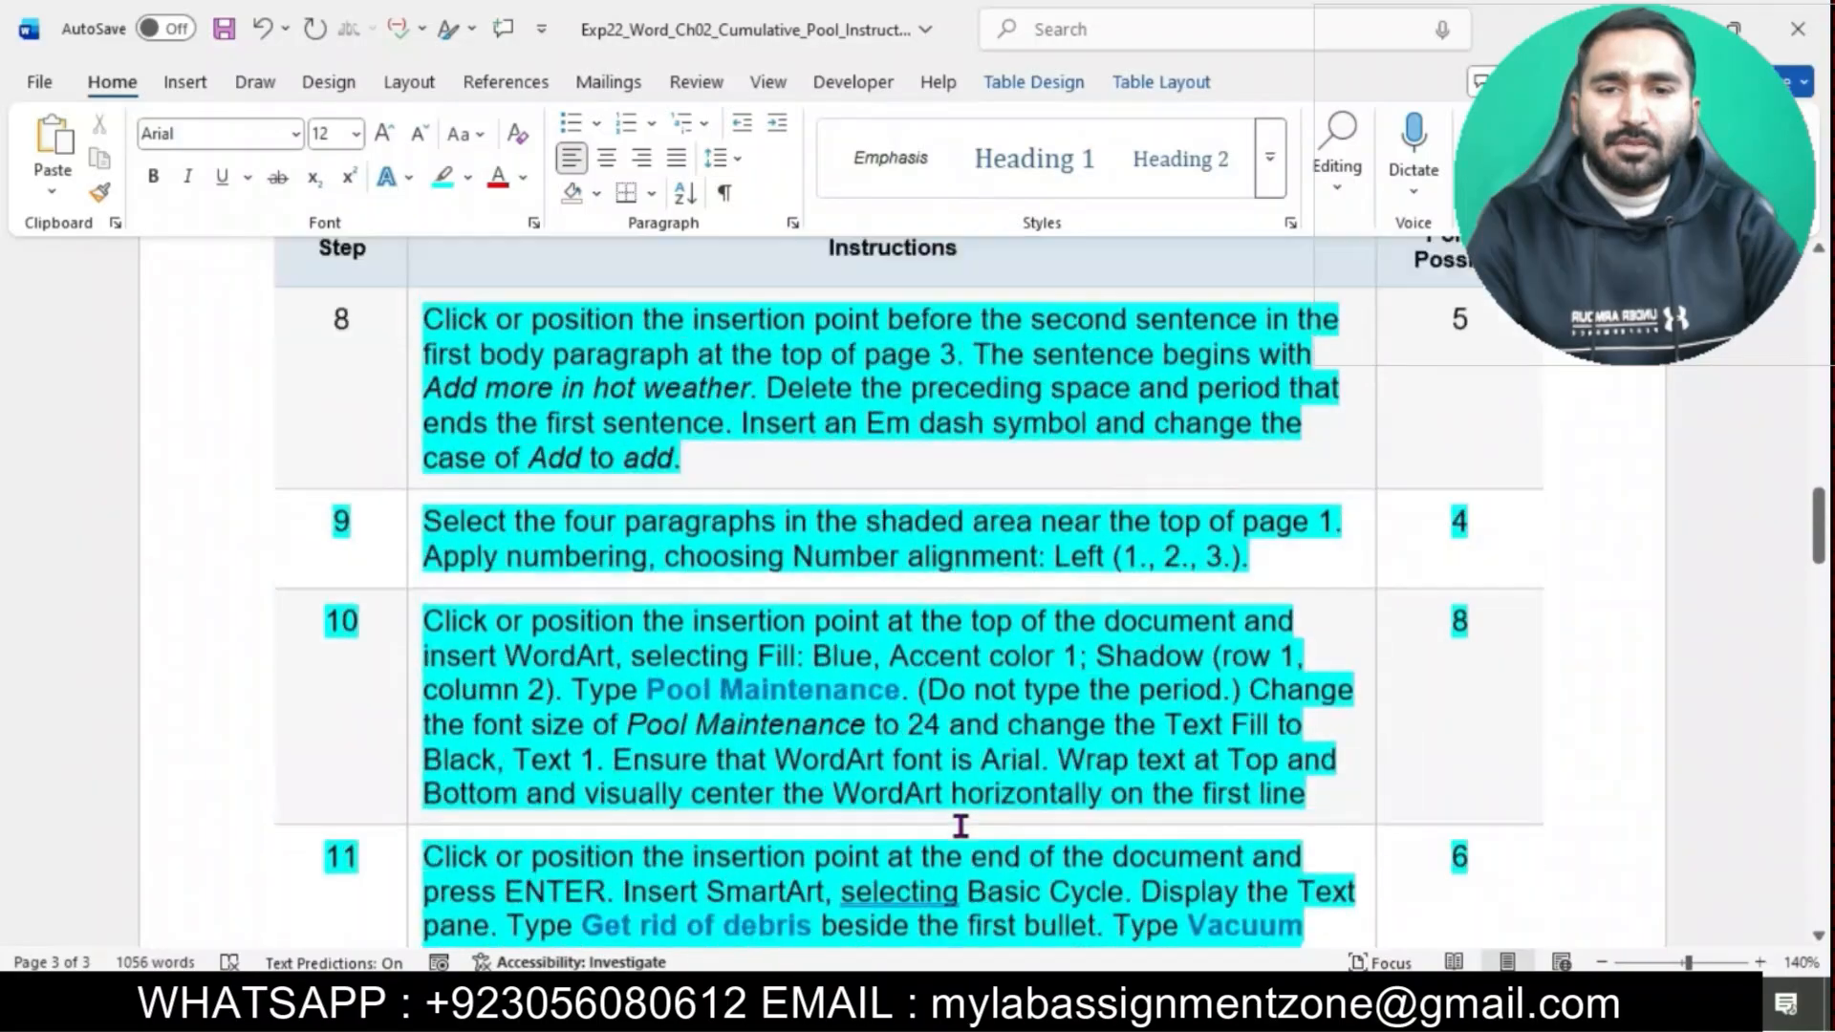
scroll(961, 827, up, 10)
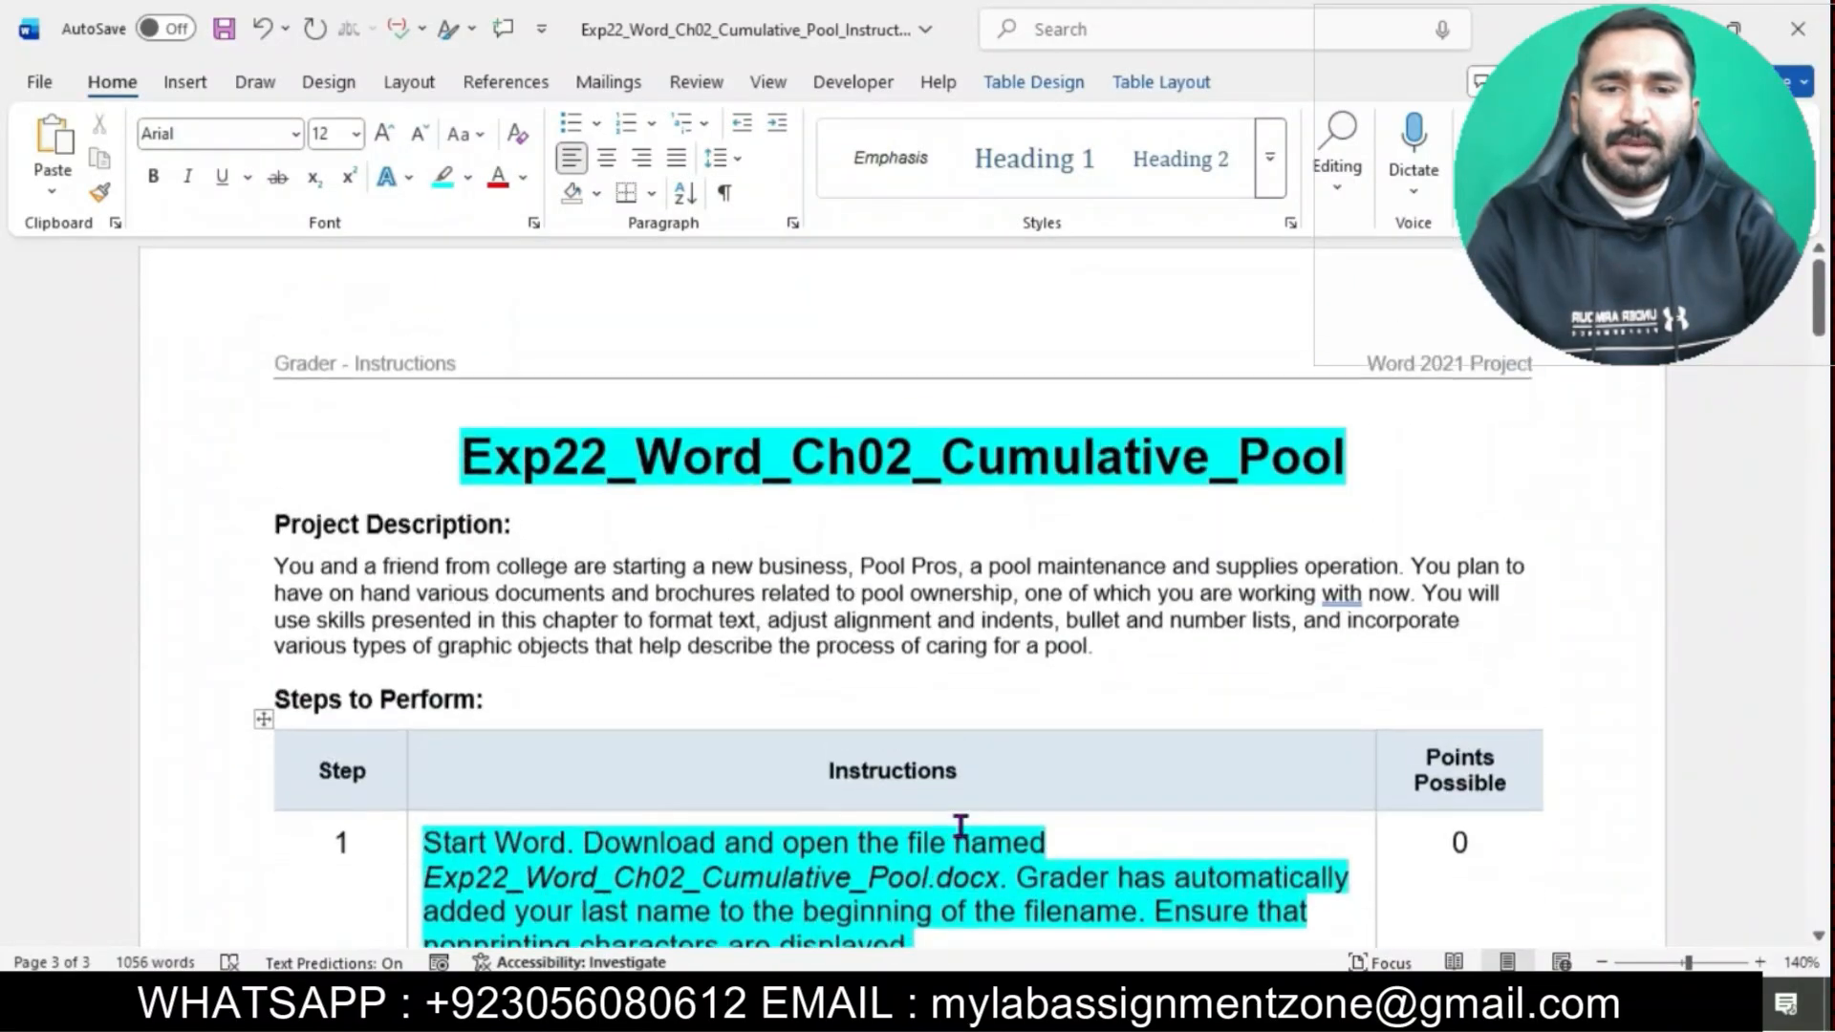